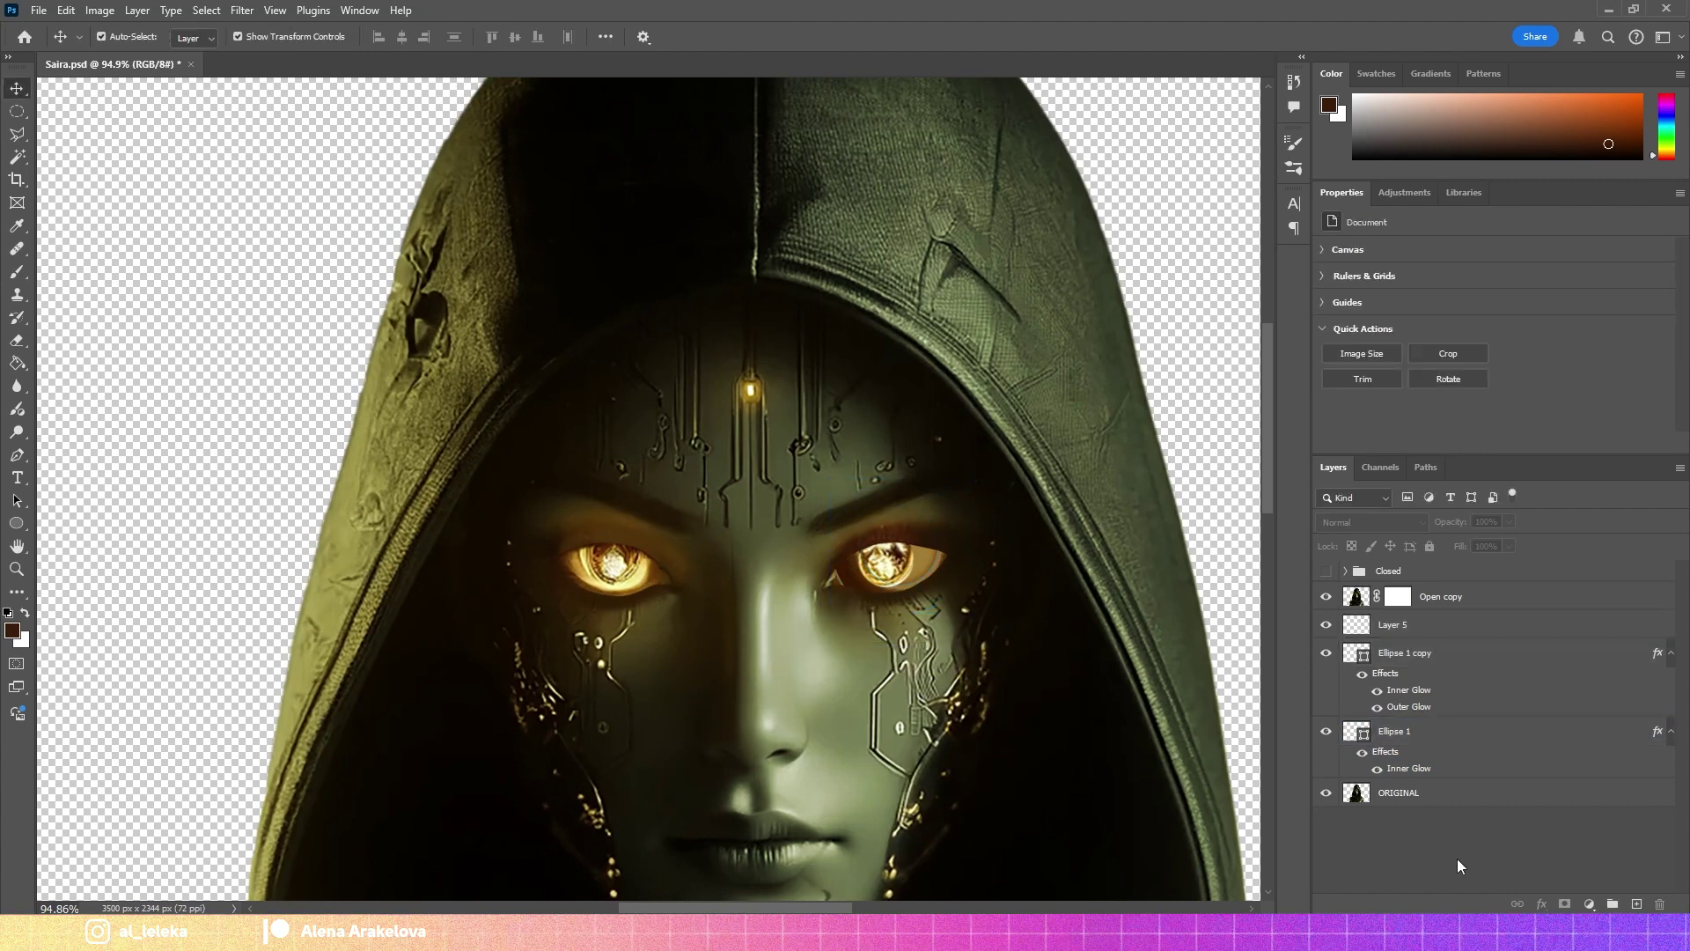
# Give Layer 5 a yellow Inner Glow with Screen blend mode.
pyautogui.click(883, 558)
pyautogui.scroll(3, 884, 557)
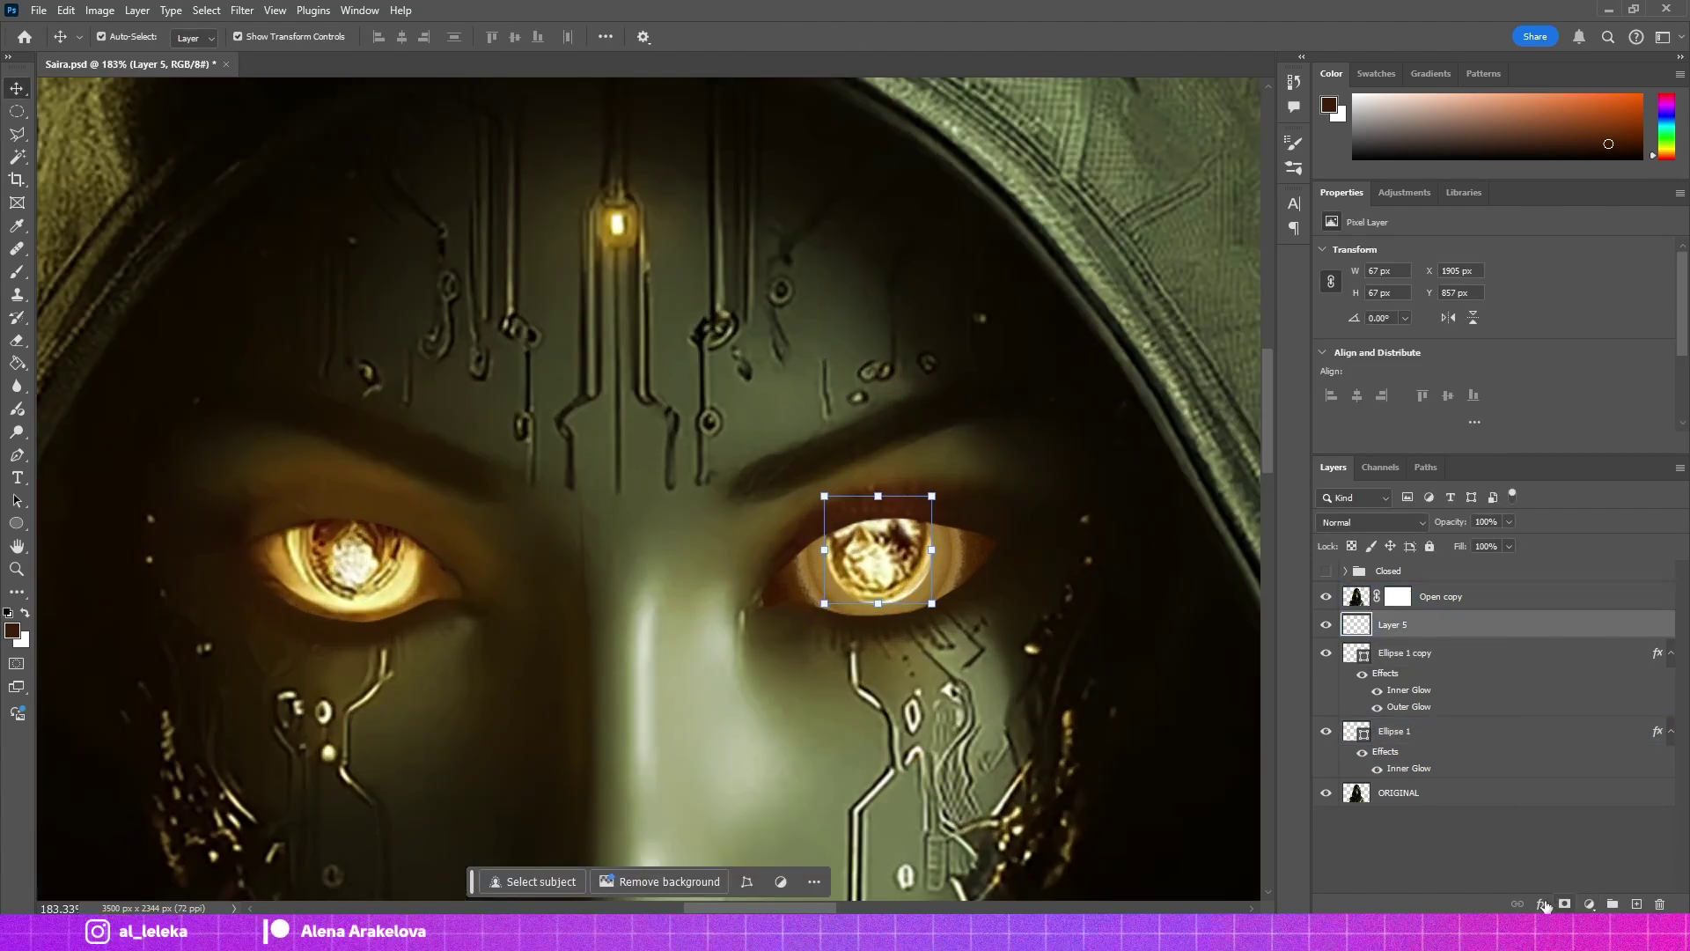
pyautogui.moveTo(1409, 768)
pyautogui.mouseDown()
pyautogui.moveTo(1587, 810)
pyautogui.moveTo(702, 384)
pyautogui.mouseUp()
pyautogui.click(293, 319)
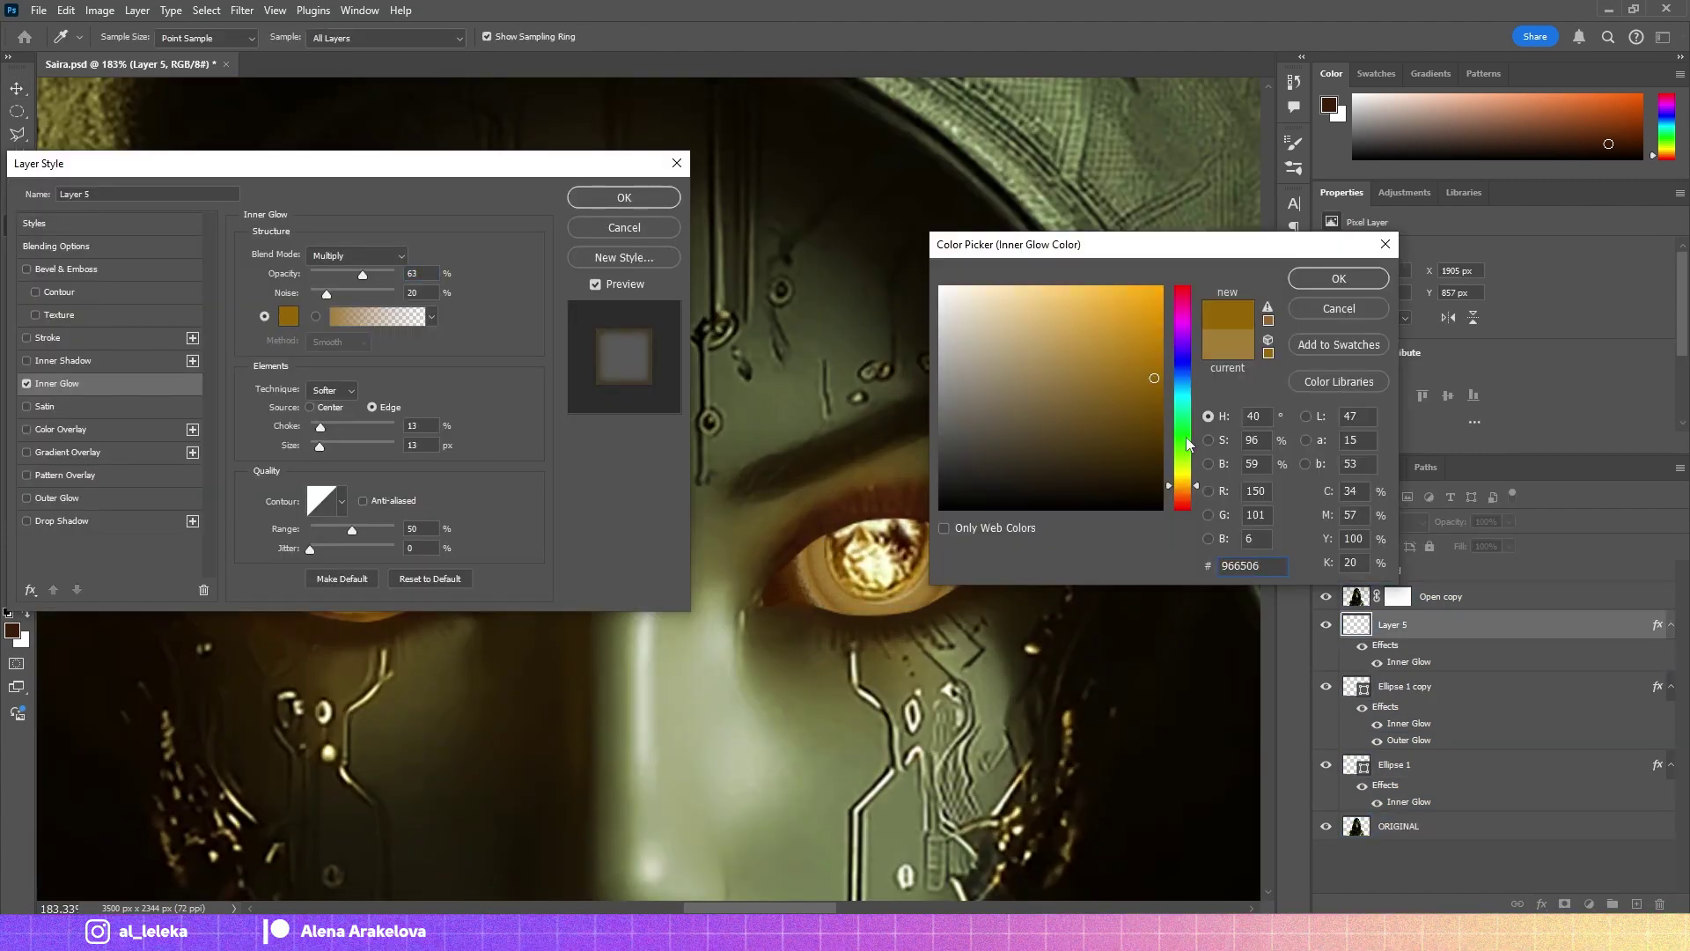
pyautogui.moveTo(1184, 485)
pyautogui.mouseDown()
pyautogui.moveTo(1196, 502)
pyautogui.moveTo(1184, 473)
pyautogui.mouseUp()
pyautogui.click(1338, 278)
pyautogui.click(357, 257)
pyautogui.click(319, 423)
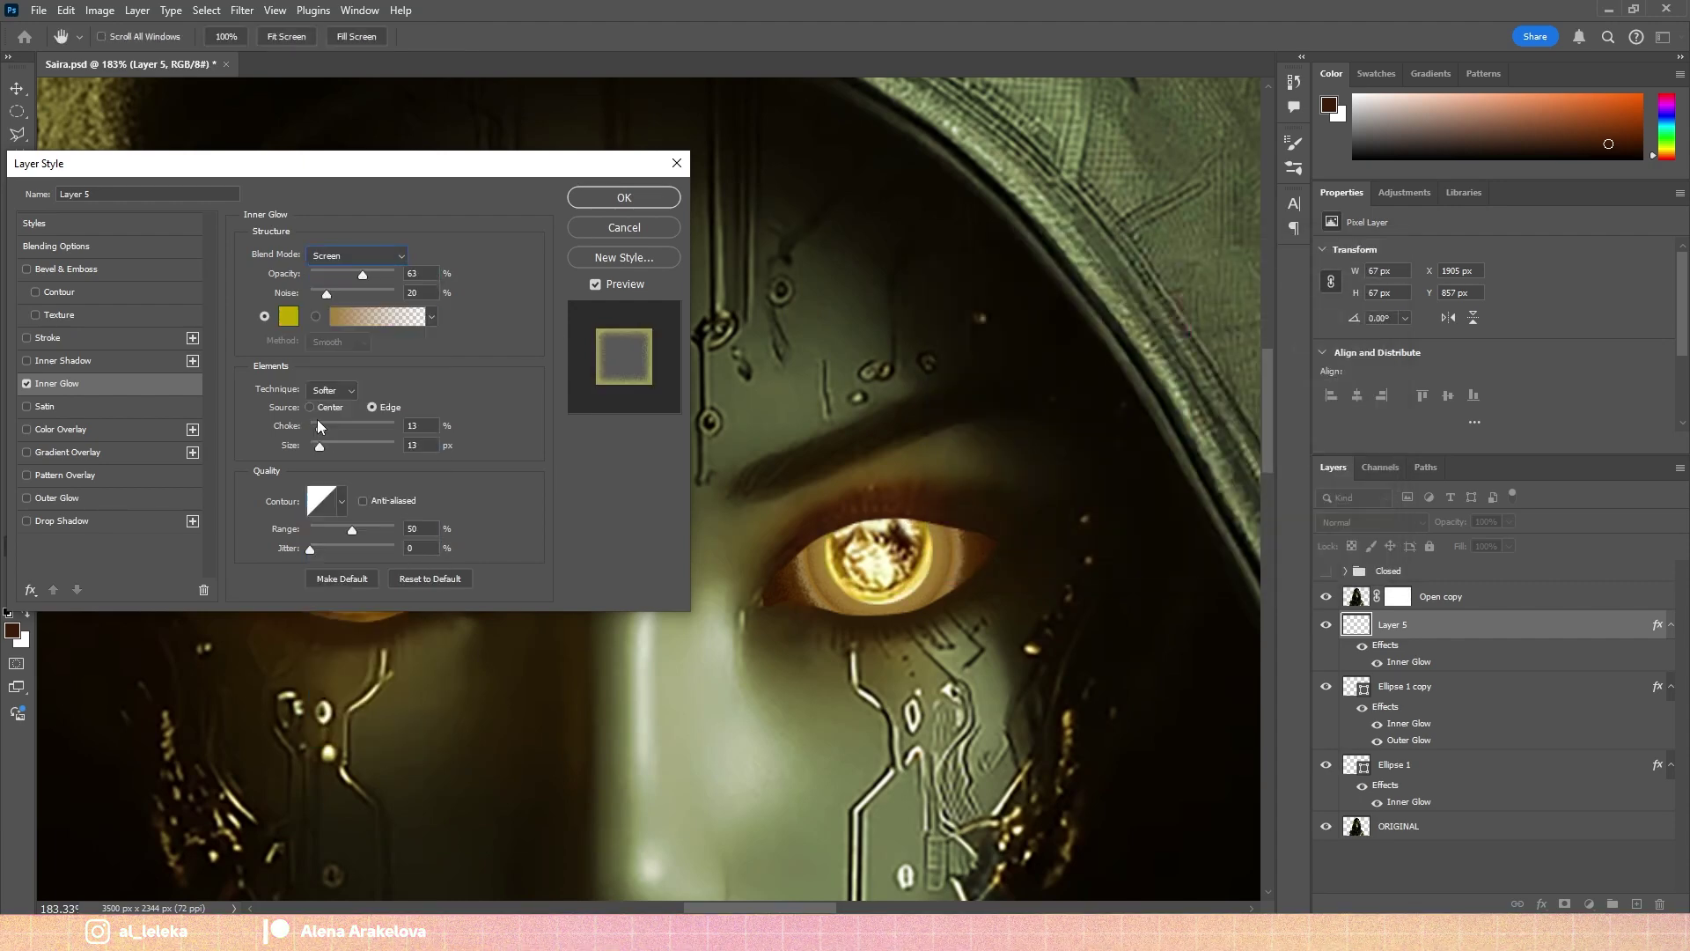
pyautogui.click(624, 197)
# Add a soft Outer Glow to Layer 5 with lower spread and higher opacity.
pyautogui.press('v')
pyautogui.scroll(-5, 240, 250)
pyautogui.click(240, 250)
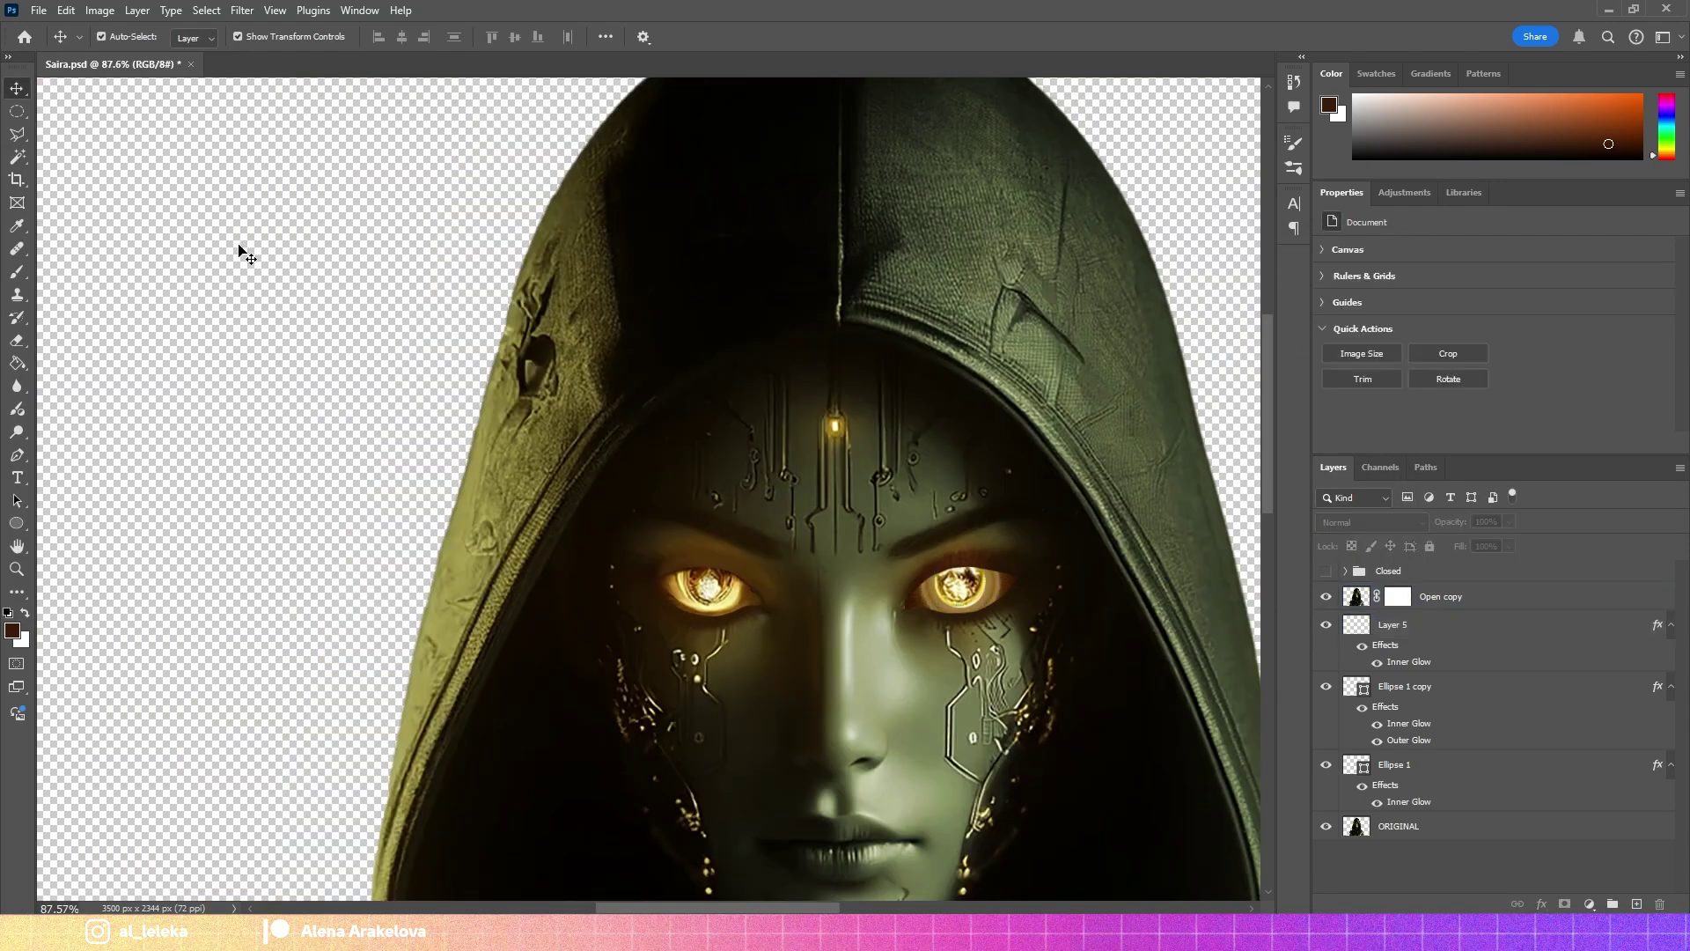
pyautogui.click(1408, 625)
pyautogui.hotkey('ctrl', '+')
pyautogui.hotkey('ctrl', '+')
pyautogui.click(1541, 904)
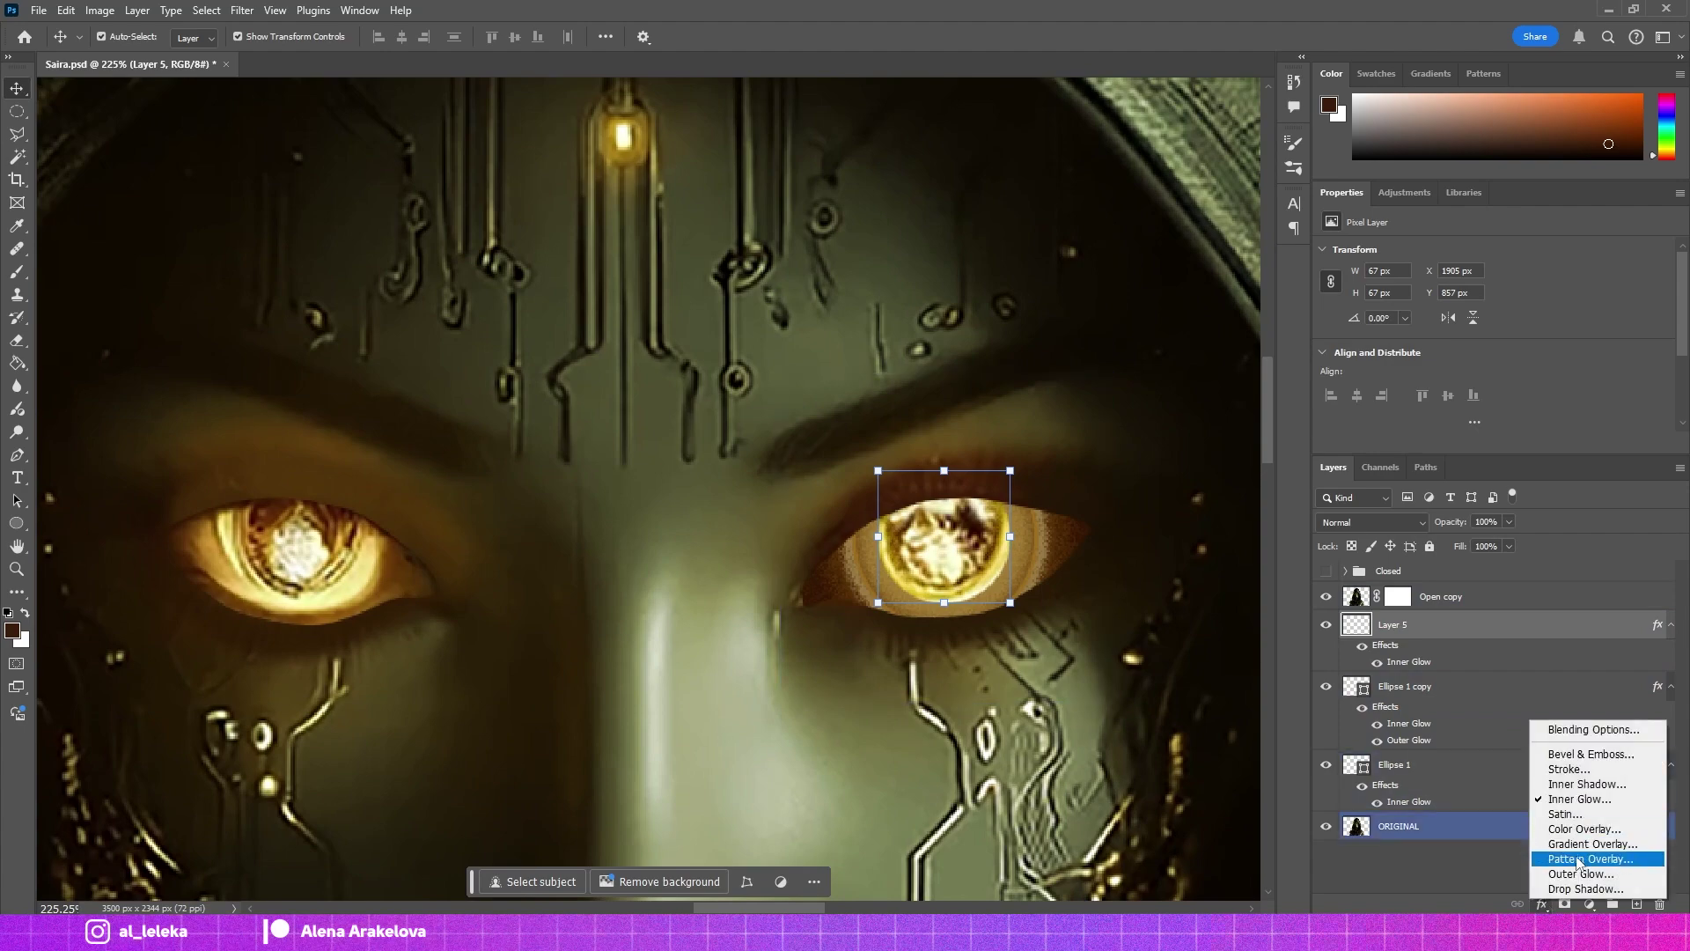
pyautogui.click(1576, 884)
pyautogui.moveTo(333, 410); pyautogui.dragTo(326, 410)
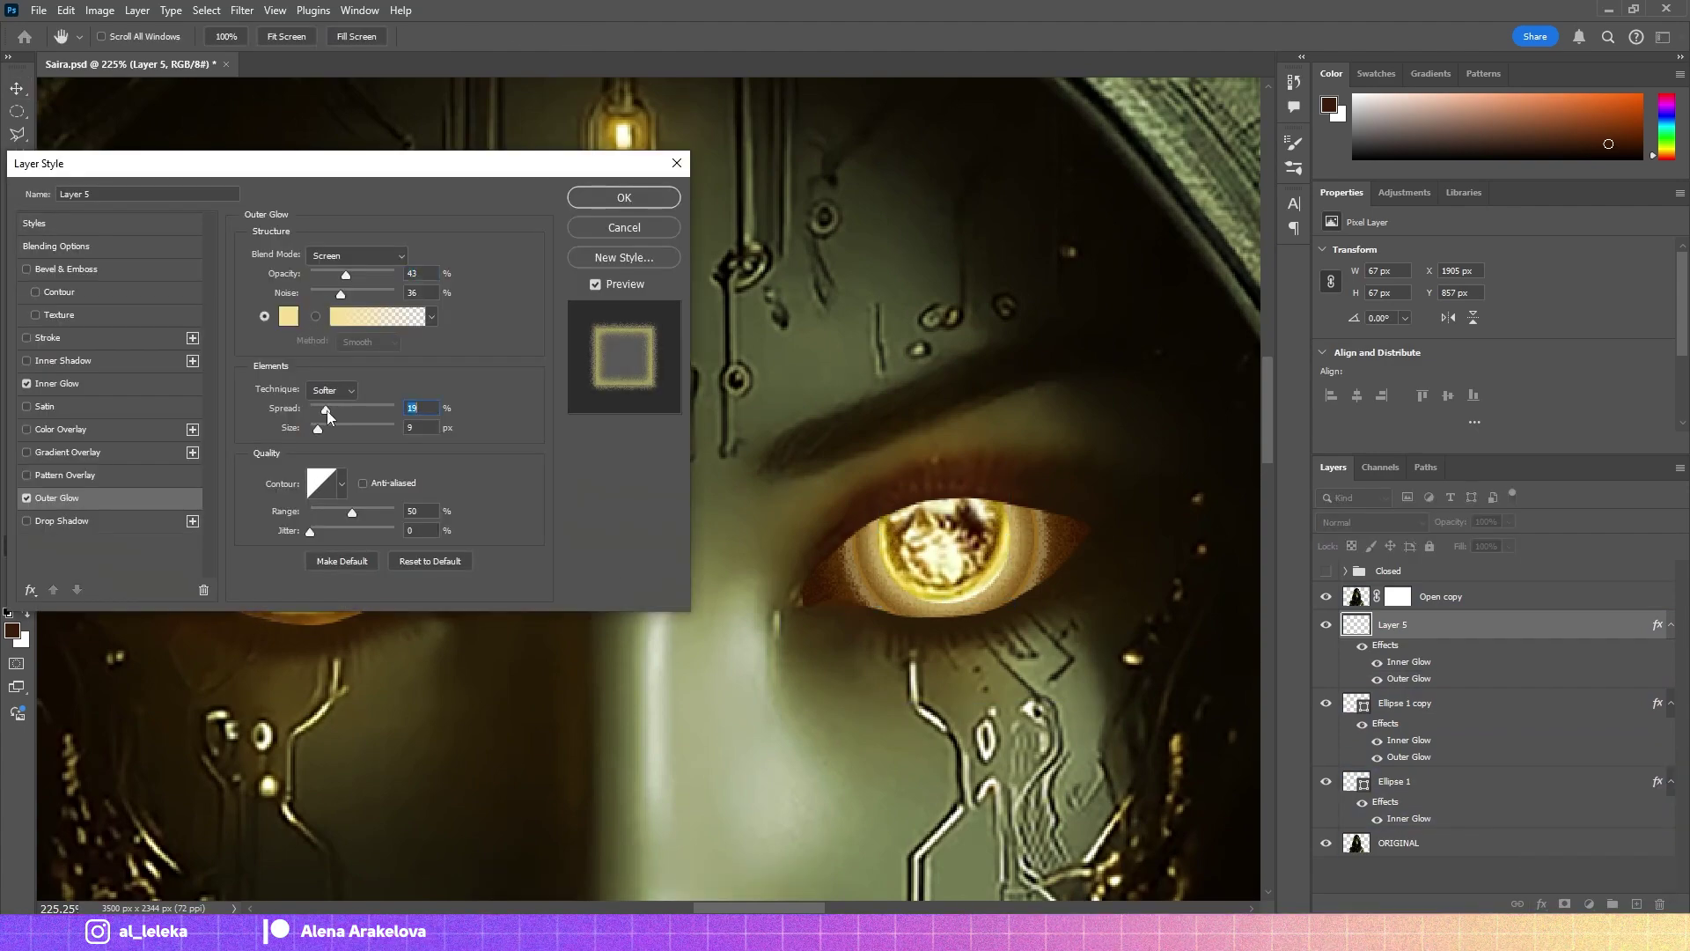
pyautogui.moveTo(346, 275); pyautogui.dragTo(363, 275)
pyautogui.click(623, 197)
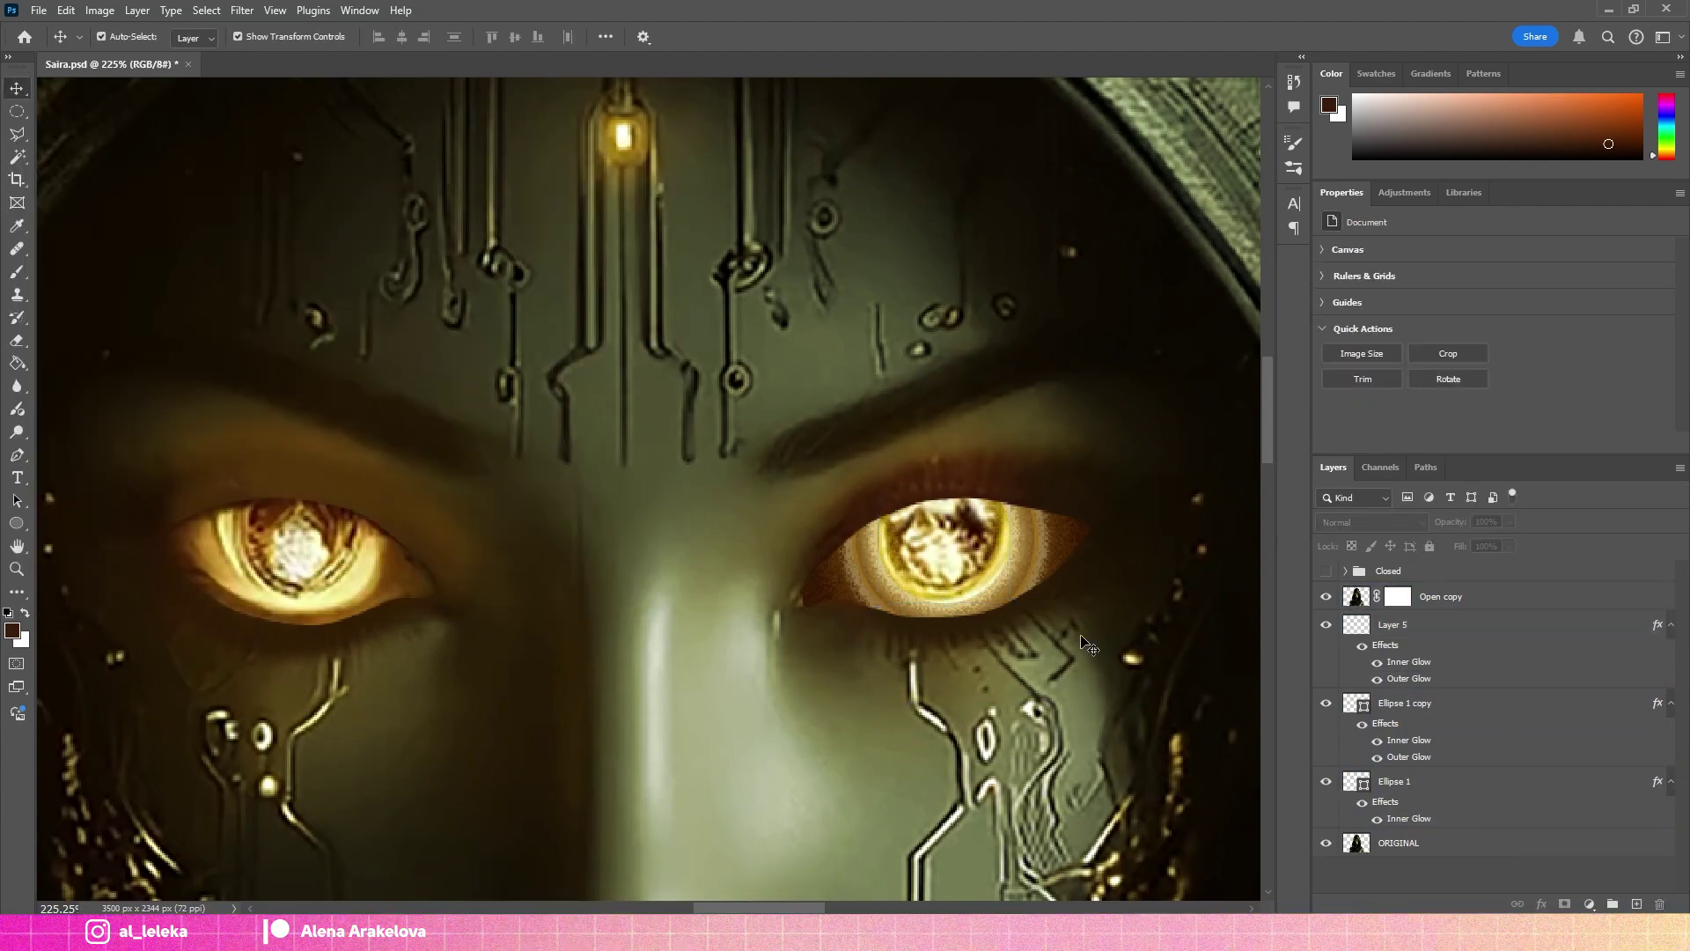
pyautogui.scroll(-5, 1021, 595)
pyautogui.moveTo(1408, 678); pyautogui.dragTo(1408, 784)
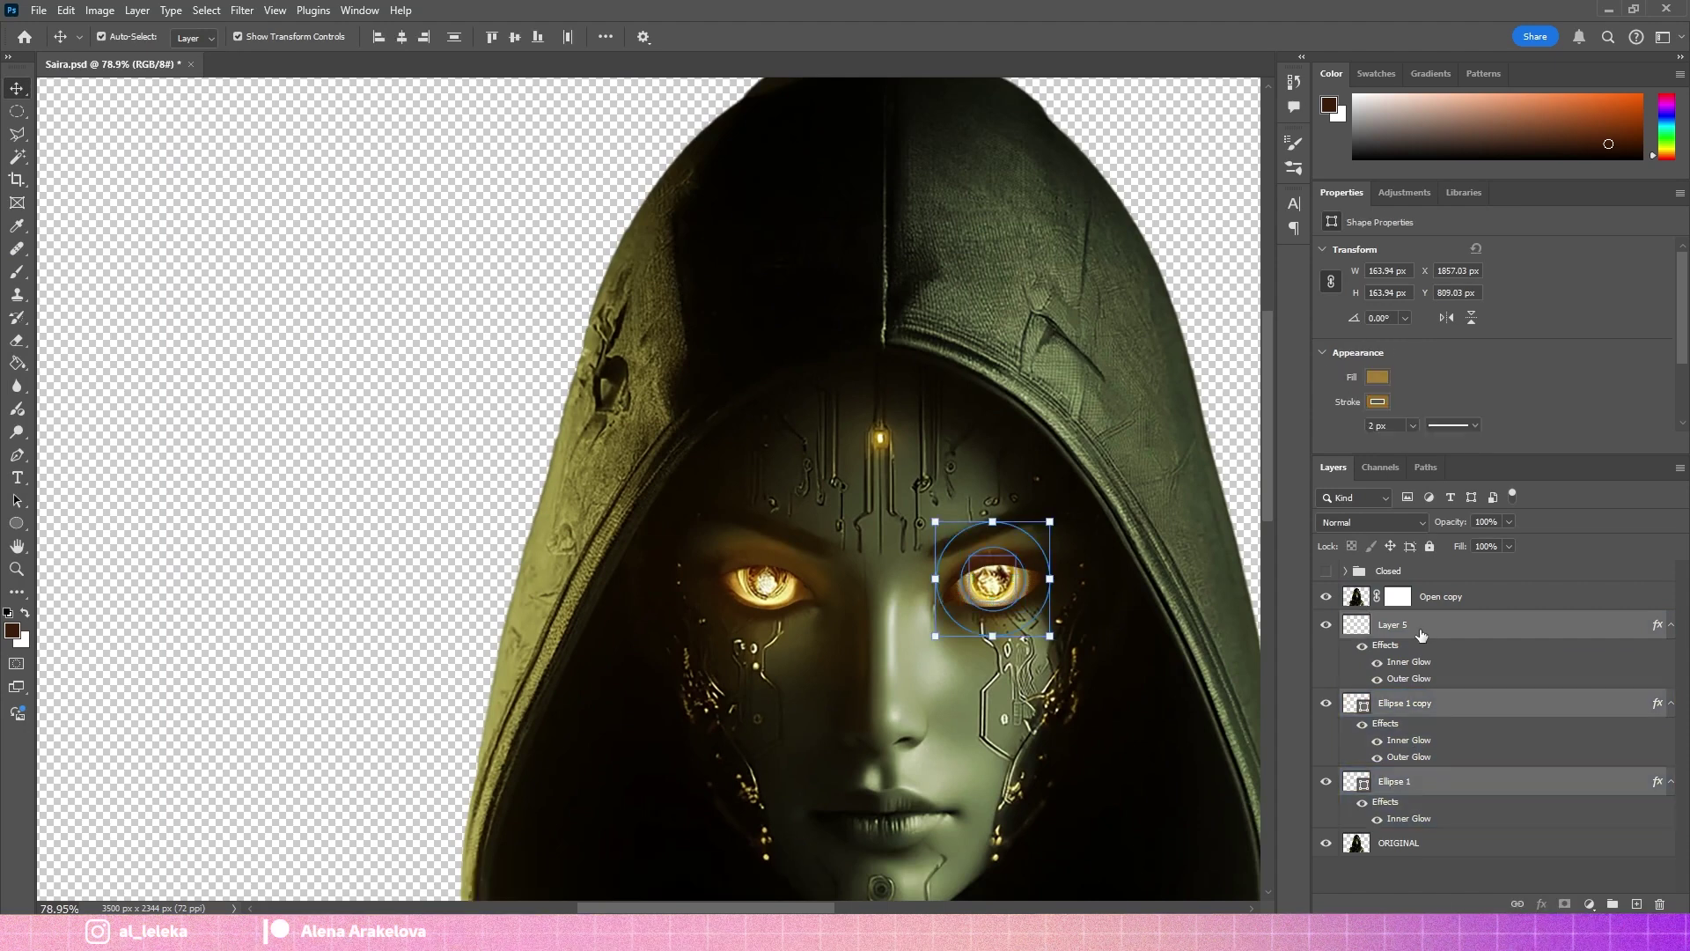
# Group Layer 5 and the ellipses, nudge the group onto the right eye, and hide ORIGINAL.
pyautogui.hotkey('ctrl', 'g')
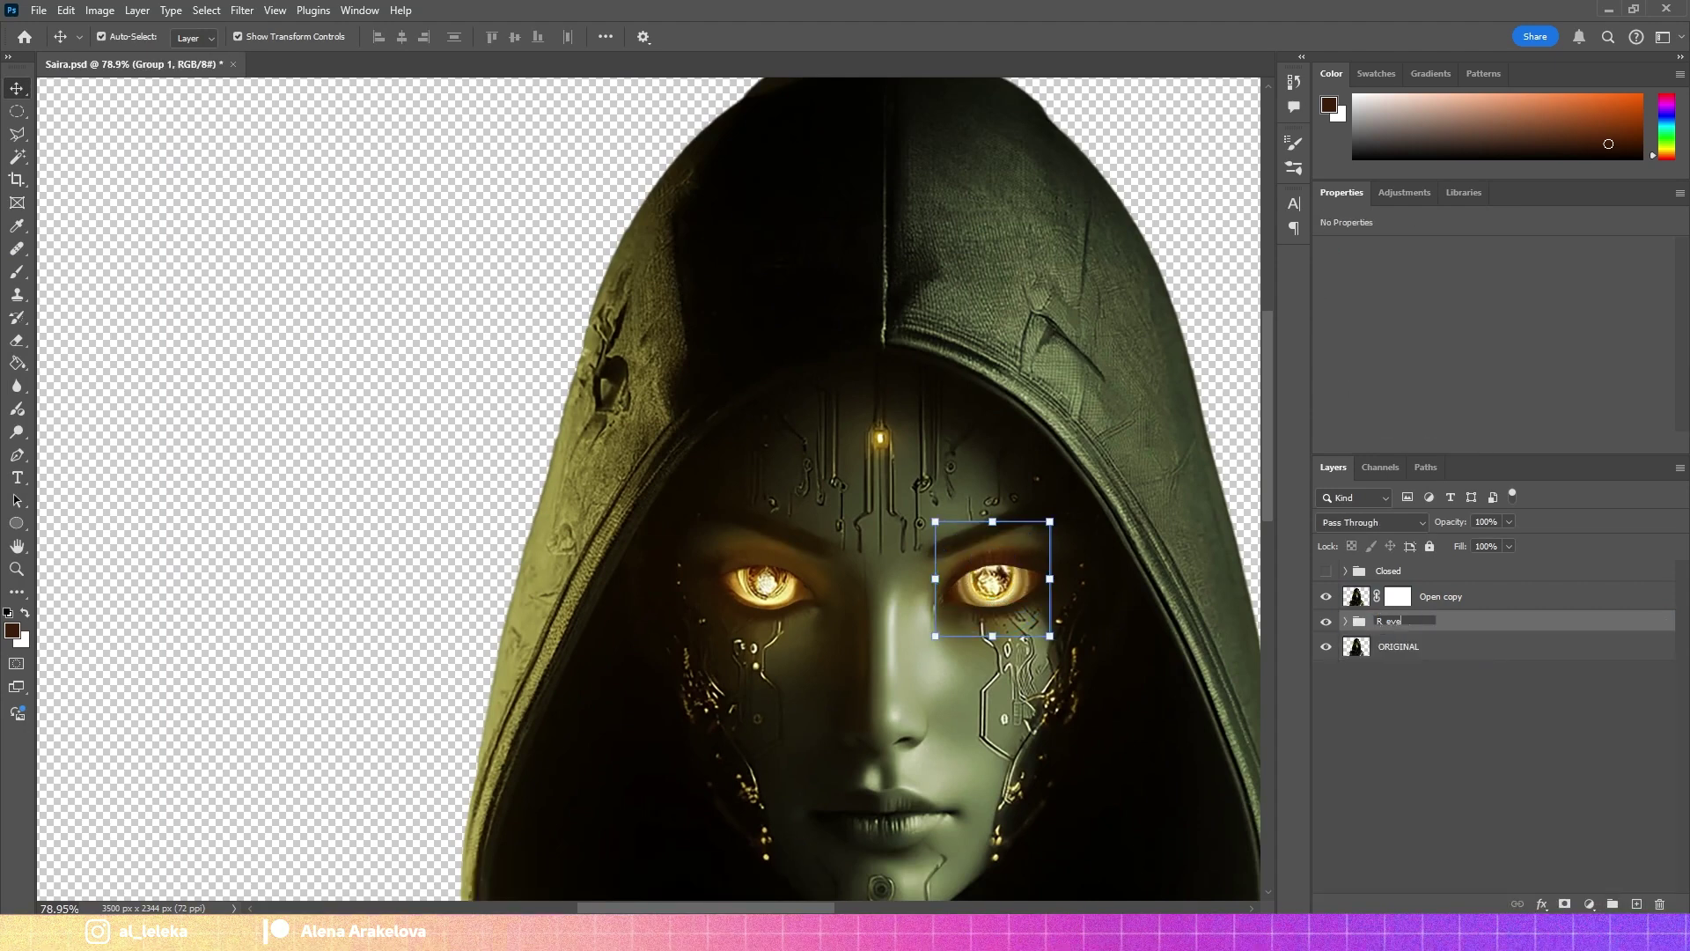
pyautogui.moveTo(1008, 596); pyautogui.dragTo(1019, 621)
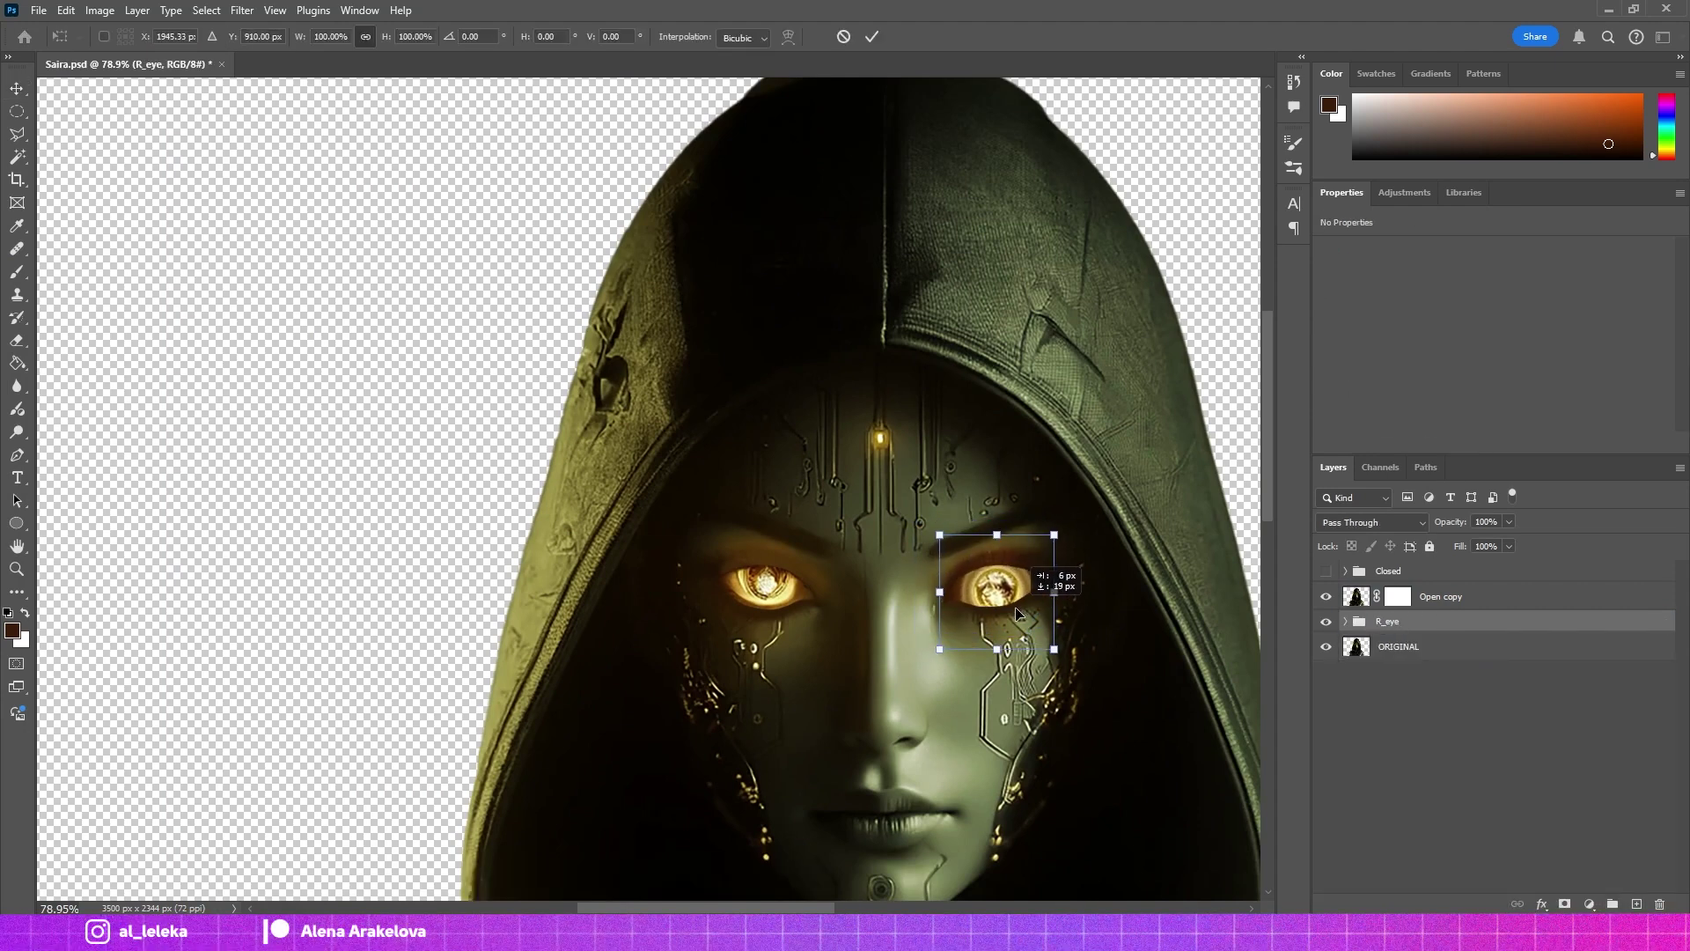
pyautogui.scroll(2, 1000, 590)
pyautogui.click(1356, 646)
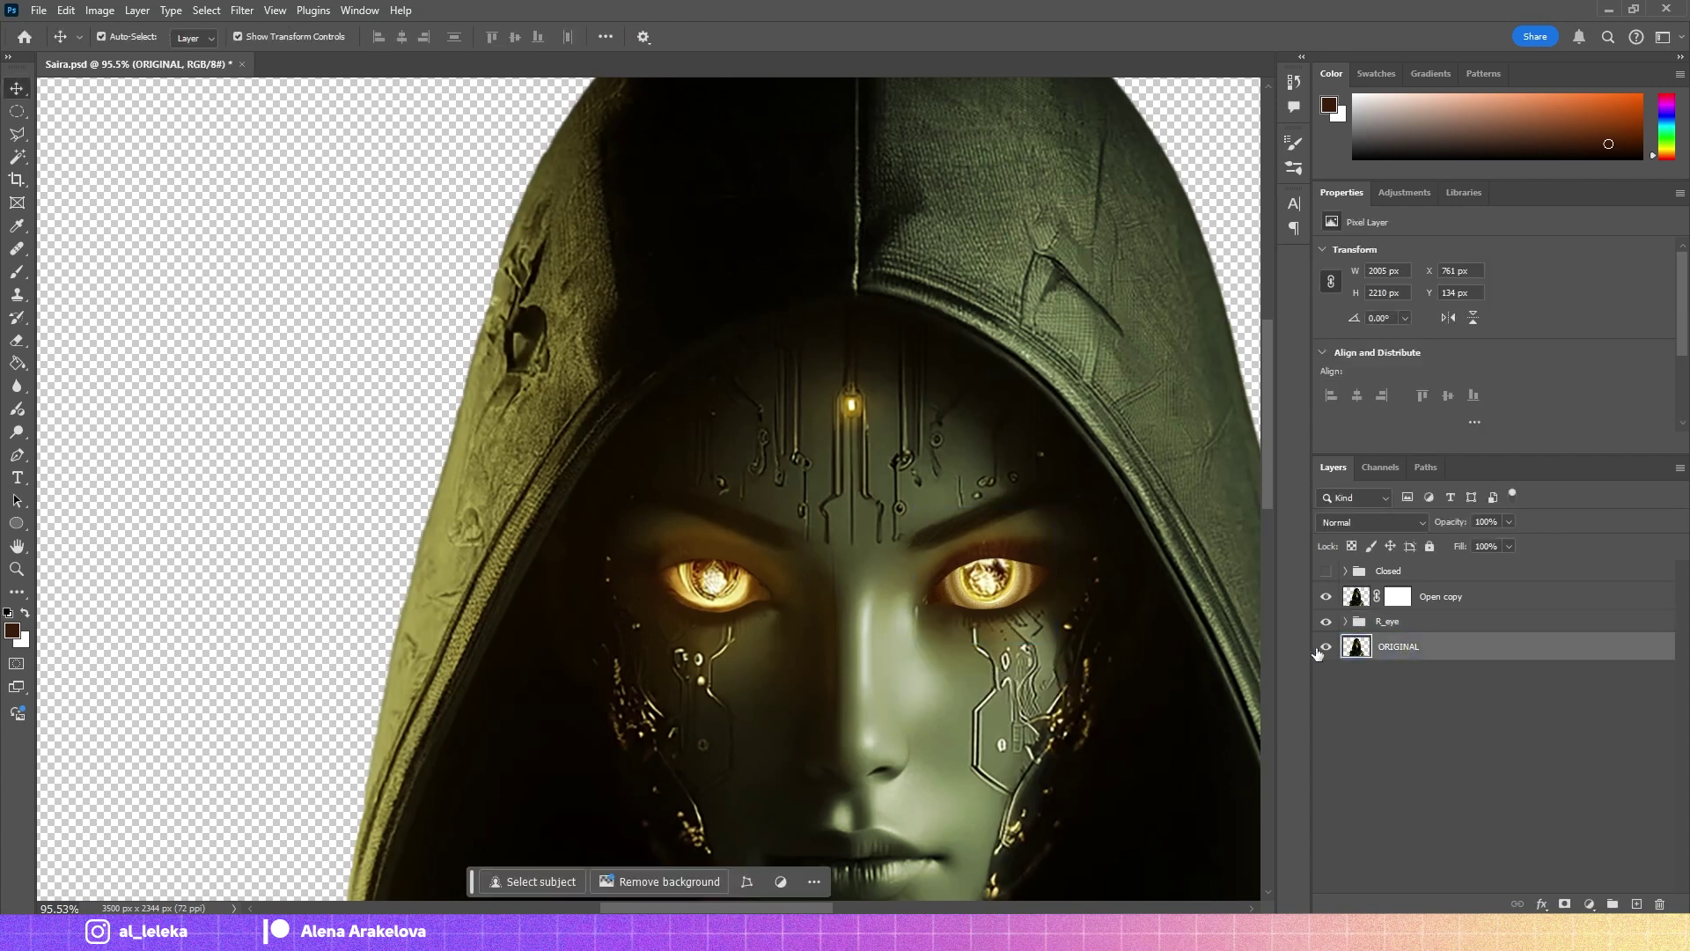
# Duplicate the R_eye group and move the copy onto the left eye.
pyautogui.click(1389, 629)
pyautogui.hotkey('ctrl', 'j')
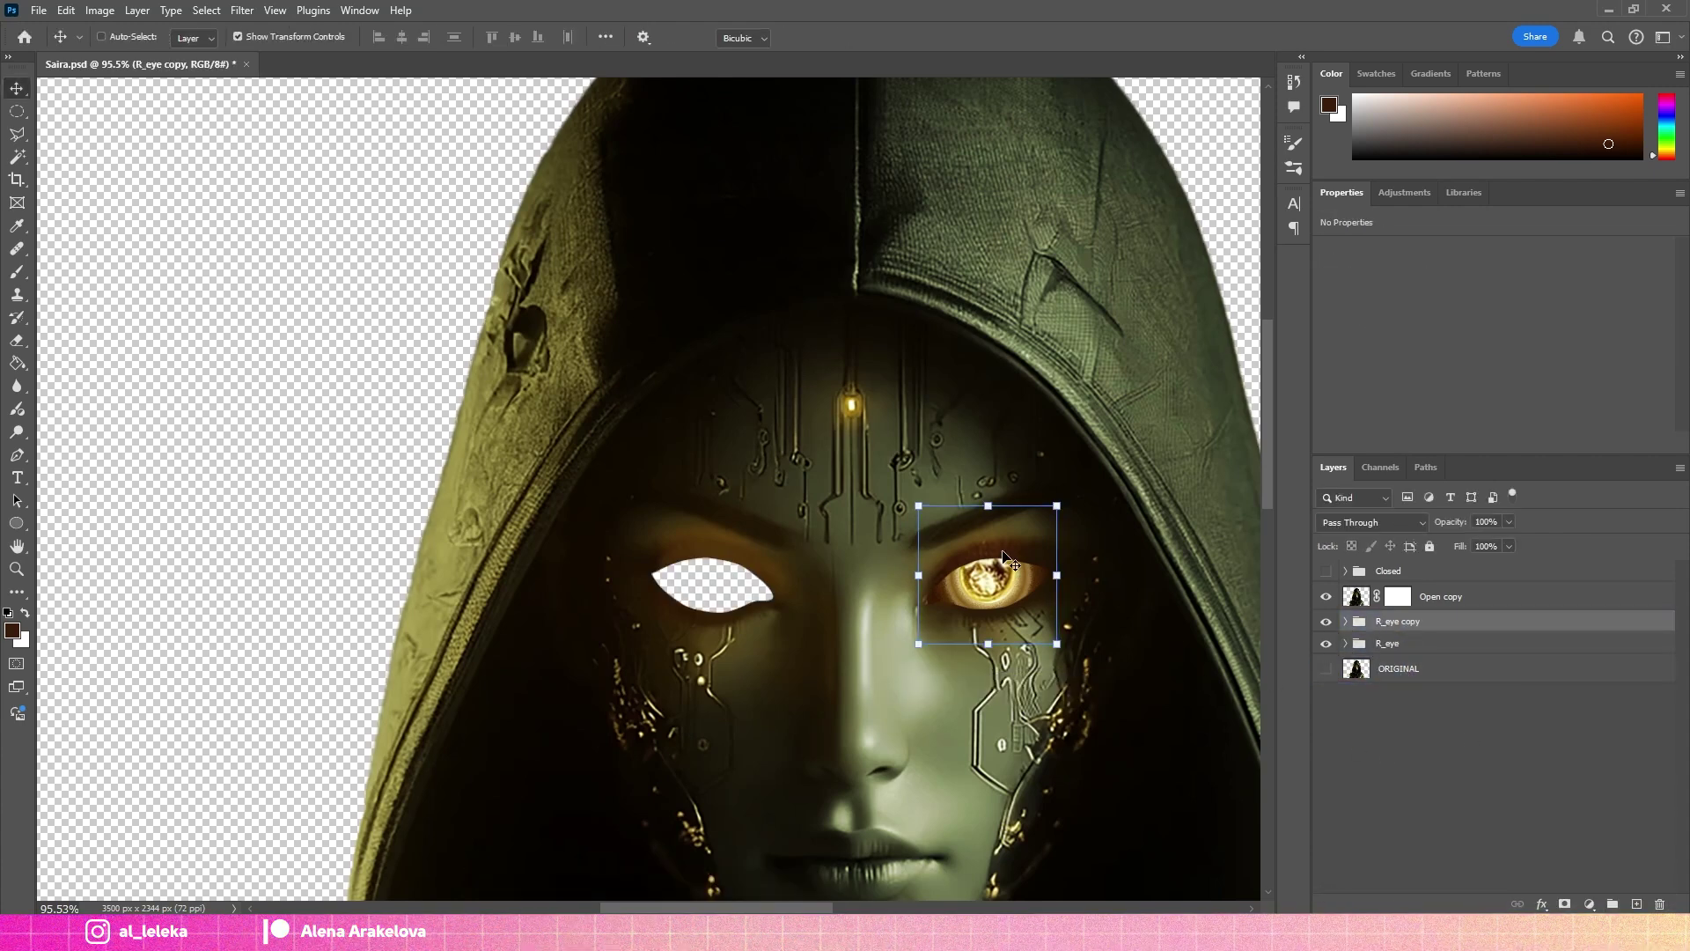
pyautogui.moveTo(1030, 597); pyautogui.dragTo(757, 597)
pyautogui.click(1441, 596)
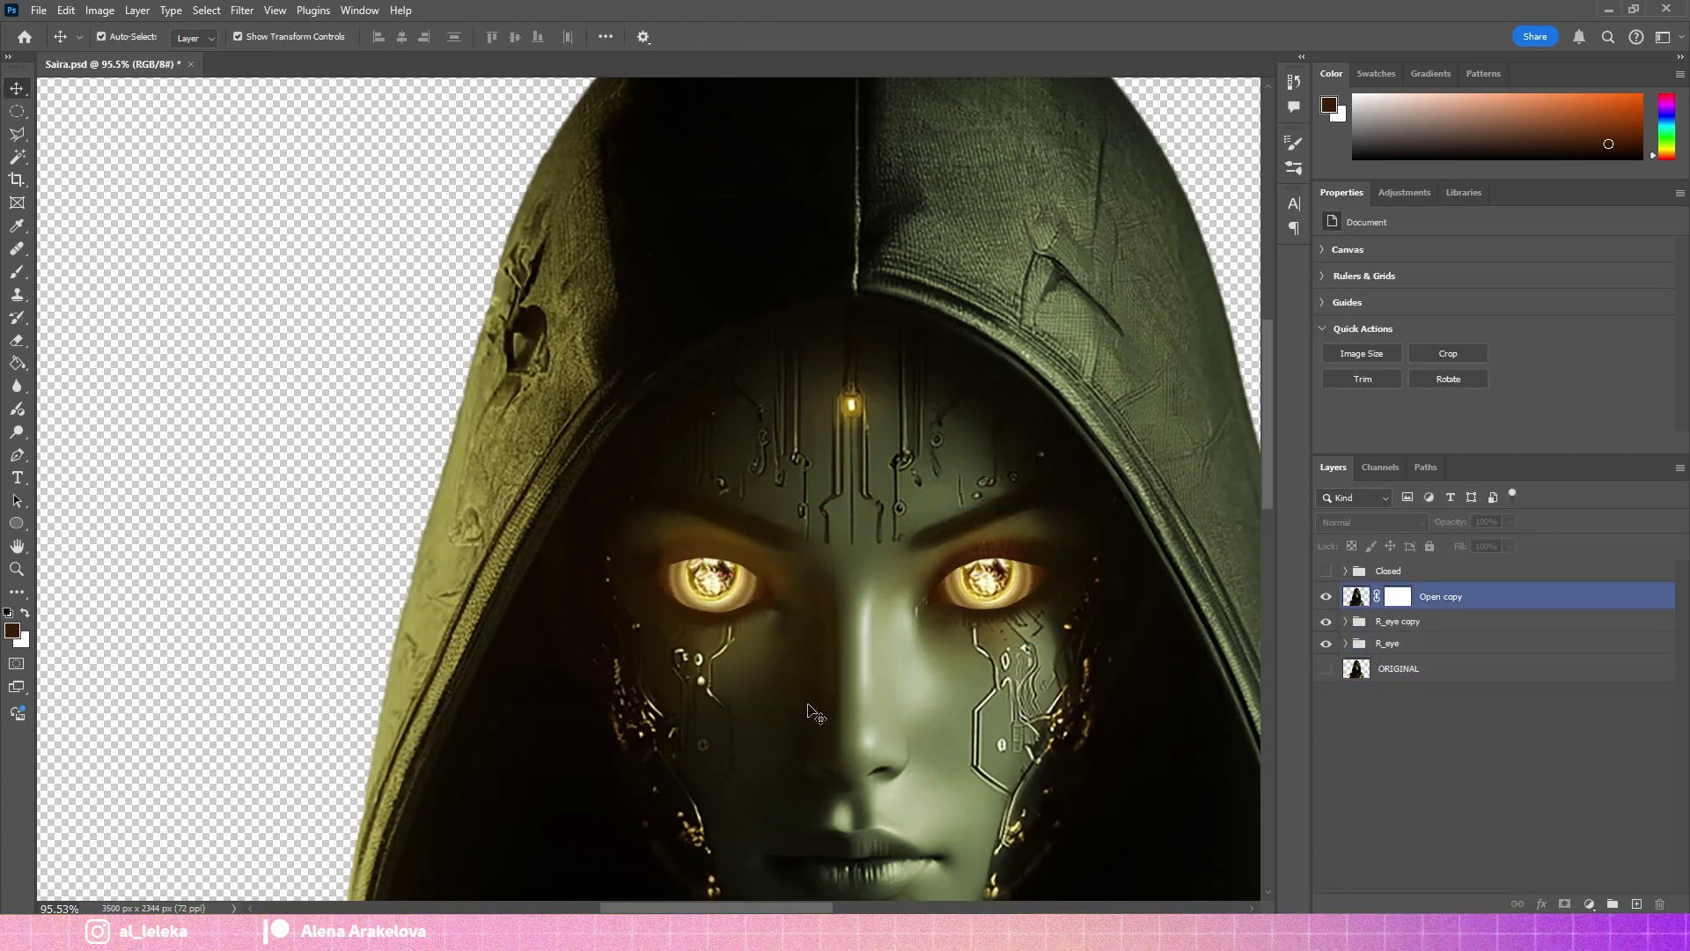
pyautogui.scroll(2, 827, 627)
pyautogui.scroll(-4, 826, 628)
pyautogui.scroll(3, 827, 627)
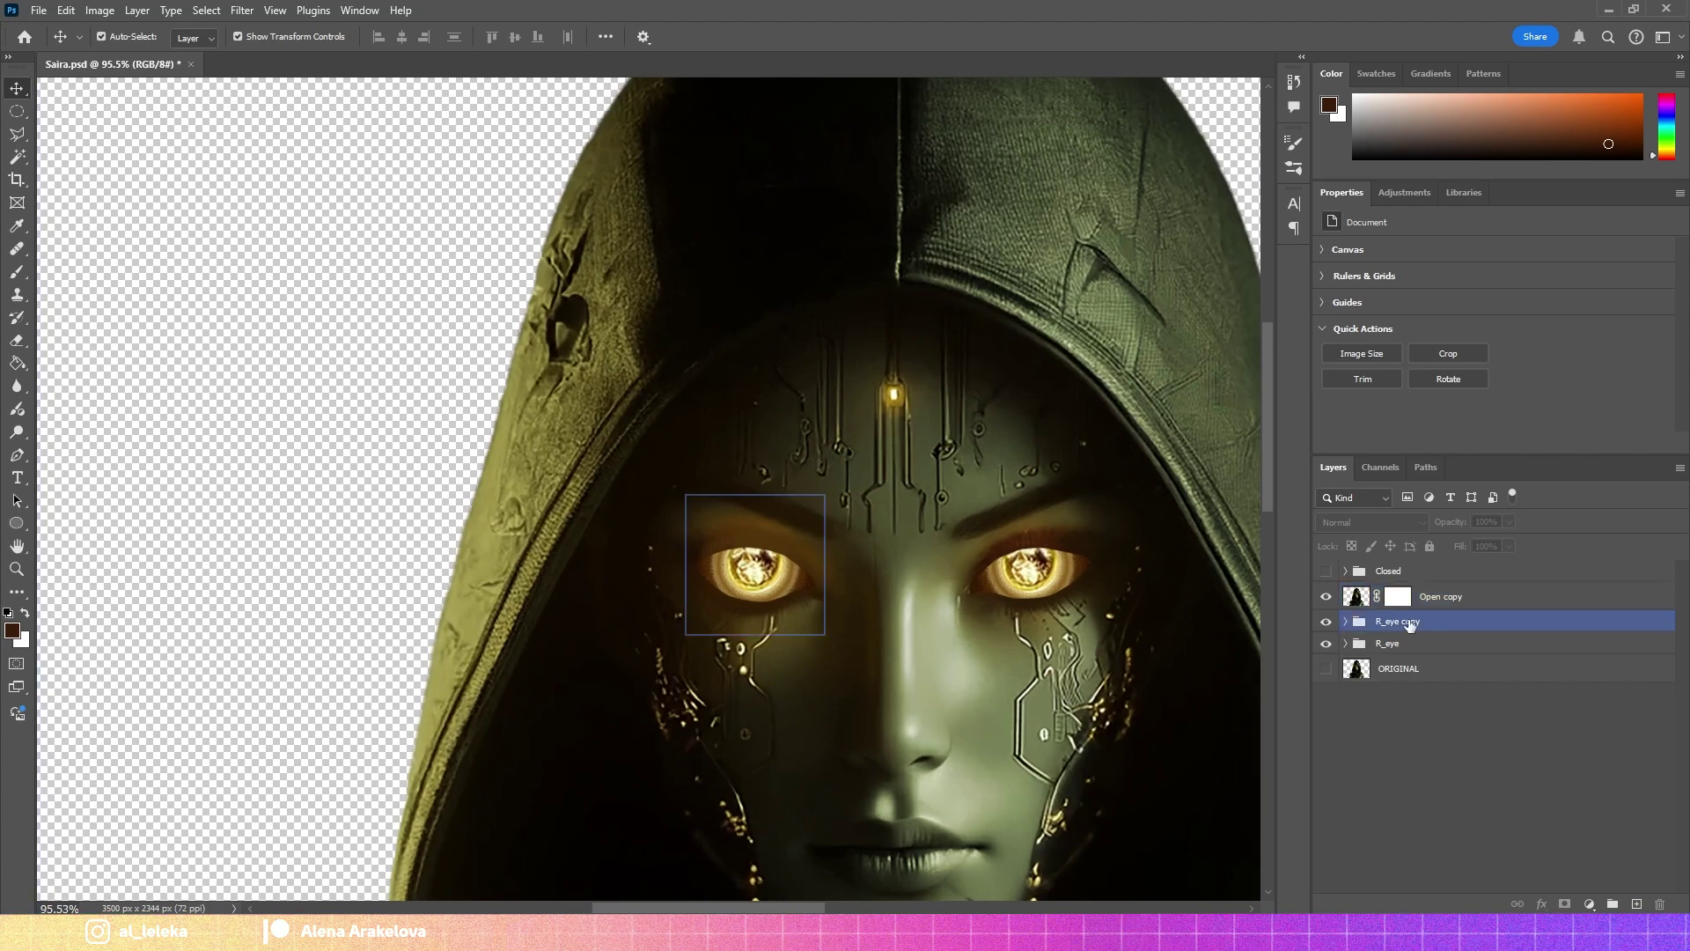
# Fine-tune the copied eye group's position over the left eye with Free Transform.
pyautogui.click(1345, 622)
pyautogui.hotkey('ctrl', 't')
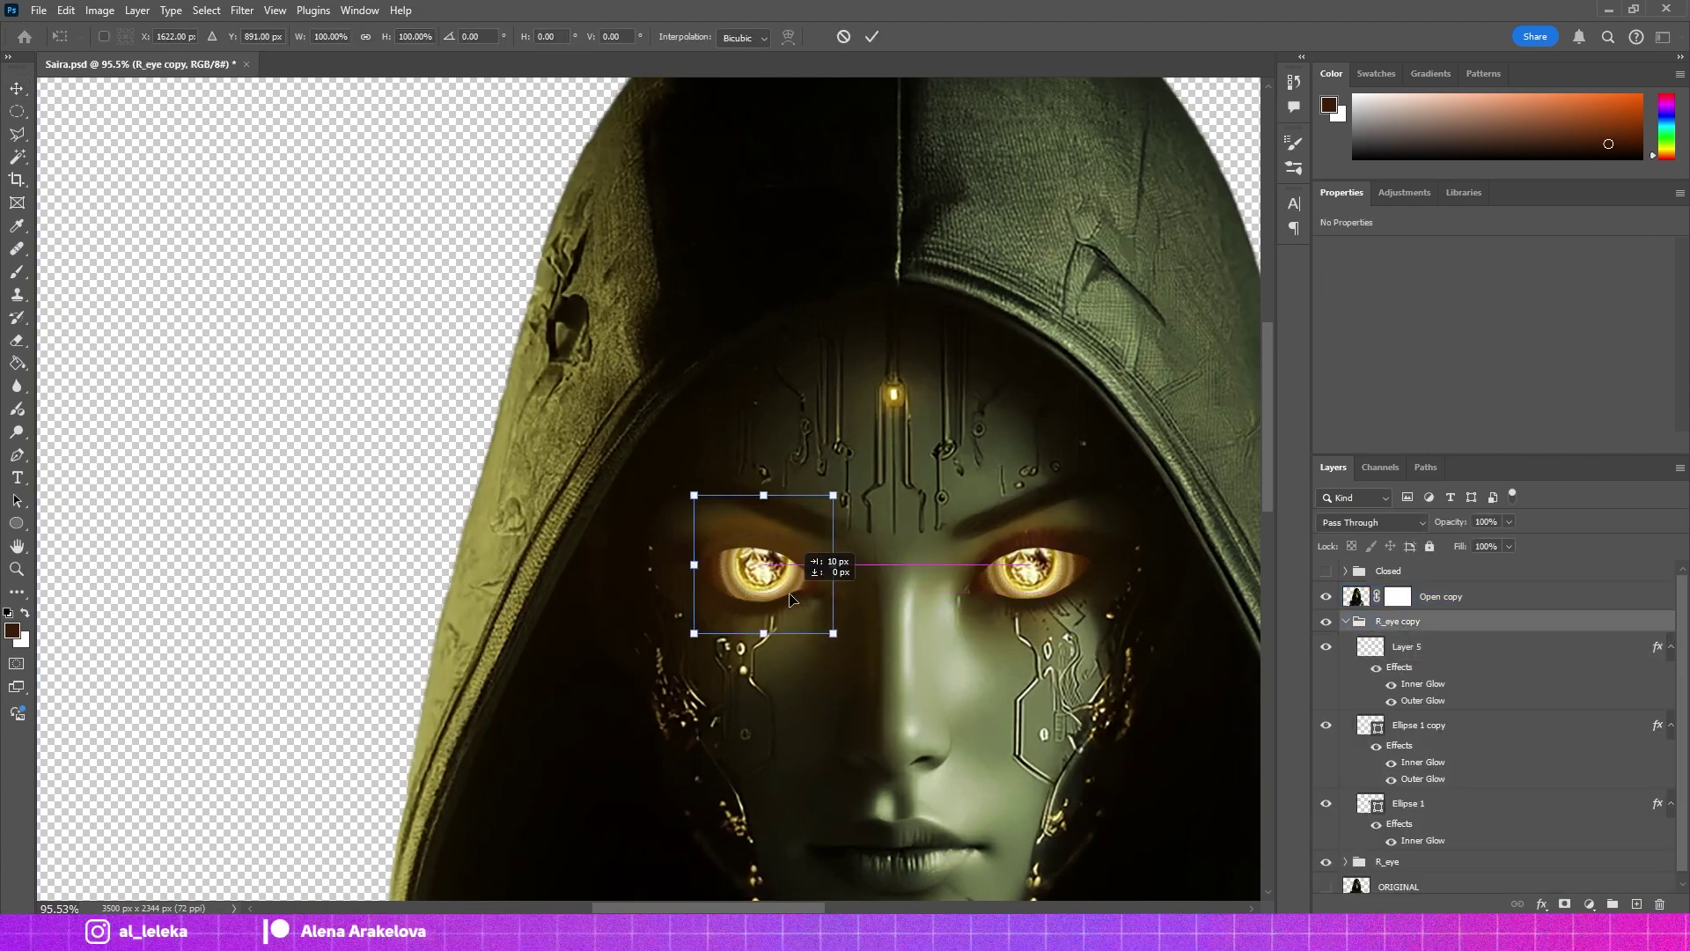
pyautogui.scroll(3, 783, 600)
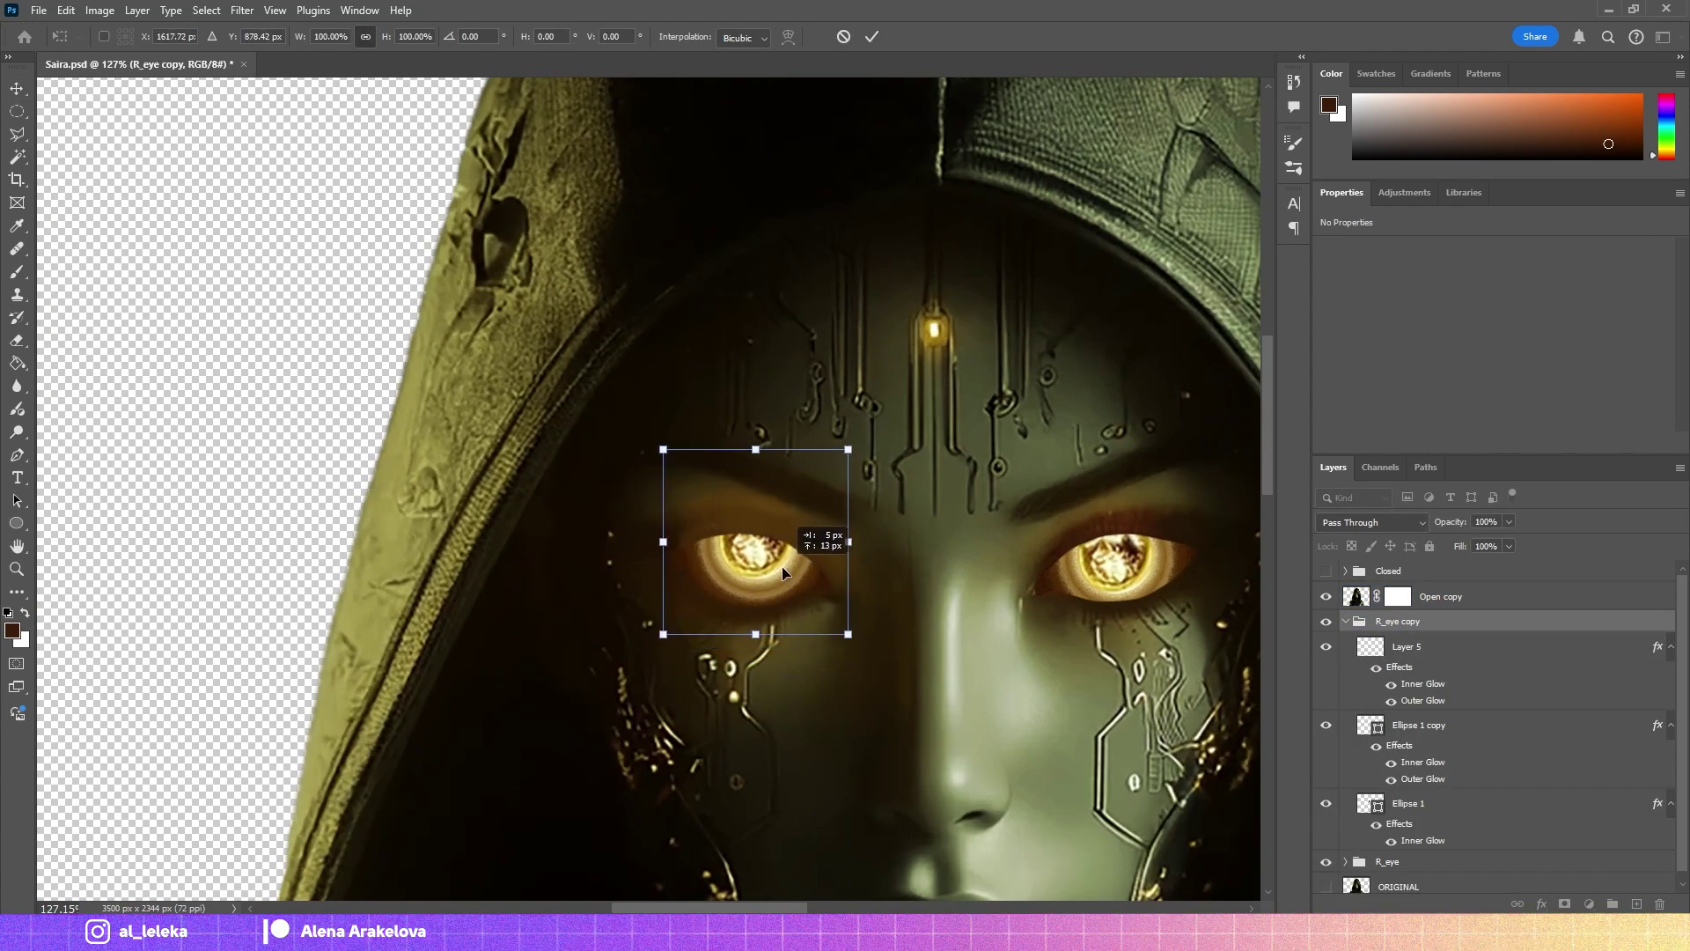
pyautogui.moveTo(783, 573); pyautogui.dragTo(780, 582)
pyautogui.scroll(-3, 780, 582)
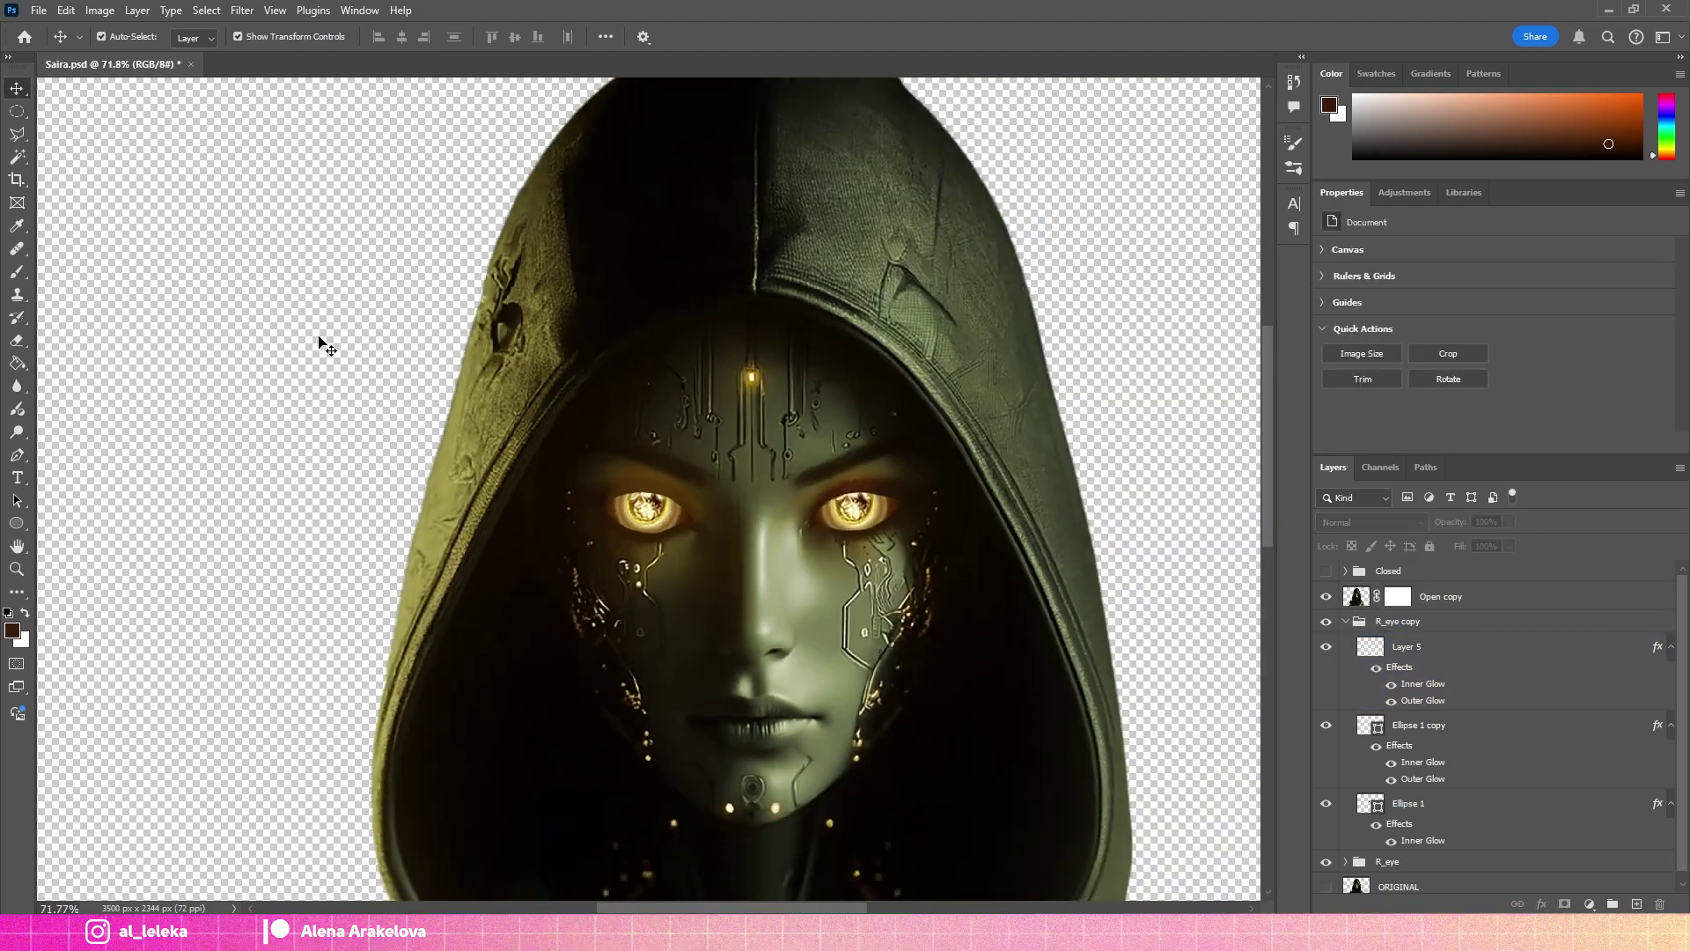
# Name the copied group L_eye and toggle layer visibility to compare the eyes.
pyautogui.write('L_eye')
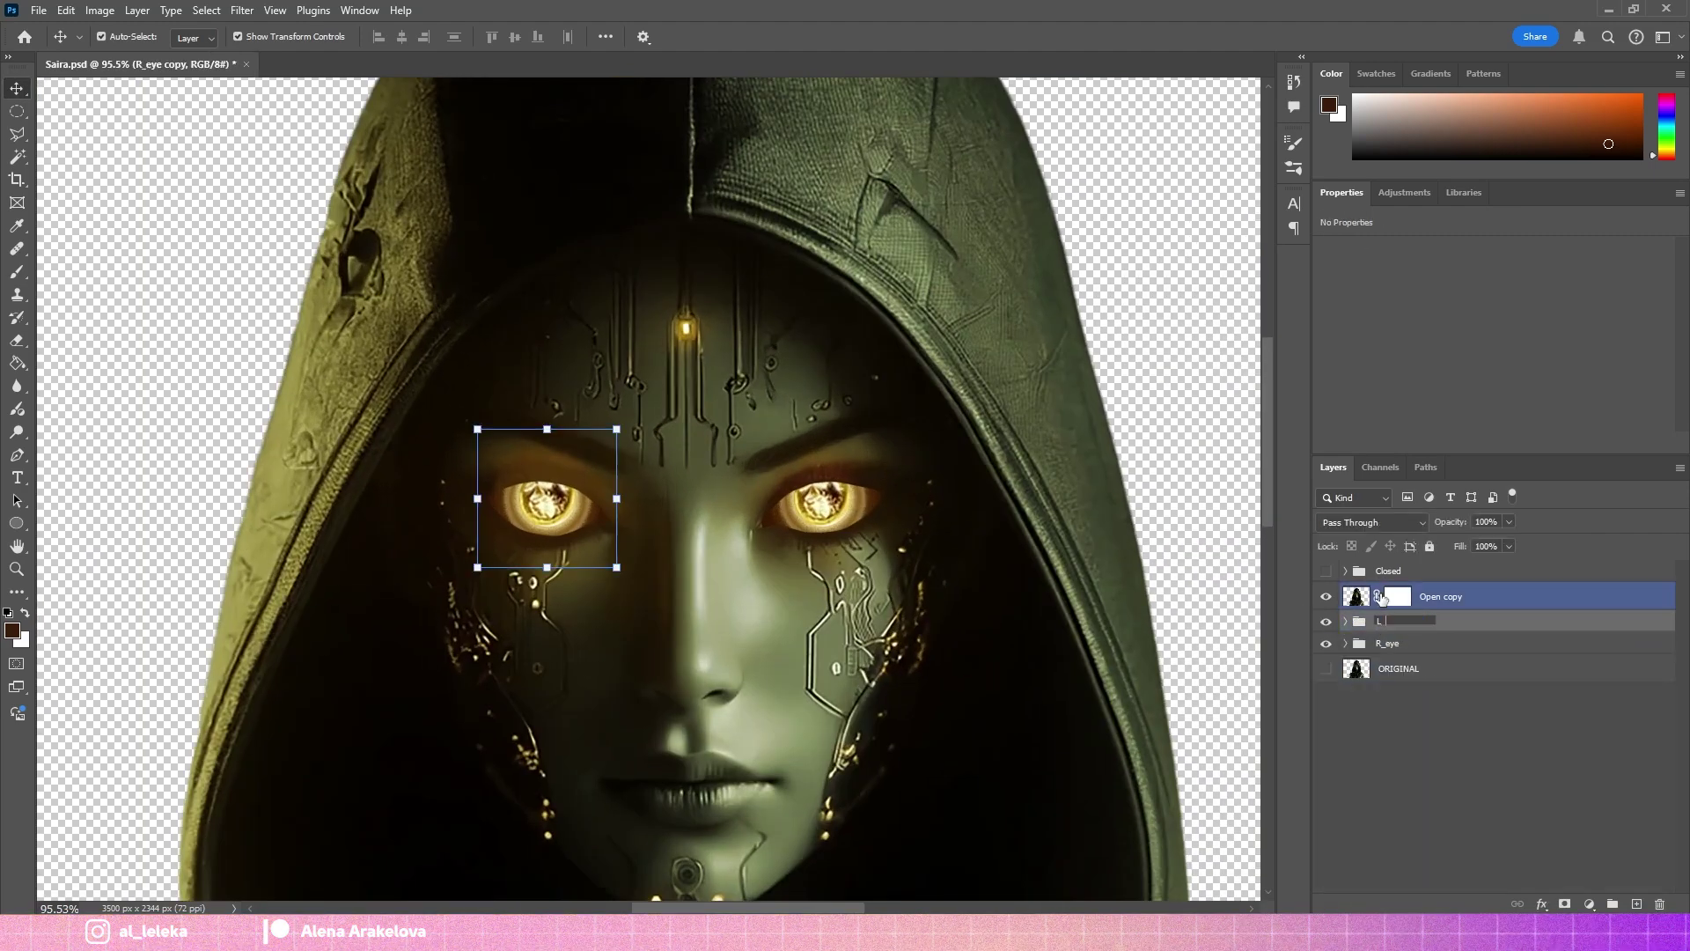
pyautogui.press('Return')
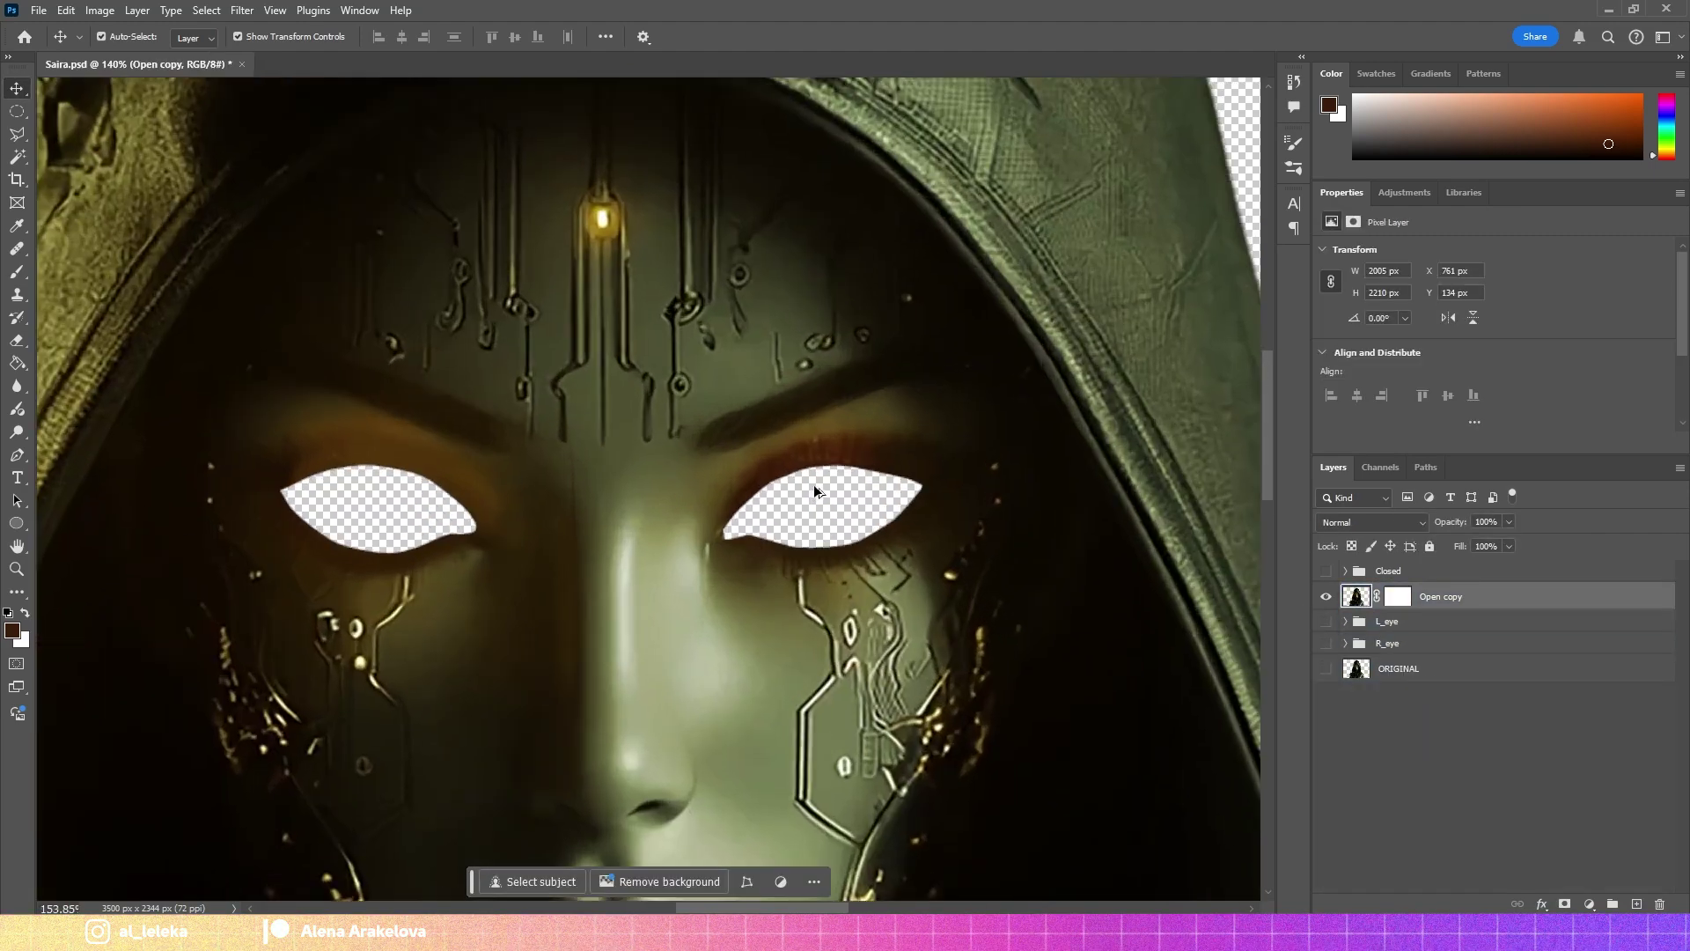
pyautogui.scroll(3, 813, 485)
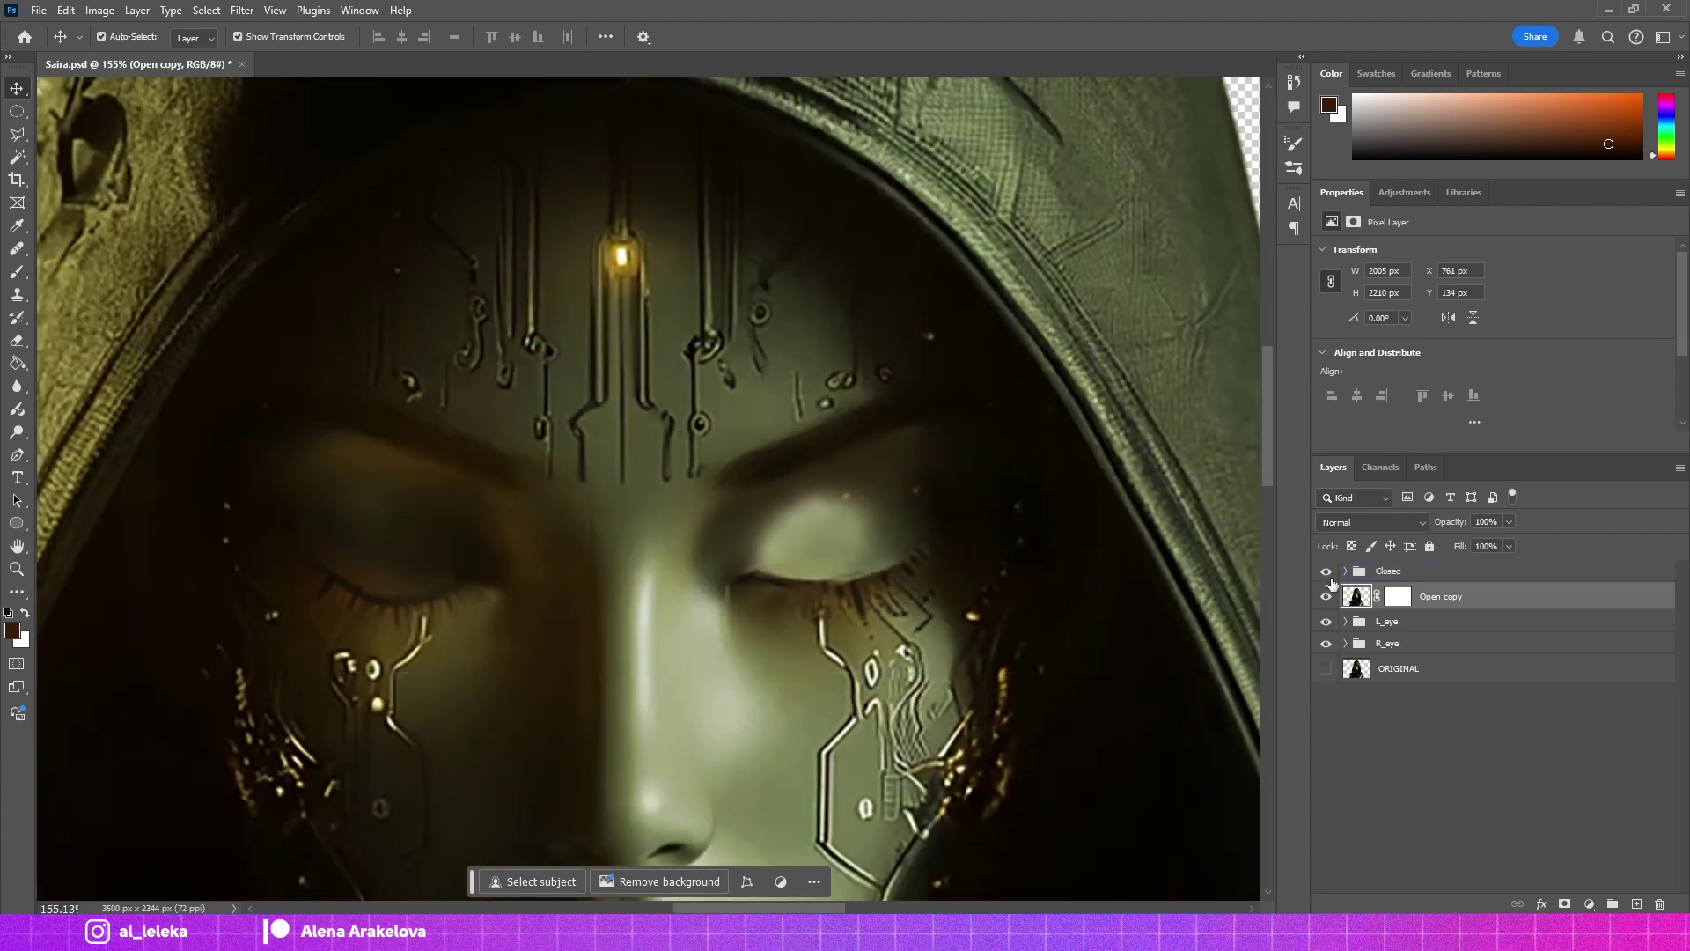
pyautogui.moveTo(1327, 622); pyautogui.dragTo(1327, 644)
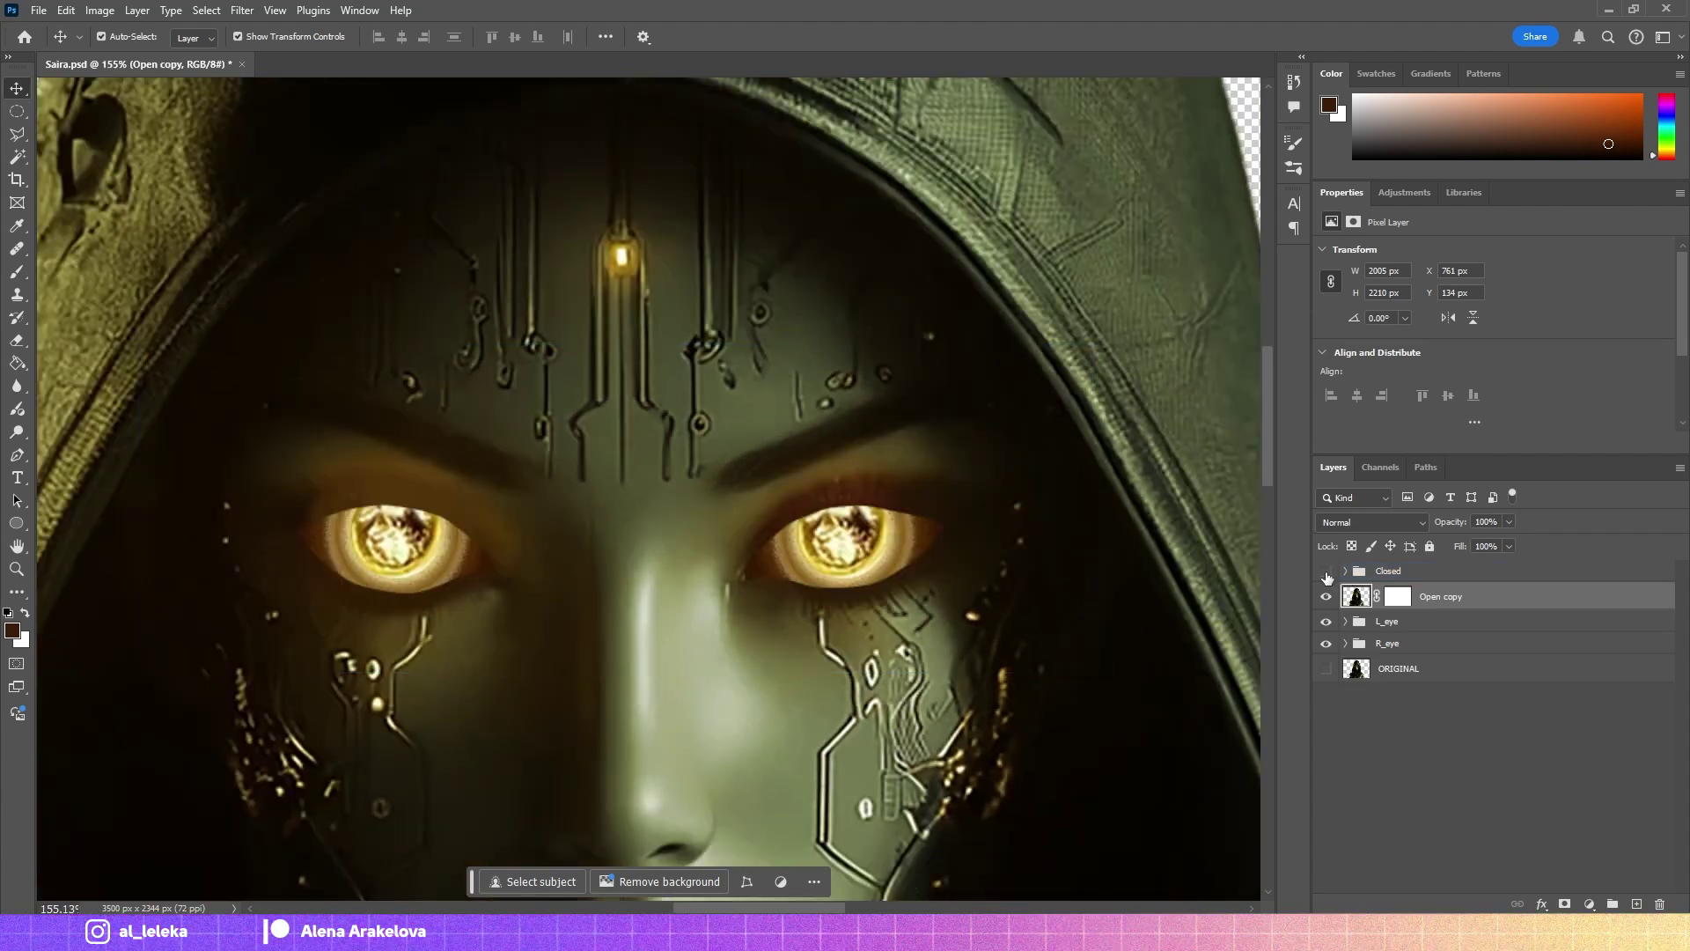
# On a new layer, fill a polygonal eyelid selection over the right eye with dark brown.
pyautogui.click(1611, 889)
pyautogui.click(1637, 904)
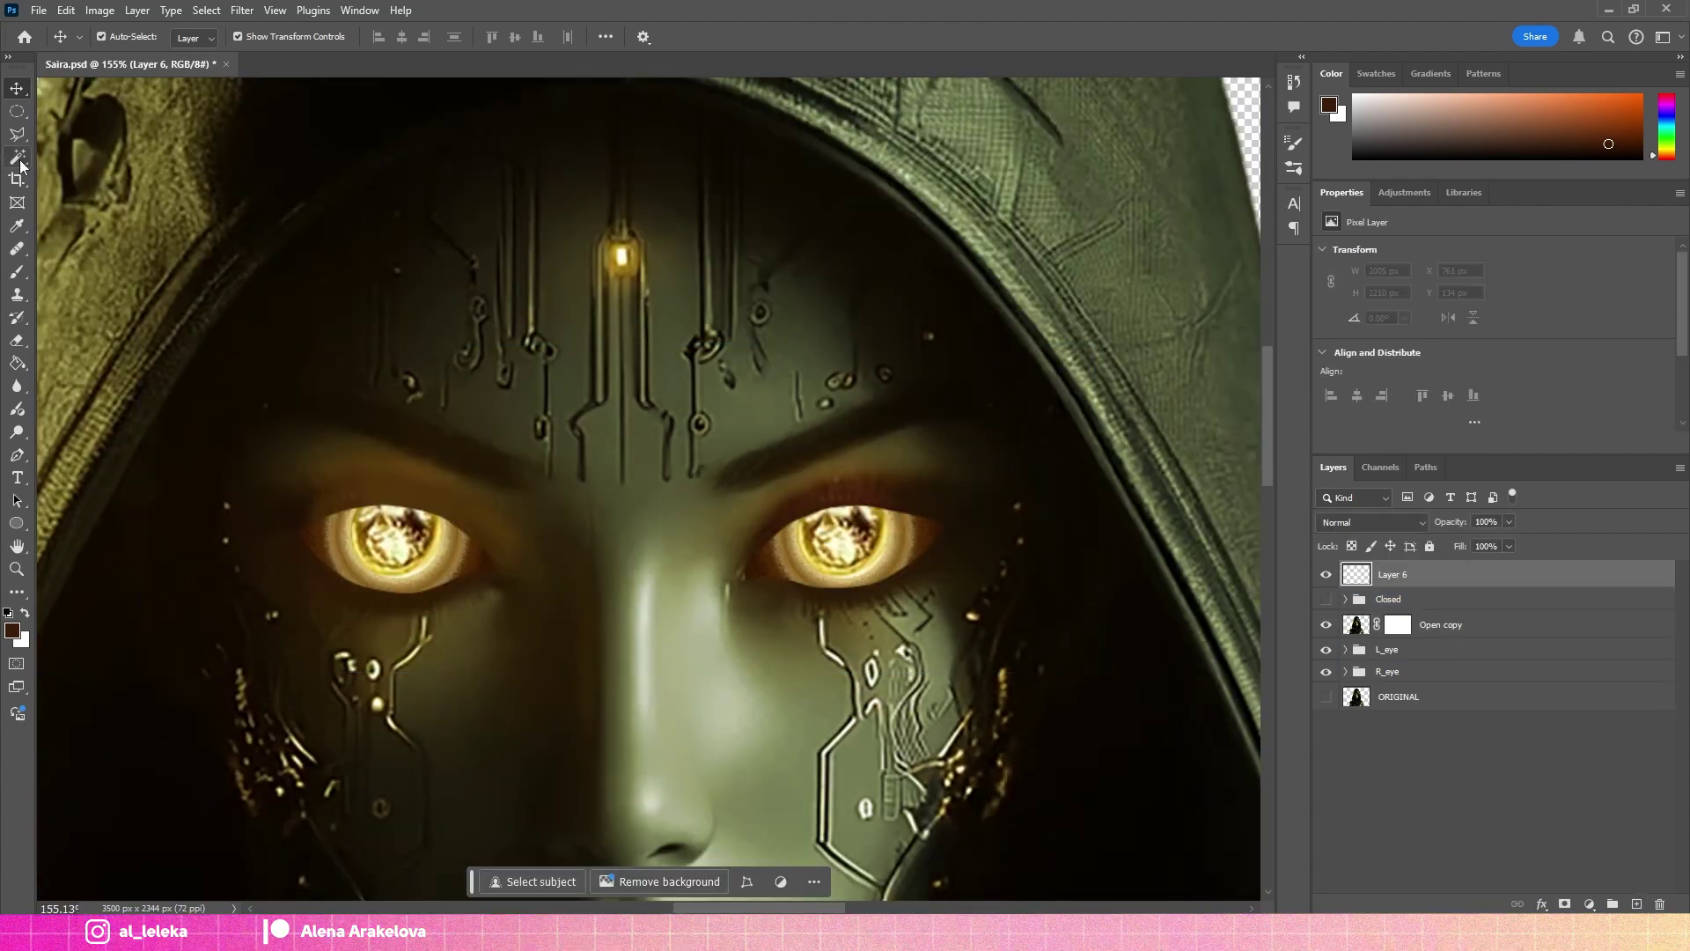
pyautogui.click(732, 579)
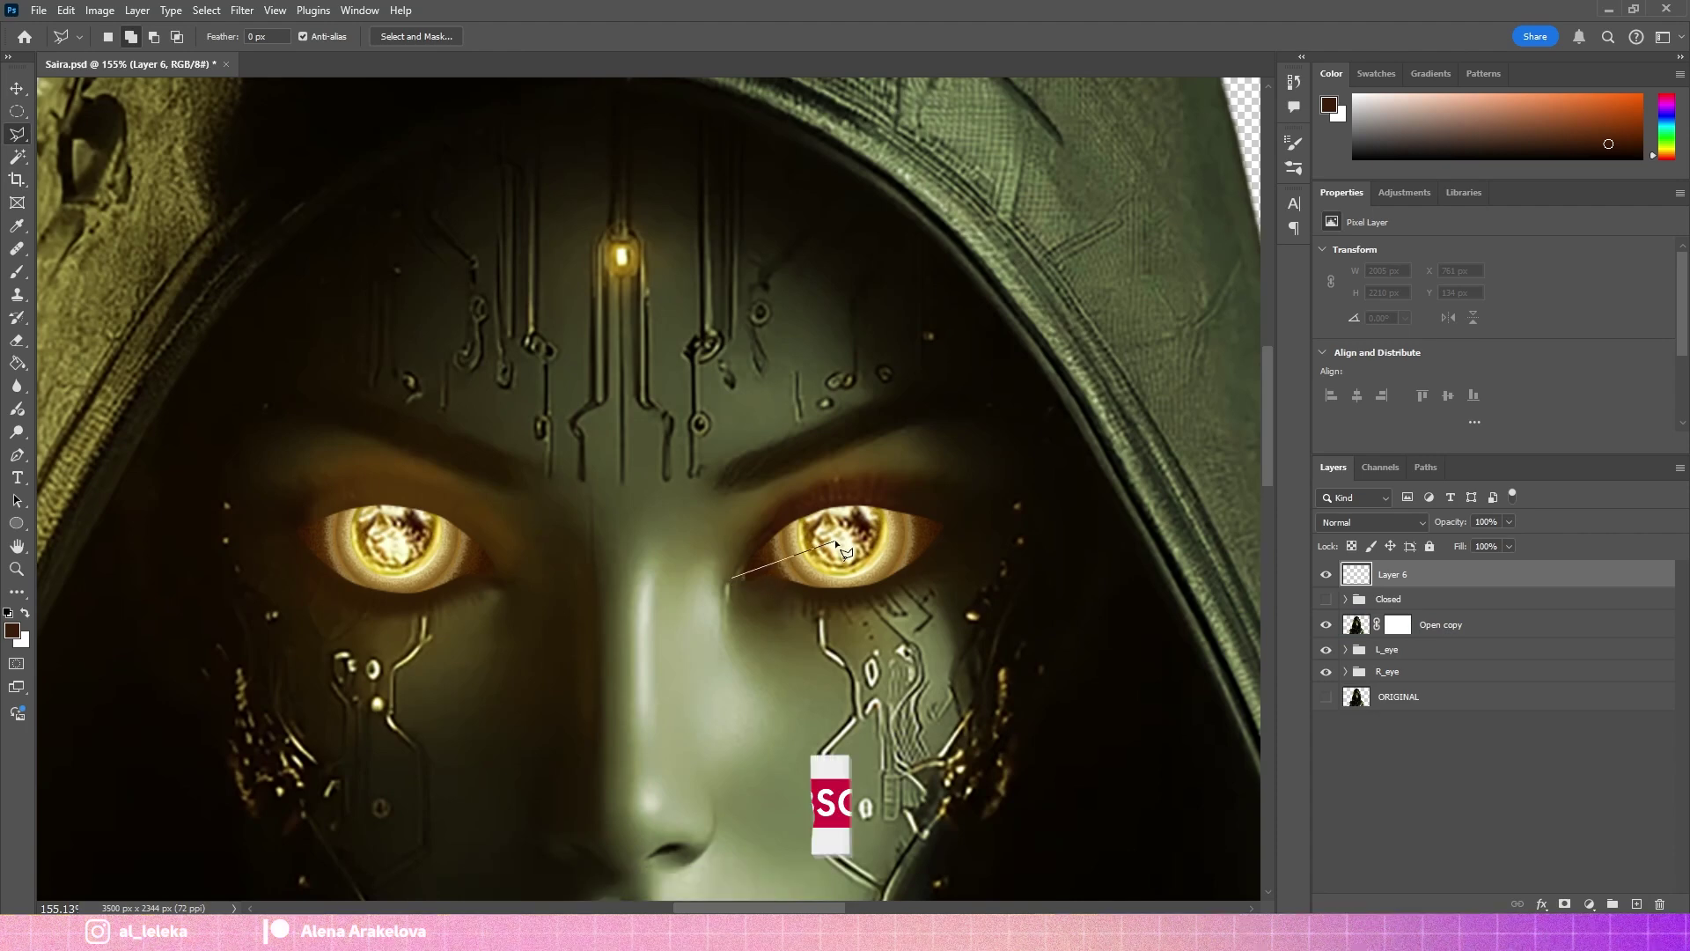
pyautogui.click(922, 433)
pyautogui.click(742, 458)
pyautogui.click(732, 578)
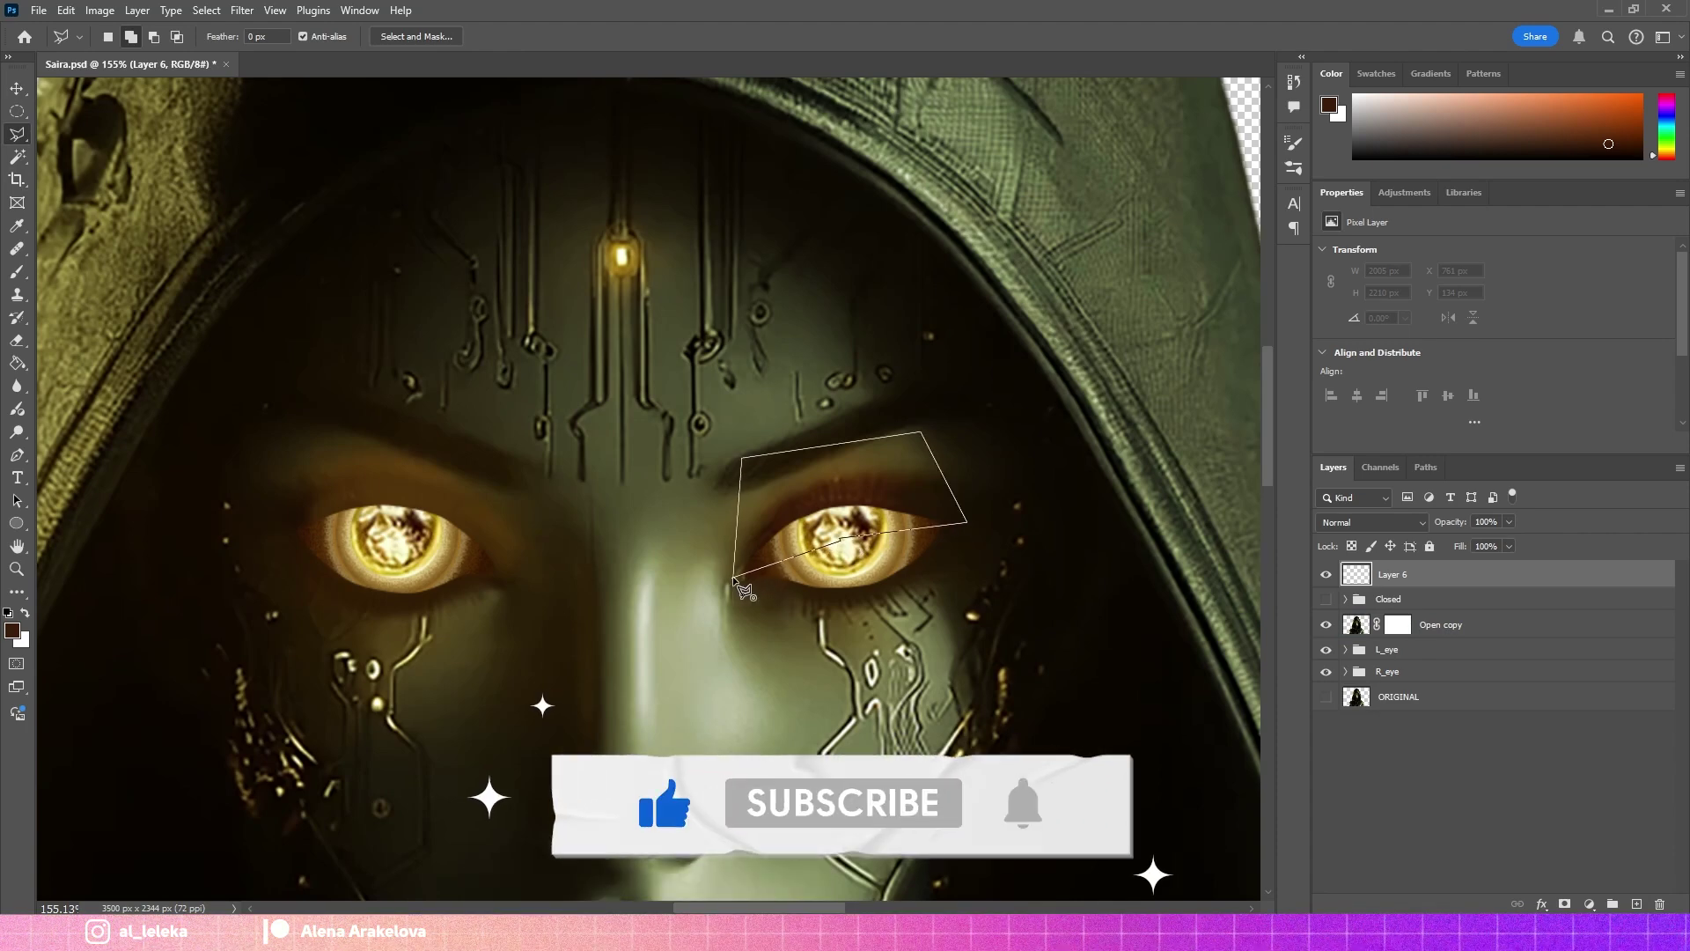
pyautogui.click(13, 630)
pyautogui.press('Return')
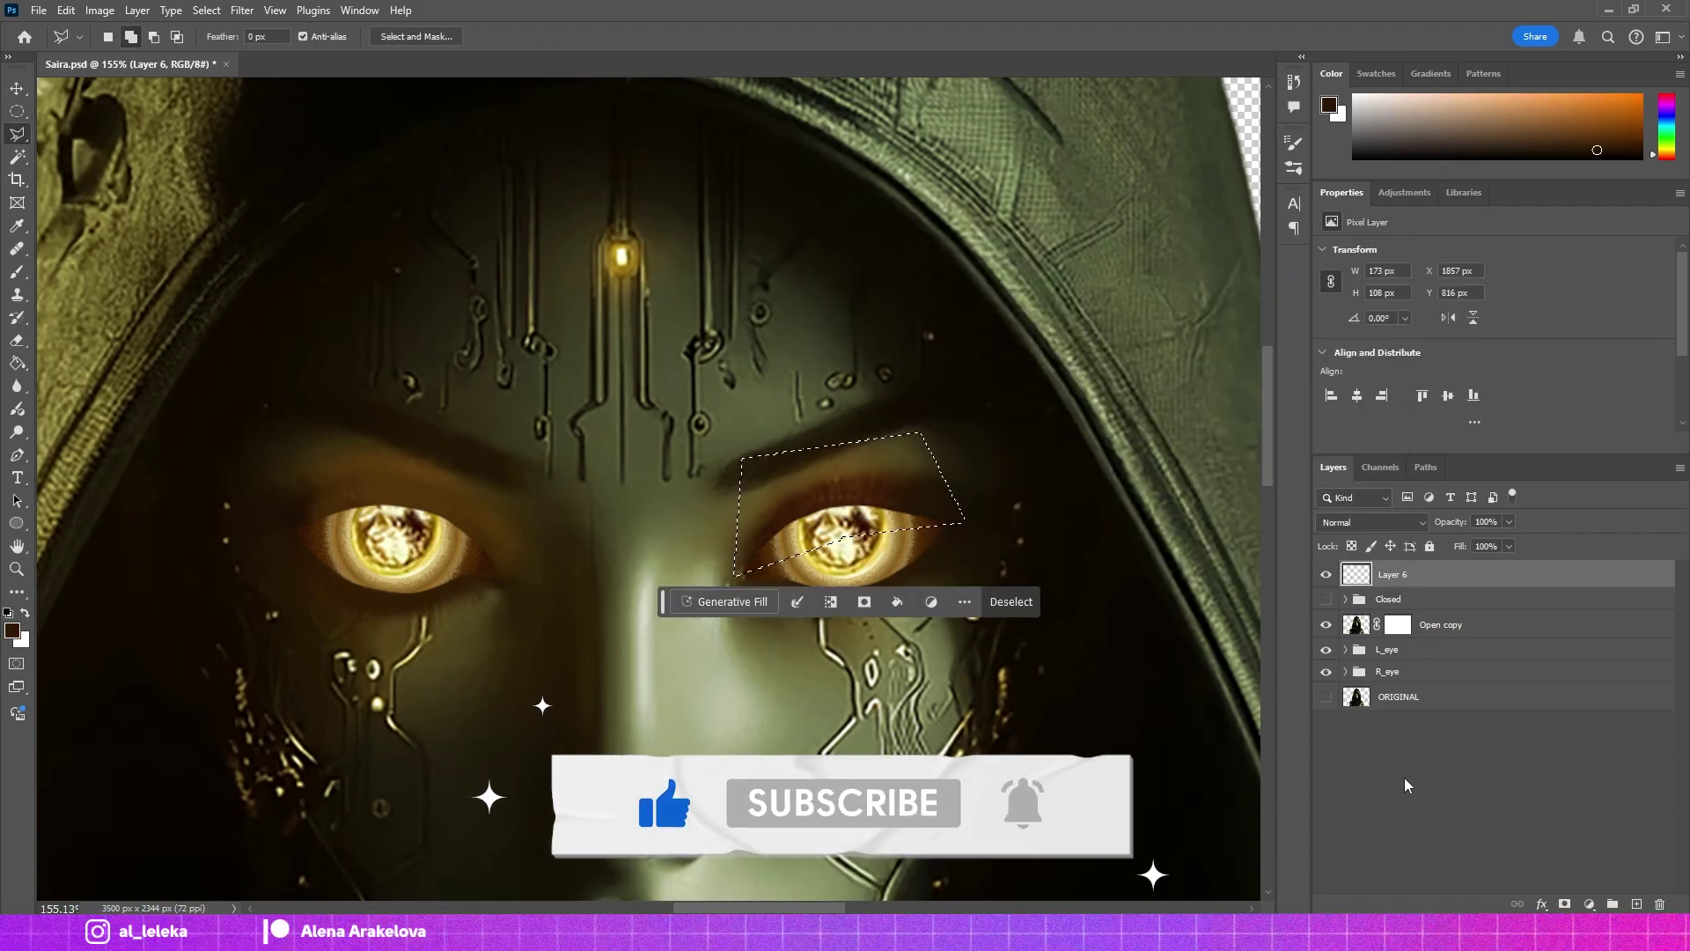
pyautogui.click(17, 362)
pyautogui.click(843, 518)
pyautogui.hotkey('ctrl', 'd')
# Move Layer 6 below Open copy and shift the eyelid shape slightly left.
pyautogui.moveTo(1395, 574); pyautogui.dragTo(1400, 636)
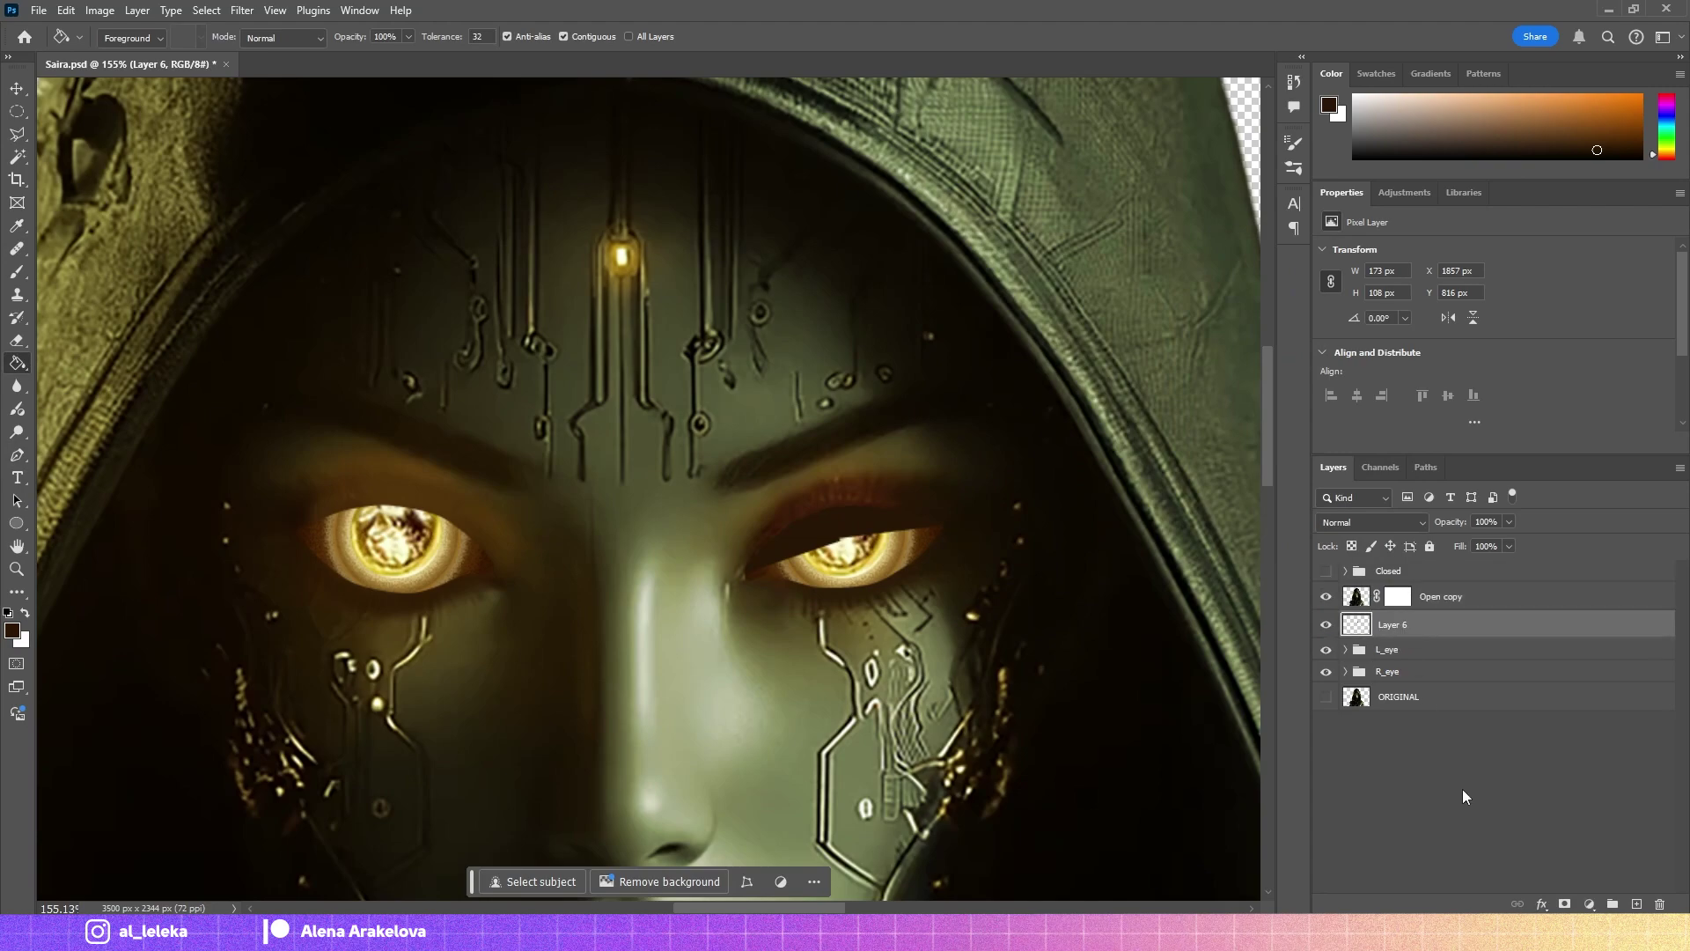
pyautogui.scroll(3, 846, 546)
pyautogui.press('v')
pyautogui.moveTo(896, 539); pyautogui.dragTo(877, 538)
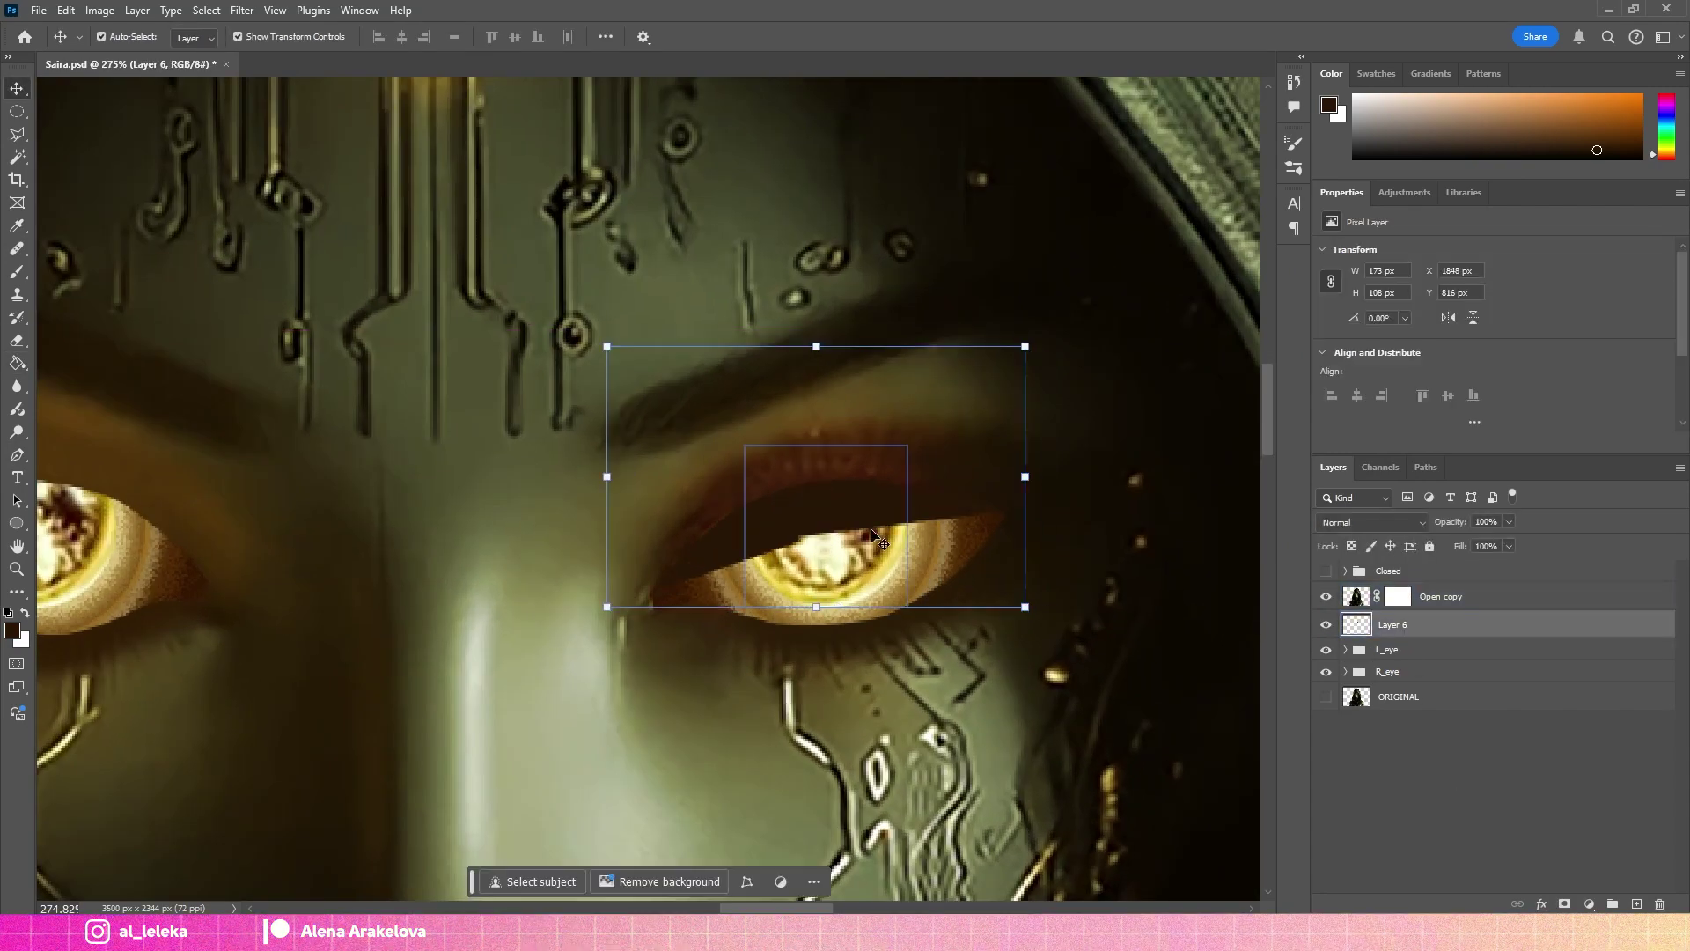
pyautogui.click(1356, 598)
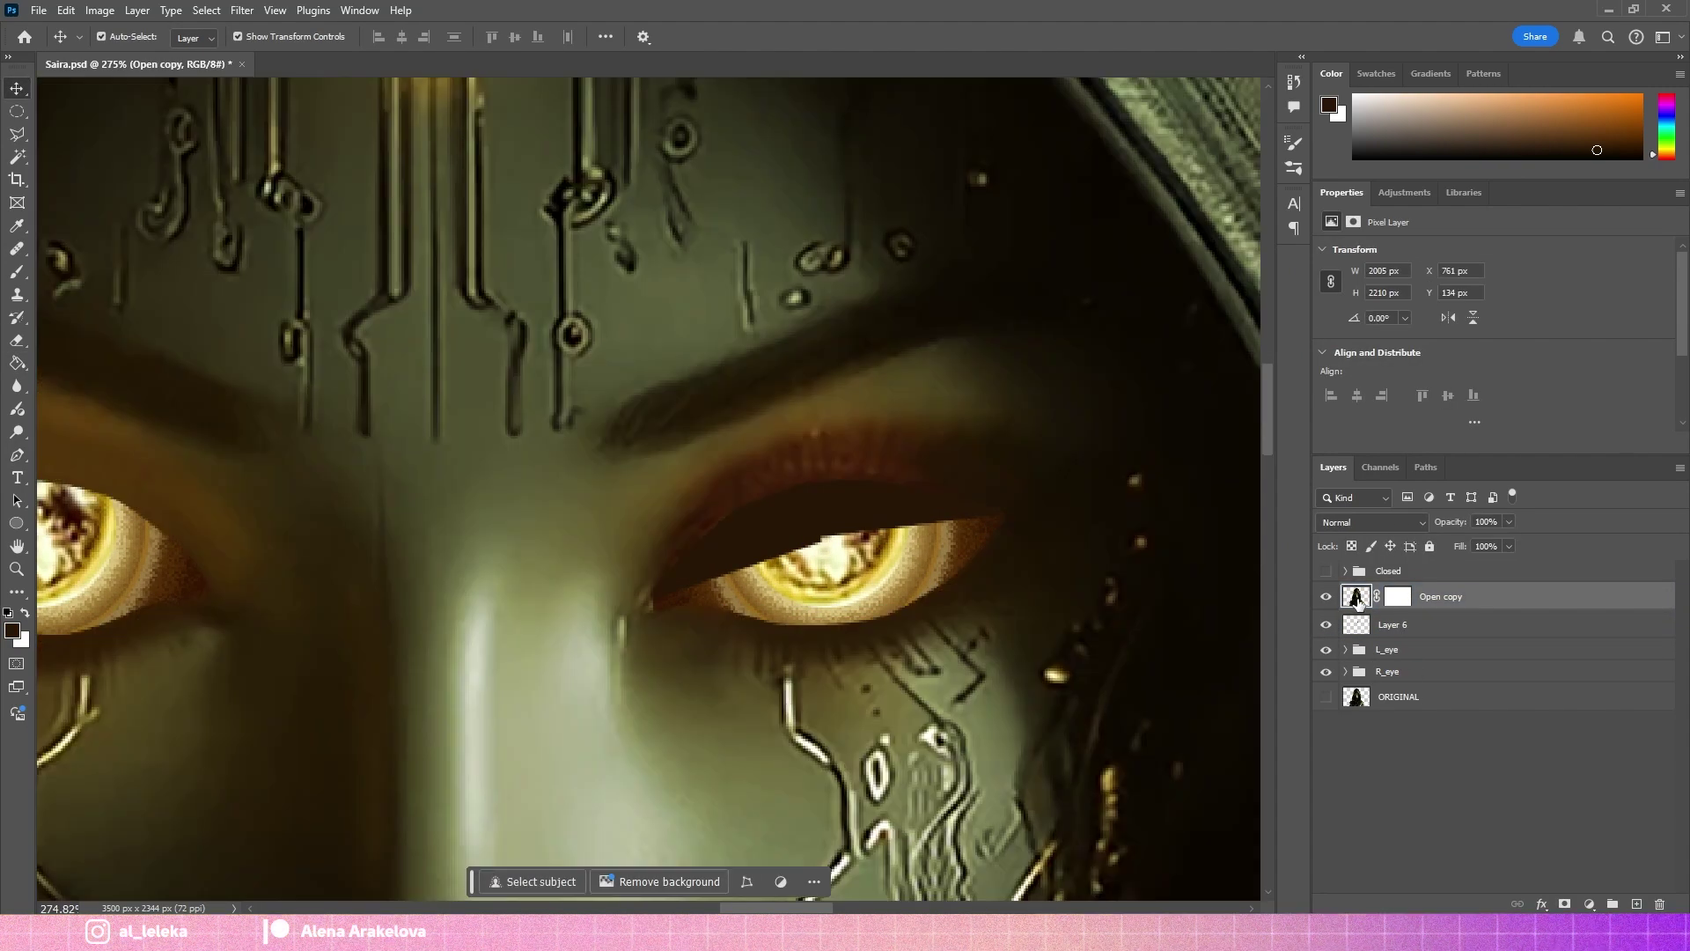
pyautogui.press('b')
pyautogui.scroll(2, 751, 461)
# Sample eyelid browns and paint shadow over the pale skin at both eye corners.
pyautogui.keyDown('alt'); pyautogui.click(824, 378); pyautogui.keyUp('alt')
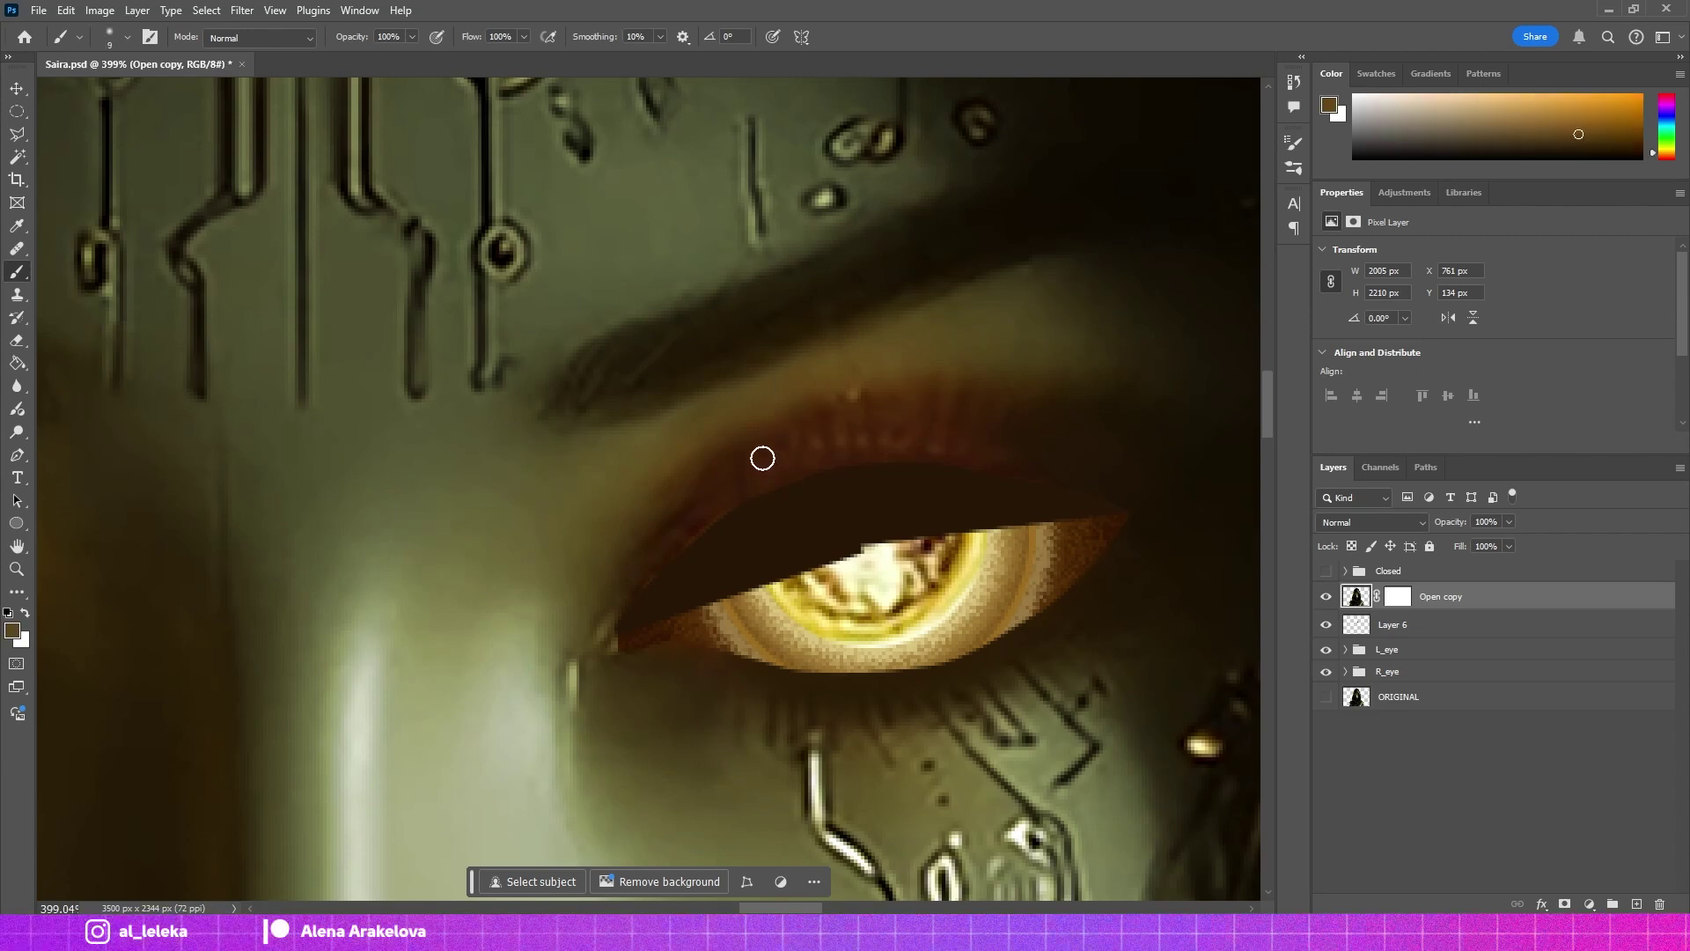
pyautogui.press(']')
pyautogui.press(']')
pyautogui.press(']')
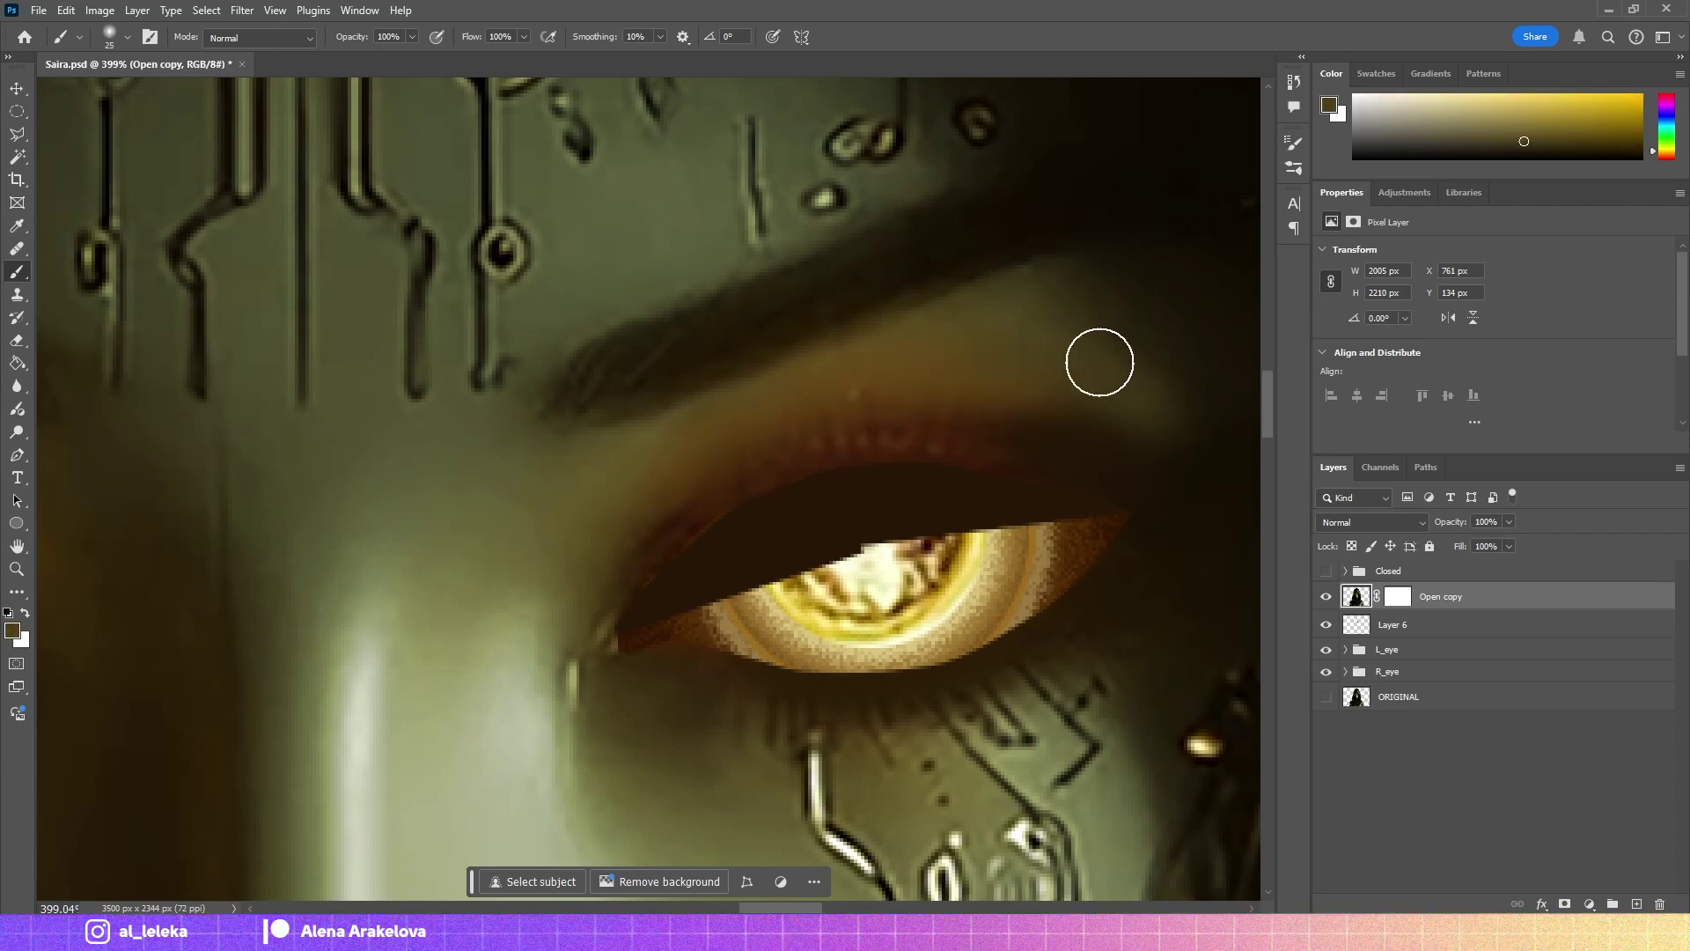
pyautogui.keyDown('alt'); pyautogui.click(808, 450); pyautogui.keyUp('alt')
pyautogui.keyDown('alt'); pyautogui.click(887, 426); pyautogui.keyUp('alt')
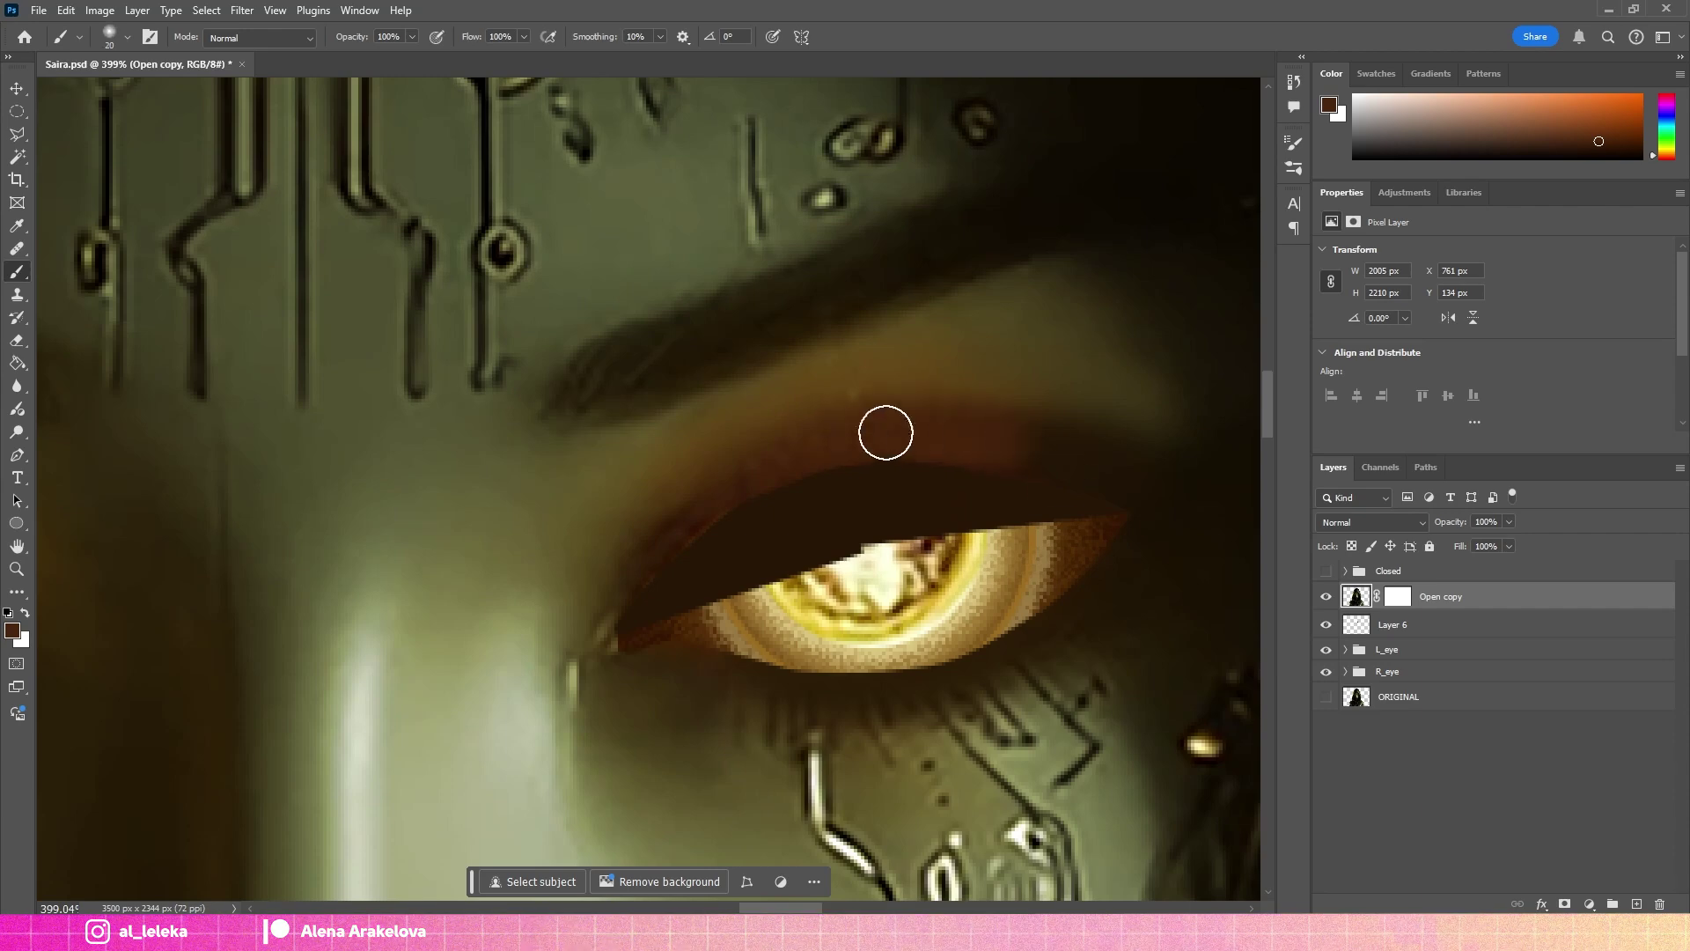
pyautogui.press(']')
pyautogui.press(']')
pyautogui.press(']')
pyautogui.moveTo(604, 564); pyautogui.dragTo(611, 647)
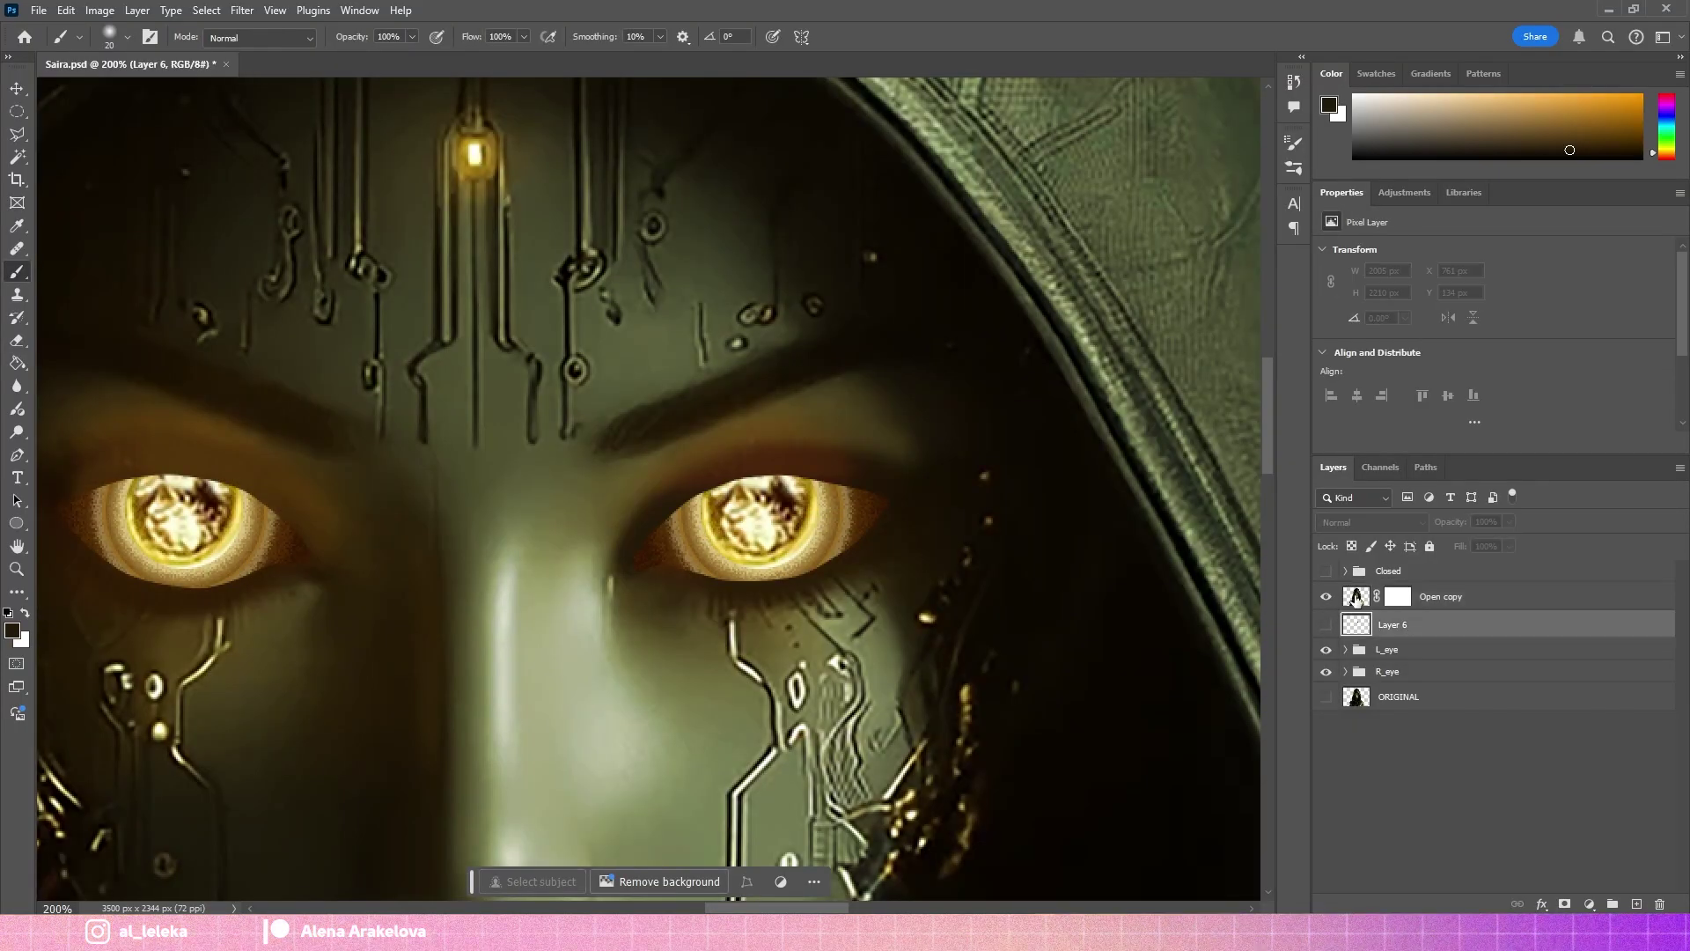
pyautogui.press(']')
pyautogui.press(']')
pyautogui.press(']')
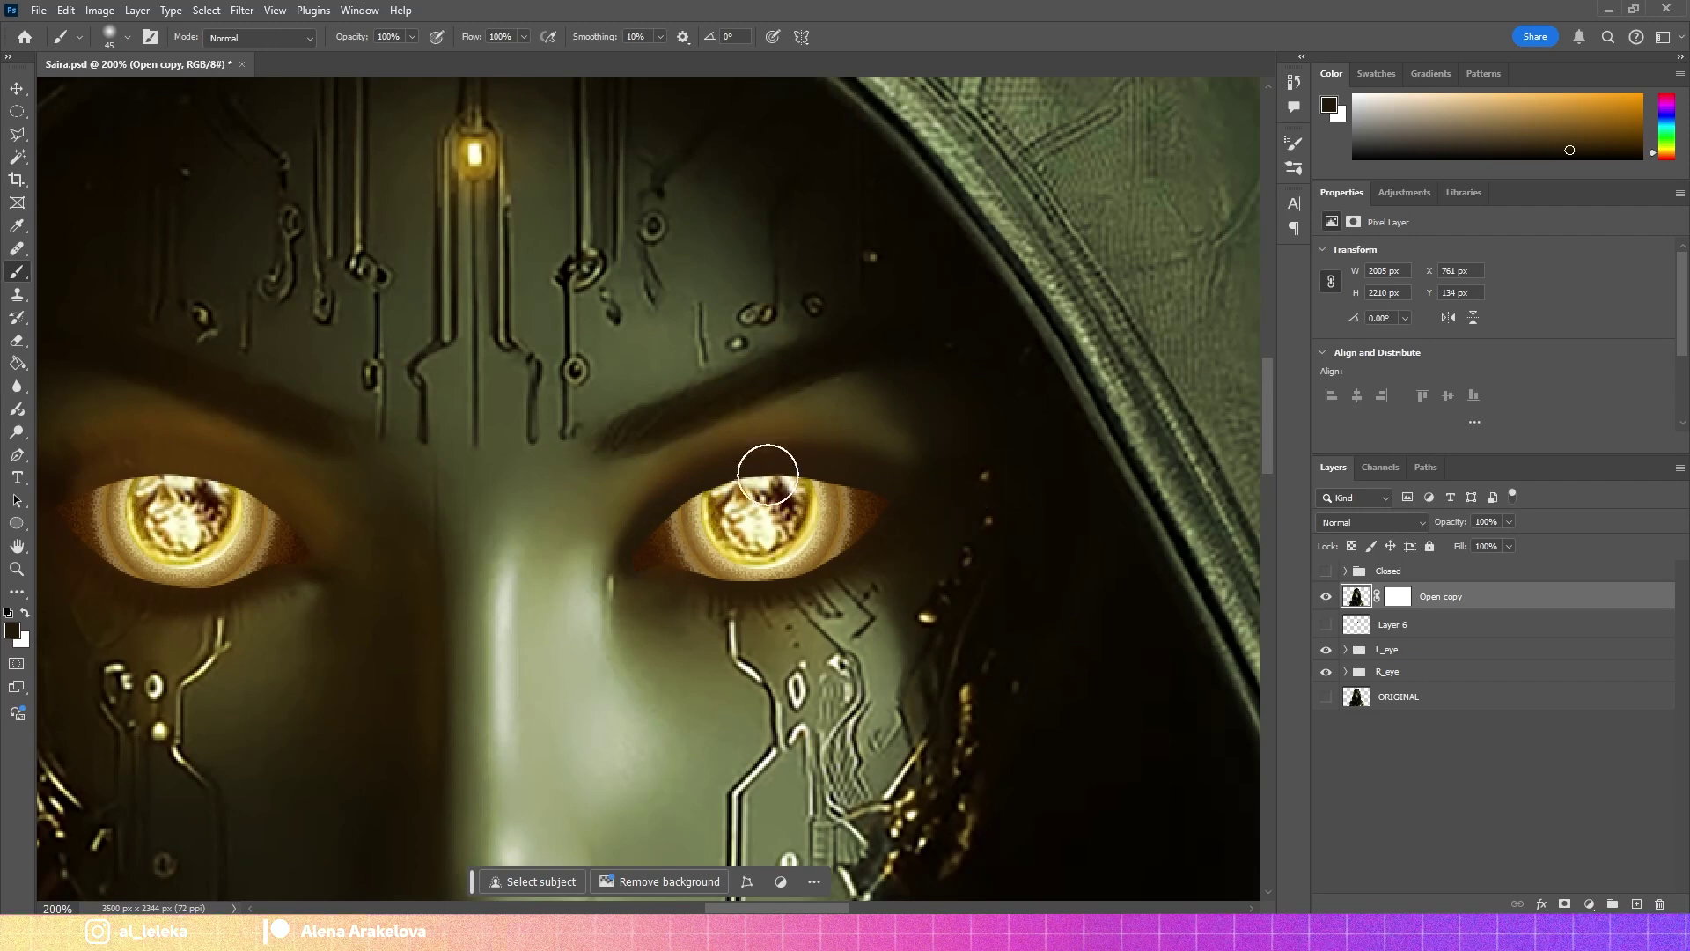
pyautogui.moveTo(768, 475); pyautogui.dragTo(1014, 436)
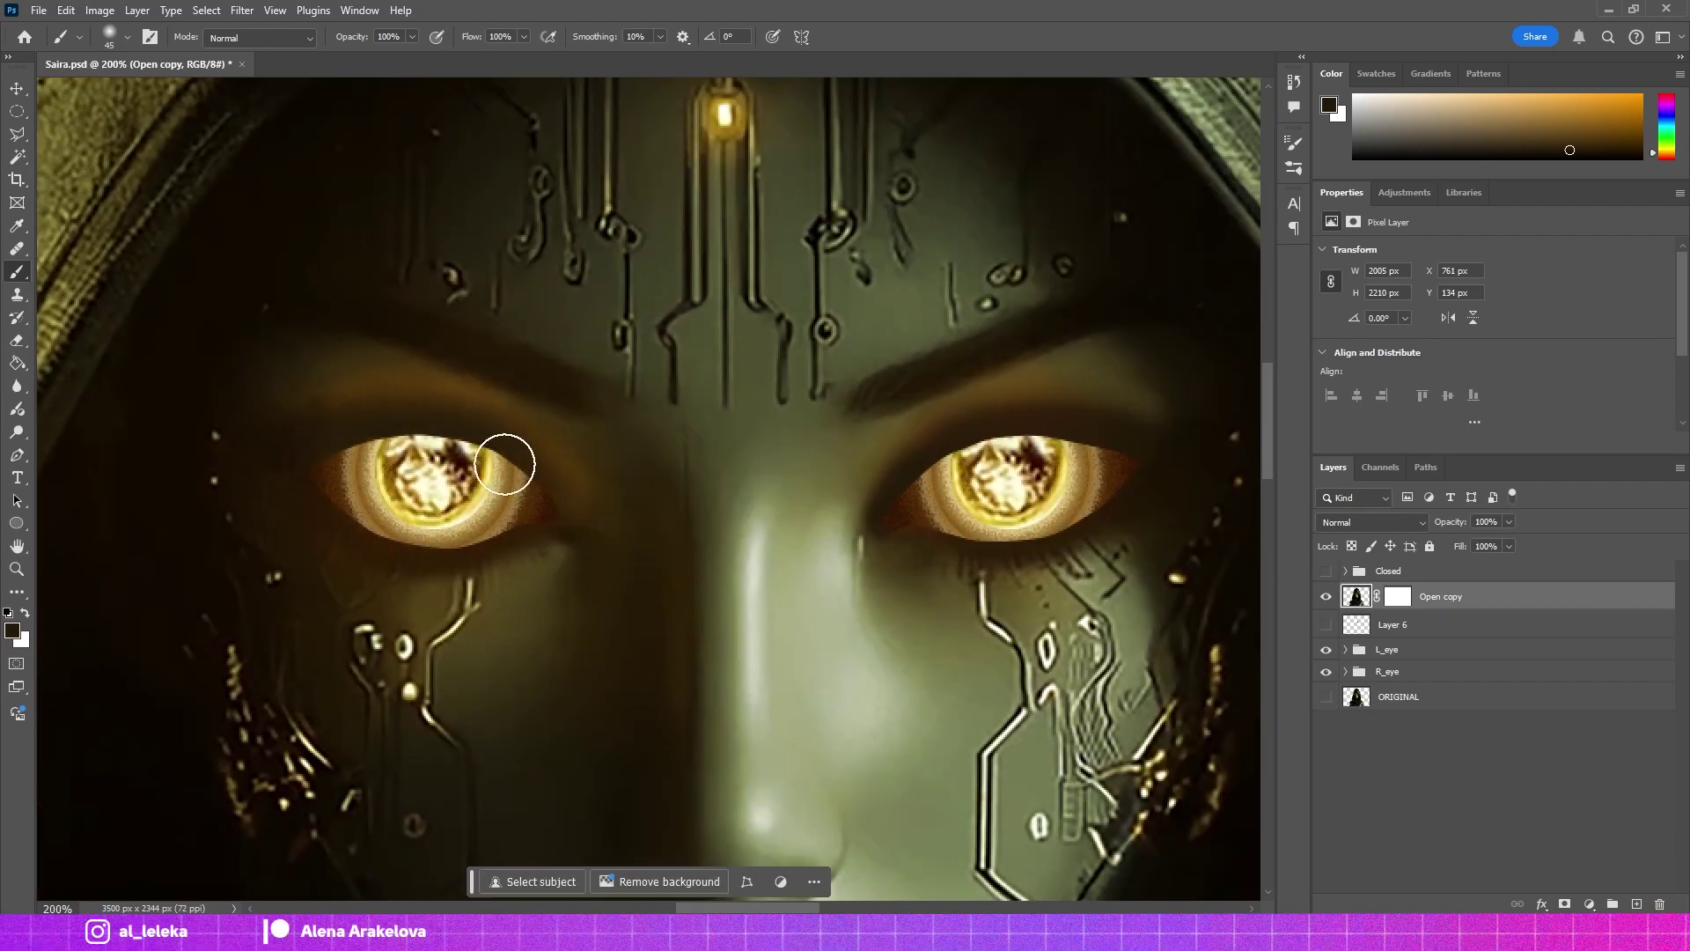
pyautogui.press('alt')
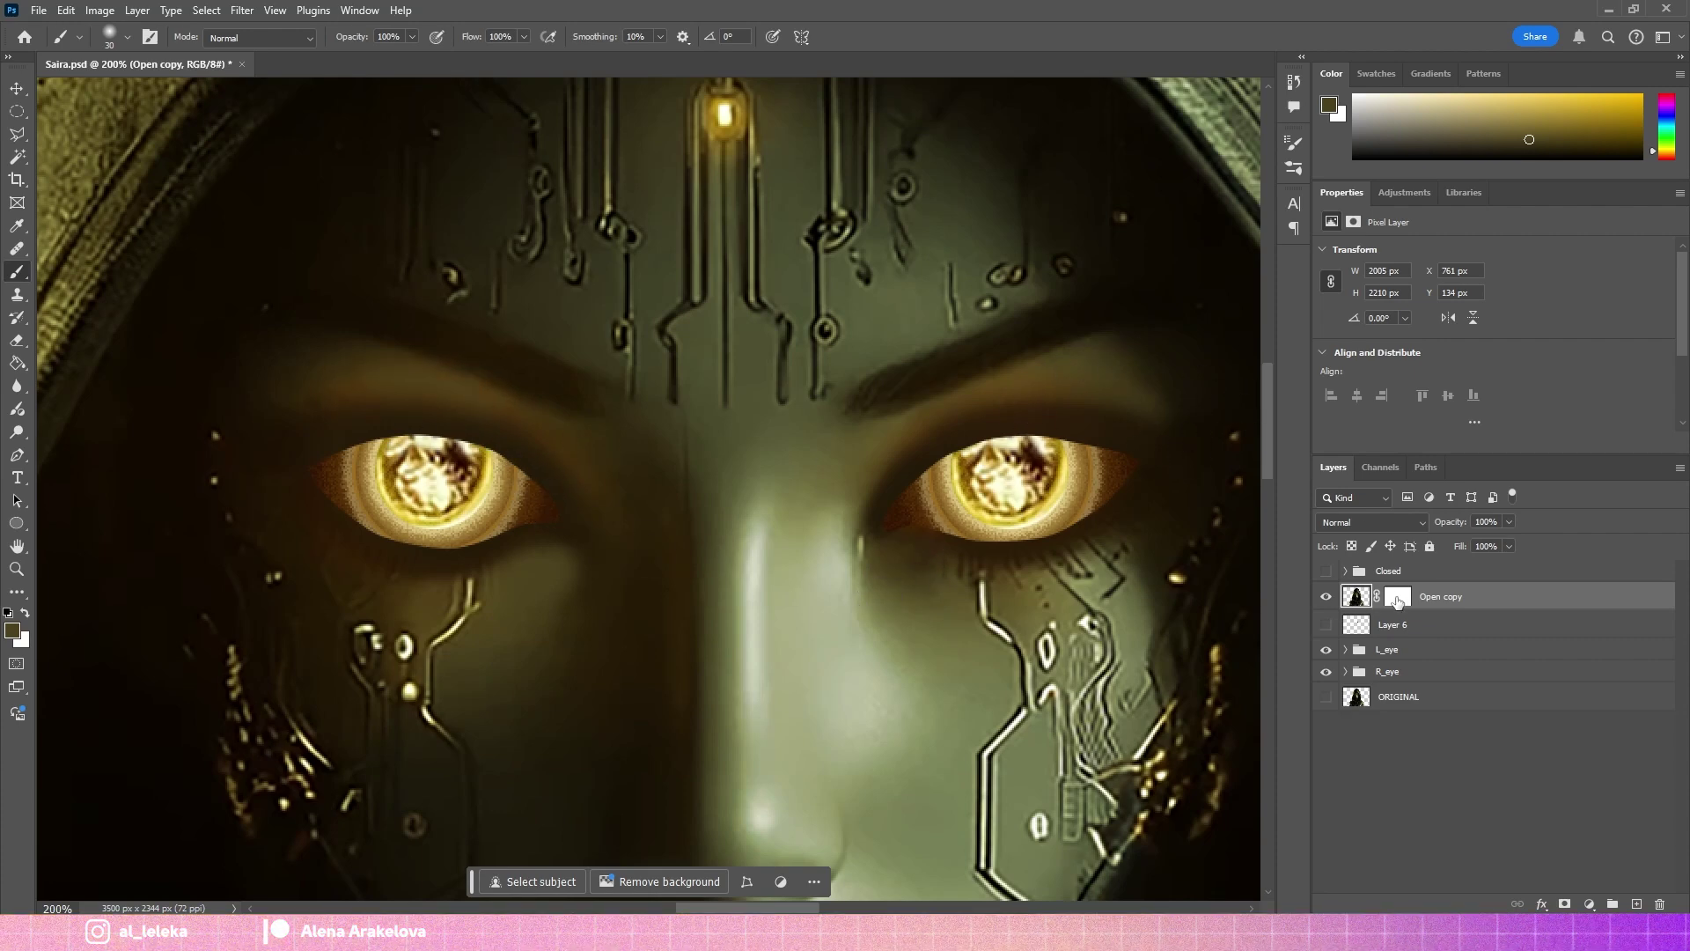
# Target the Open copy mask with a small white brush, zoomed in on the eyes.
pyautogui.click(1398, 599)
pyautogui.press('[')
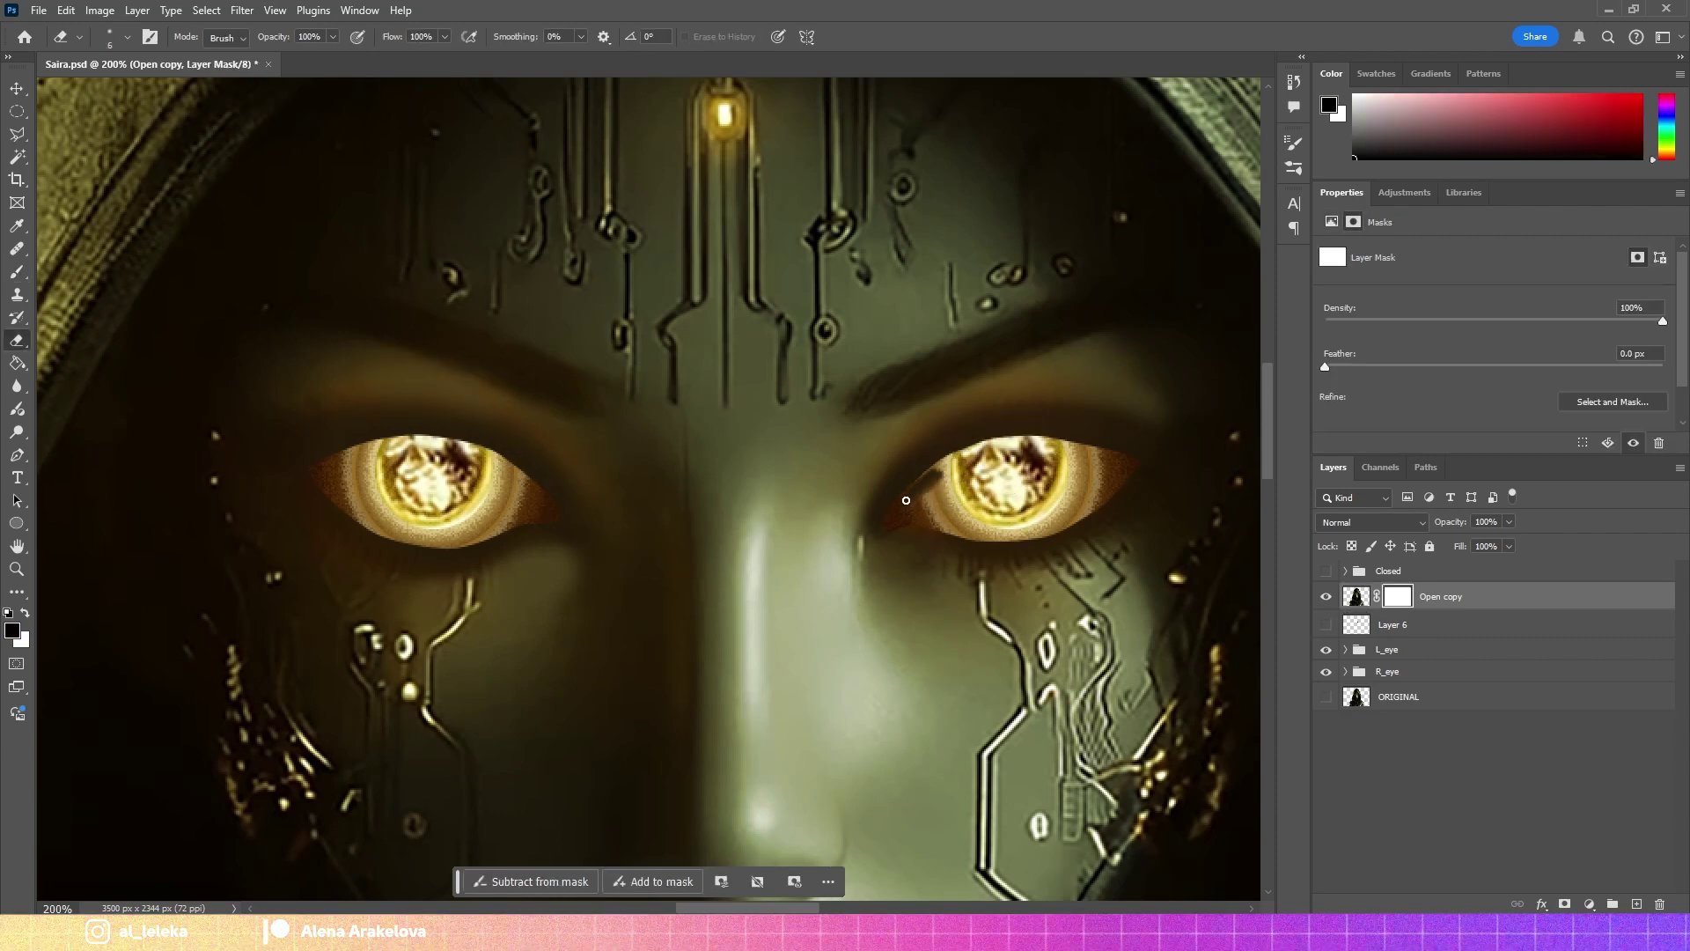
pyautogui.click(895, 514)
pyautogui.press('Return')
pyautogui.scroll(2, 810, 546)
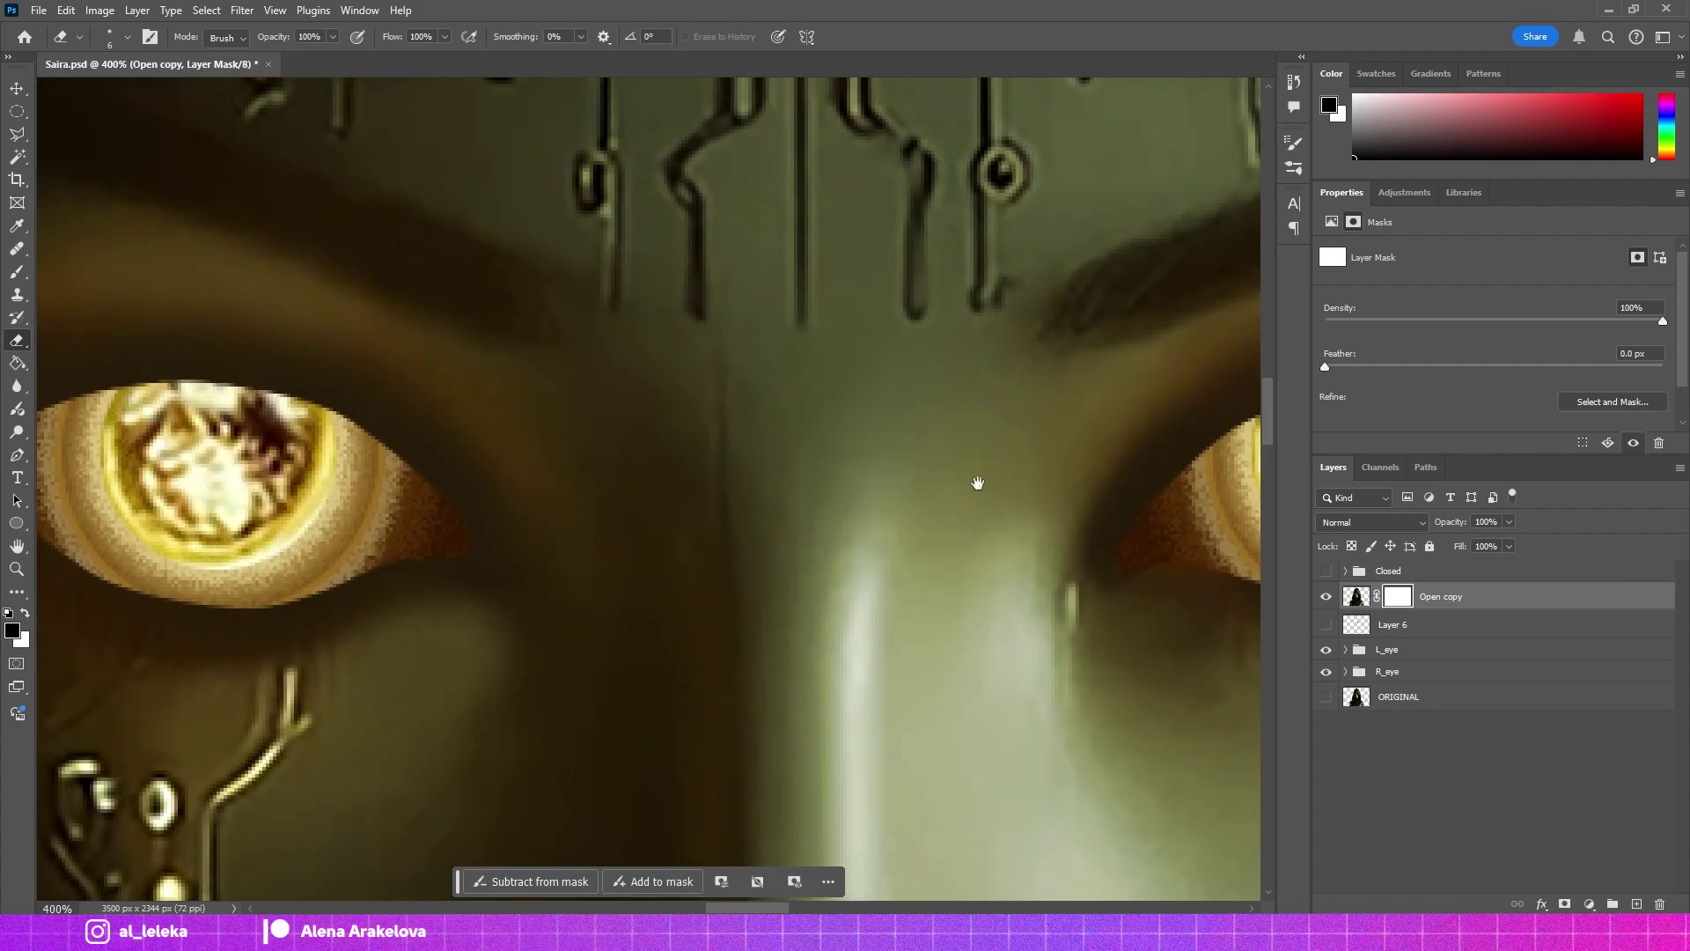
pyautogui.press('b')
pyautogui.press('x')
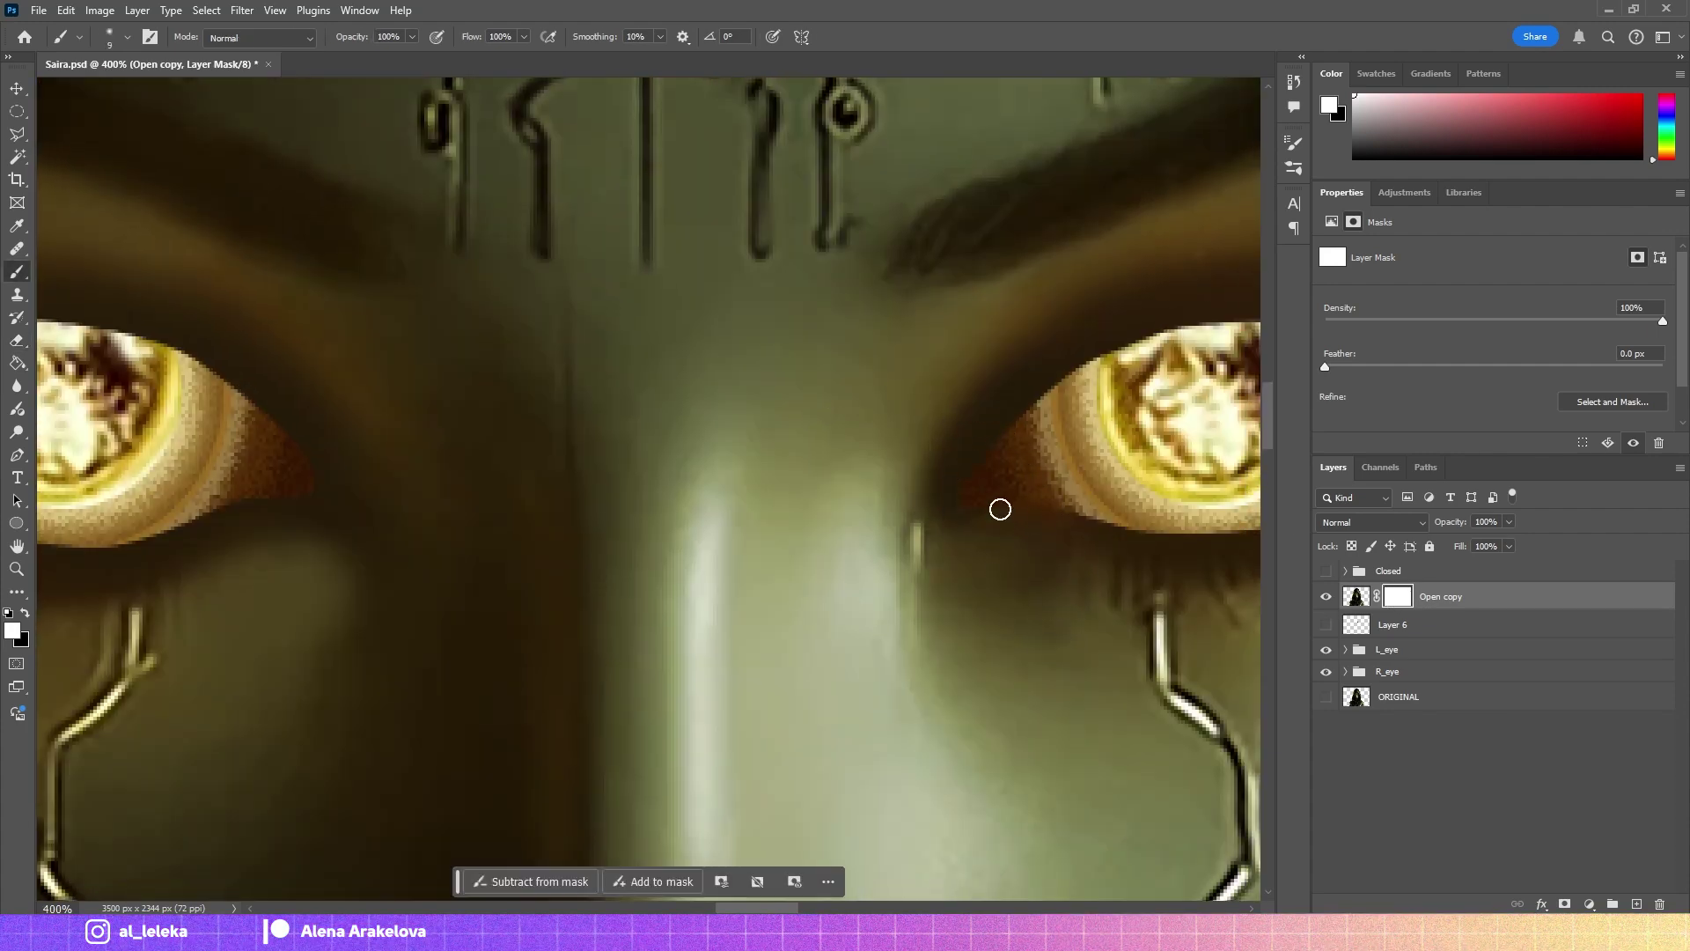
pyautogui.press('[')
pyautogui.press('[')
pyautogui.press('[')
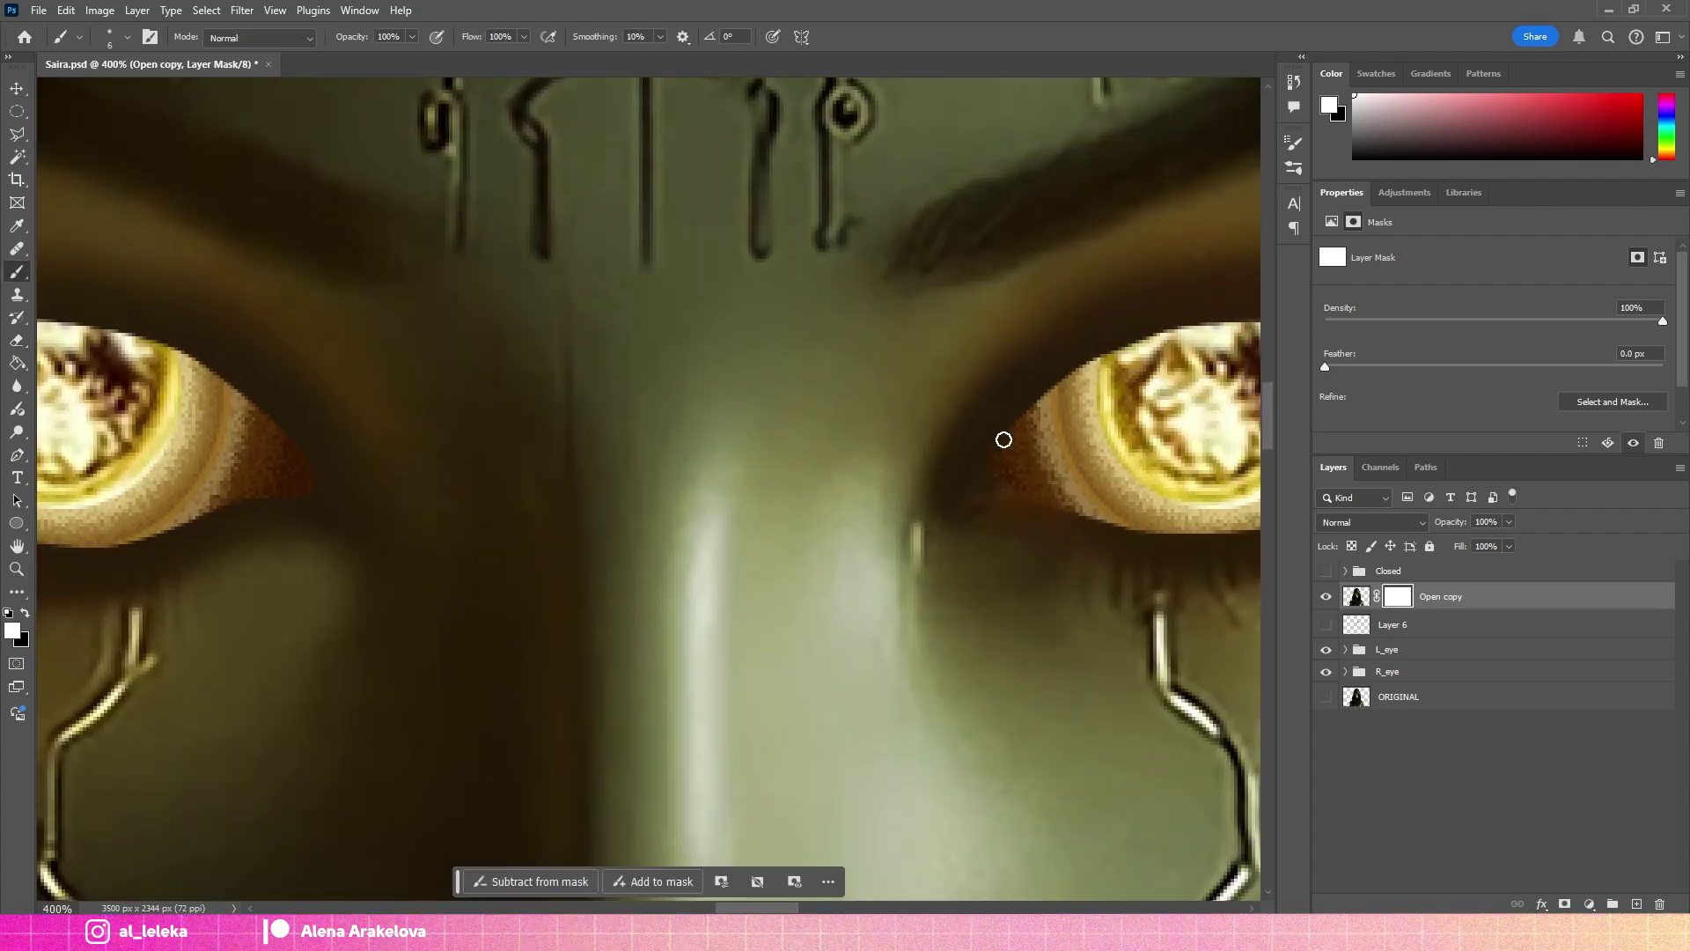
# Paint the mask along the eye edges, then show the eye and ORIGINAL layers.
pyautogui.moveTo(1125, 347); pyautogui.dragTo(933, 387)
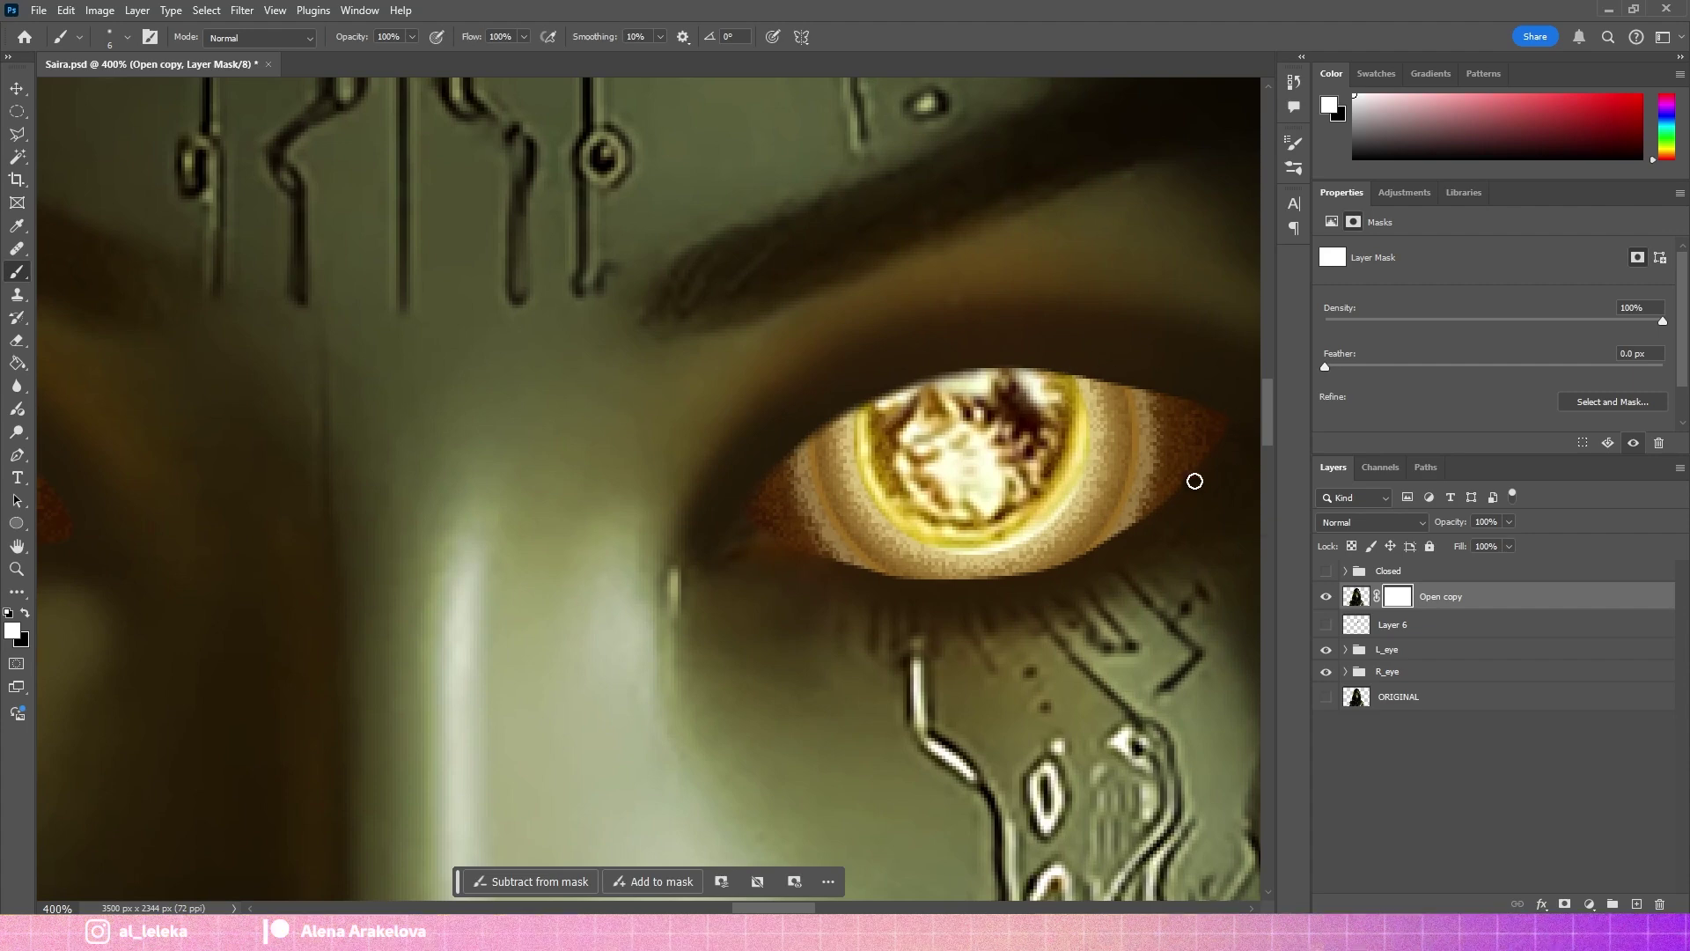
pyautogui.hscroll(-8, 913, 340)
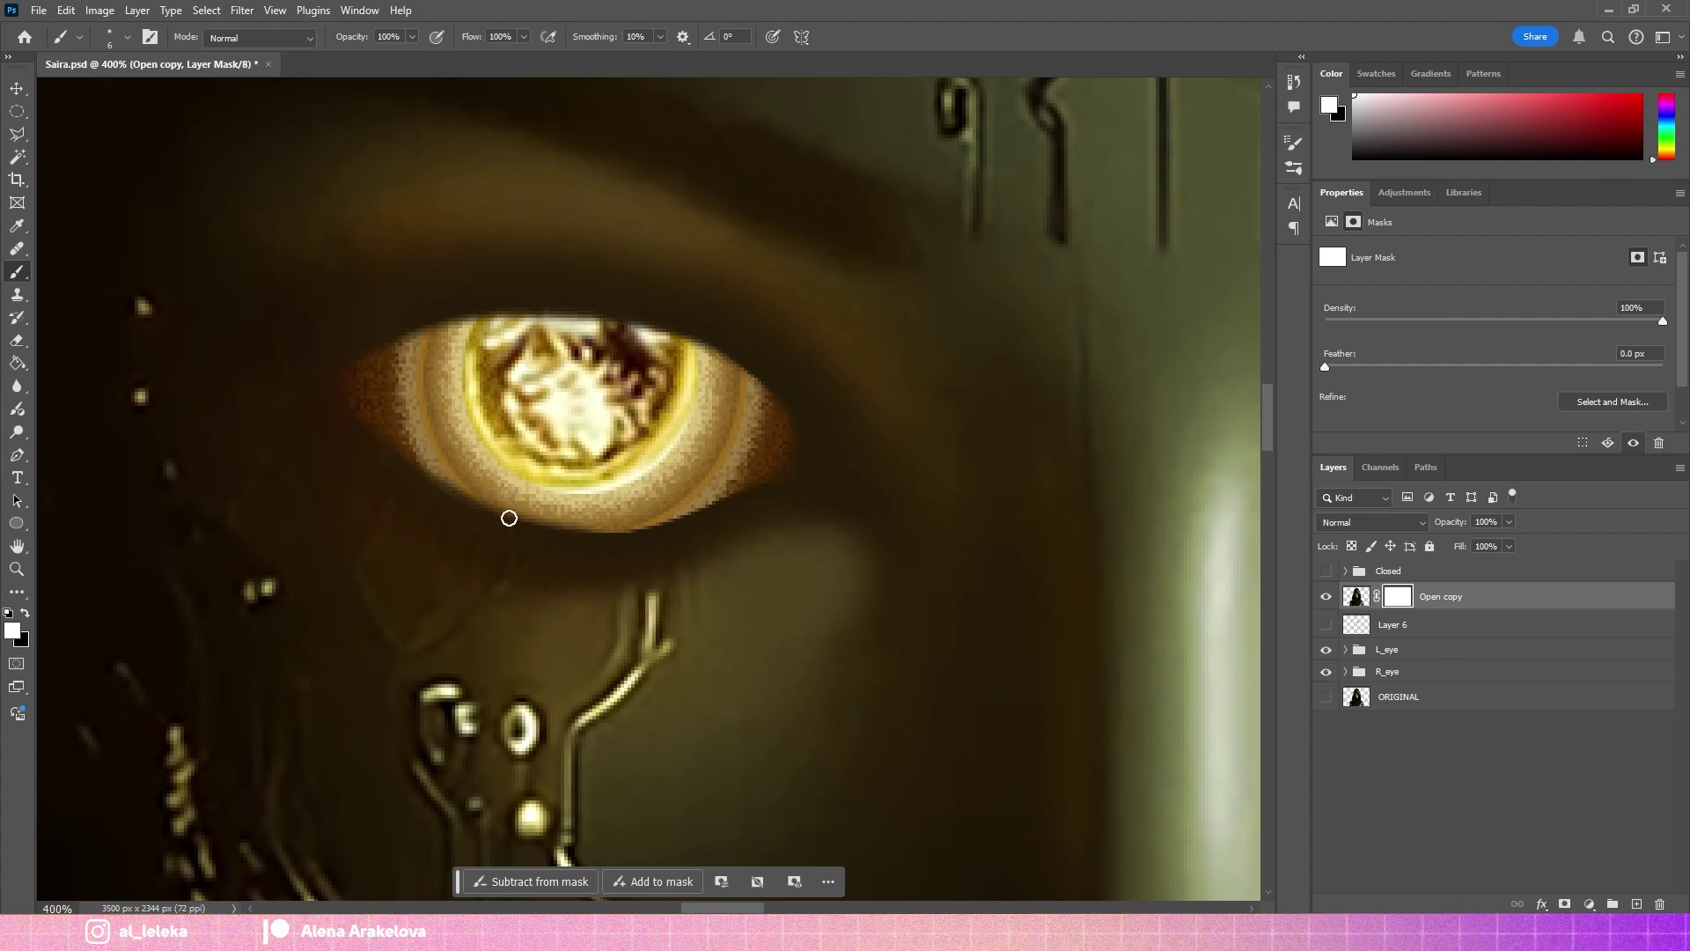
pyautogui.moveTo(509, 518); pyautogui.dragTo(778, 478)
pyautogui.hotkey('ctrl', '-')
pyautogui.hotkey('ctrl', '-')
pyautogui.hotkey('ctrl', '-')
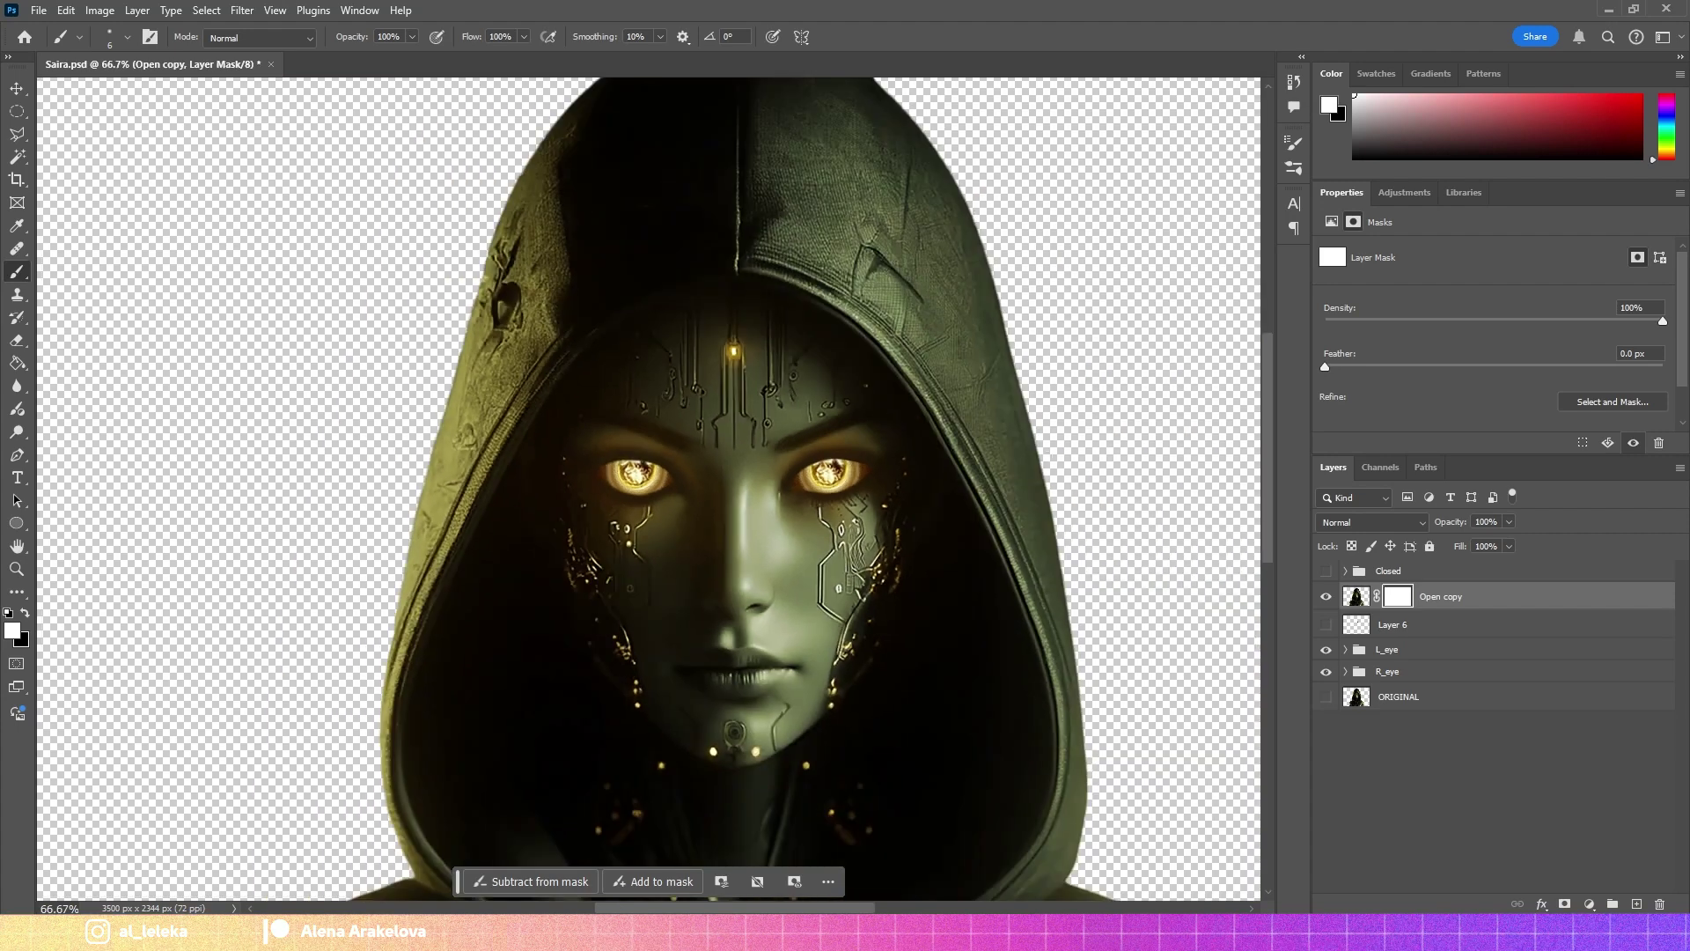
pyautogui.moveTo(1326, 648); pyautogui.dragTo(1325, 672)
pyautogui.click(1453, 792)
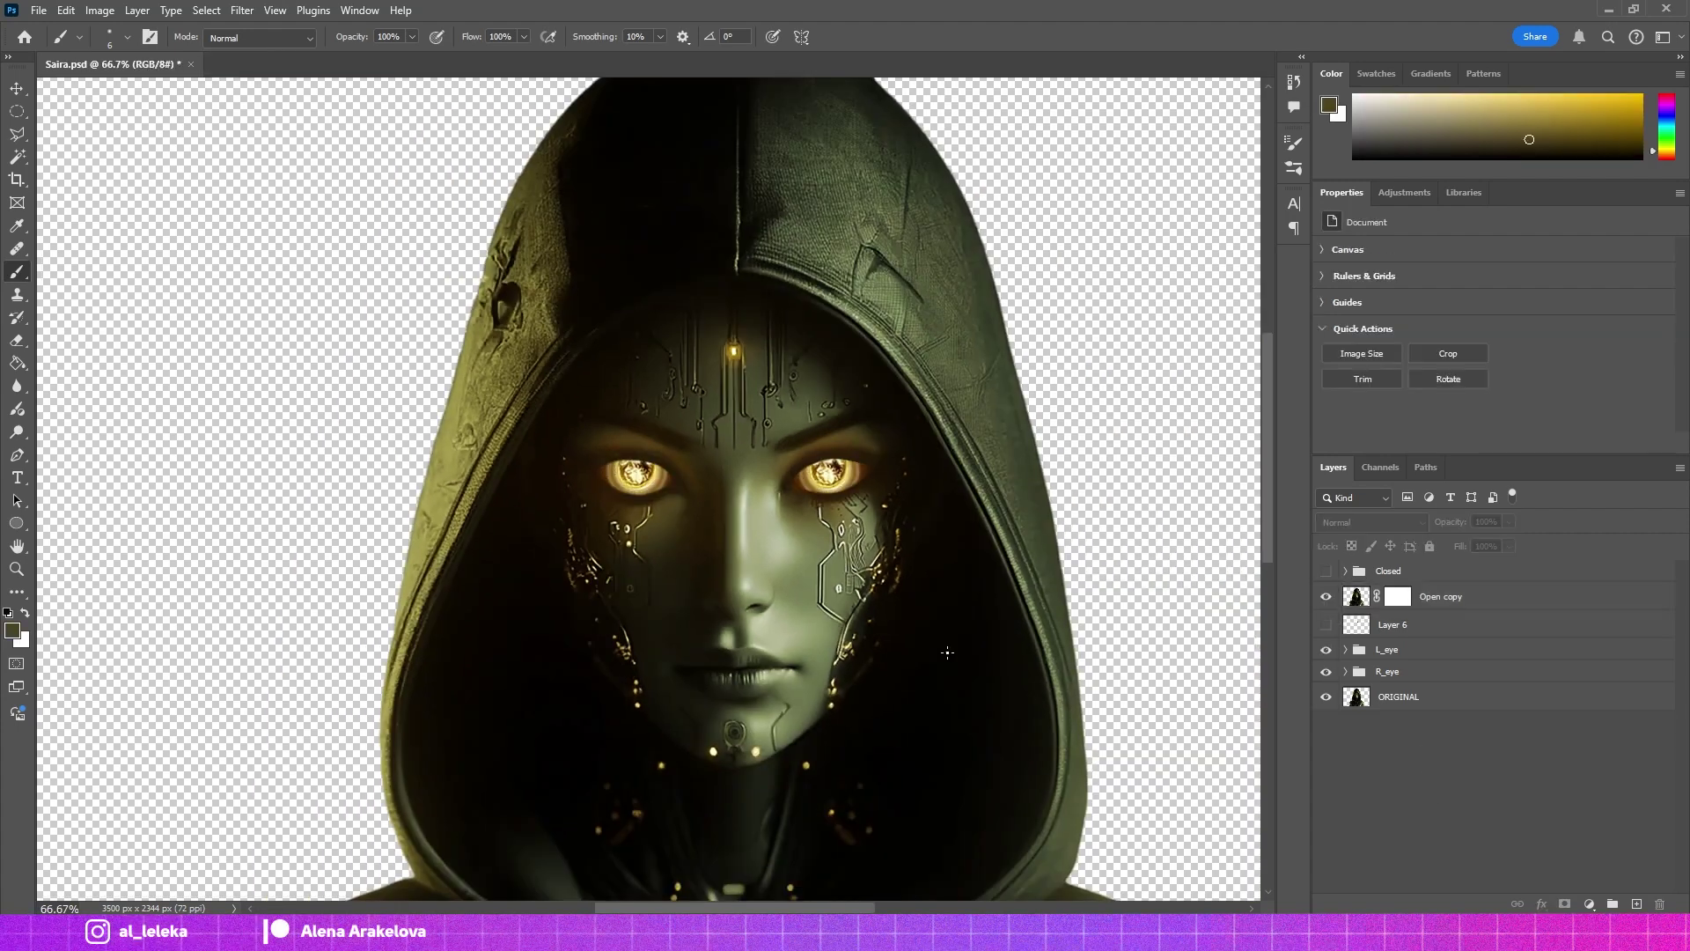
pyautogui.scroll(5, 364, 449)
pyautogui.keyDown('alt'); pyautogui.click(364, 449); pyautogui.keyUp('alt')
pyautogui.hotkey('alt', '.')
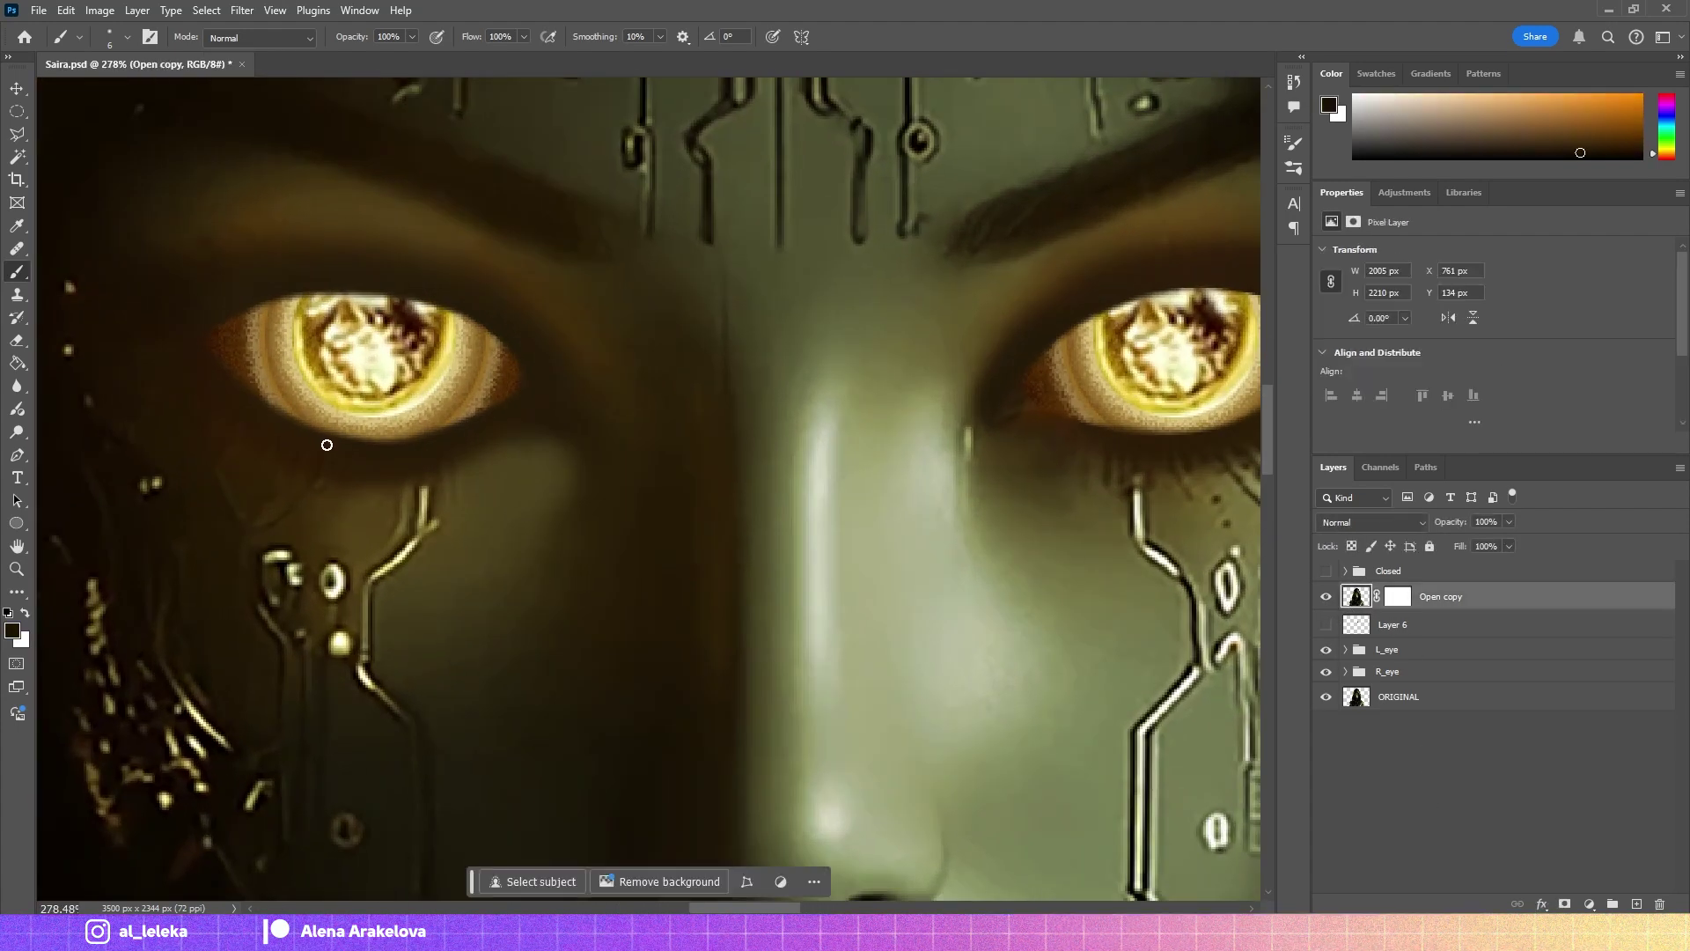
pyautogui.scroll(3, 300, 450)
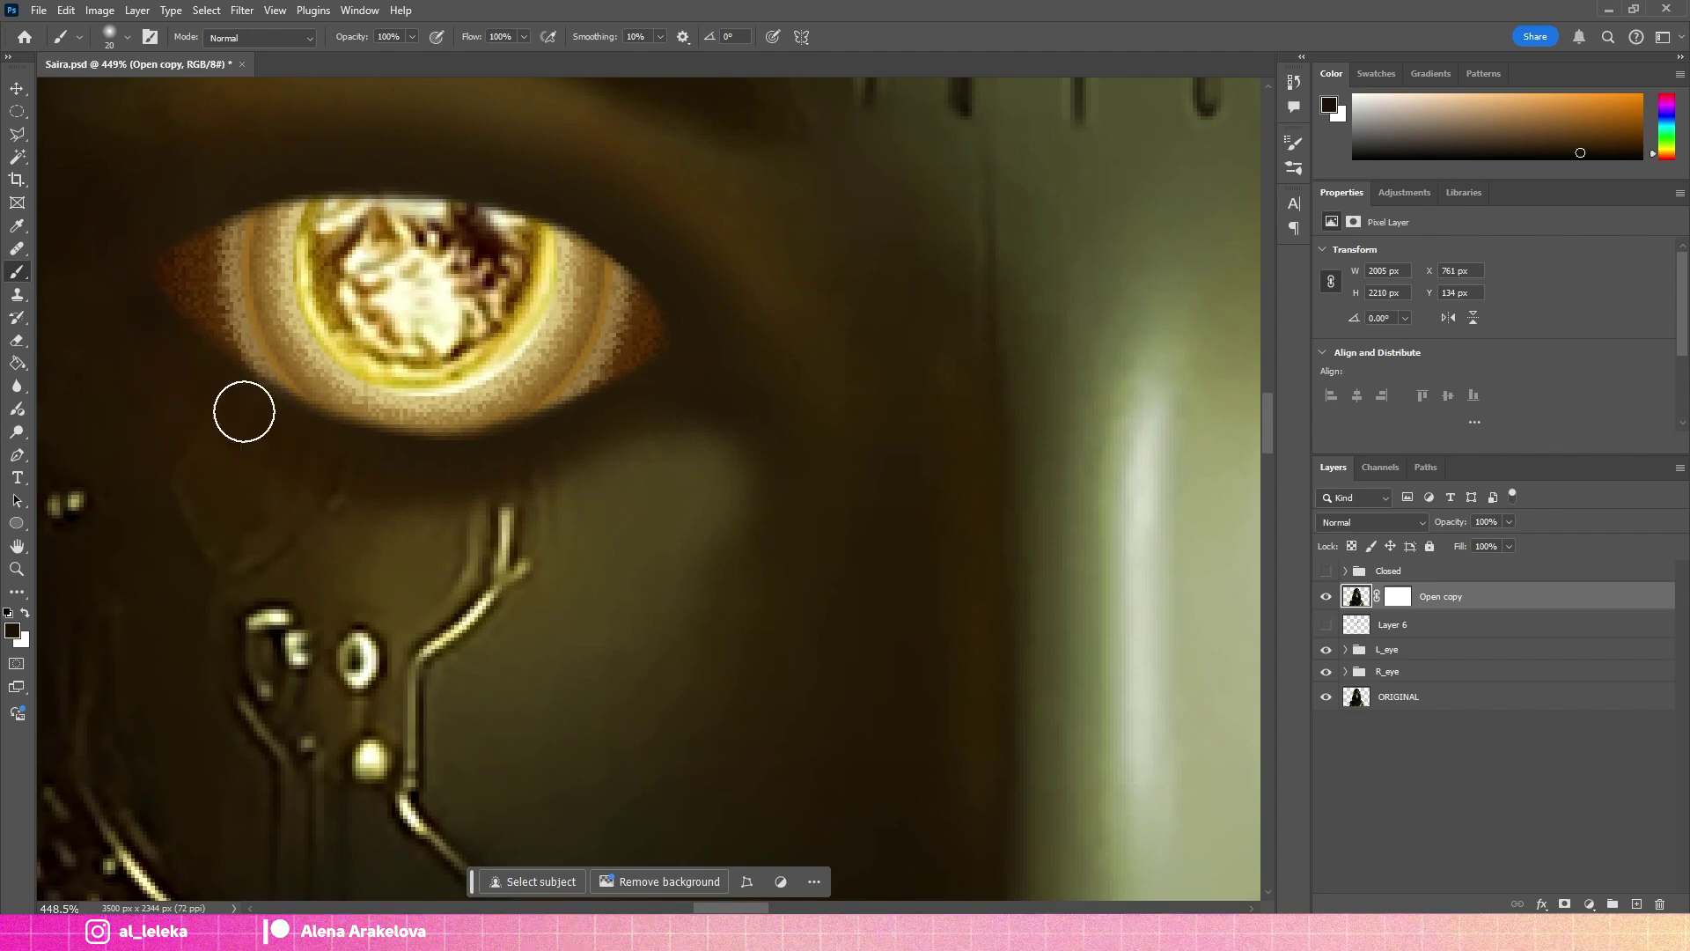
pyautogui.scroll(-5, 427, 445)
pyautogui.scroll(3, 1037, 385)
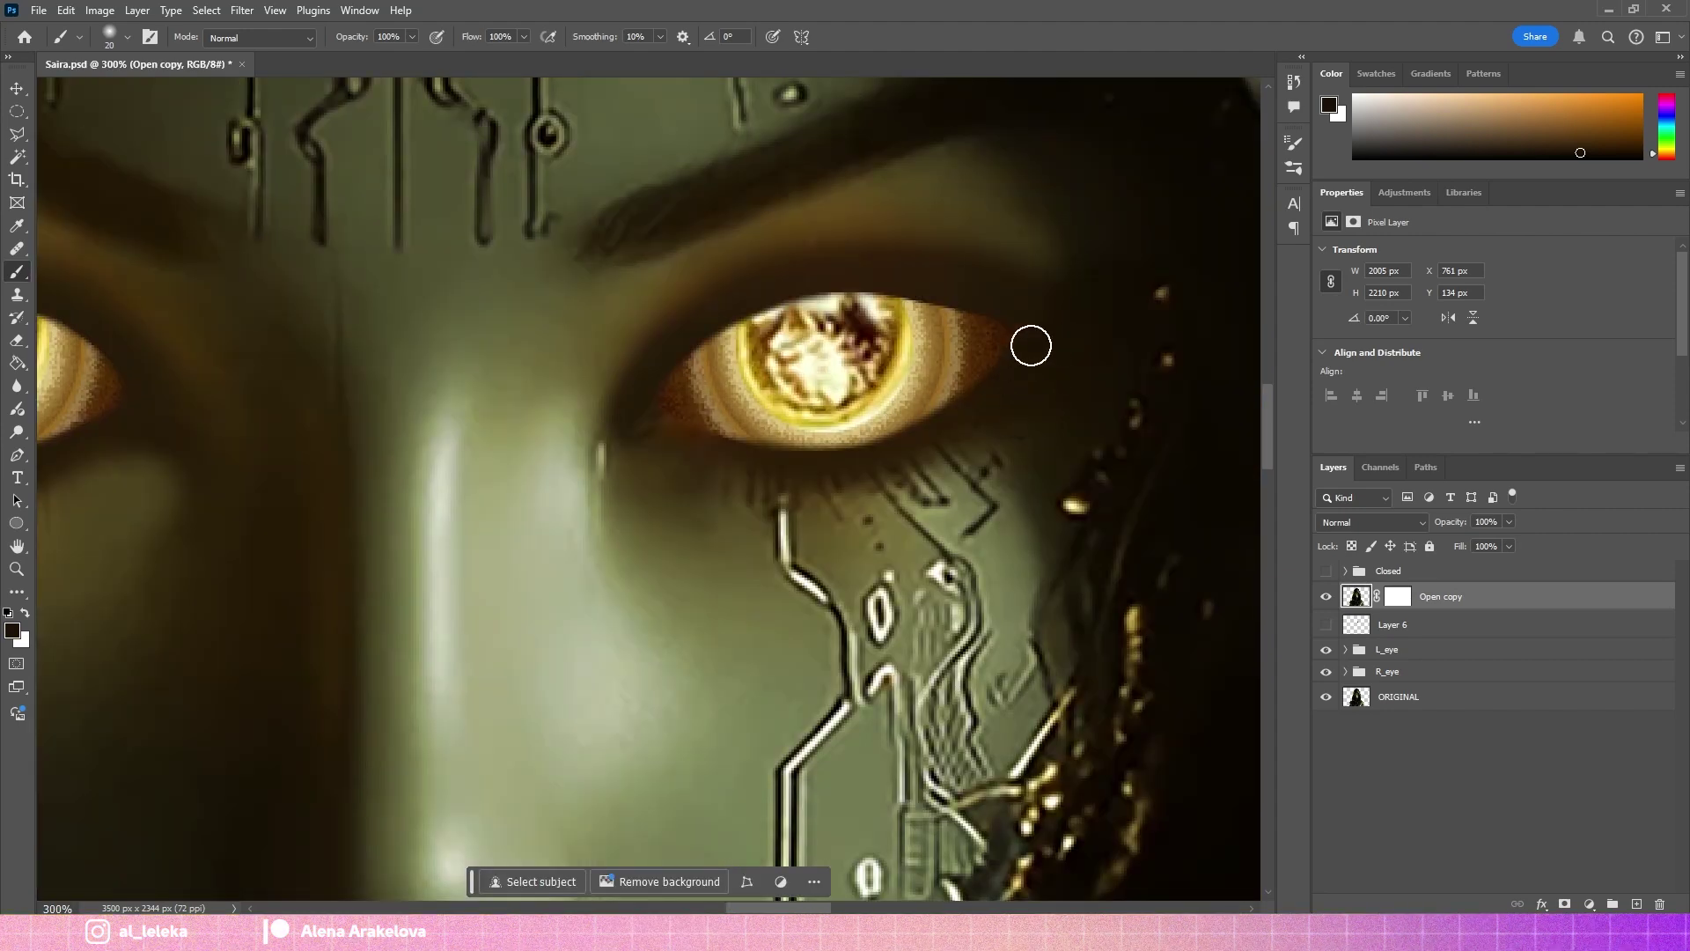
pyautogui.scroll(-3, 924, 413)
pyautogui.scroll(-1, 815, 492)
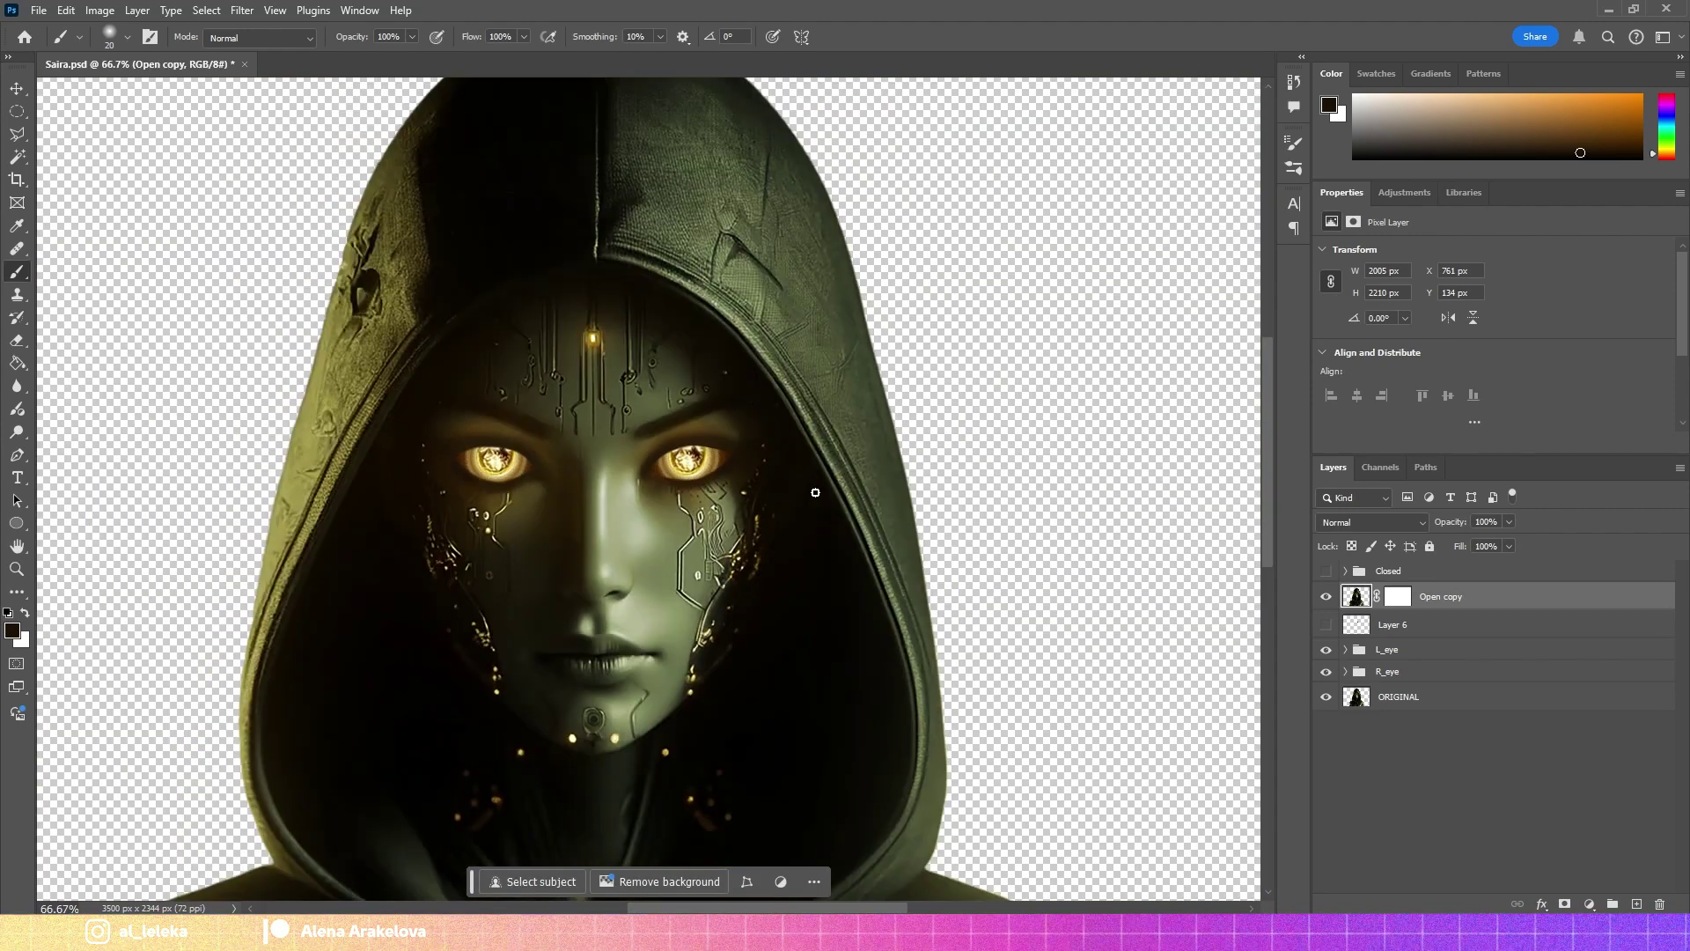
pyautogui.scroll(-1, 827, 554)
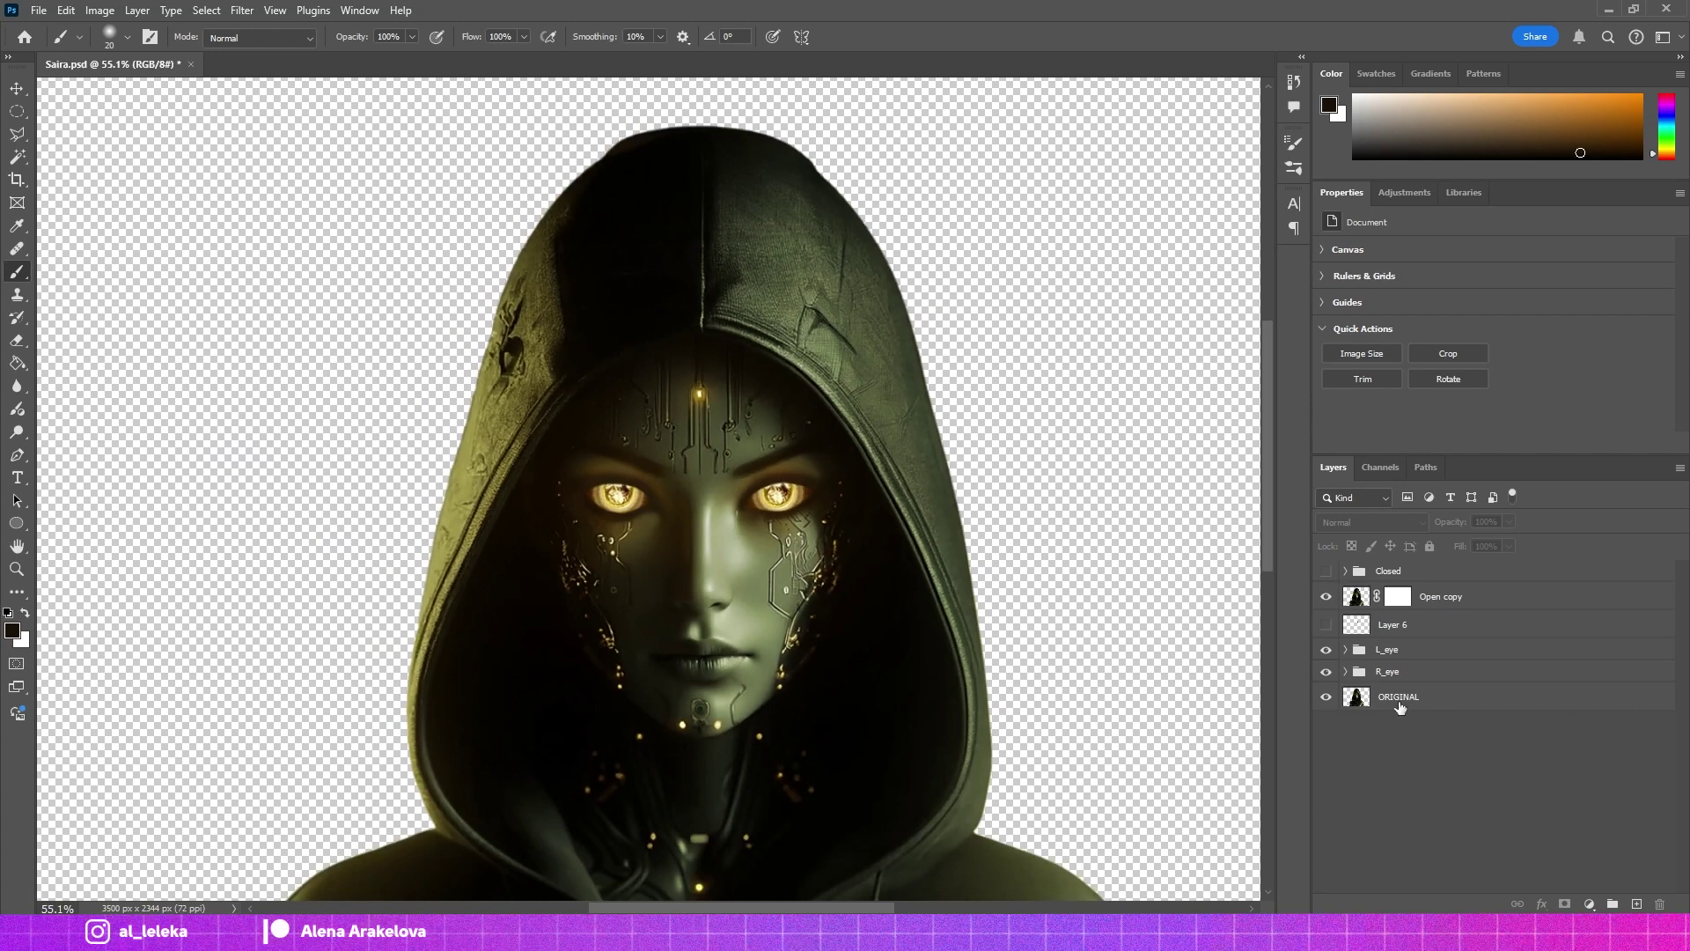
# Rename Open copy to Face, duplicate it as Face copy, and hide the other layers.
pyautogui.click(1356, 595)
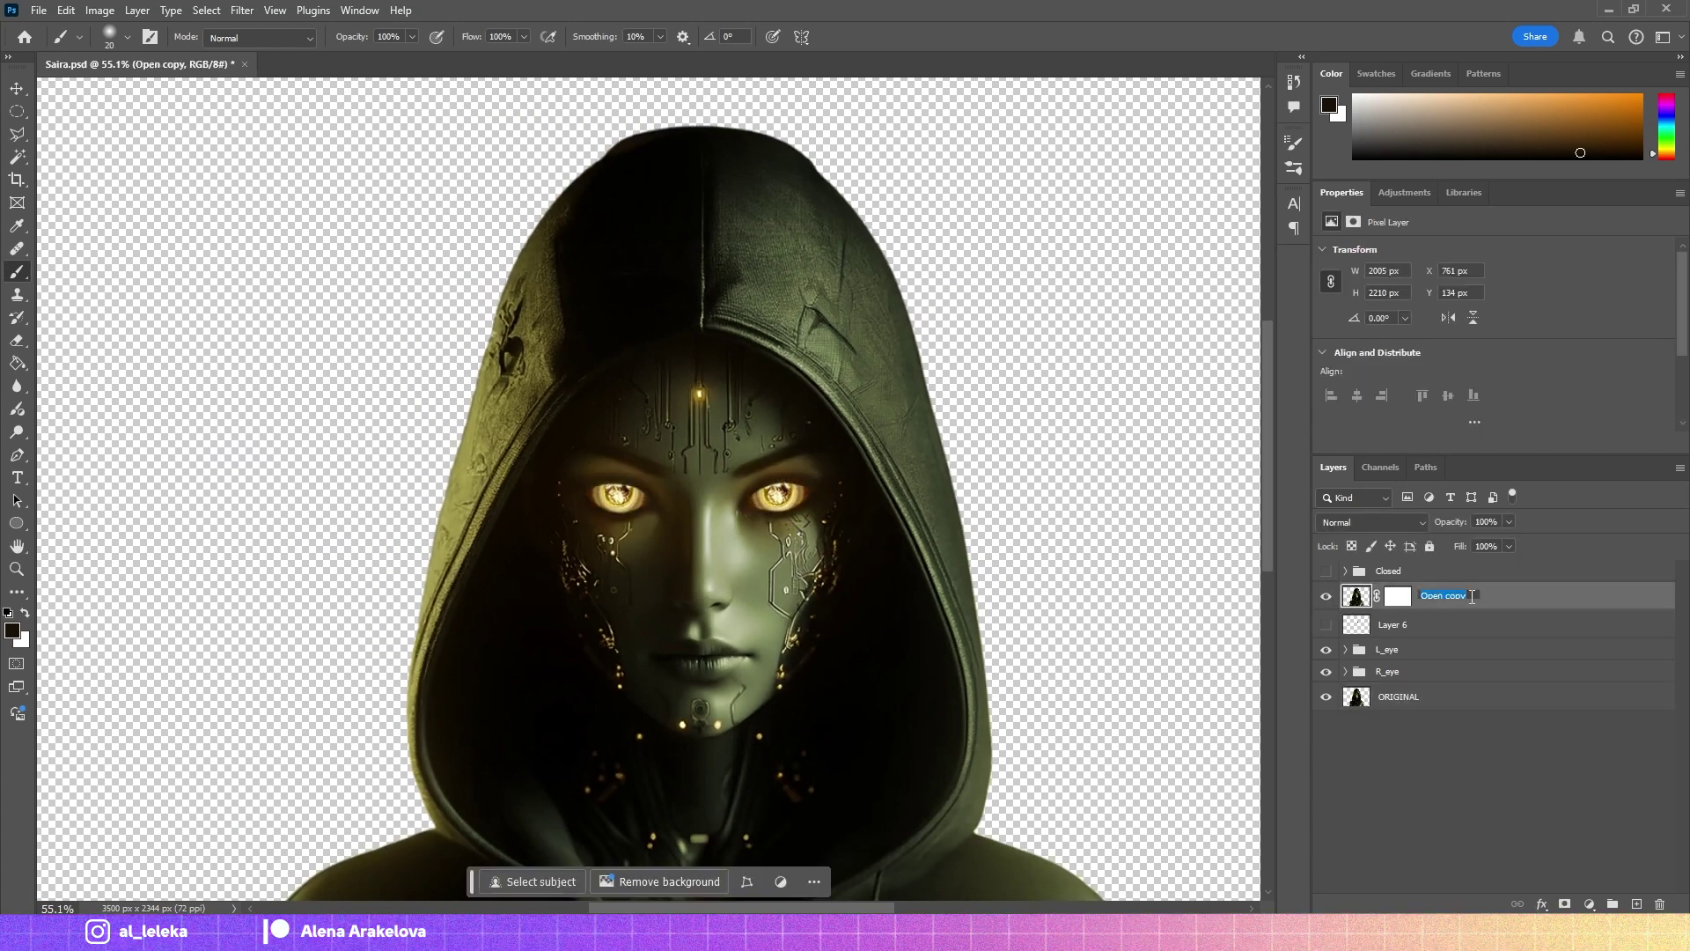
pyautogui.write('Face')
pyautogui.hotkey('ctrl', 'j')
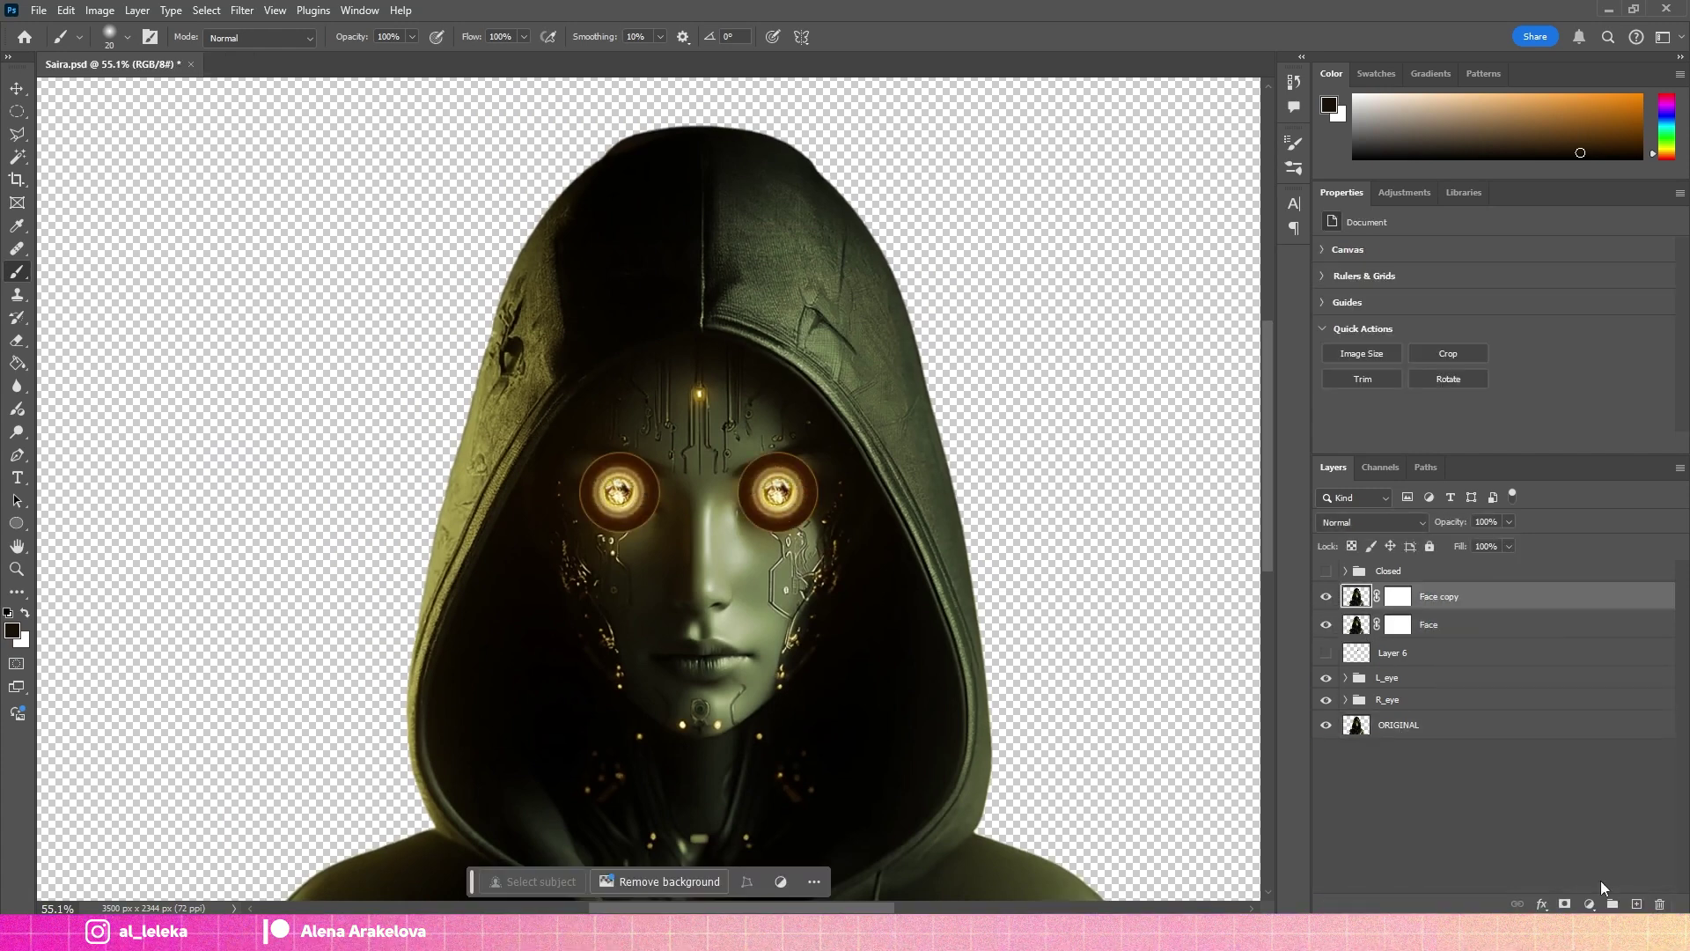
pyautogui.moveTo(1326, 625); pyautogui.dragTo(1326, 729)
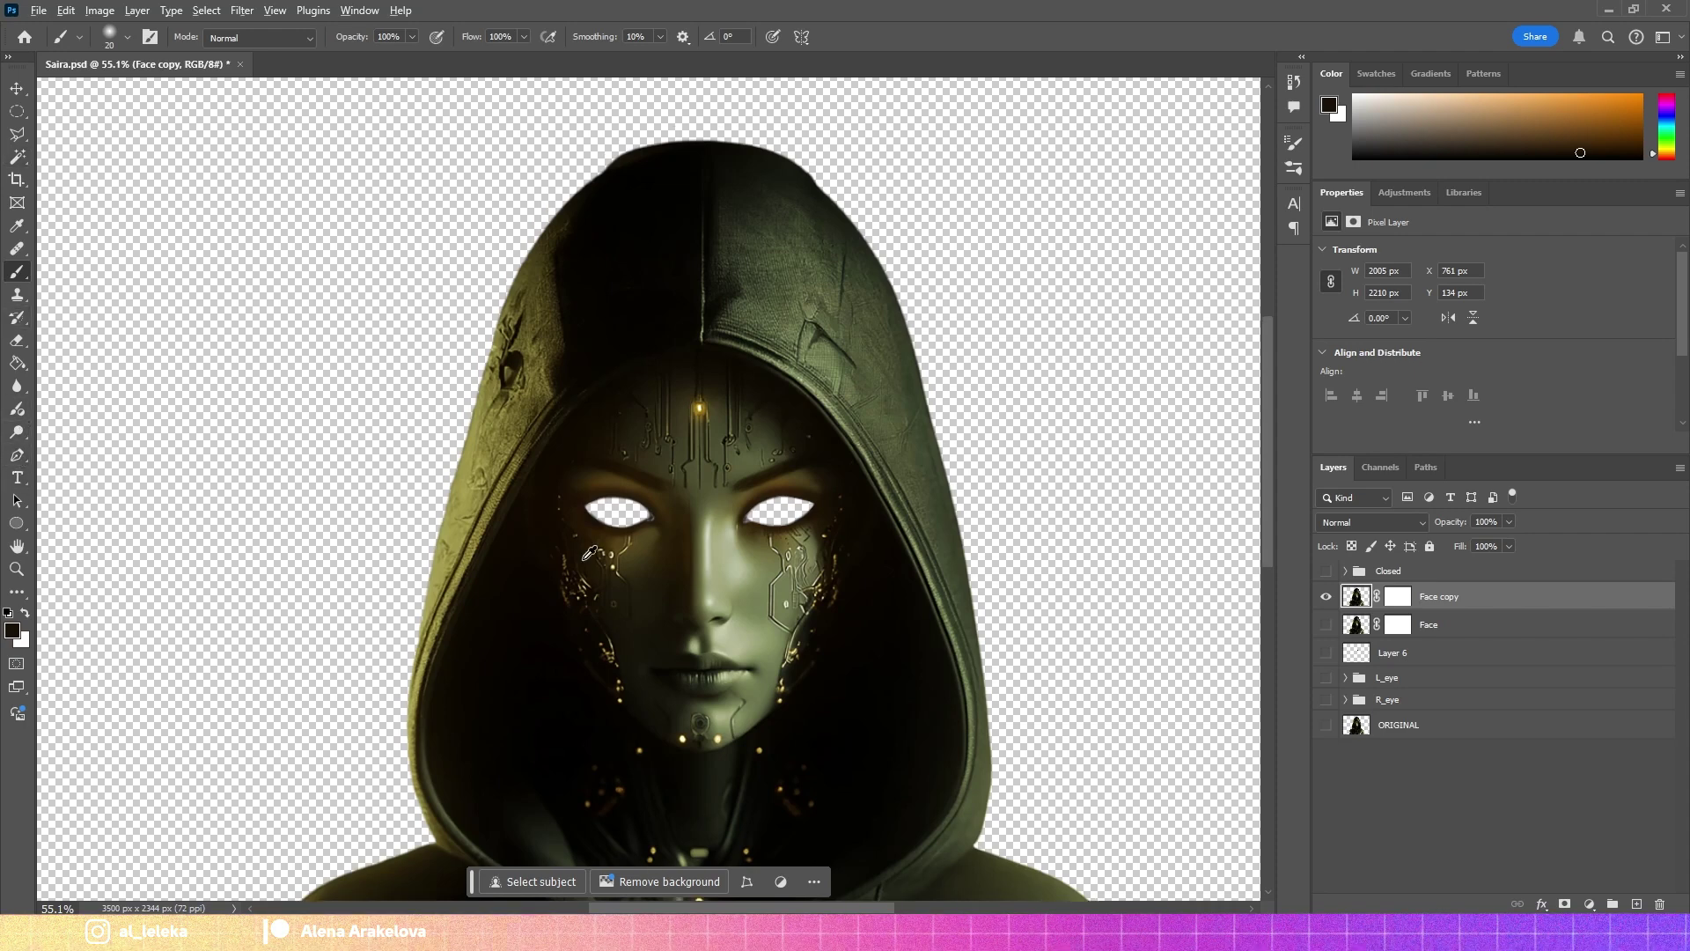
pyautogui.scroll(2, 540, 525)
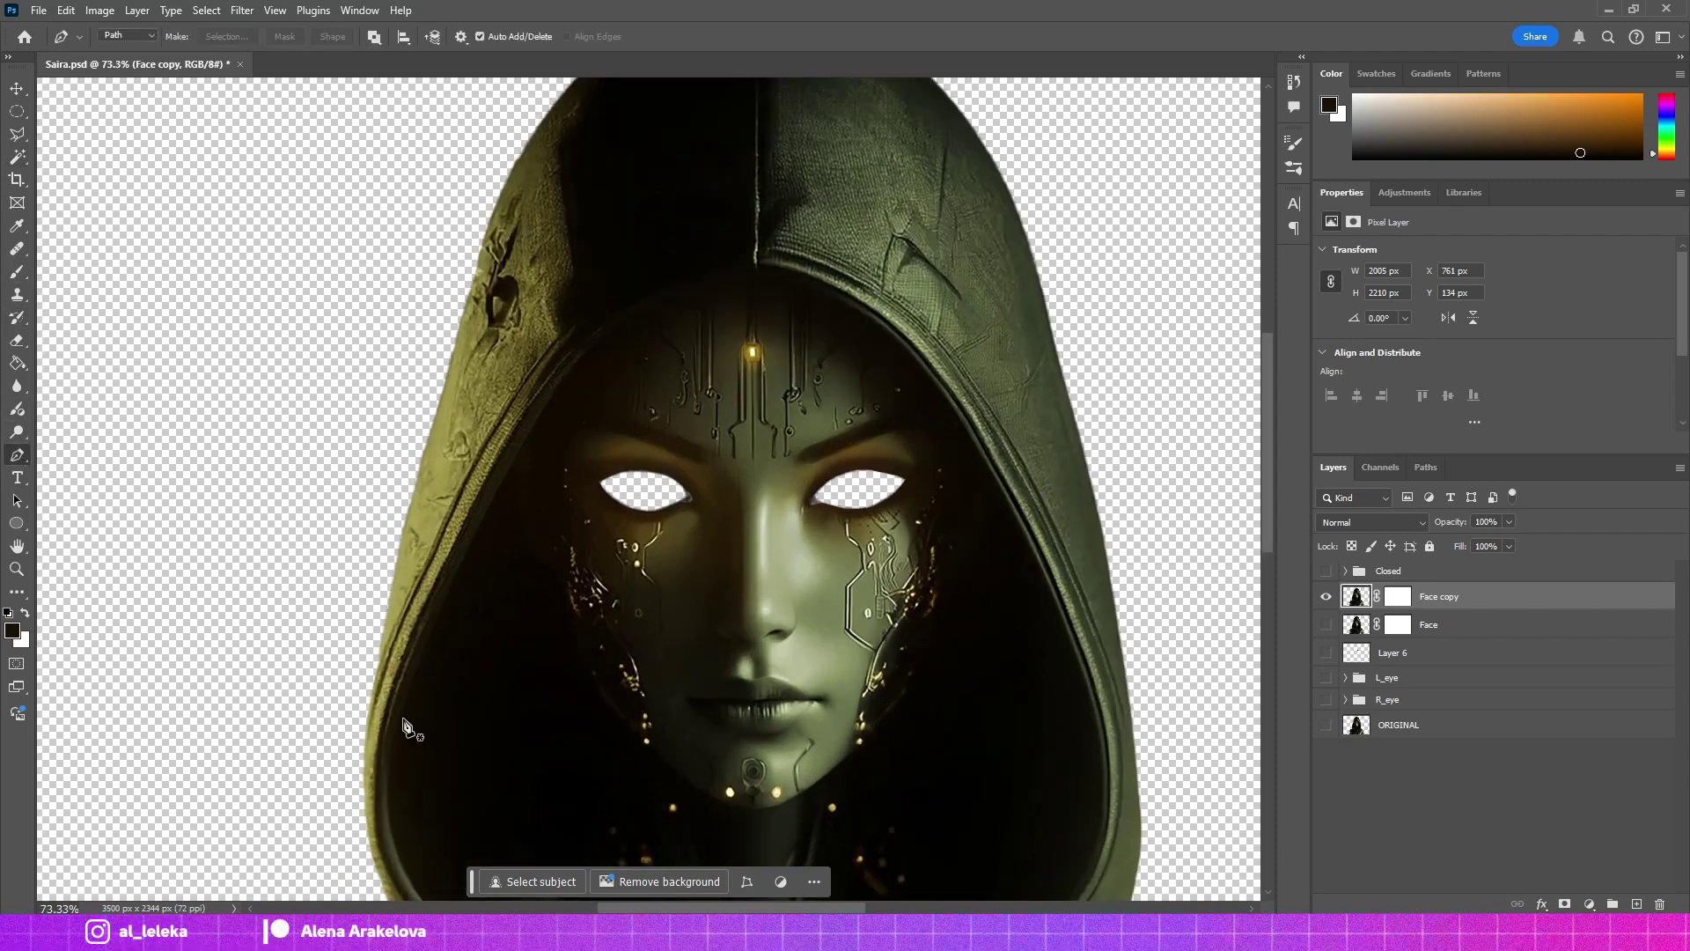
pyautogui.scroll(2, 436, 634)
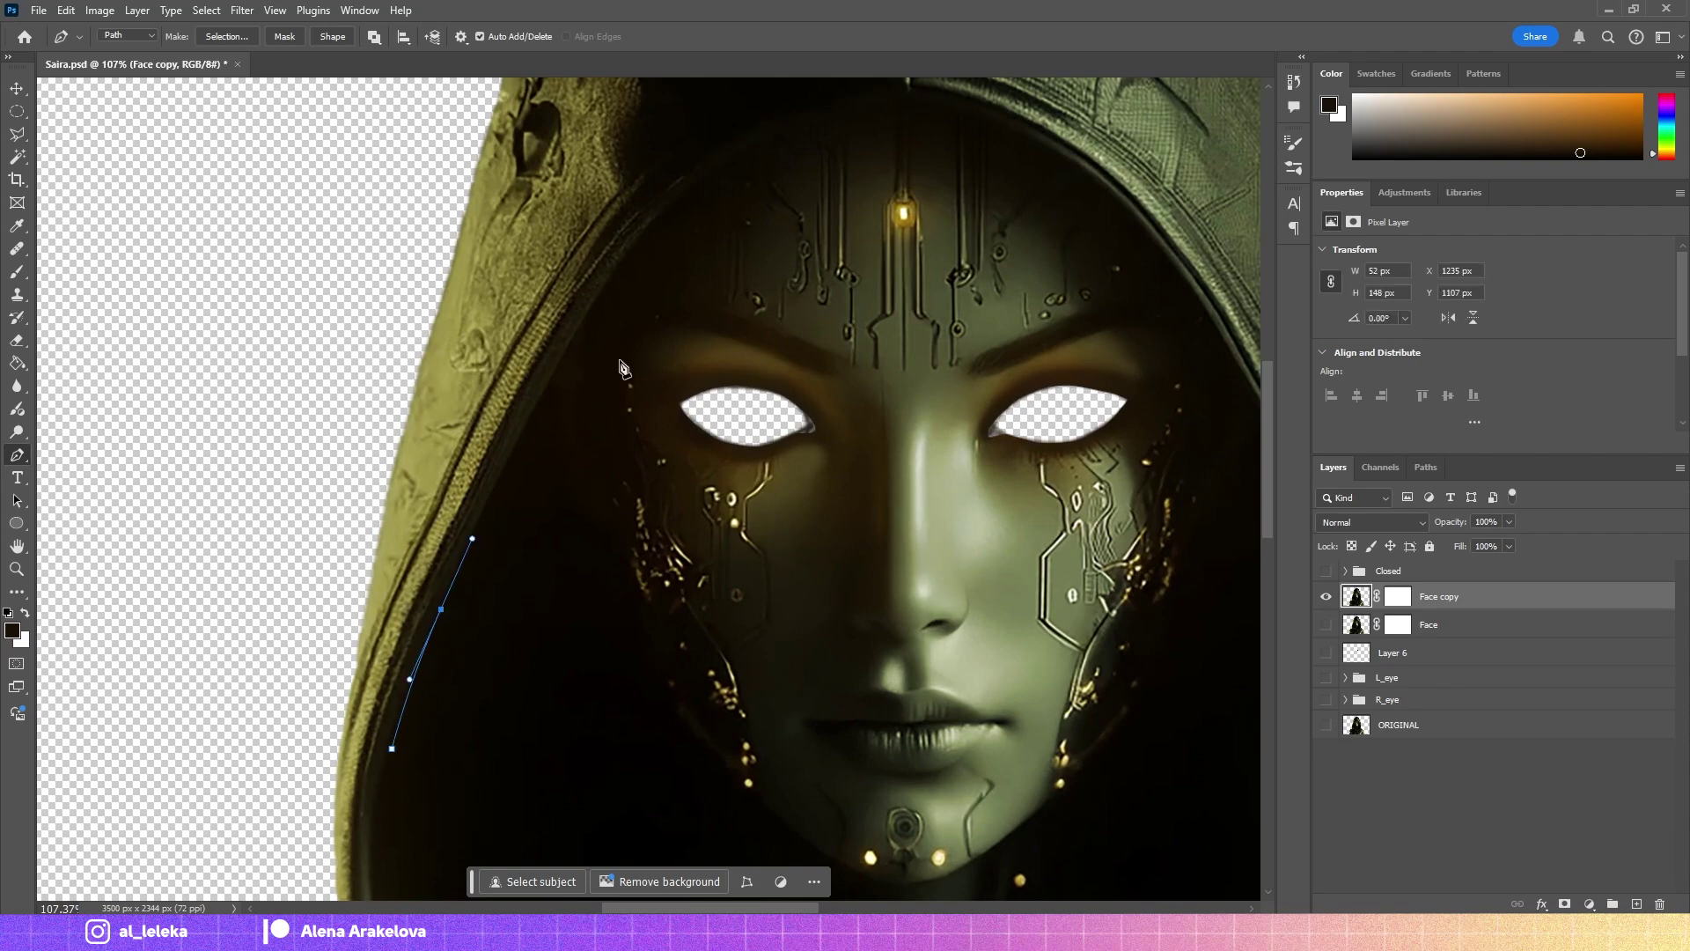
# Trace the pen path across the top and down the right edge of the hood opening.
pyautogui.moveTo(549, 384); pyautogui.dragTo(571, 344)
pyautogui.moveTo(689, 193); pyautogui.dragTo(568, 391)
pyautogui.moveTo(668, 327); pyautogui.dragTo(798, 291)
pyautogui.moveTo(1058, 482); pyautogui.dragTo(814, 319)
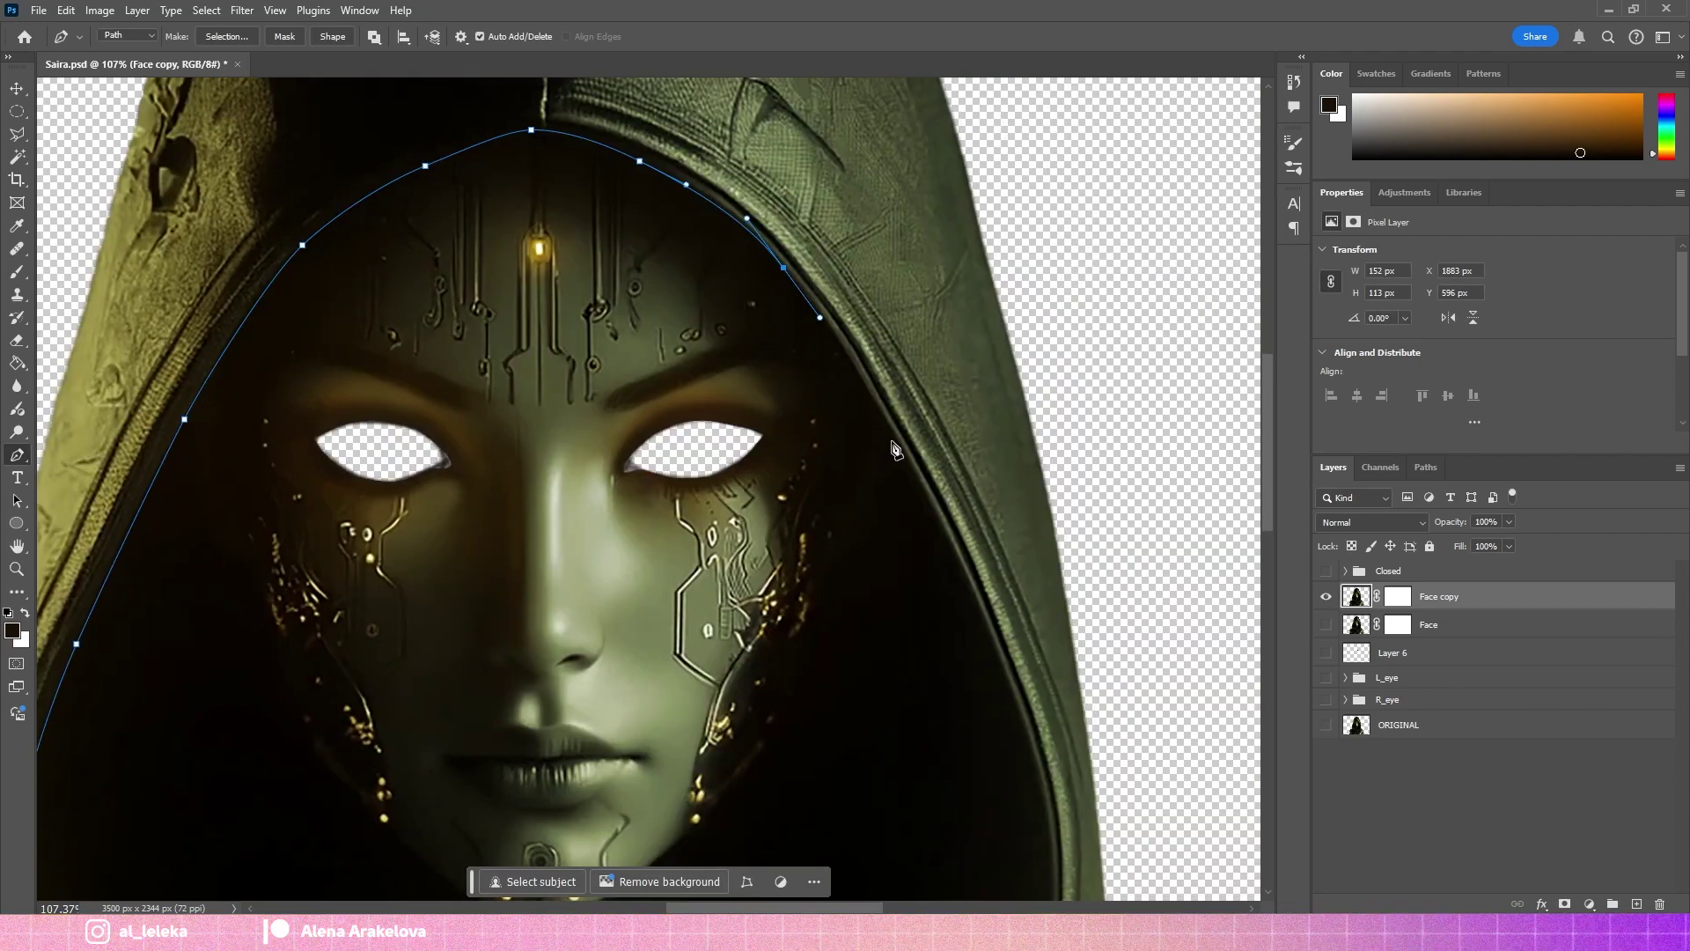
pyautogui.moveTo(891, 440); pyautogui.dragTo(913, 480)
pyautogui.moveTo(1036, 797)
pyautogui.mouseDown()
pyautogui.moveTo(1054, 435)
pyautogui.moveTo(1017, 506)
pyautogui.mouseUp()
pyautogui.moveTo(1012, 634); pyautogui.dragTo(1044, 489)
pyautogui.moveTo(978, 660); pyautogui.dragTo(1015, 620)
pyautogui.moveTo(1015, 619); pyautogui.dragTo(950, 647)
pyautogui.moveTo(802, 745); pyautogui.dragTo(773, 767)
pyautogui.moveTo(666, 756); pyautogui.dragTo(812, 537)
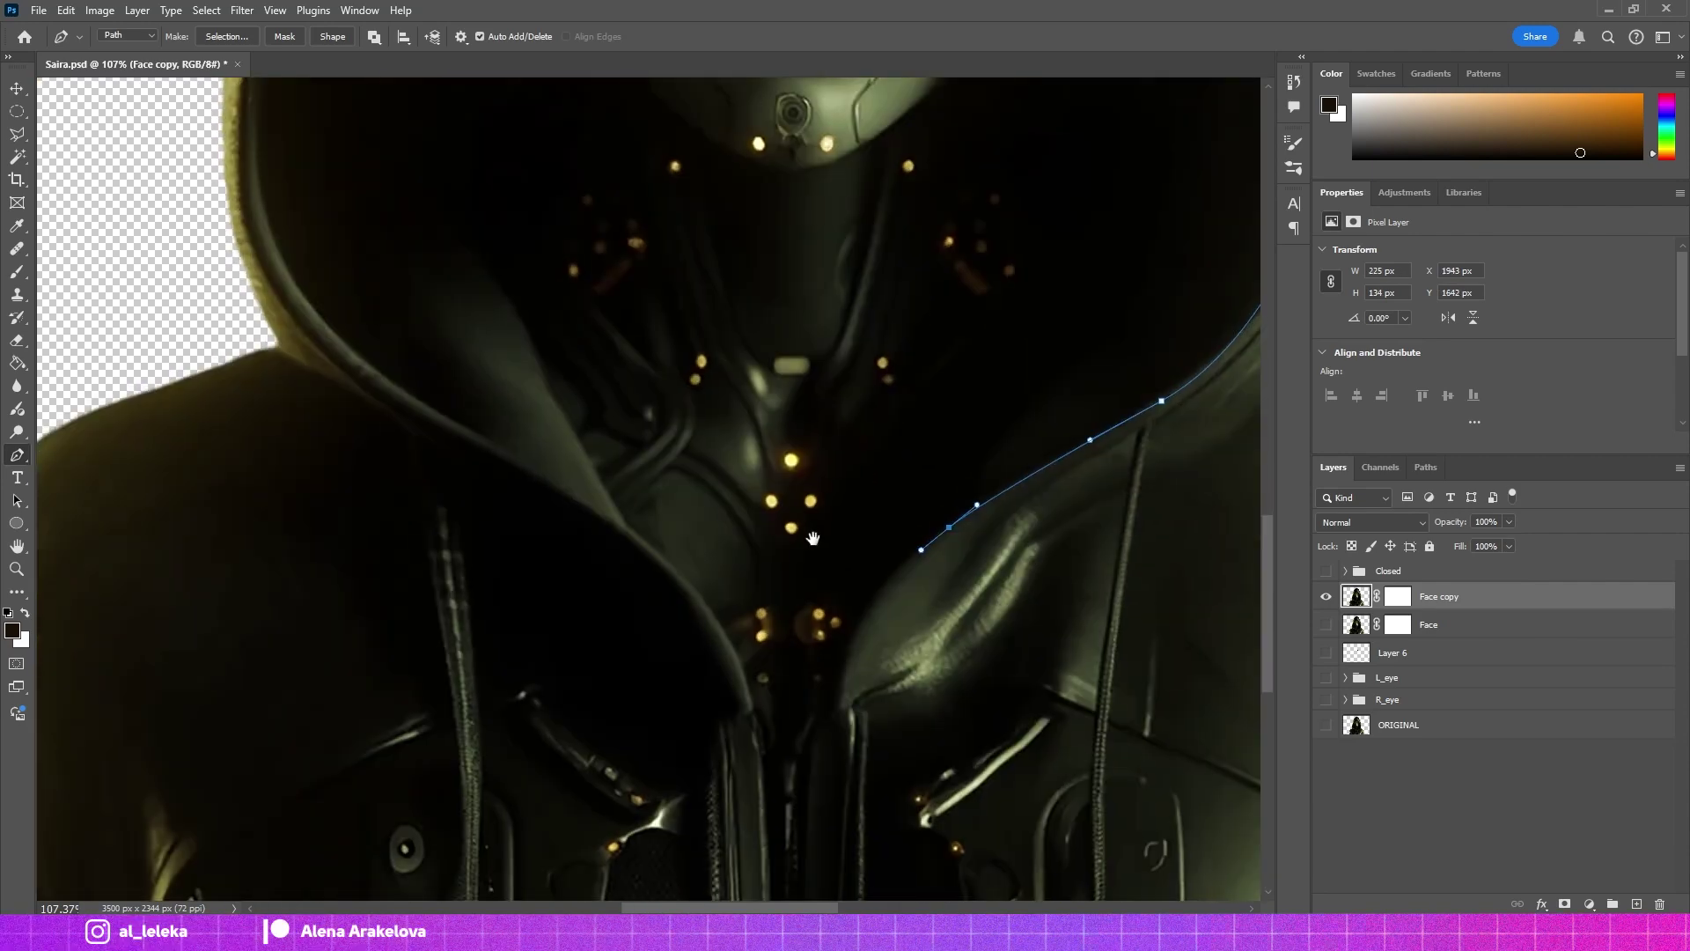
# Continue the path along the neckline and up the hood's left edge, closing it.
pyautogui.click(755, 706)
pyautogui.scroll(-3, 754, 705)
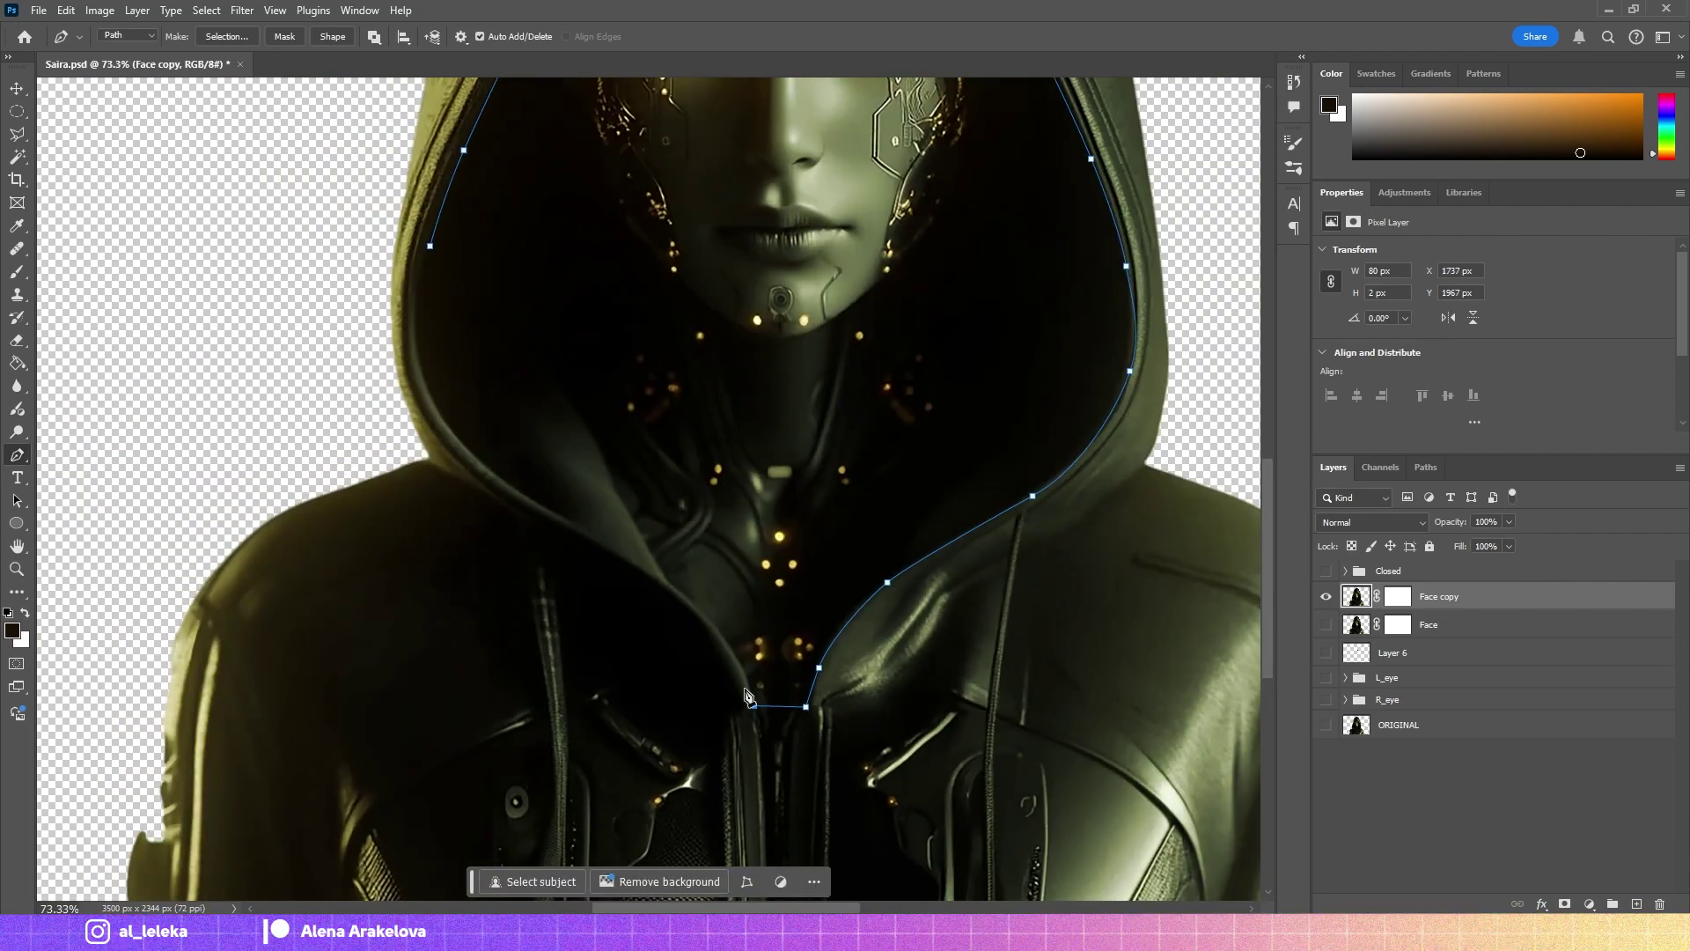
pyautogui.scroll(2, 730, 636)
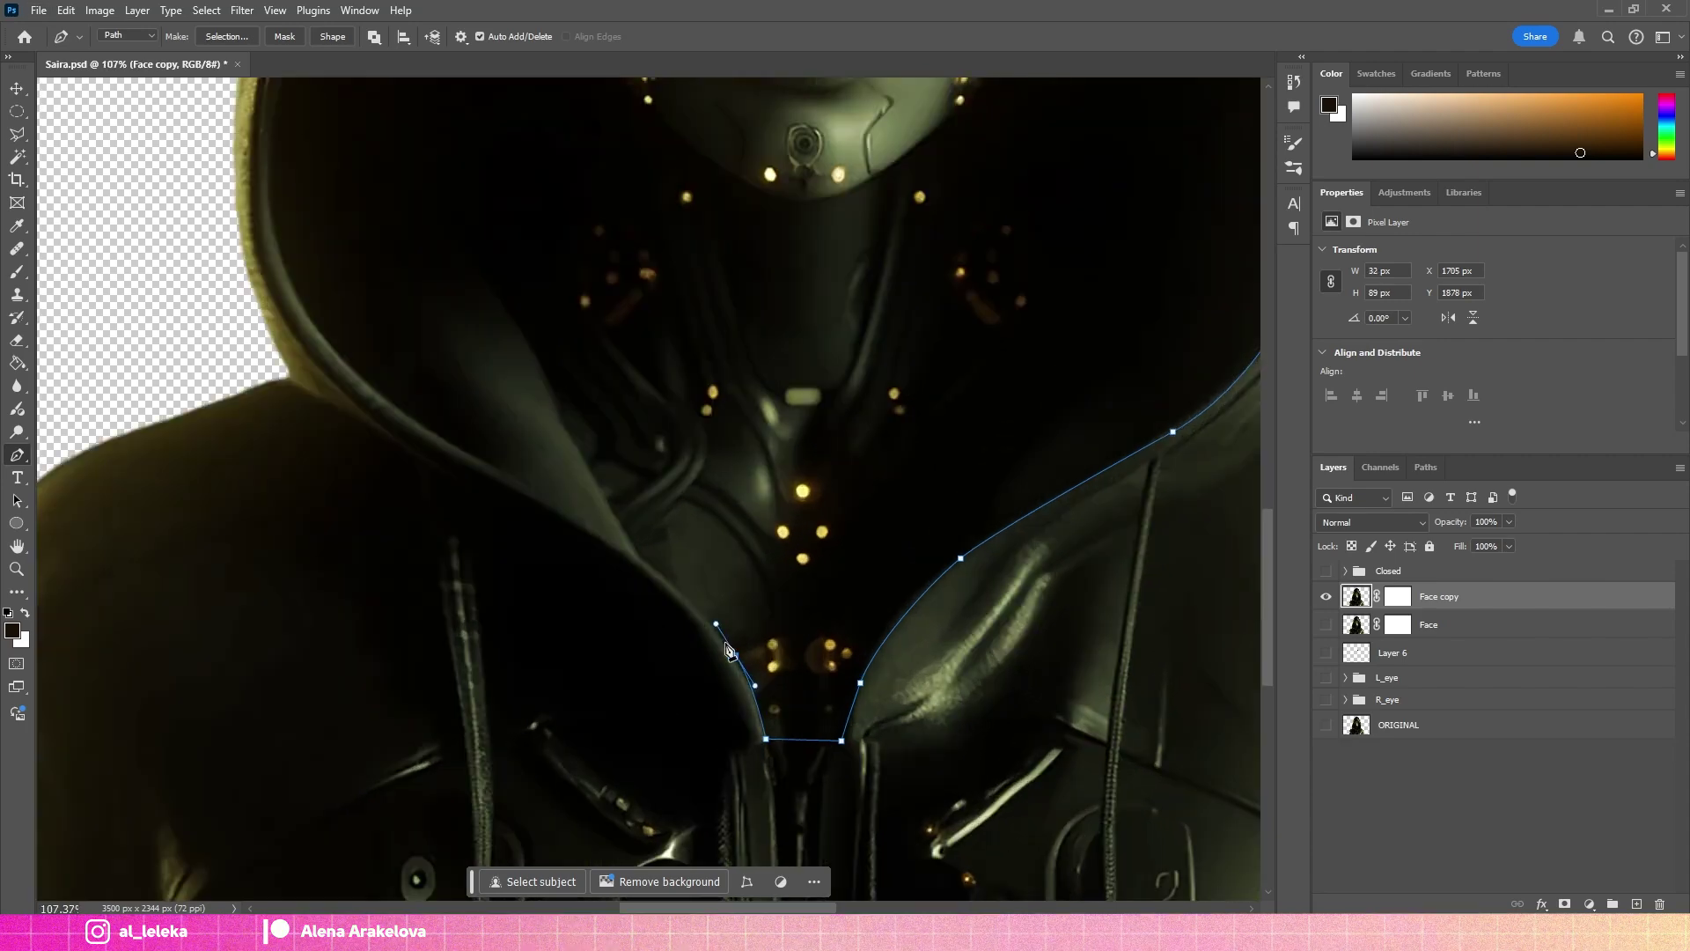
pyautogui.moveTo(715, 631); pyautogui.dragTo(695, 607)
pyautogui.click(398, 412)
pyautogui.moveTo(398, 412); pyautogui.dragTo(595, 602)
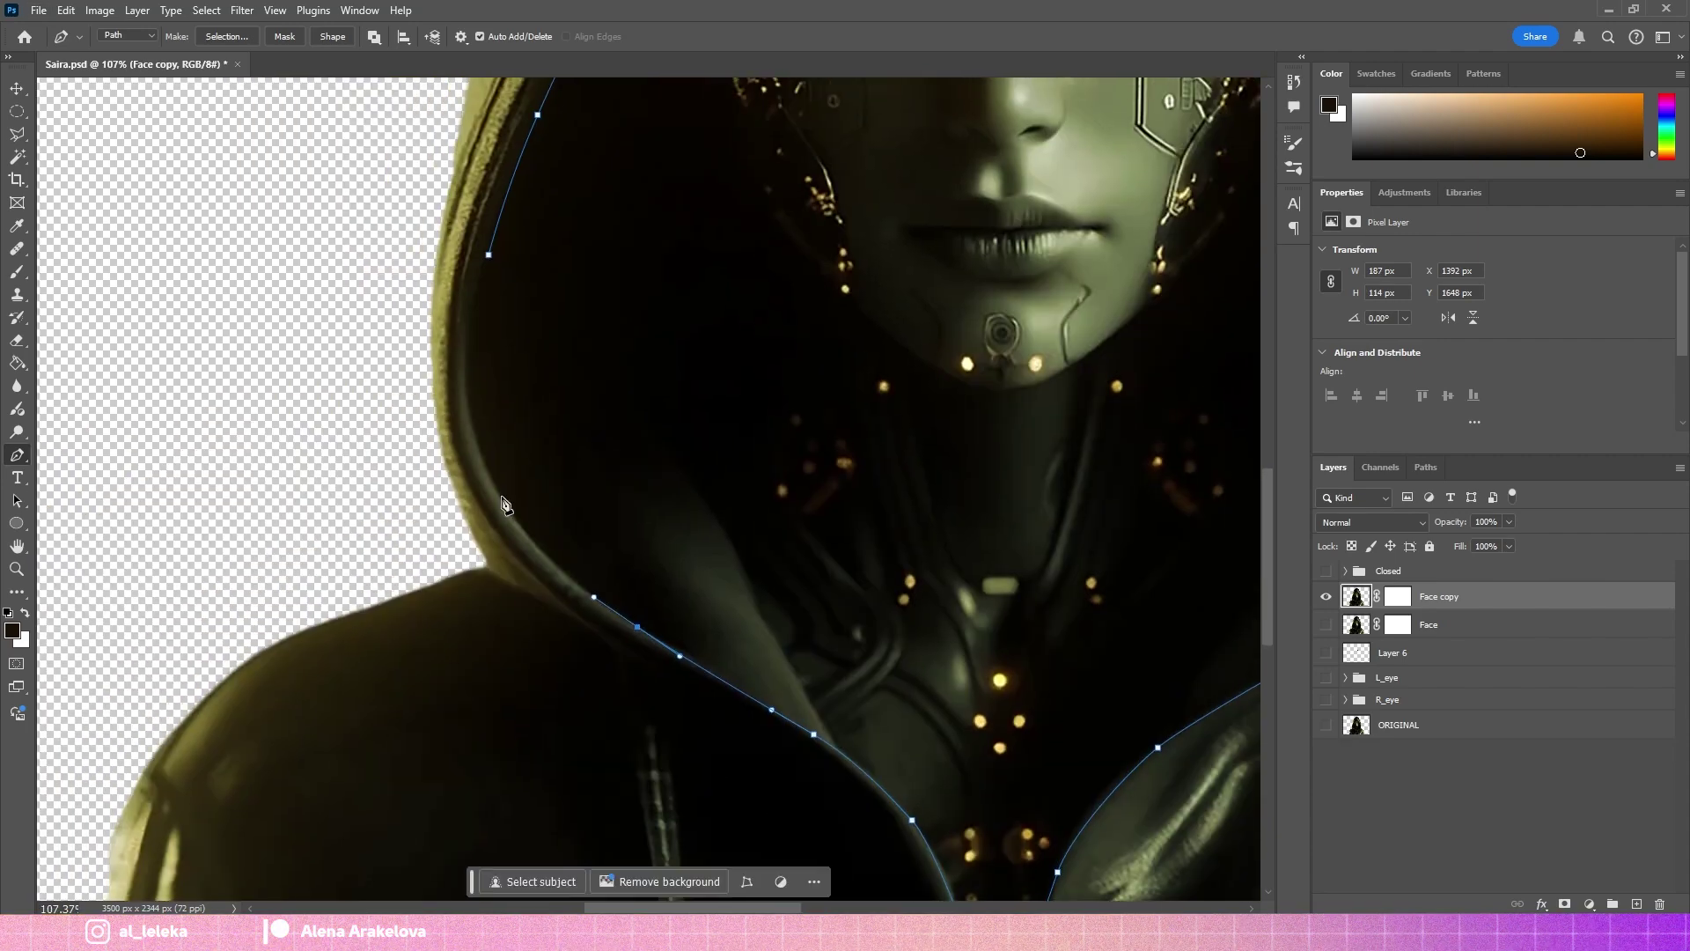
pyautogui.click(524, 552)
pyautogui.click(497, 491)
pyautogui.click(487, 264)
pyautogui.scroll(-1, 616, 440)
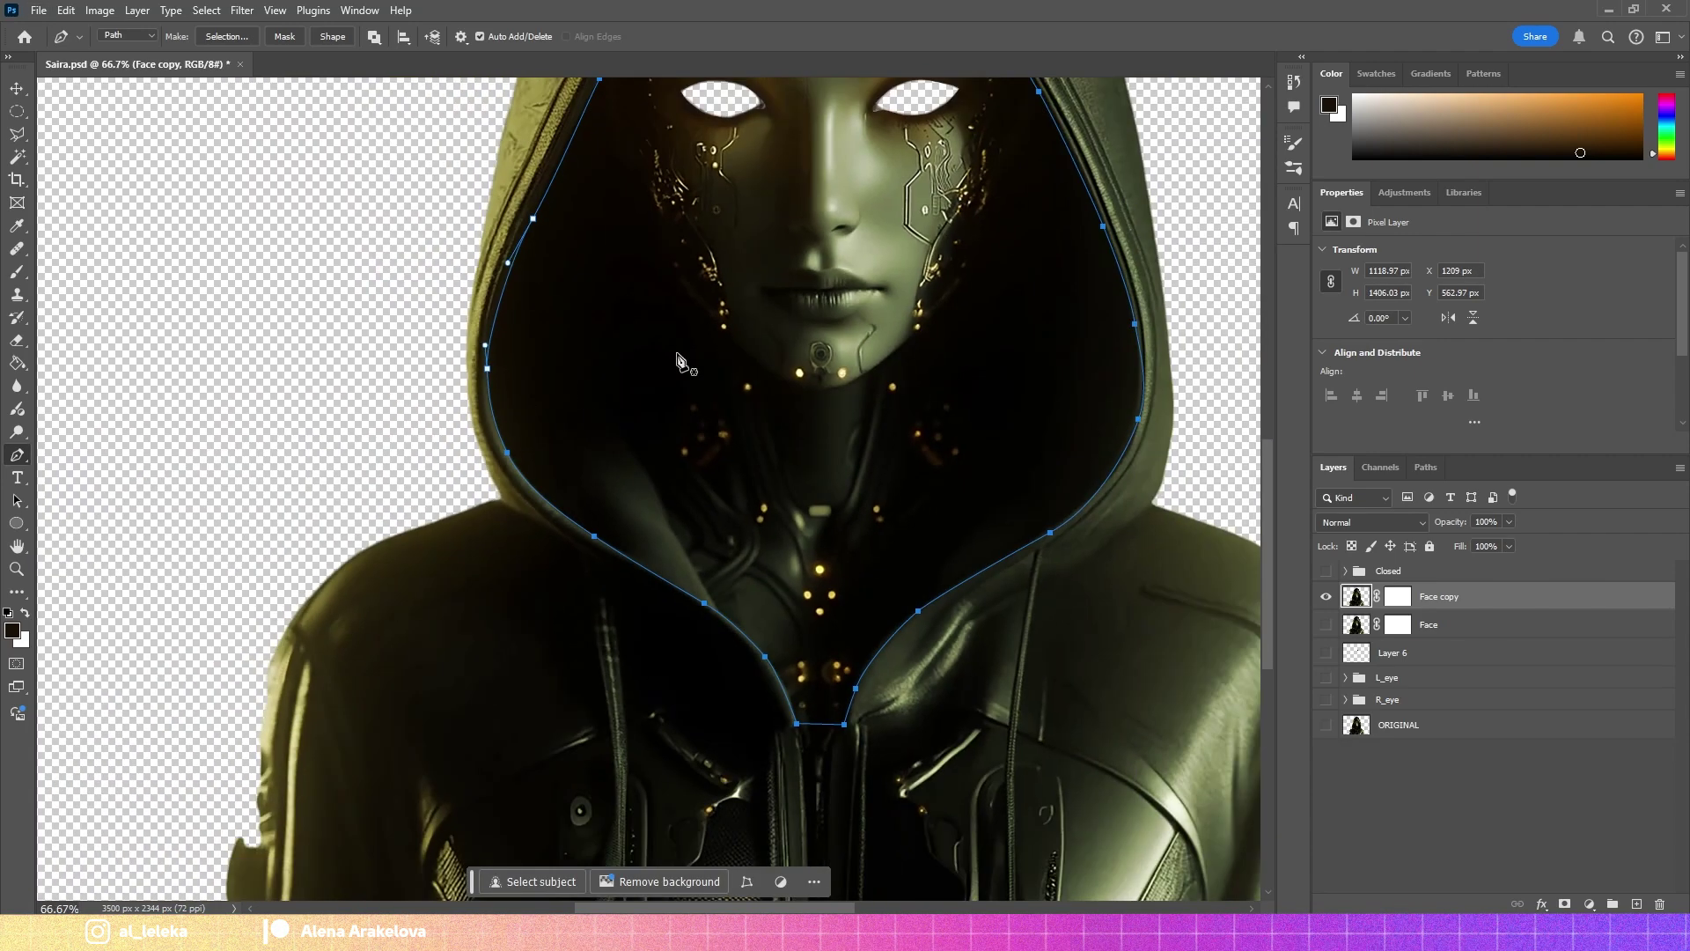
pyautogui.scroll(-1, 616, 441)
pyautogui.click(1426, 468)
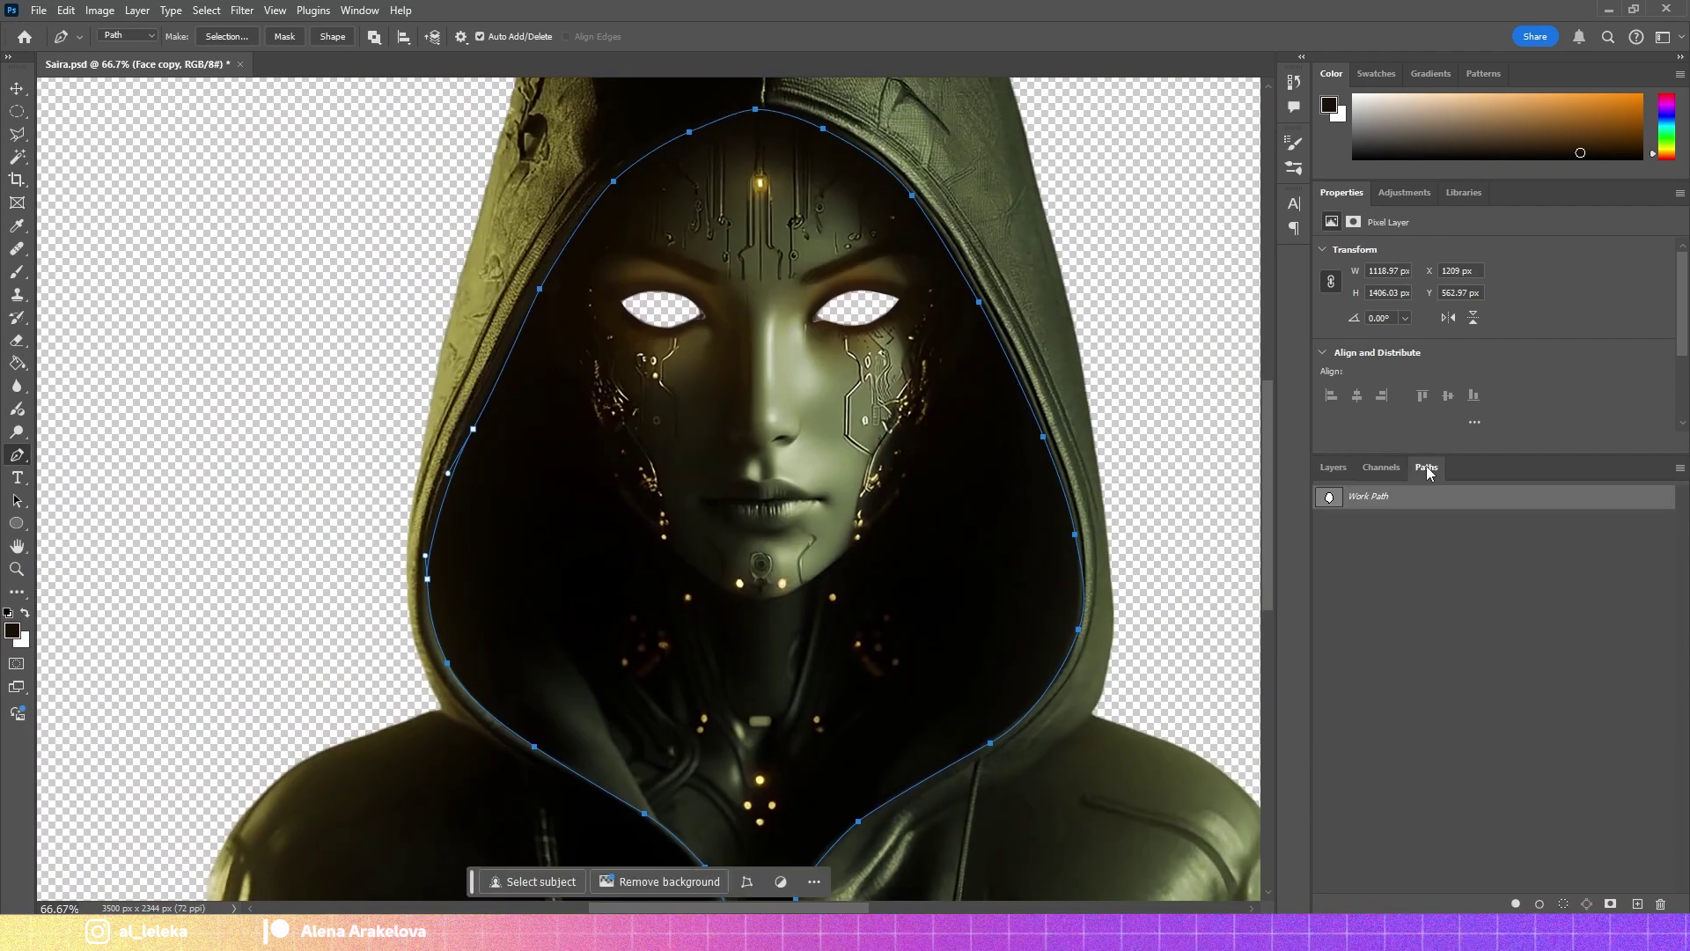
# Load the Work Path as a selection feathered by 1 pixel.
pyautogui.click(1562, 904)
pyautogui.click(242, 10)
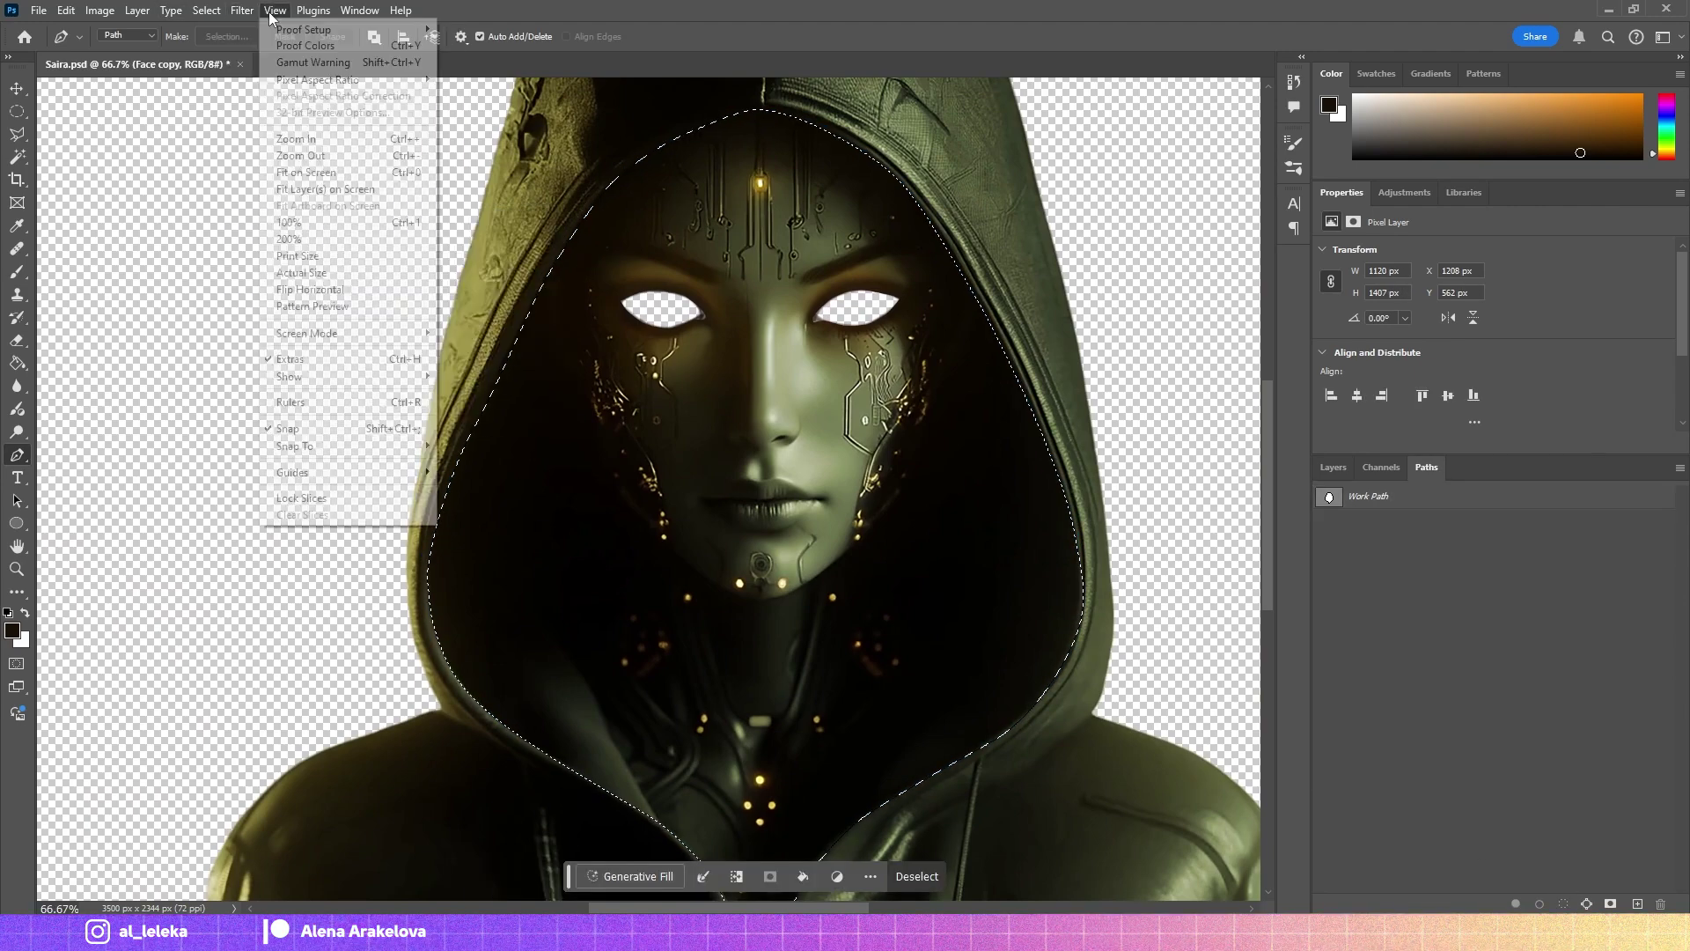
pyautogui.moveTo(206, 11)
pyautogui.click(400, 341)
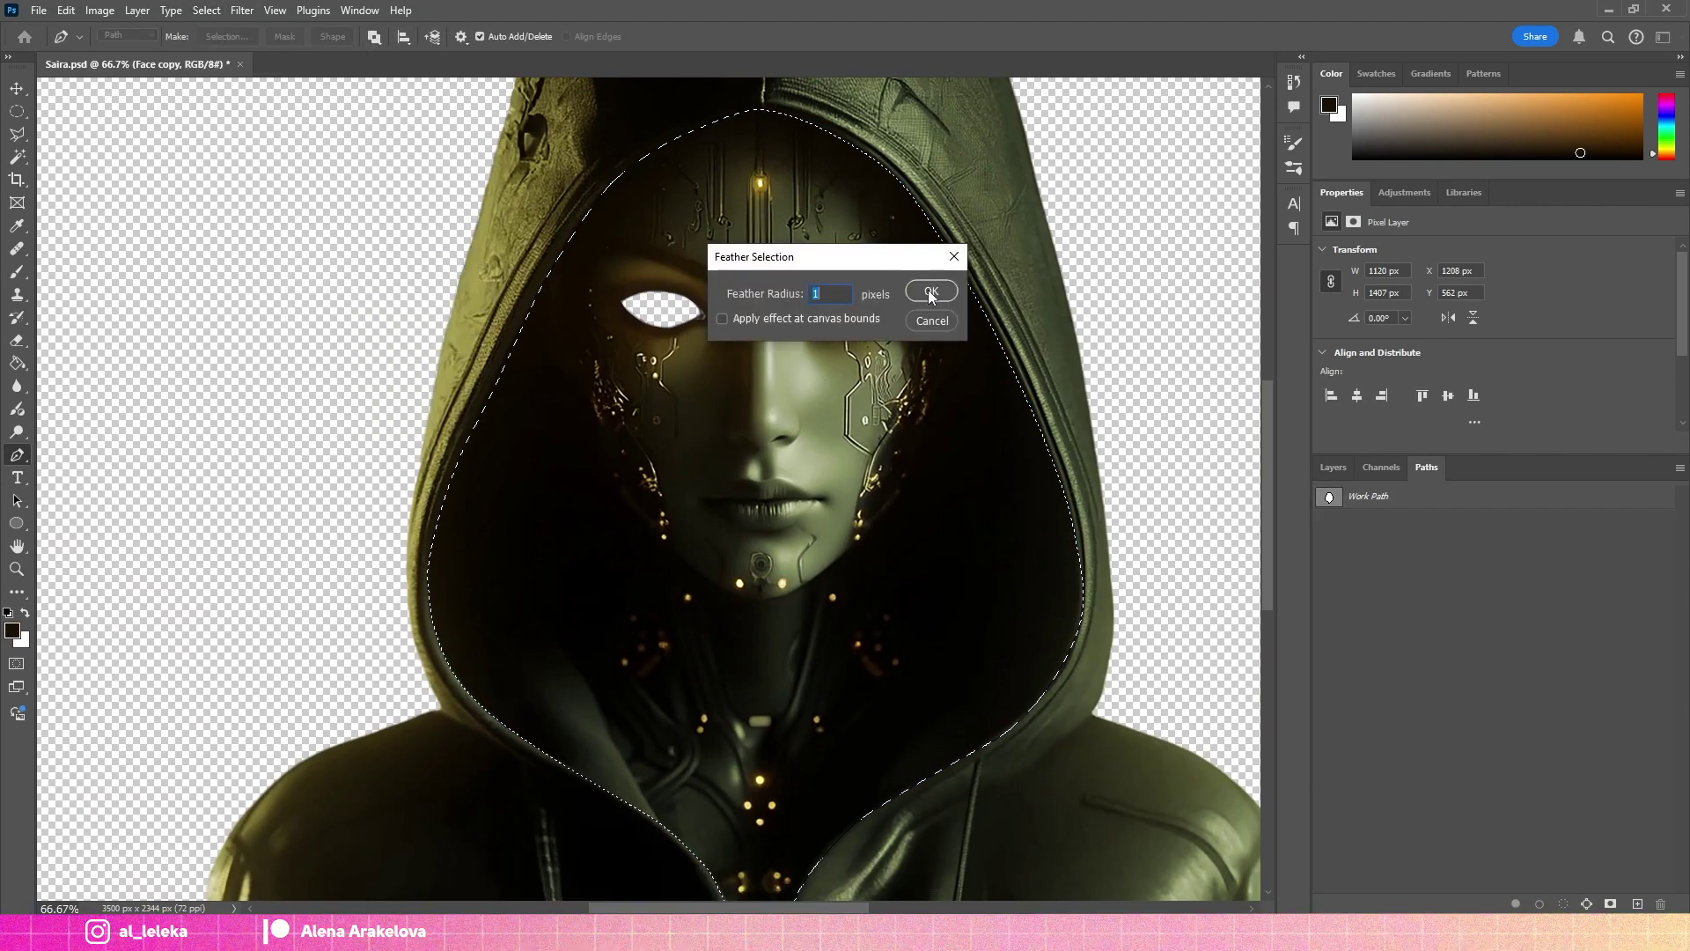
pyautogui.click(928, 298)
pyautogui.click(1333, 467)
# Add an inverted mask to Face copy cutting out the face inside the hood.
pyautogui.click(1566, 904)
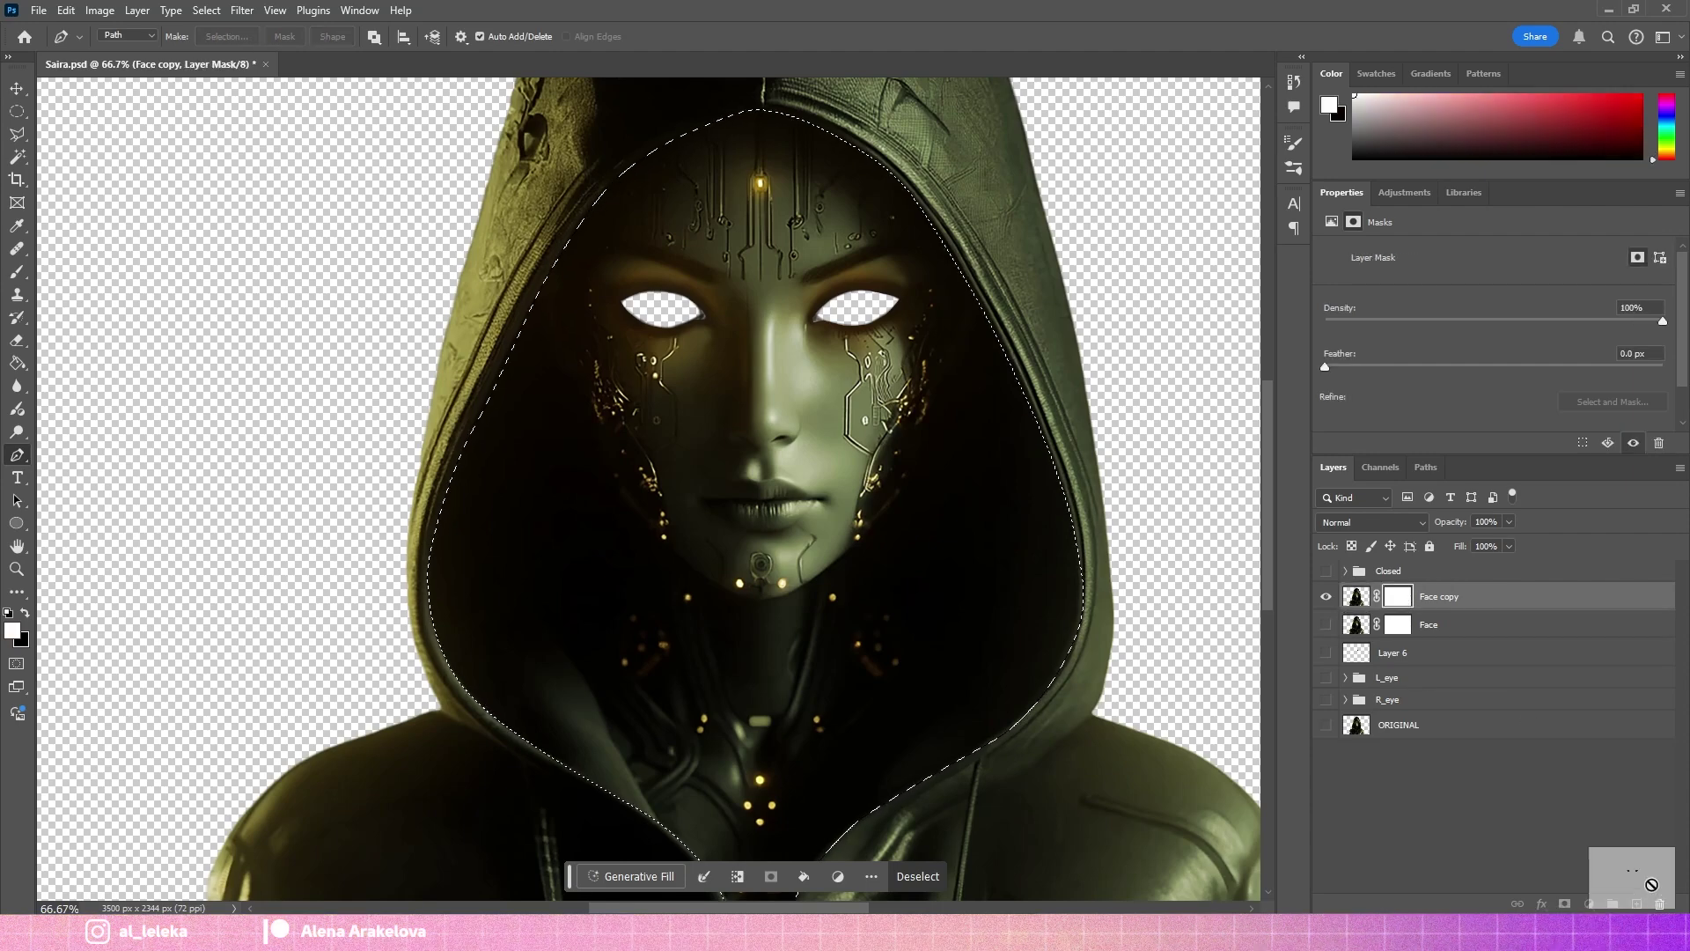
pyautogui.moveTo(1398, 596); pyautogui.dragTo(1660, 904)
pyautogui.click(916, 343)
pyautogui.click(1566, 904)
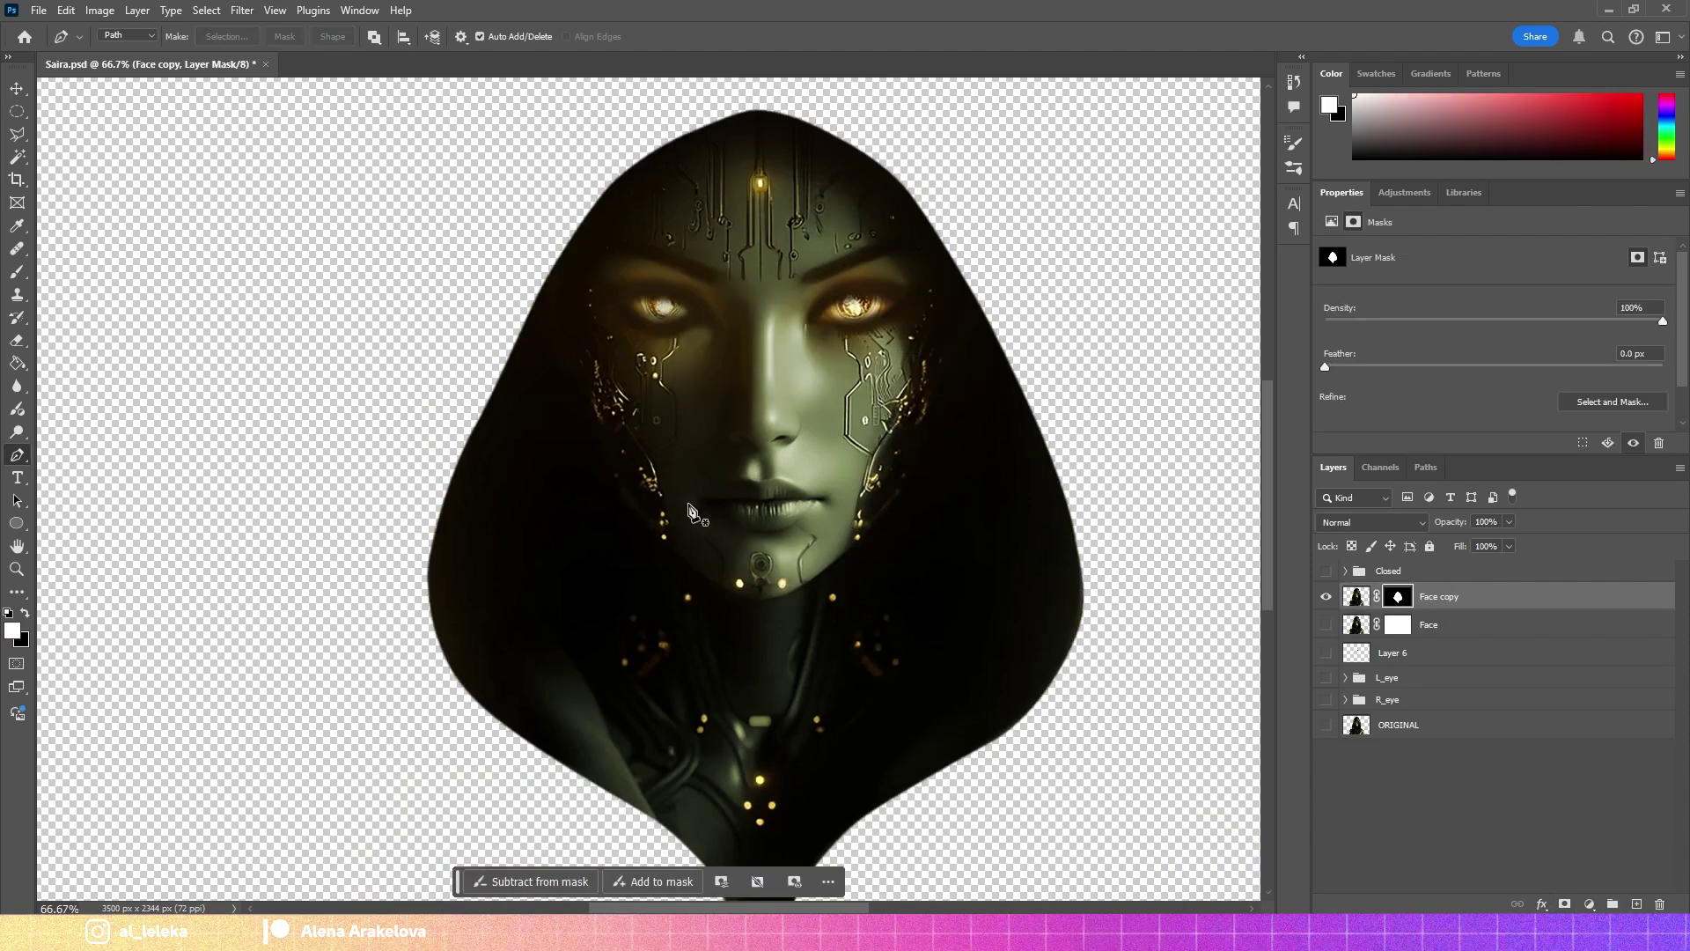
pyautogui.hotkey('ctrl', 'z')
pyautogui.hotkey('ctrl', '0')
pyautogui.press('Delete')
pyautogui.hotkey('ctrl', 'd')
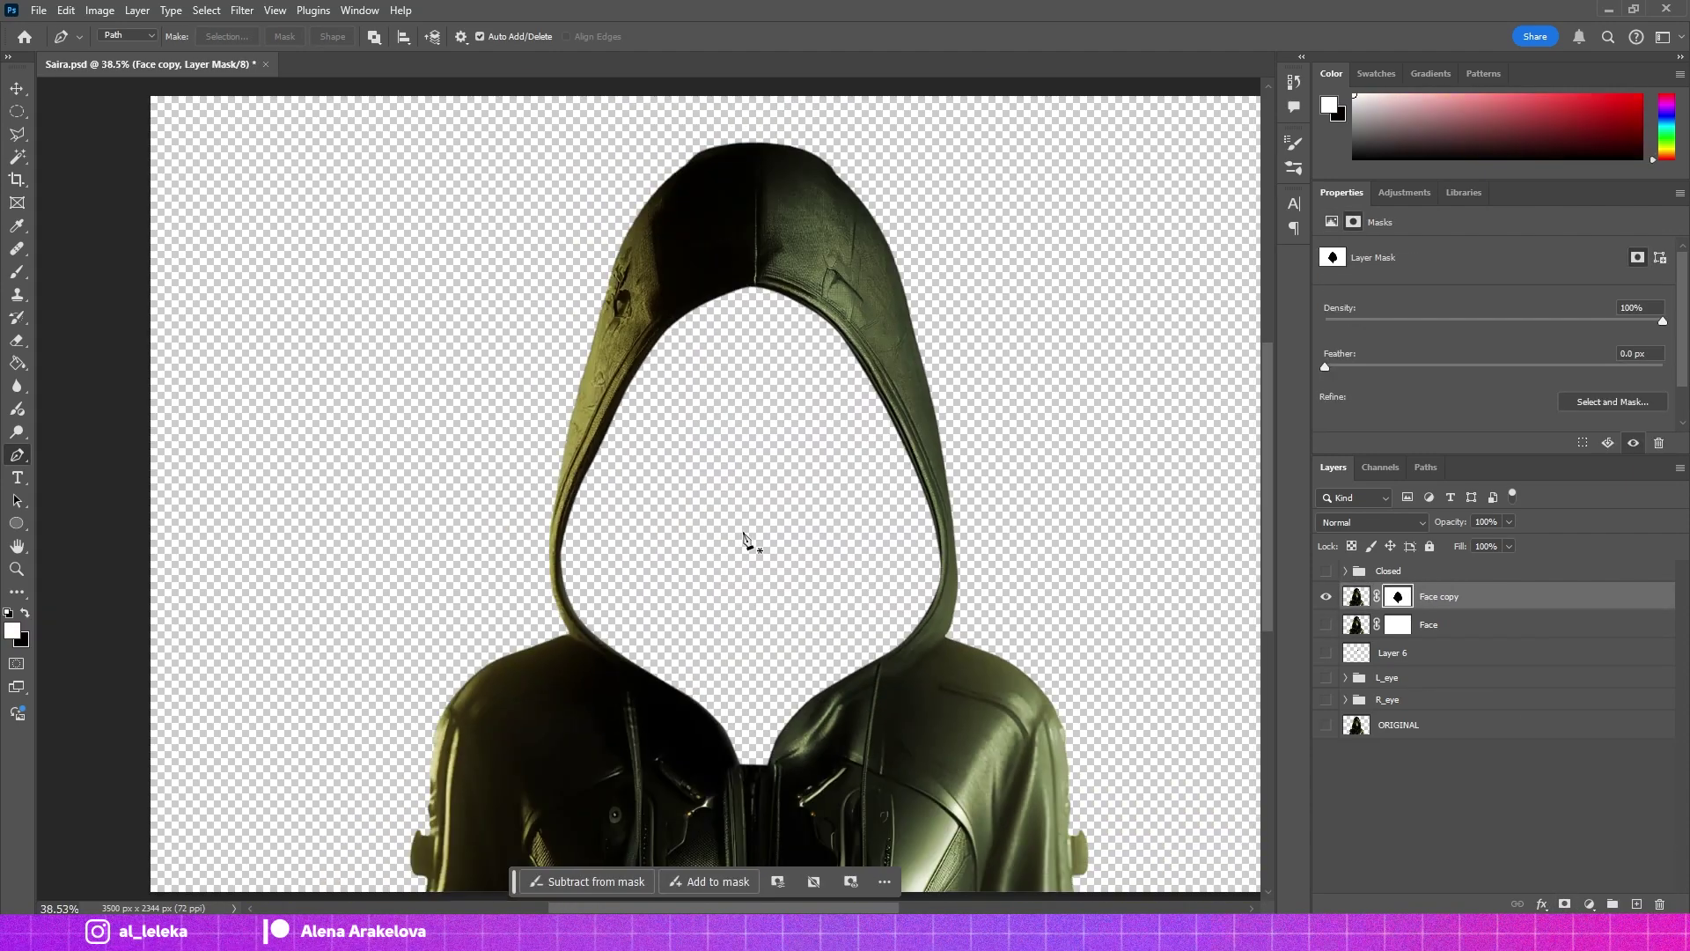
pyautogui.scroll(3, 757, 753)
# Drop the Face layer's fill so it's mostly see-through, then target the Face copy mask.
pyautogui.keyDown('alt'); pyautogui.click(1327, 623); pyautogui.keyUp('alt')
pyautogui.click(1360, 621)
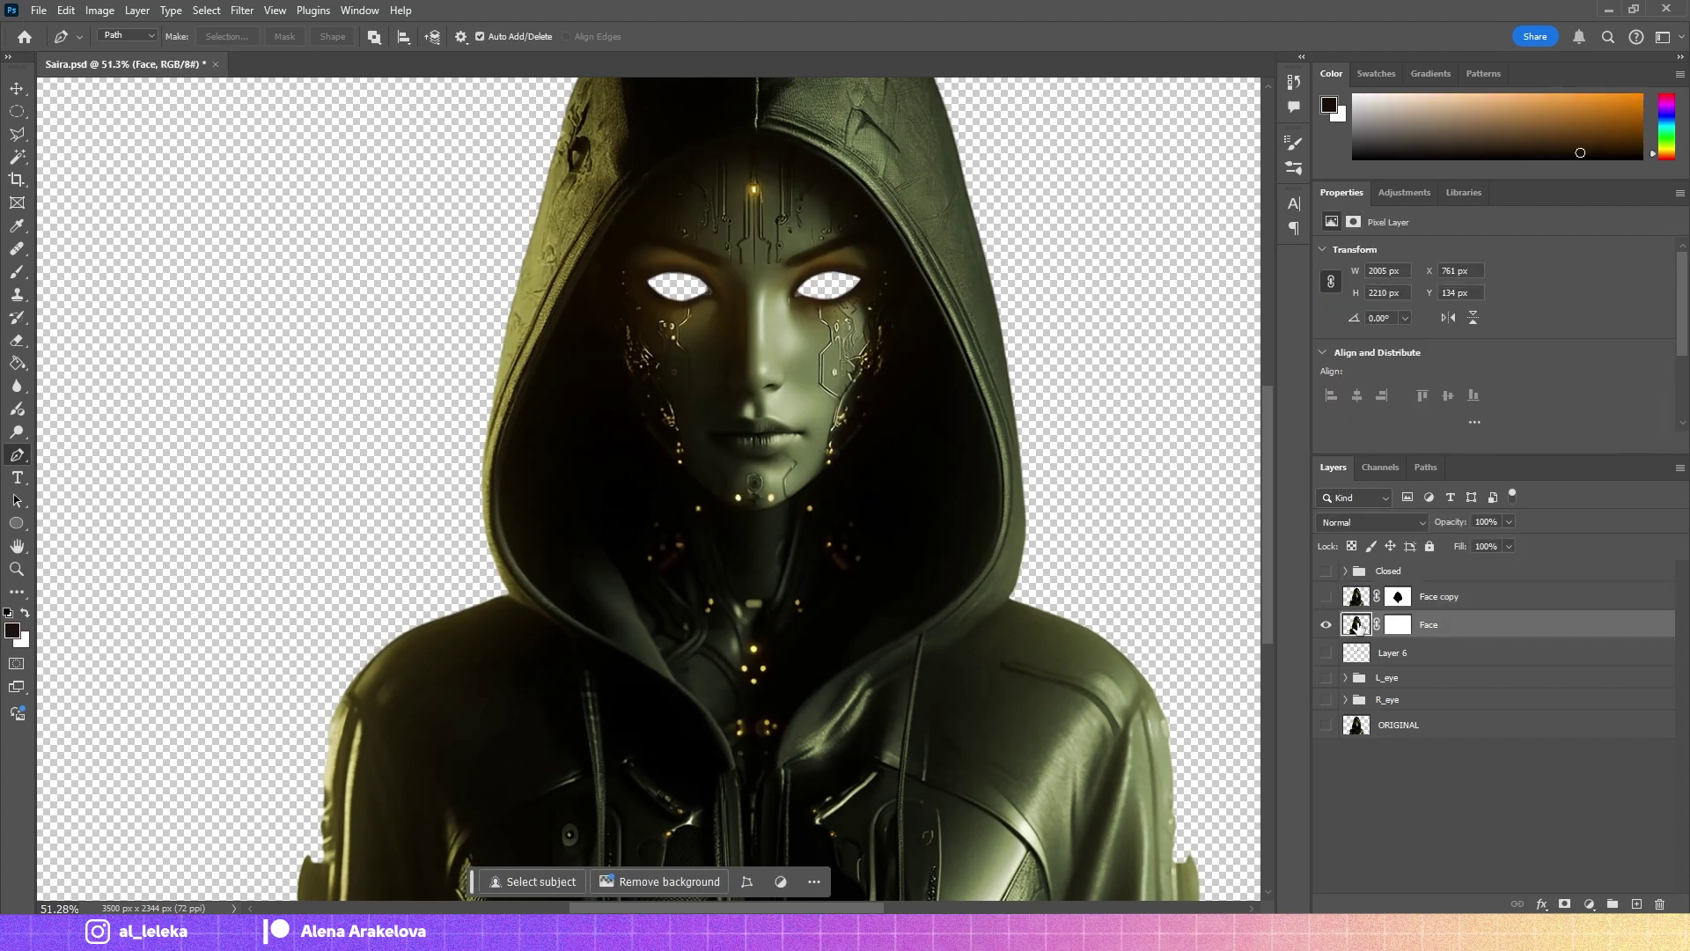
pyautogui.click(1326, 596)
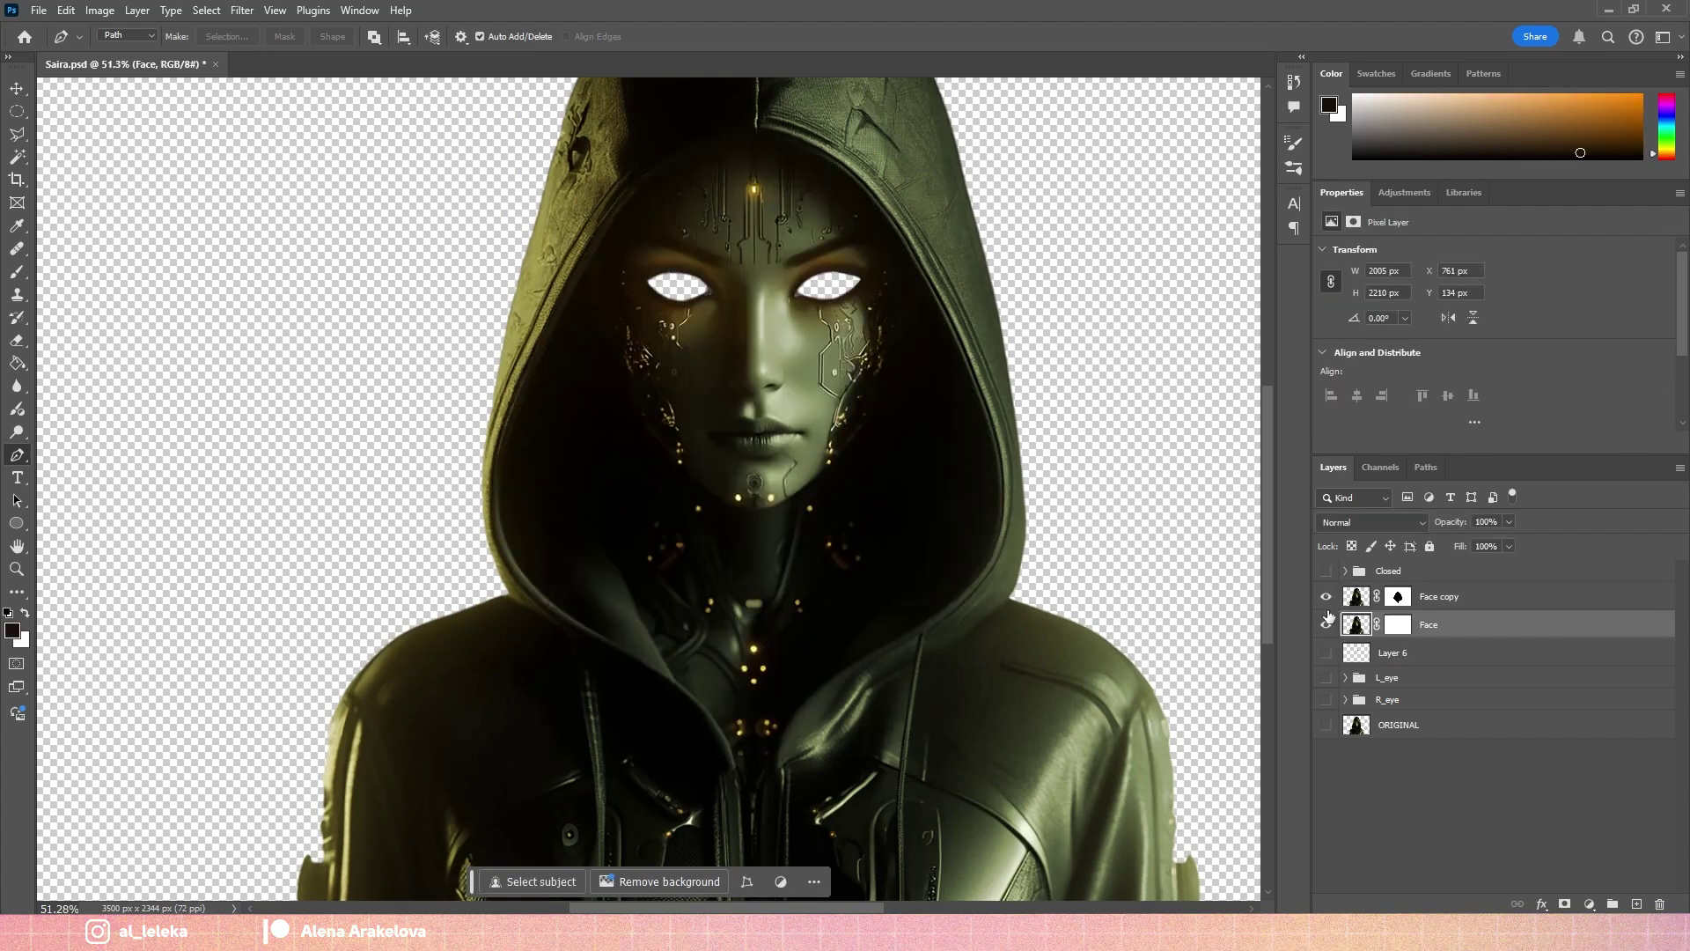
pyautogui.click(1509, 545)
pyautogui.moveTo(1514, 565); pyautogui.dragTo(1470, 565)
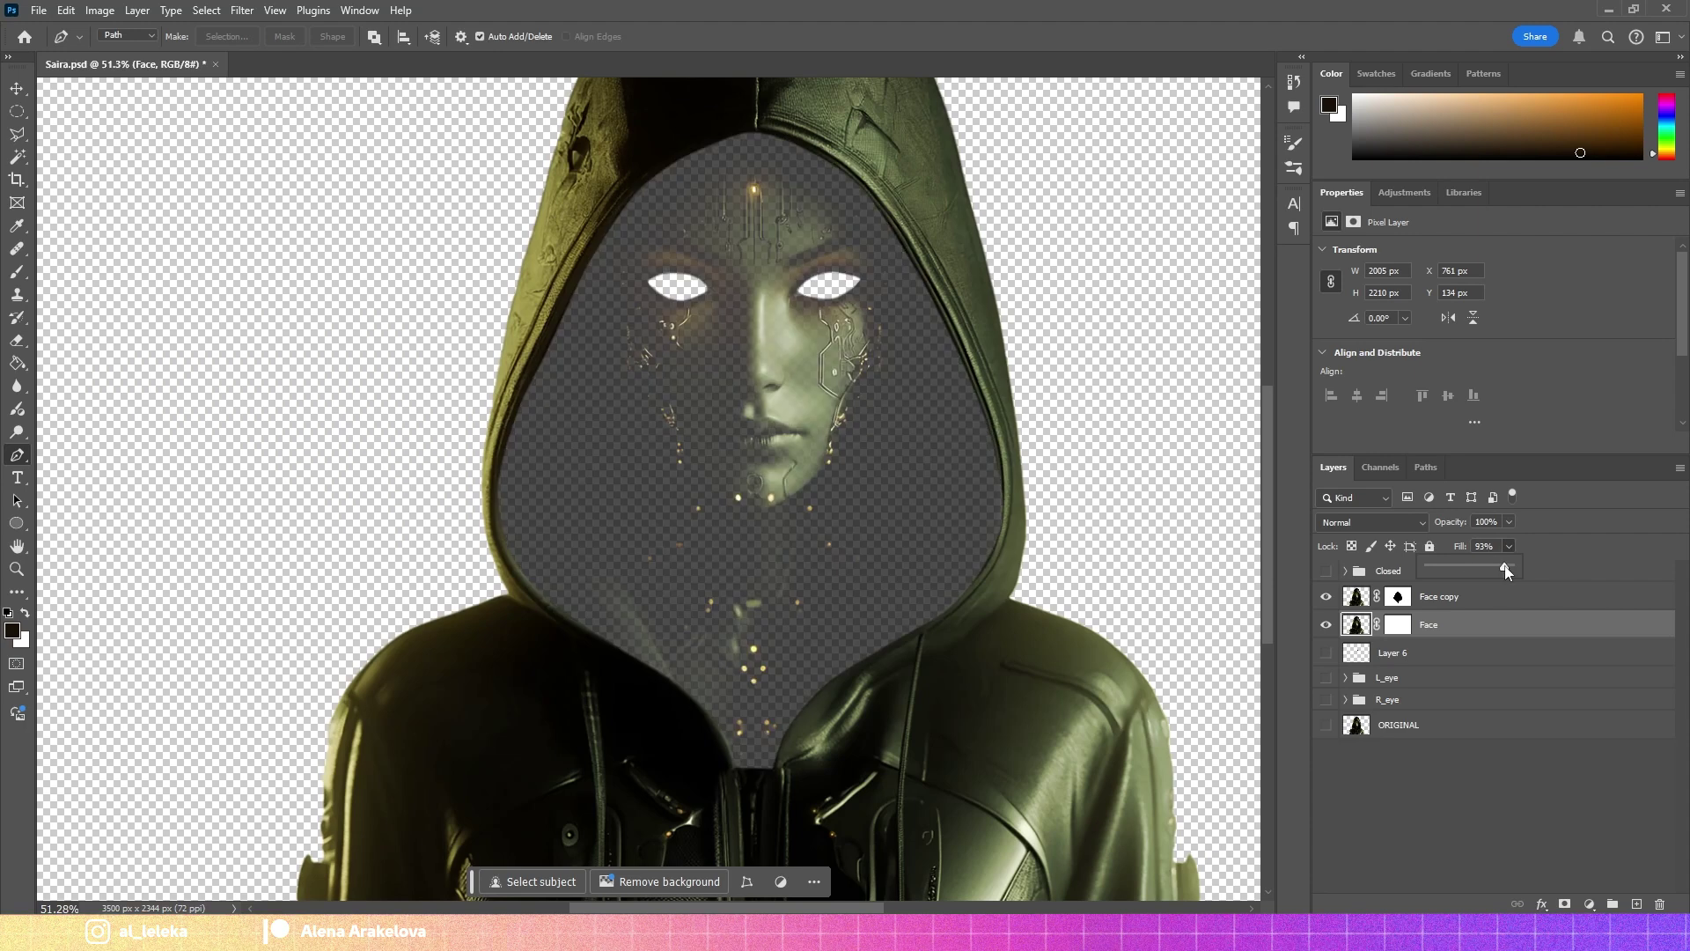
pyautogui.click(1398, 596)
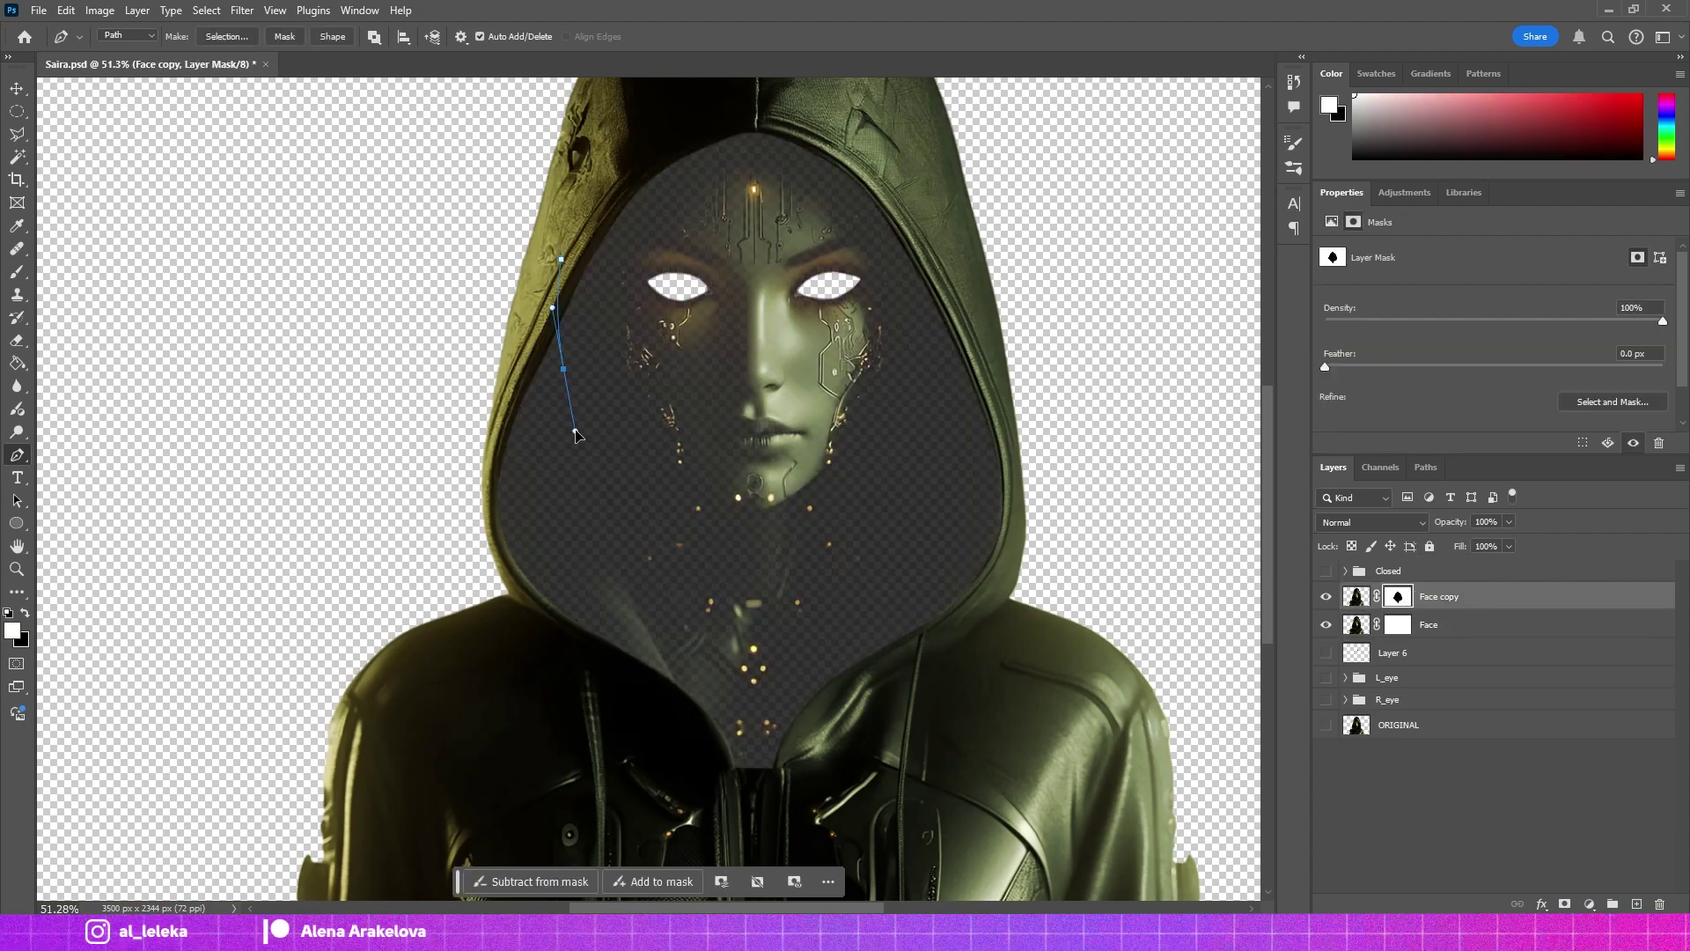
# Paint out the dark inner hood on the left side through a pen-path selection.
pyautogui.click(690, 701)
pyautogui.click(662, 714)
pyautogui.click(471, 577)
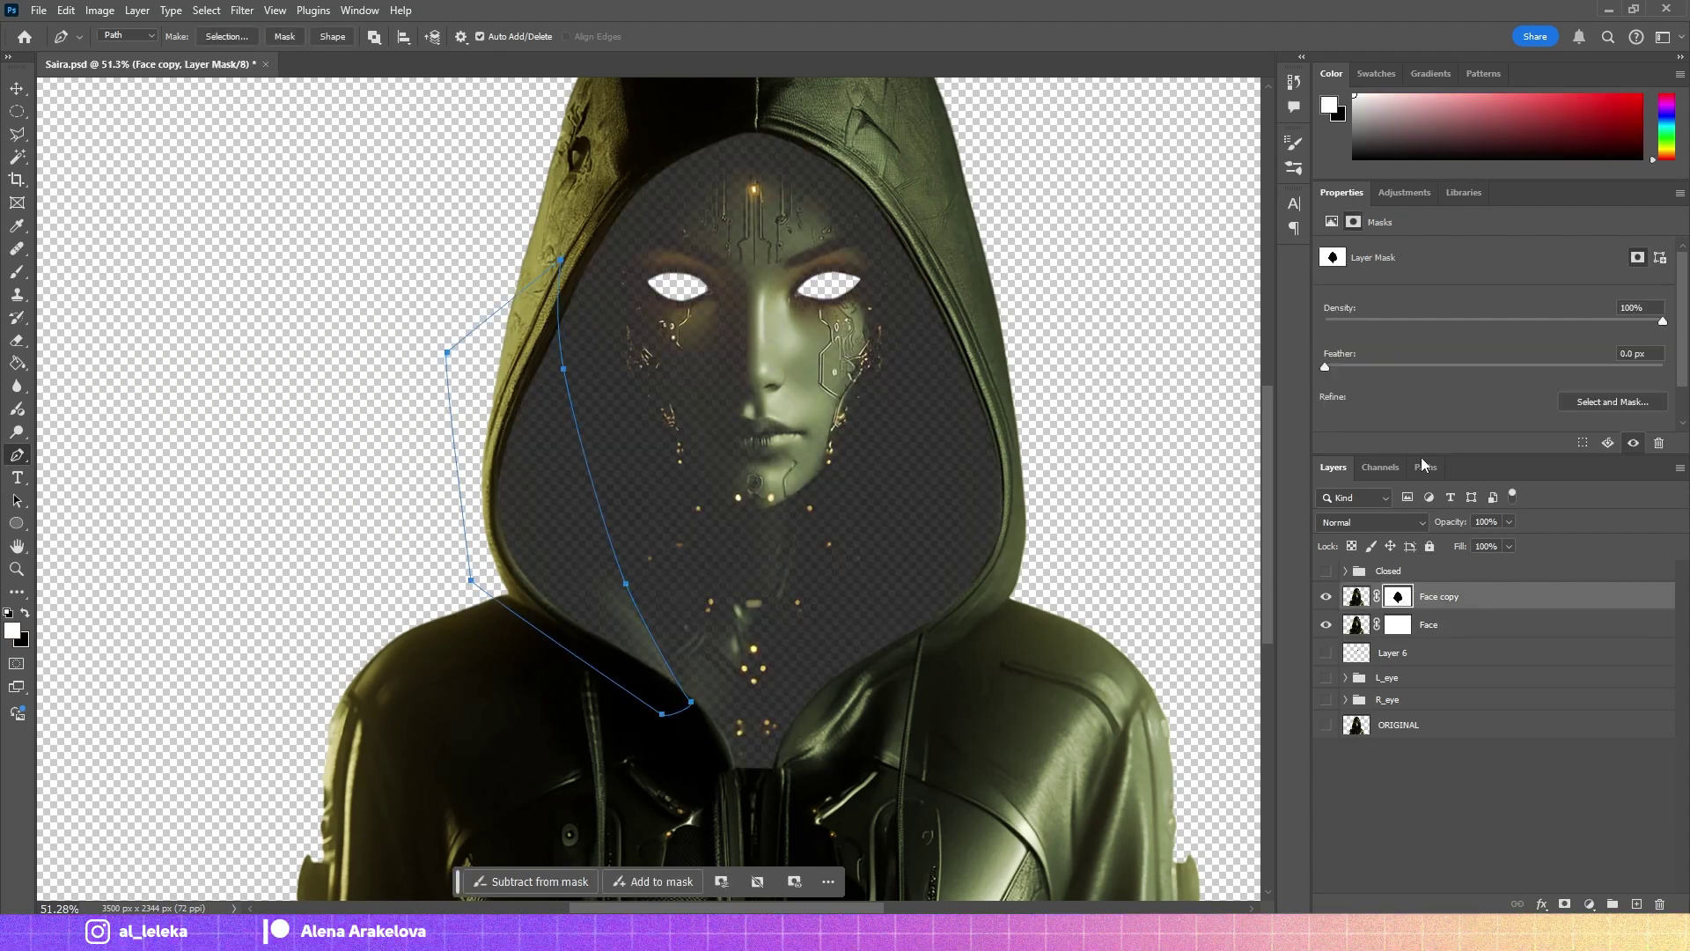
pyautogui.hotkey('ctrl', 'Return')
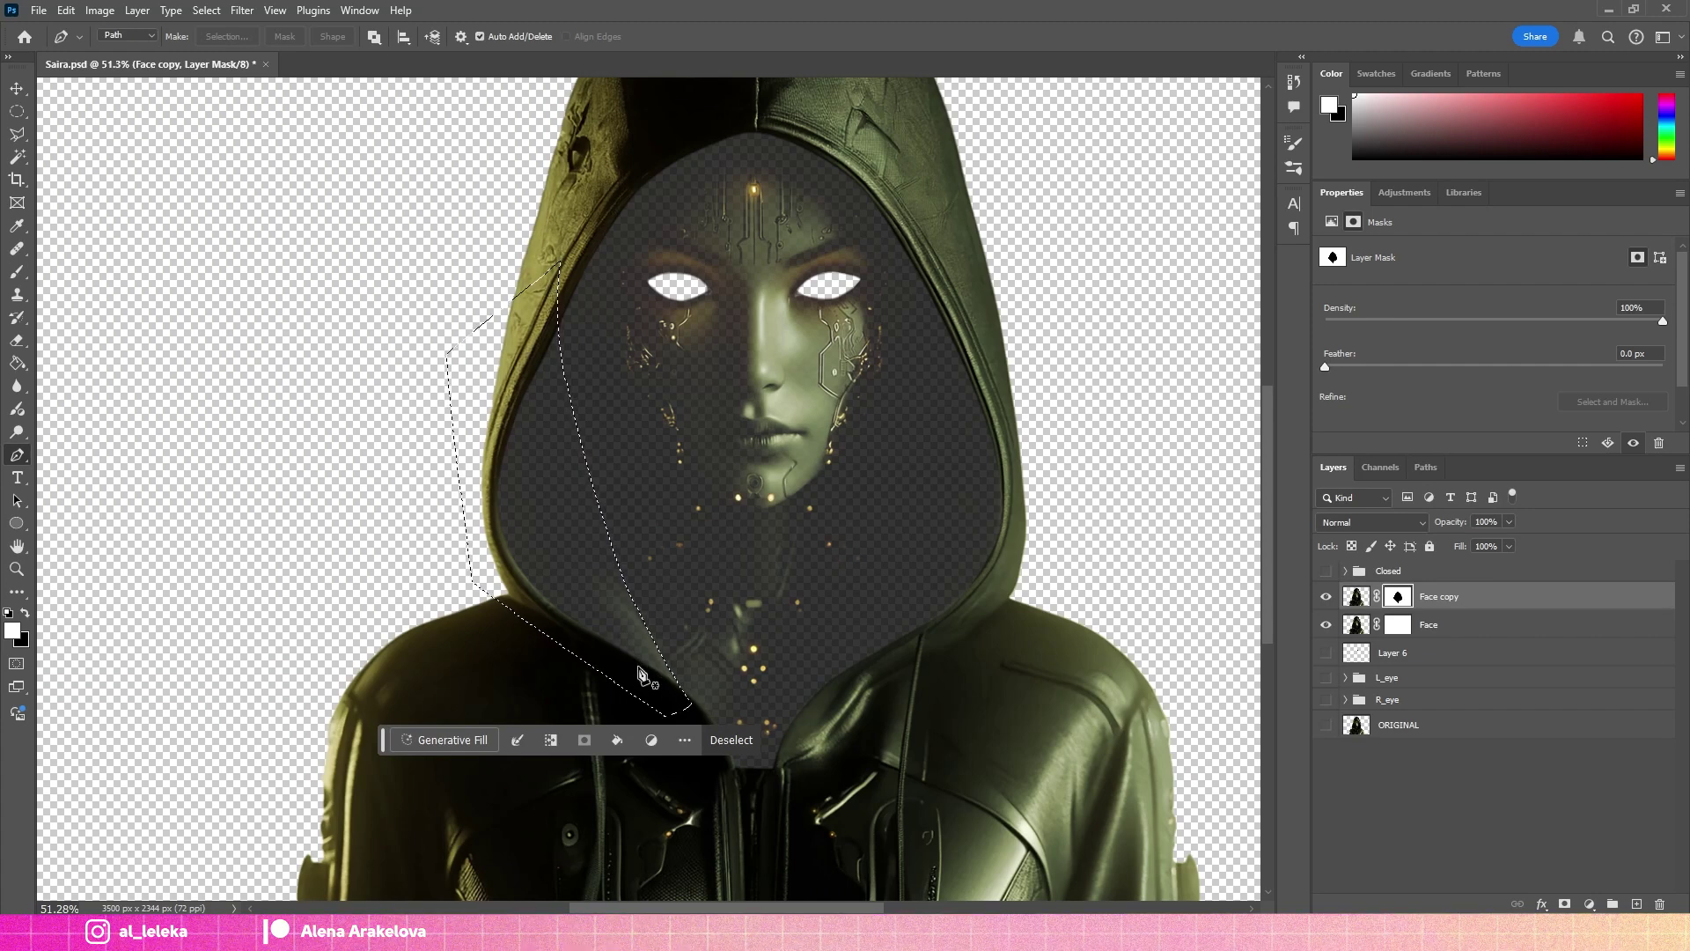
pyautogui.press('b')
pyautogui.moveTo(563, 422); pyautogui.dragTo(568, 574)
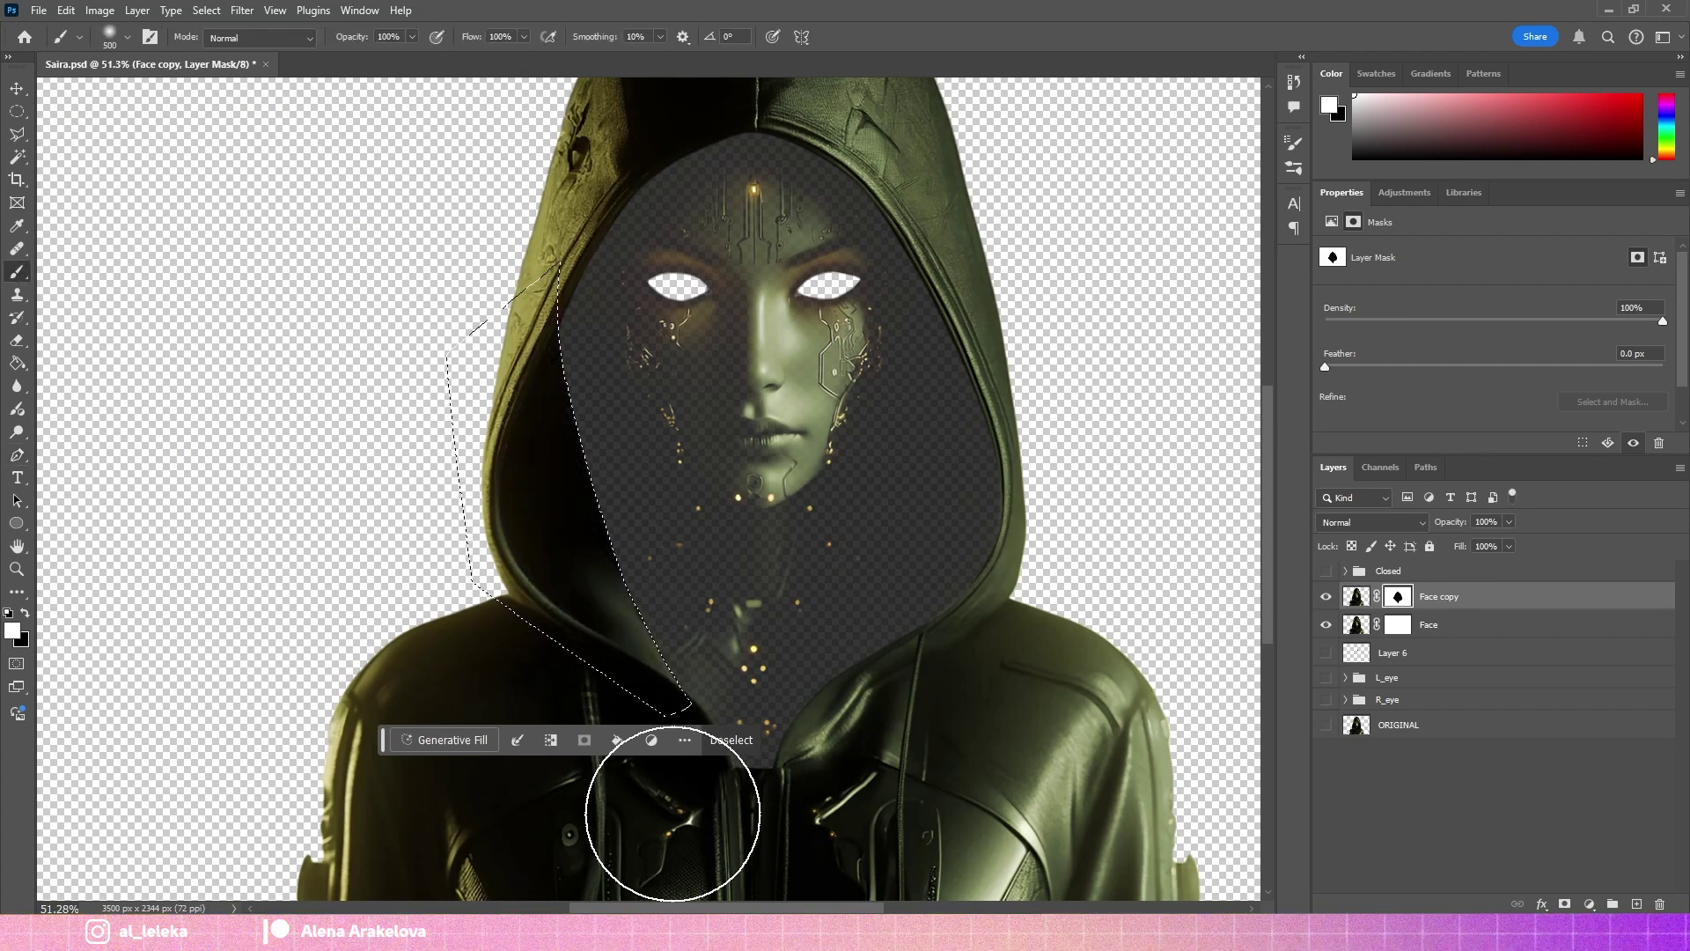
pyautogui.hotkey('ctrl', 'd')
# Trace a closed pen path along the right inner hood edge.
pyautogui.press('p')
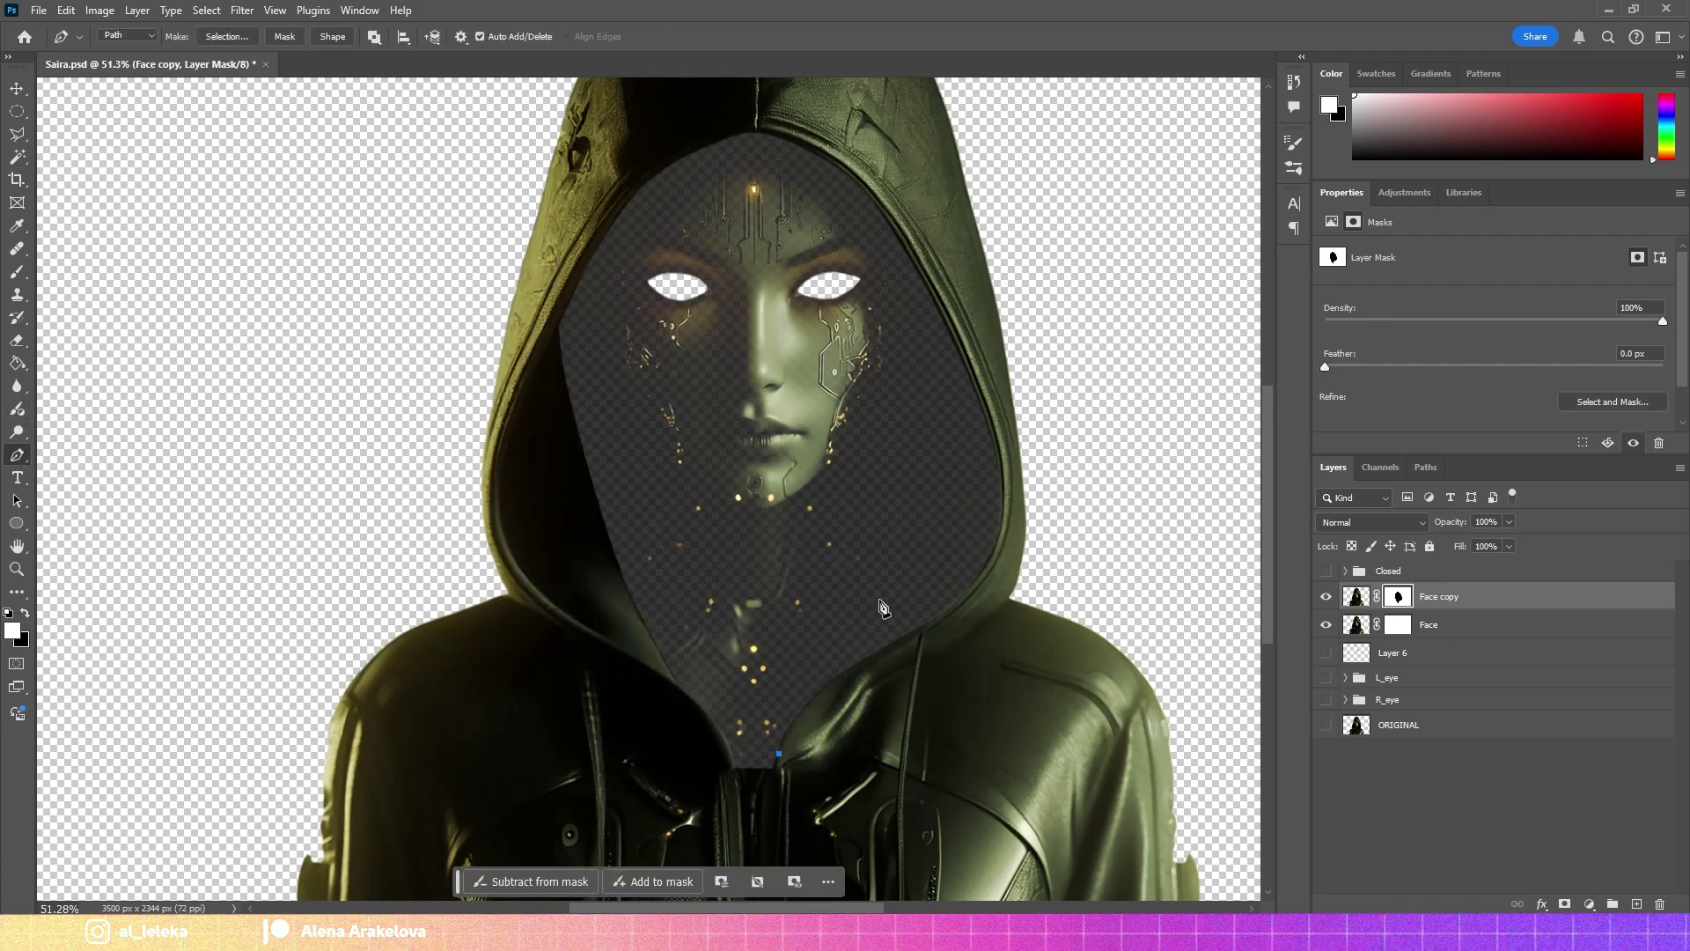
pyautogui.click(778, 753)
pyautogui.moveTo(869, 603); pyautogui.dragTo(894, 574)
pyautogui.click(846, 634)
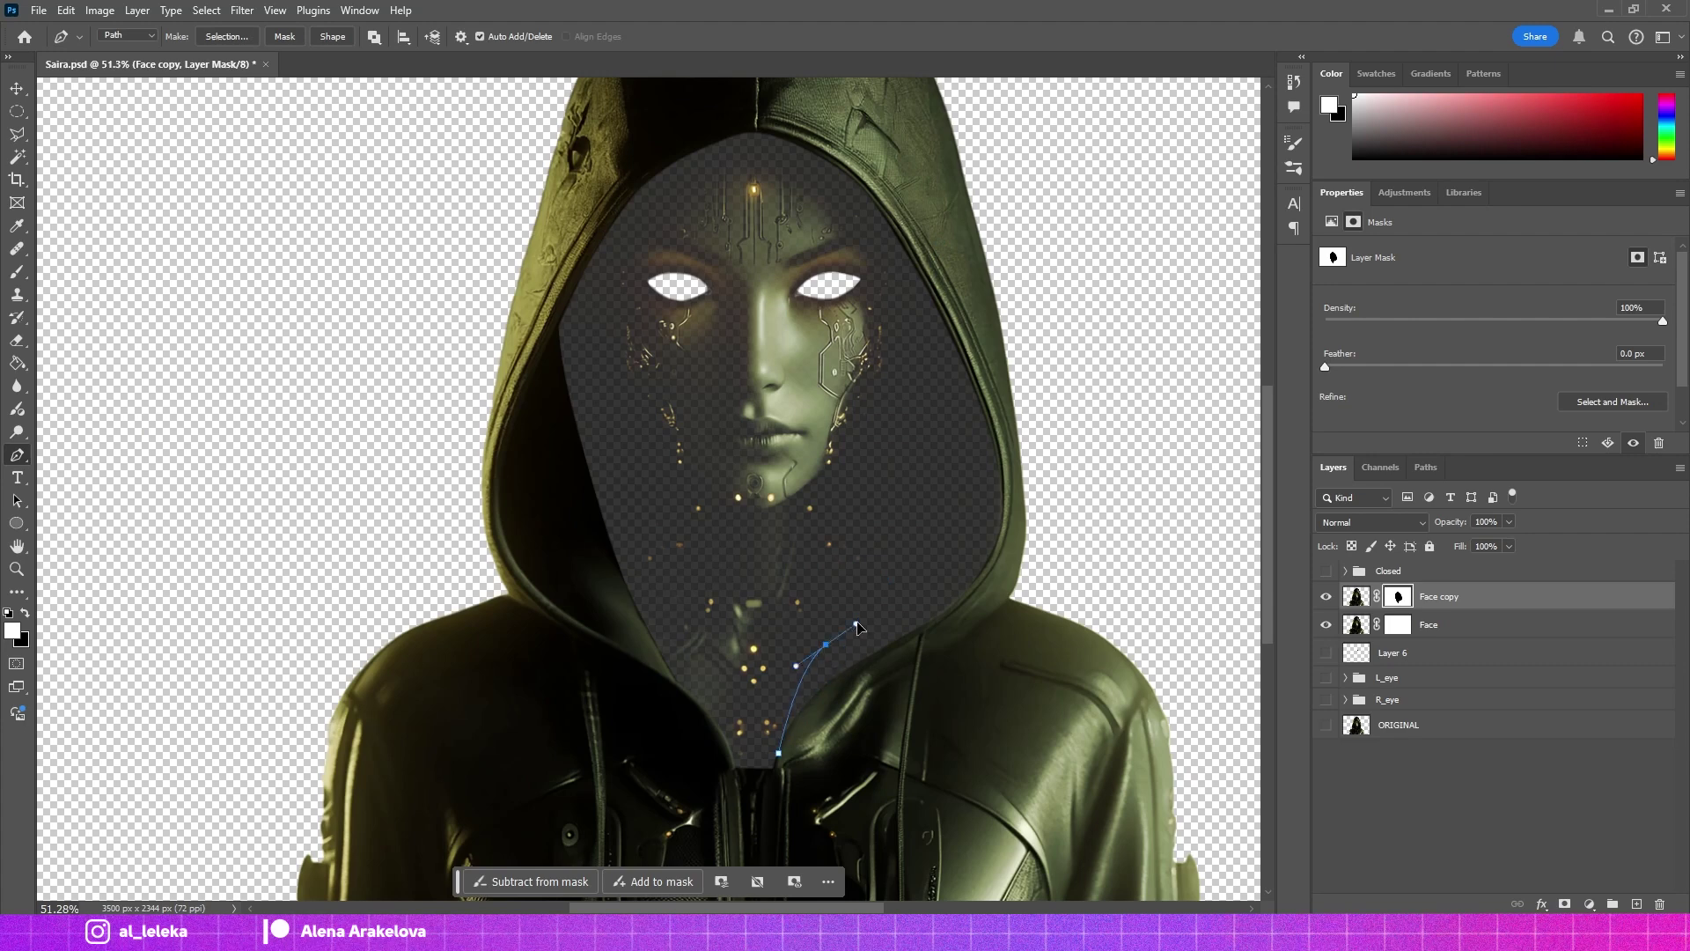
pyautogui.click(938, 212)
pyautogui.click(1070, 235)
pyautogui.click(1103, 574)
pyautogui.click(1065, 671)
pyautogui.click(779, 753)
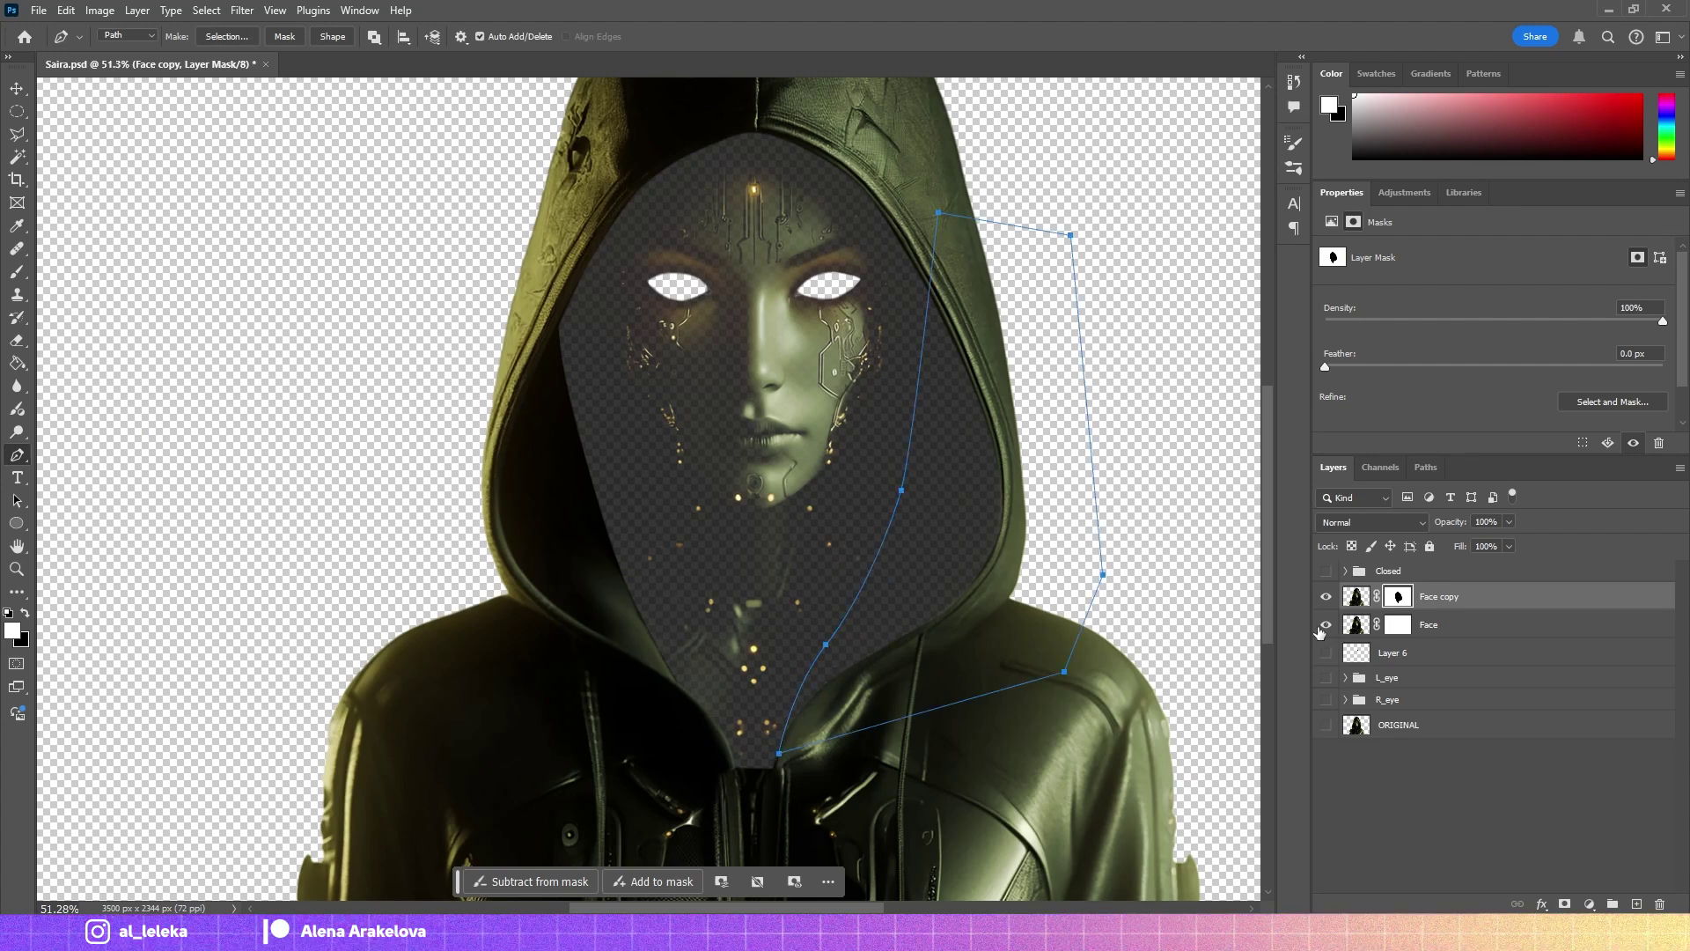
# Mask out the right inner hood from that path's selection, then start renaming the layer.
pyautogui.click(1426, 467)
pyautogui.keyDown('ctrl'); pyautogui.click(1347, 495); pyautogui.keyUp('ctrl')
pyautogui.click(1333, 467)
pyautogui.press('b')
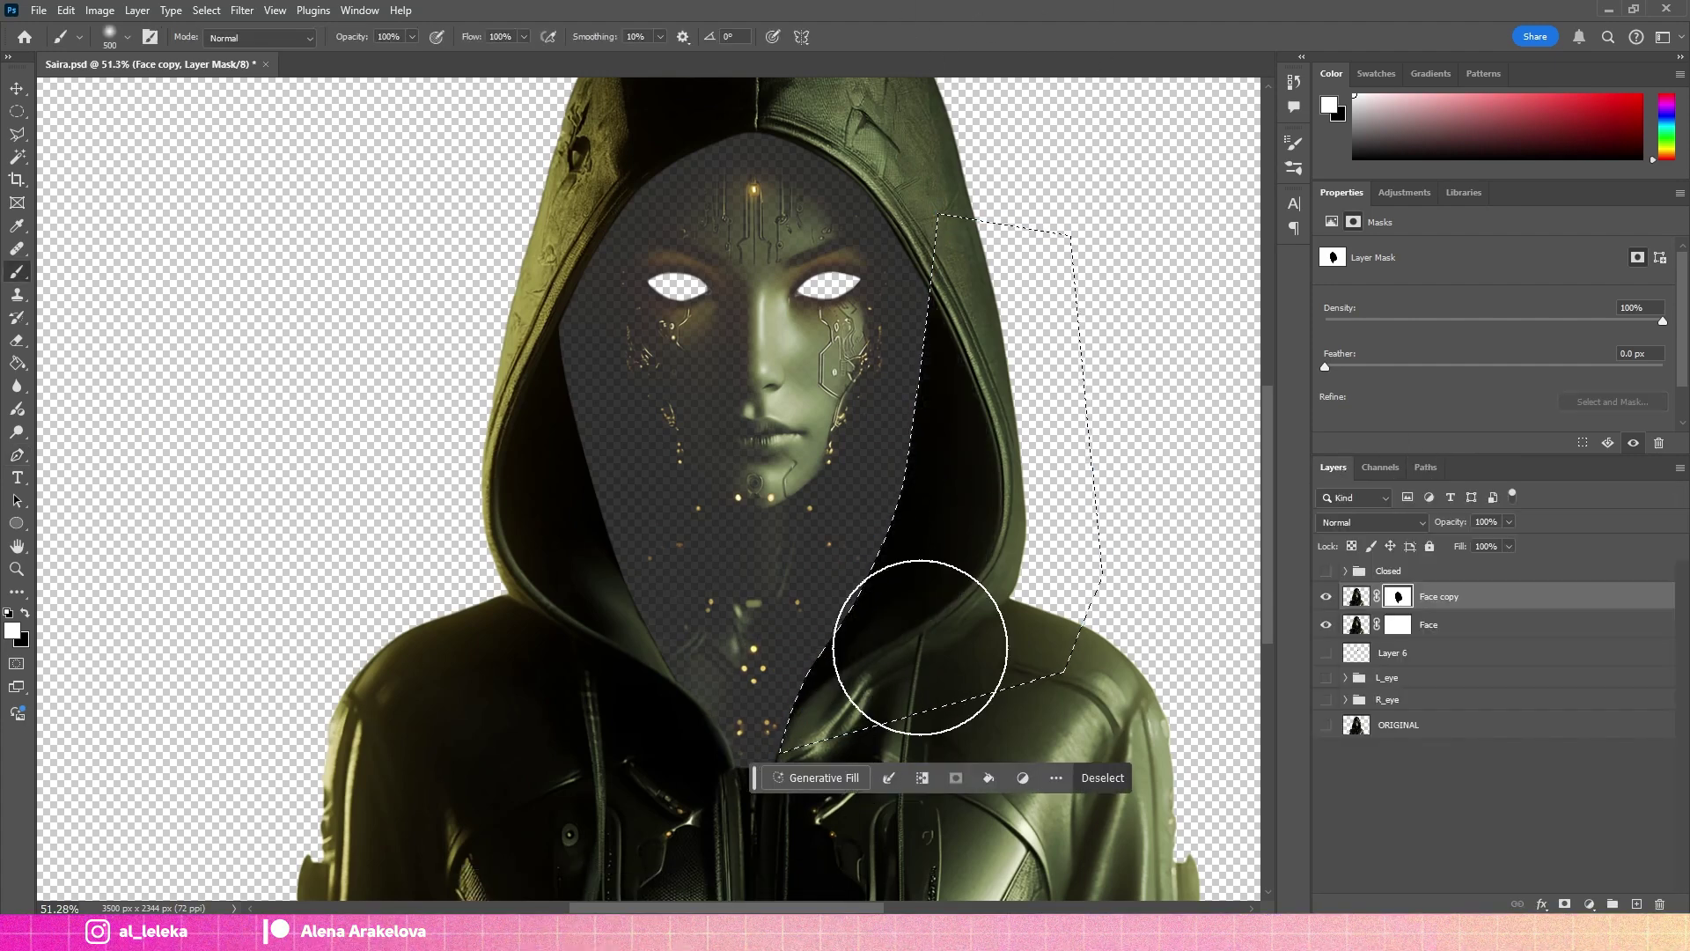
pyautogui.hotkey('ctrl', 'd')
pyautogui.click(1327, 624)
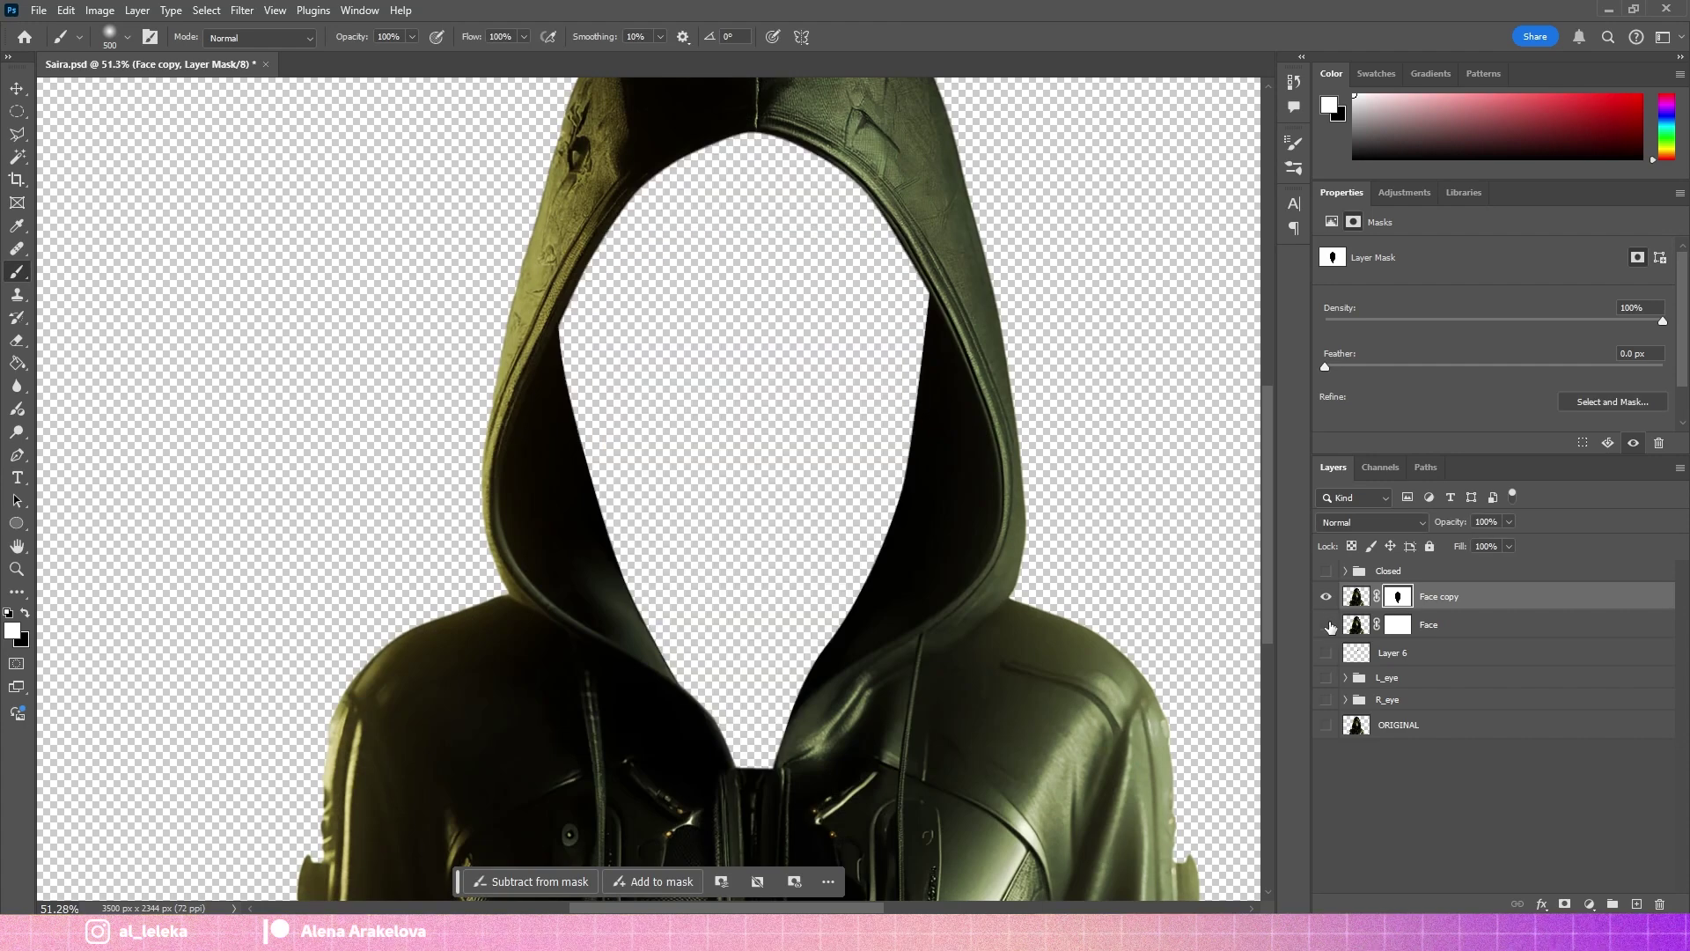
pyautogui.doubleClick(1451, 595)
# Name the layer Cloth, hide it, and restore the Face layer's fill to 100%.
pyautogui.write('h')
pyautogui.press('Return')
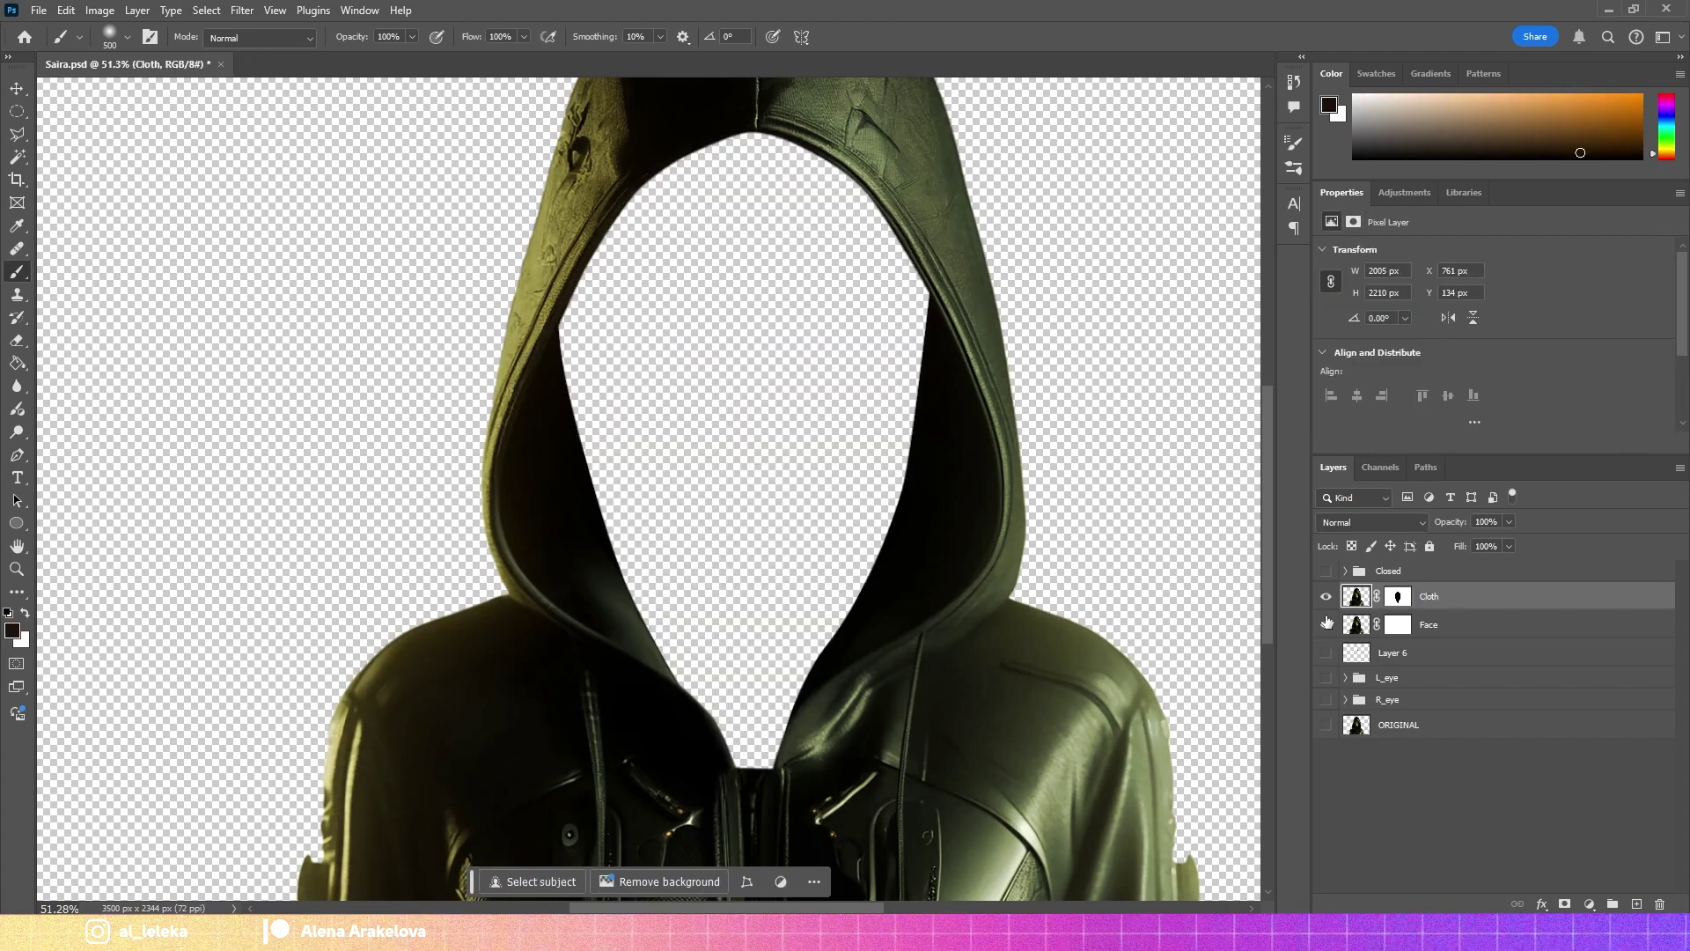
pyautogui.keyDown('alt'); pyautogui.click(1327, 624); pyautogui.keyUp('alt')
pyautogui.moveTo(1496, 567); pyautogui.dragTo(1514, 566)
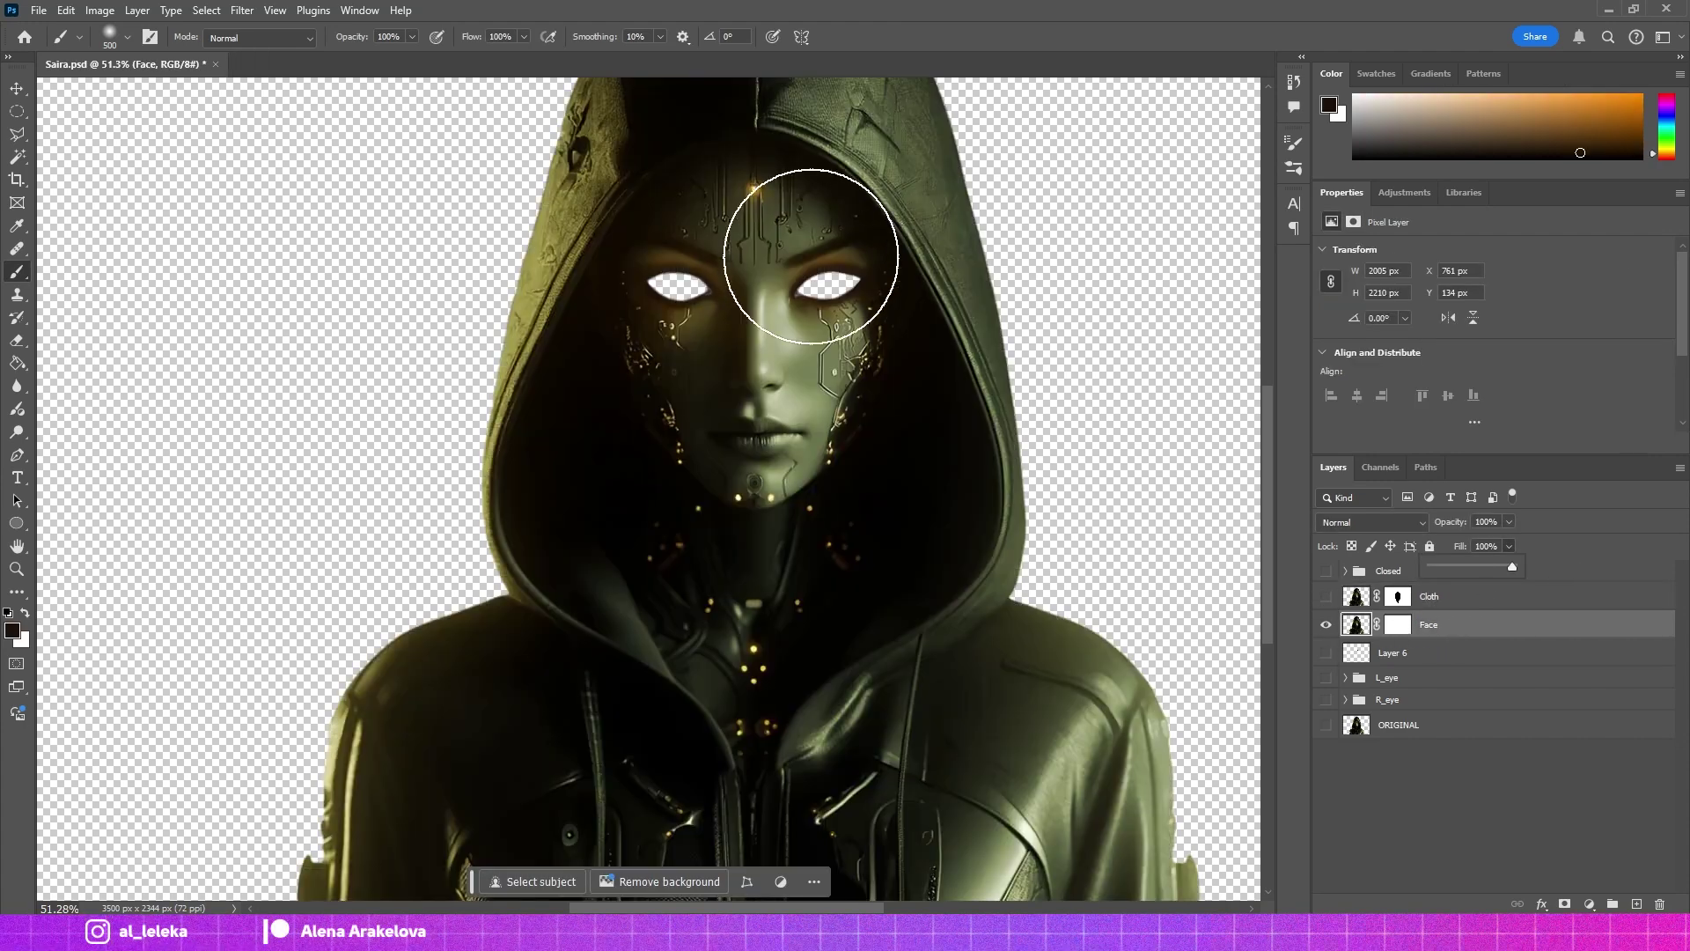
# Redraw the face path down the left cheek, up the right, closing at the forehead.
pyautogui.scroll(1, 811, 256)
pyautogui.press('p')
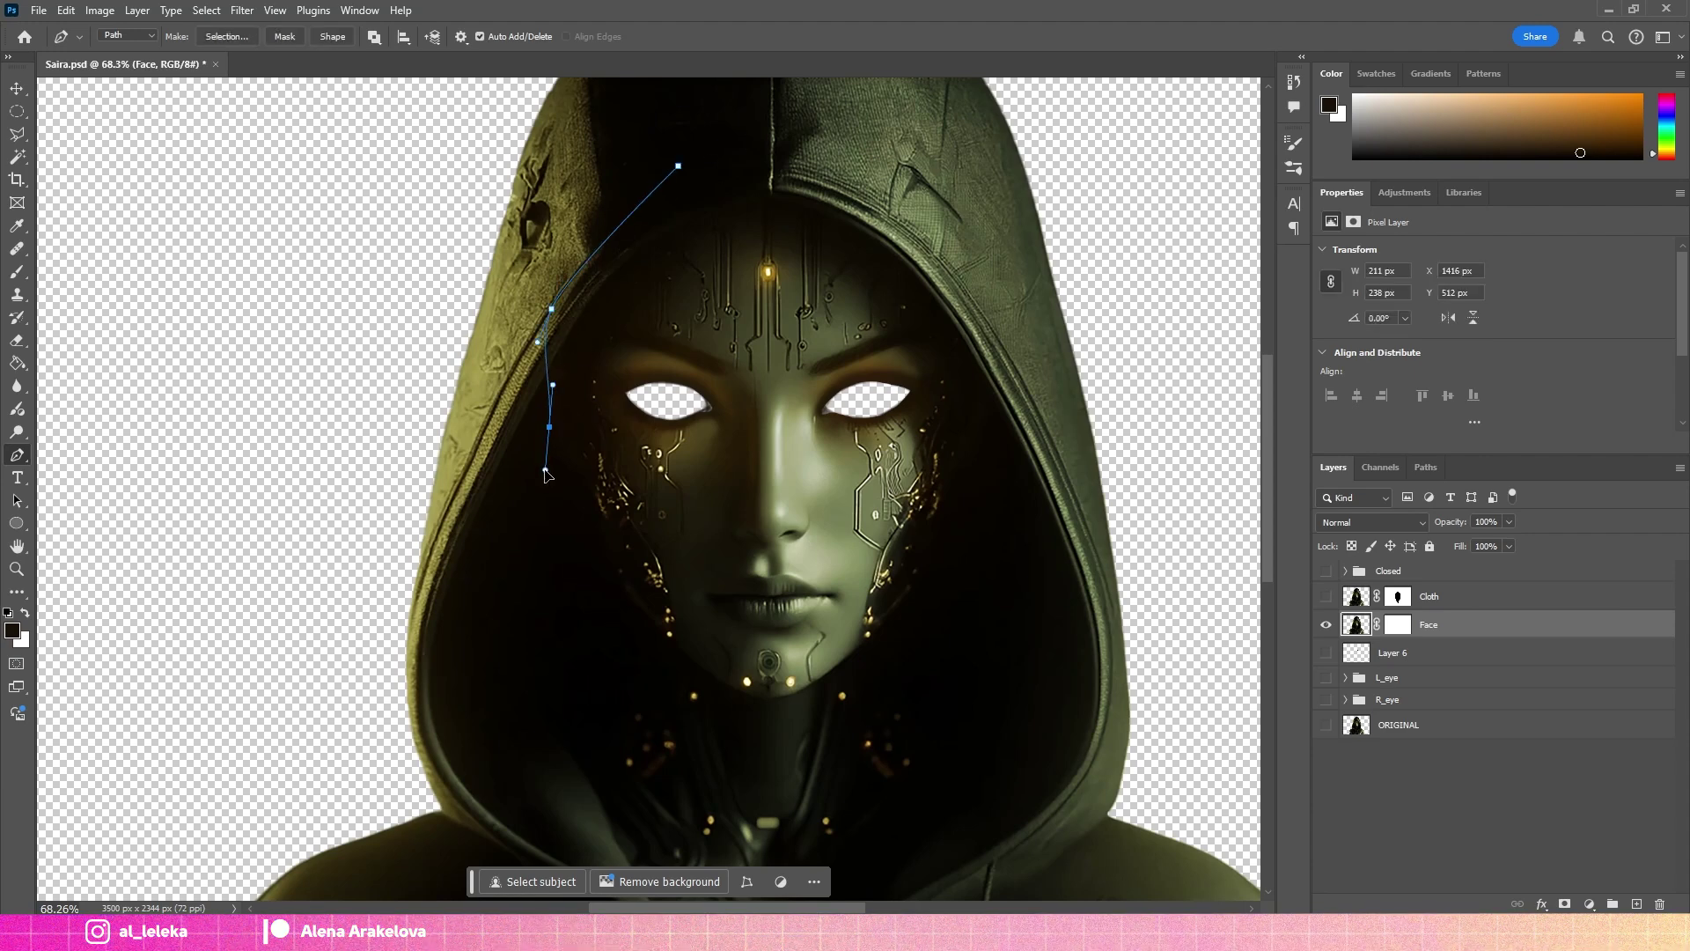
pyautogui.scroll(1, 579, 392)
pyautogui.click(774, 138)
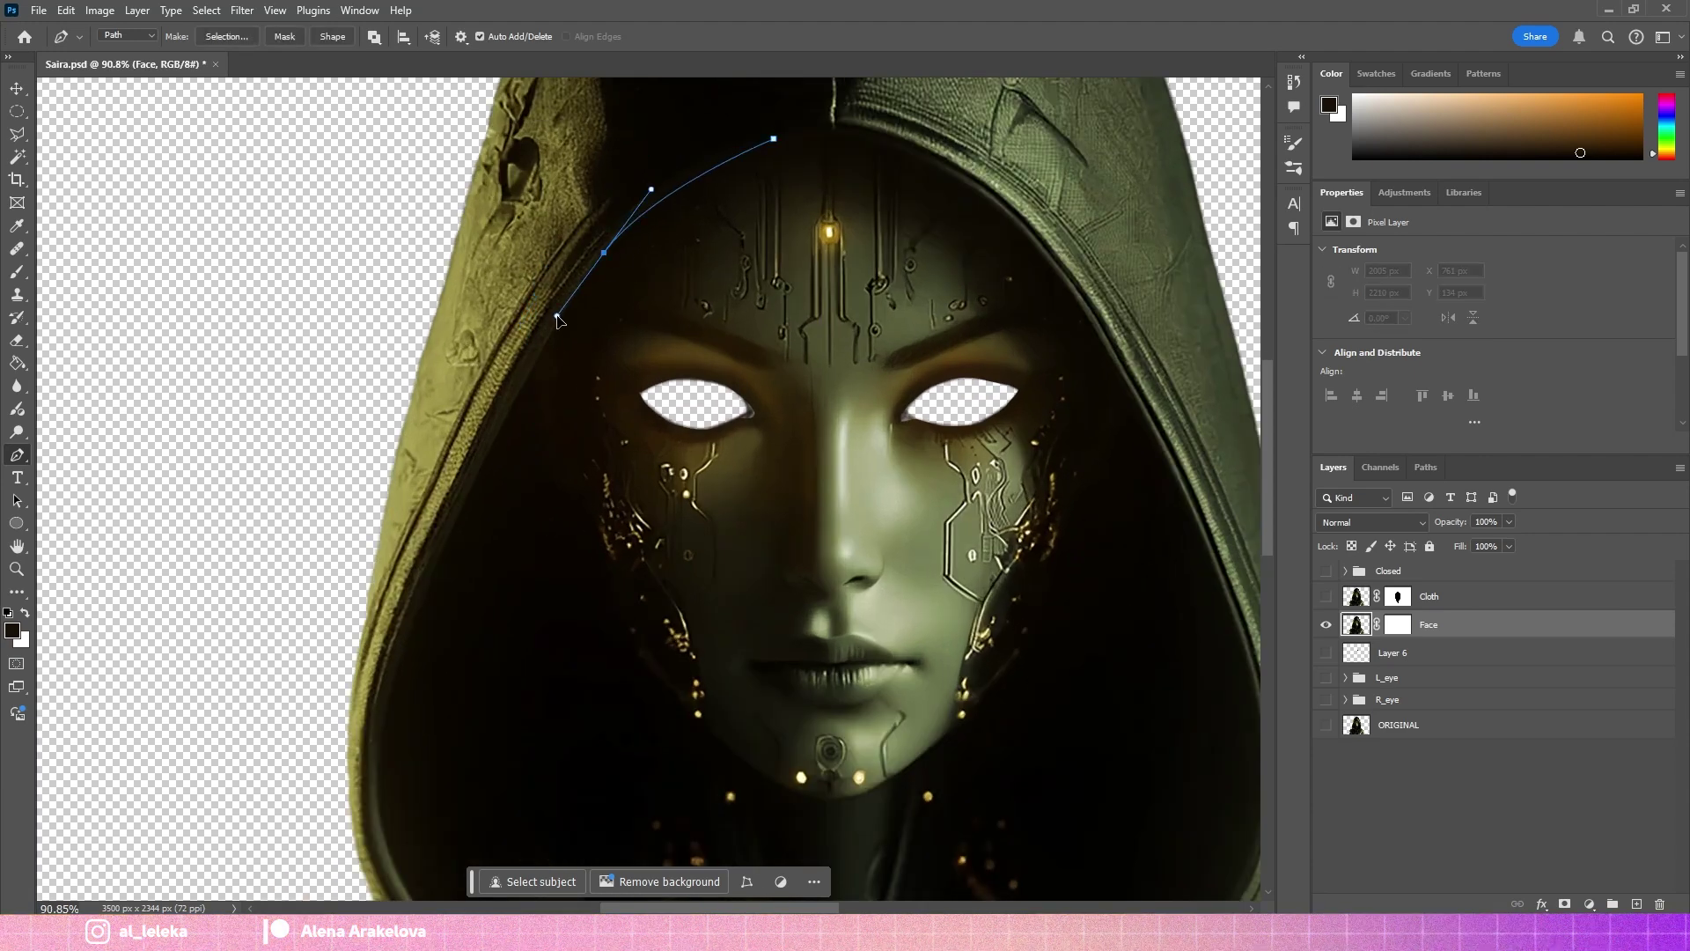
pyautogui.hotkey('ctrl', 'z')
pyautogui.hotkey('ctrl', 'z')
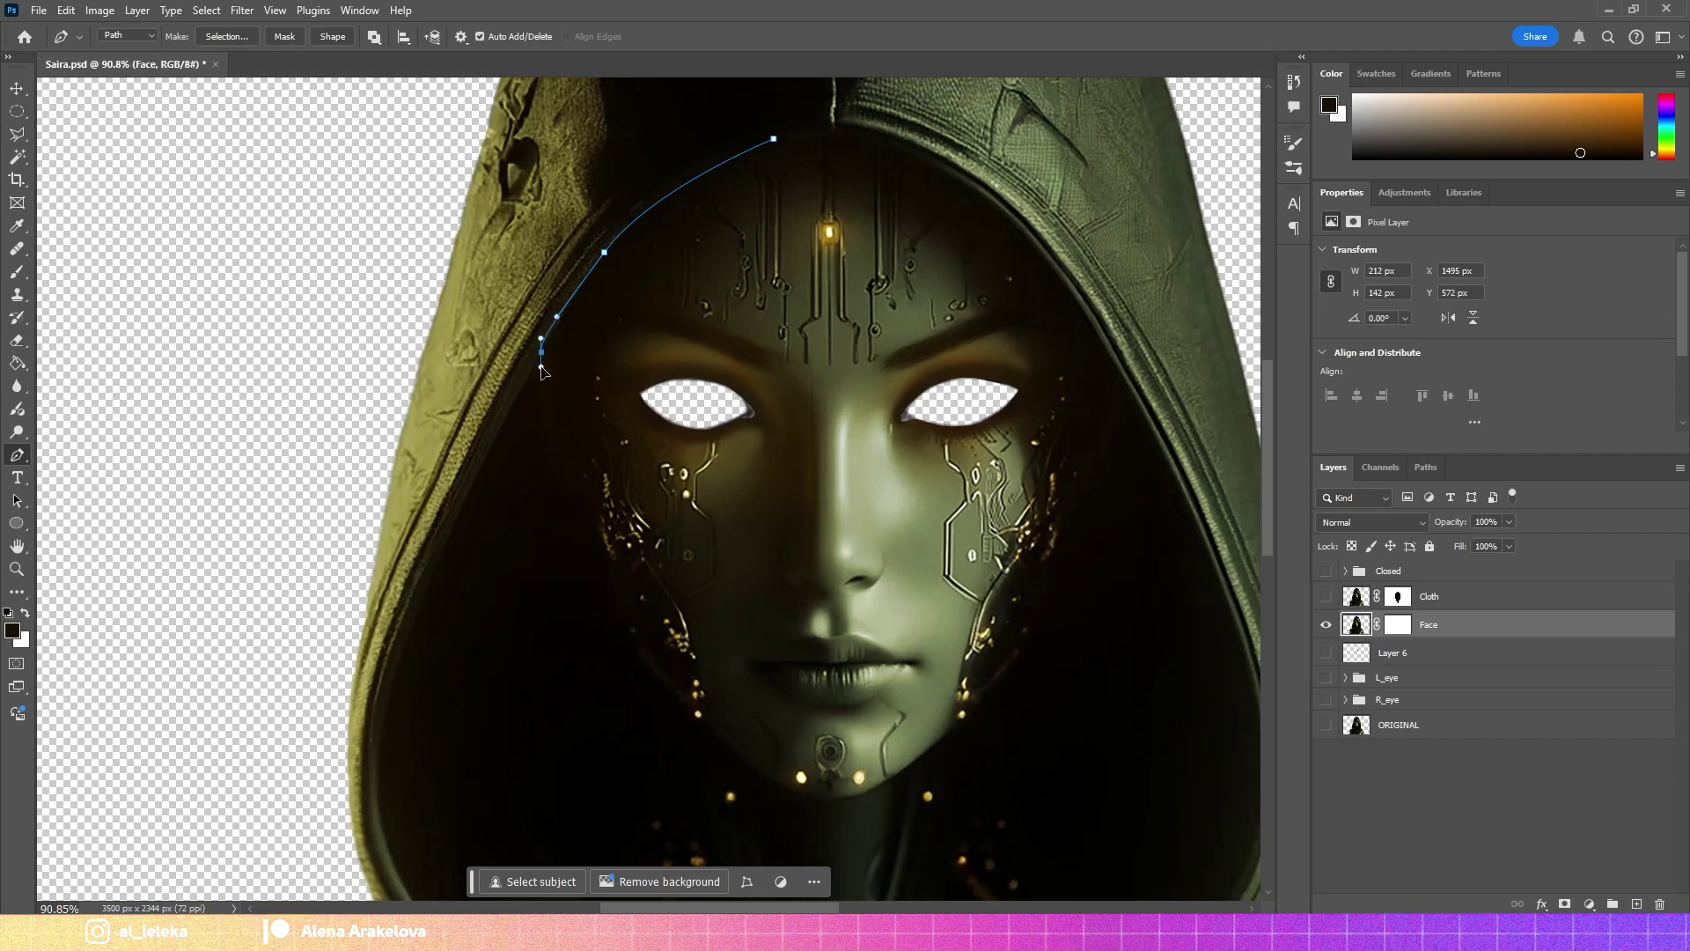
pyautogui.hotkey('ctrl', 'z')
pyautogui.moveTo(690, 717); pyautogui.dragTo(732, 755)
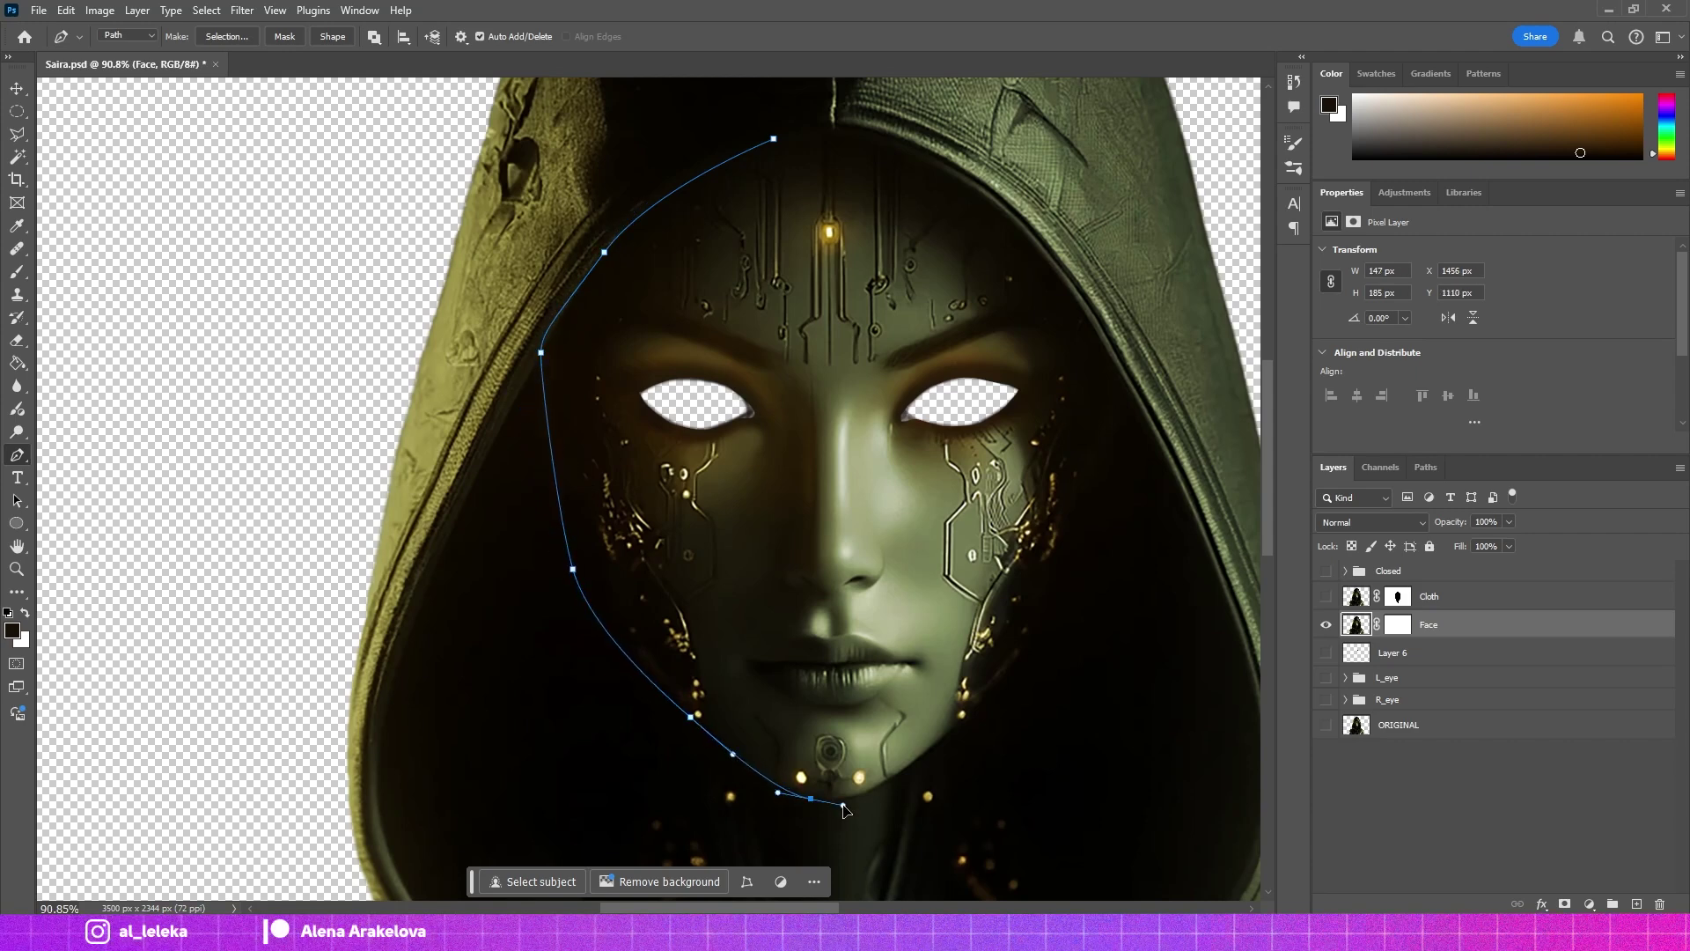
pyautogui.moveTo(1054, 622); pyautogui.dragTo(1071, 593)
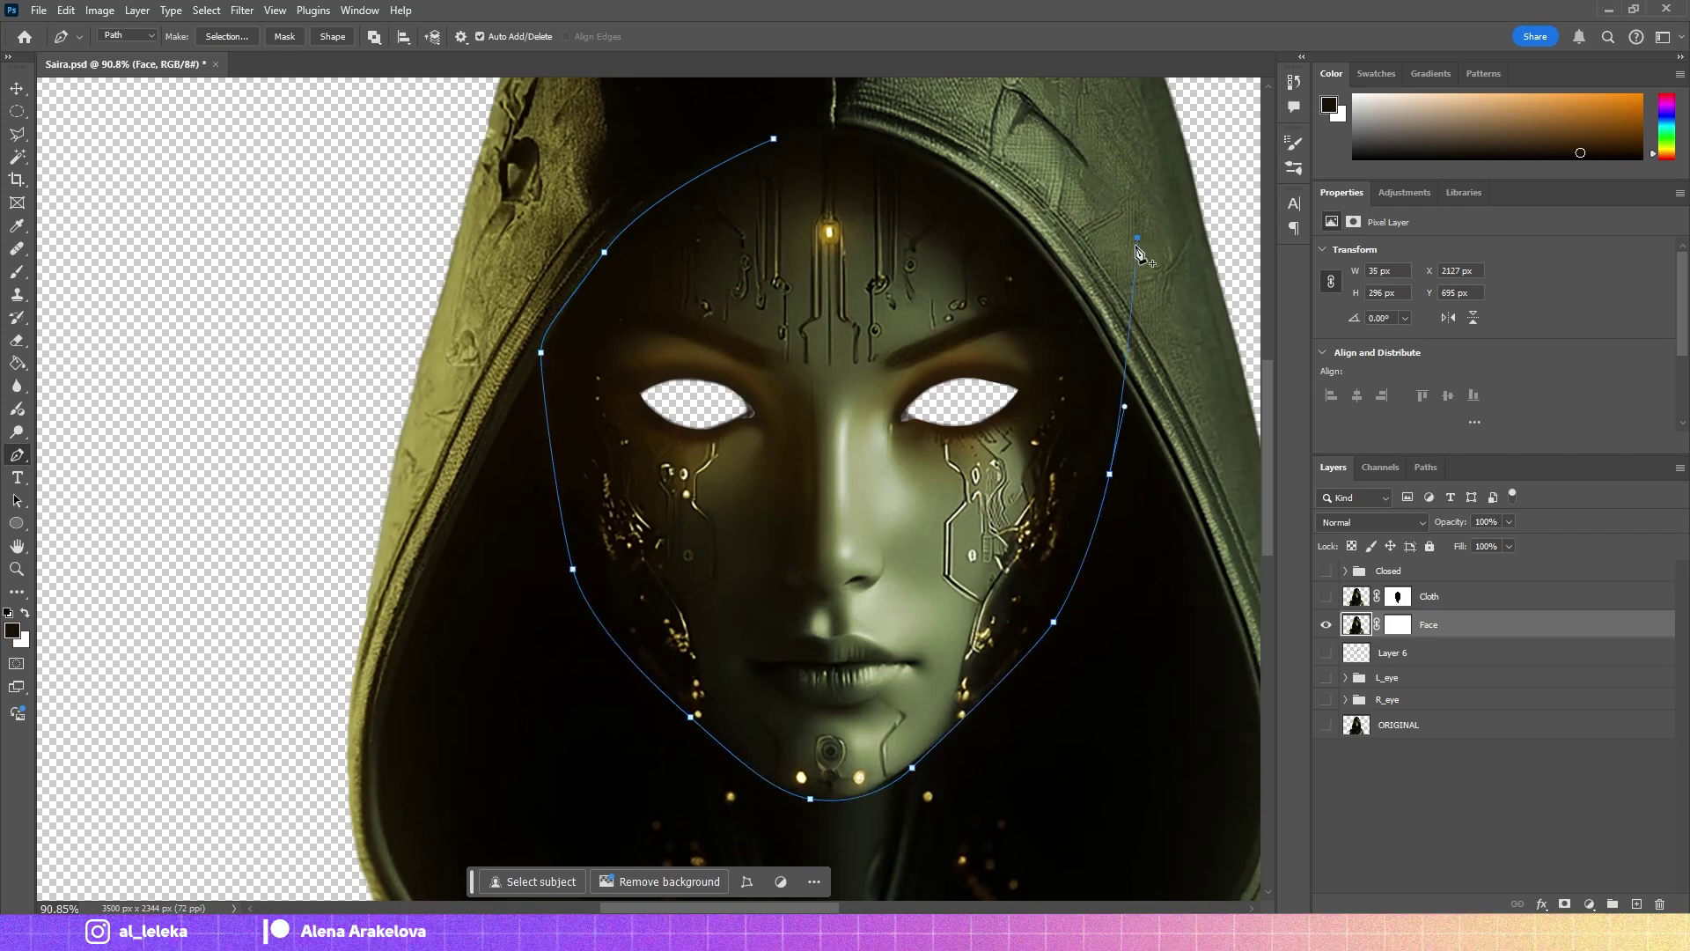
pyautogui.moveTo(1136, 248); pyautogui.dragTo(1124, 368)
pyautogui.click(775, 141)
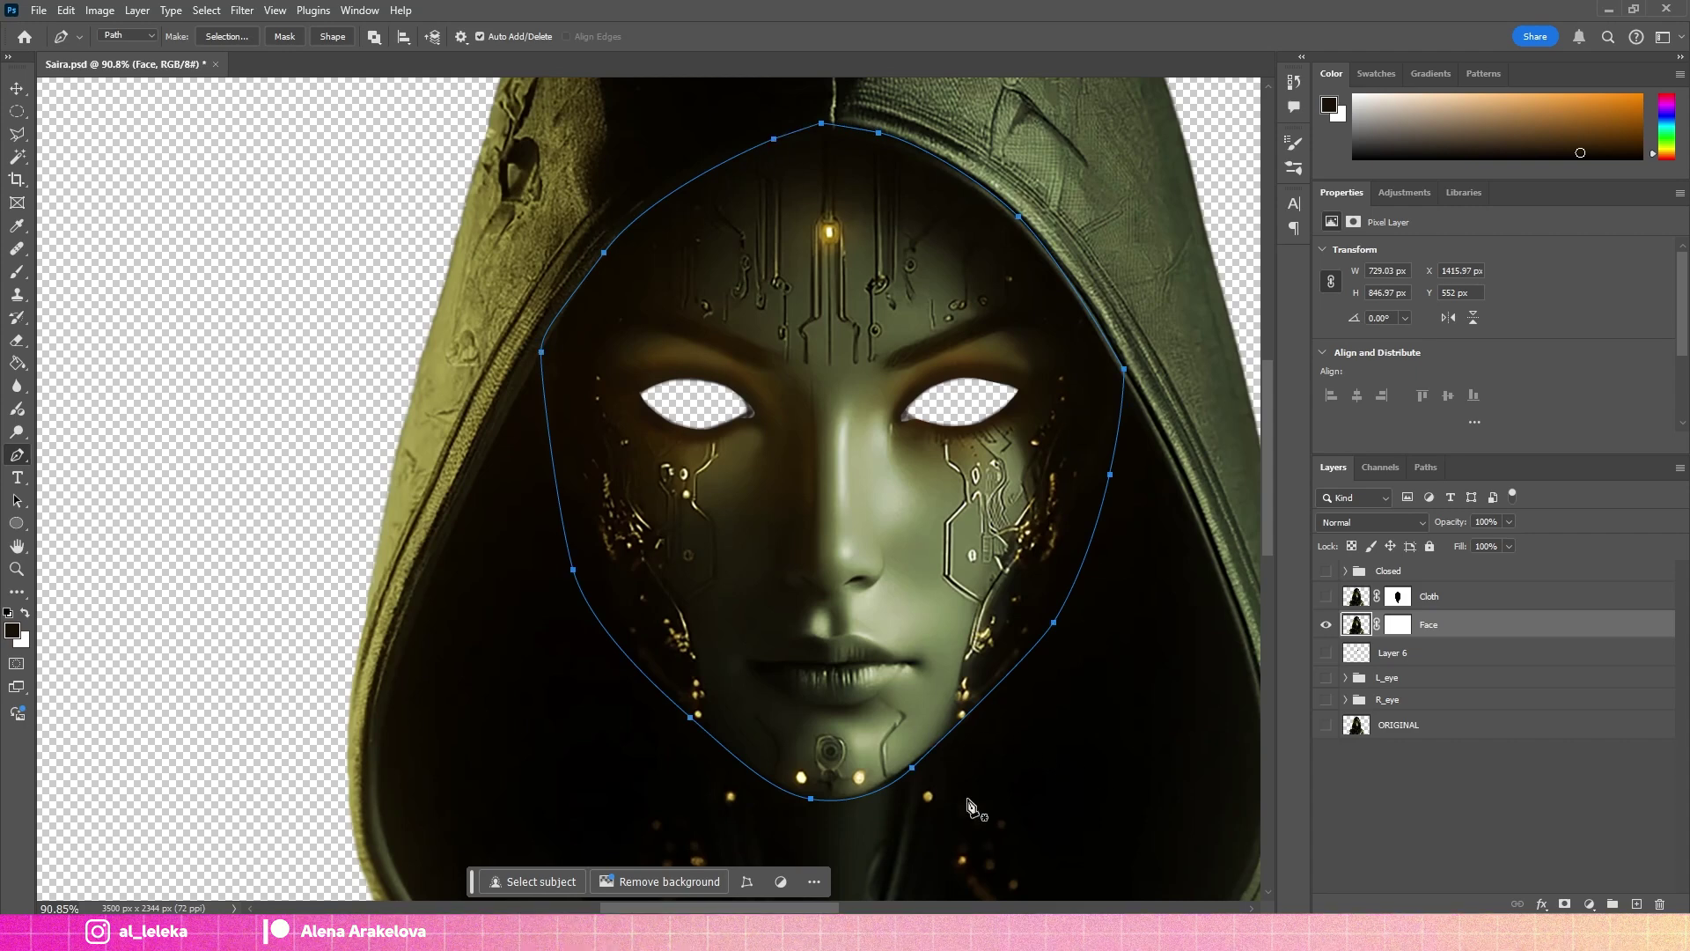
pyautogui.press('v')
pyautogui.scroll(5, 803, 791)
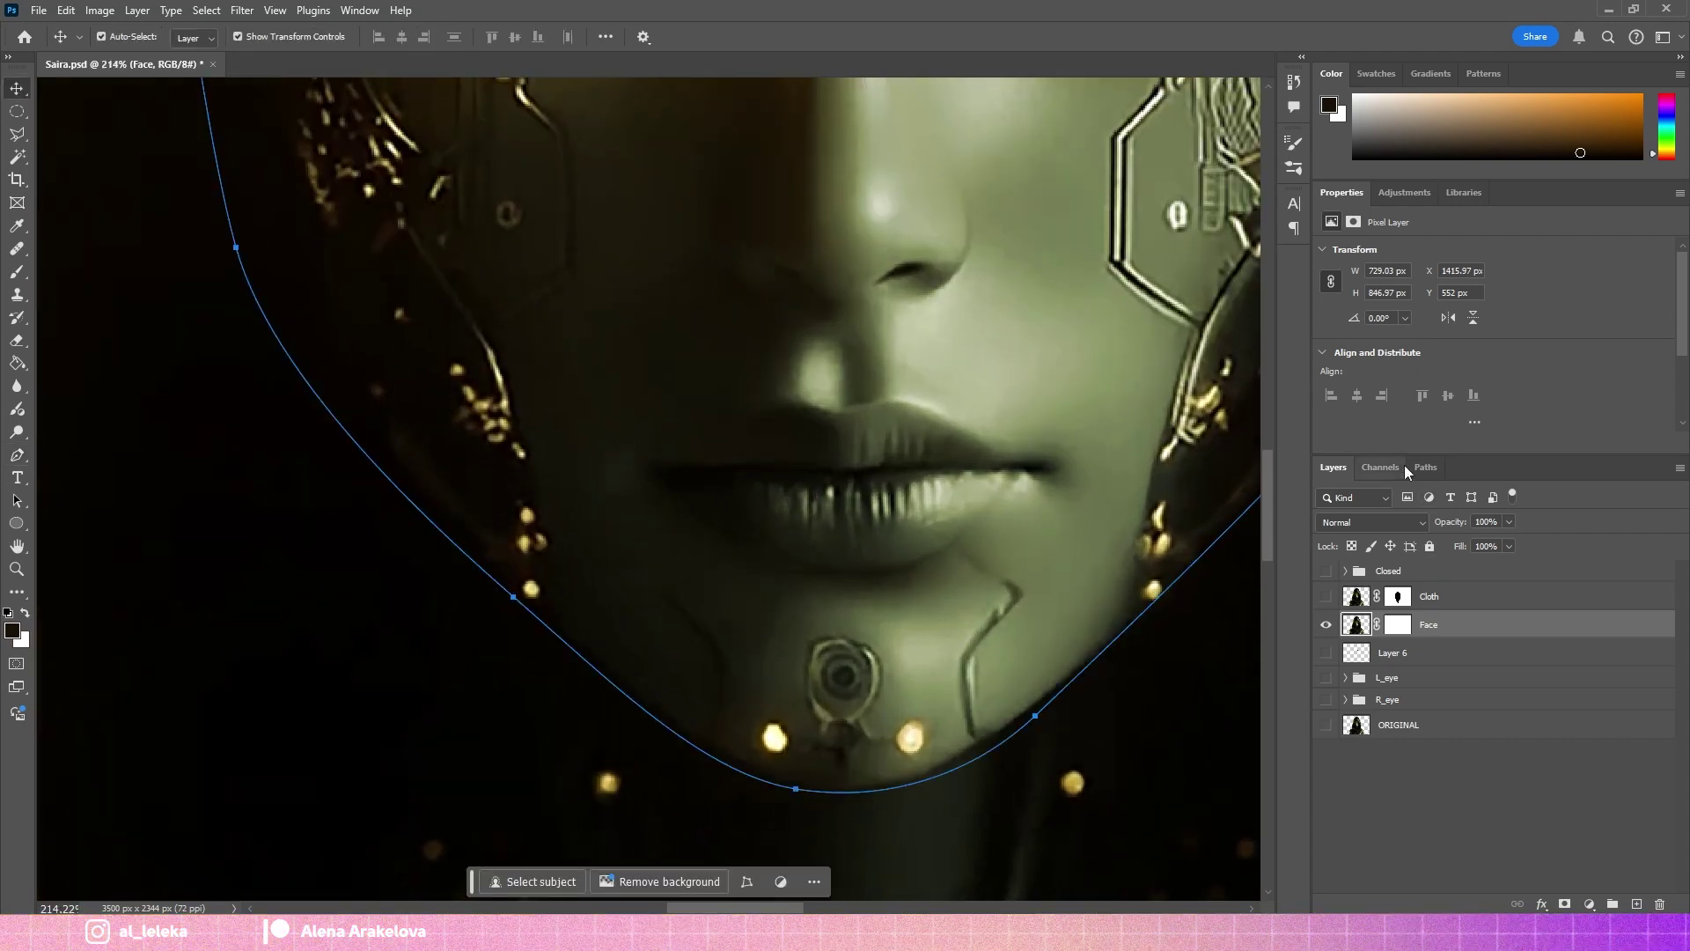
# Load the face outline Work Path as a selection and feather it.
pyautogui.click(1426, 467)
pyautogui.click(1380, 498)
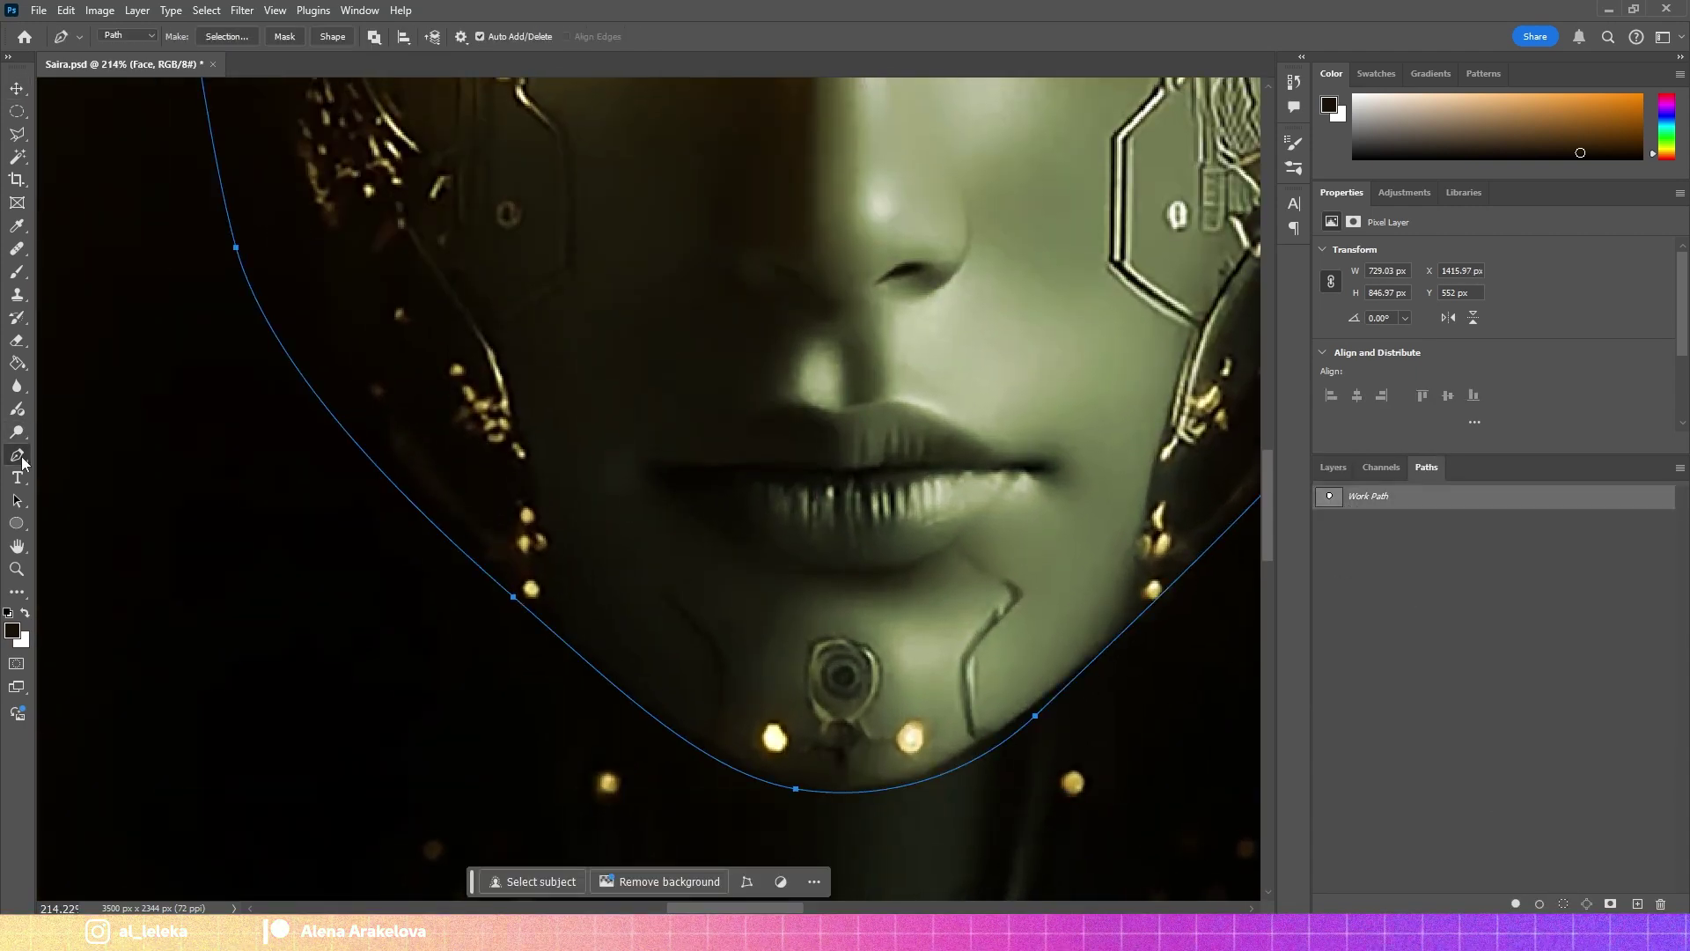
pyautogui.doubleClick(1340, 498)
pyautogui.press('Escape')
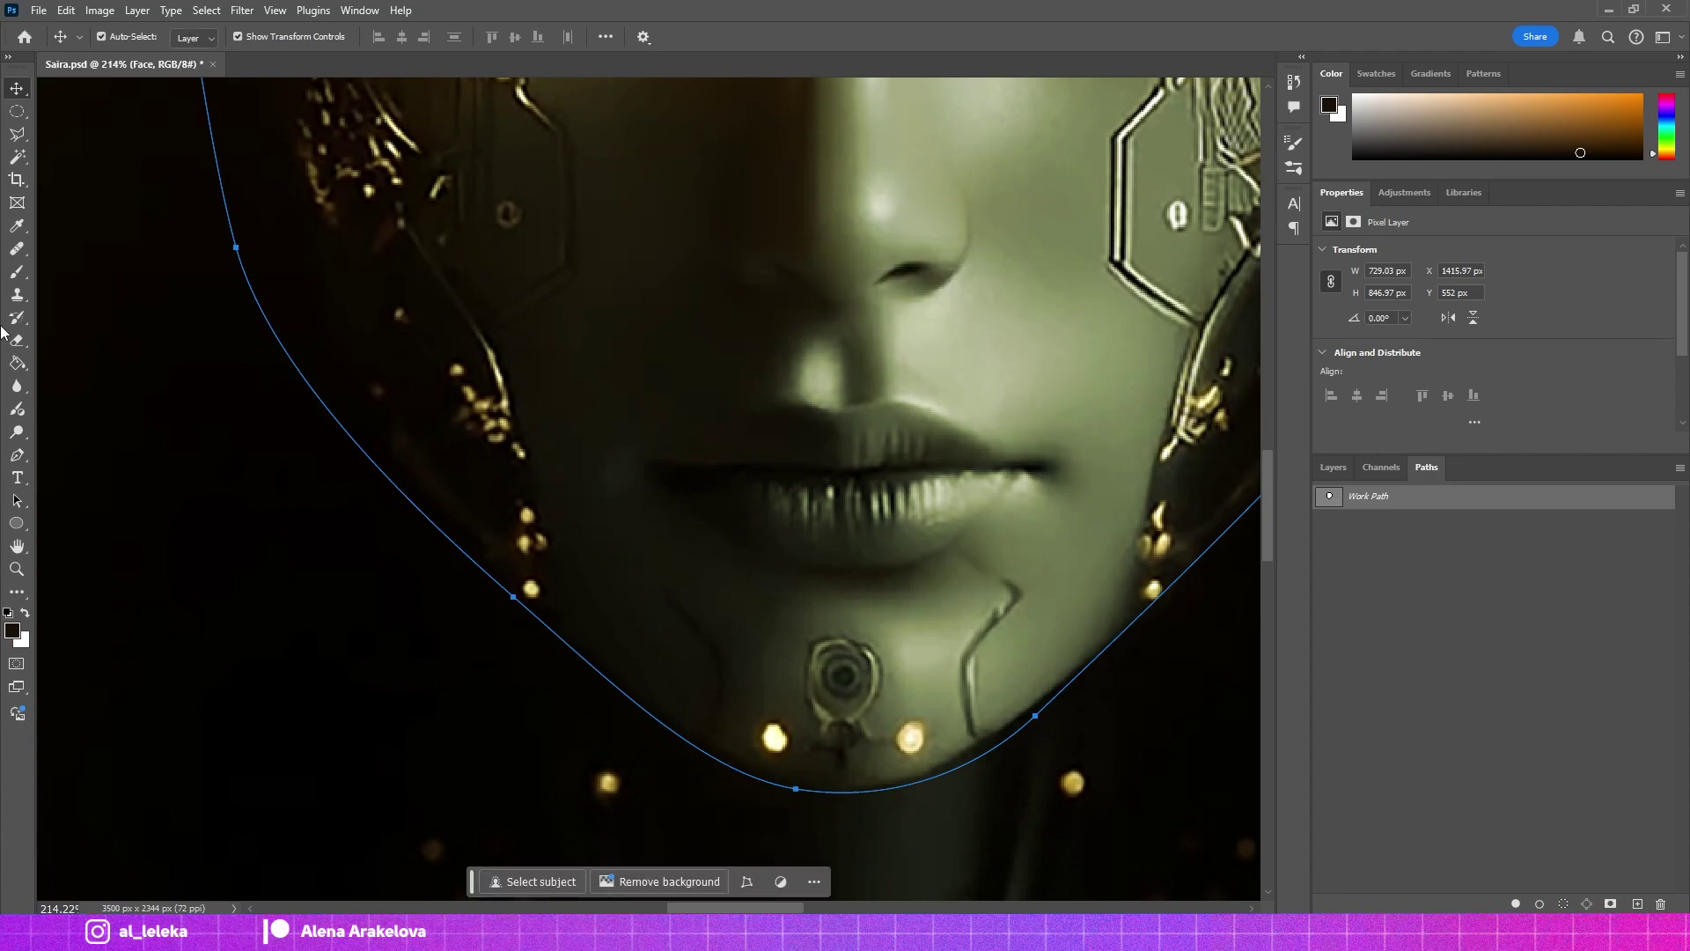
pyautogui.hotkey('ctrl', 'Return')
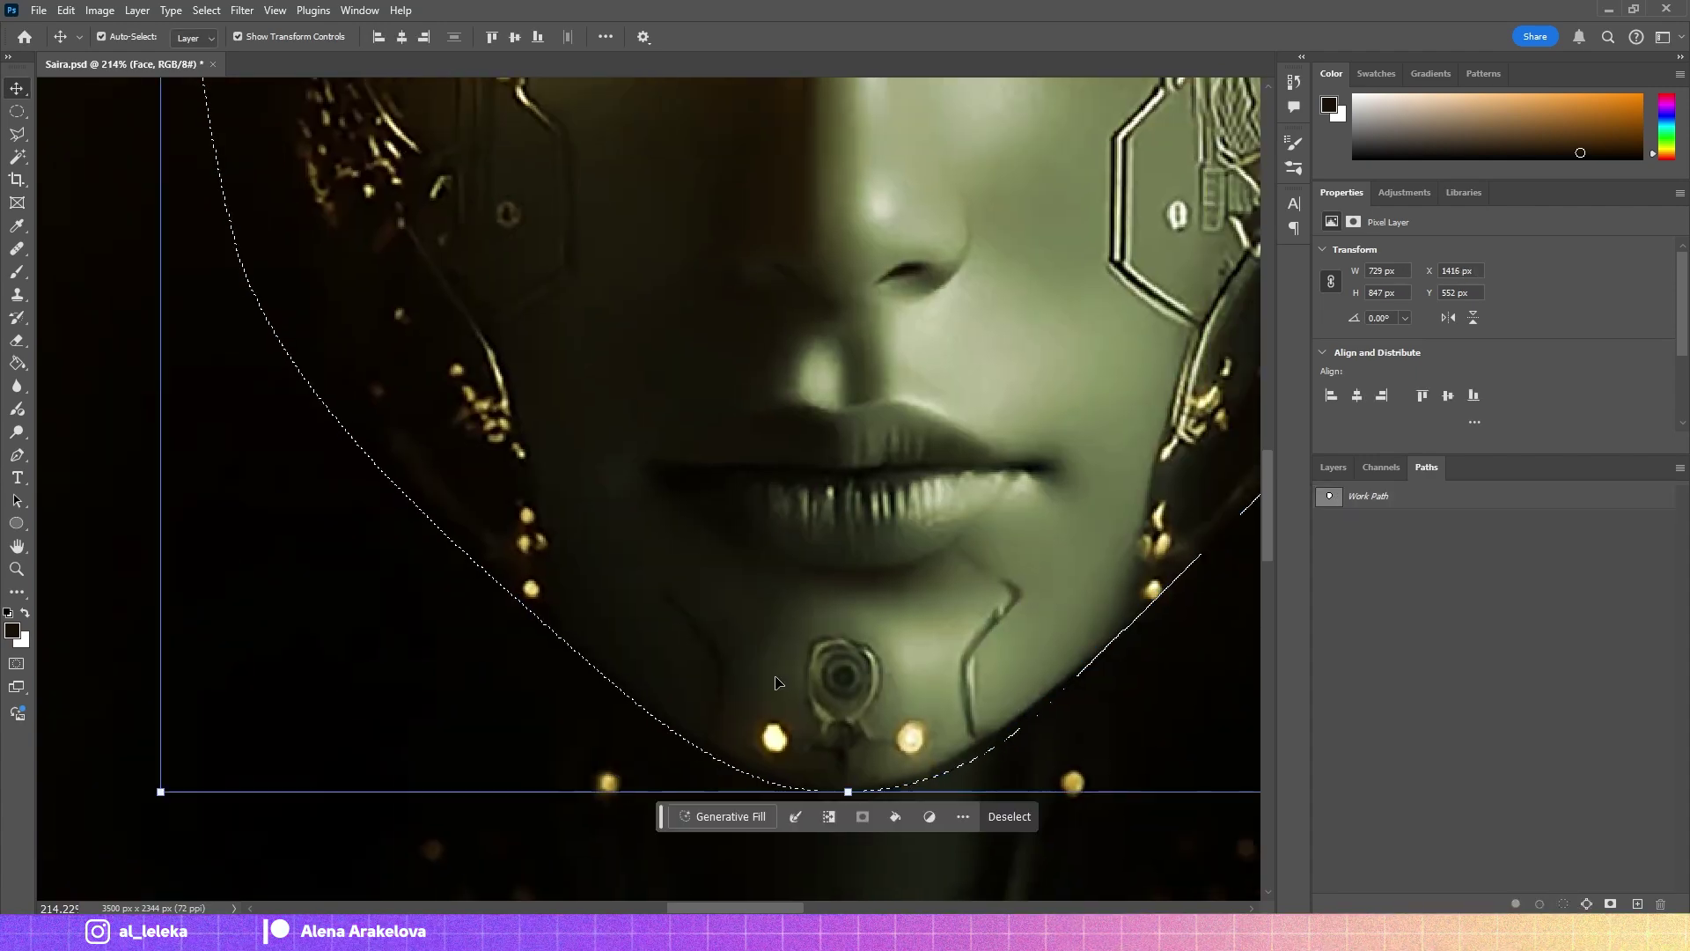
pyautogui.scroll(-1, 777, 682)
pyautogui.click(242, 10)
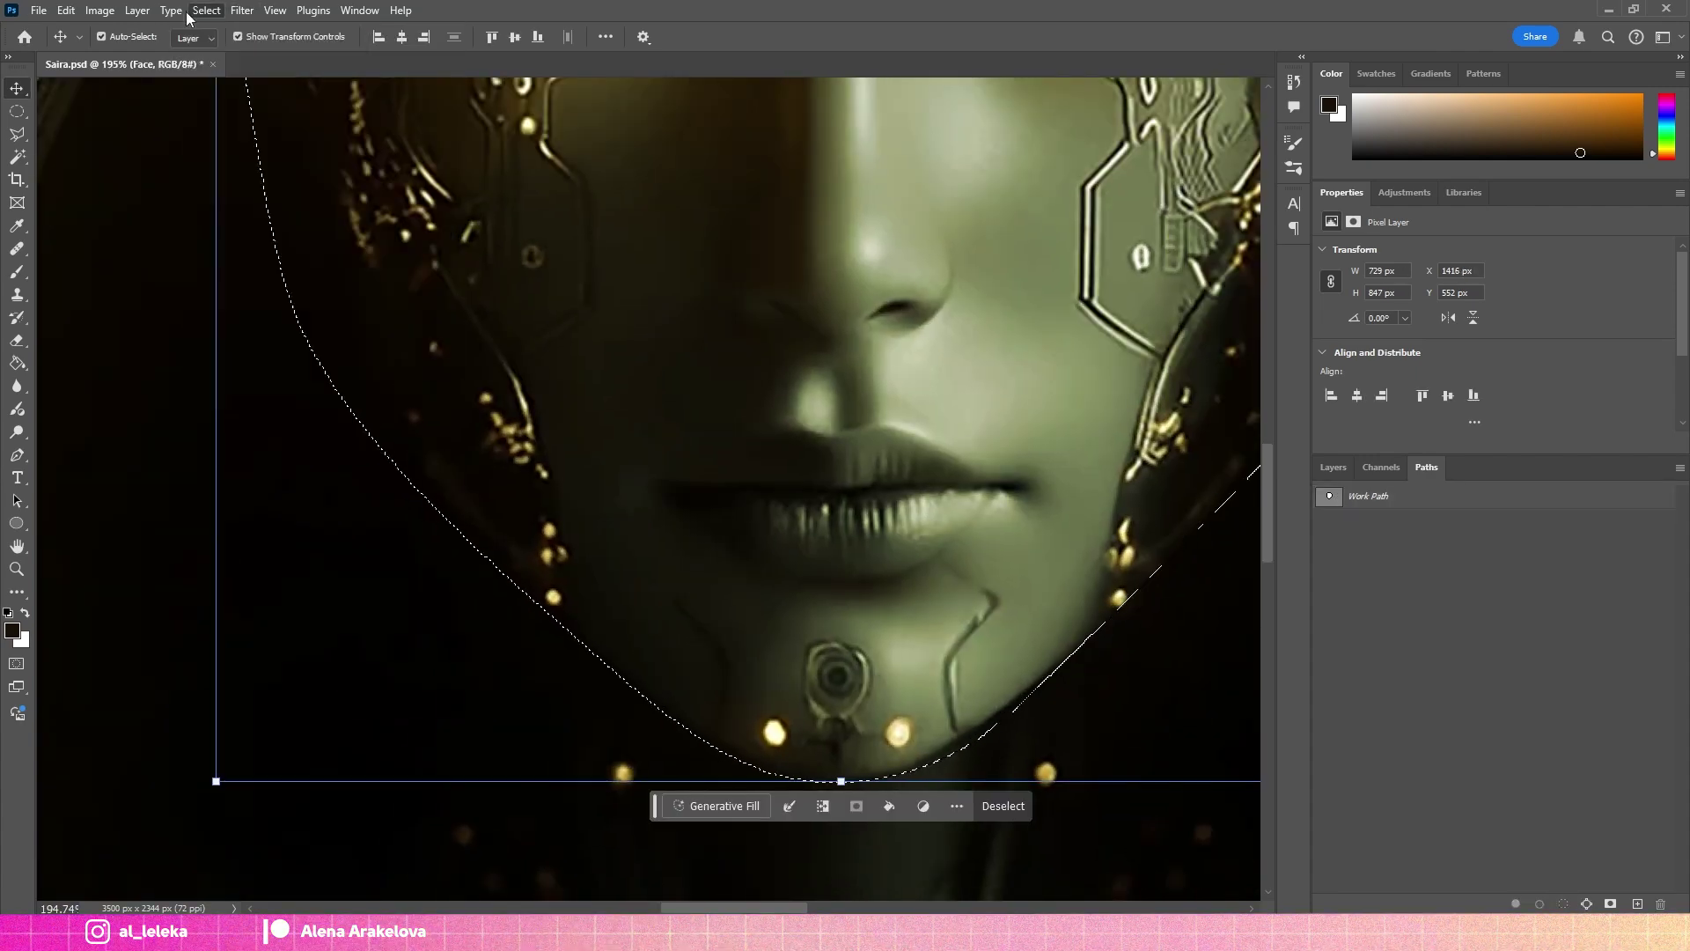
pyautogui.click(206, 10)
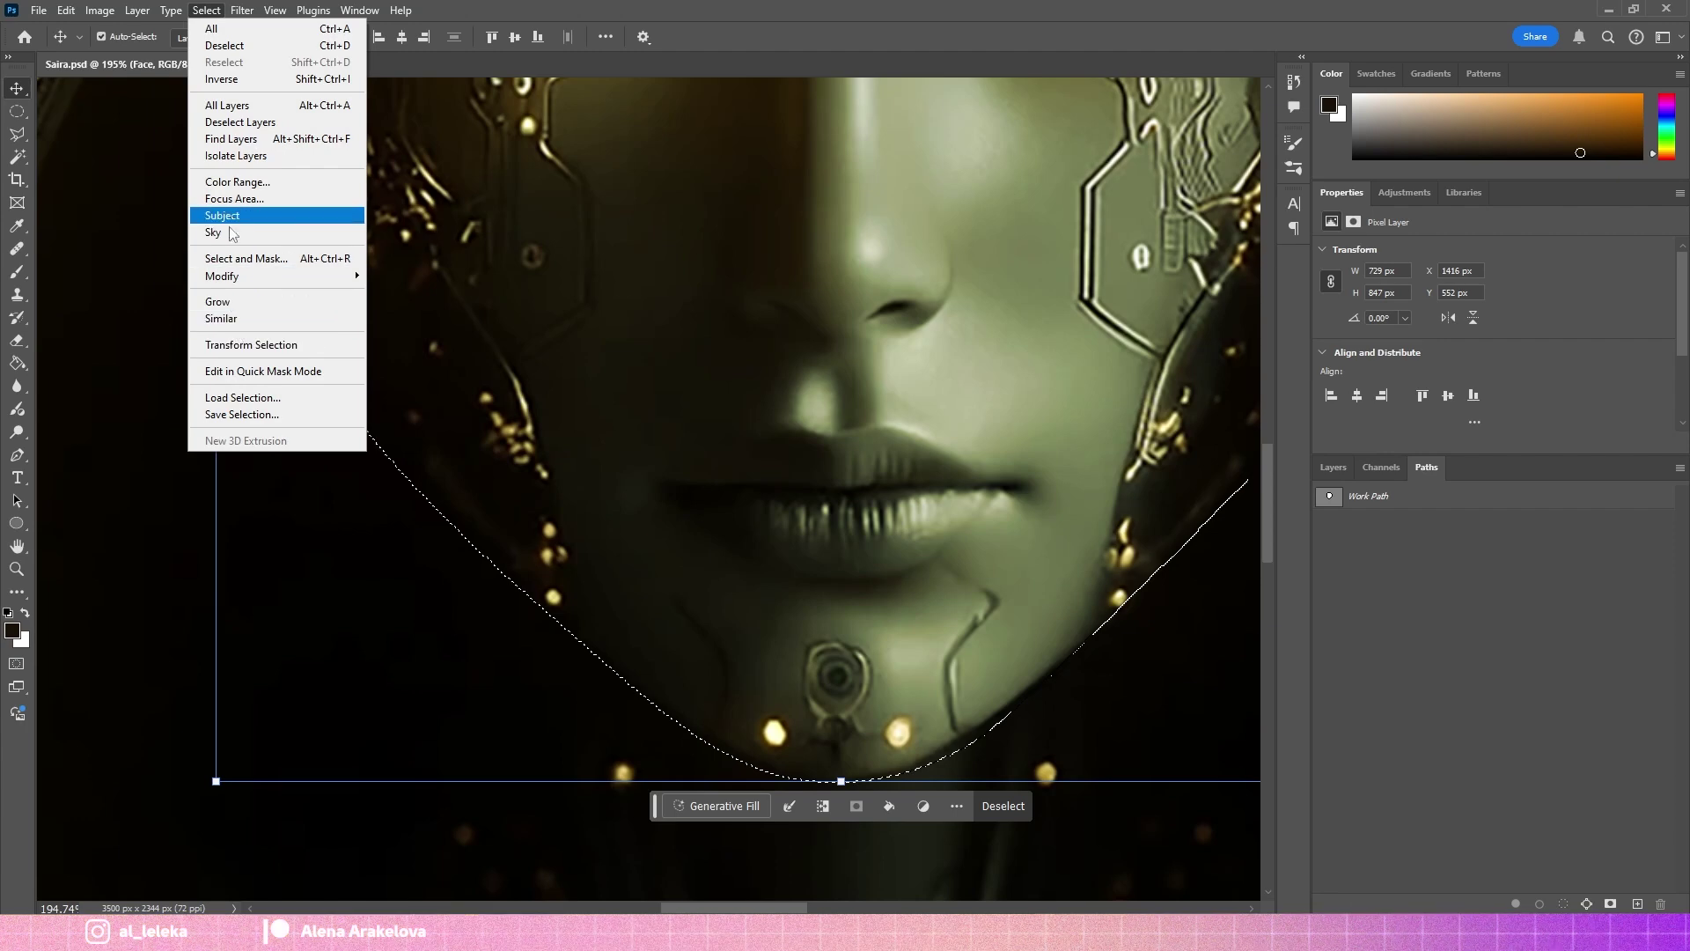
pyautogui.click(414, 343)
pyautogui.press('Return')
# Restrict the Face layer's mask to the feathered face selection.
pyautogui.click(1331, 466)
pyautogui.click(1398, 624)
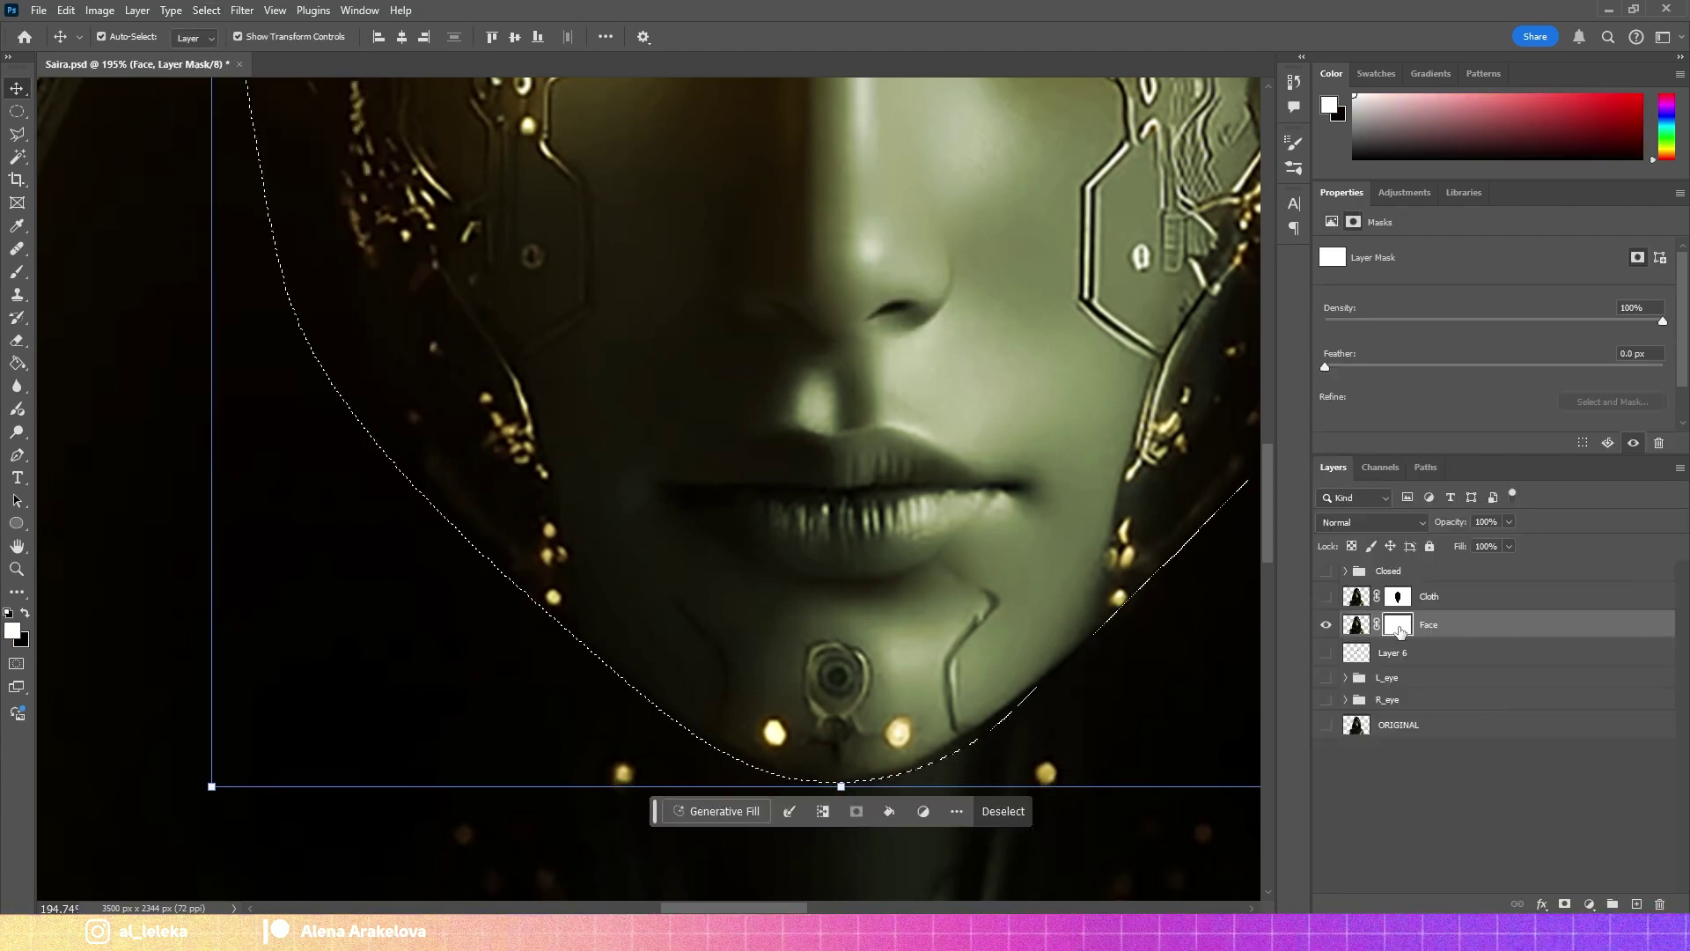
pyautogui.scroll(-5, 845, 478)
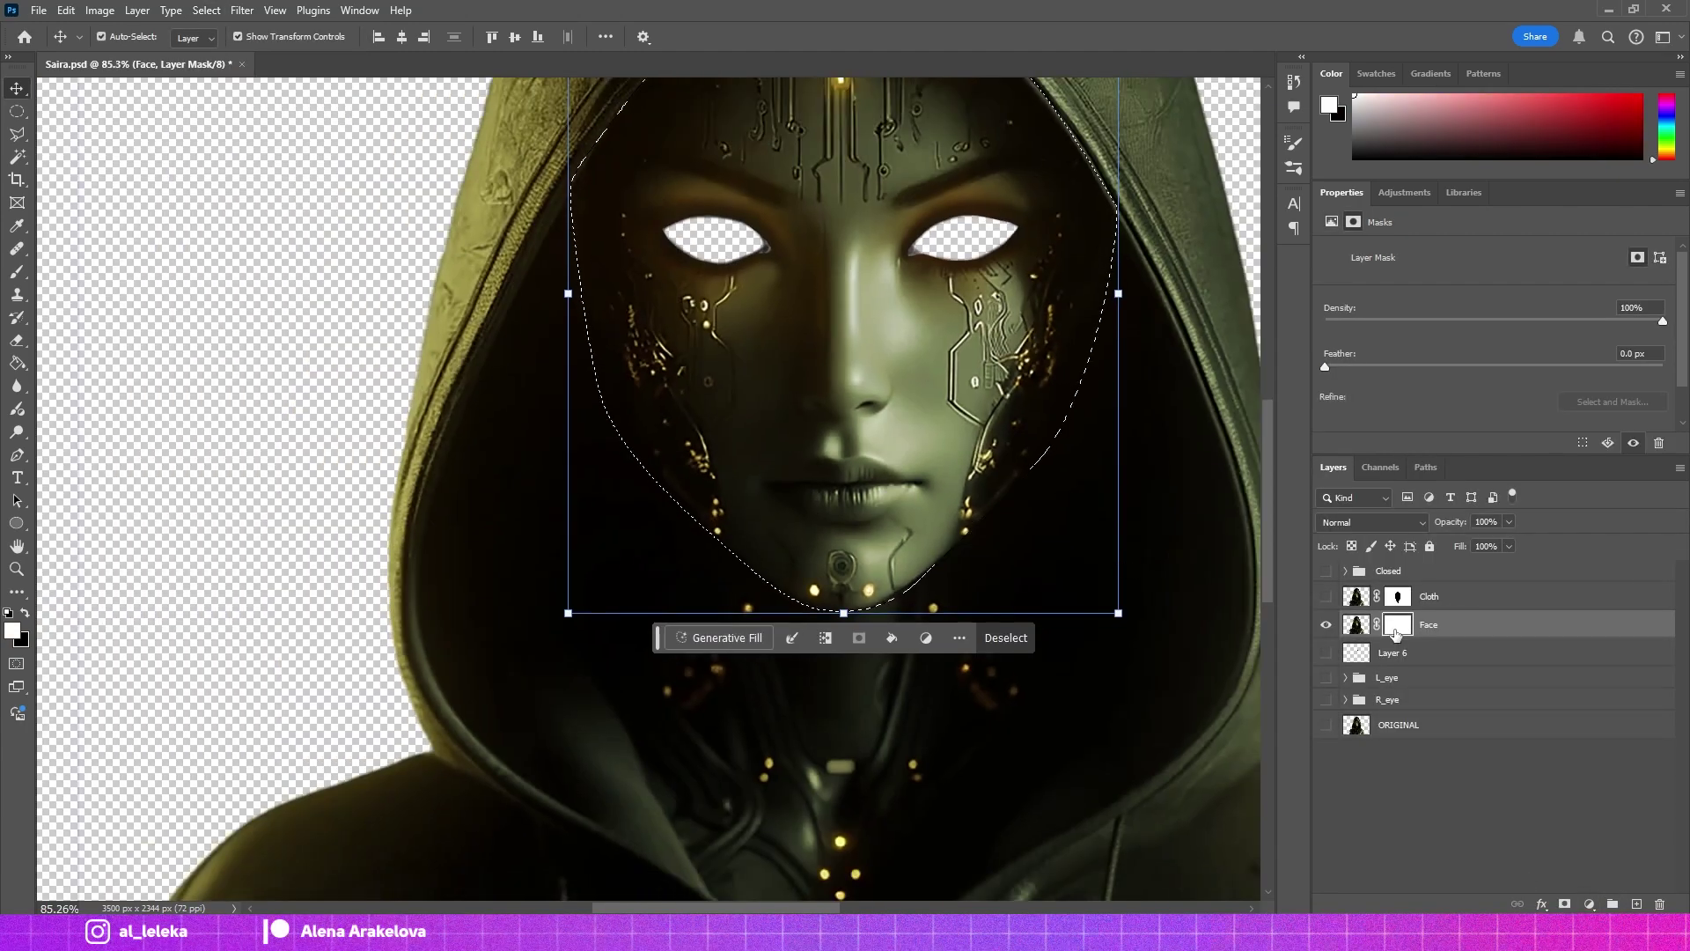
pyautogui.rightClick(1396, 633)
pyautogui.click(1453, 704)
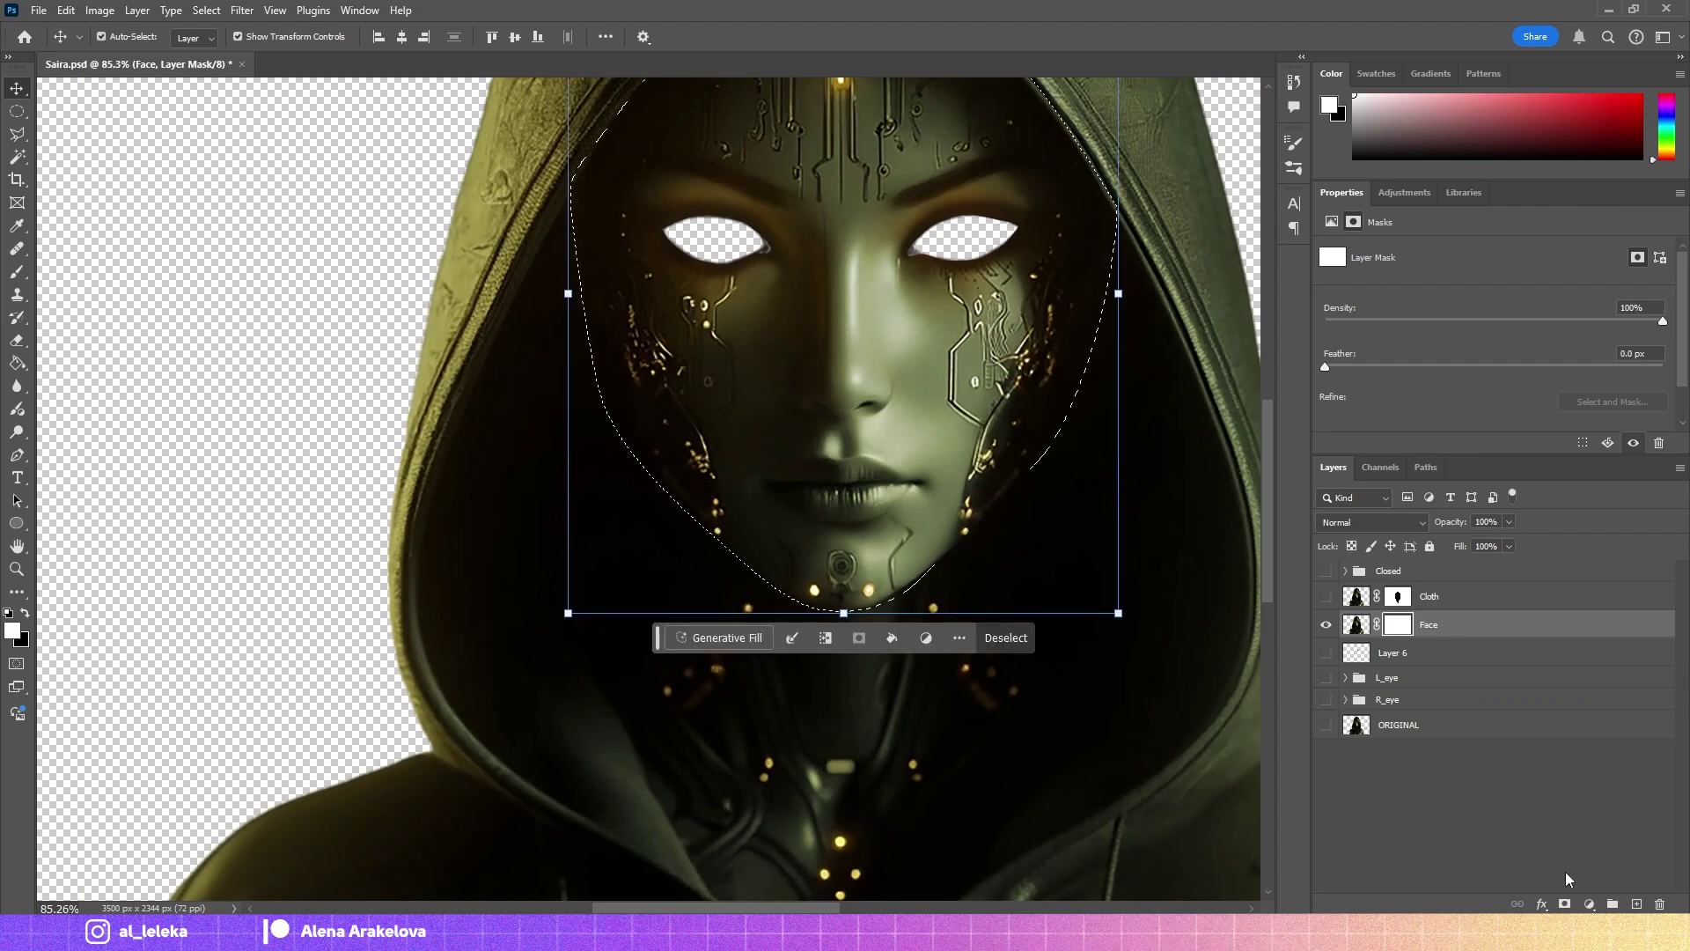
pyautogui.rightClick(1398, 624)
pyautogui.click(1453, 679)
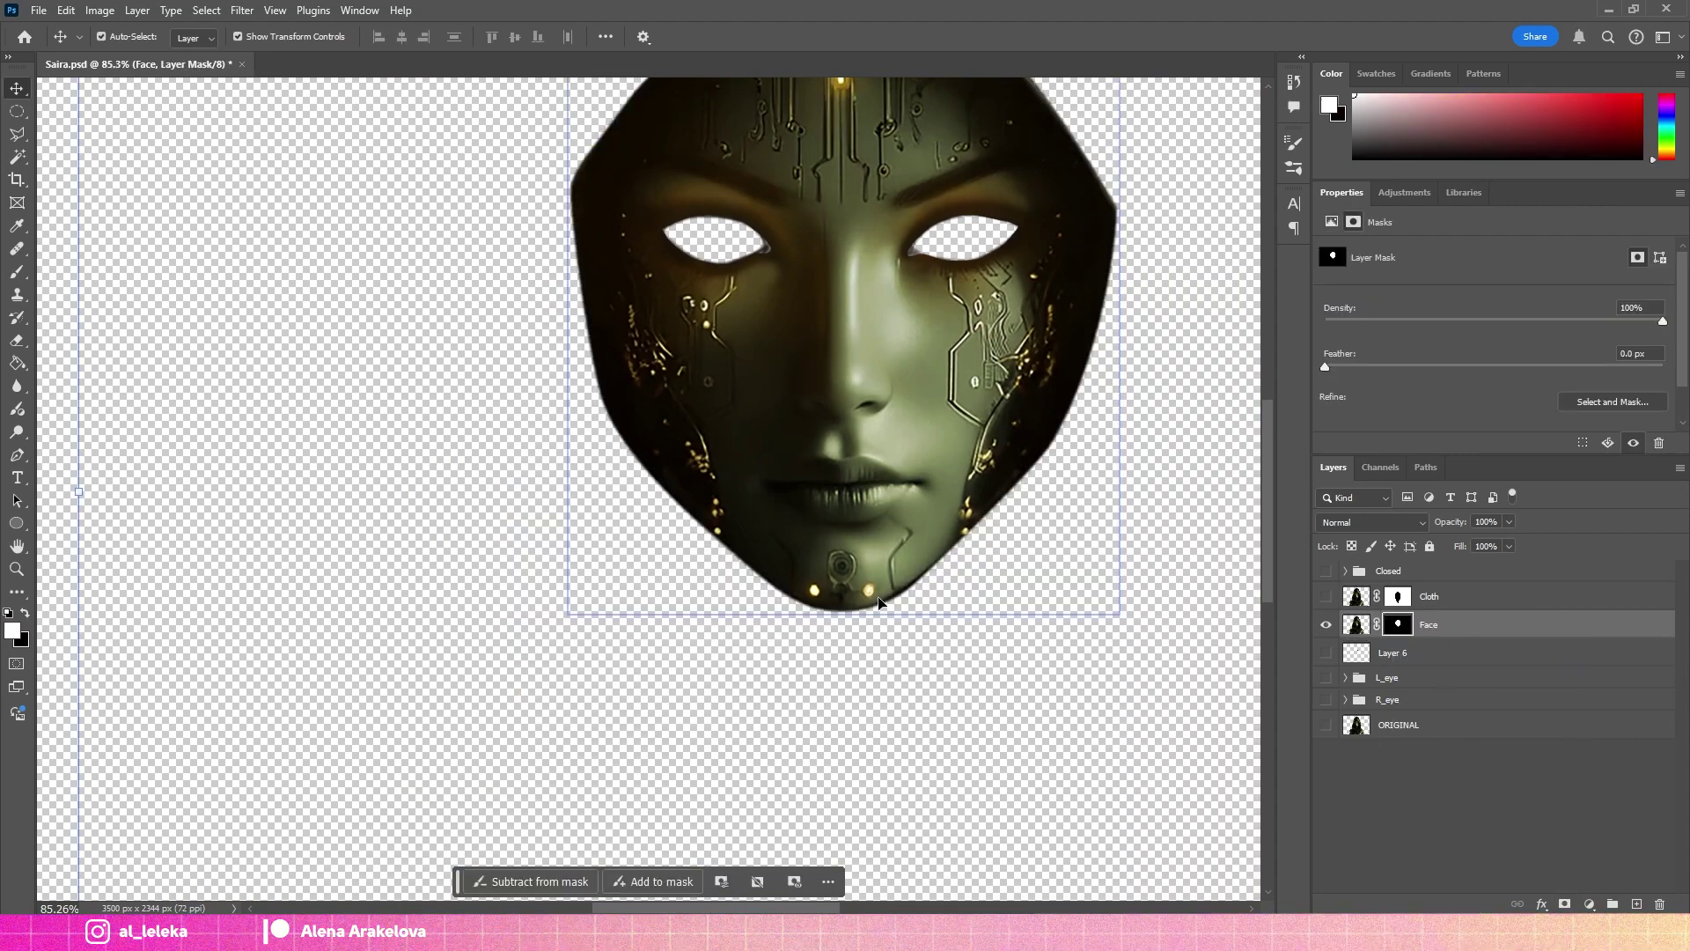
pyautogui.scroll(-1, 878, 603)
pyautogui.press('b')
pyautogui.scroll(1, 905, 415)
# Apply the Face layer's mask permanently to its pixels.
pyautogui.scroll(2, 645, 388)
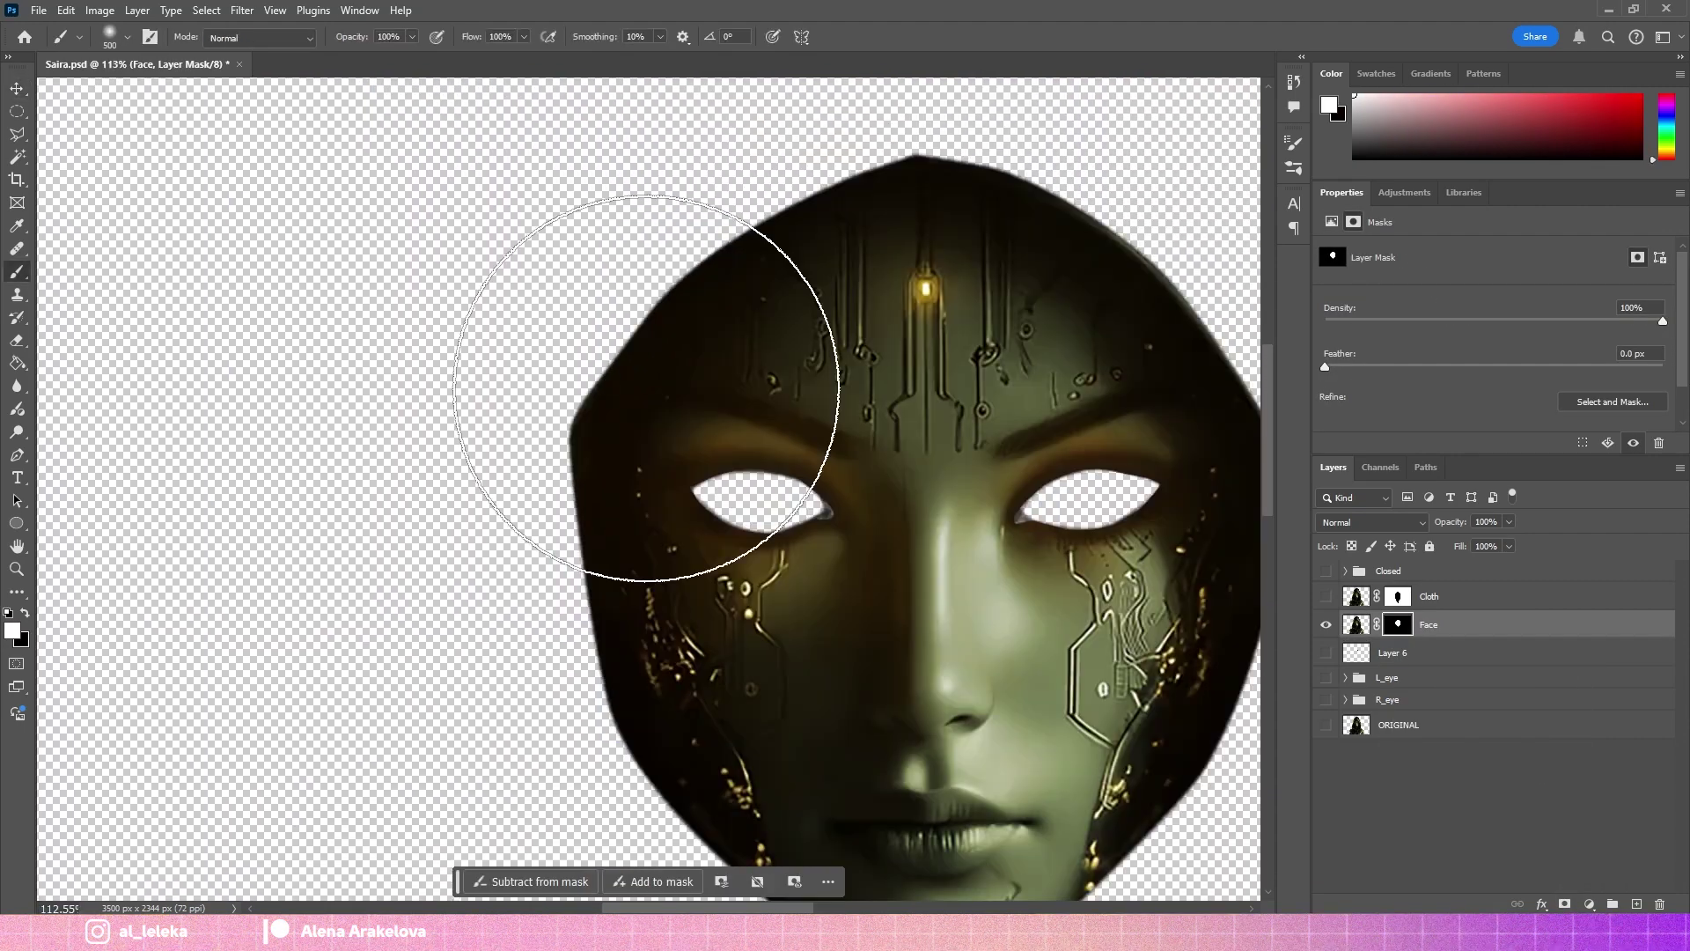
pyautogui.press('[')
pyautogui.press('[')
pyautogui.press('[')
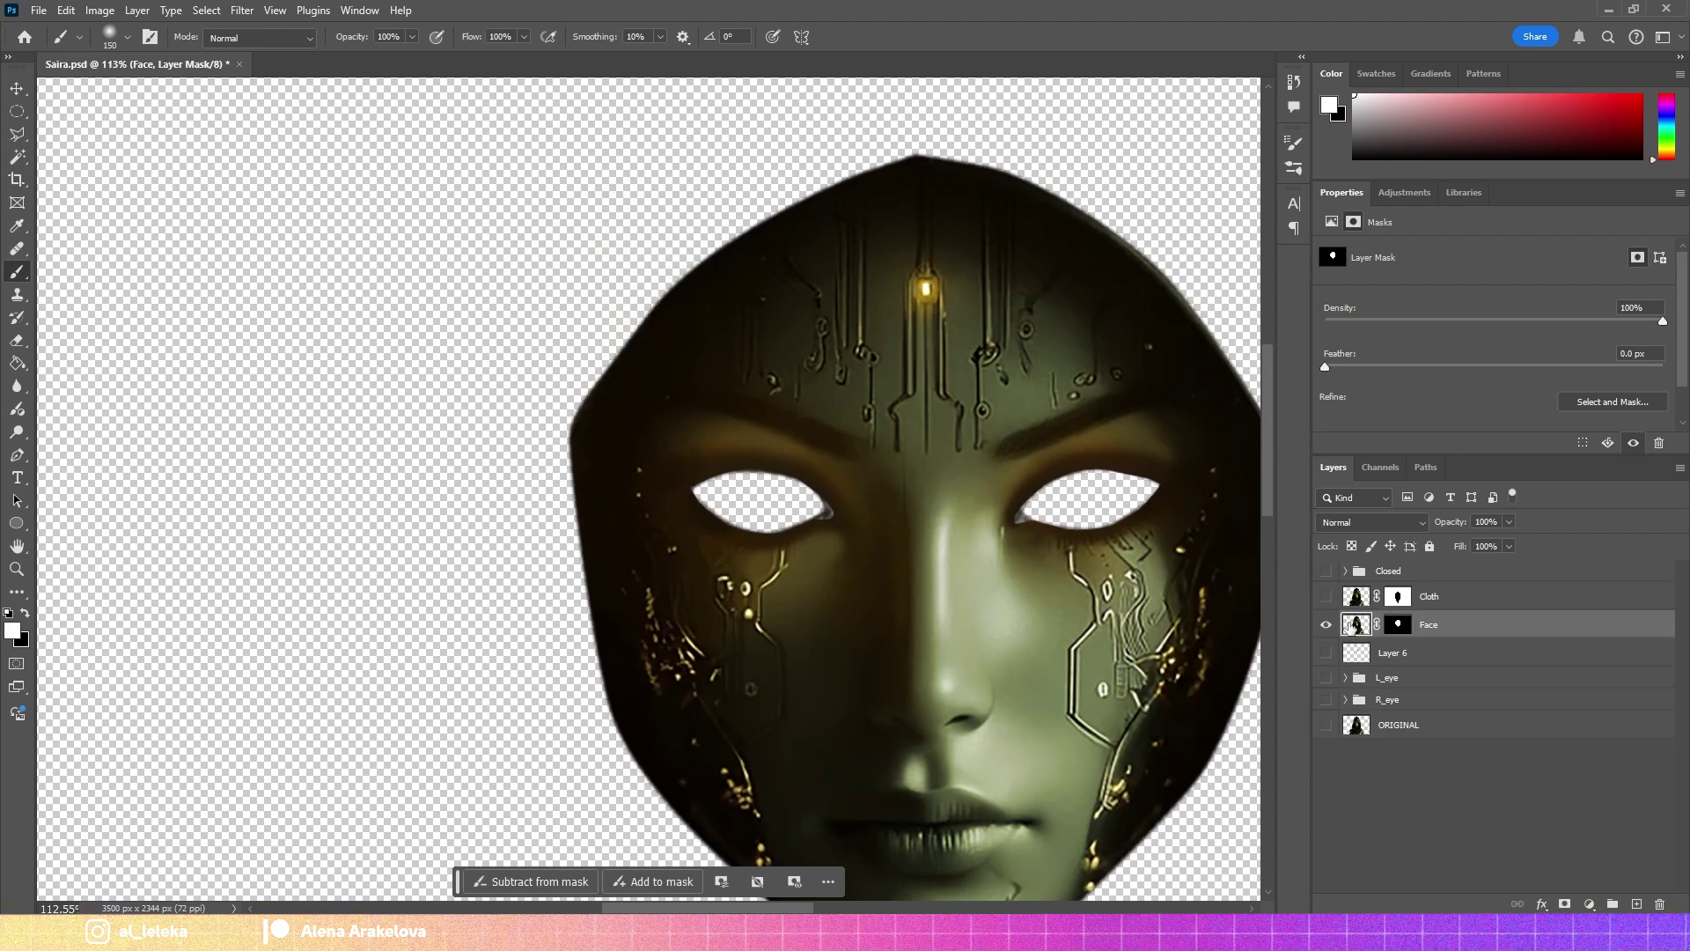
pyautogui.click(1351, 627)
pyautogui.rightClick(1358, 627)
pyautogui.press('Escape')
pyautogui.rightClick(1396, 623)
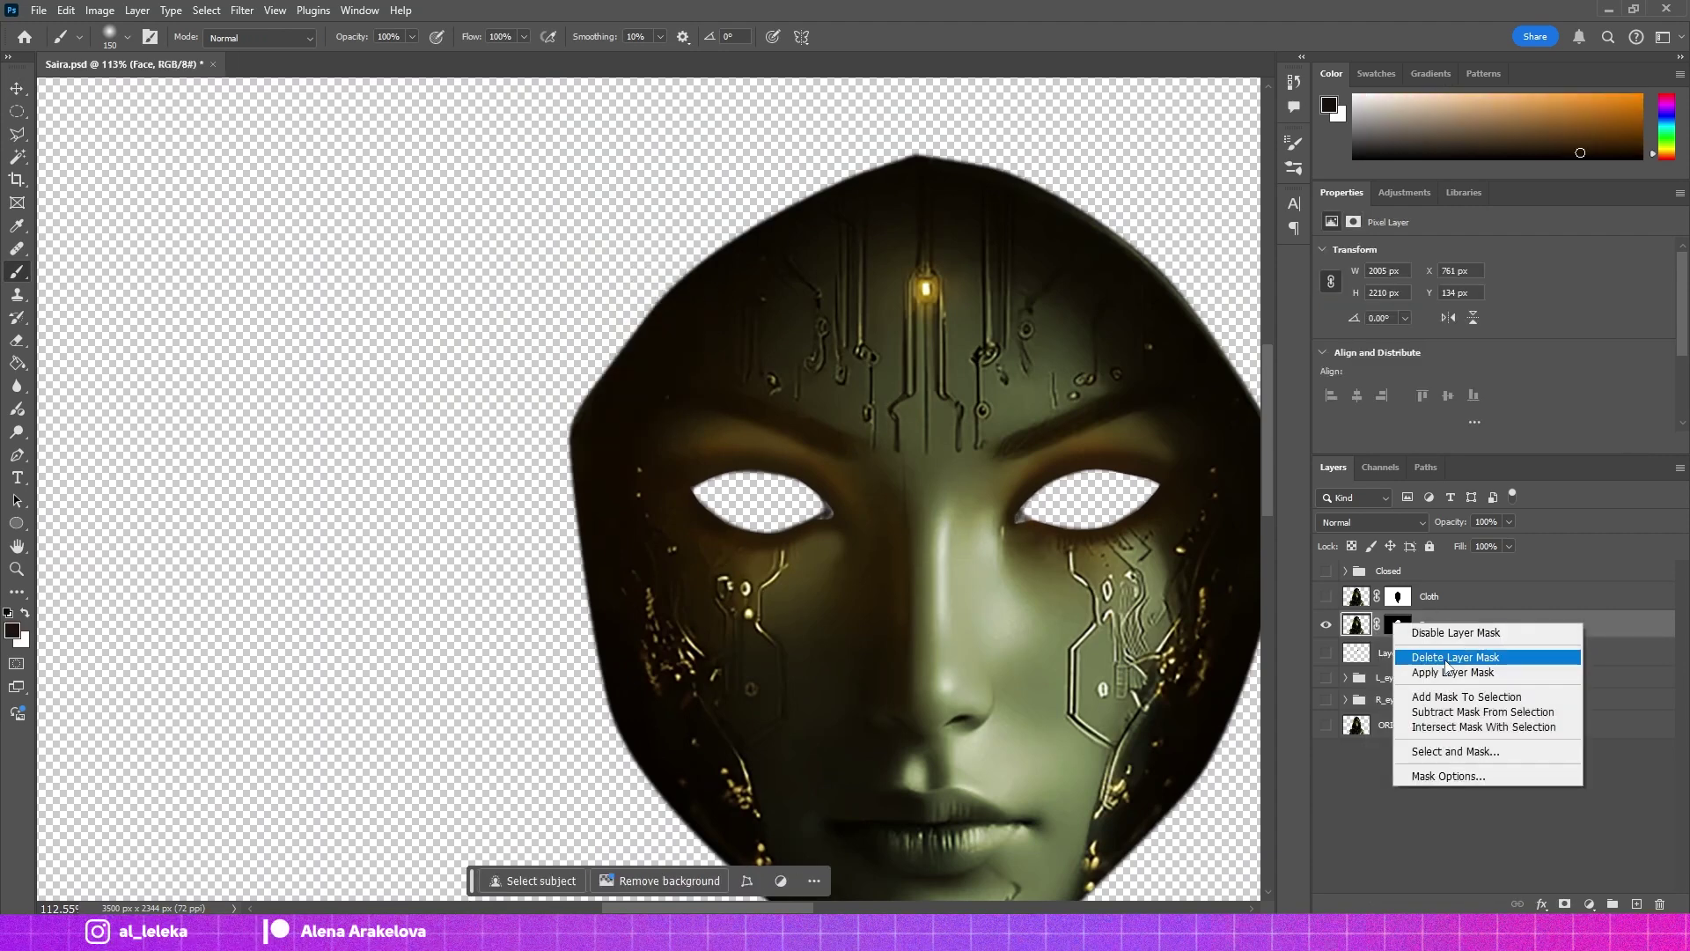
pyautogui.click(1445, 660)
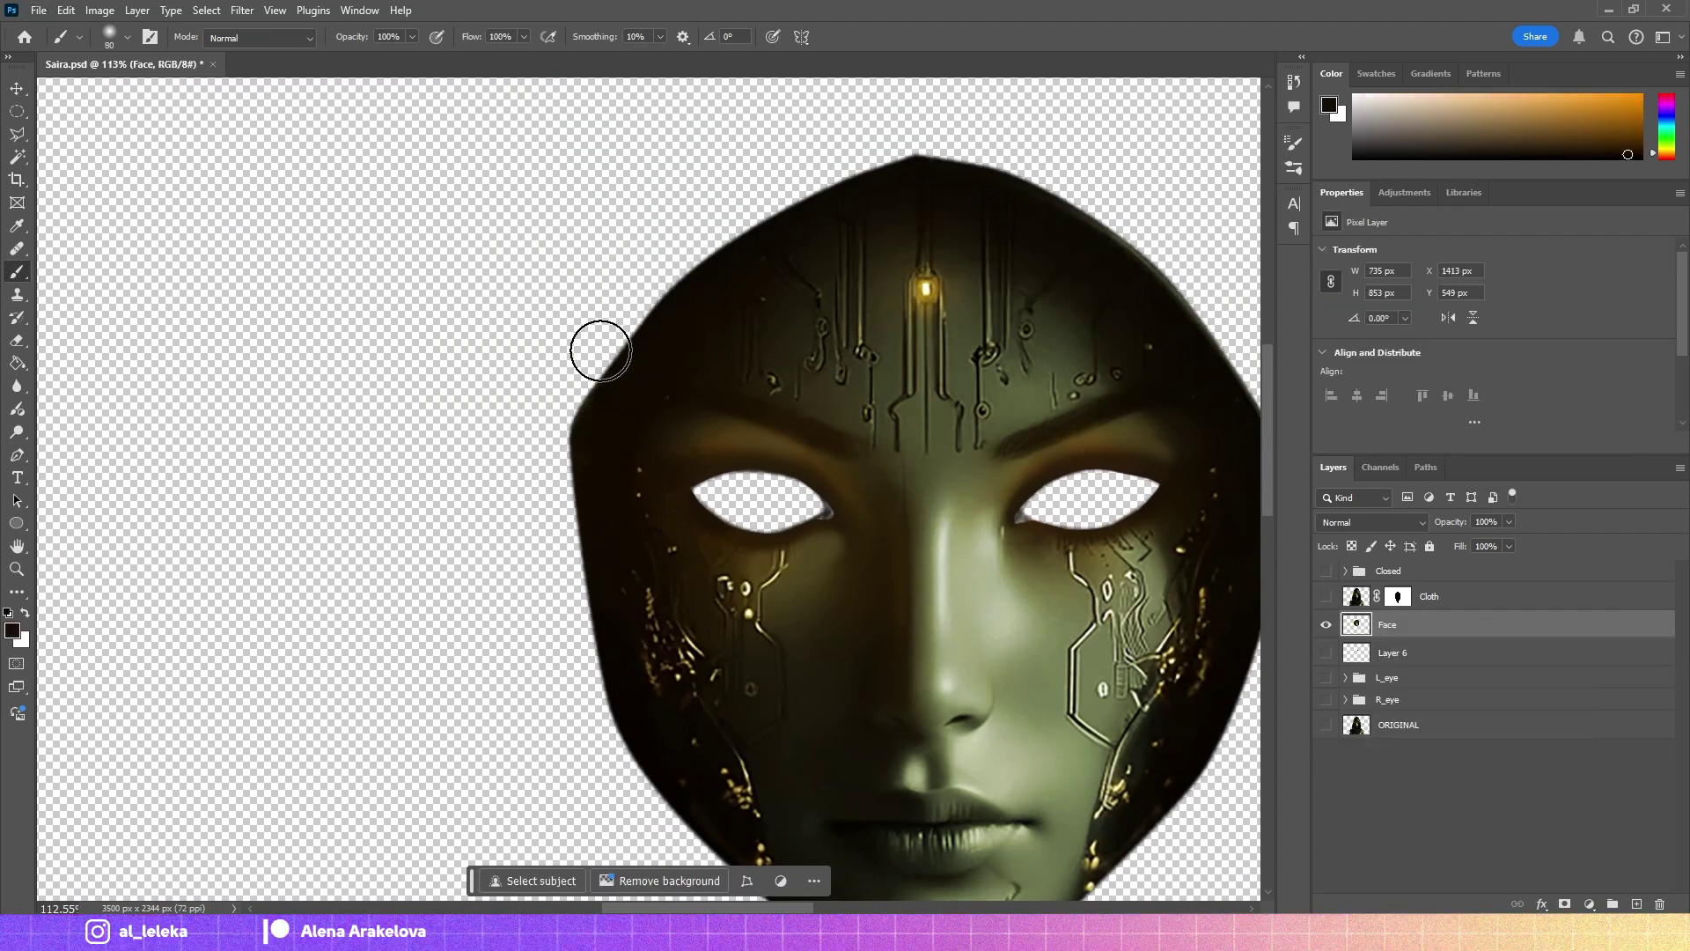
# Smooth the face's upper-left edge with a hard round brush, then try cloning and undo it.
pyautogui.moveTo(601, 351); pyautogui.dragTo(632, 317)
pyautogui.click(110, 37)
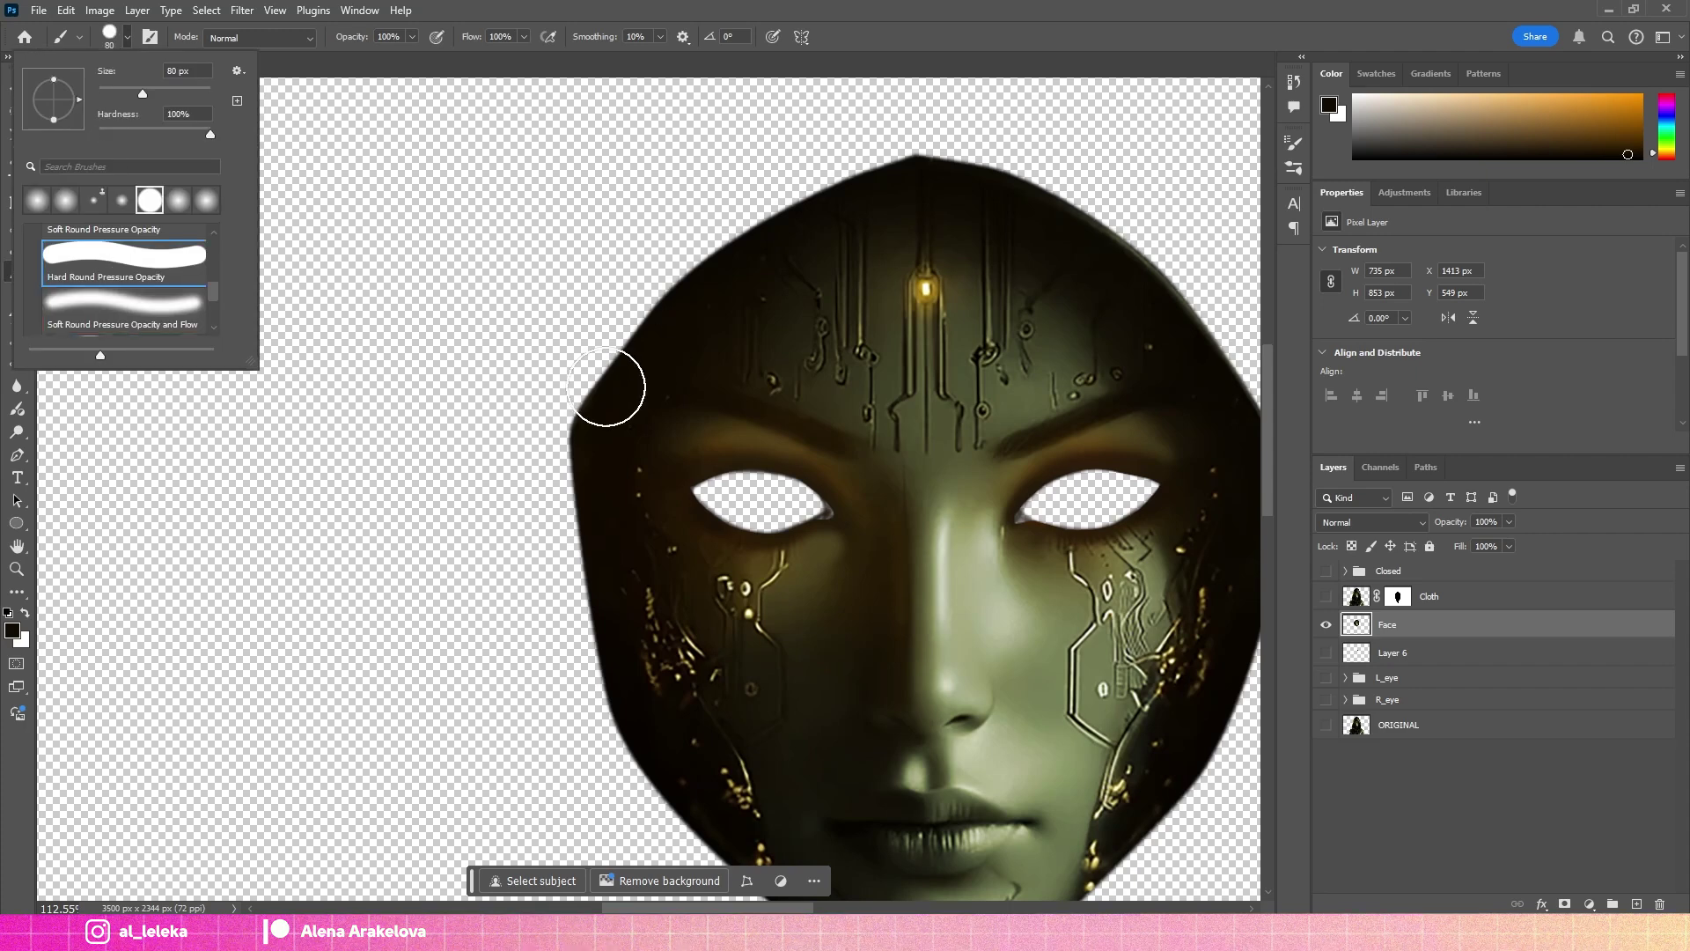
pyautogui.doubleClick(144, 188)
pyautogui.moveTo(564, 410); pyautogui.dragTo(656, 273)
pyautogui.moveTo(583, 392); pyautogui.dragTo(717, 283)
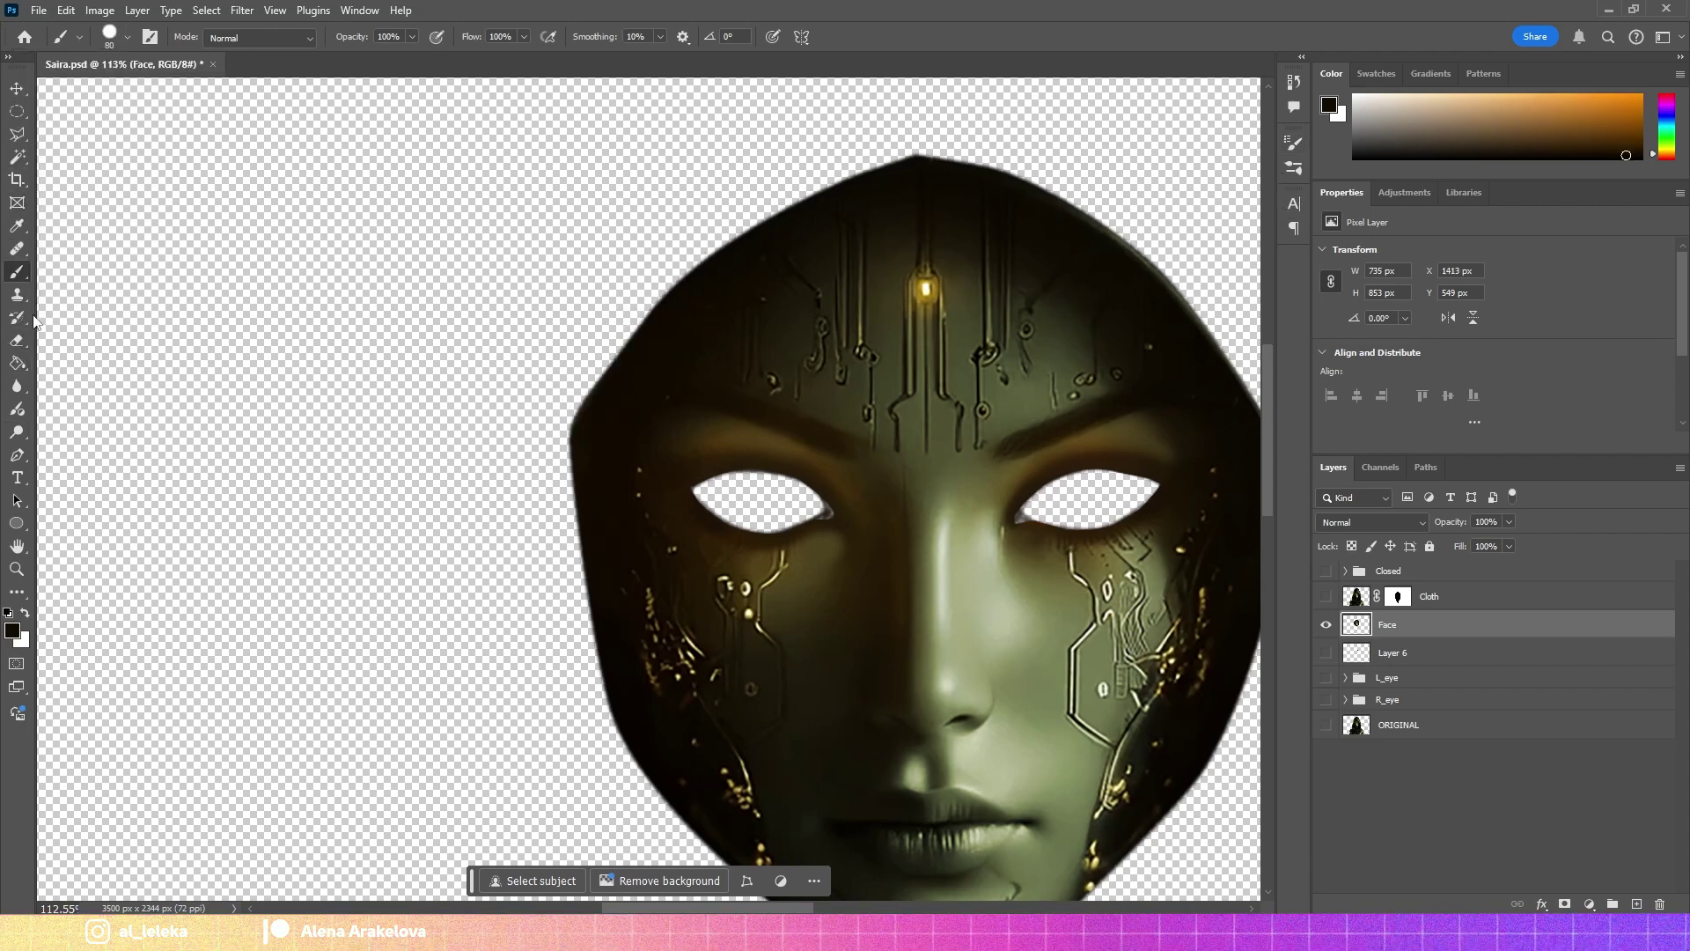
pyautogui.click(16, 294)
pyautogui.press(']')
pyautogui.press(']')
pyautogui.press(']')
pyautogui.moveTo(607, 392)
pyautogui.mouseDown()
pyautogui.moveTo(737, 227)
pyautogui.moveTo(894, 211)
pyautogui.moveTo(913, 165)
pyautogui.mouseUp()
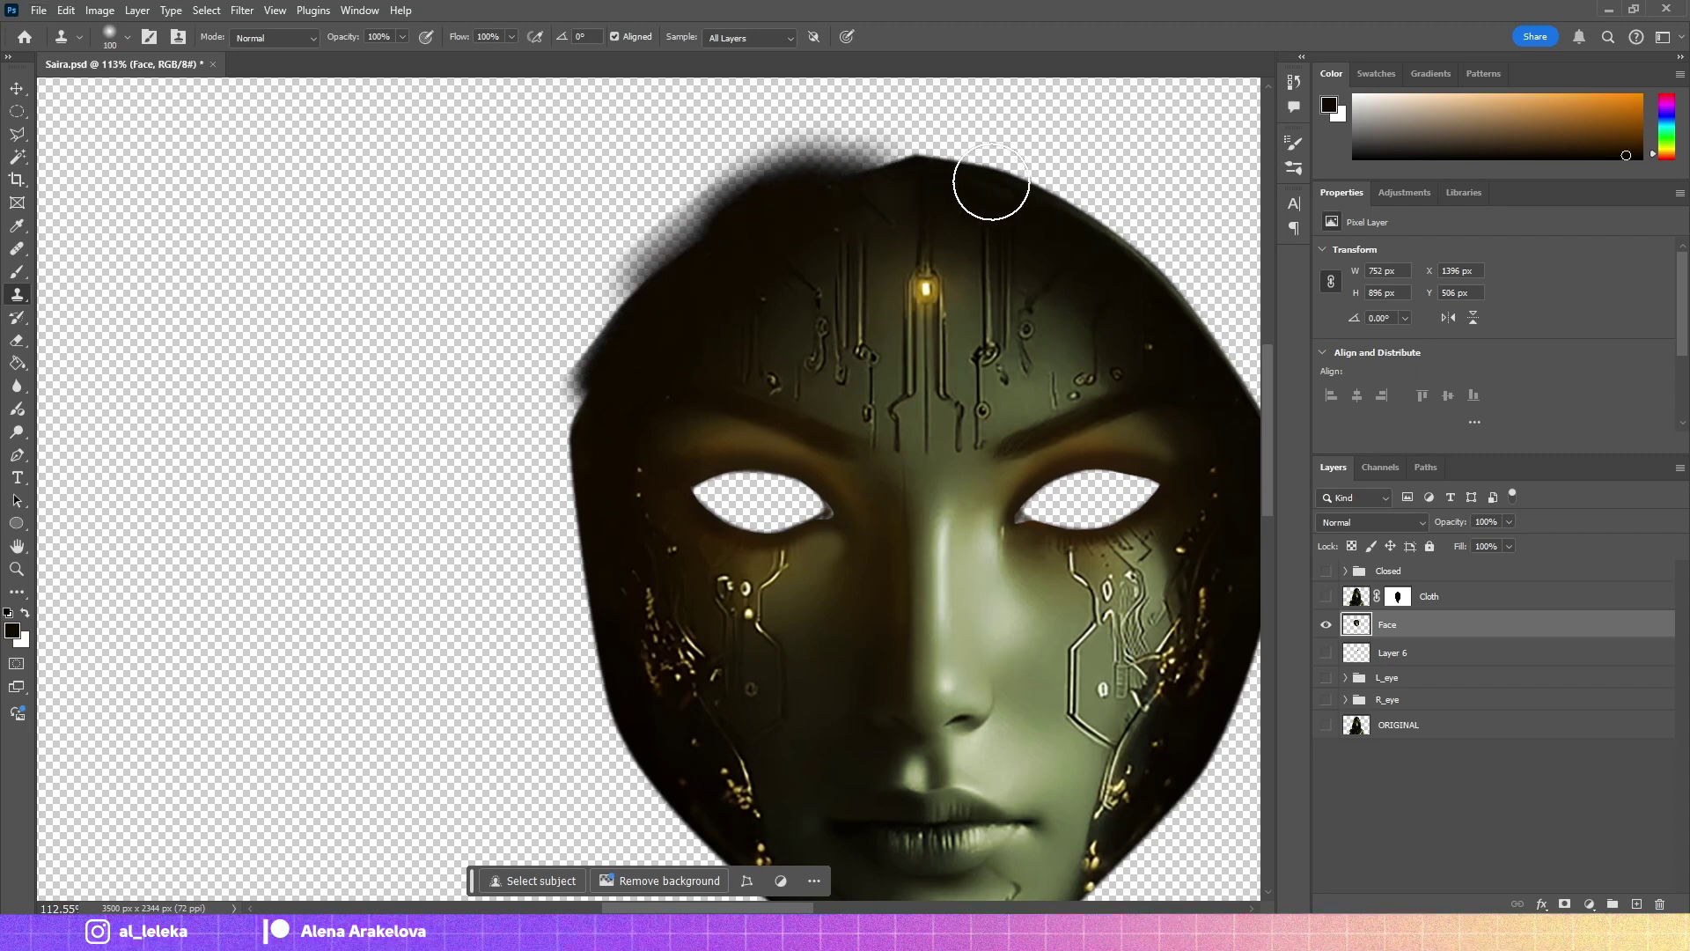
pyautogui.hotkey('ctrl', 'z')
pyautogui.hotkey('ctrl', 'z')
pyautogui.hotkey('ctrl', 'z')
# Enable Shape Dynamics with pen-pressure size and a raised minimum diameter.
pyautogui.click(1293, 167)
pyautogui.click(1293, 142)
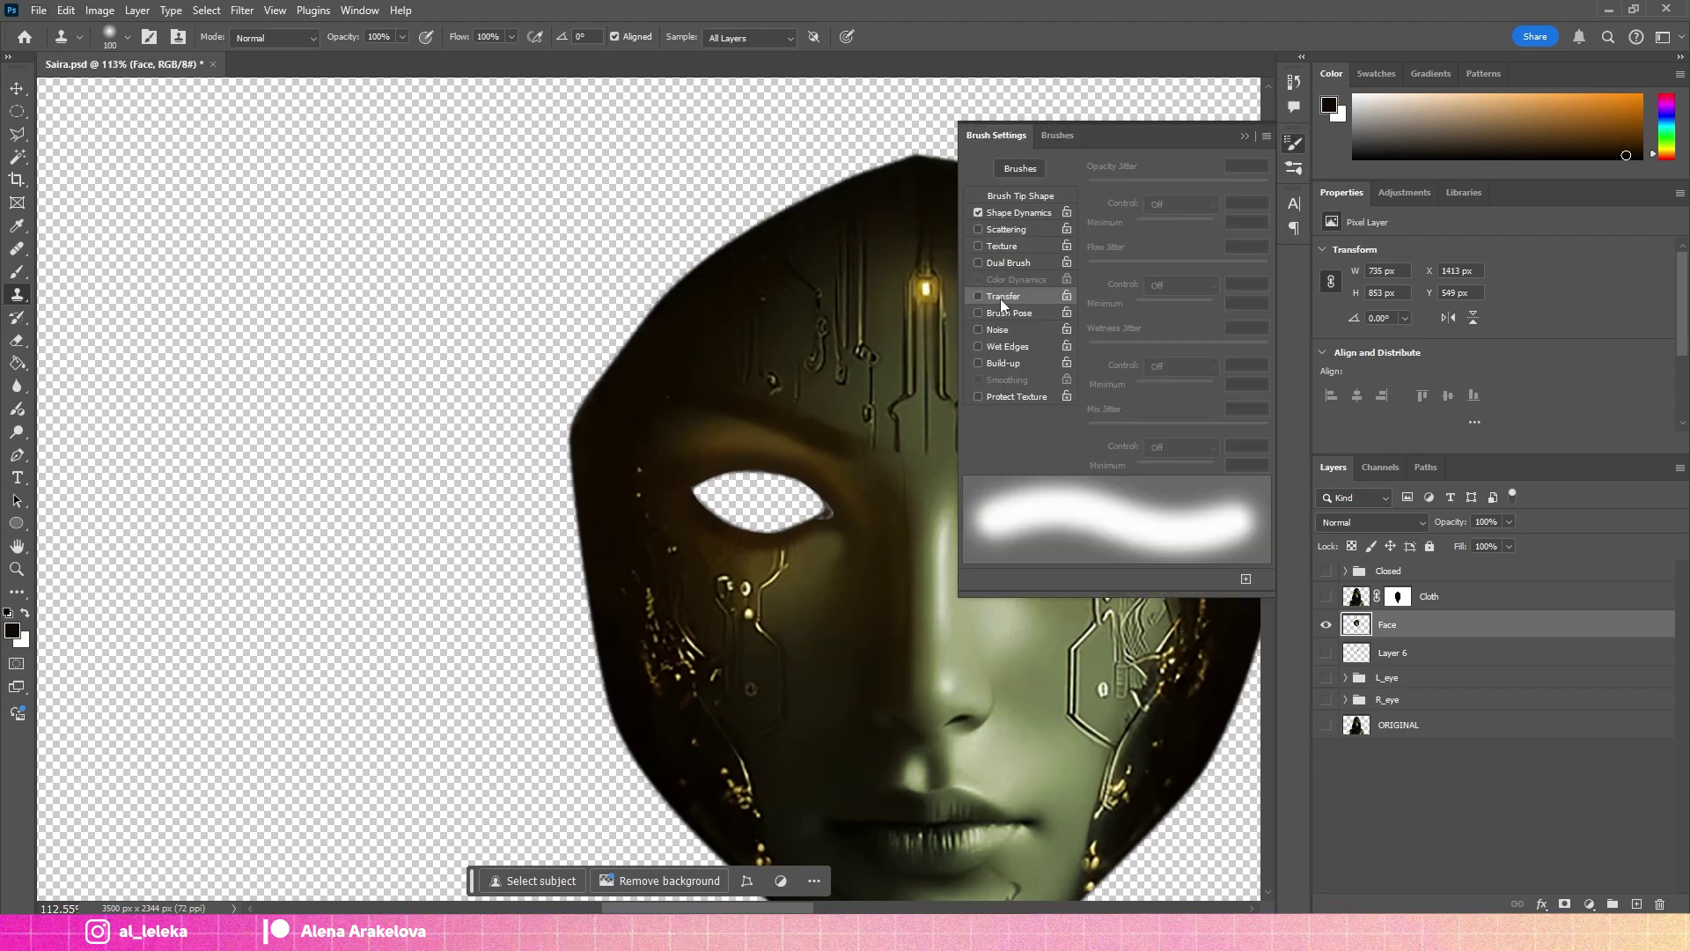
pyautogui.click(1018, 213)
pyautogui.click(1182, 204)
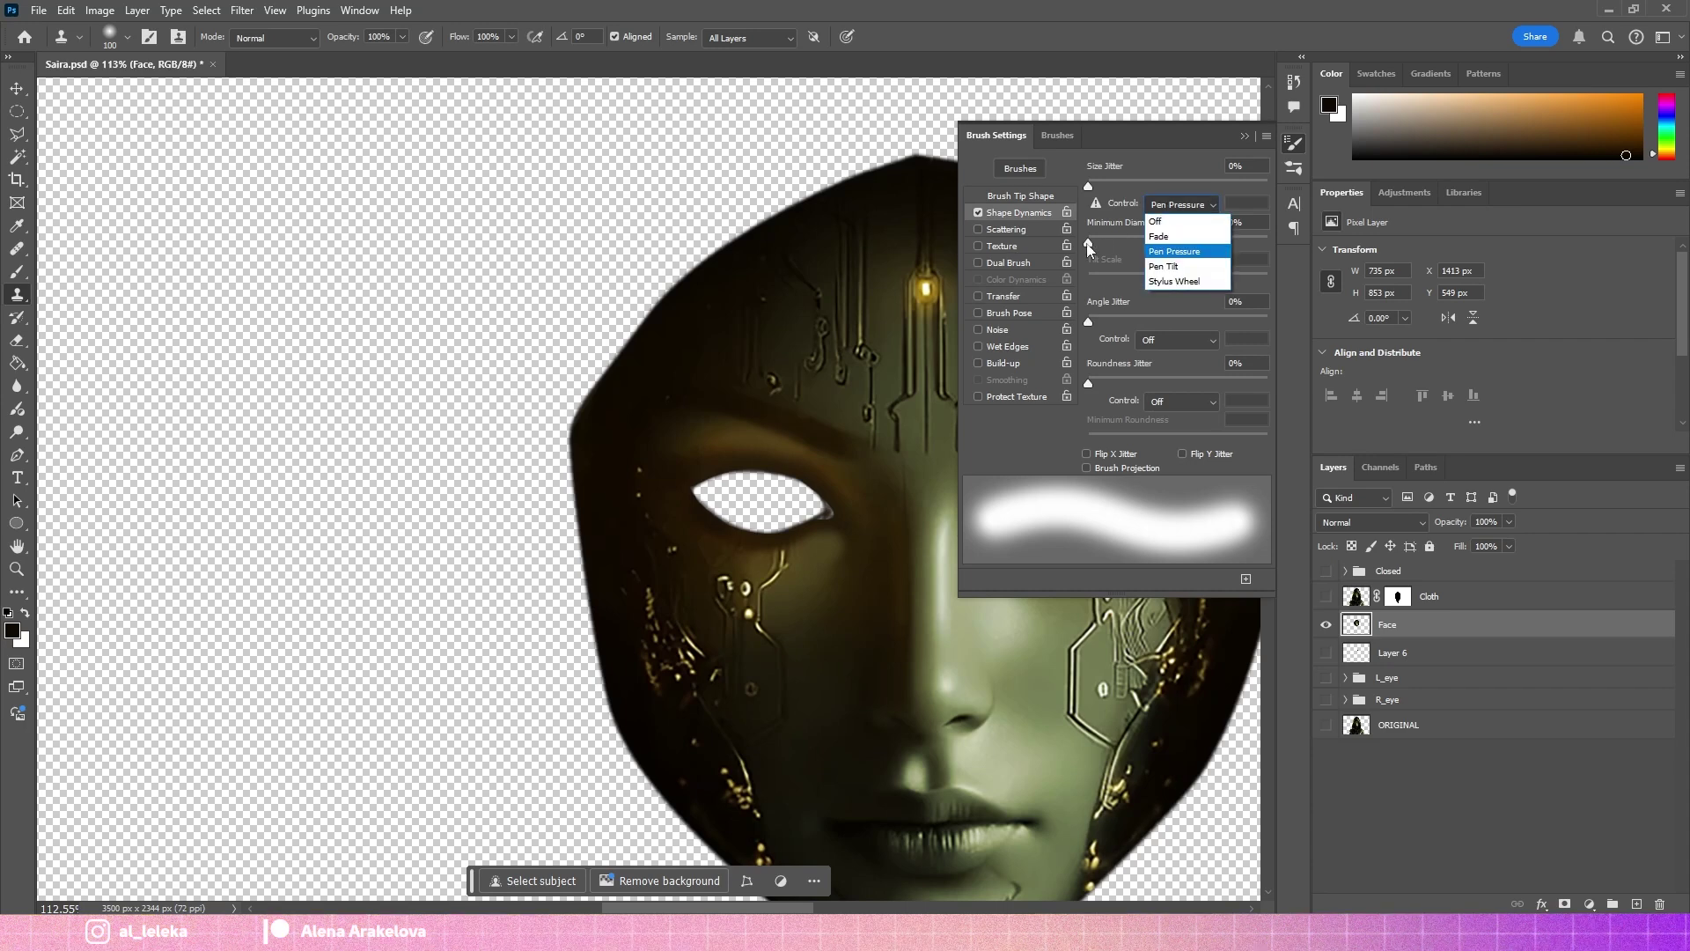
pyautogui.moveTo(1089, 245); pyautogui.dragTo(1227, 241)
pyautogui.press('b')
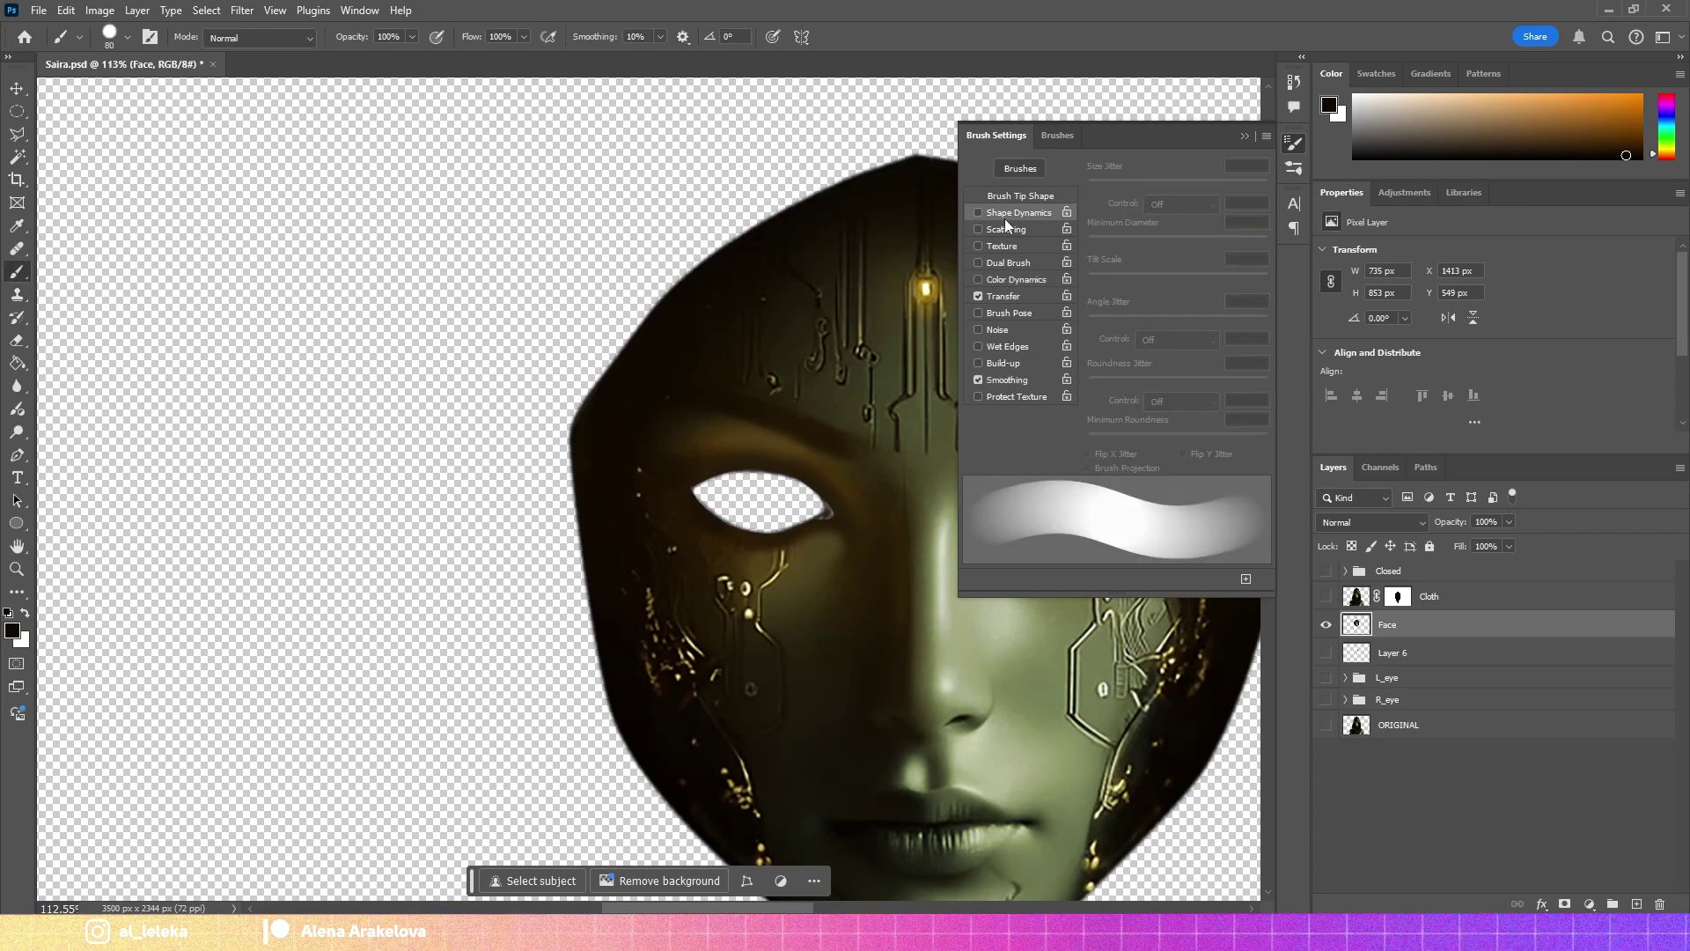
pyautogui.click(1176, 206)
pyautogui.press('ctrl')
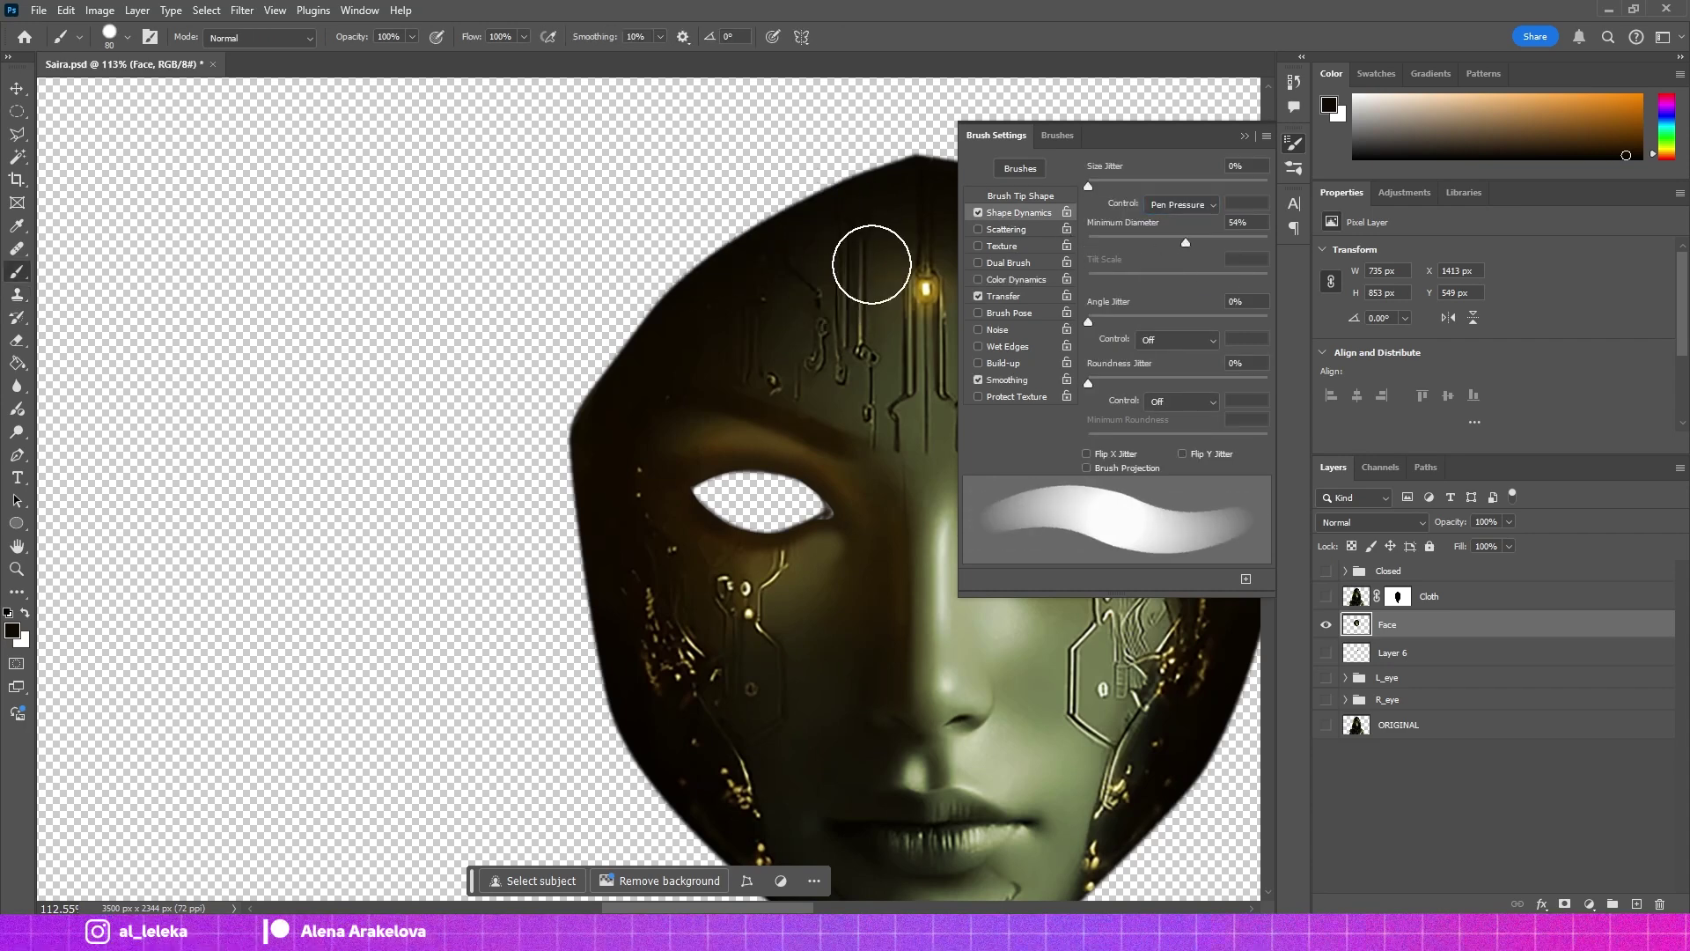
# Paint dark strokes along the top-left and top of the head.
pyautogui.moveTo(1184, 242)
pyautogui.mouseDown()
pyautogui.moveTo(1088, 242)
pyautogui.moveTo(1171, 187)
pyautogui.moveTo(1188, 225)
pyautogui.mouseUp()
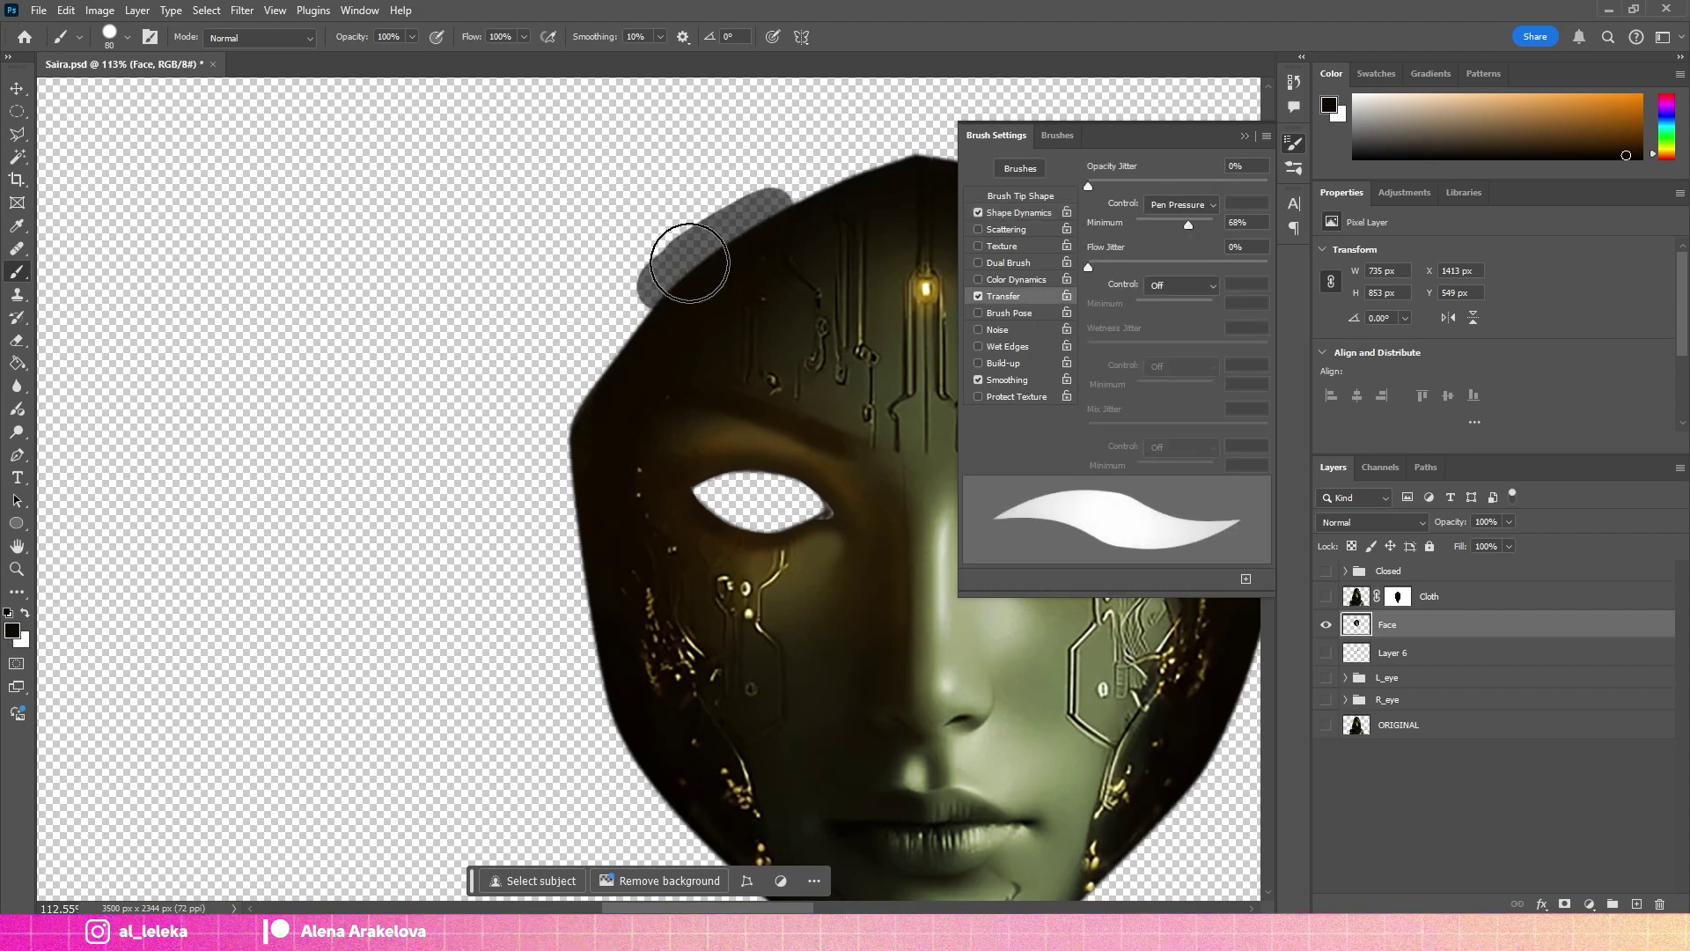
pyautogui.moveTo(686, 256)
pyautogui.mouseDown()
pyautogui.moveTo(770, 203)
pyautogui.moveTo(682, 266)
pyautogui.mouseUp()
pyautogui.moveTo(698, 166); pyautogui.dragTo(878, 135)
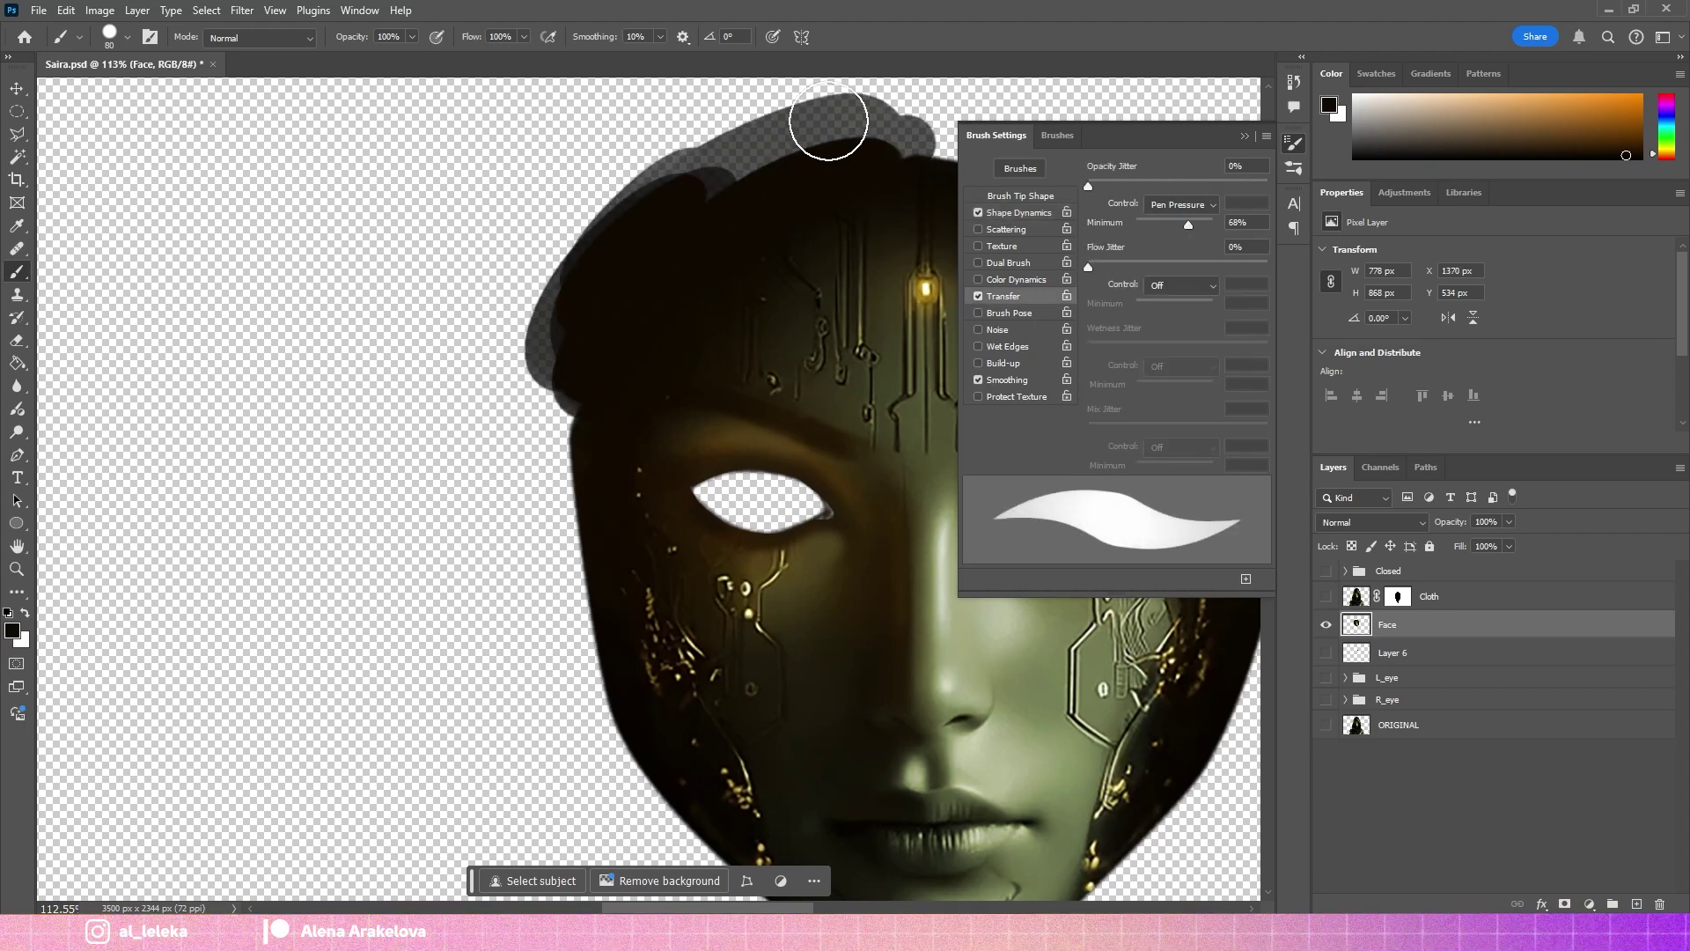
pyautogui.scroll(3, 660, 352)
pyautogui.hscroll(5, 660, 352)
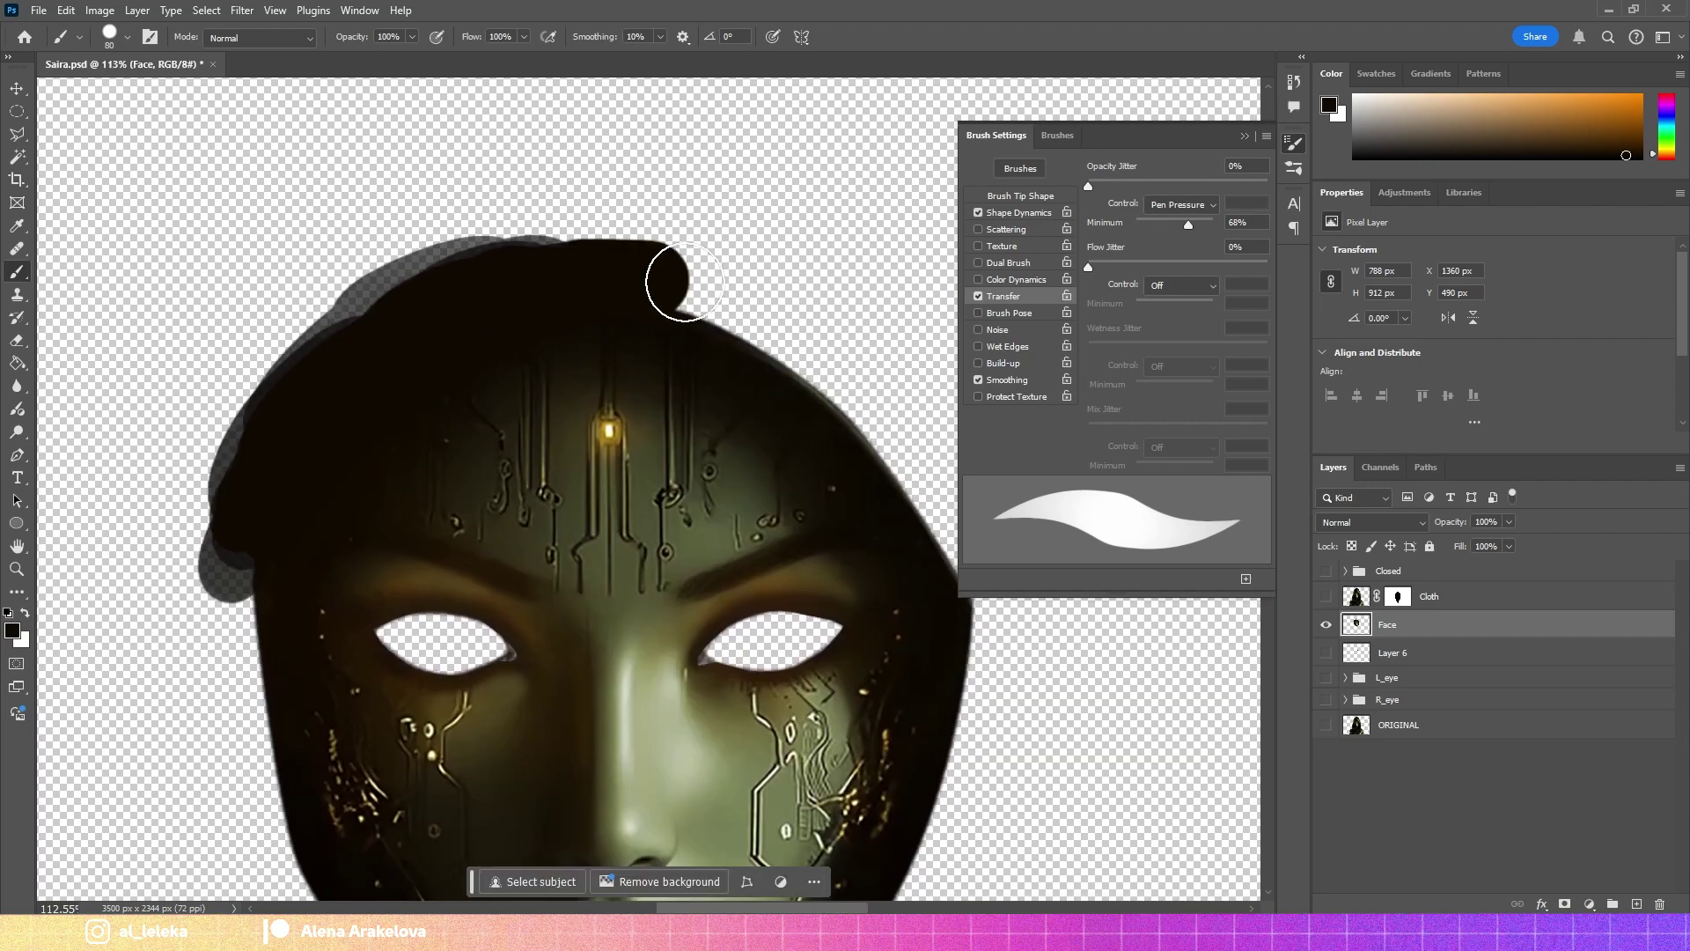
pyautogui.moveTo(546, 231); pyautogui.dragTo(829, 359)
# Extend the dark paint to the head's right edge, round the top, and hide Cloth.
pyautogui.moveTo(907, 495); pyautogui.dragTo(932, 477)
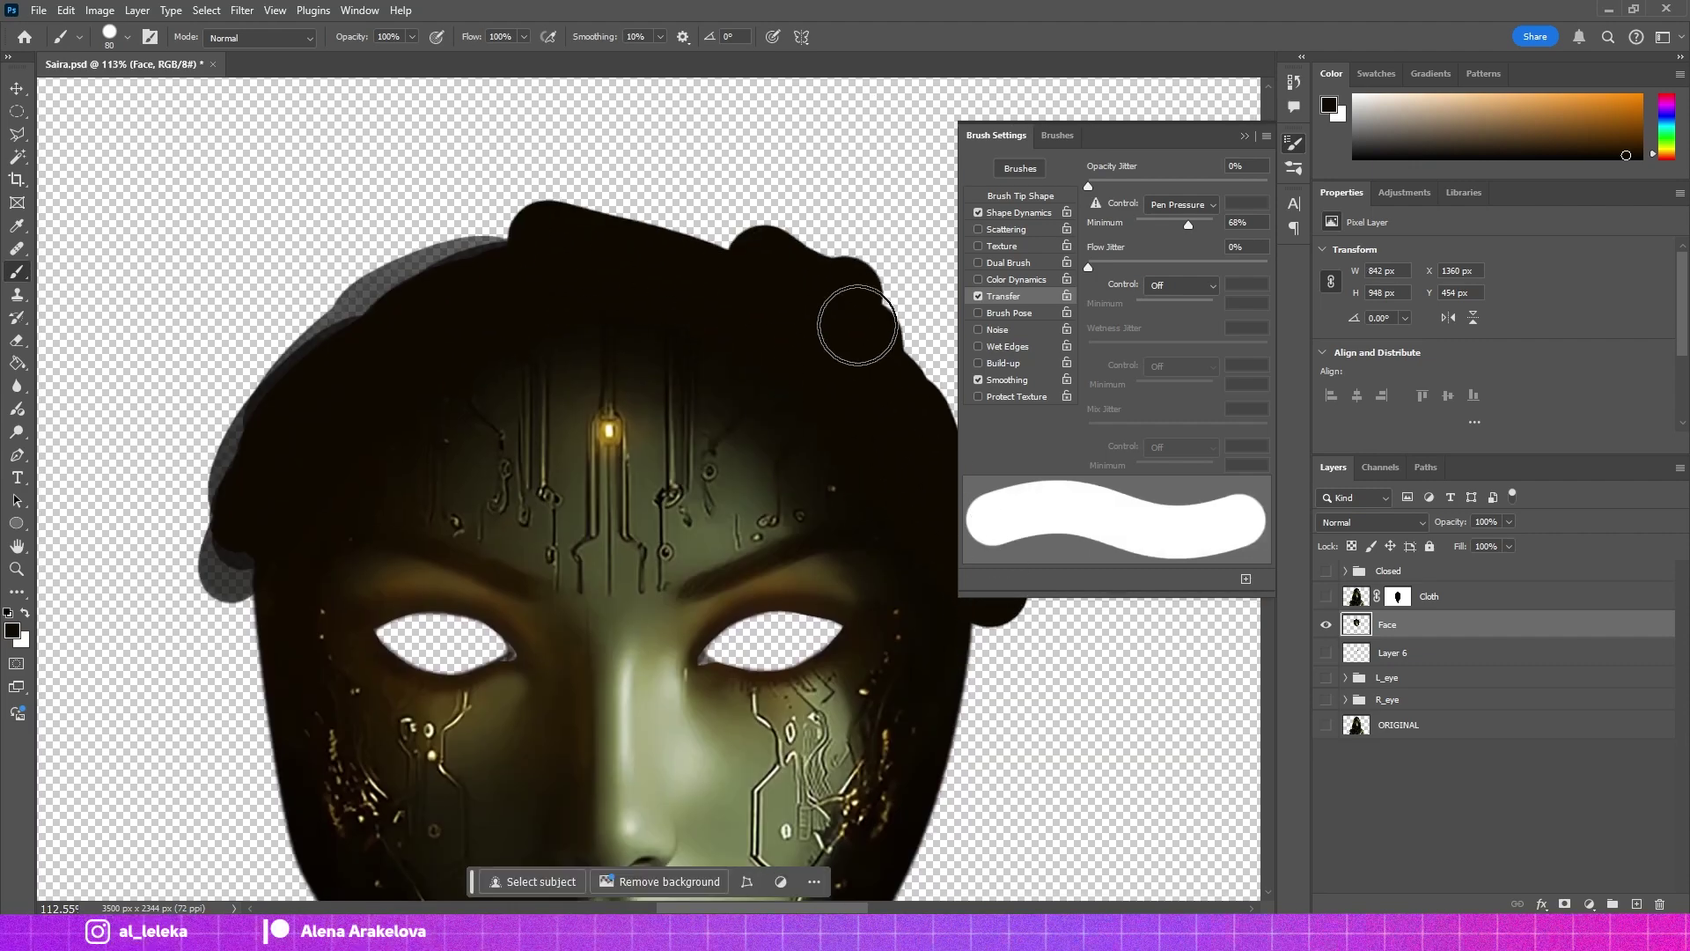
pyautogui.moveTo(347, 312); pyautogui.dragTo(889, 291)
pyautogui.scroll(-2, 616, 352)
pyautogui.hscroll(3, 616, 352)
pyautogui.moveTo(704, 264); pyautogui.dragTo(740, 450)
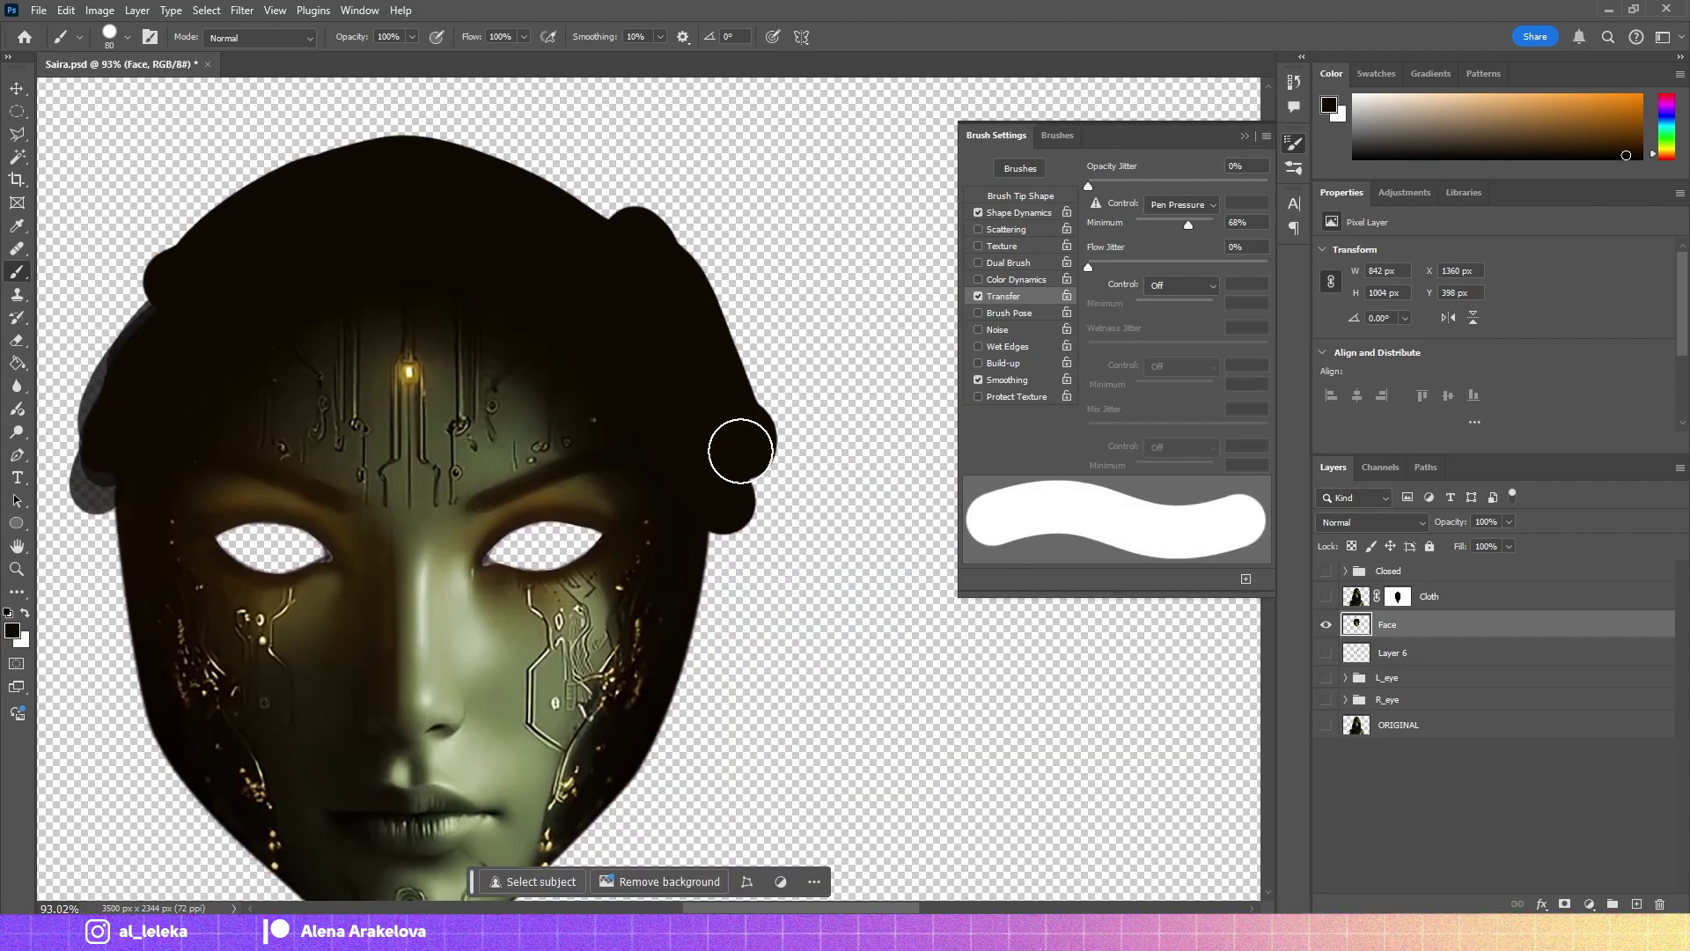
pyautogui.click(1325, 599)
pyautogui.scroll(3, 110, 521)
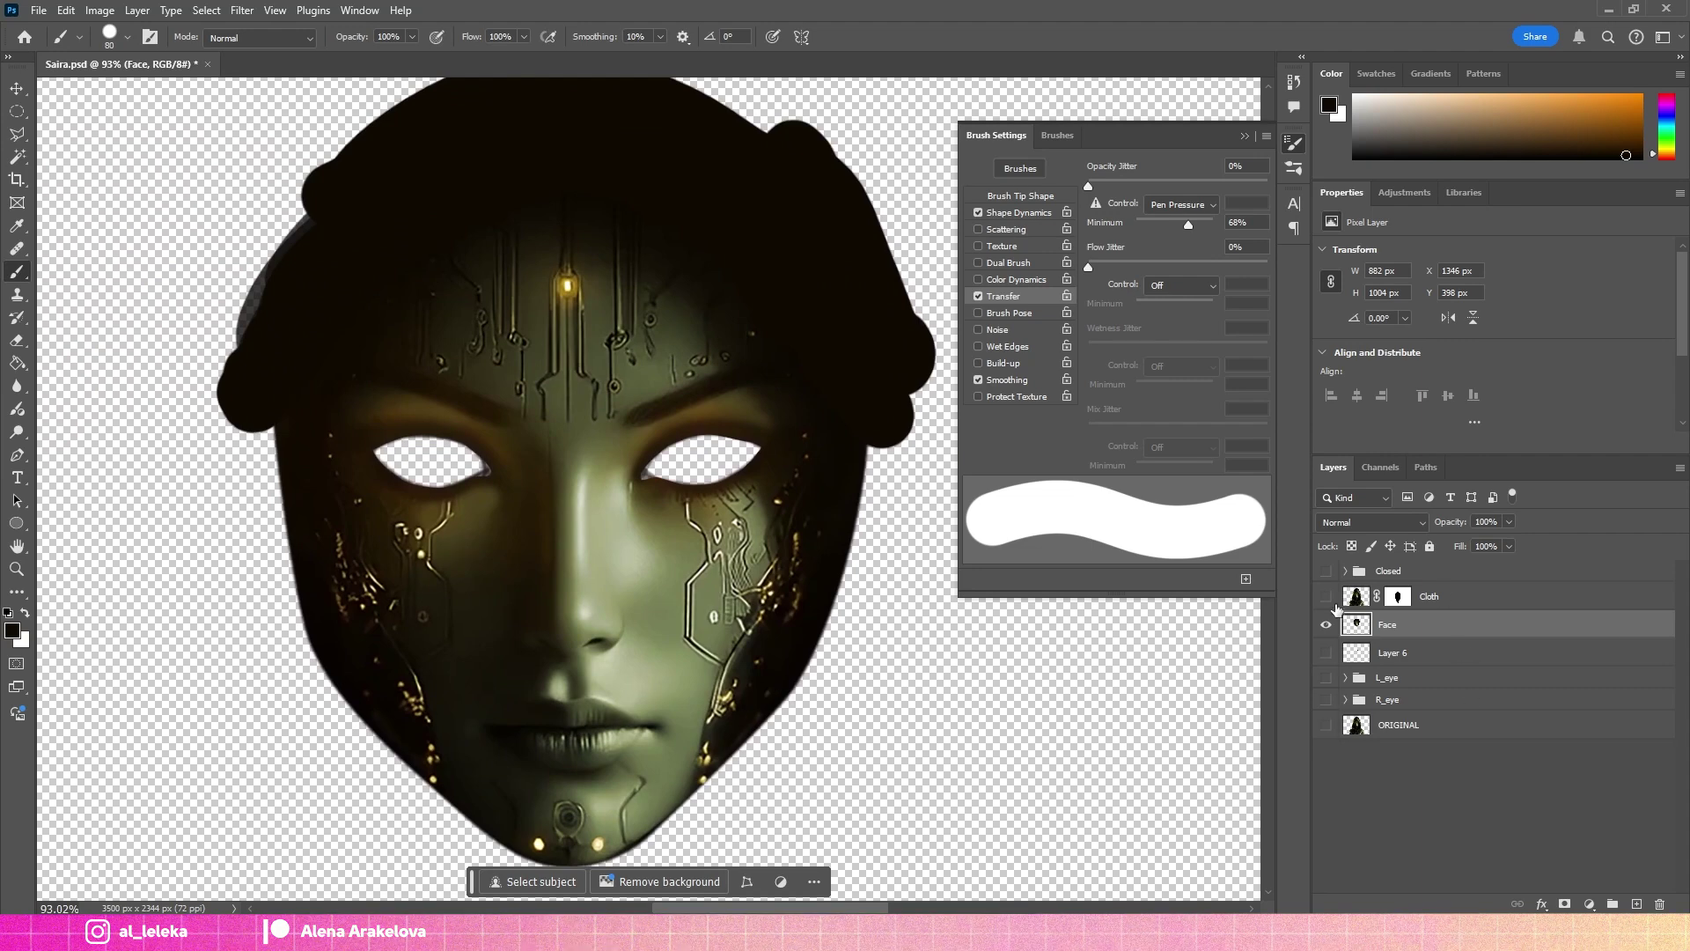
pyautogui.scroll(4, 455, 202)
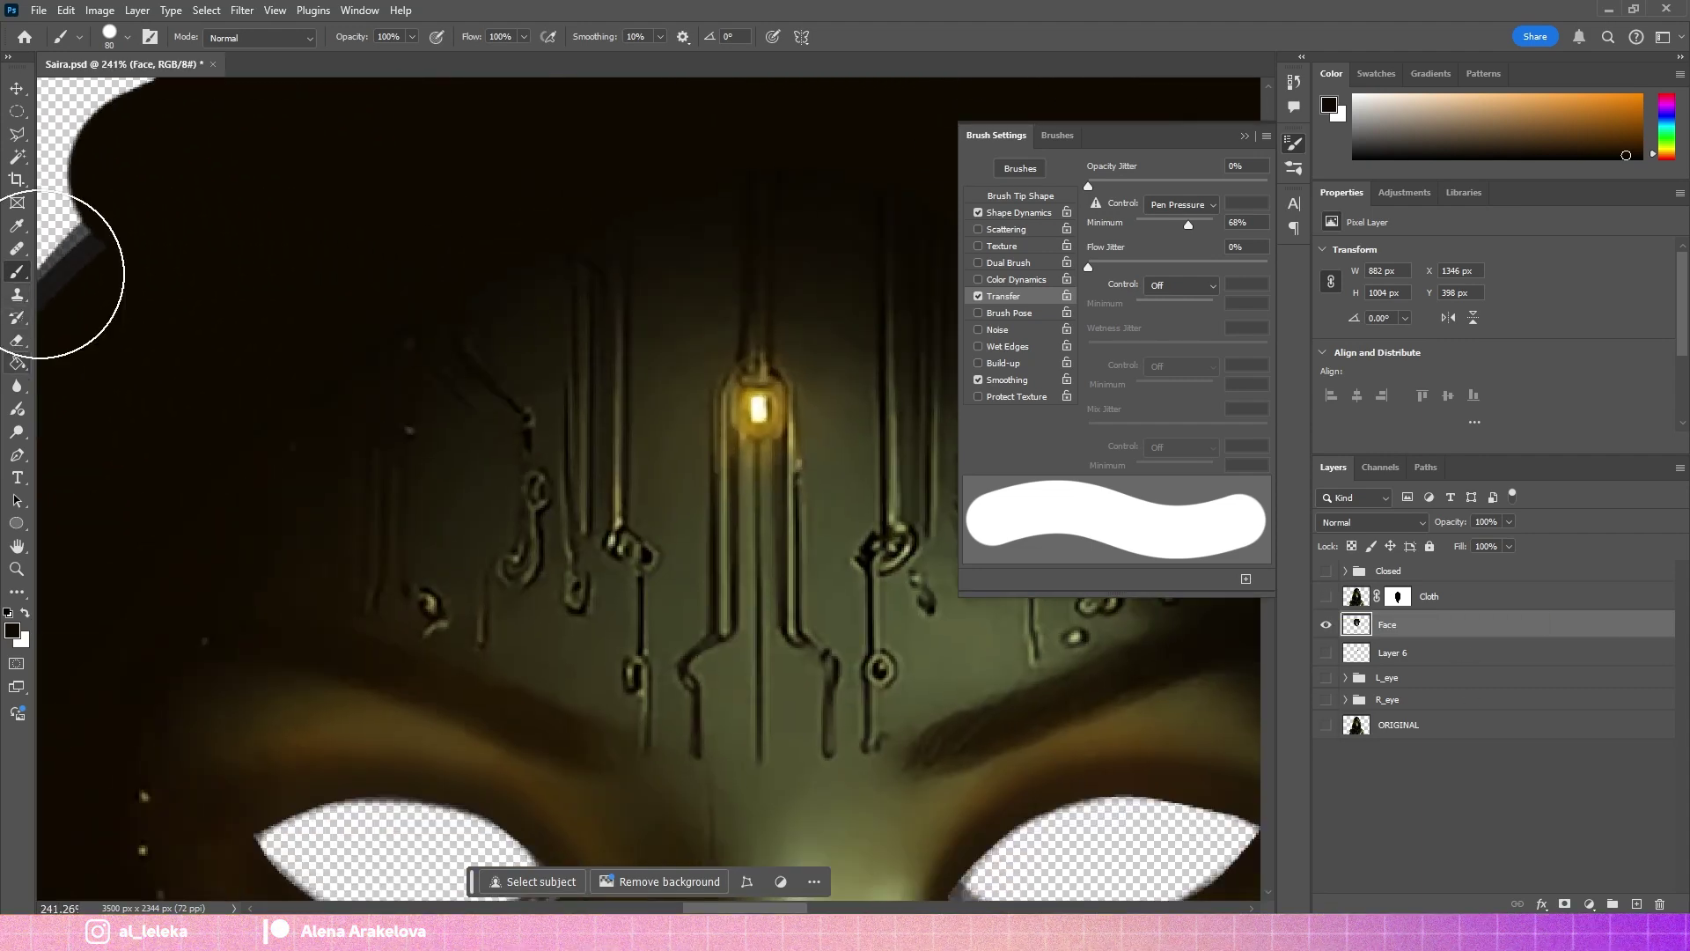
# Clone dark texture over the forehead circuit loops and onto the hair area.
pyautogui.click(17, 248)
pyautogui.press(']')
pyautogui.press(']')
pyautogui.press(']')
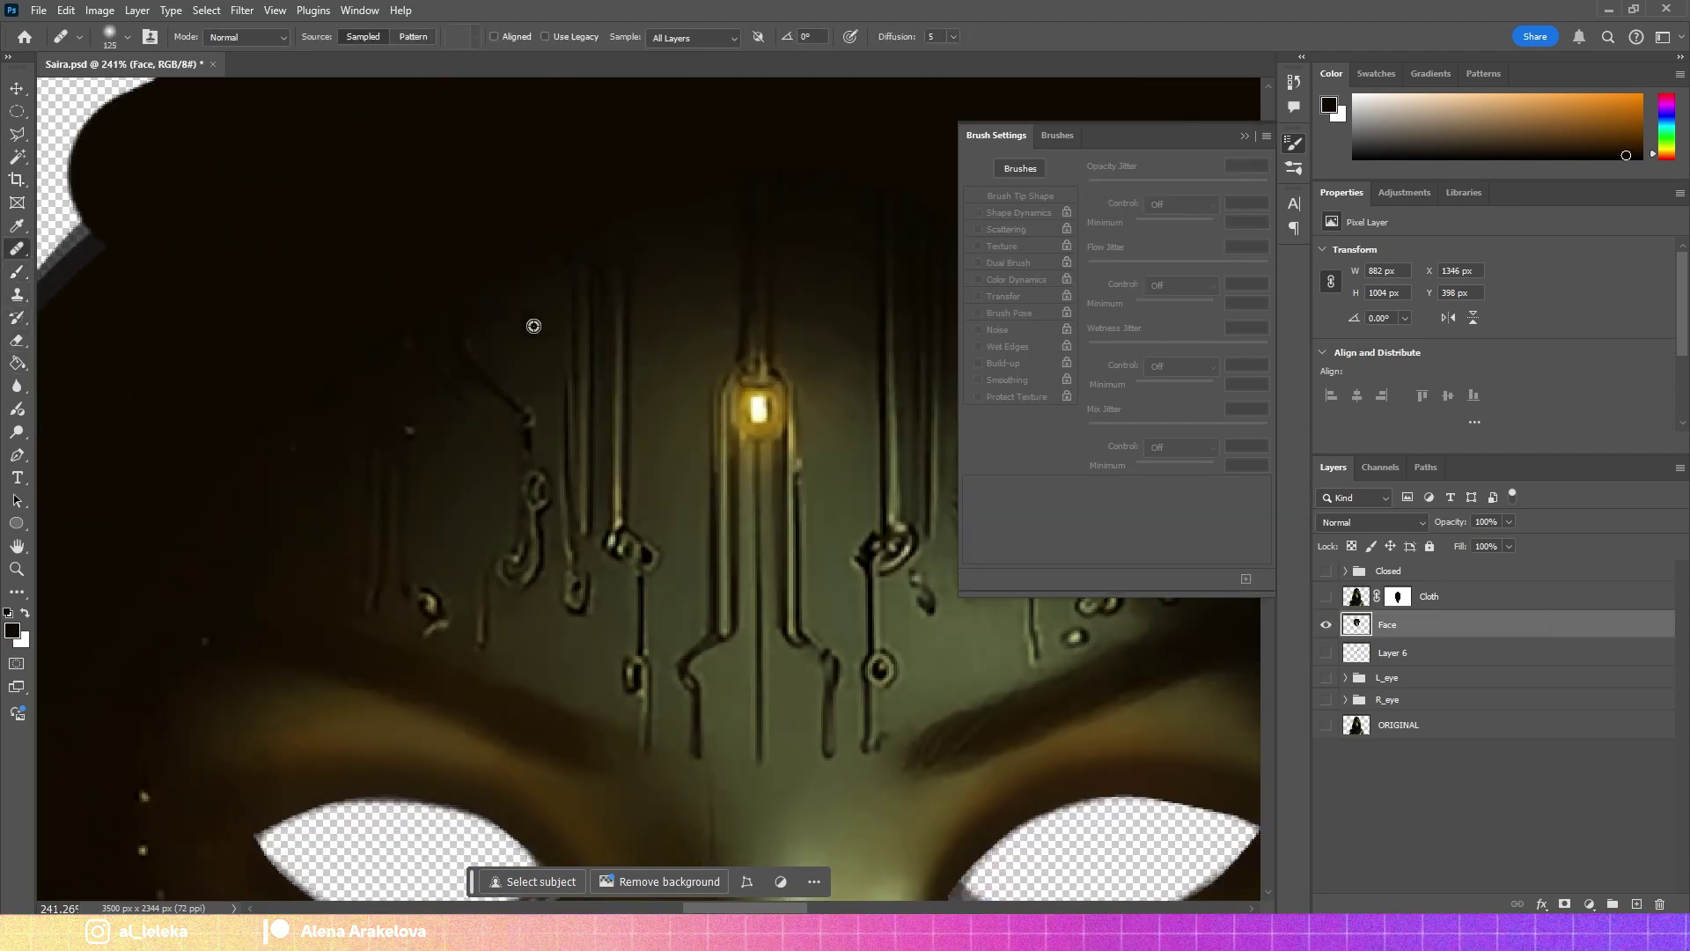
pyautogui.press(']')
pyautogui.press(']')
pyautogui.press(']')
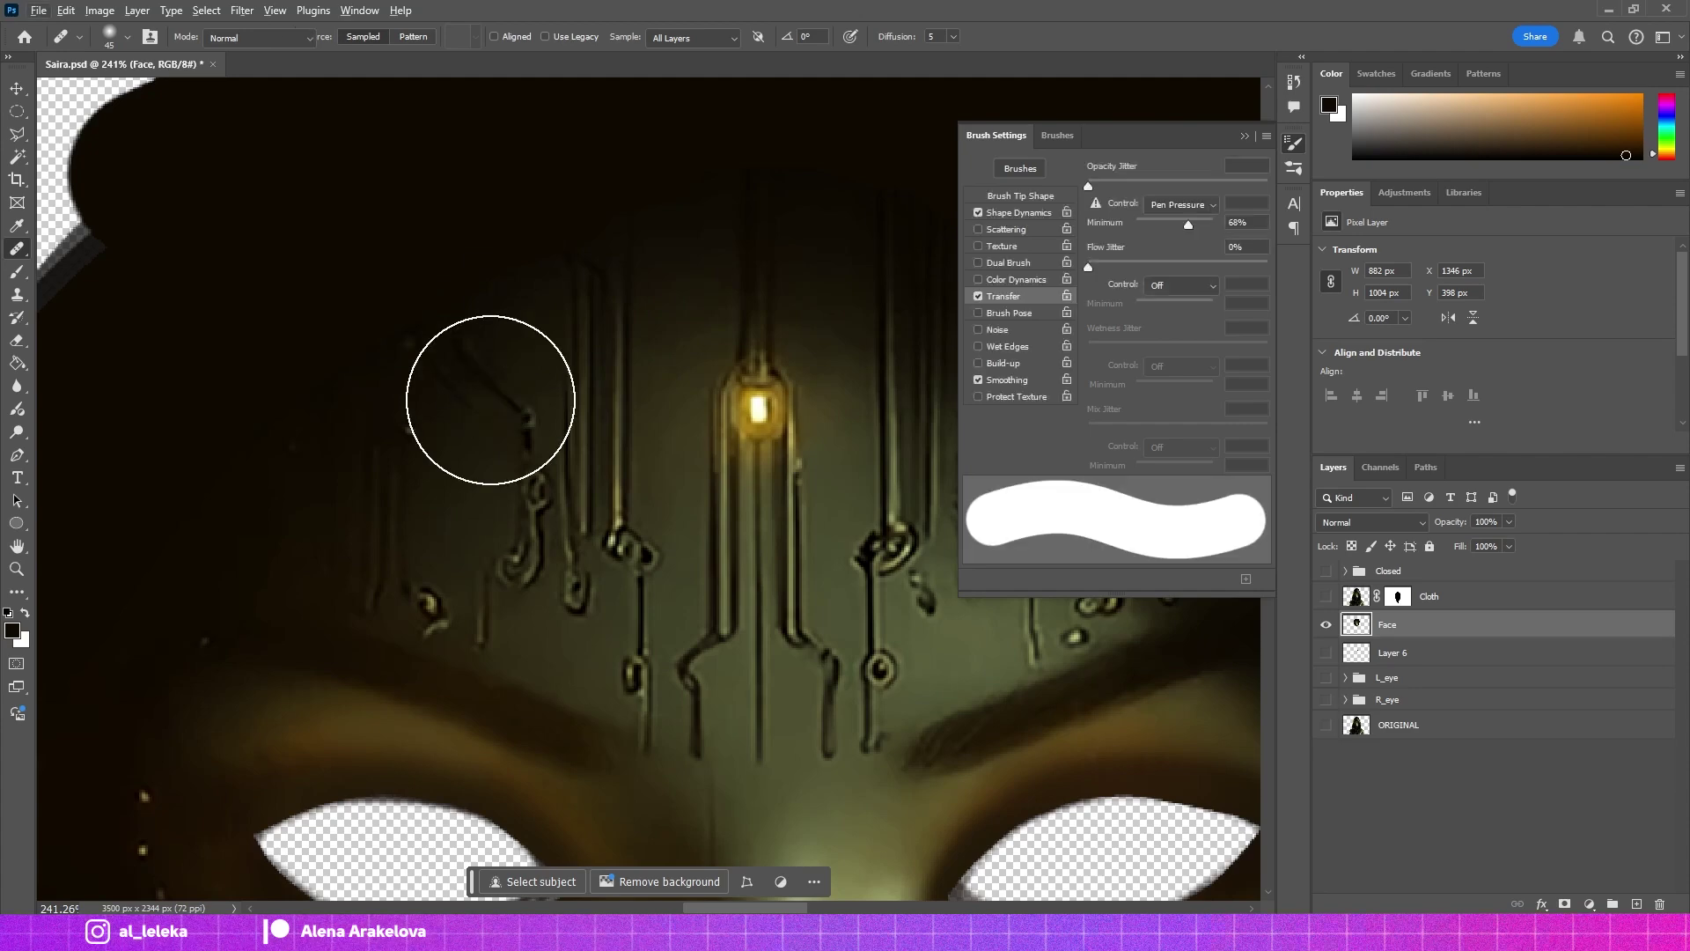
pyautogui.press('[')
pyautogui.press('[')
pyautogui.press('[')
pyautogui.press('[')
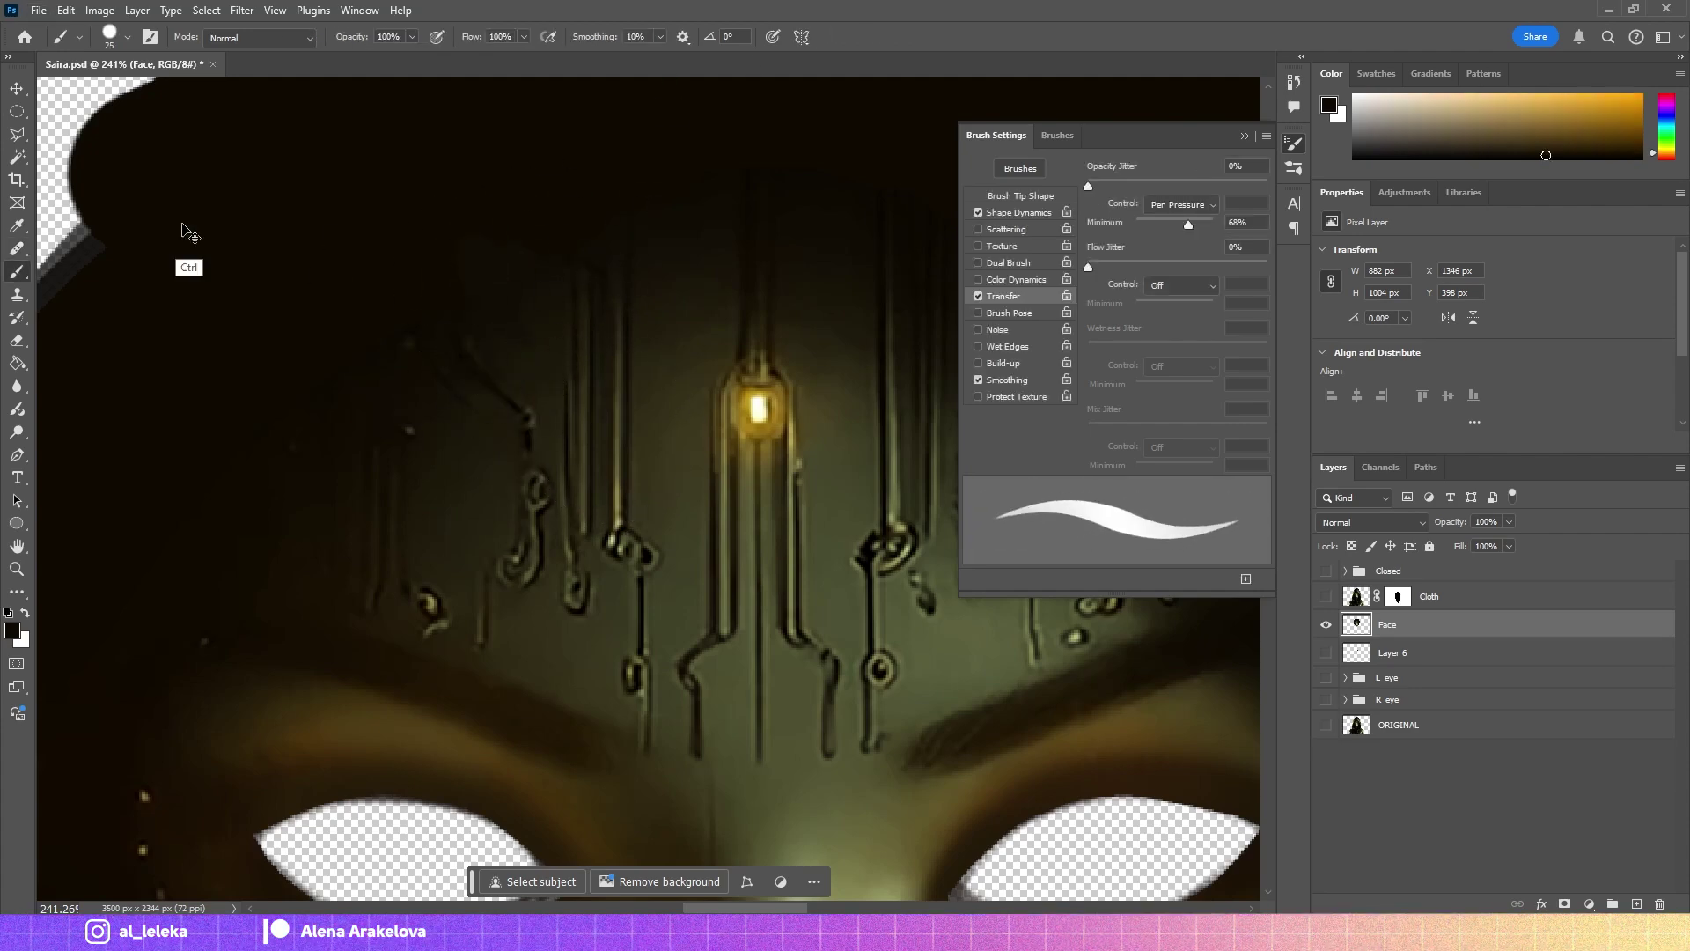
pyautogui.press('s')
pyautogui.click(590, 450)
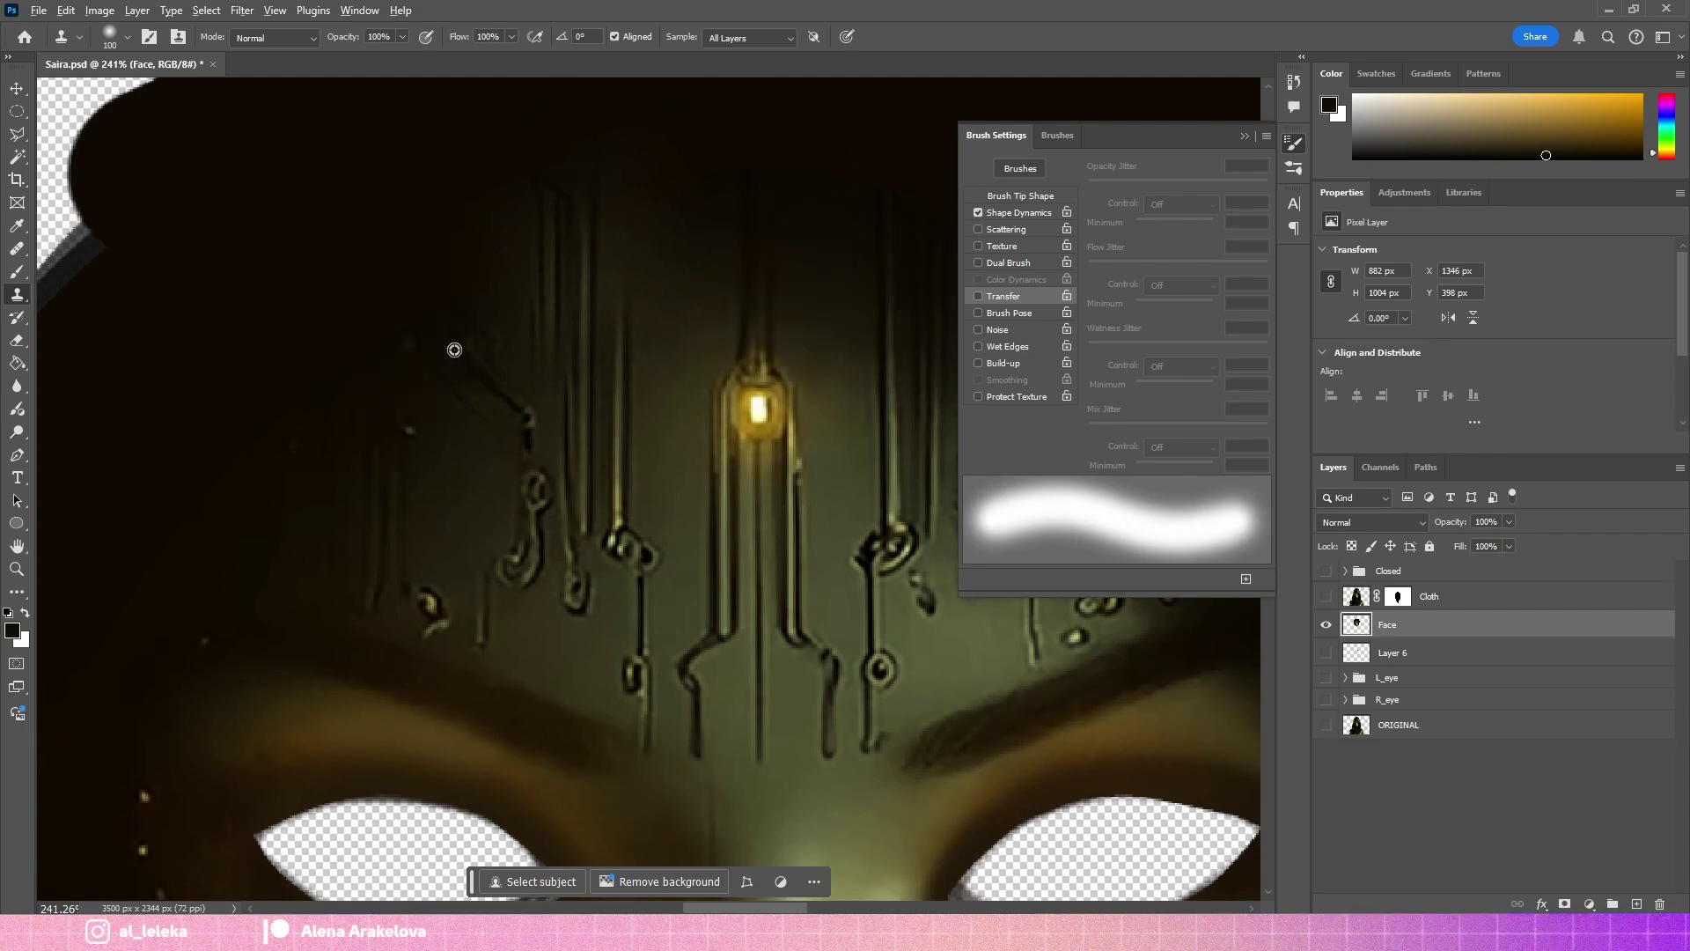
pyautogui.click(343, 228)
# Clone from a new source over the upper forehead, then show the Cloth layer again.
pyautogui.scroll(3, 536, 422)
pyautogui.hscroll(3, 536, 423)
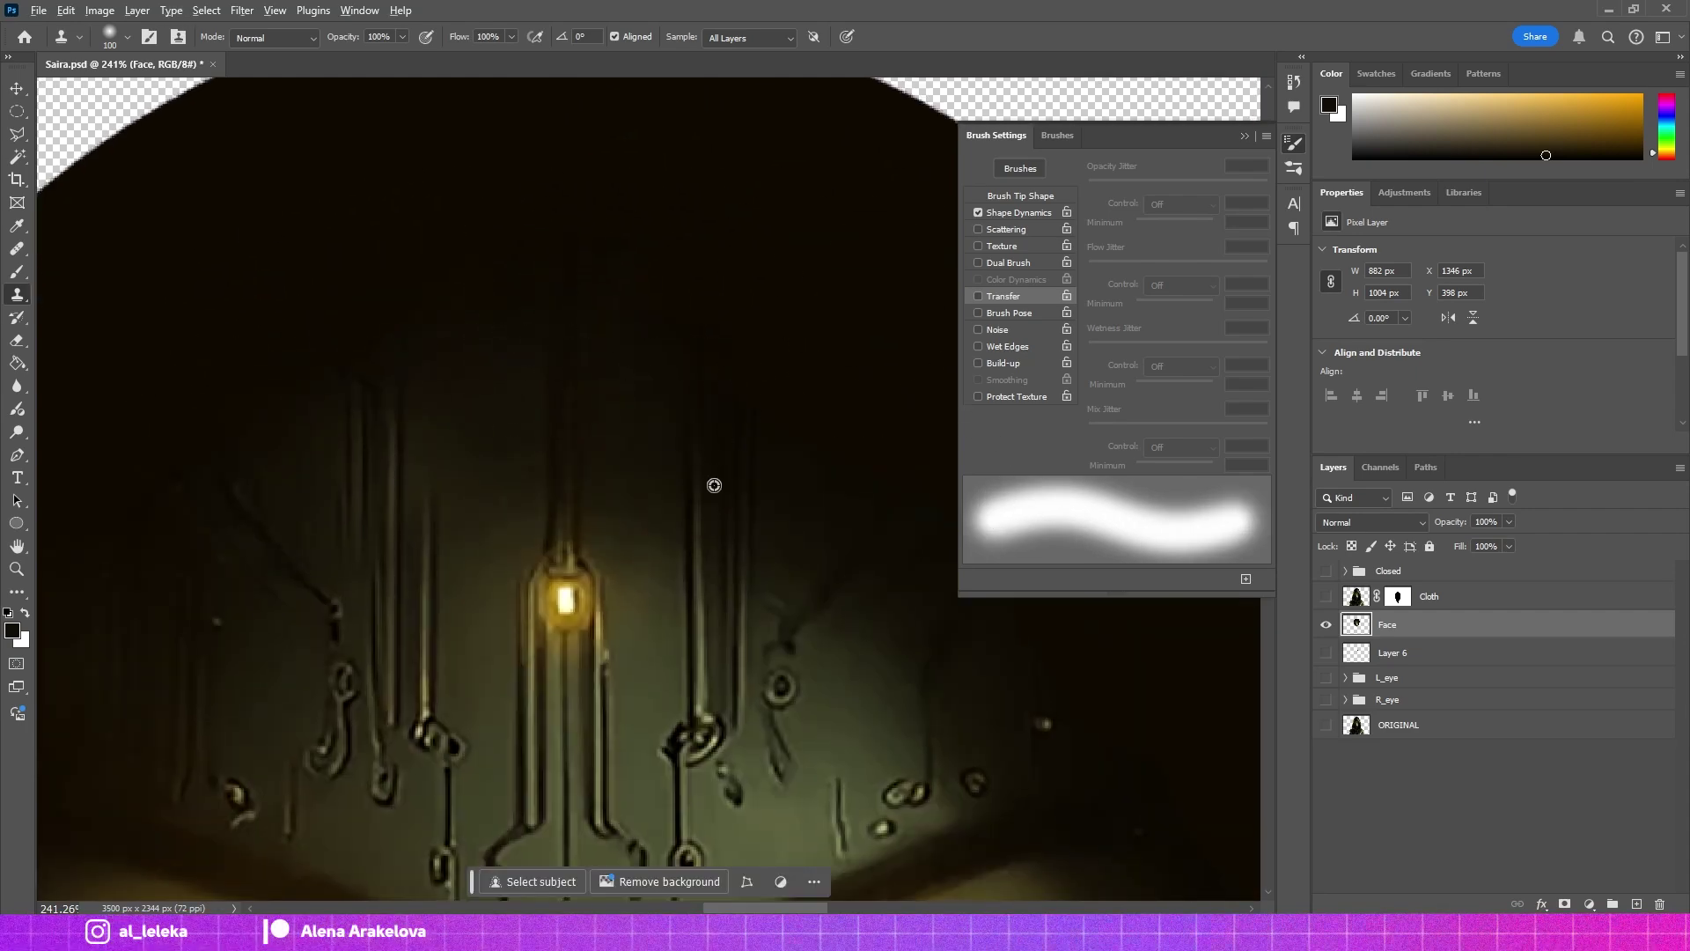
pyautogui.keyDown('alt'); pyautogui.click(722, 368); pyautogui.keyUp('alt')
pyautogui.click(723, 253)
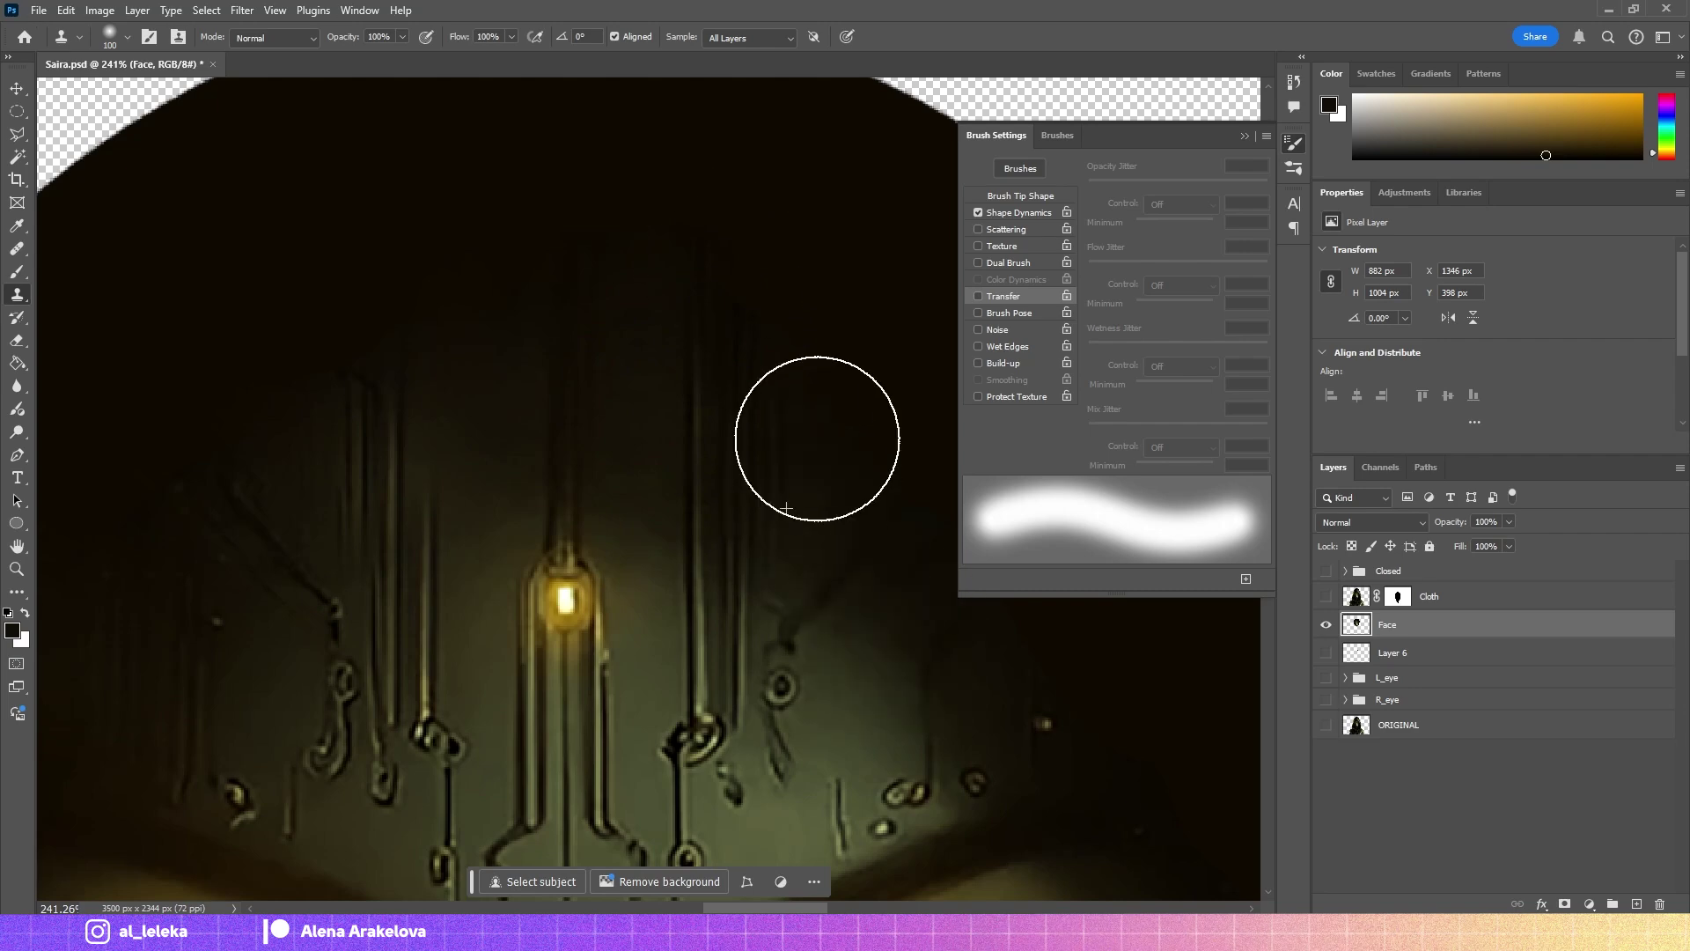
pyautogui.hscroll(3, 786, 509)
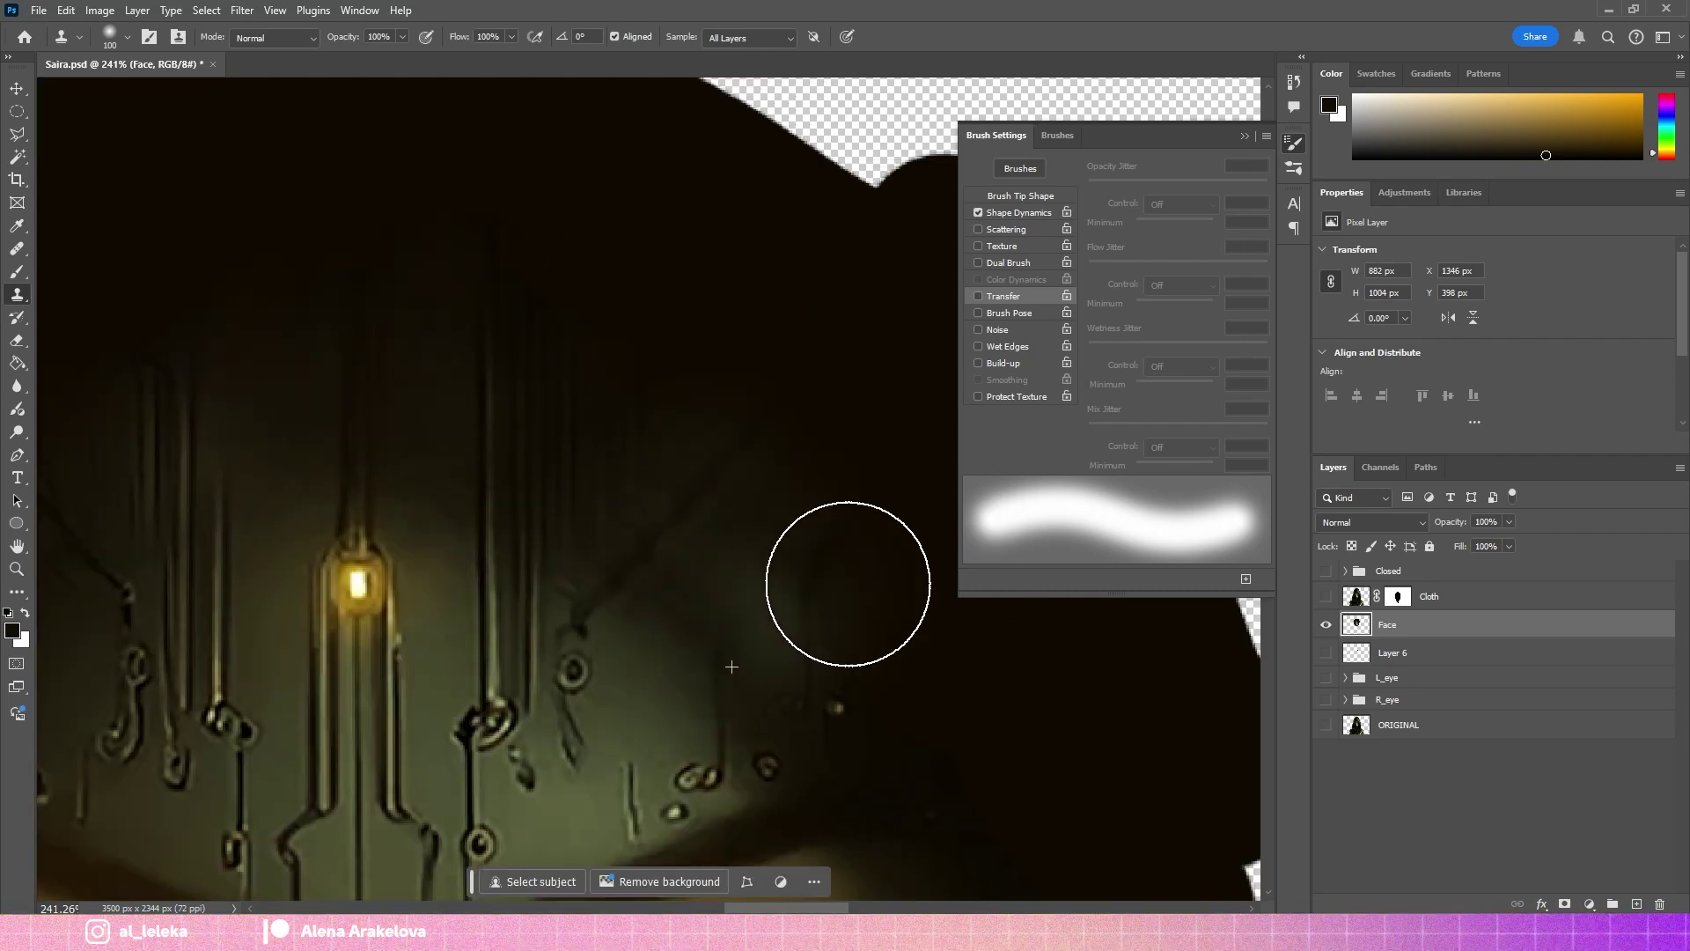
pyautogui.scroll(-3, 1012, 736)
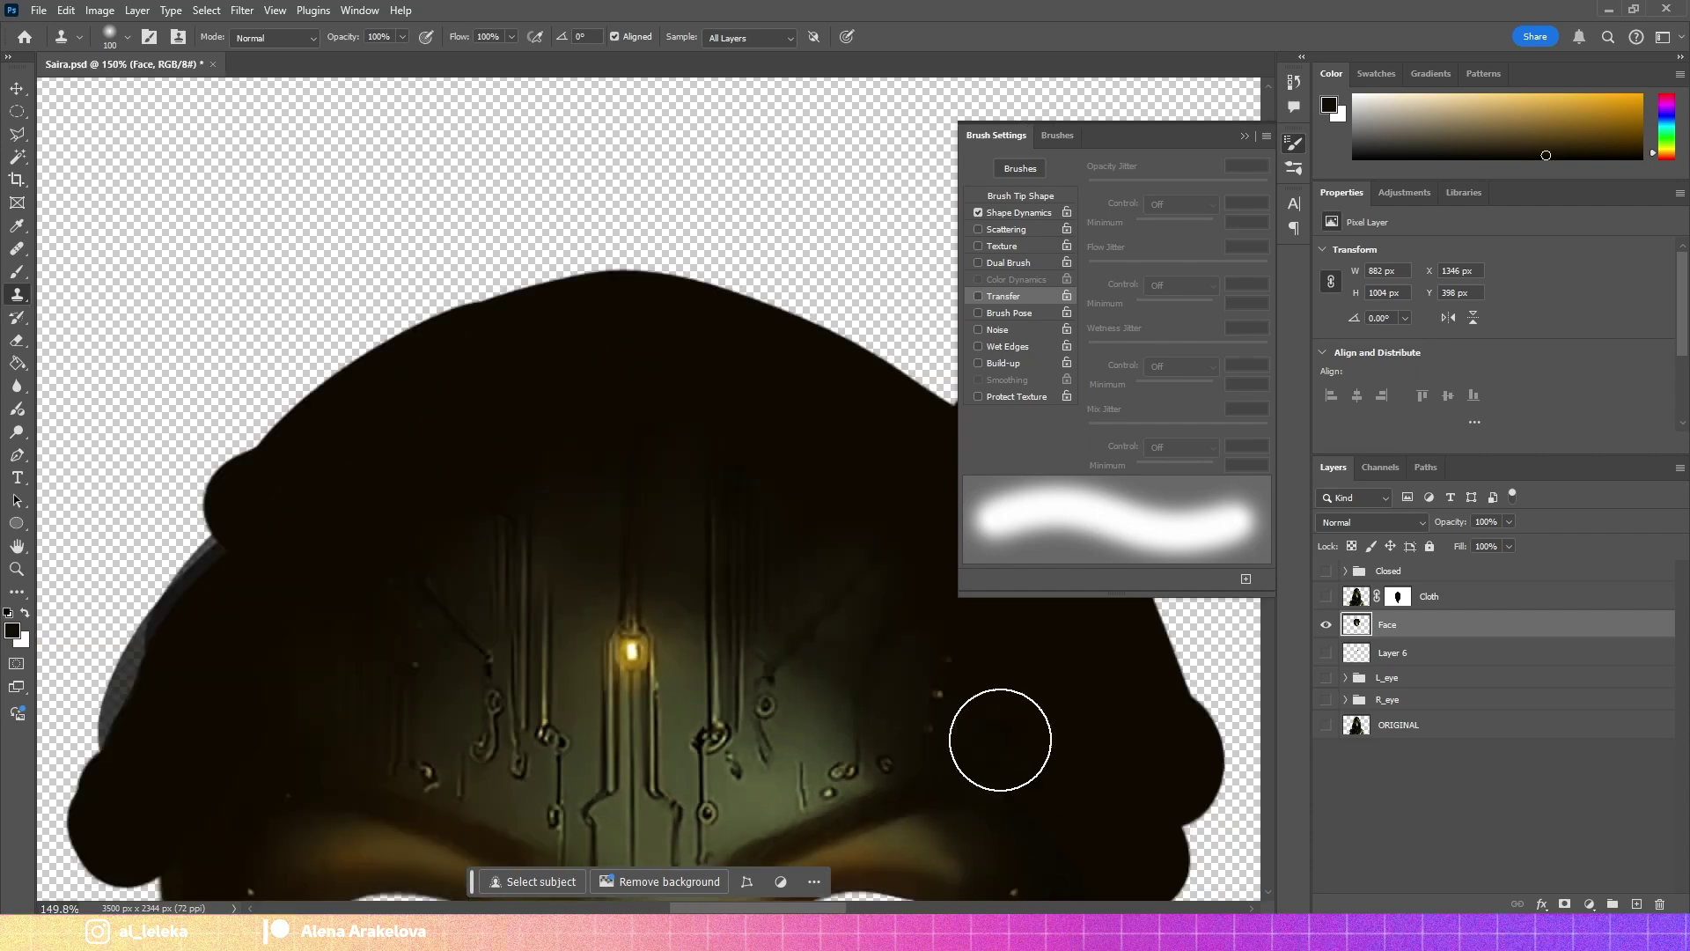
pyautogui.scroll(2, 672, 367)
pyautogui.click(1326, 596)
pyautogui.scroll(-3, 647, 528)
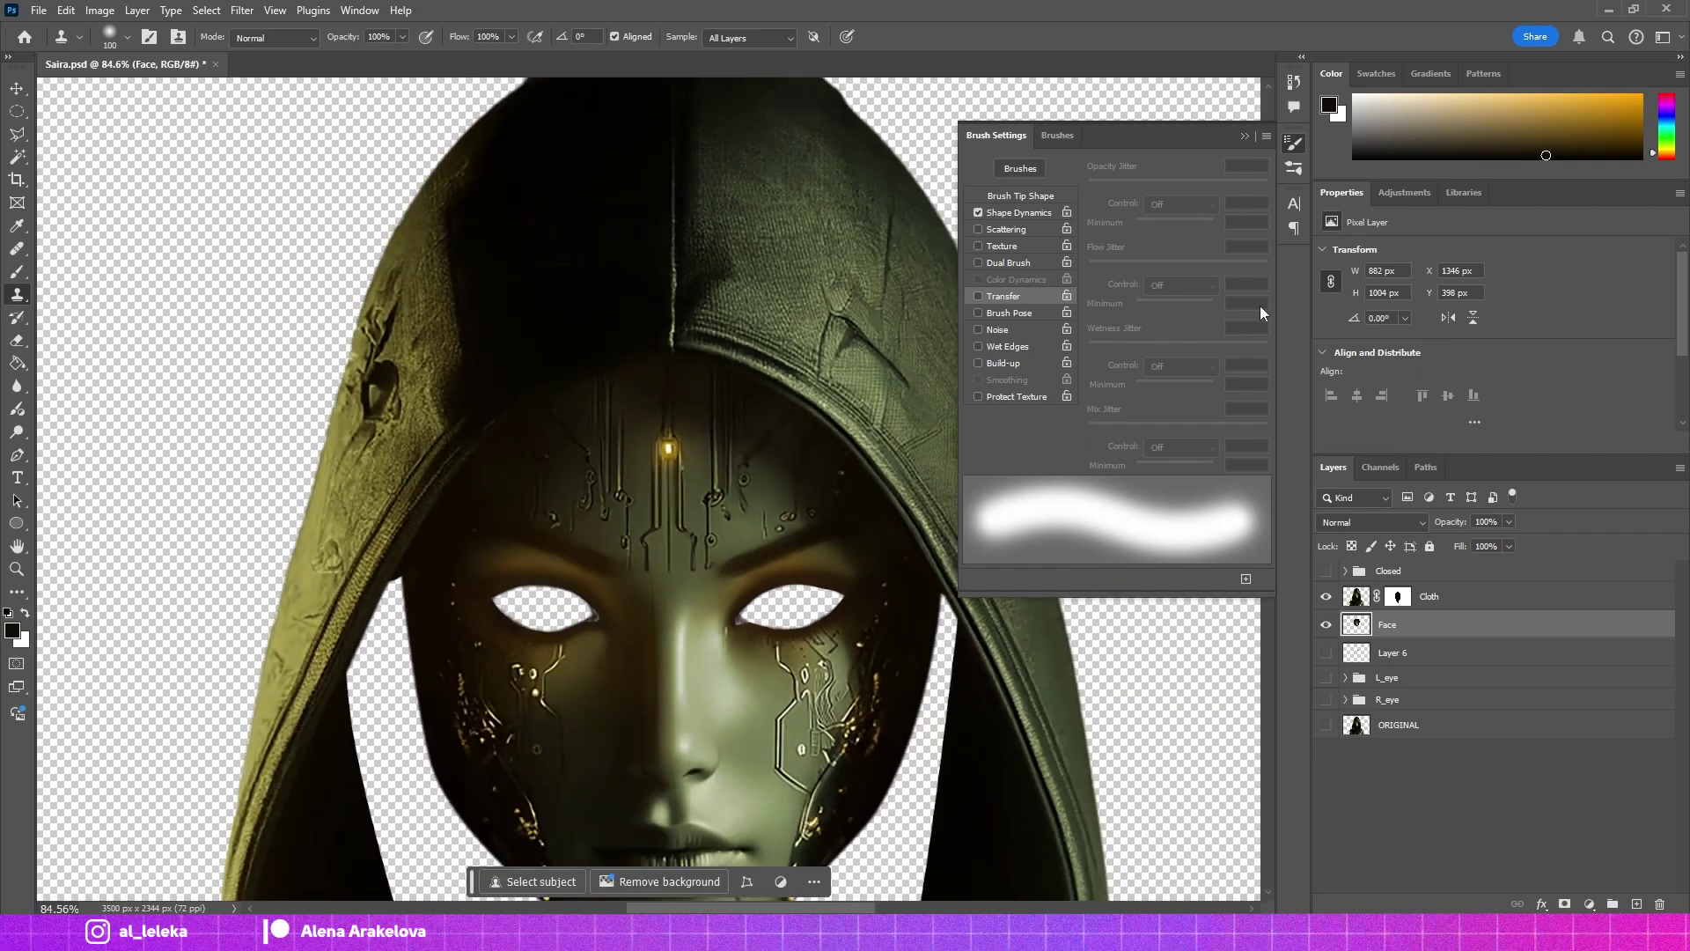
# Move the face down slightly, hide Cloth, and erase the grey fringe on its left edge.
pyautogui.hotkey('ctrl', 't')
pyautogui.moveTo(818, 576); pyautogui.dragTo(818, 616)
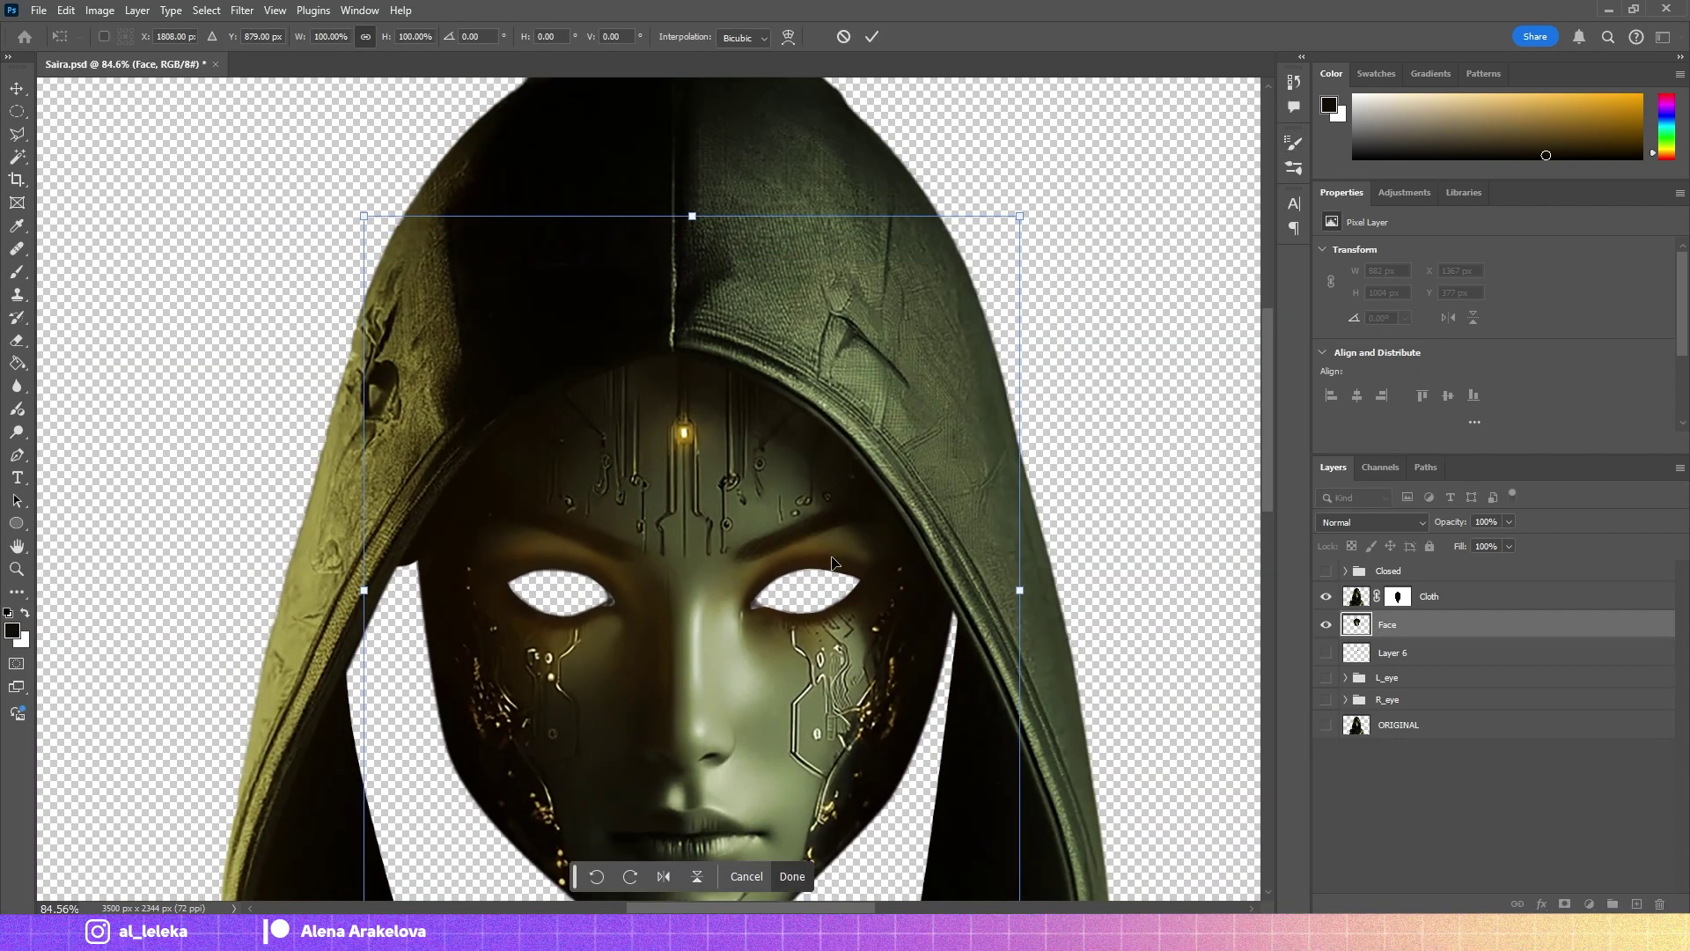
pyautogui.click(1326, 596)
pyautogui.press('e')
pyautogui.scroll(2, 287, 555)
pyautogui.press('[')
pyautogui.press('[')
pyautogui.press('[')
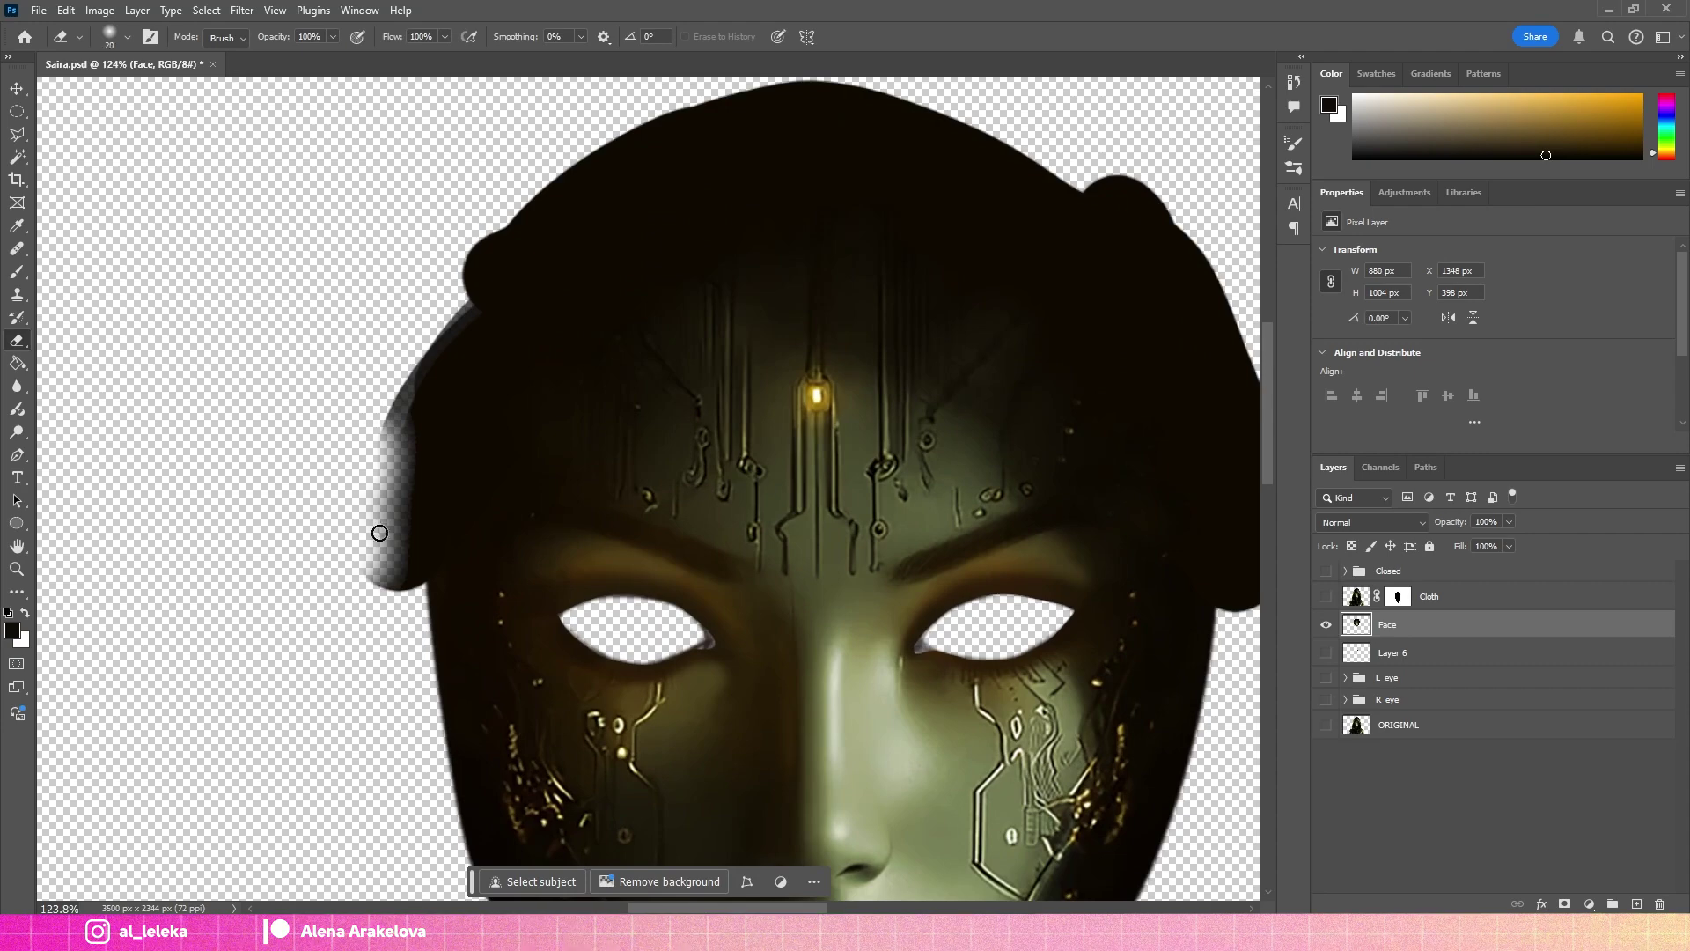
pyautogui.moveTo(387, 410)
pyautogui.mouseDown()
pyautogui.moveTo(401, 598)
pyautogui.moveTo(398, 365)
pyautogui.mouseUp()
# Erase the white fringe along the face's right edge with a smaller eraser.
pyautogui.scroll(2, 1022, 463)
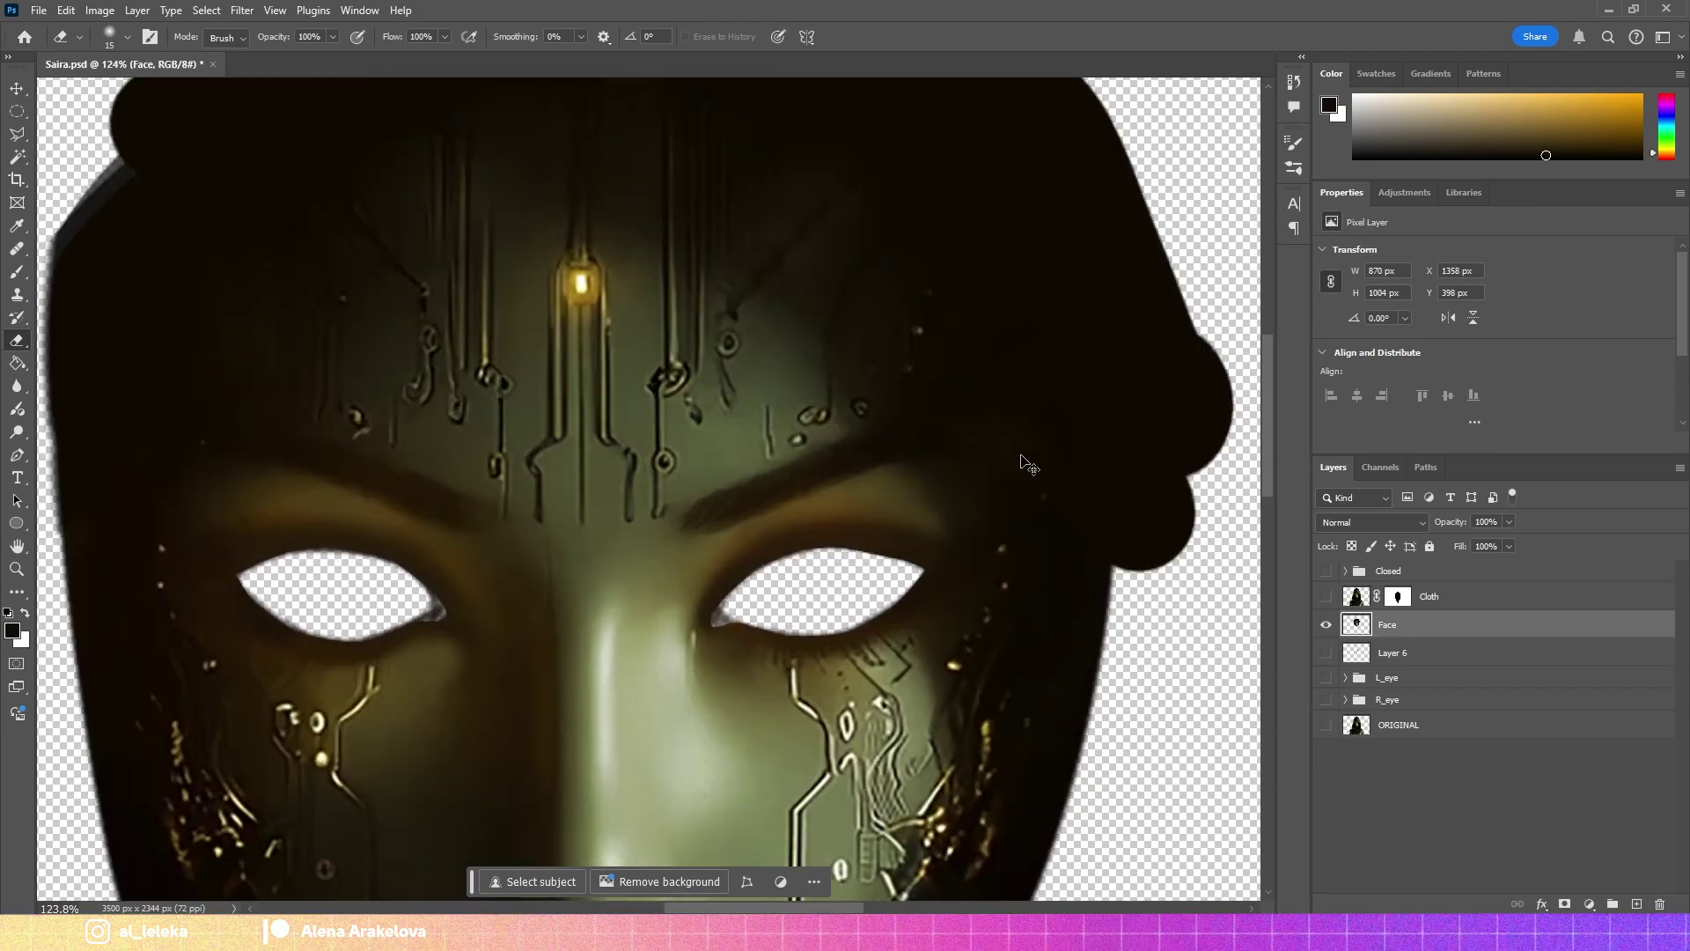
pyautogui.scroll(3, 1028, 464)
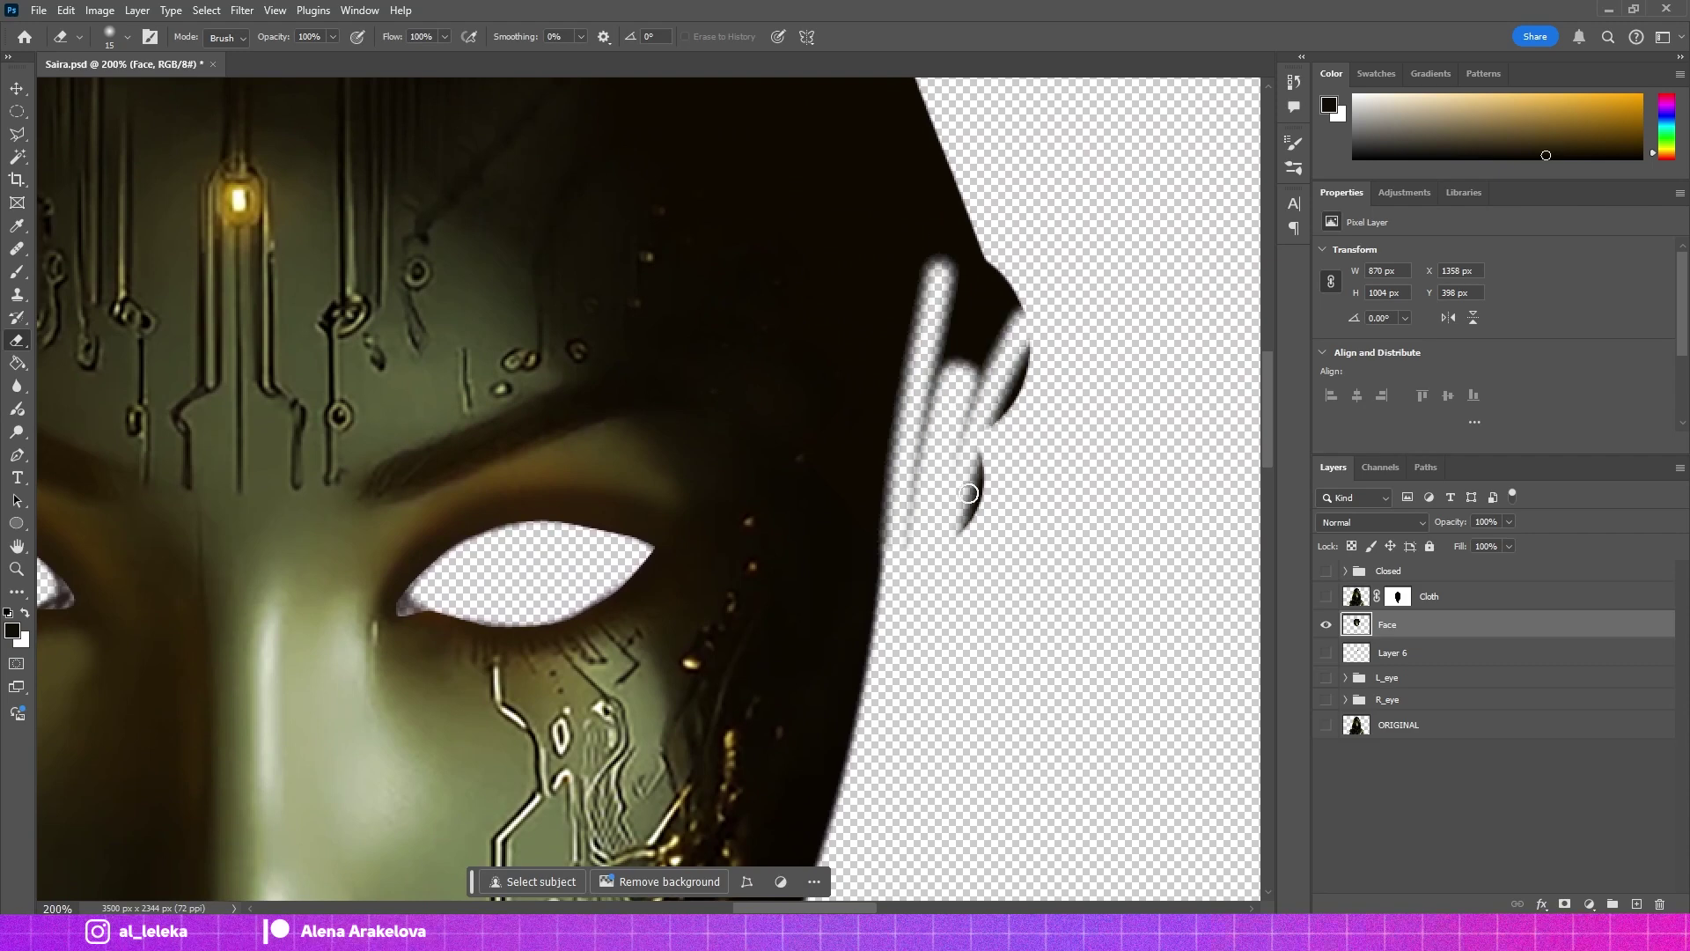
pyautogui.moveTo(934, 460); pyautogui.dragTo(1011, 309)
pyautogui.hscroll(-10, 1011, 309)
pyautogui.press('[')
pyautogui.press('[')
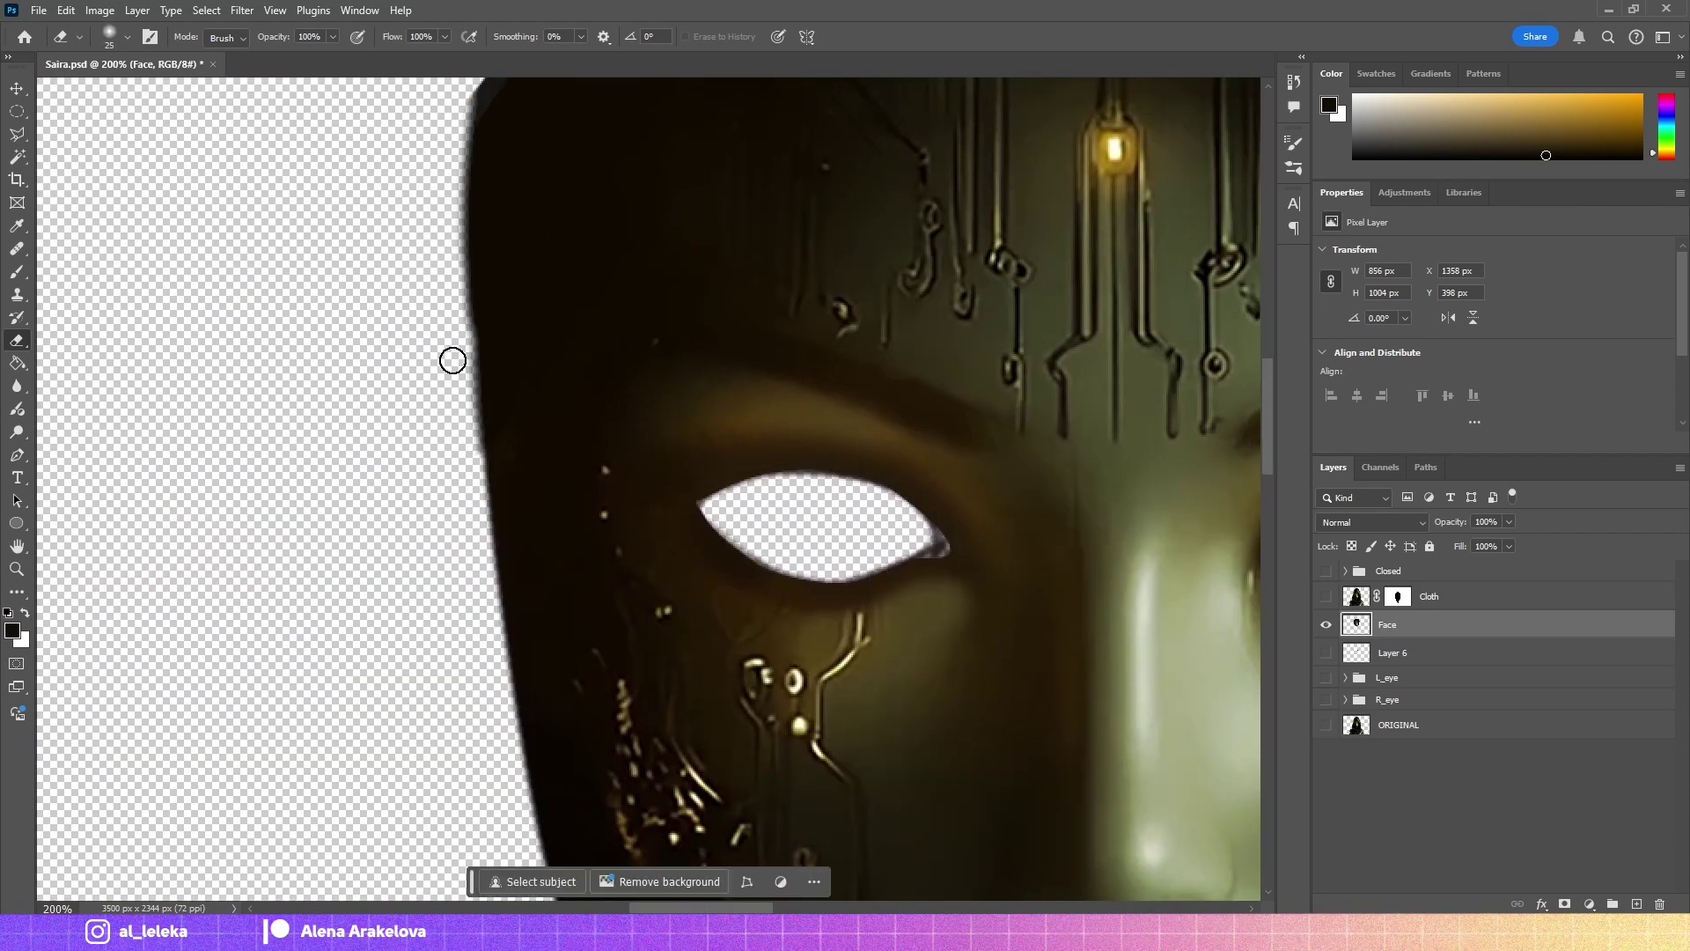
pyautogui.press('[')
pyautogui.press('[')
pyautogui.press('[')
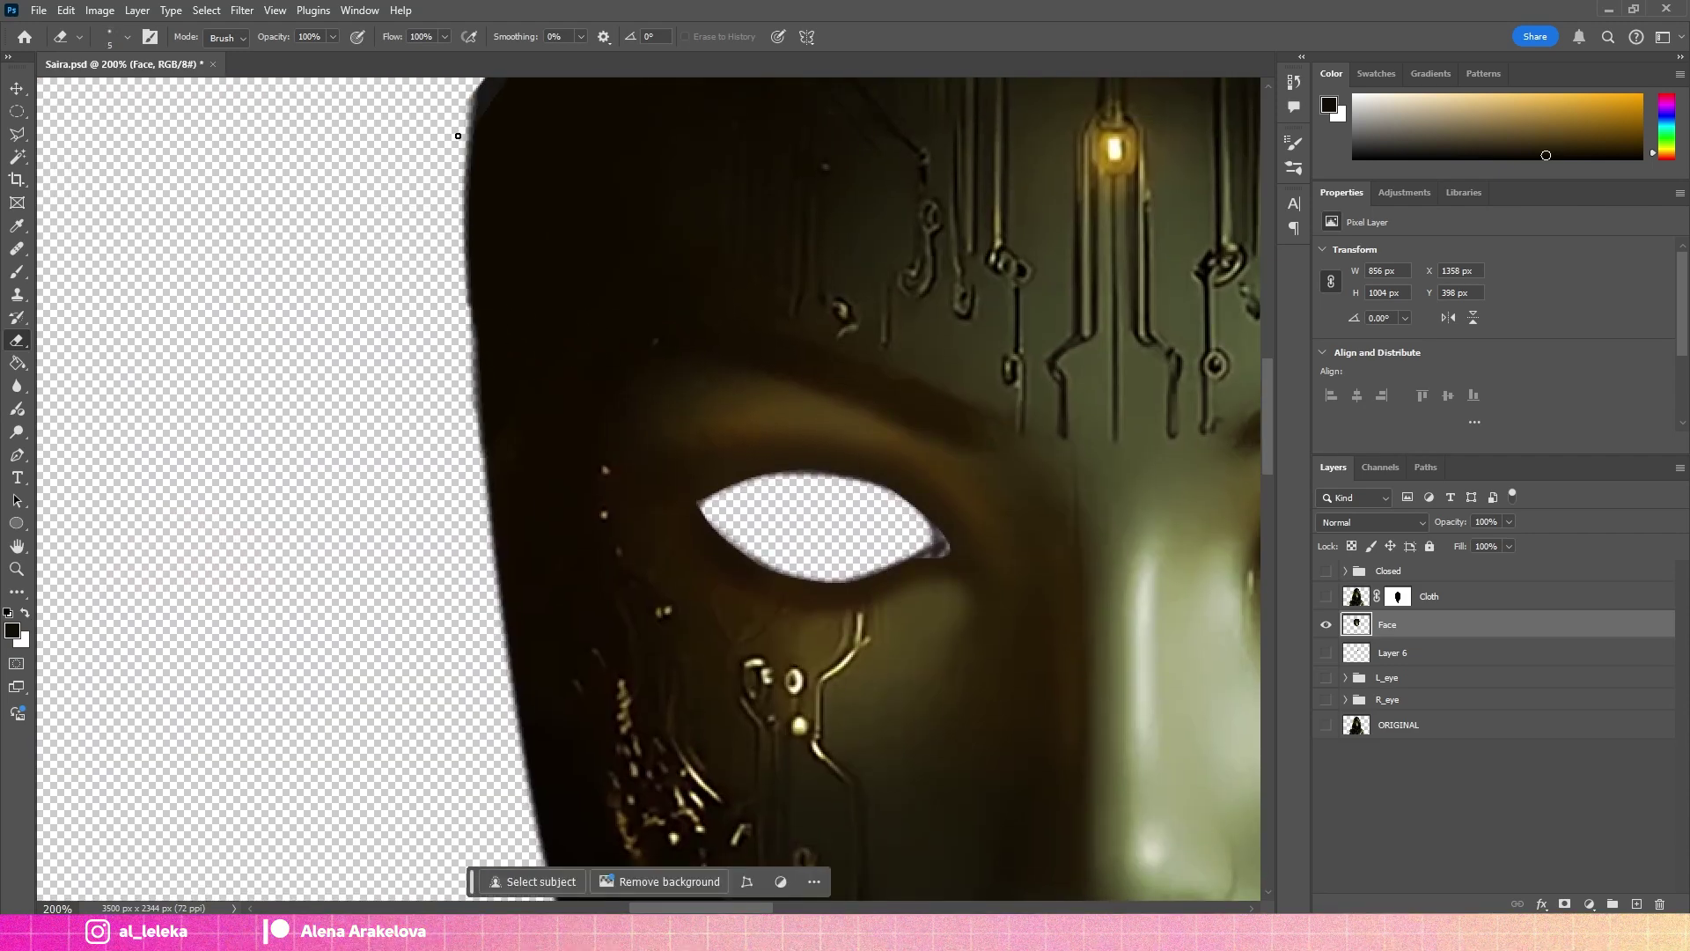
pyautogui.scroll(-3, 361, 430)
# Duplicate the ORIGINAL layer and place the copy between Face and Layer 6.
pyautogui.click(1325, 596)
pyautogui.moveTo(627, 350); pyautogui.dragTo(621, 345)
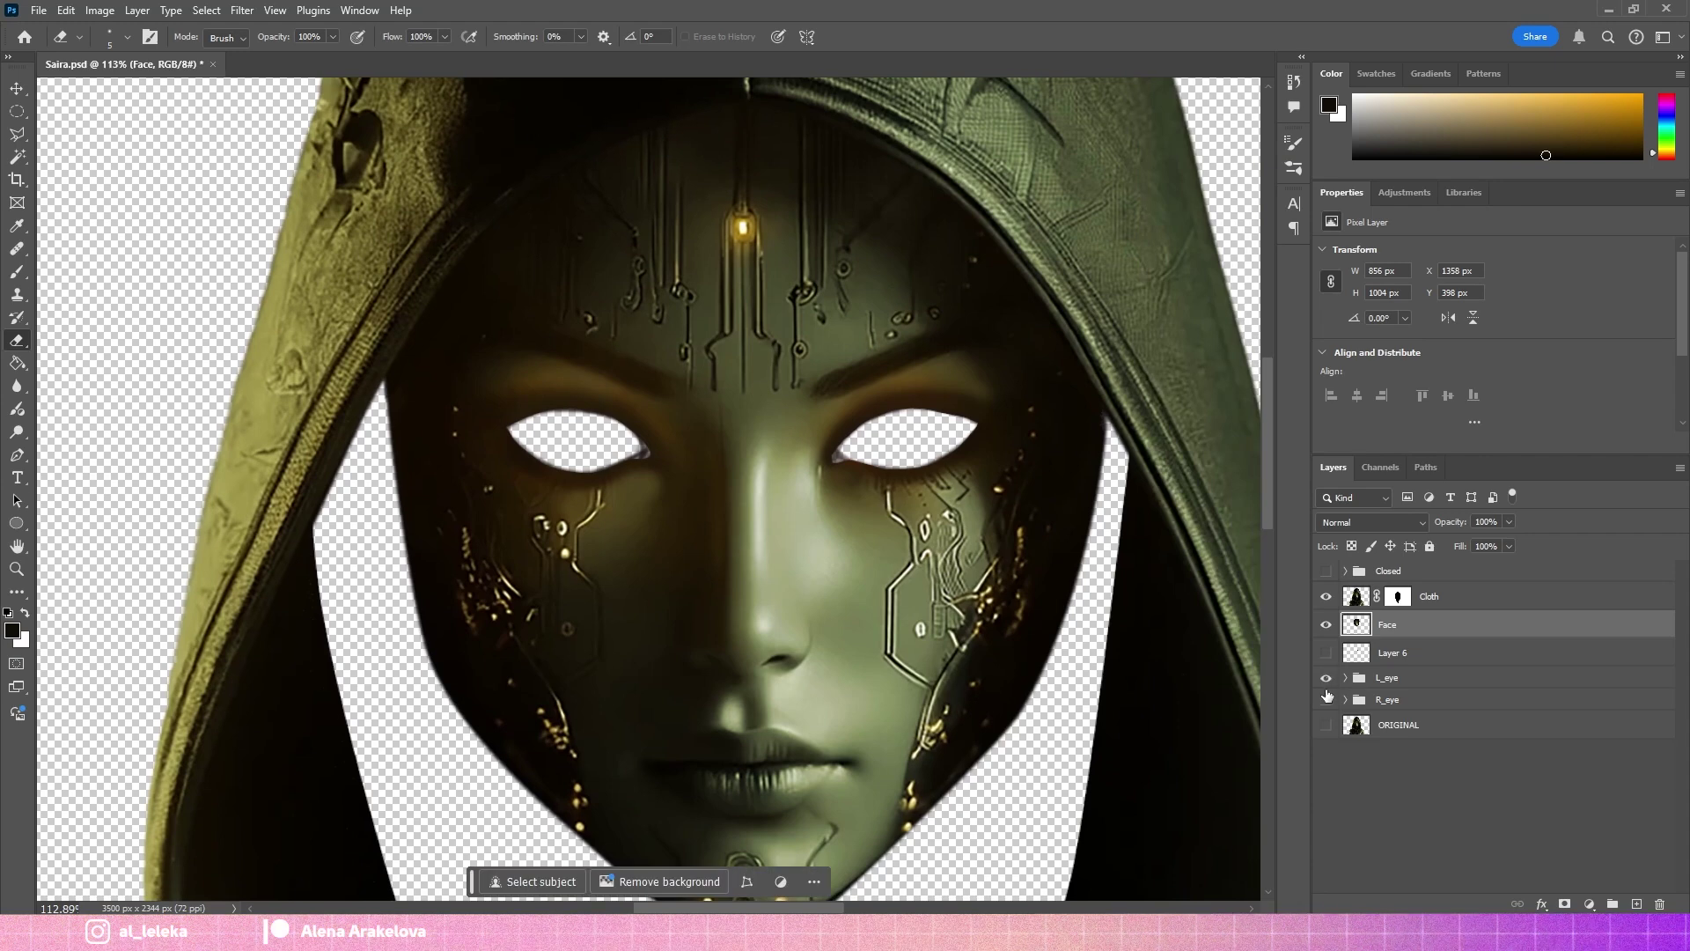
pyautogui.click(1326, 677)
pyautogui.click(1328, 702)
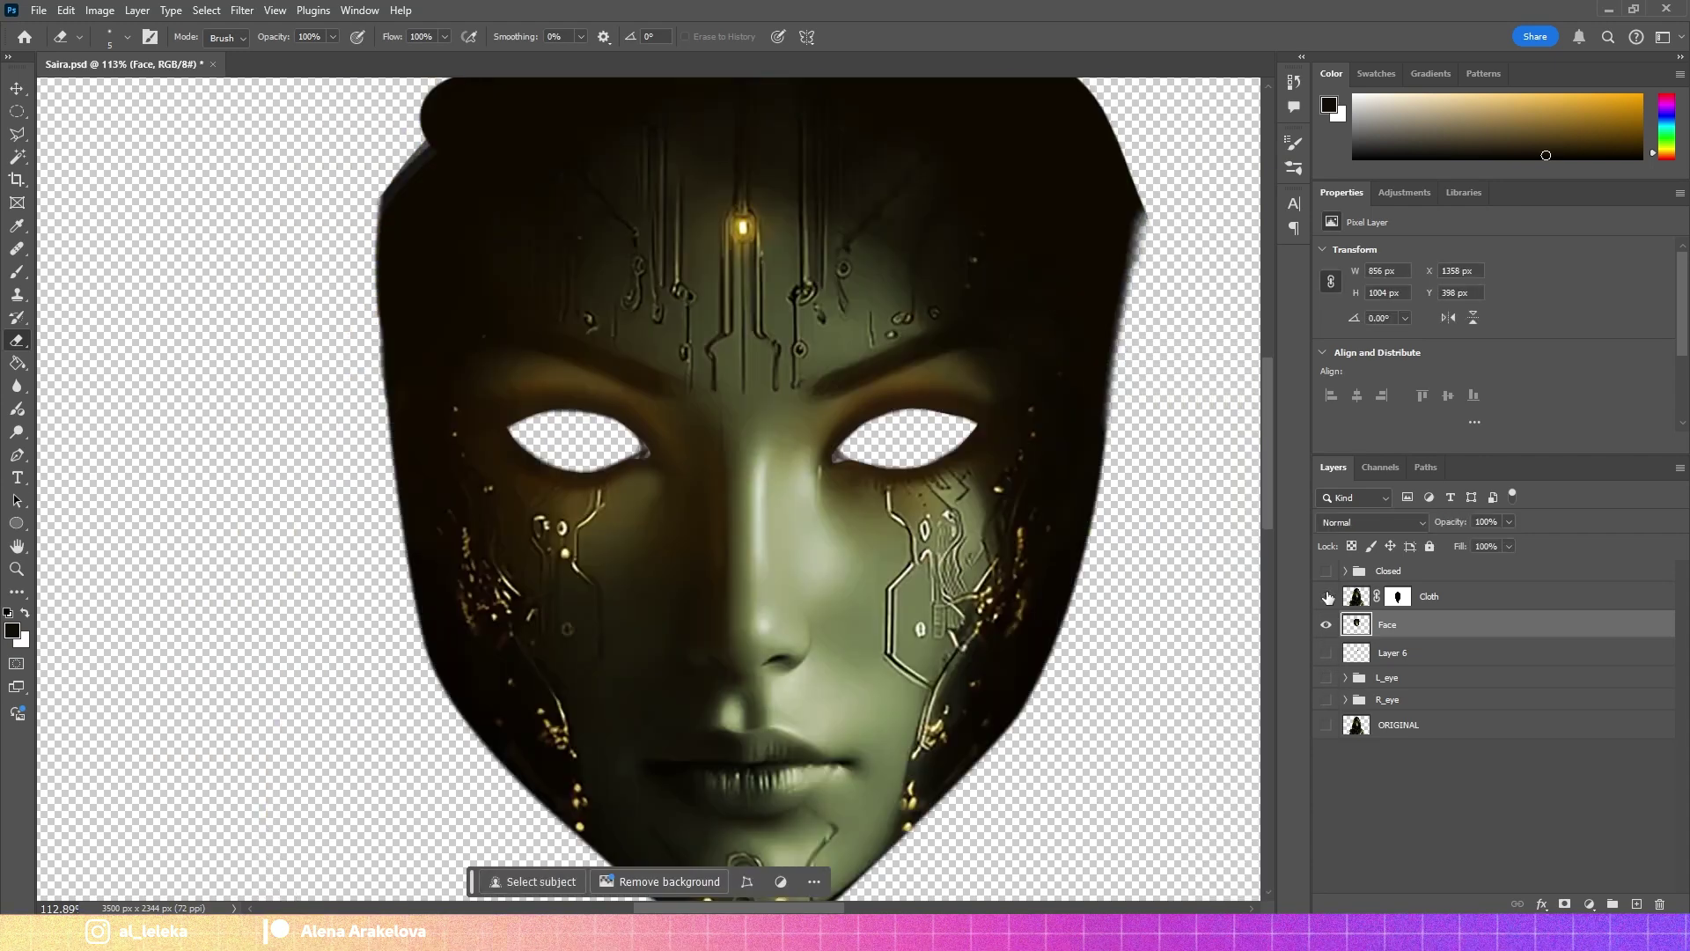
pyautogui.moveTo(1408, 724); pyautogui.dragTo(1480, 754)
pyautogui.moveTo(1392, 636); pyautogui.dragTo(1393, 647)
# Isolate the ORIGINAL copy layer and trace the neck's left hood edge and bottom with Polygonal Lasso.
pyautogui.keyDown('alt'); pyautogui.click(1326, 652); pyautogui.keyUp('alt')
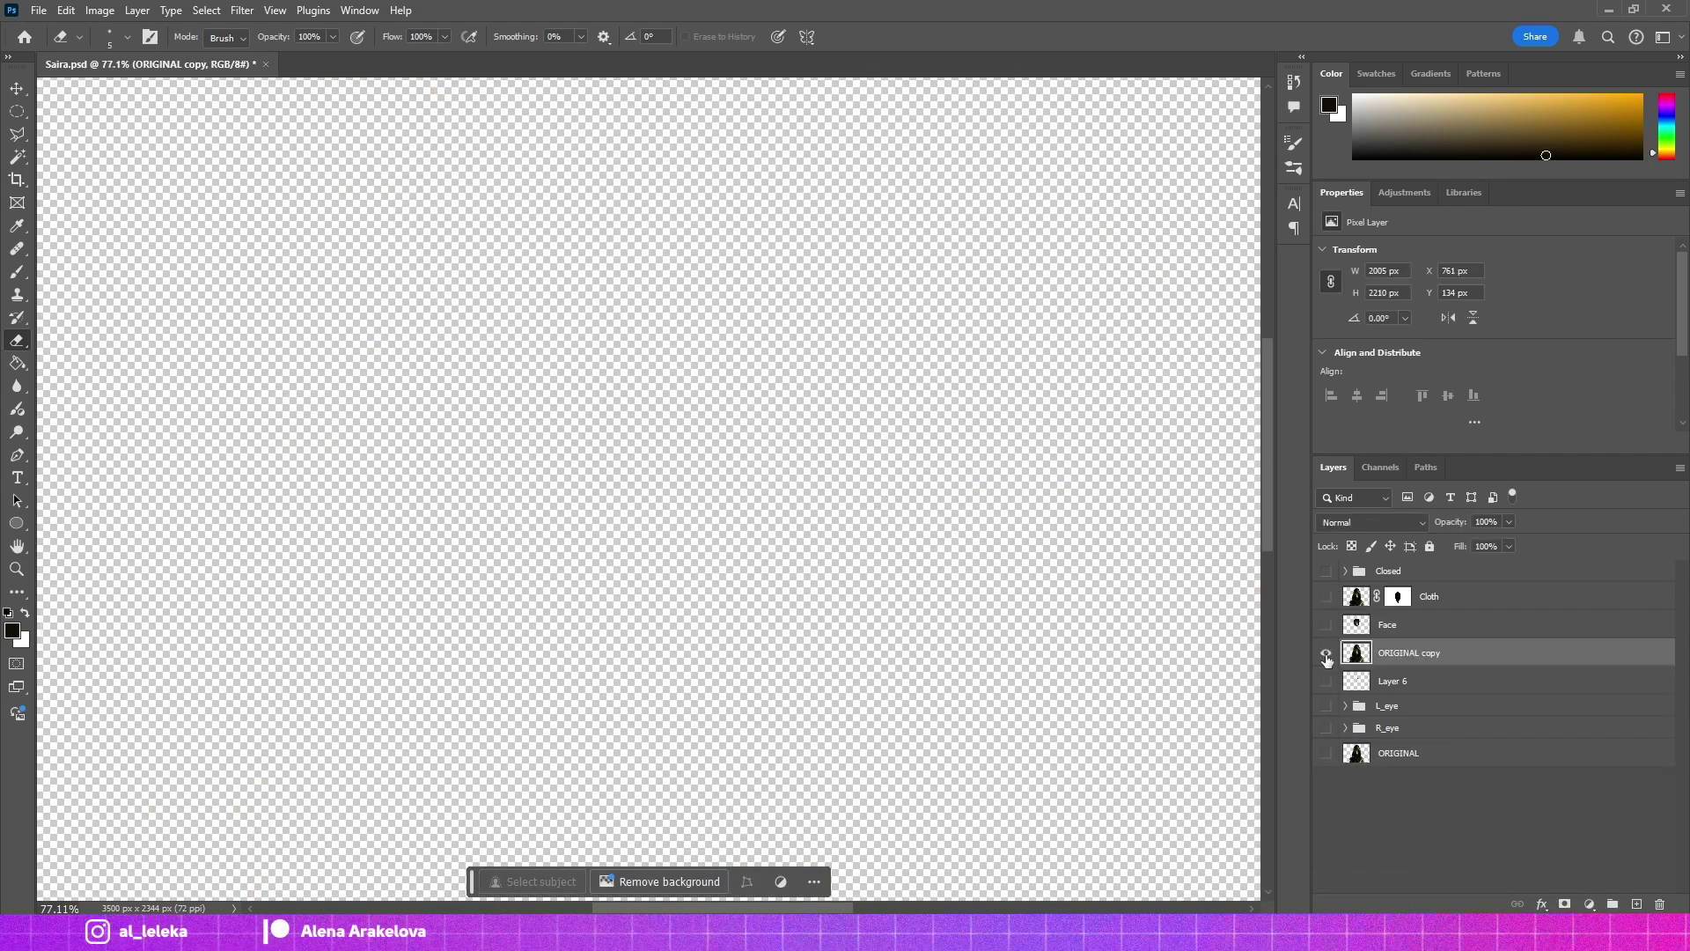
pyautogui.scroll(-2, 317, 301)
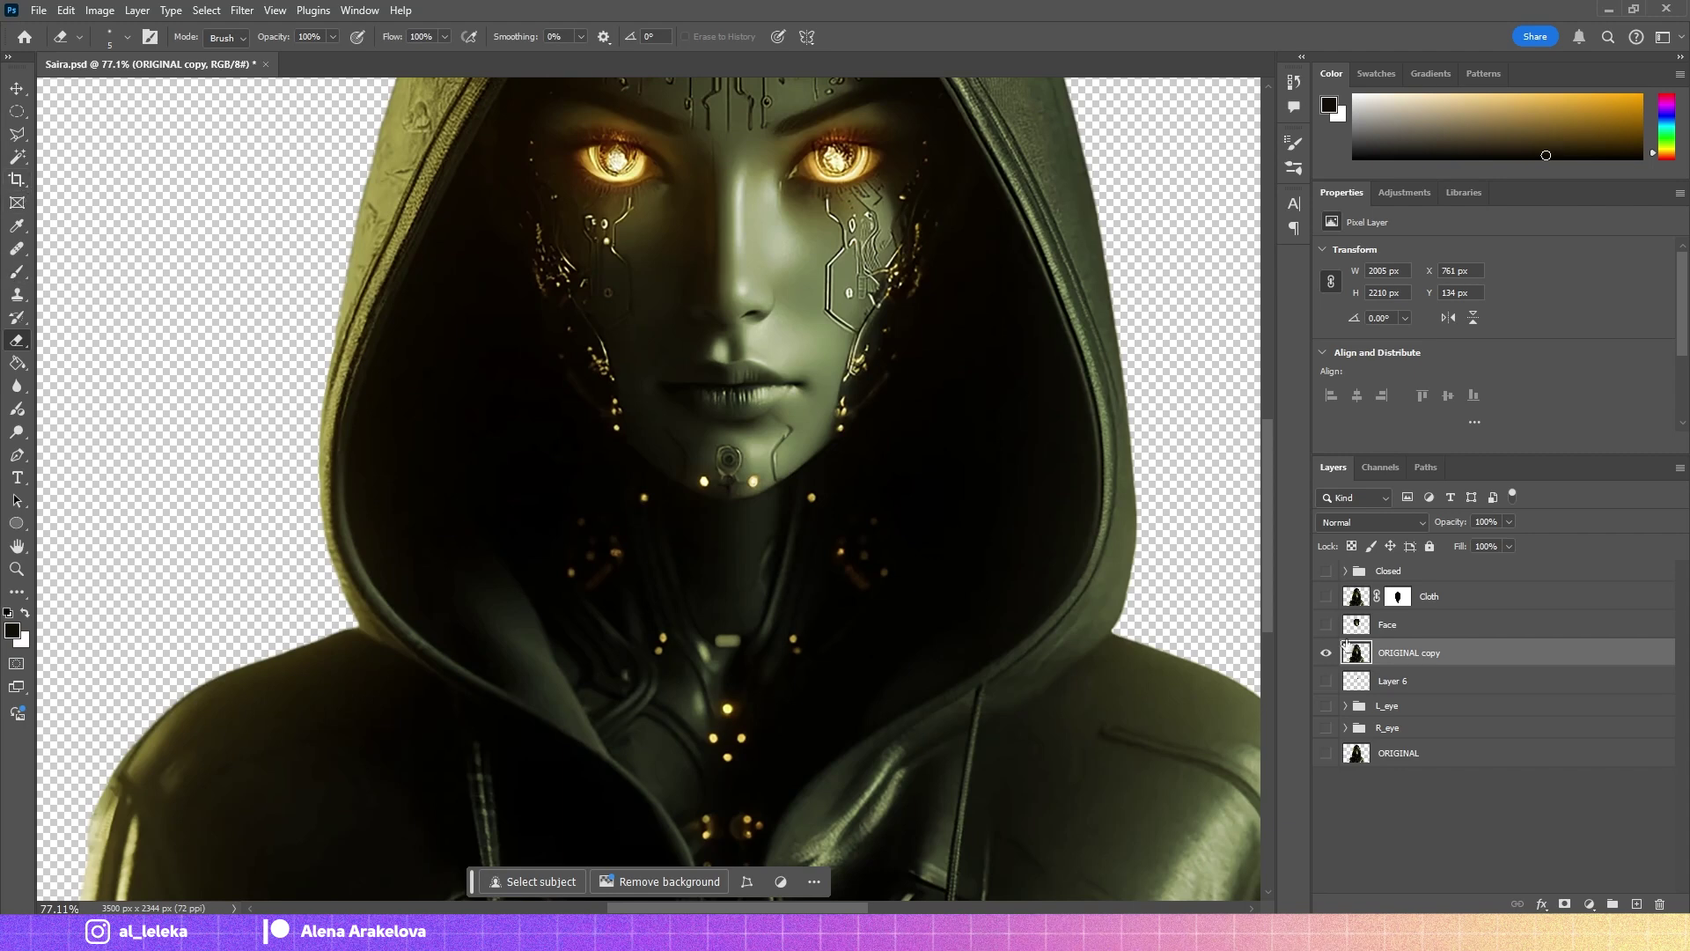
pyautogui.click(17, 133)
pyautogui.click(469, 138)
pyautogui.click(400, 271)
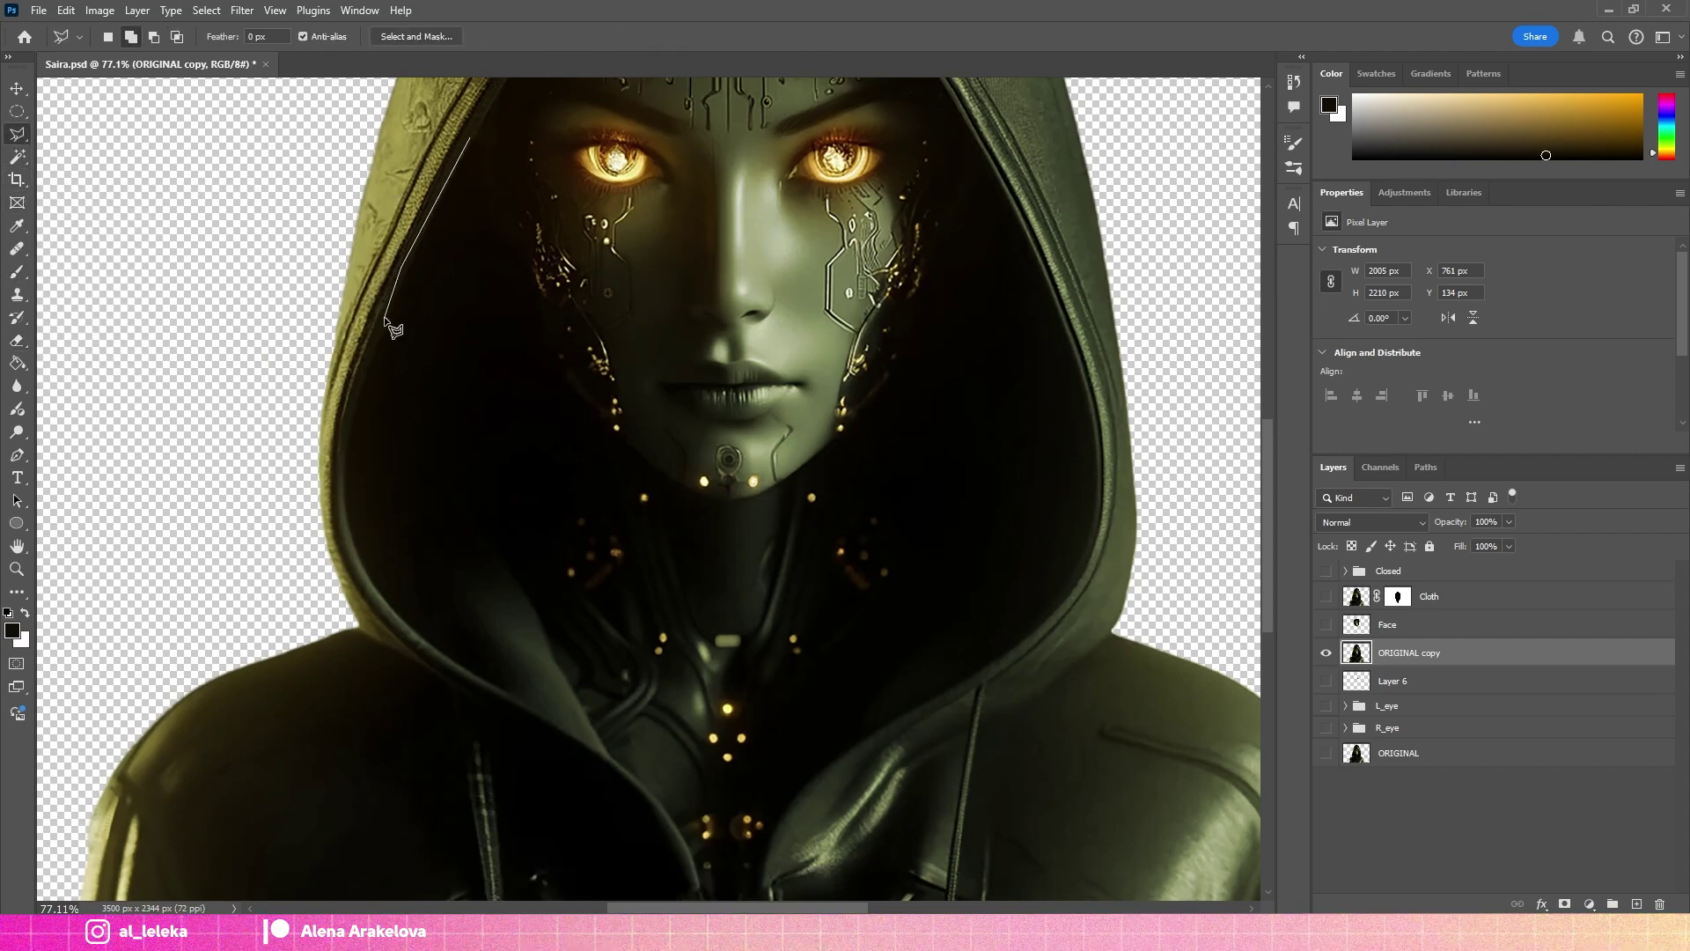
pyautogui.click(385, 319)
pyautogui.click(378, 408)
pyautogui.click(500, 595)
pyautogui.click(551, 691)
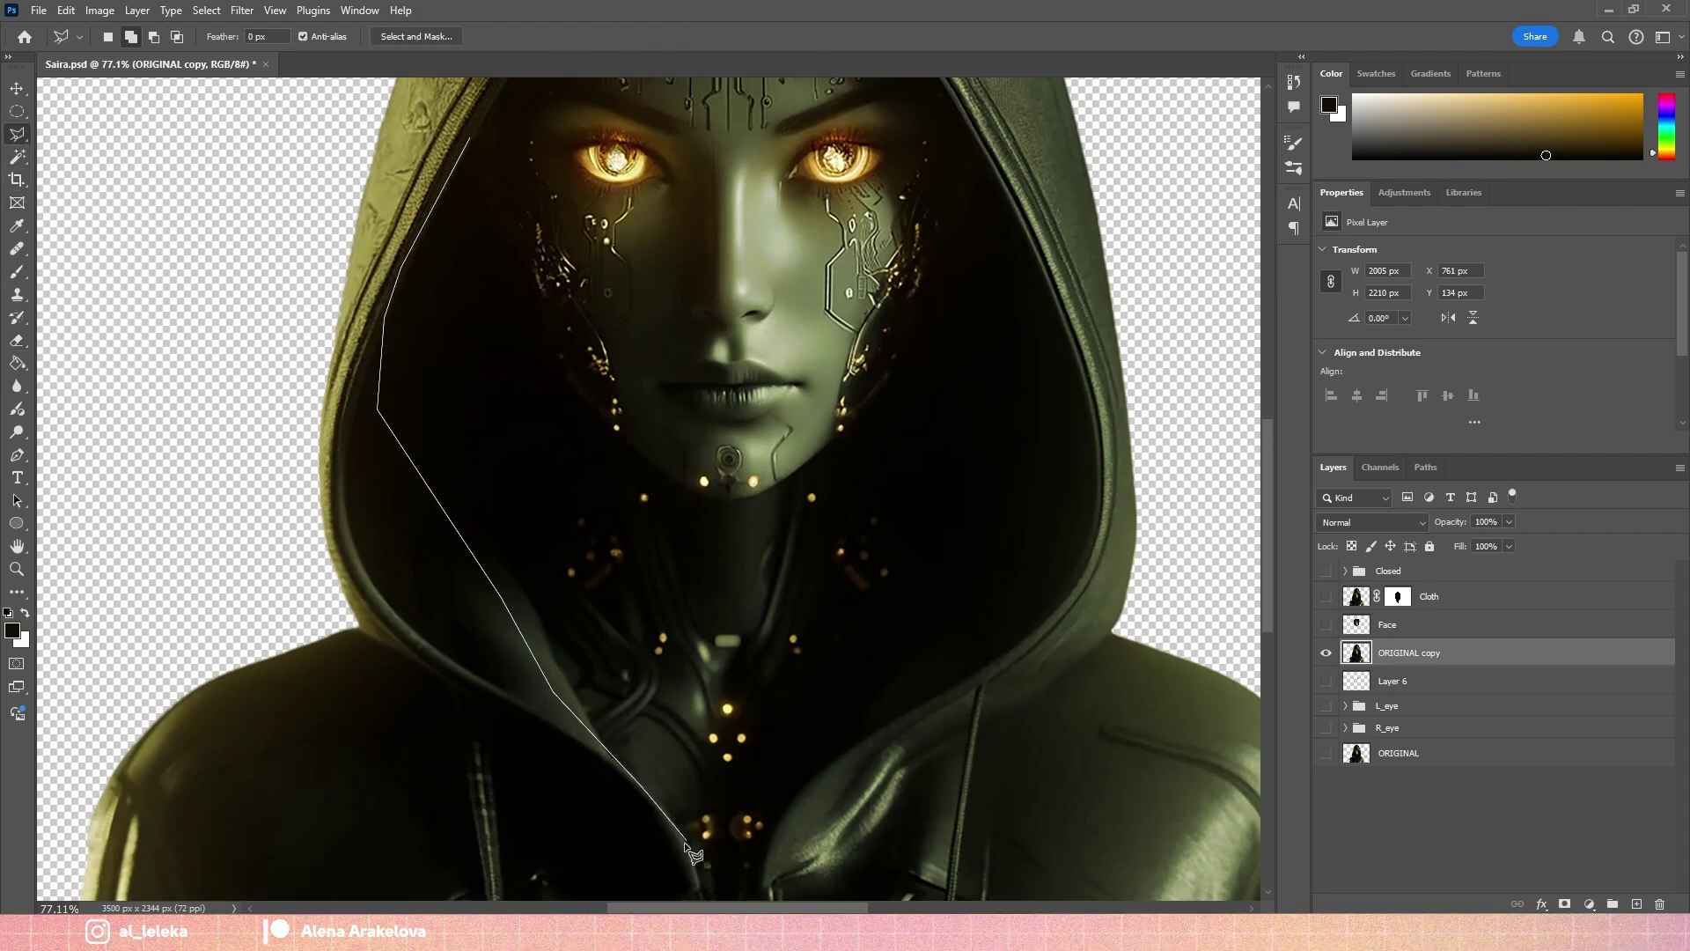
pyautogui.click(702, 893)
pyautogui.click(761, 893)
# Close the neck selection up the right hood edge, down the neck's right side and under the chin.
pyautogui.scroll(5, 1017, 566)
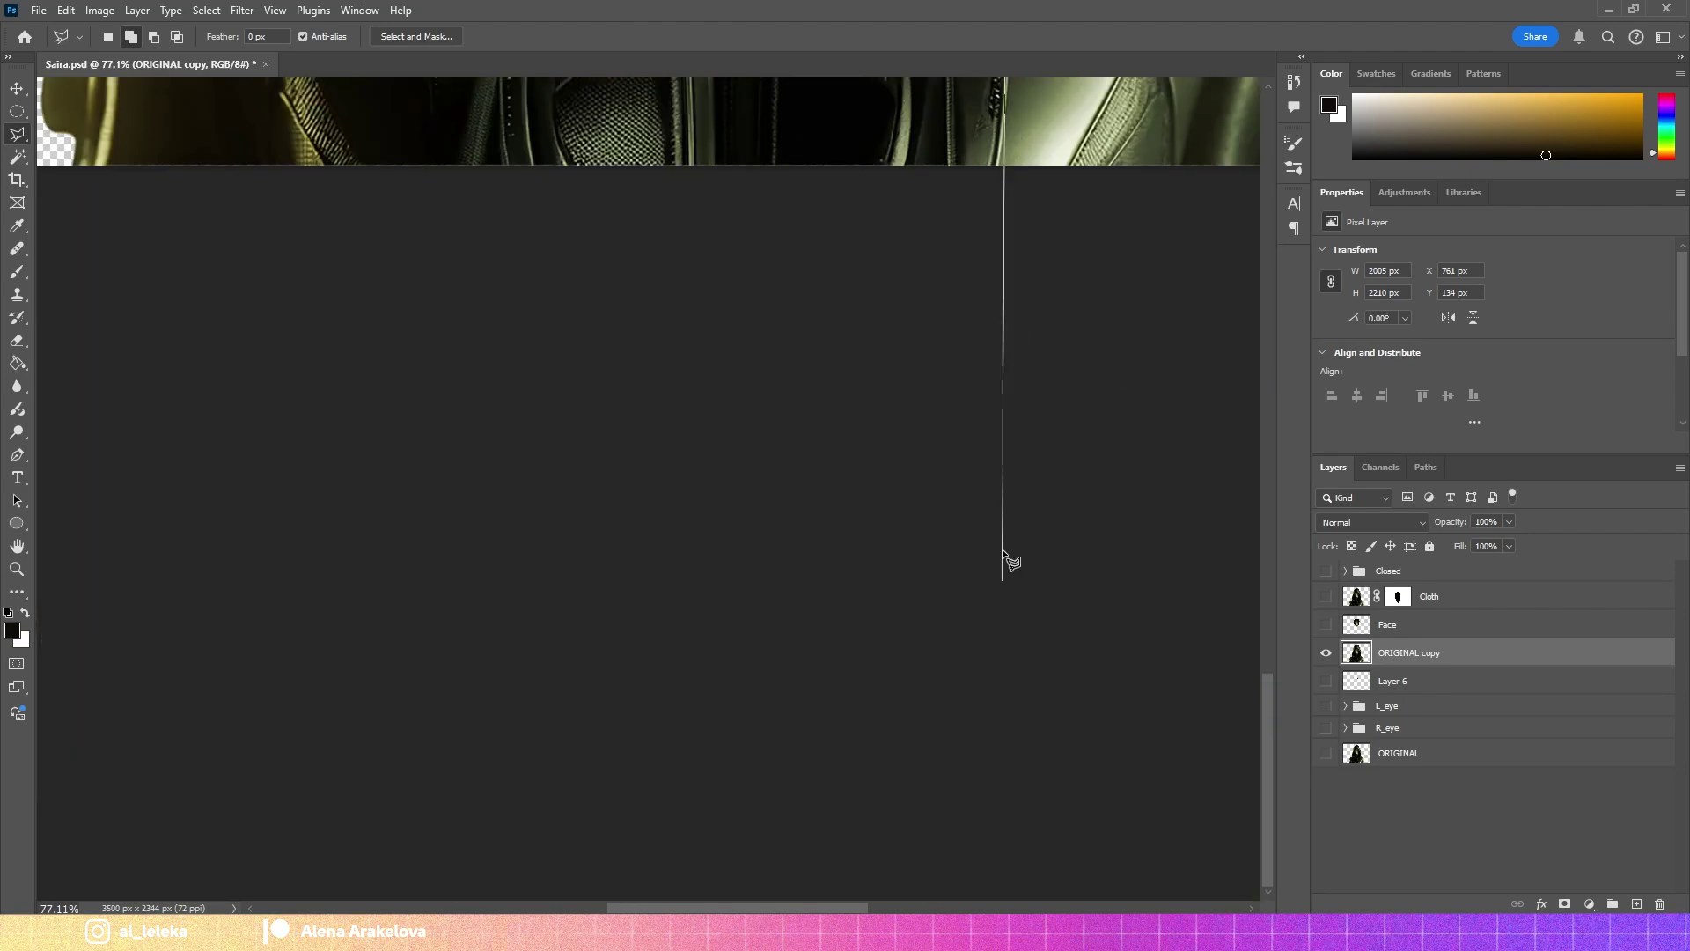
pyautogui.click(964, 769)
pyautogui.click(1008, 581)
pyautogui.click(1025, 347)
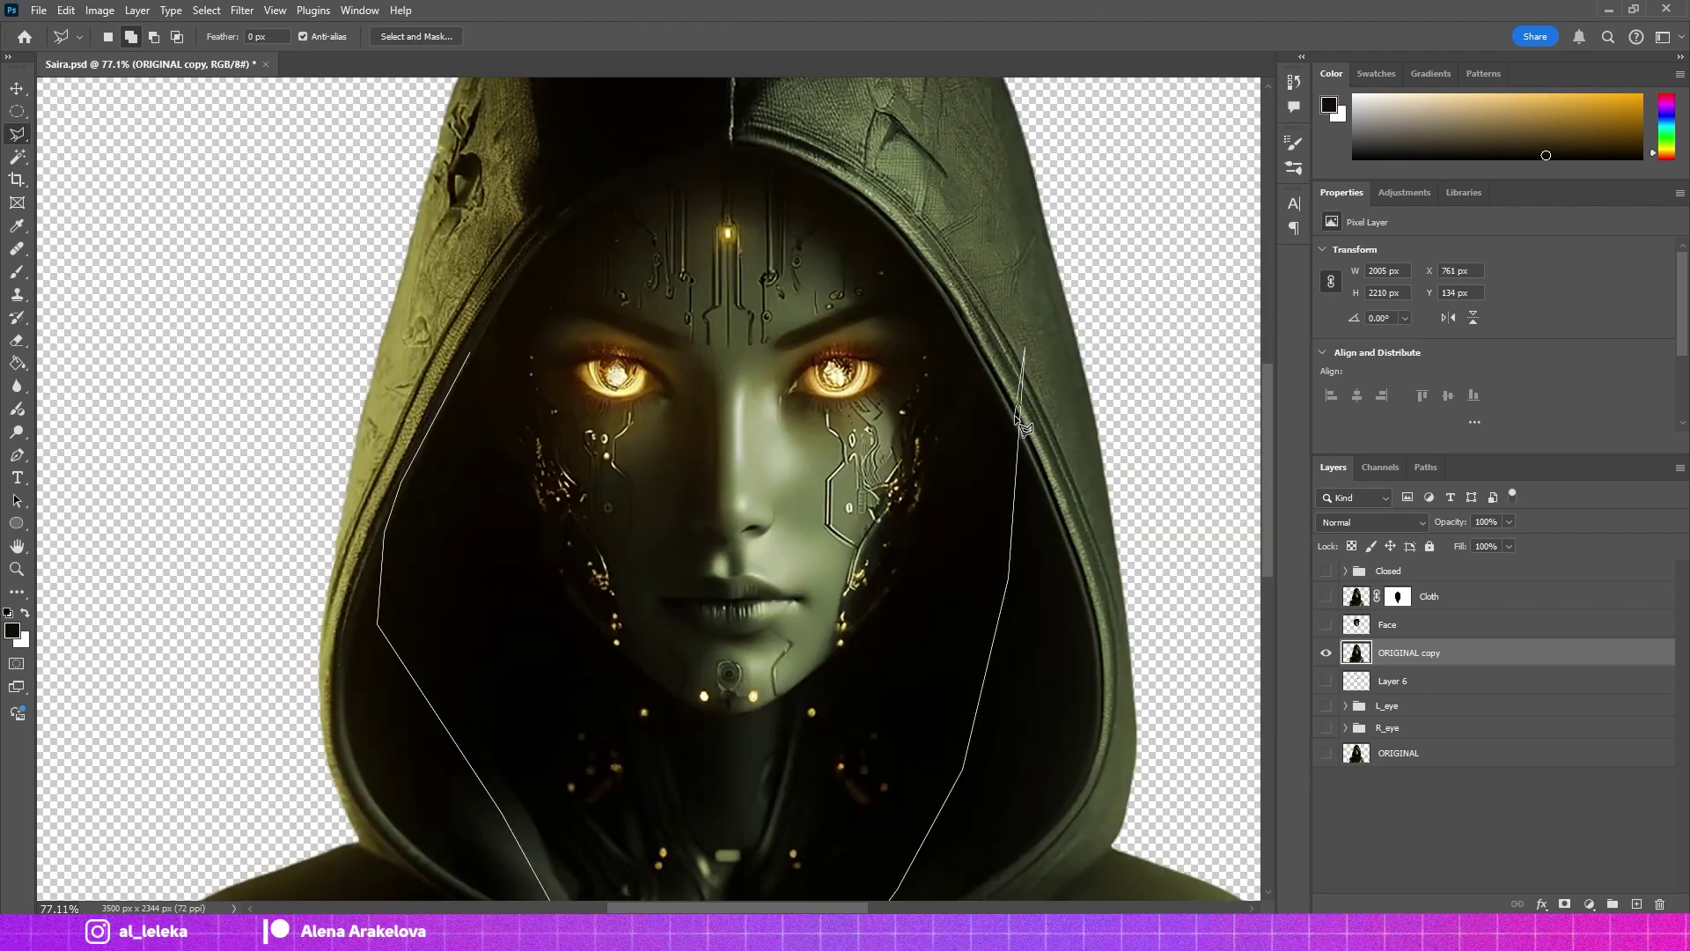
pyautogui.click(946, 296)
pyautogui.click(884, 572)
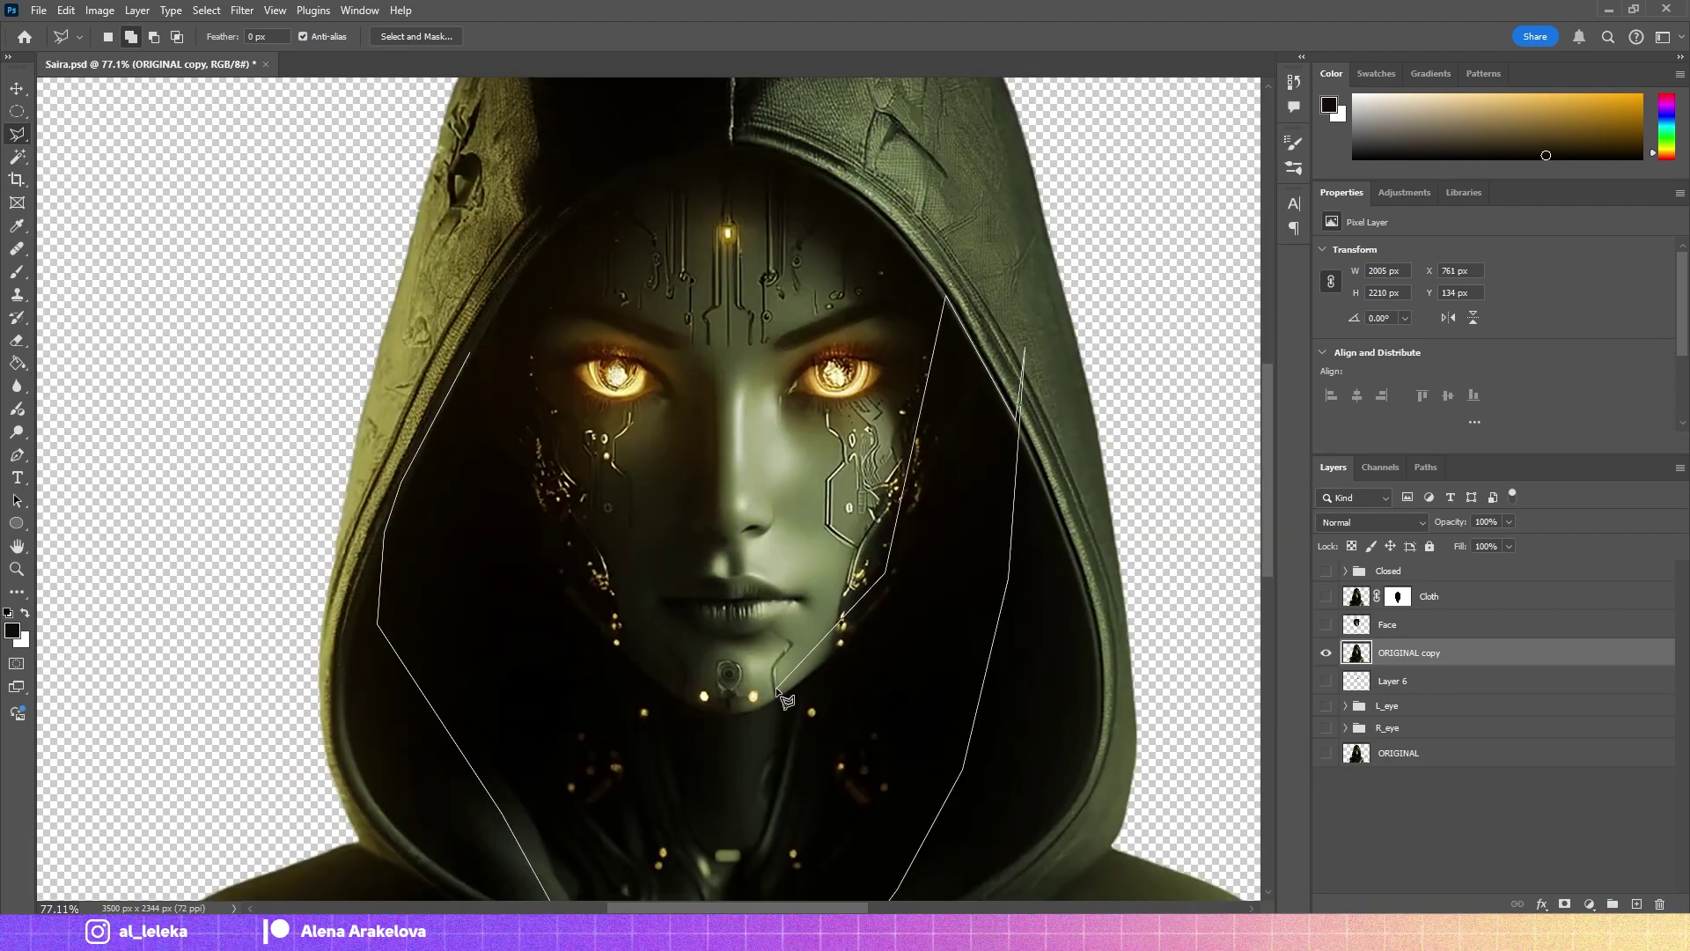
pyautogui.click(776, 689)
pyautogui.click(718, 695)
pyautogui.click(487, 370)
# Mask ORIGINAL copy to the neck, apply the mask, rename the layer Neck, and show Cloth.
pyautogui.scroll(-3, 737, 447)
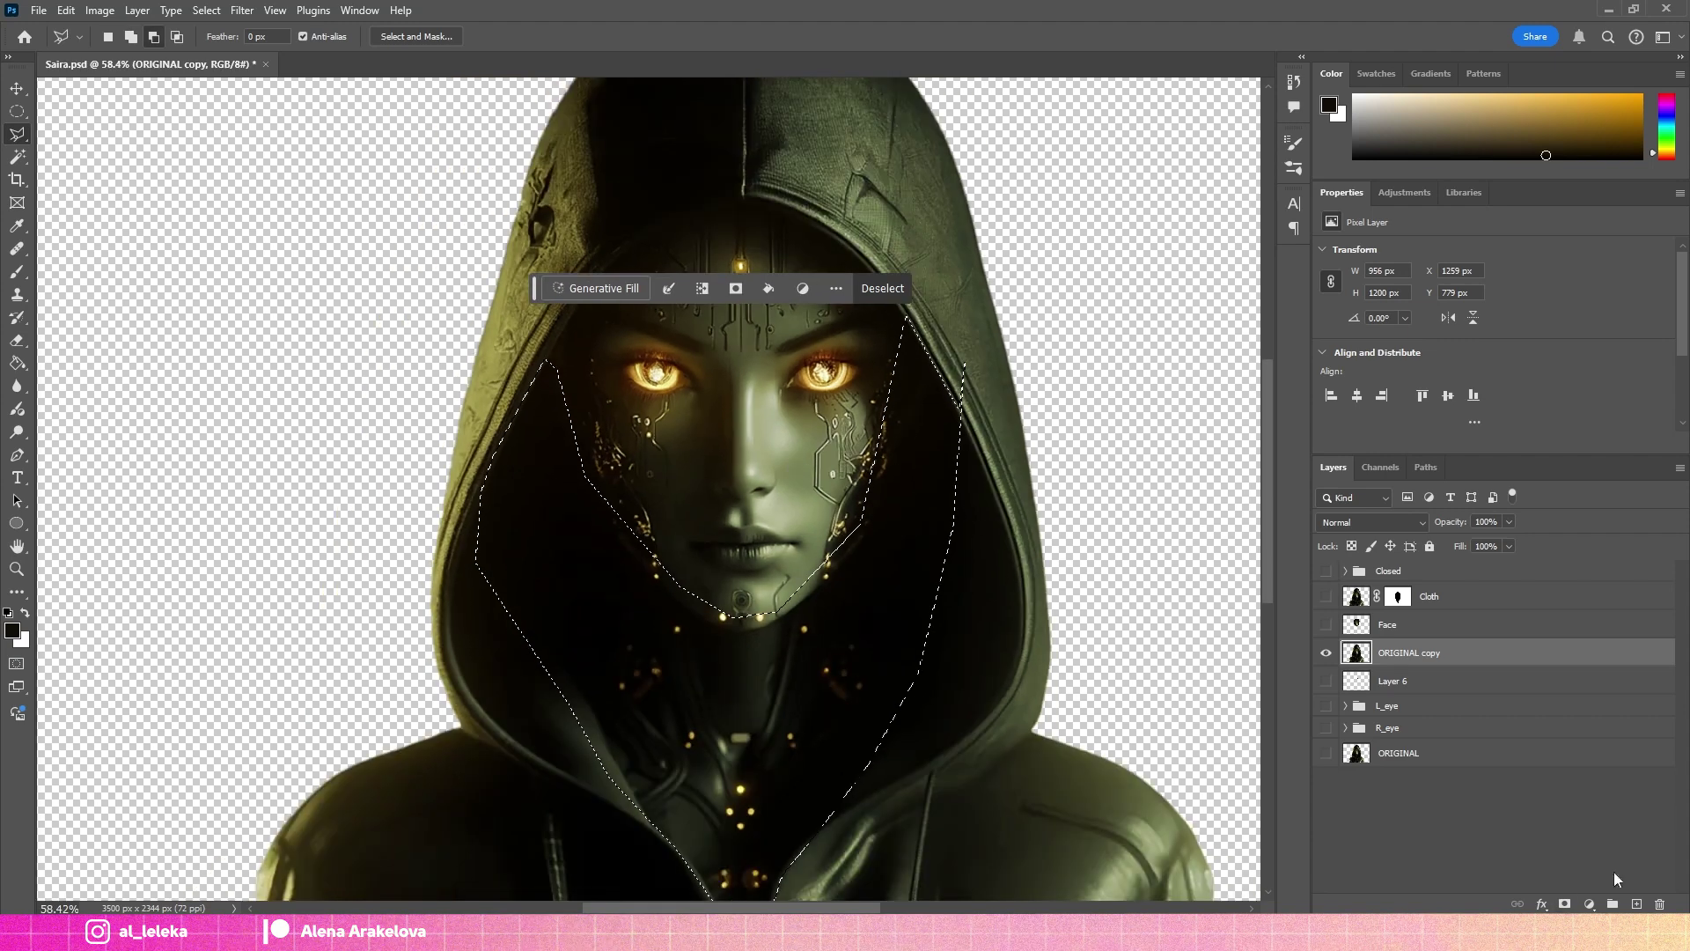
pyautogui.click(766, 275)
pyautogui.keyDown('shift'); pyautogui.click(1398, 652); pyautogui.keyUp('shift')
pyautogui.keyDown('shift'); pyautogui.click(1398, 652); pyautogui.keyUp('shift')
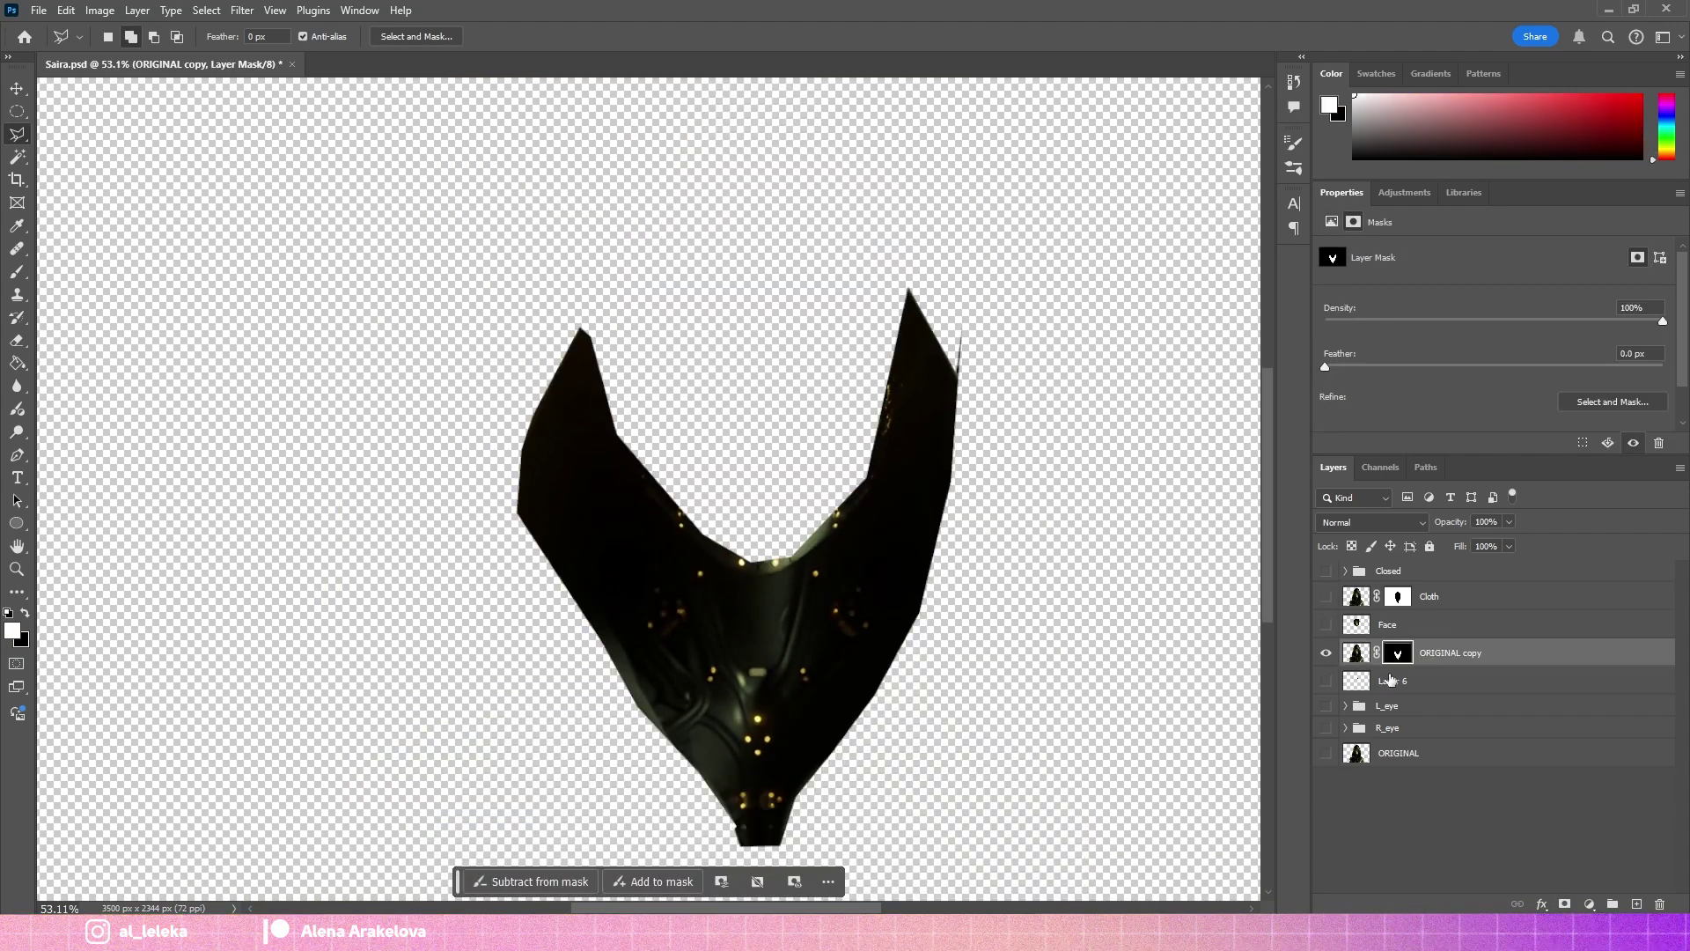
pyautogui.rightClick(1426, 657)
pyautogui.rightClick(1398, 653)
pyautogui.click(1435, 705)
pyautogui.write('Ne')
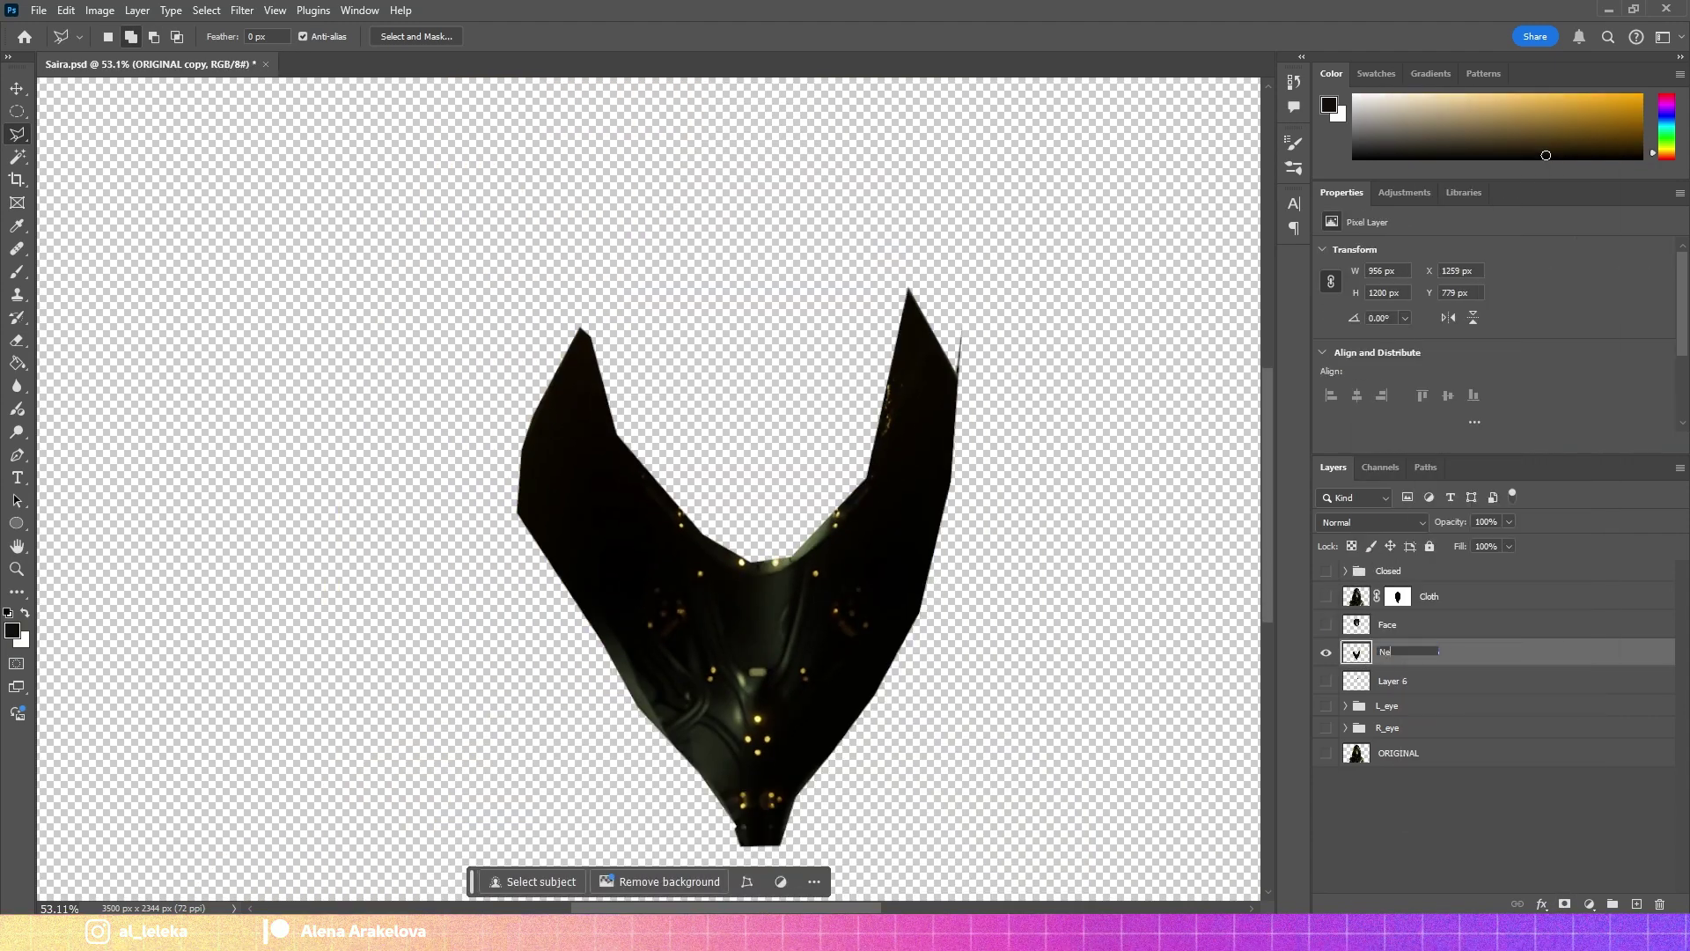
pyautogui.write('ck')
pyautogui.press('Return')
pyautogui.click(1326, 597)
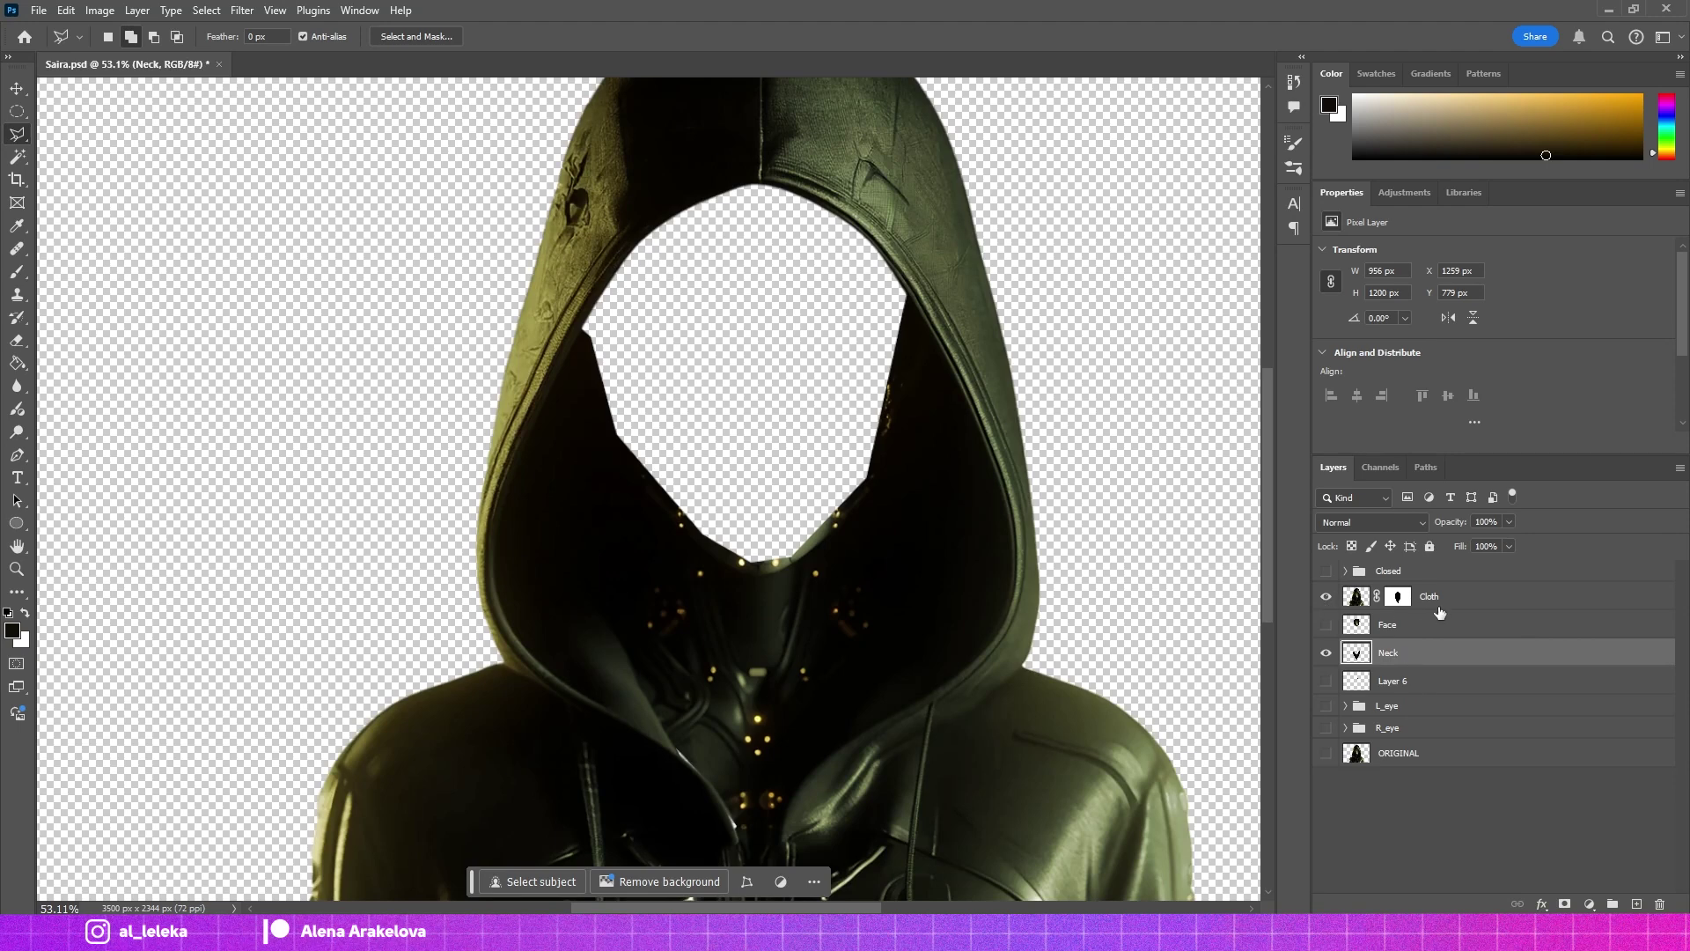
# On Neck, paint a dark stroke and clone dark fabric into the neck dip and right hood strip.
pyautogui.click(1403, 652)
pyautogui.scroll(5, 739, 498)
pyautogui.press('b')
pyautogui.moveTo(687, 588)
pyautogui.mouseDown()
pyautogui.moveTo(744, 620)
pyautogui.moveTo(598, 479)
pyautogui.mouseUp()
pyautogui.press('s')
pyautogui.keyDown('alt'); pyautogui.click(811, 649); pyautogui.keyUp('alt')
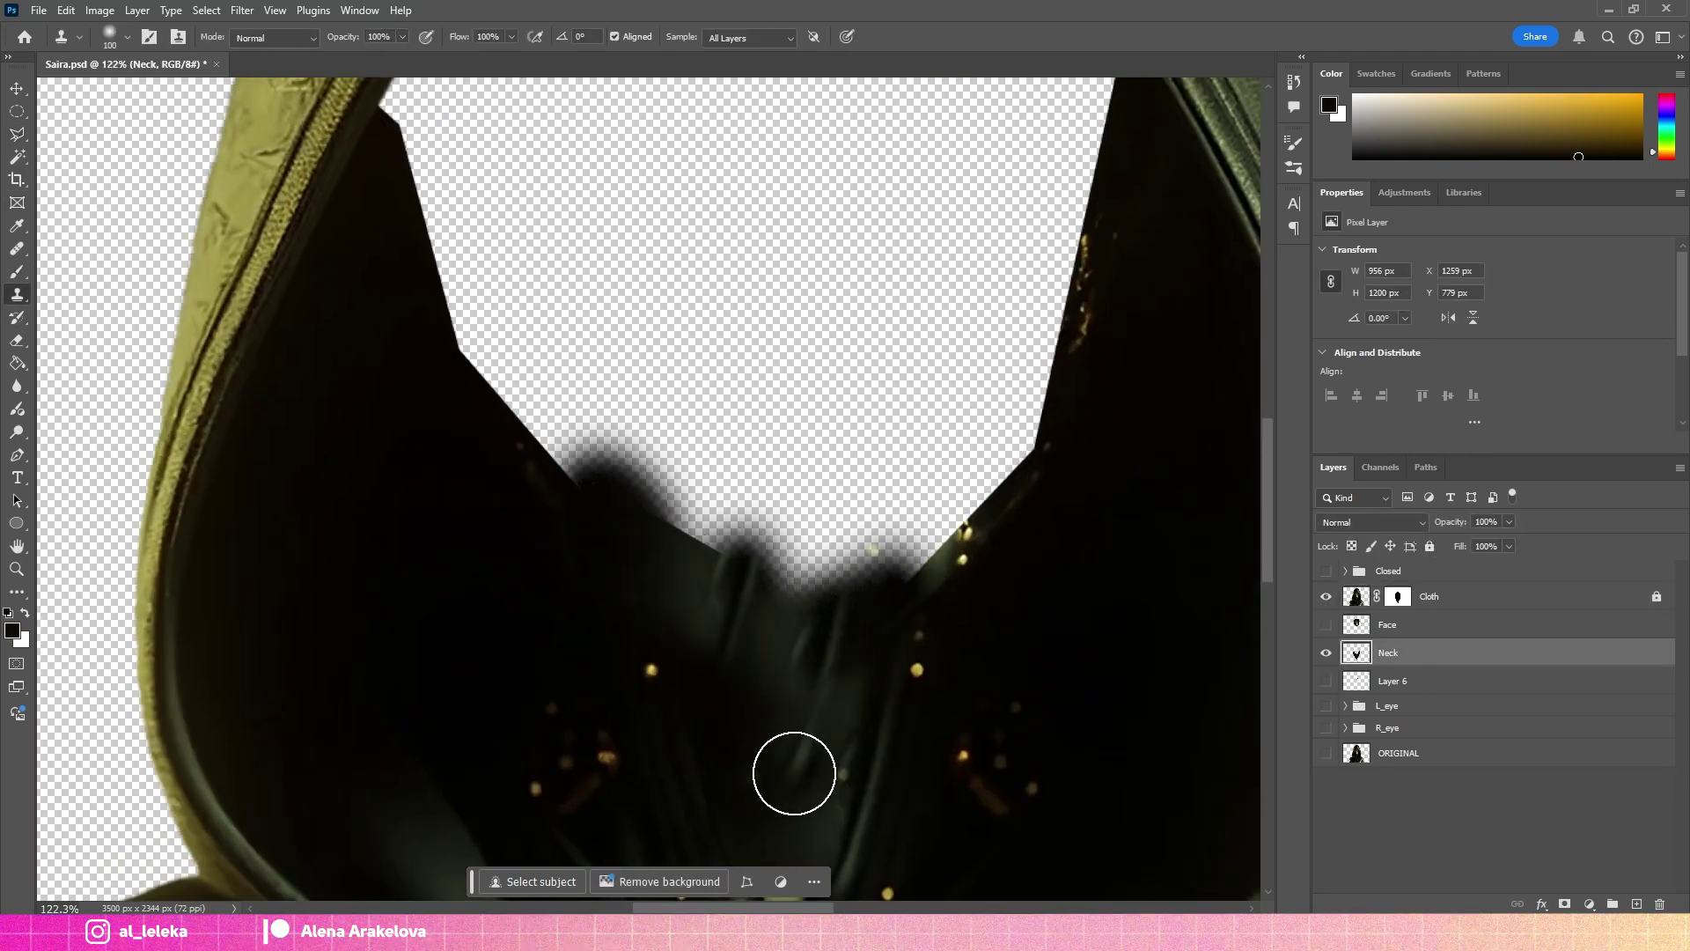
pyautogui.moveTo(819, 637); pyautogui.dragTo(890, 601)
pyautogui.moveTo(1025, 454); pyautogui.dragTo(1064, 370)
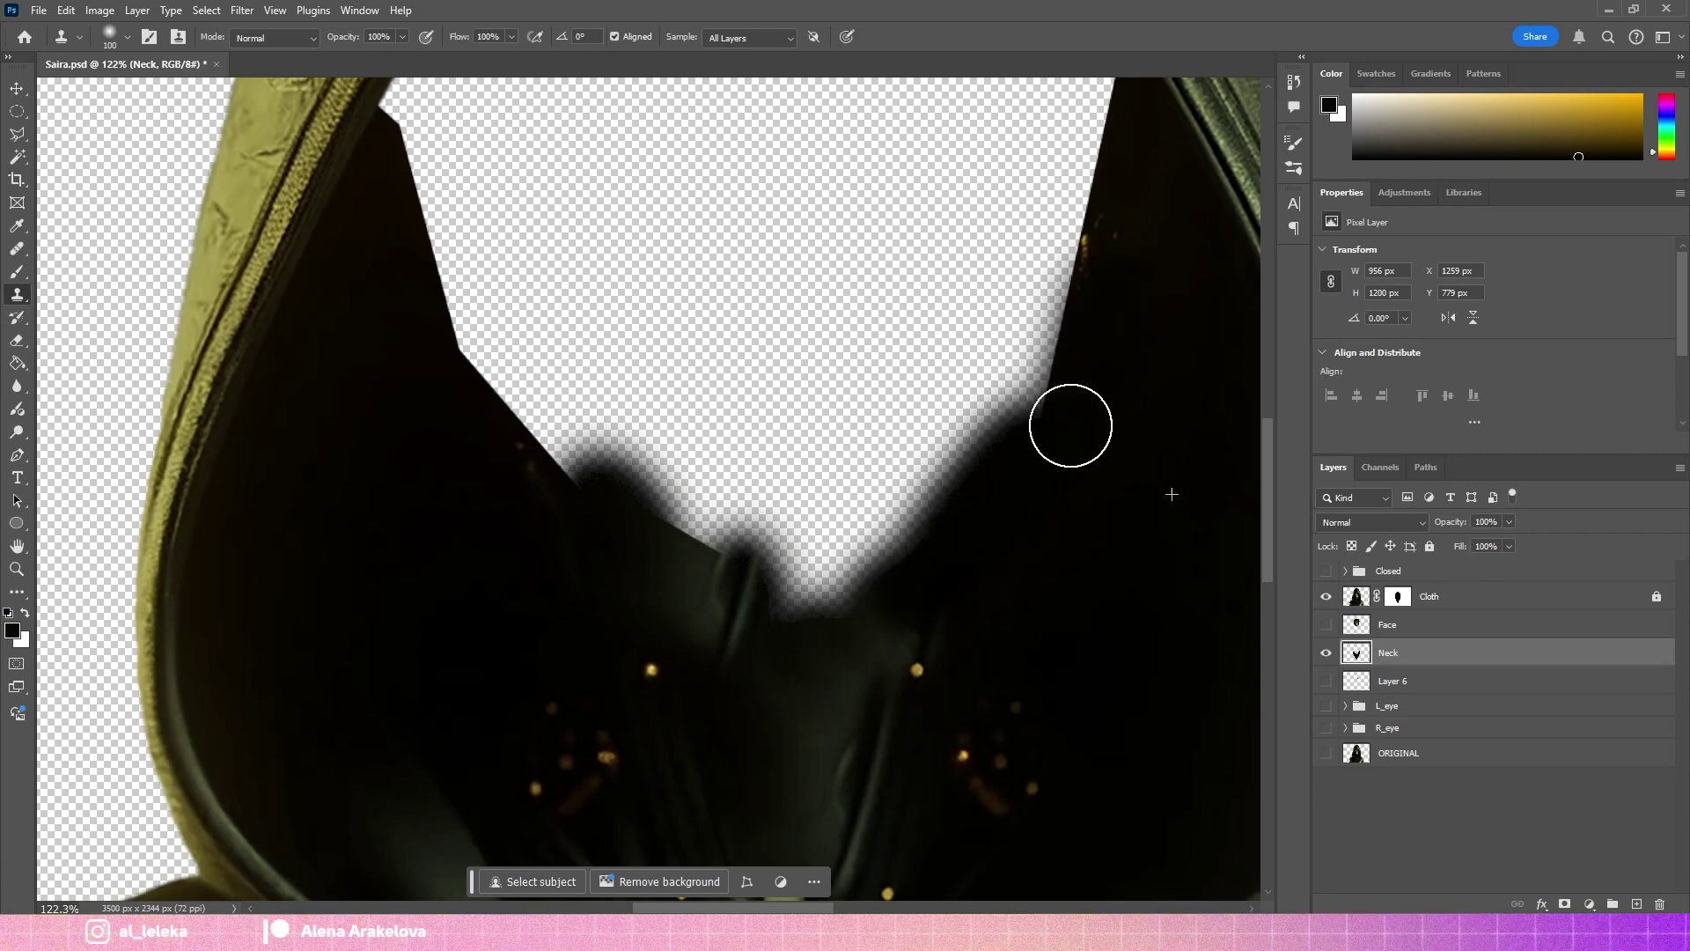
# Clone dark fabric along the face opening's left side, upper right edge and bottom.
pyautogui.scroll(-3, 494, 441)
pyautogui.keyDown('alt'); pyautogui.click(448, 554); pyautogui.keyUp('alt')
pyautogui.moveTo(491, 428)
pyautogui.mouseDown()
pyautogui.moveTo(464, 441)
pyautogui.moveTo(608, 507)
pyautogui.mouseUp()
pyautogui.moveTo(883, 251); pyautogui.dragTo(895, 220)
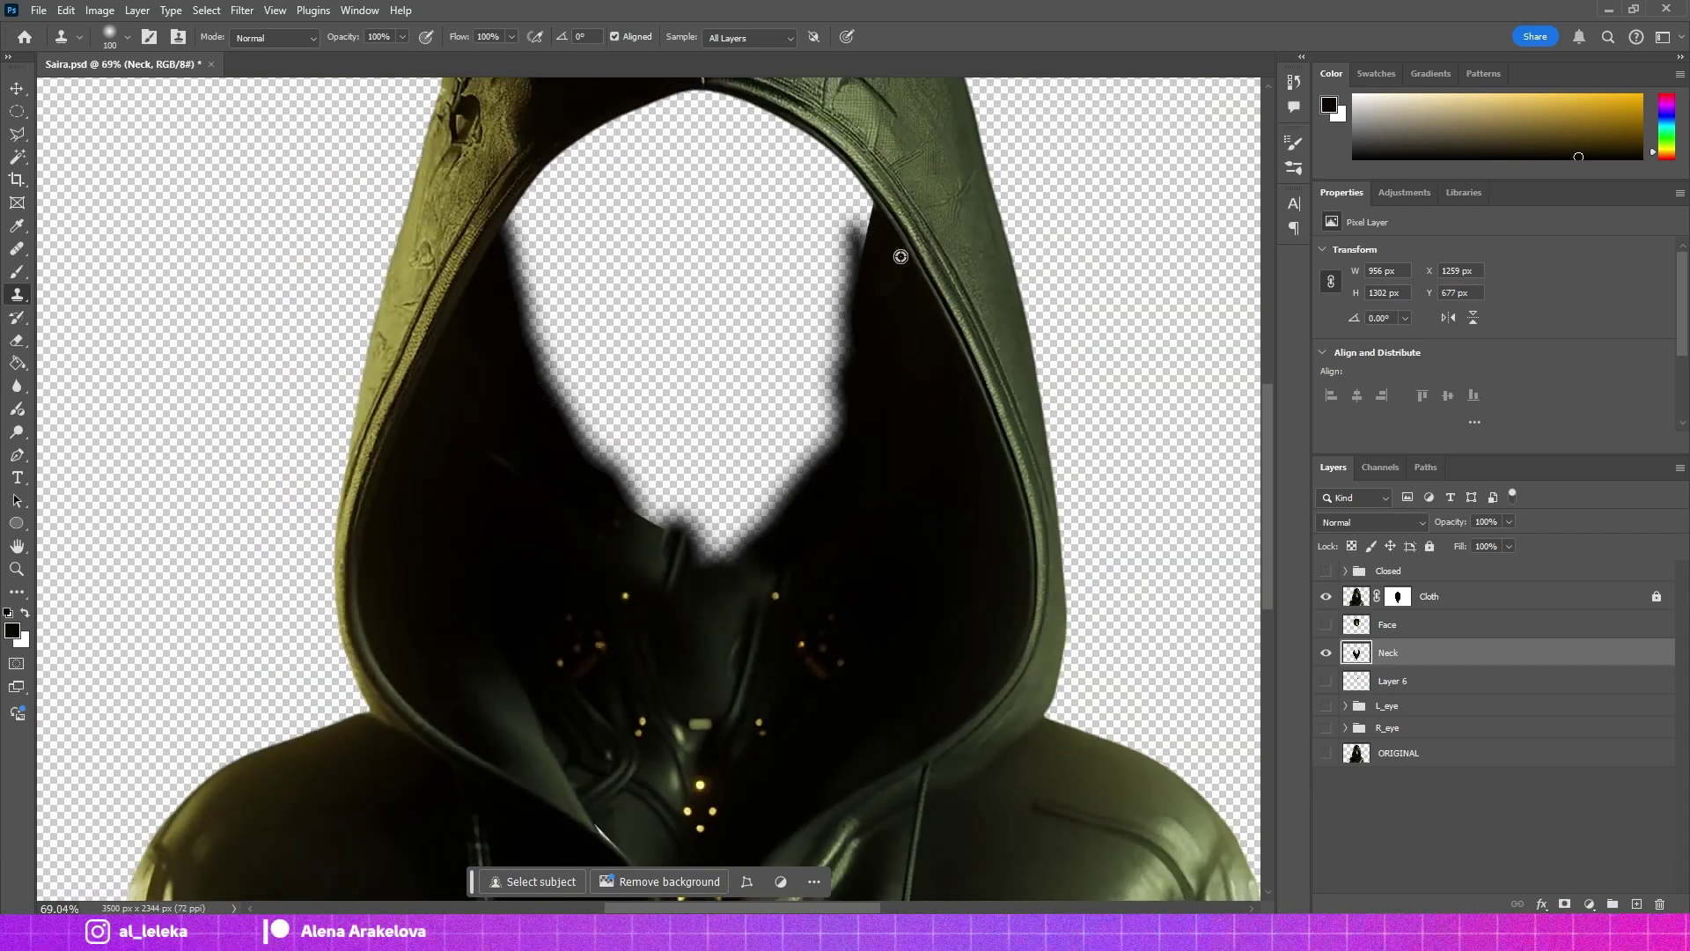
pyautogui.moveTo(709, 573); pyautogui.dragTo(655, 484)
# Check the fit against Face, hide Cloth, and clone fabric over the neck edges with a 250 brush.
pyautogui.click(1327, 625)
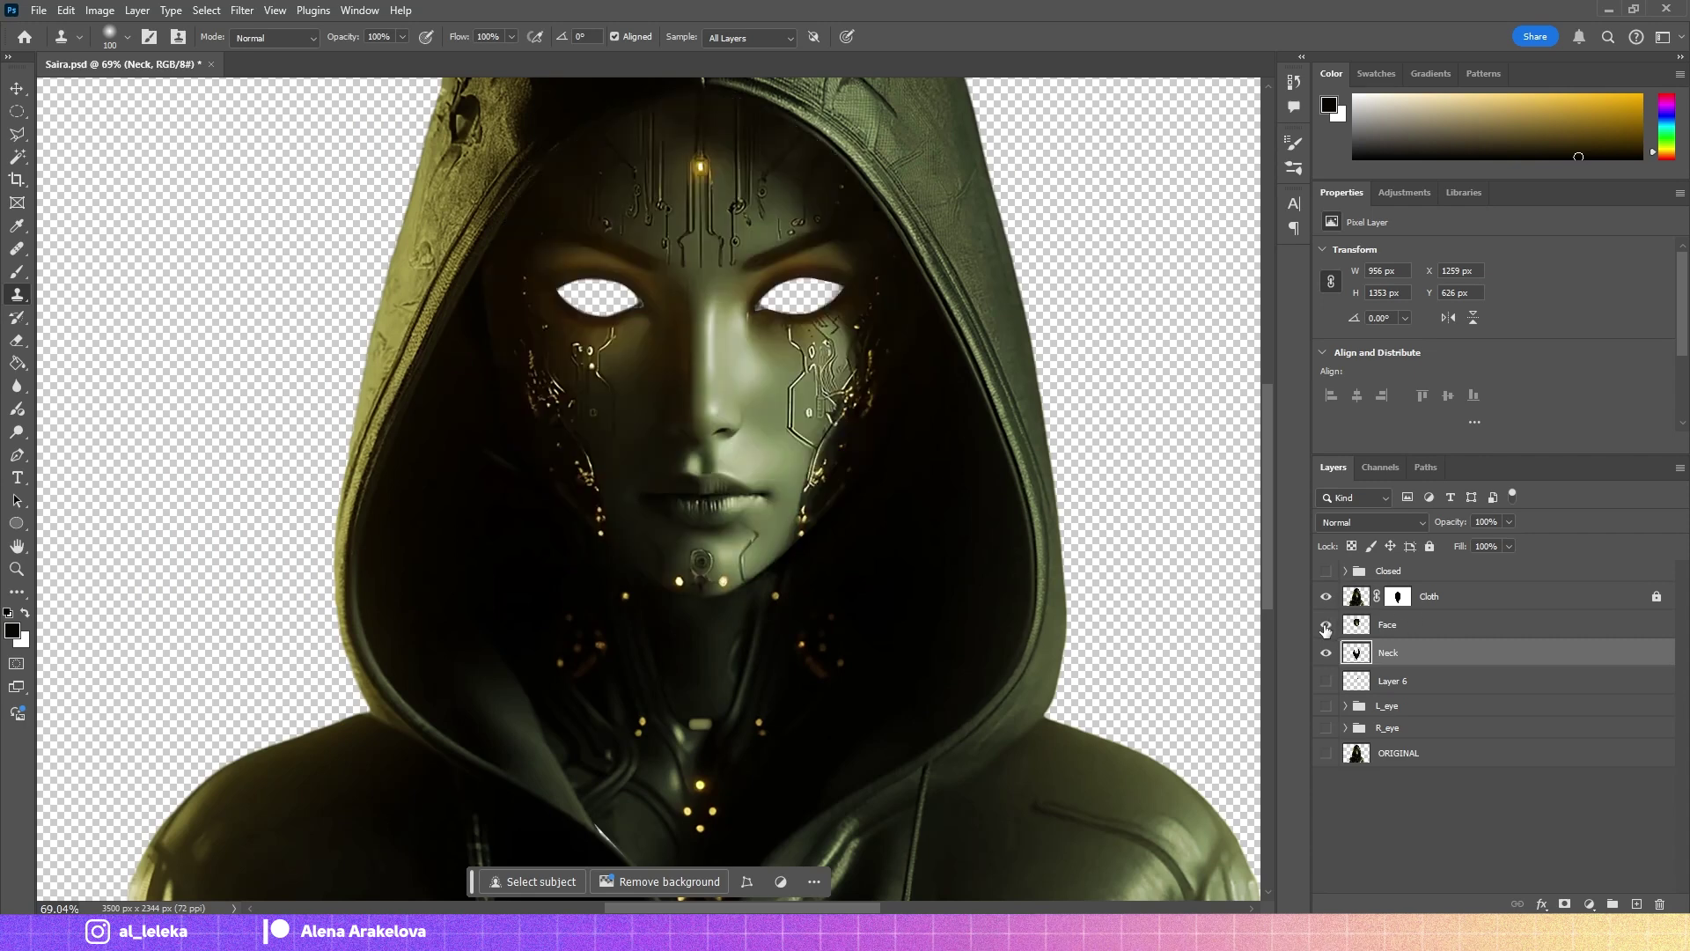
pyautogui.click(1327, 624)
pyautogui.click(1326, 599)
pyautogui.press(']')
pyautogui.press(']')
pyautogui.press(']')
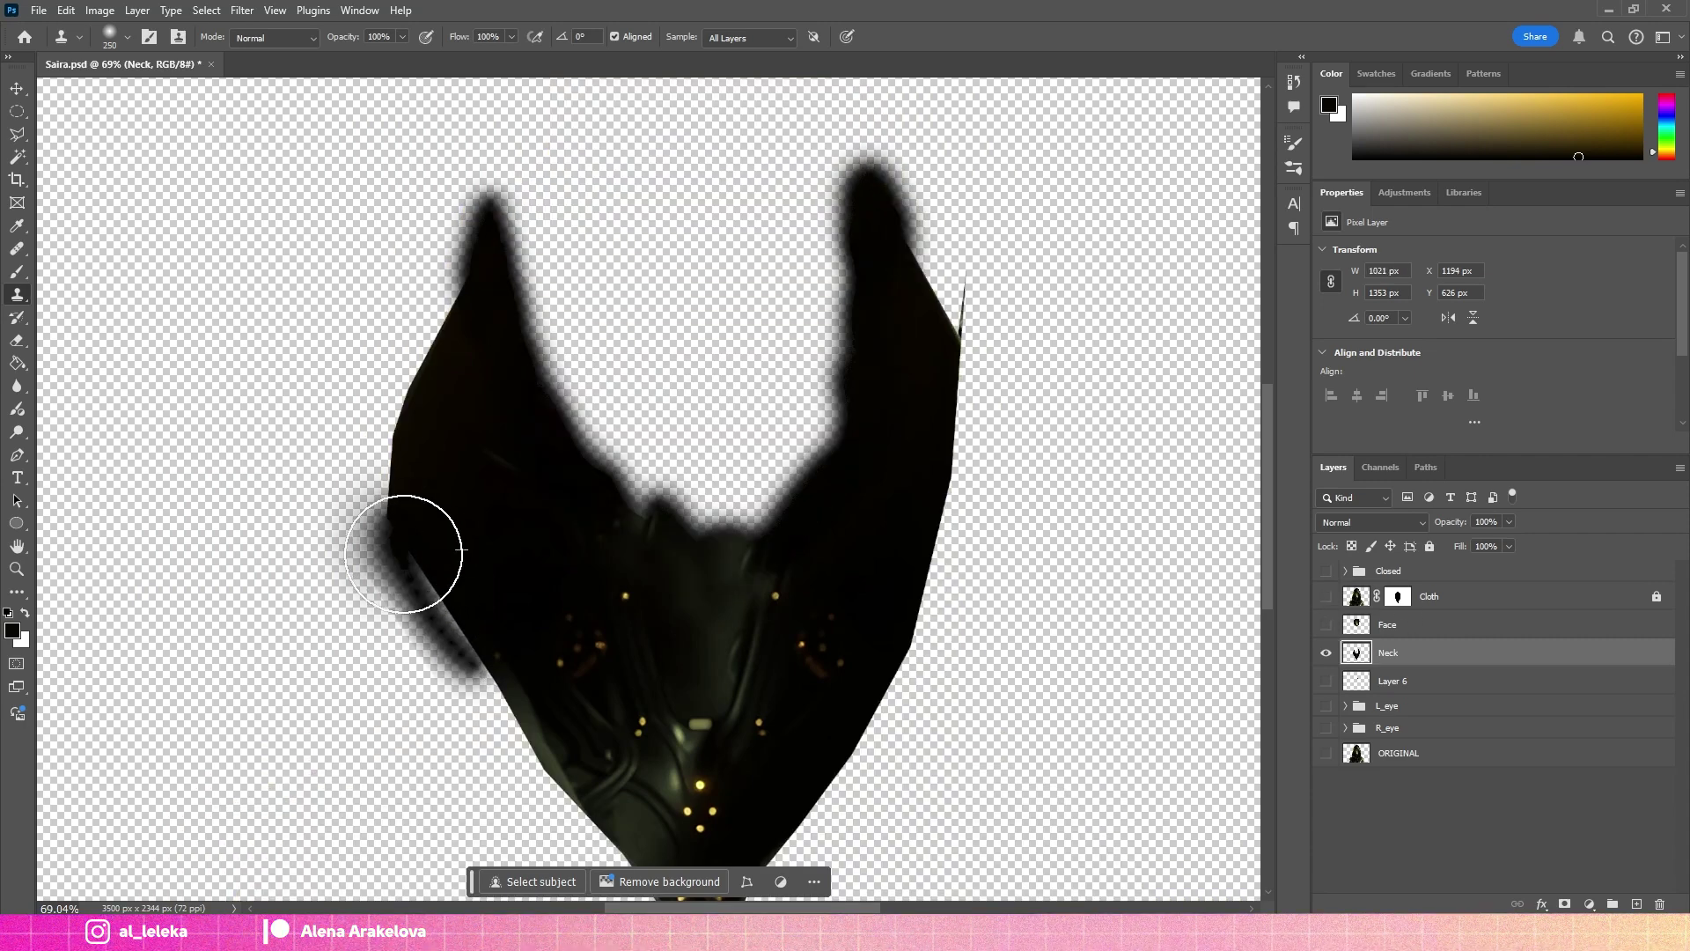
pyautogui.moveTo(422, 551)
pyautogui.mouseDown()
pyautogui.moveTo(377, 605)
pyautogui.moveTo(396, 414)
pyautogui.moveTo(460, 328)
pyautogui.moveTo(480, 229)
pyautogui.mouseUp()
pyautogui.moveTo(986, 361)
pyautogui.mouseDown()
pyautogui.moveTo(982, 485)
pyautogui.moveTo(972, 350)
pyautogui.moveTo(949, 294)
pyautogui.moveTo(988, 389)
pyautogui.mouseUp()
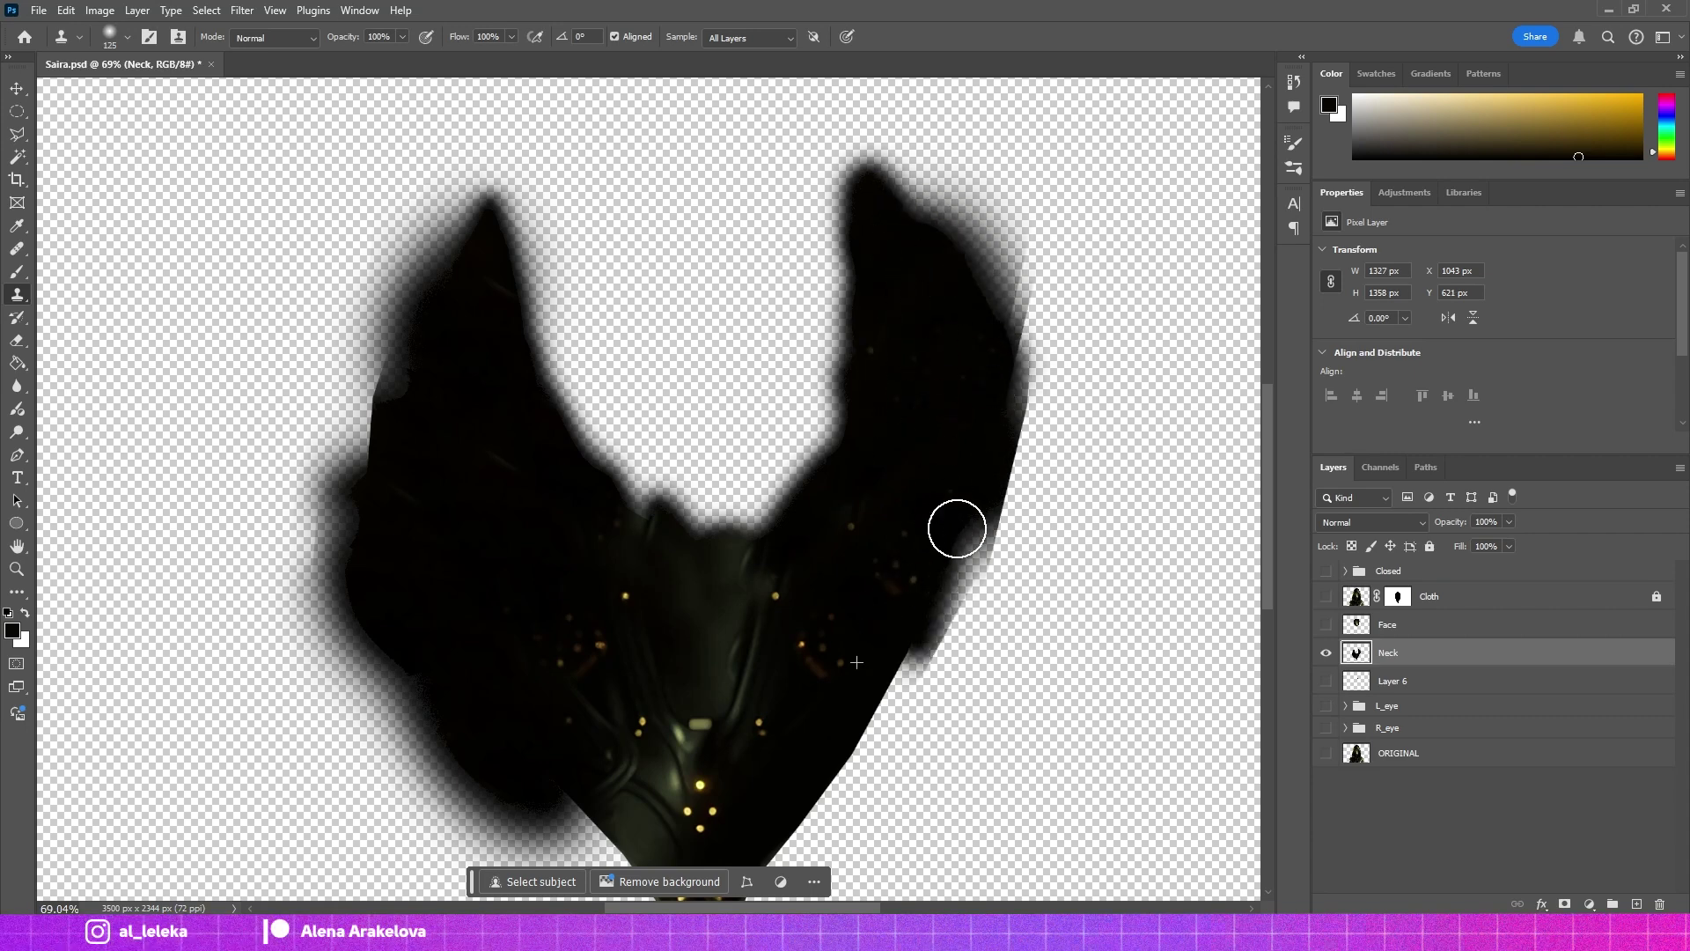
pyautogui.moveTo(911, 649)
pyautogui.mouseDown()
pyautogui.moveTo(867, 754)
pyautogui.moveTo(943, 646)
pyautogui.mouseUp()
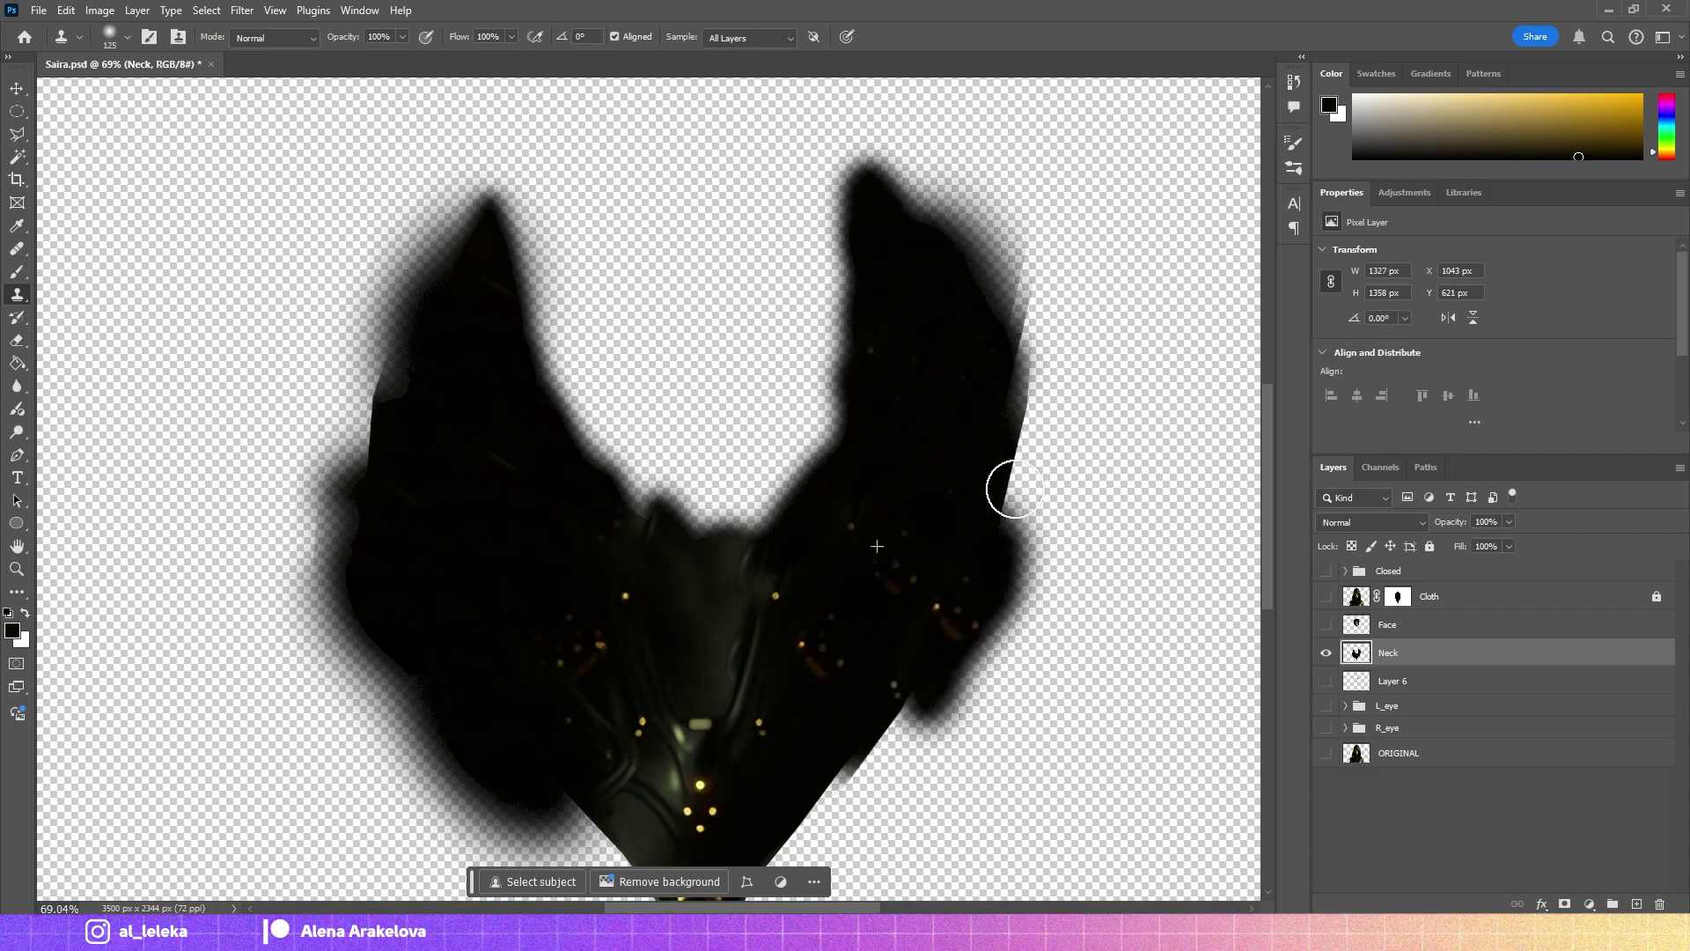
# Fill the neck's lower right notch and lower left edge, then show Face and Cloth again.
pyautogui.moveTo(1014, 489); pyautogui.dragTo(1012, 607)
pyautogui.scroll(-3, 566, 489)
pyautogui.moveTo(842, 640); pyautogui.dragTo(795, 660)
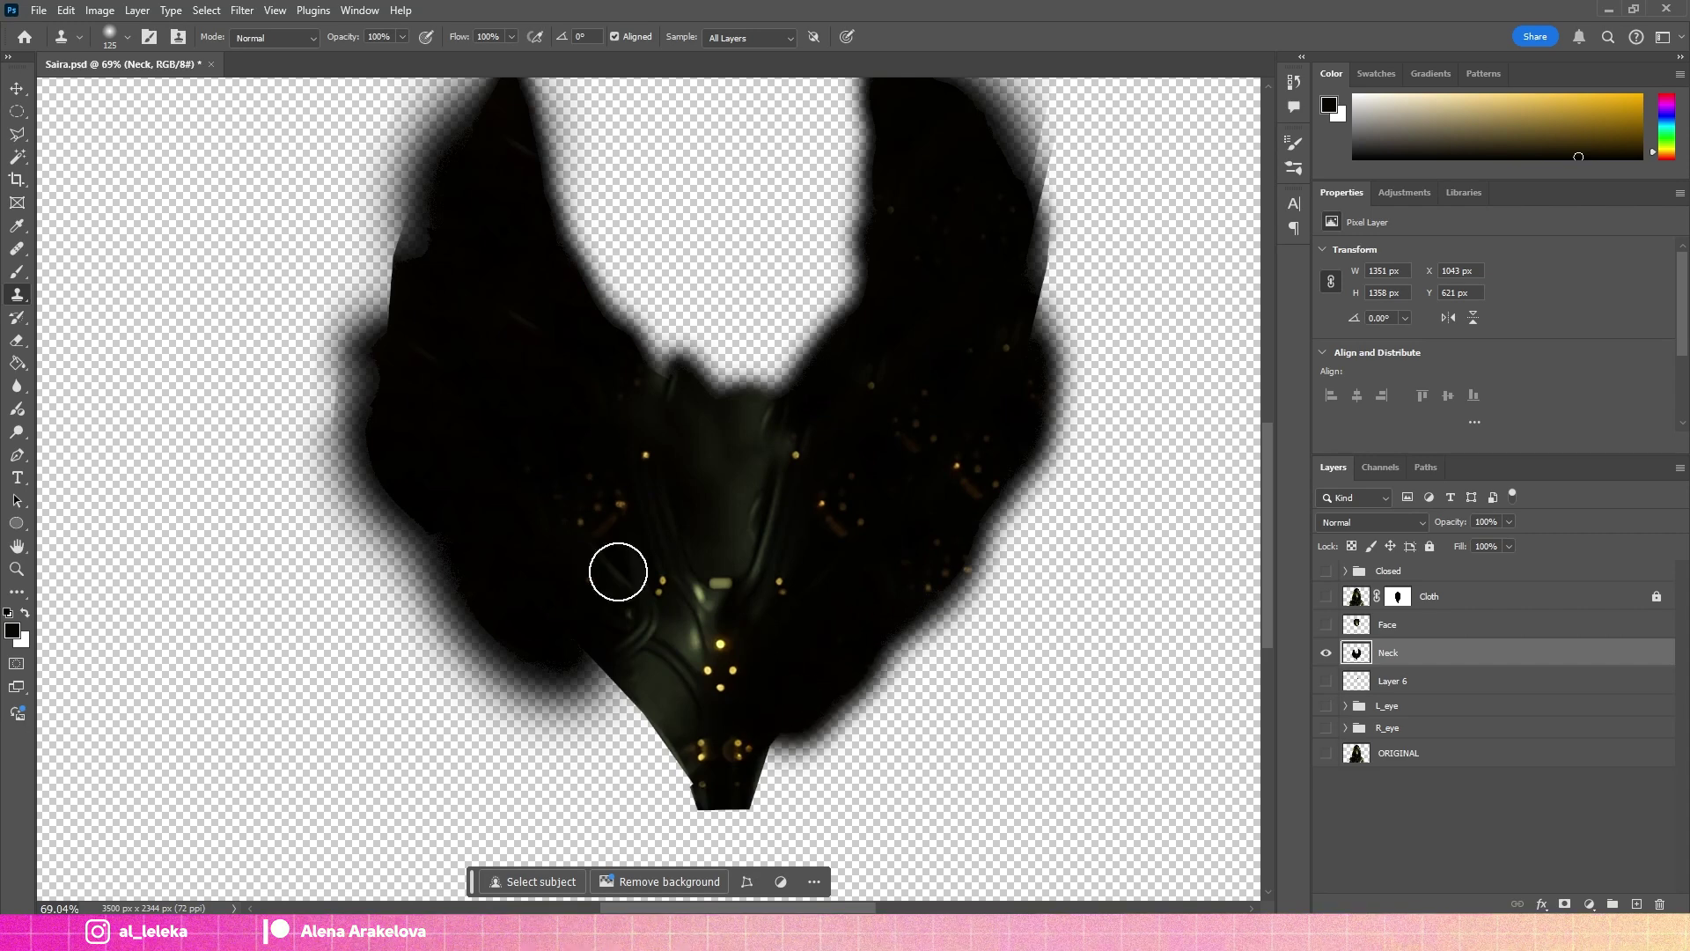
pyautogui.moveTo(589, 652)
pyautogui.mouseDown()
pyautogui.moveTo(679, 792)
pyautogui.moveTo(762, 783)
pyautogui.mouseUp()
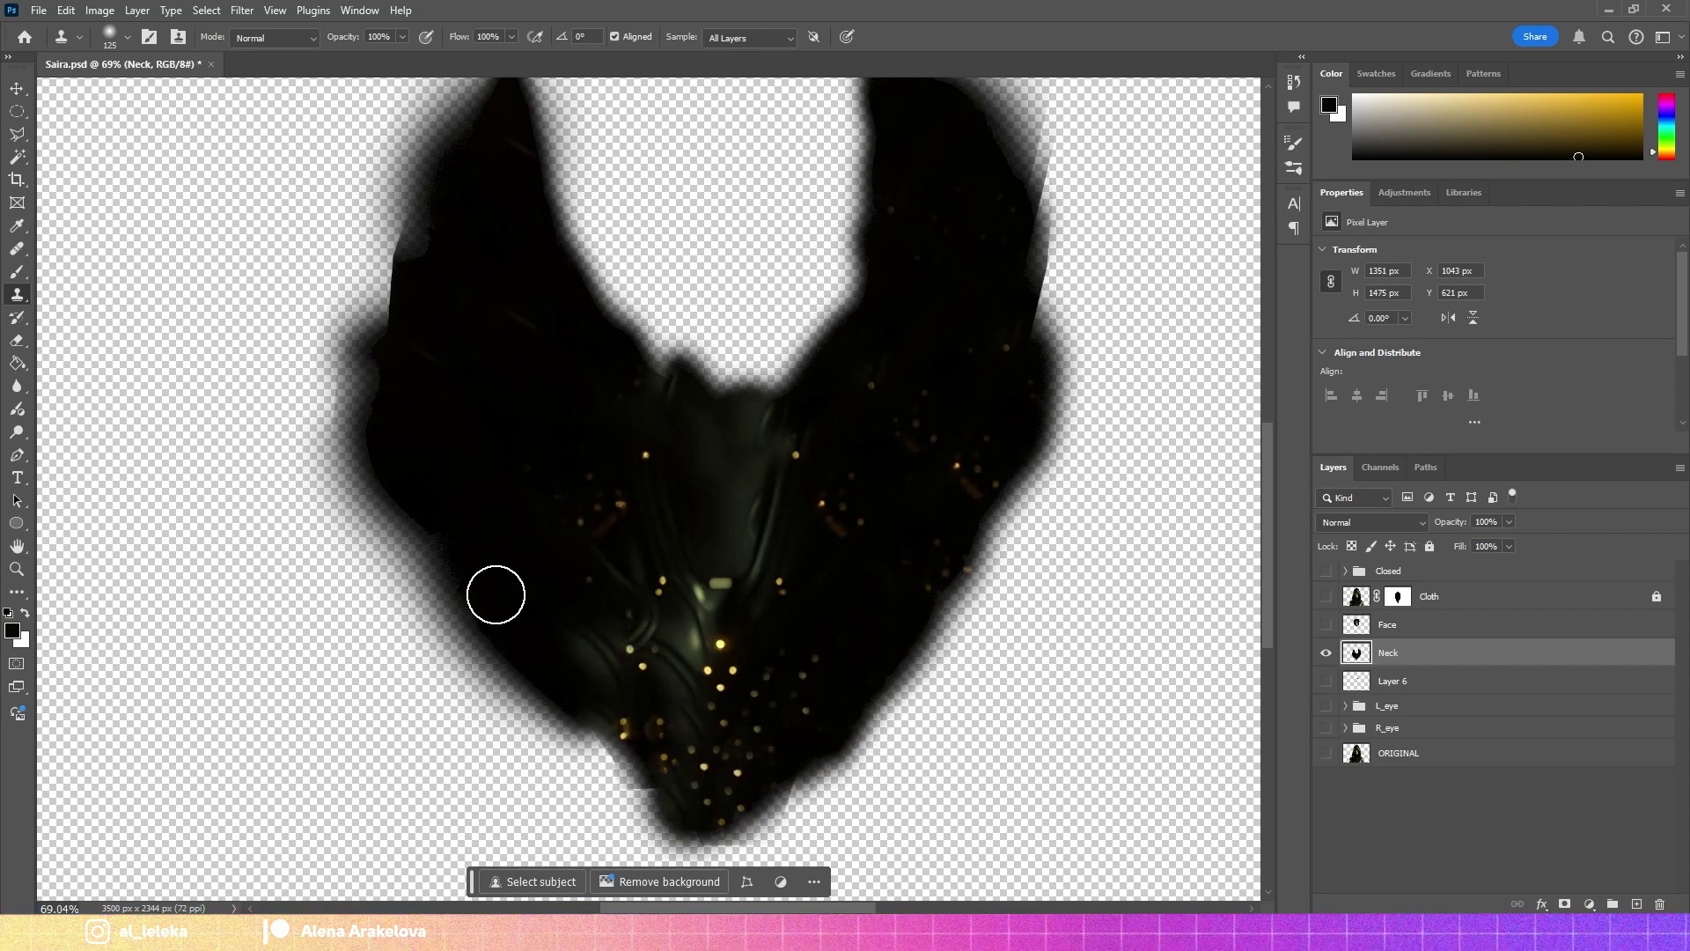
pyautogui.click(1326, 624)
pyautogui.click(1325, 596)
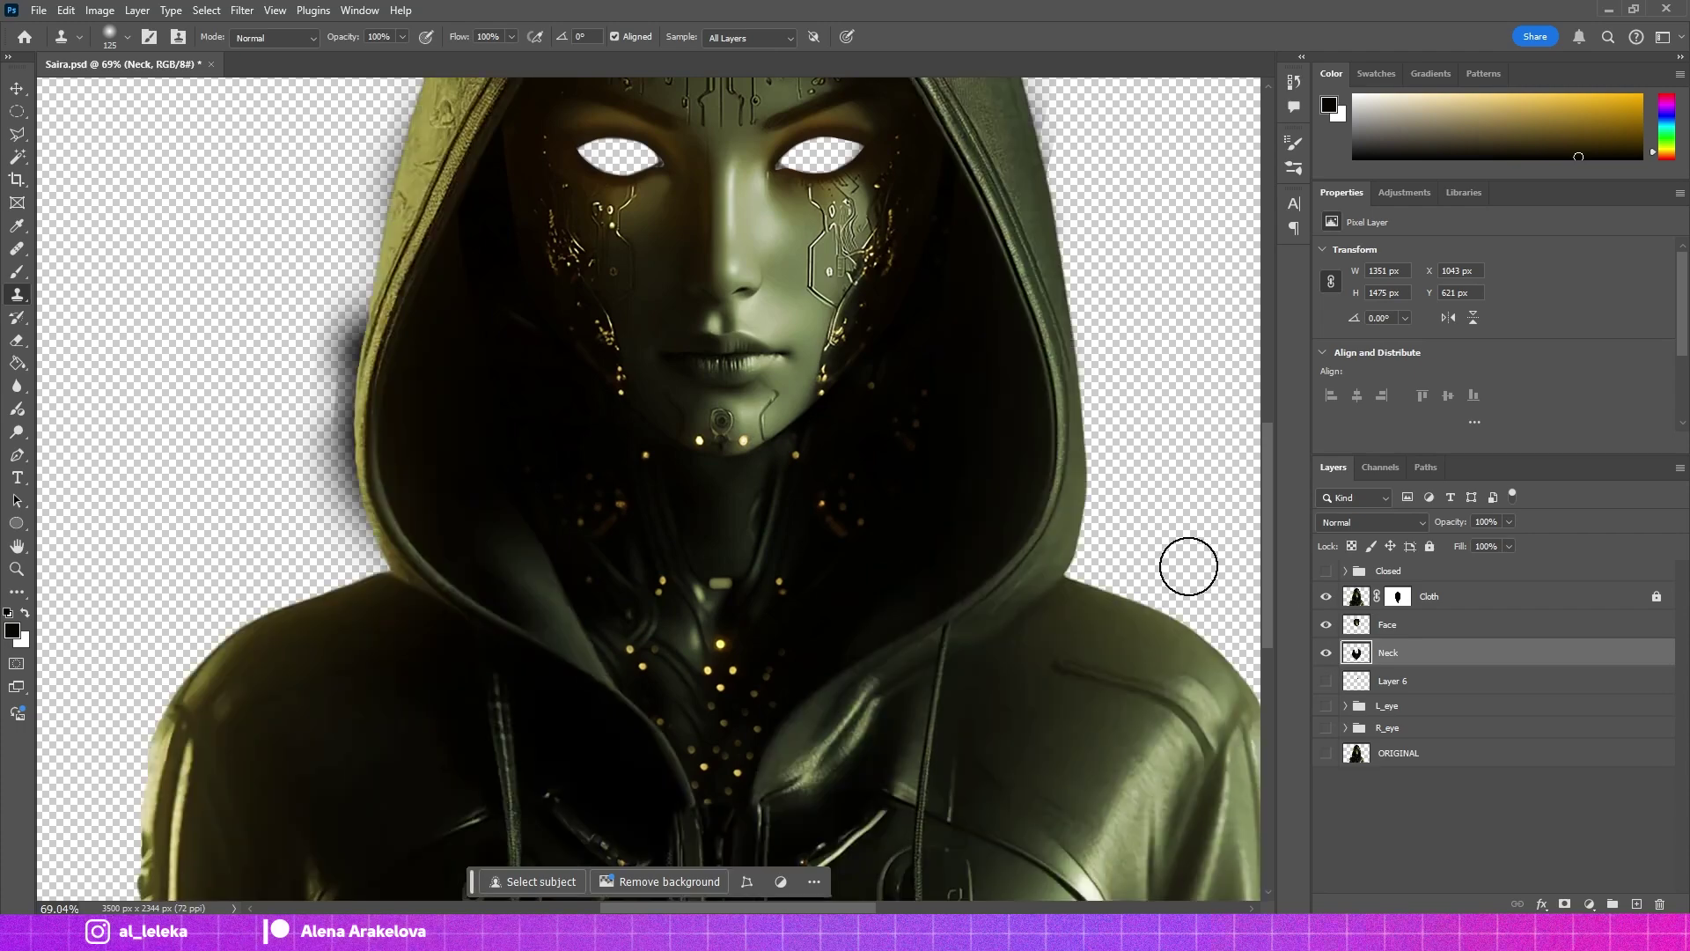
pyautogui.scroll(5, 1189, 566)
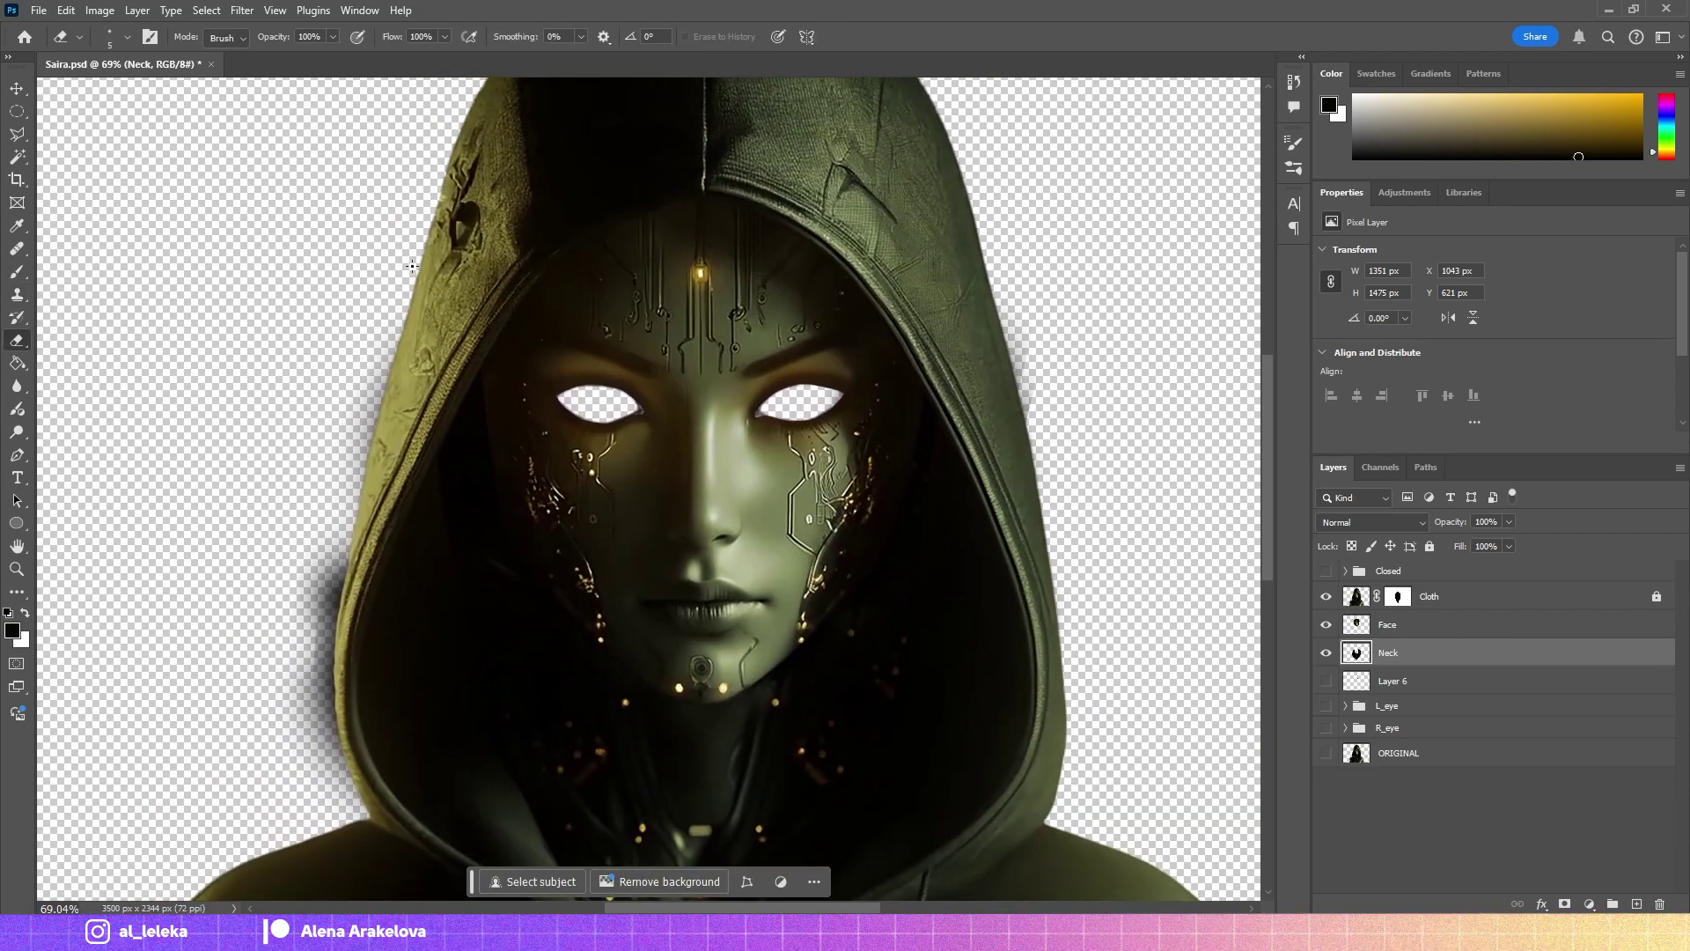
# Set the eraser size to 150 and move the Face layer slightly lower with Free Transform.
pyautogui.press(']')
pyautogui.press(']')
pyautogui.press(']')
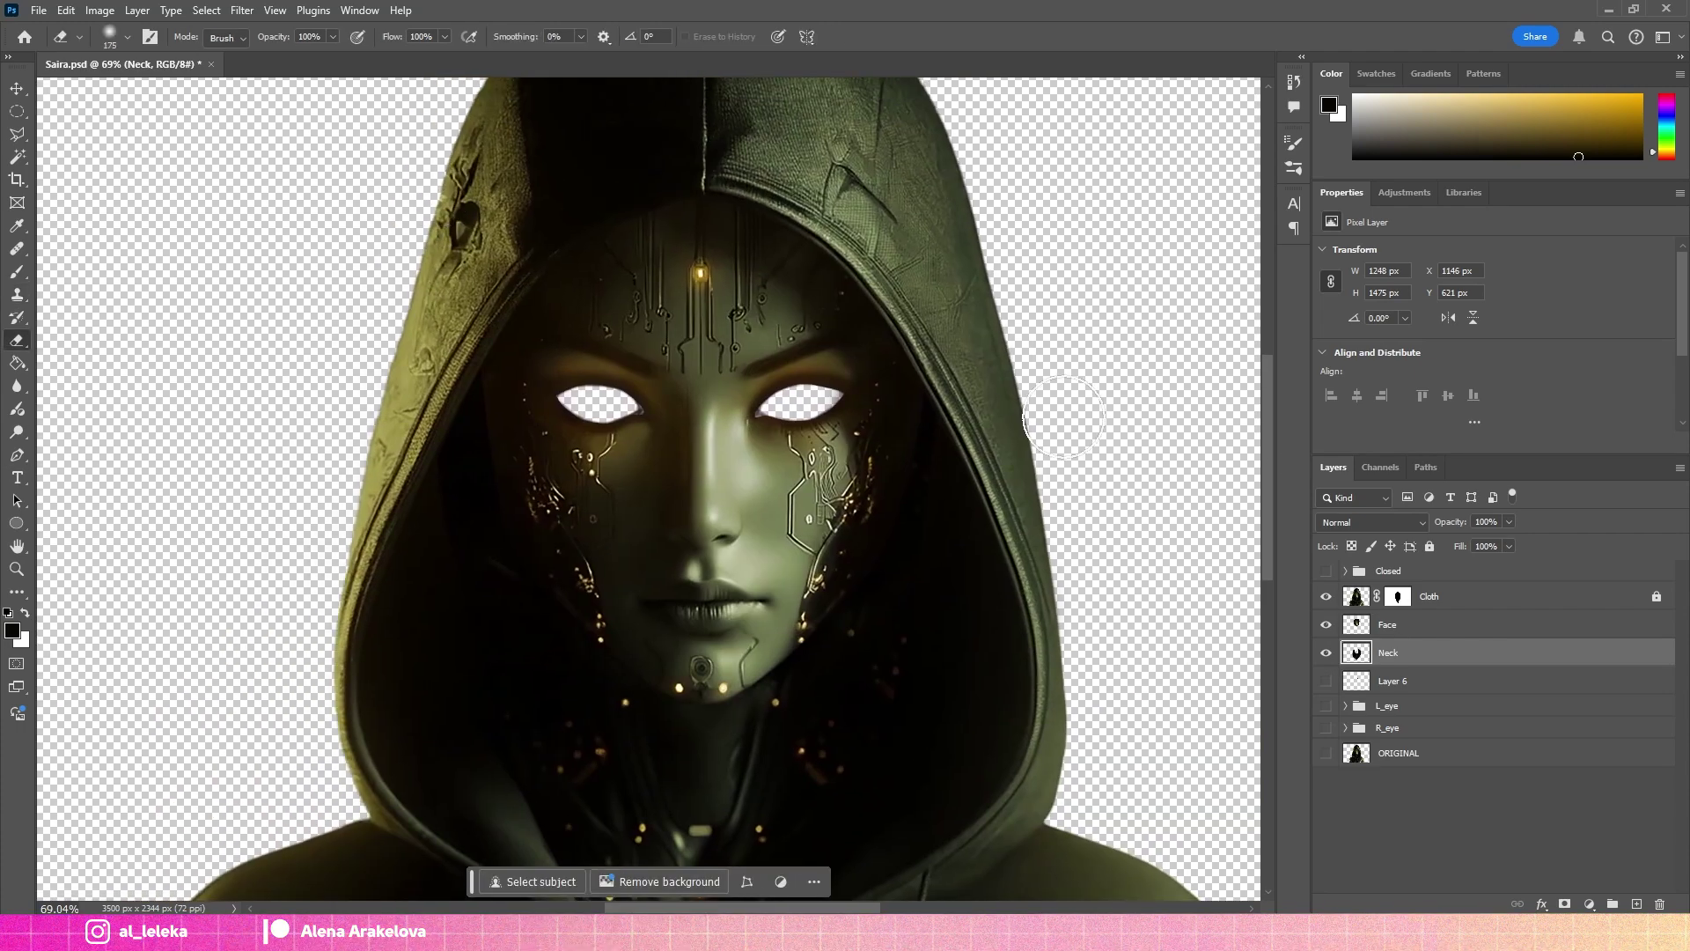
pyautogui.scroll(-2, 1098, 695)
pyautogui.scroll(-3, 942, 434)
pyautogui.scroll(-3, 819, 322)
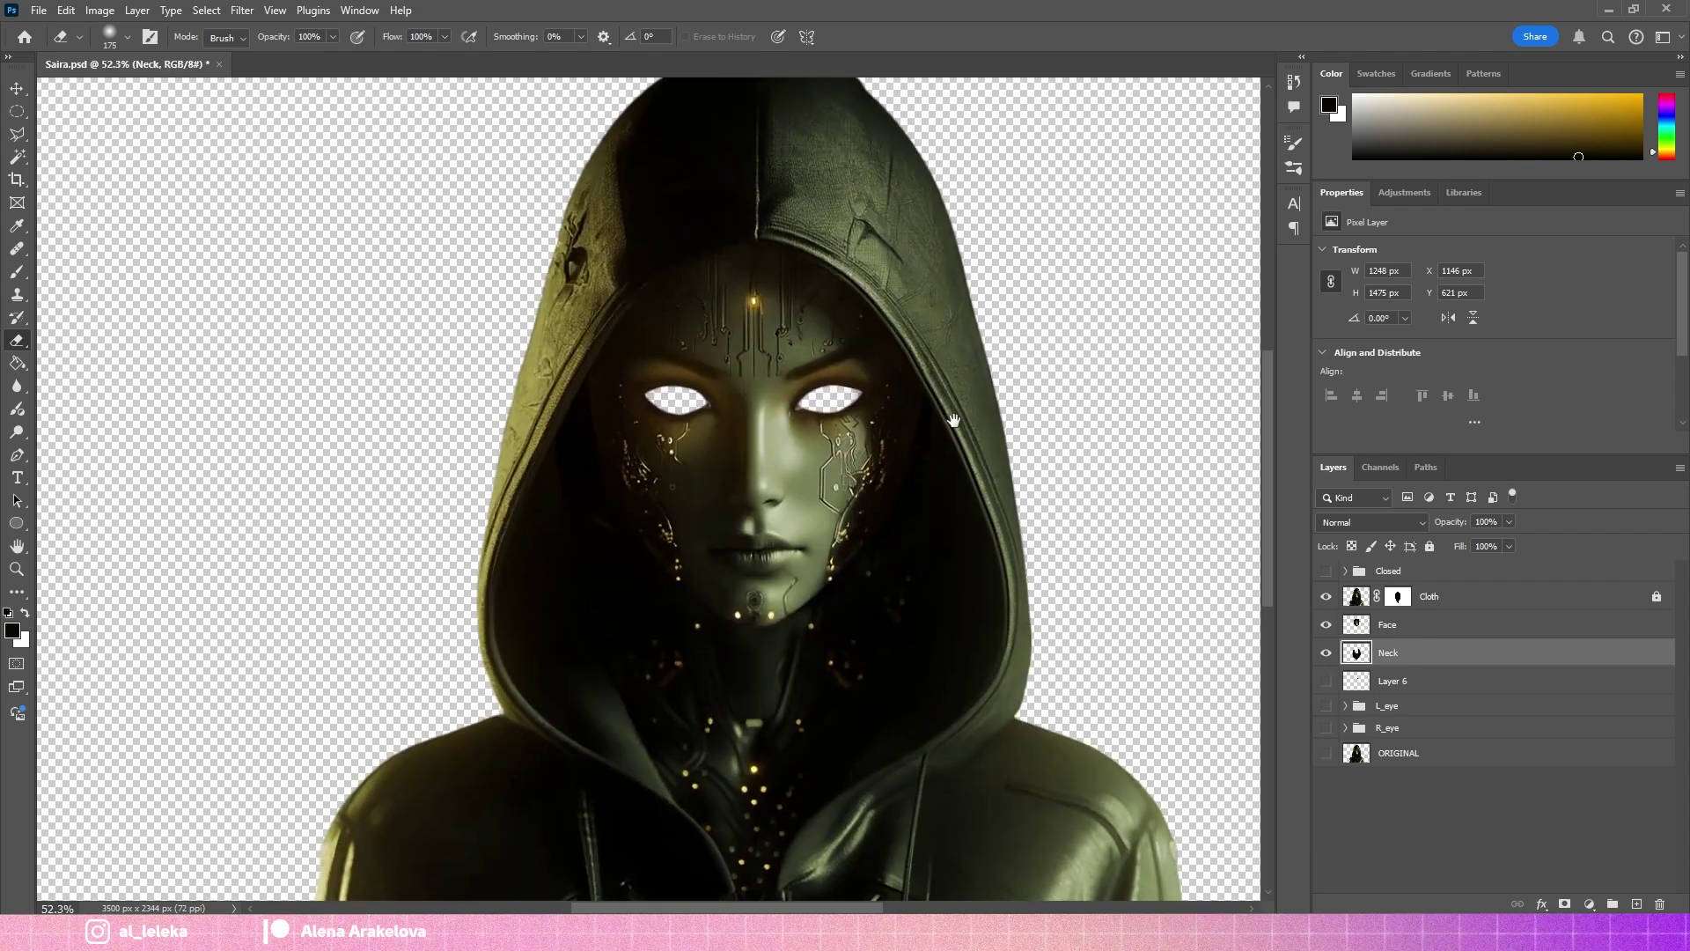
pyautogui.click(1387, 624)
pyautogui.hotkey('ctrl', 't')
pyautogui.moveTo(826, 469); pyautogui.dragTo(826, 517)
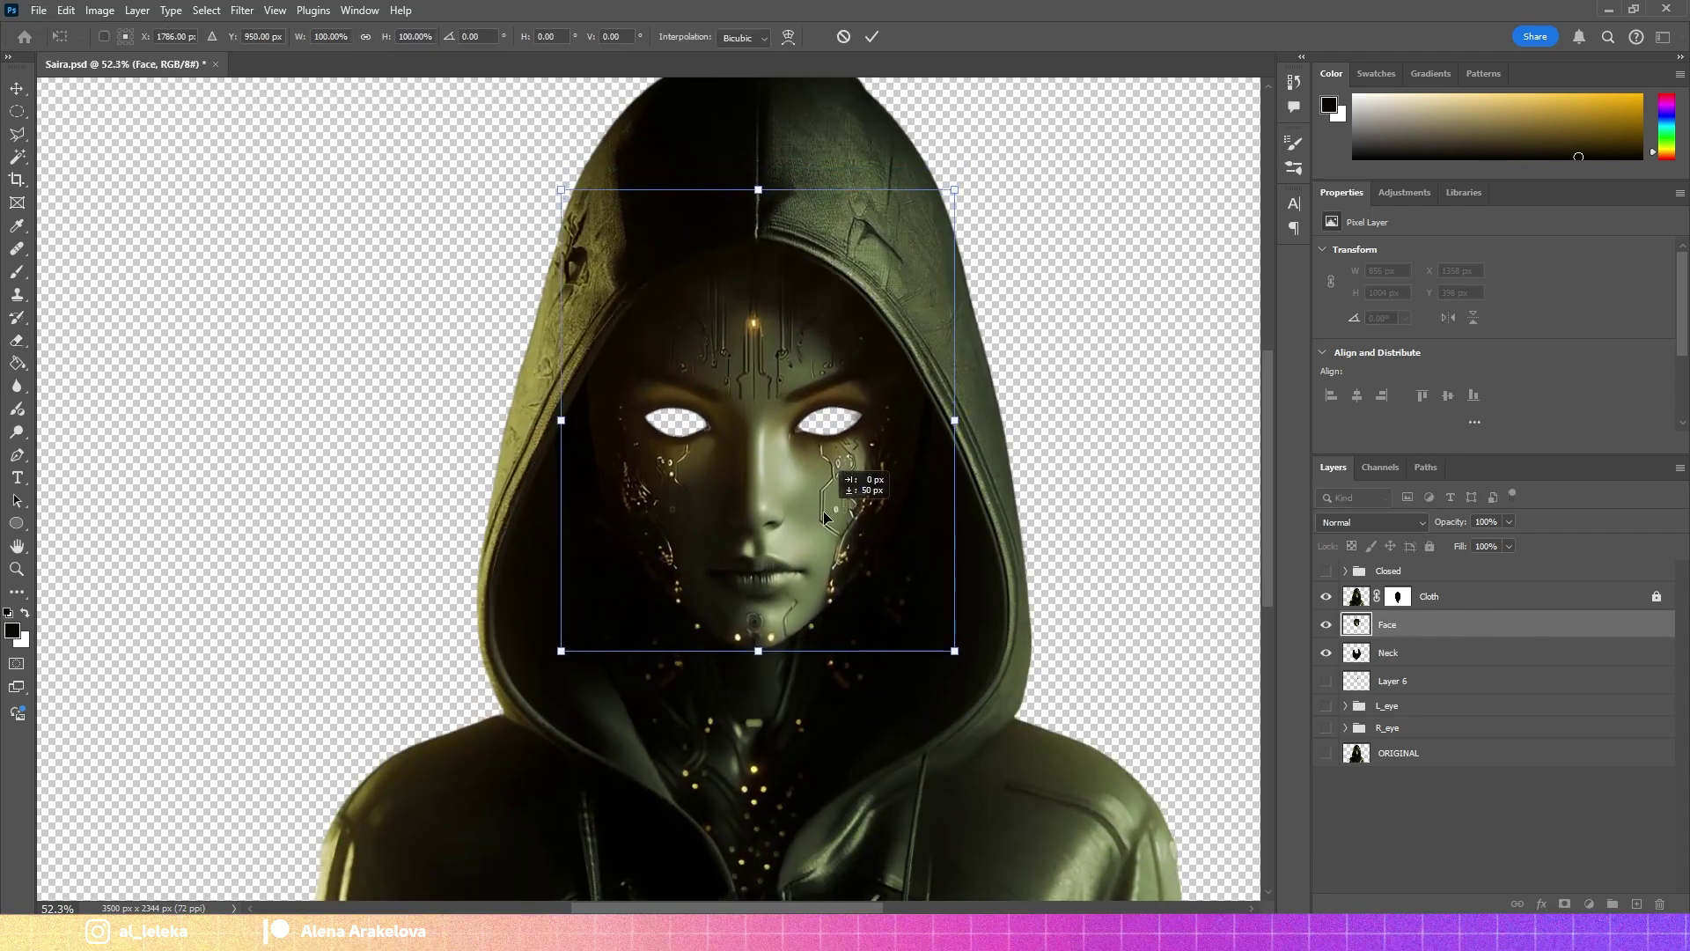
pyautogui.scroll(-1, 824, 519)
pyautogui.press('Return')
# Apply the Cloth layer's mask into its pixels and select Layer 6.
pyautogui.press('e')
pyautogui.click(1347, 776)
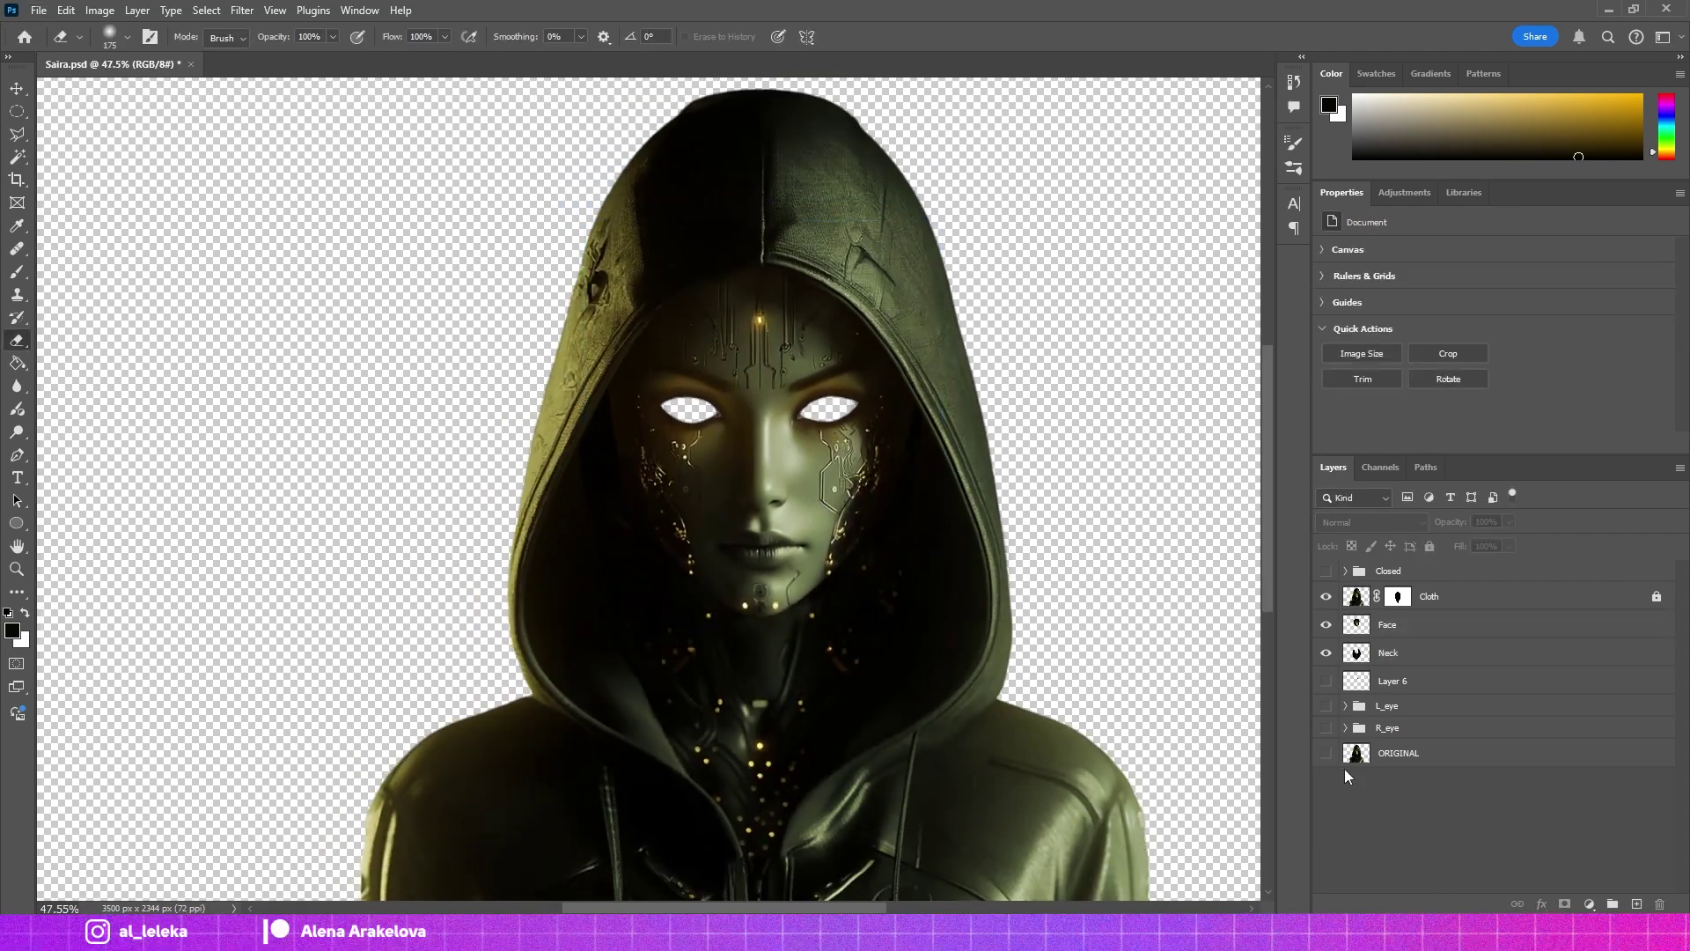
pyautogui.rightClick(1356, 596)
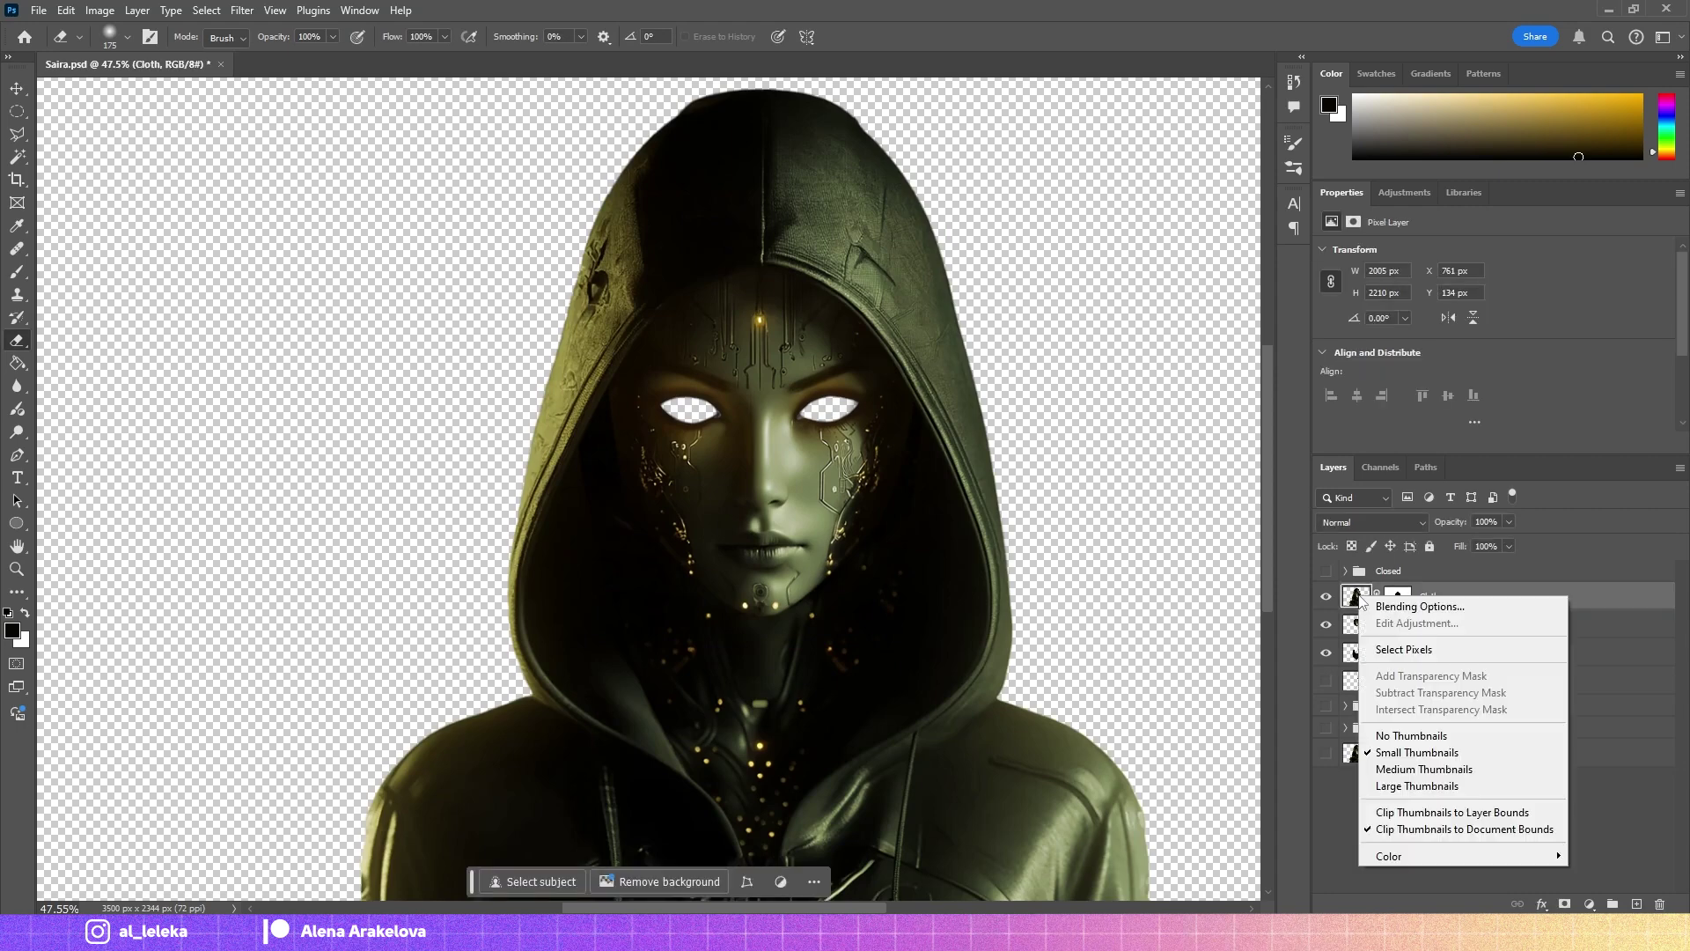
pyautogui.click(1398, 596)
pyautogui.scroll(-3, 1022, 449)
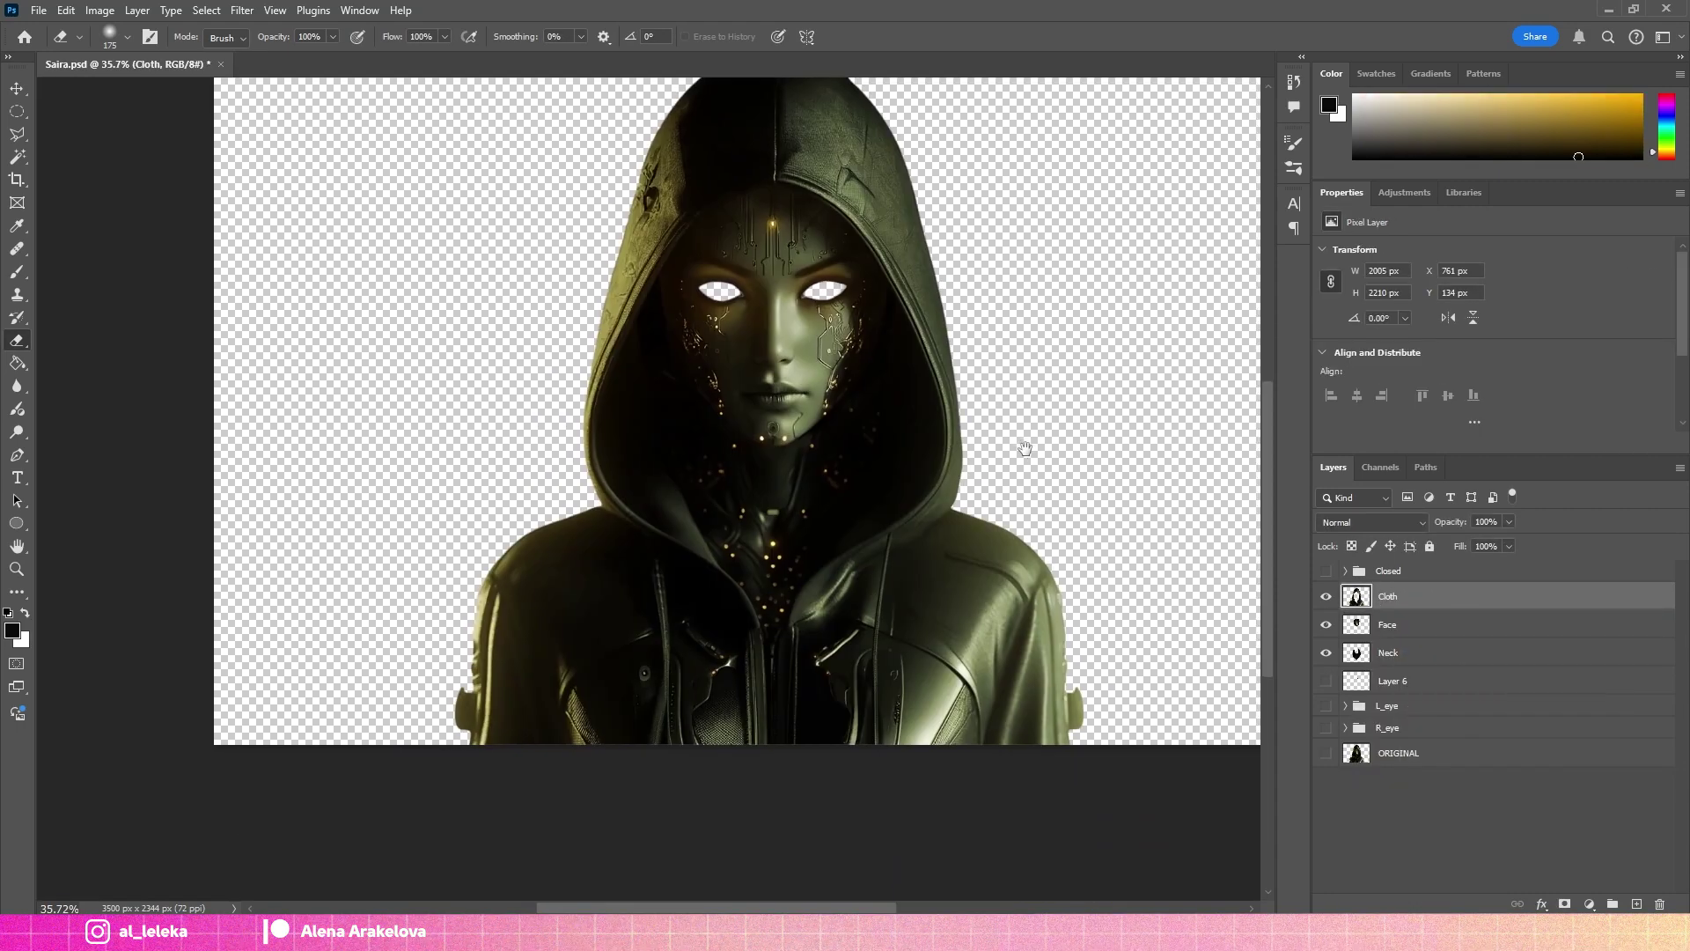
pyautogui.click(1373, 681)
# Paint black over the right eye, then delete Layer 6 with its paint.
pyautogui.scroll(10, 838, 408)
pyautogui.press('b')
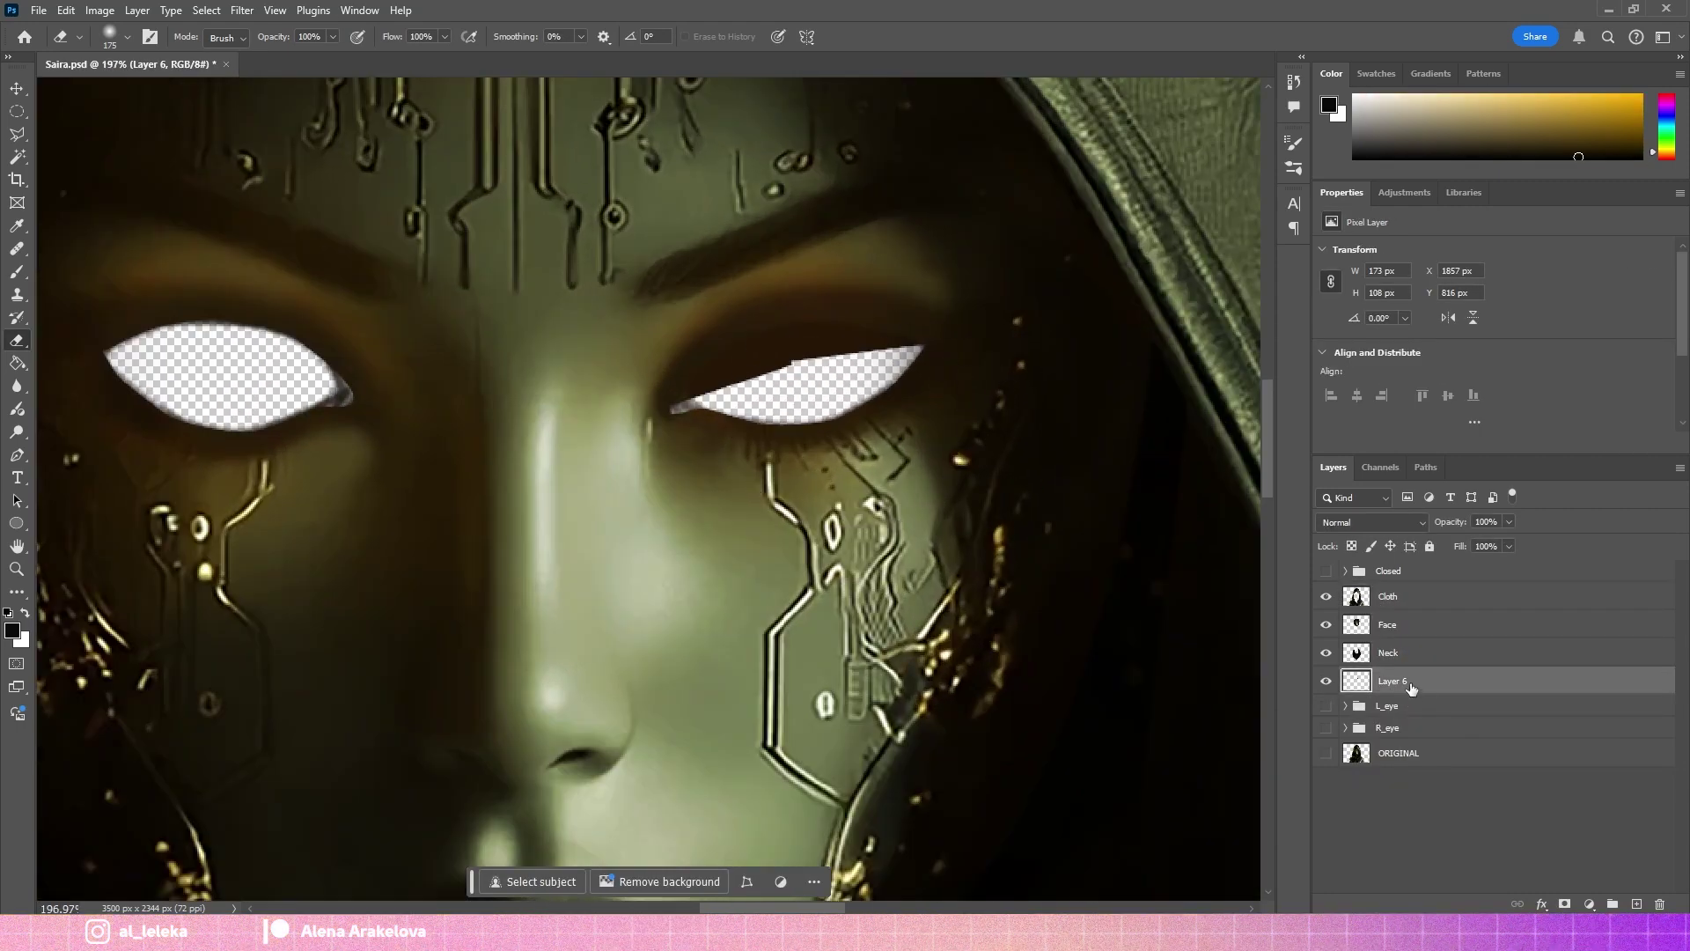
pyautogui.moveTo(739, 352); pyautogui.dragTo(878, 345)
pyautogui.moveTo(1596, 827); pyautogui.dragTo(1659, 904)
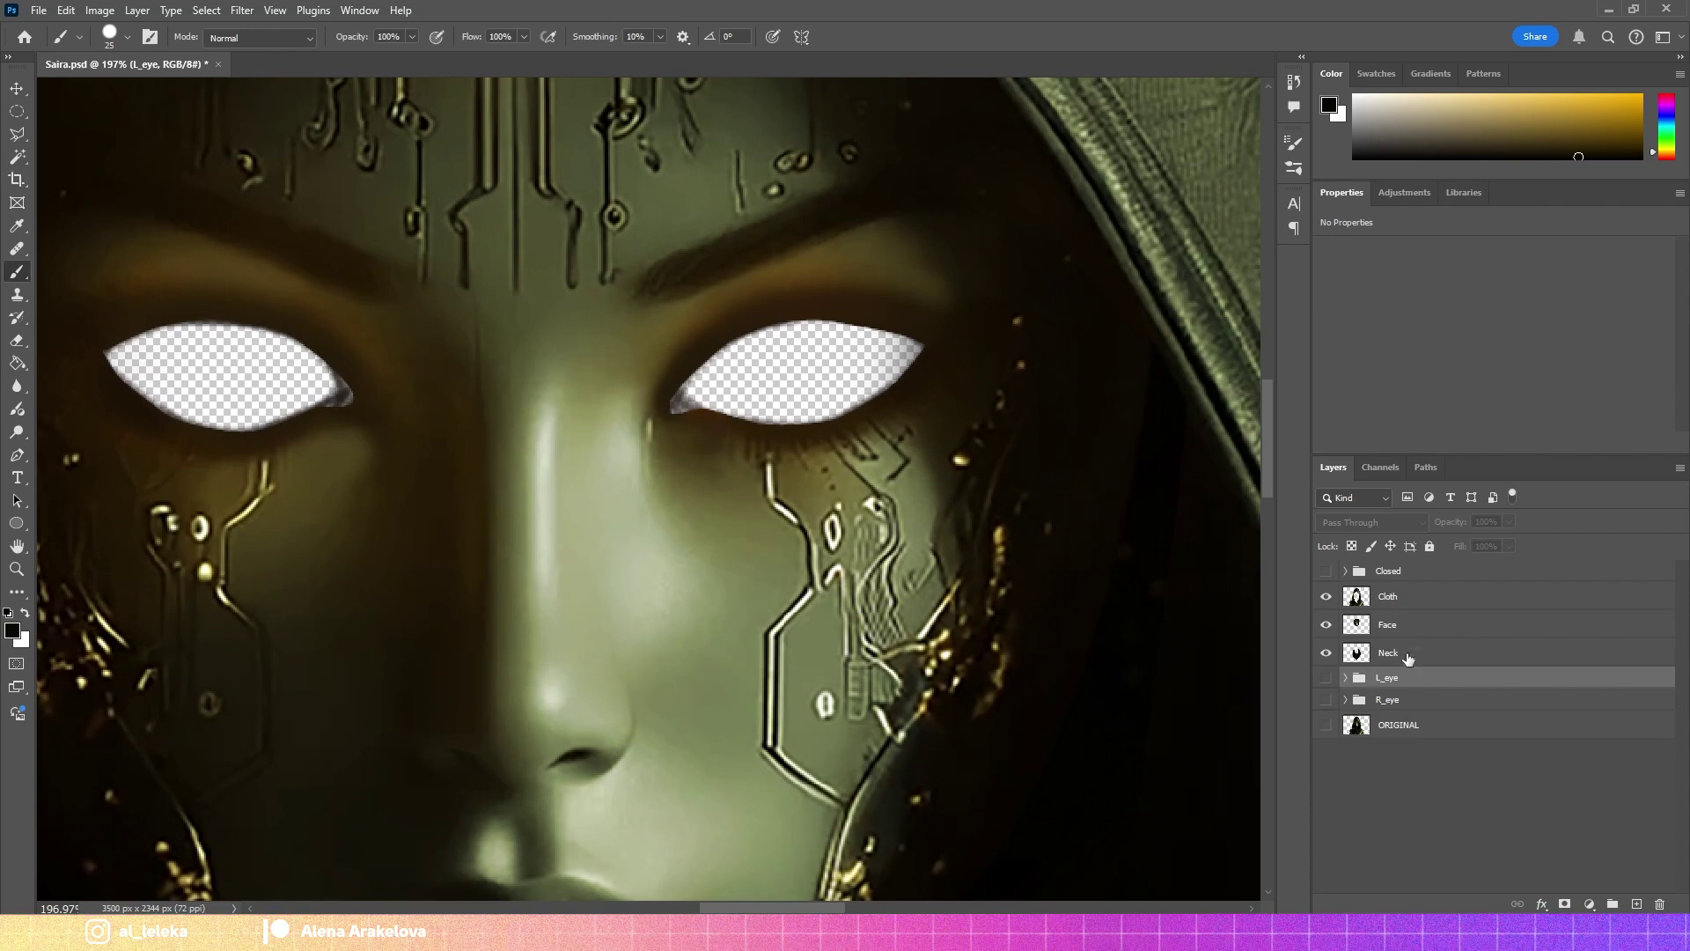
# Sample the eye-corner brown on Face, then show and duplicate the ORIGINAL layer.
pyautogui.click(1389, 624)
pyautogui.scroll(2, 687, 428)
pyautogui.scroll(3, 687, 429)
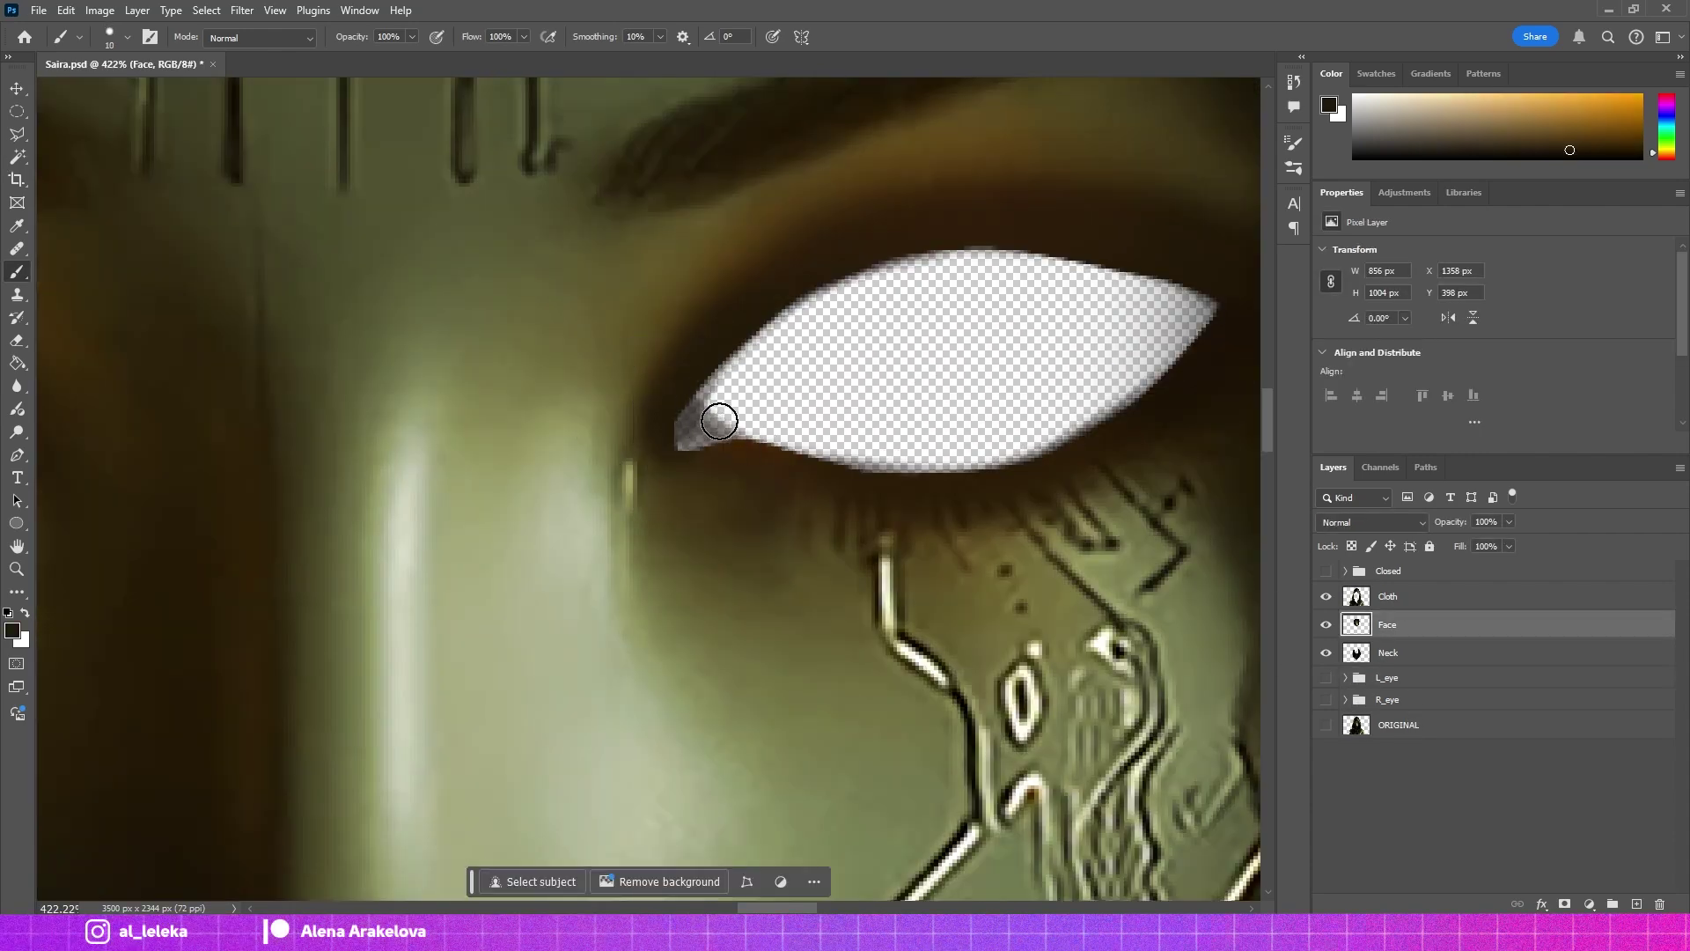
pyautogui.keyDown('alt'); pyautogui.click(752, 447); pyautogui.keyUp('alt')
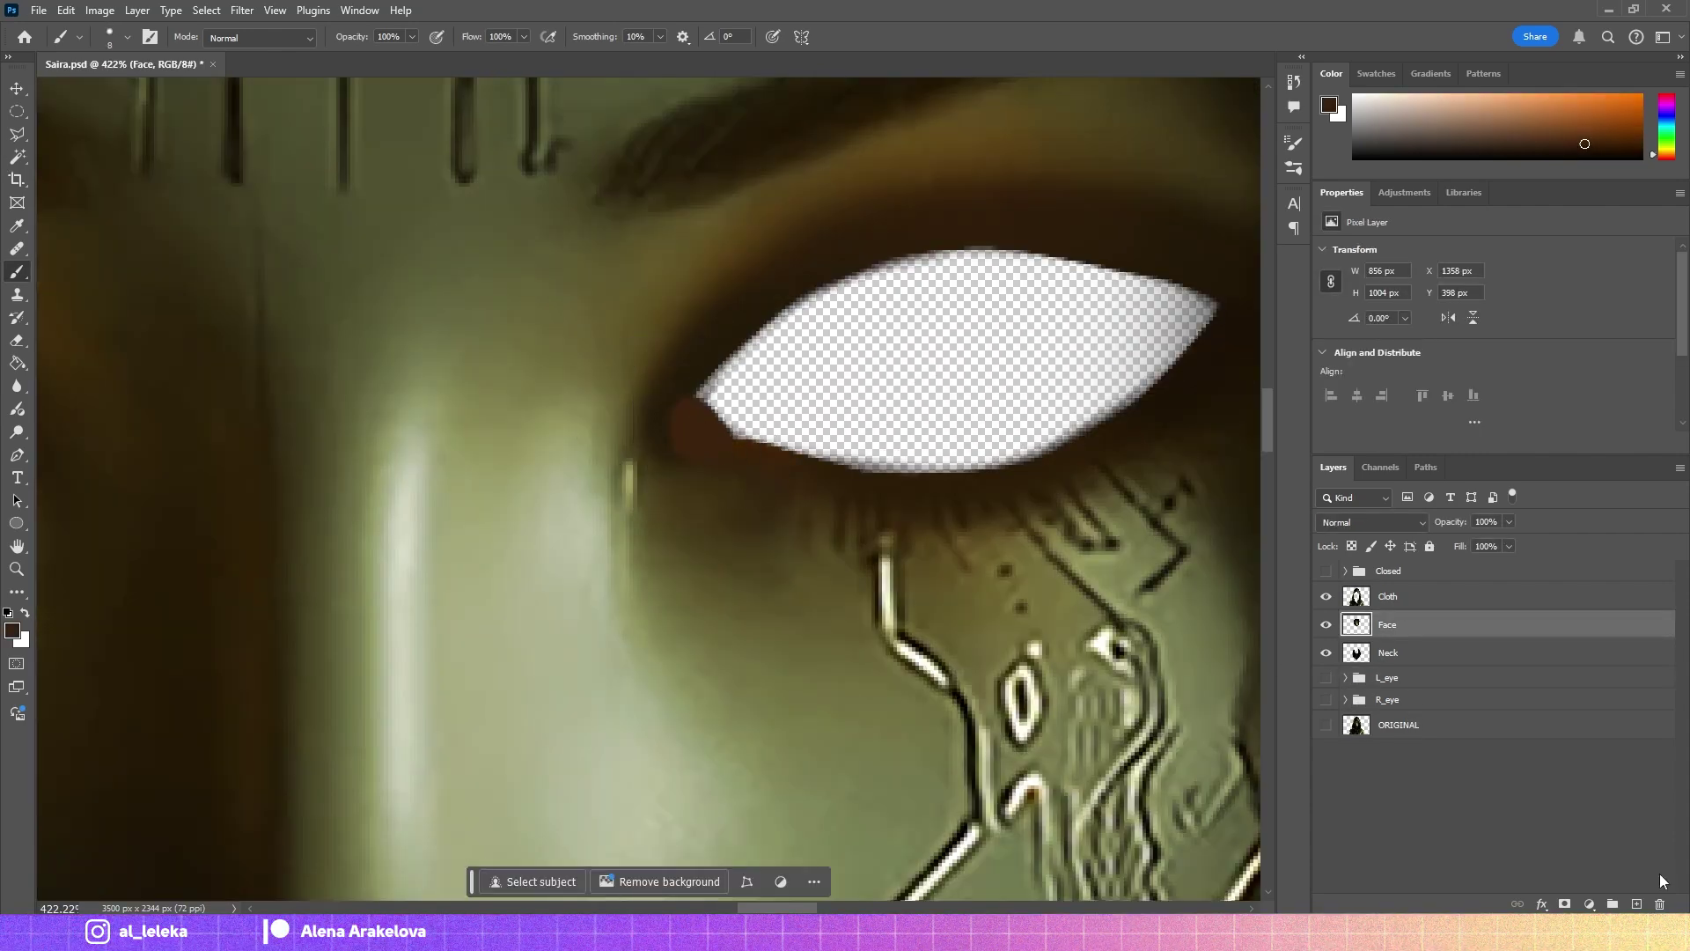
pyautogui.click(1325, 724)
pyautogui.click(1413, 727)
pyautogui.moveTo(1641, 899); pyautogui.dragTo(1636, 903)
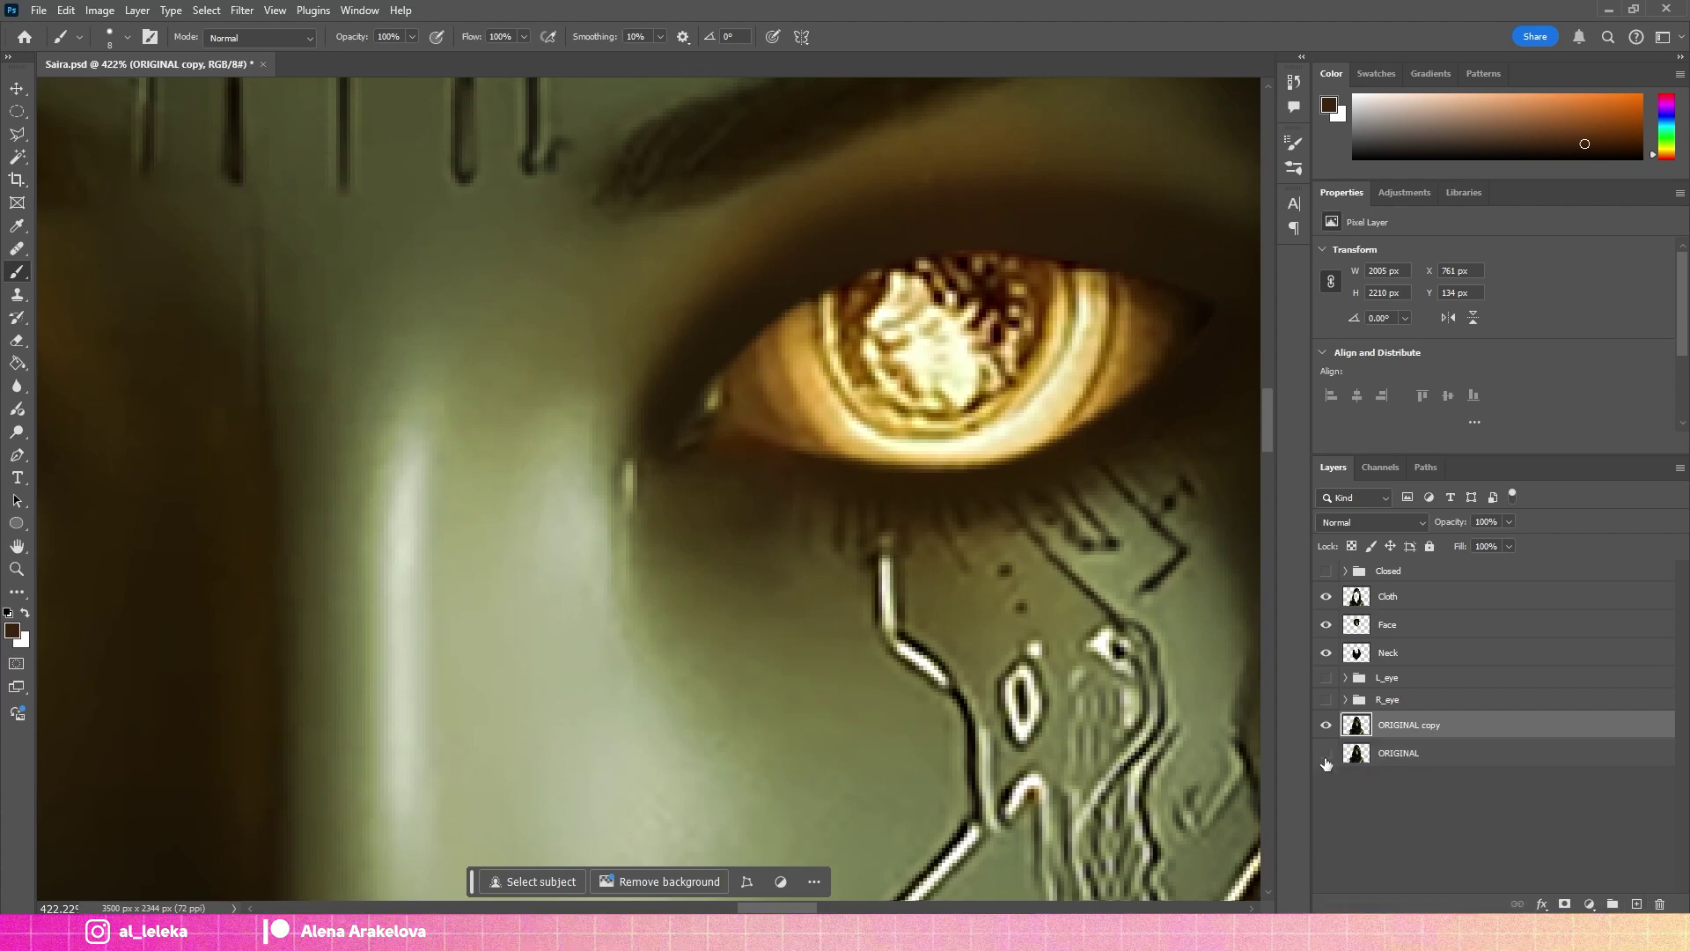
# Select both inner eye corners on the ORIGINAL copy with Polygonal Lasso.
pyautogui.press('l')
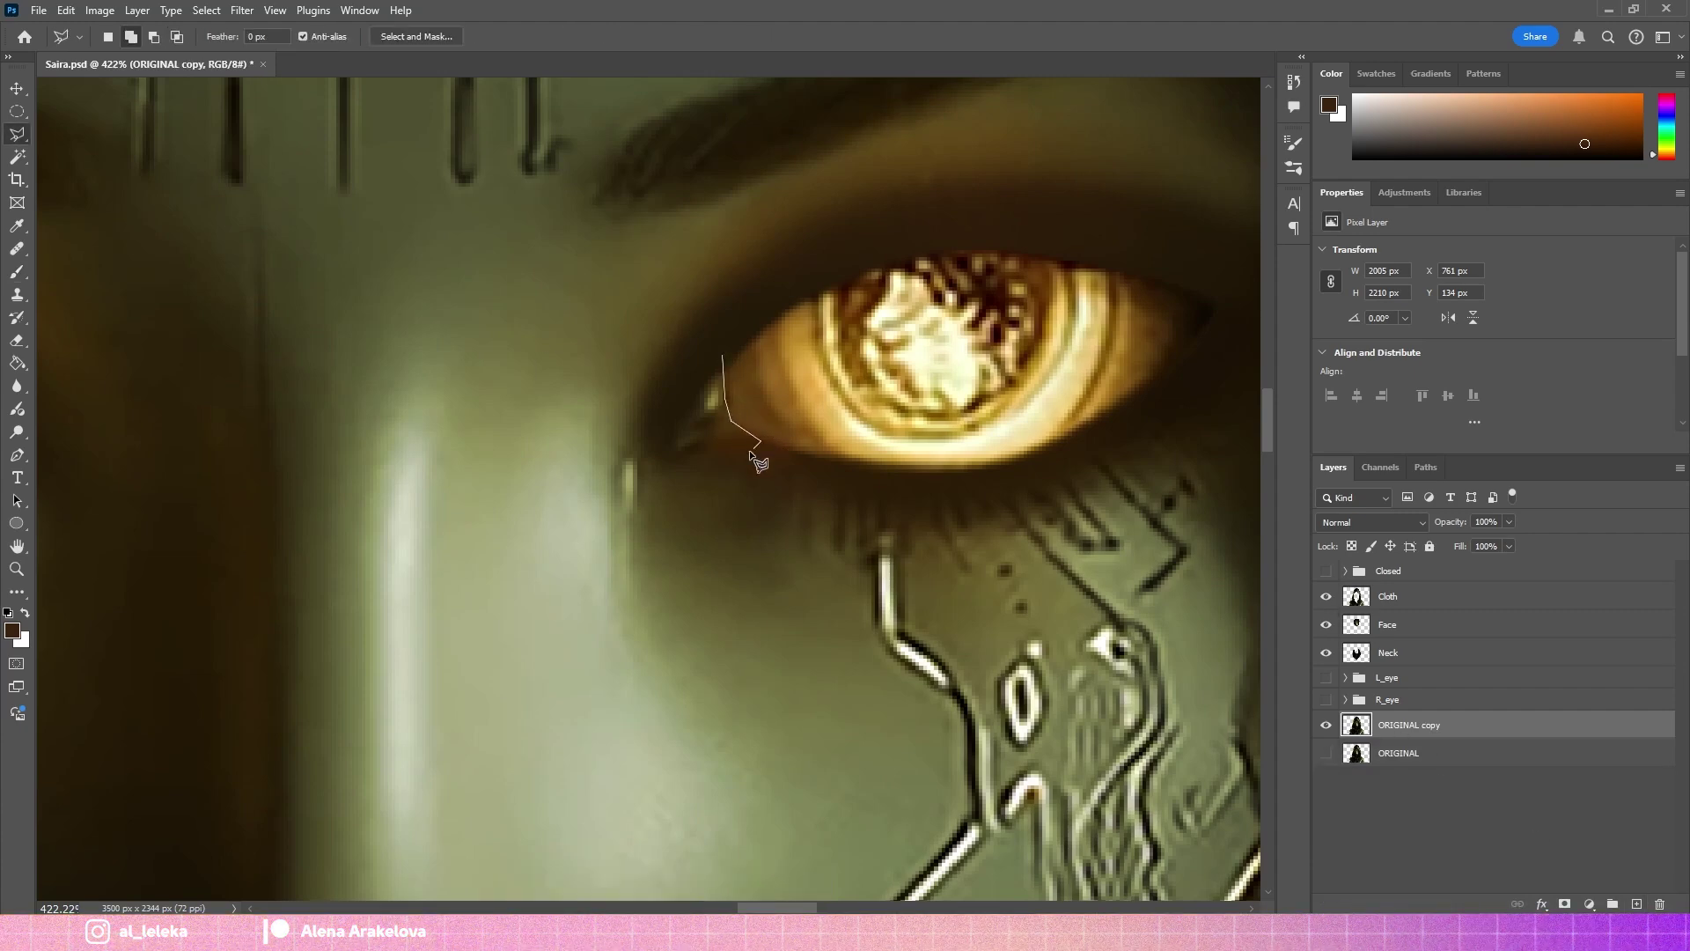
pyautogui.click(674, 471)
pyautogui.click(656, 445)
pyautogui.doubleClick(704, 405)
pyautogui.moveTo(340, 392); pyautogui.dragTo(604, 415)
pyautogui.click(600, 410)
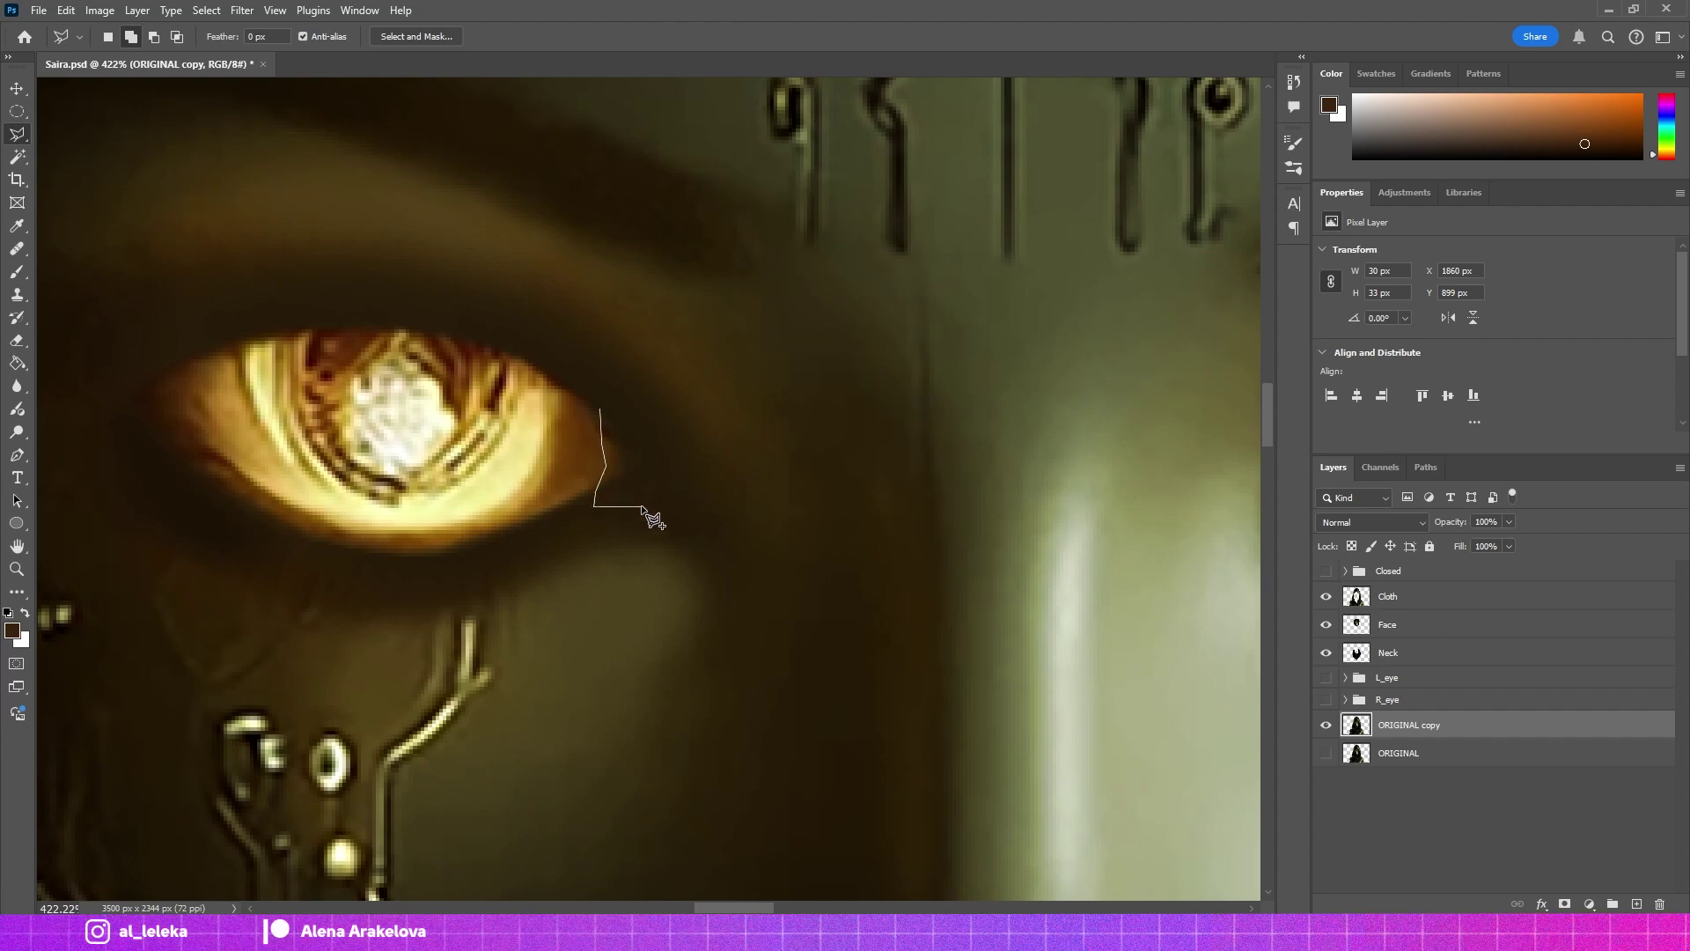
pyautogui.doubleClick(647, 458)
# Step back and forth through the history to restore the ORIGINAL copy with its selection.
pyautogui.scroll(-3, 647, 458)
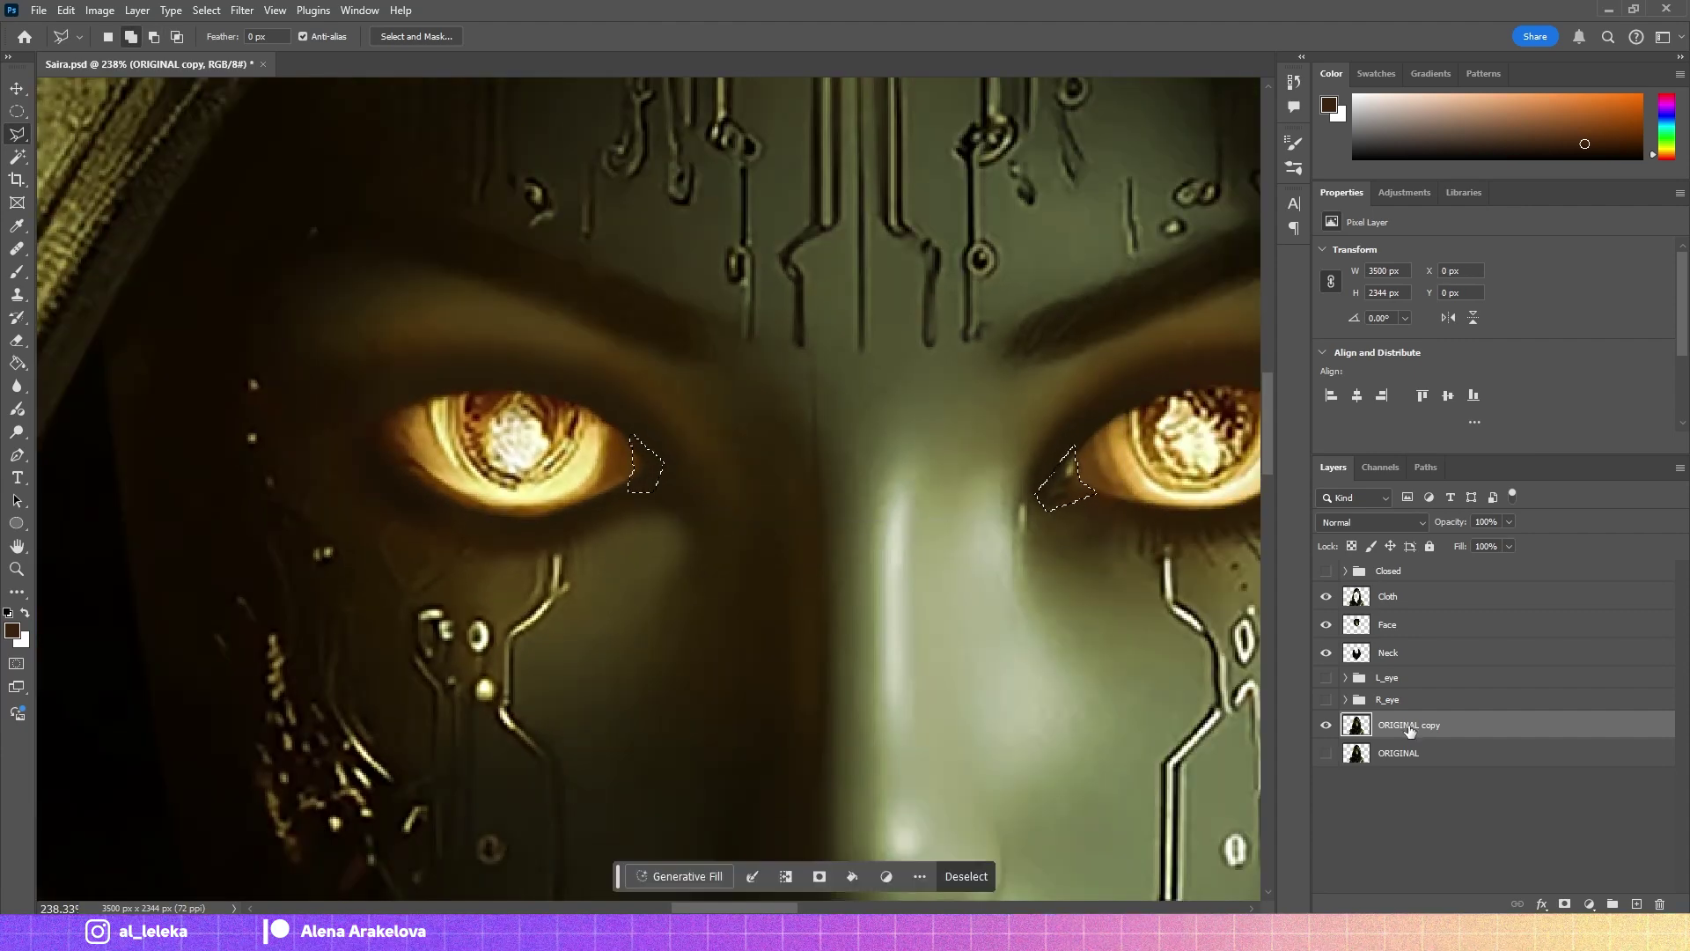
pyautogui.press('Delete')
pyautogui.hotkey('ctrl', 'z')
pyautogui.hotkey('ctrl', 'shift', 'z')
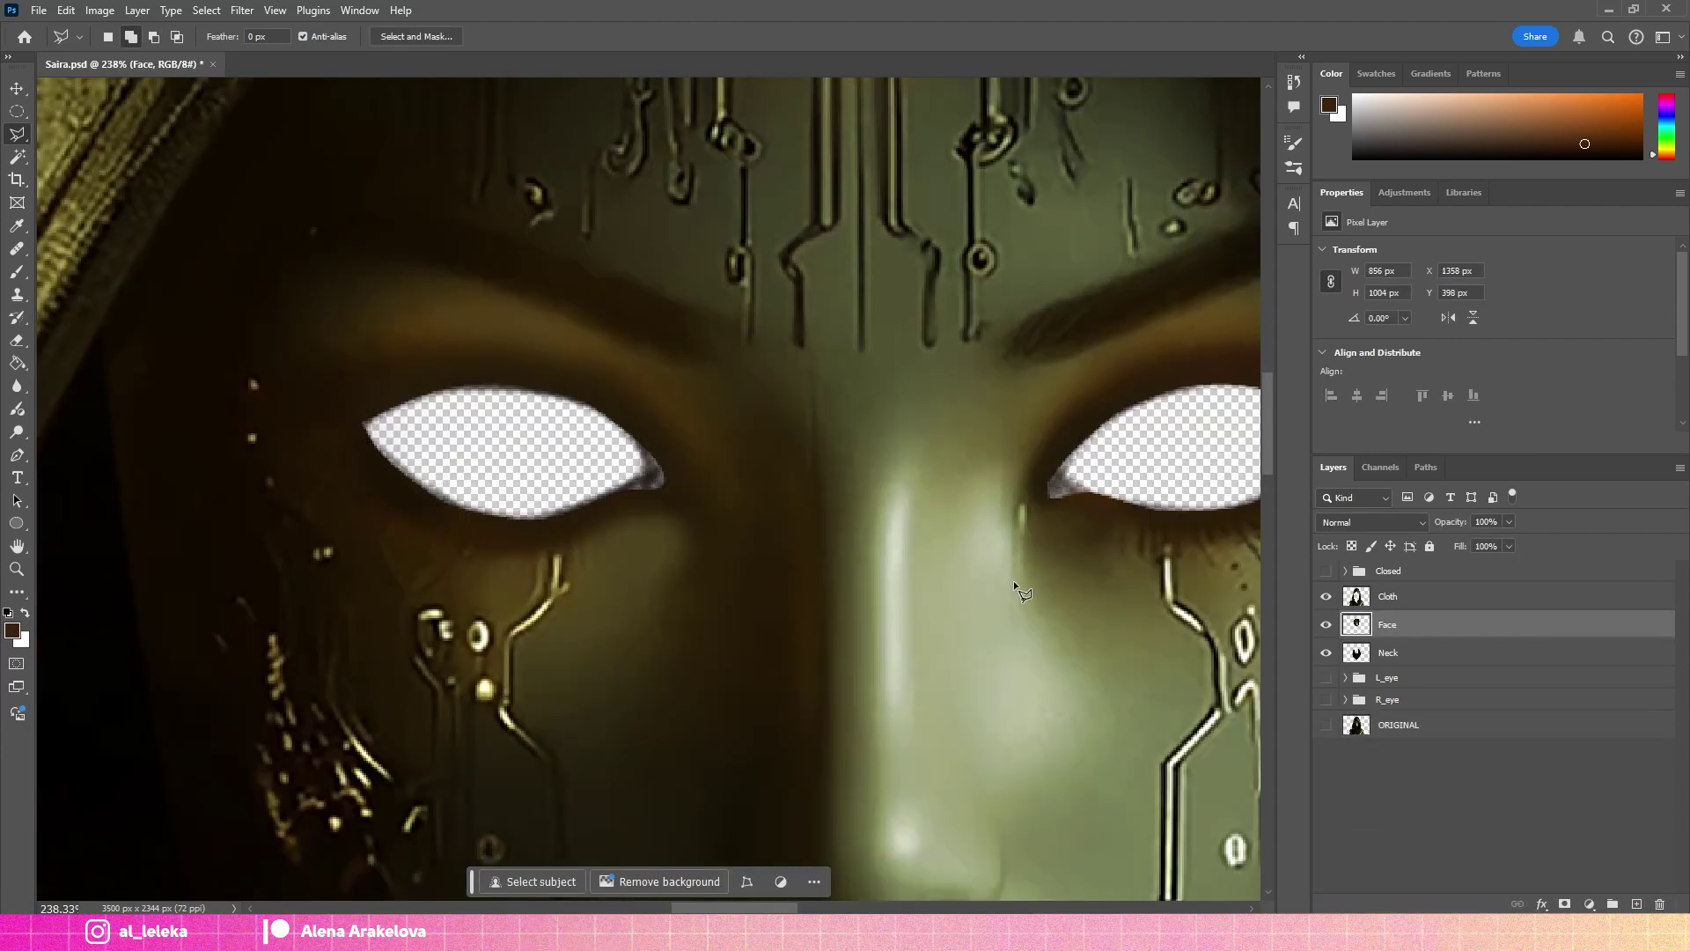
pyautogui.hotkey('ctrl', 'z')
pyautogui.hotkey('ctrl', 'z')
pyautogui.hotkey('ctrl', 'shift', 'z')
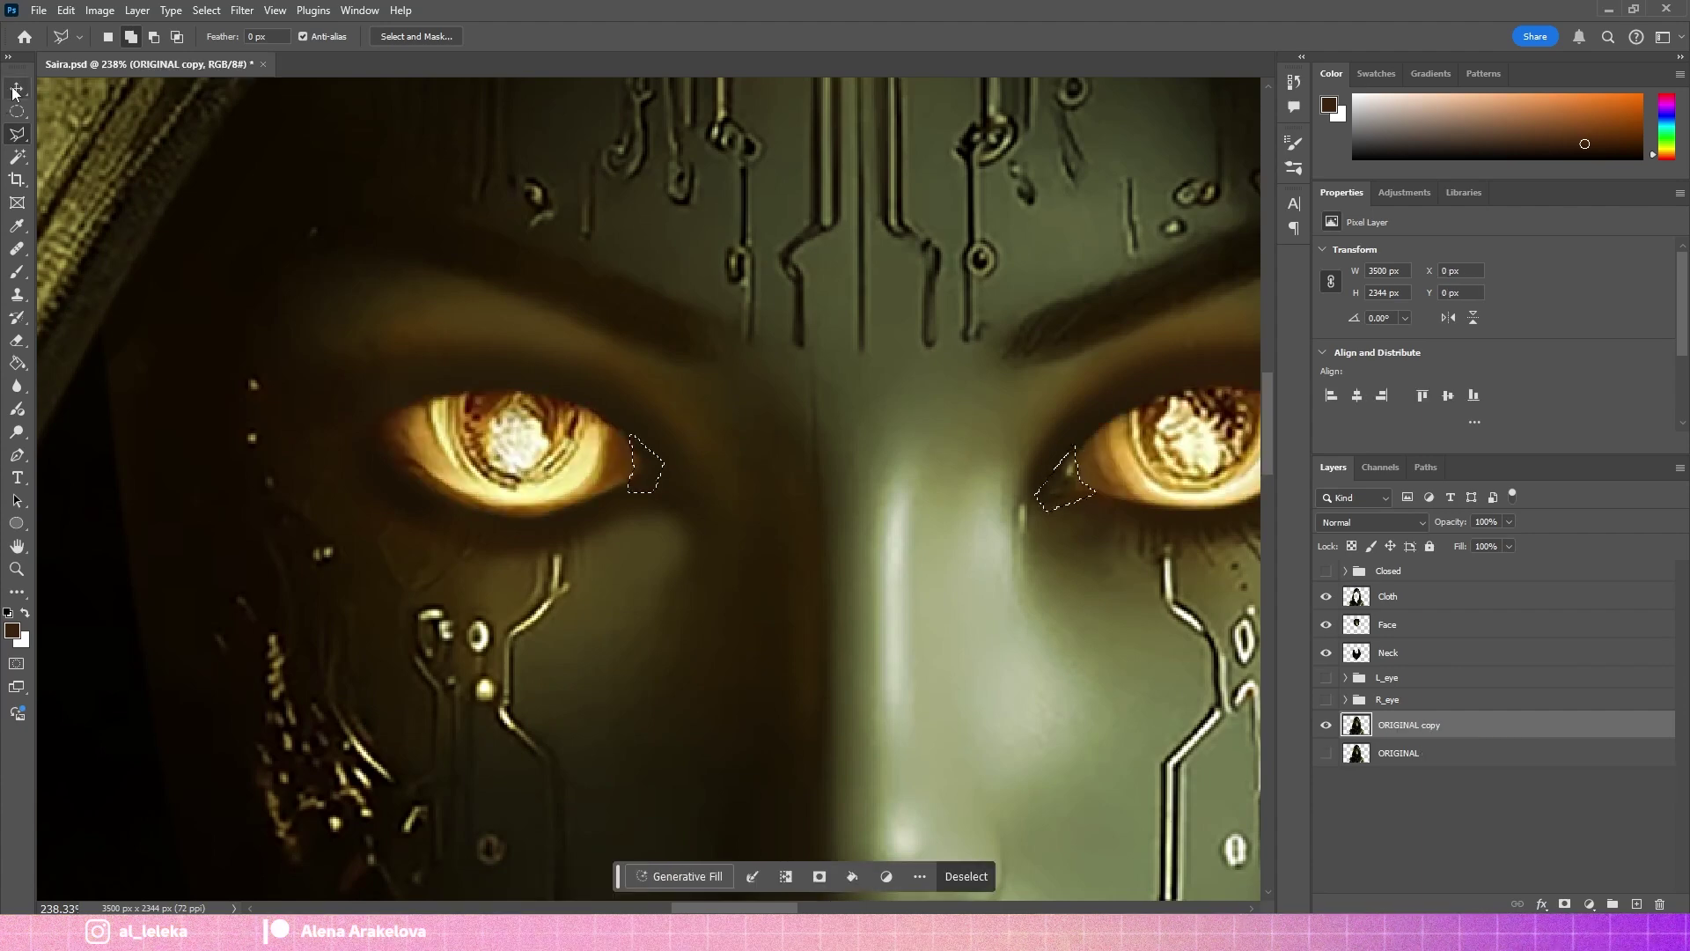
pyautogui.scroll(-1, 608, 539)
pyautogui.scroll(-3, 603, 531)
pyautogui.scroll(2, 602, 532)
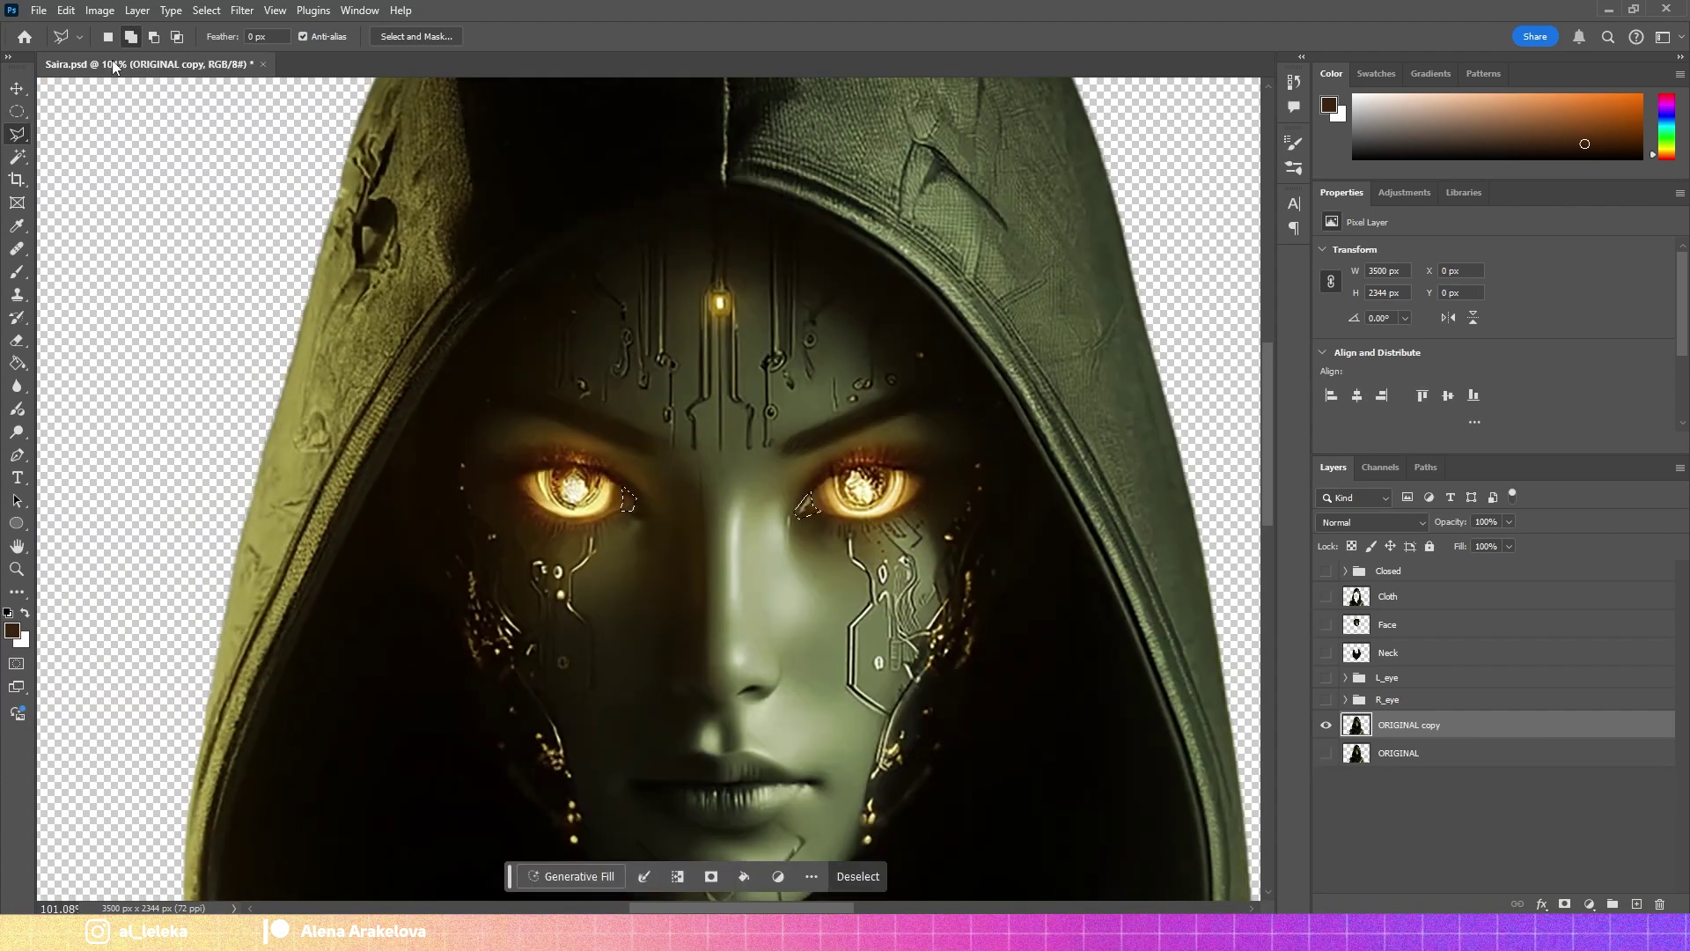
# Mask ORIGINAL copy to the eye-corner patches, apply the mask, and move it beside Face.
pyautogui.click(1565, 903)
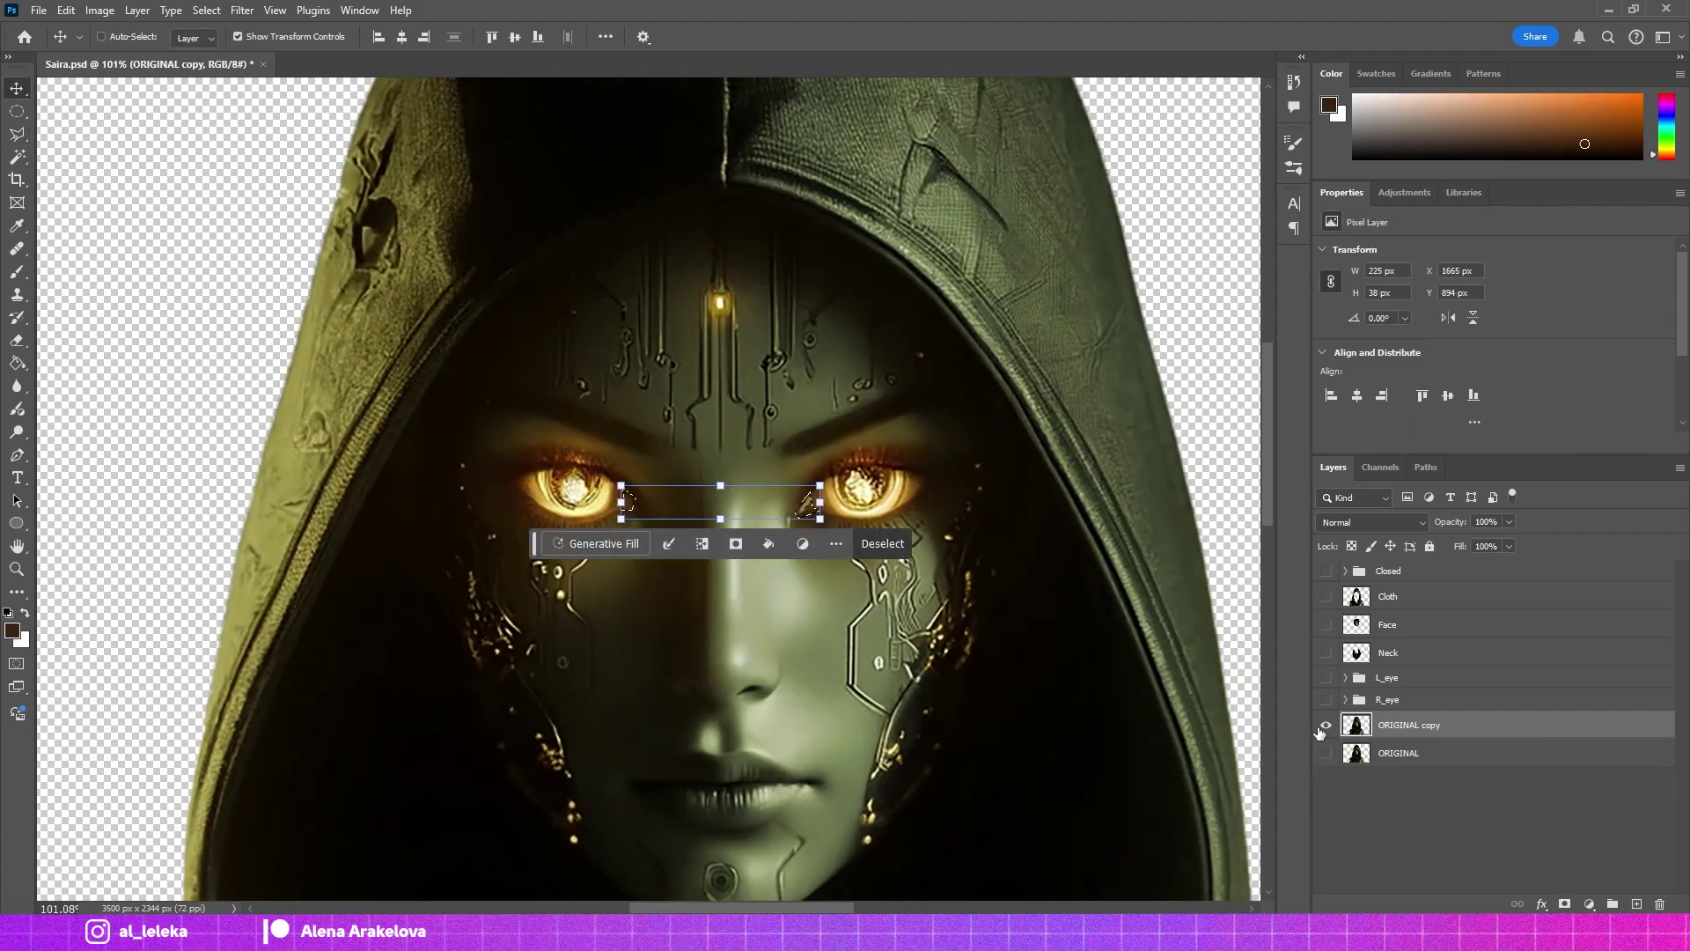
pyautogui.hotkey('ctrl', 'i')
pyautogui.rightClick(1398, 724)
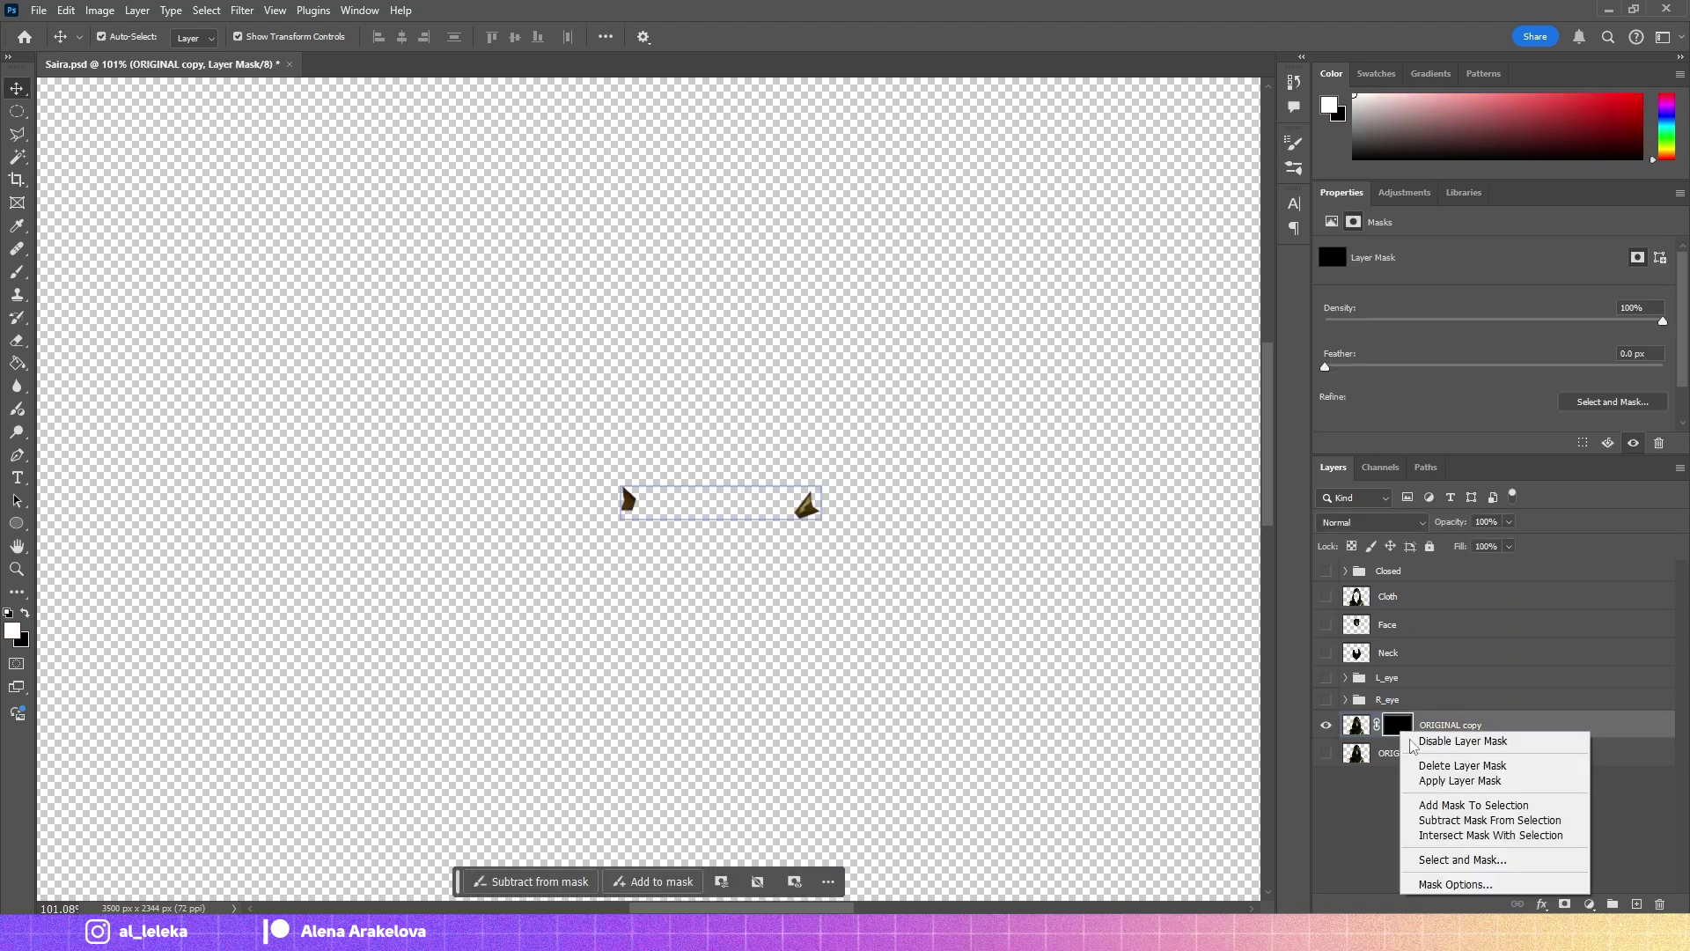
pyautogui.click(1461, 773)
pyautogui.moveTo(1418, 724)
pyautogui.mouseDown()
pyautogui.moveTo(1406, 634)
pyautogui.moveTo(1403, 656)
pyautogui.mouseUp()
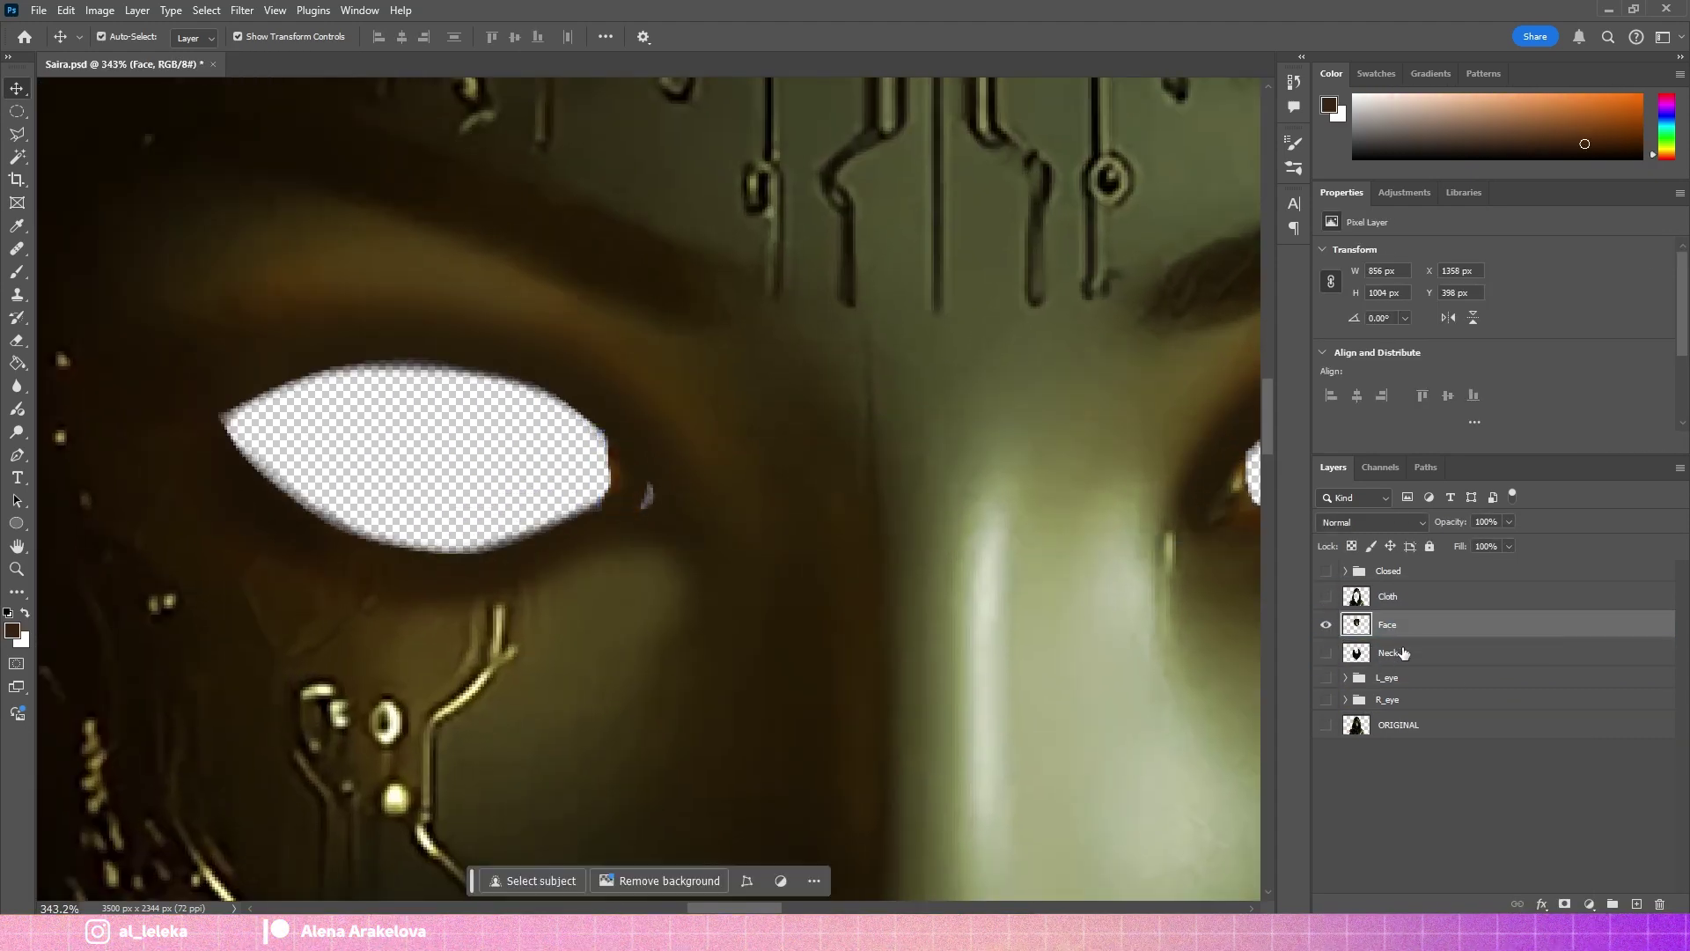
# Erase the patch at the right eye's inner corner, then delete the ORIGINAL copy layer.
pyautogui.press('b')
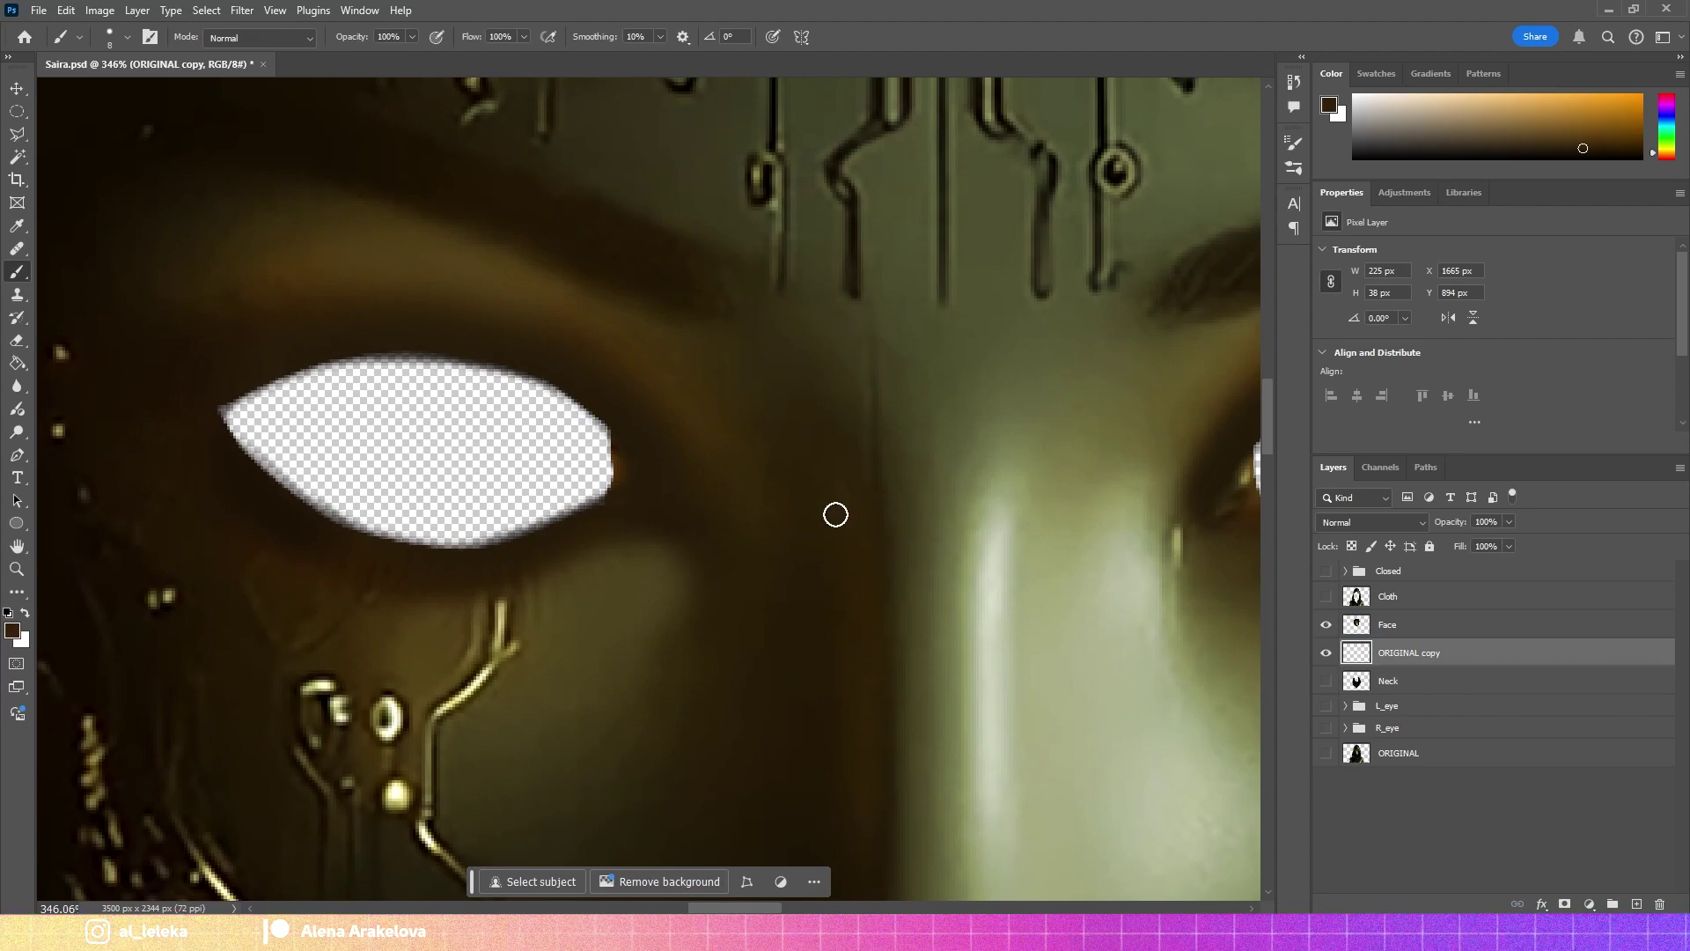
pyautogui.press('e')
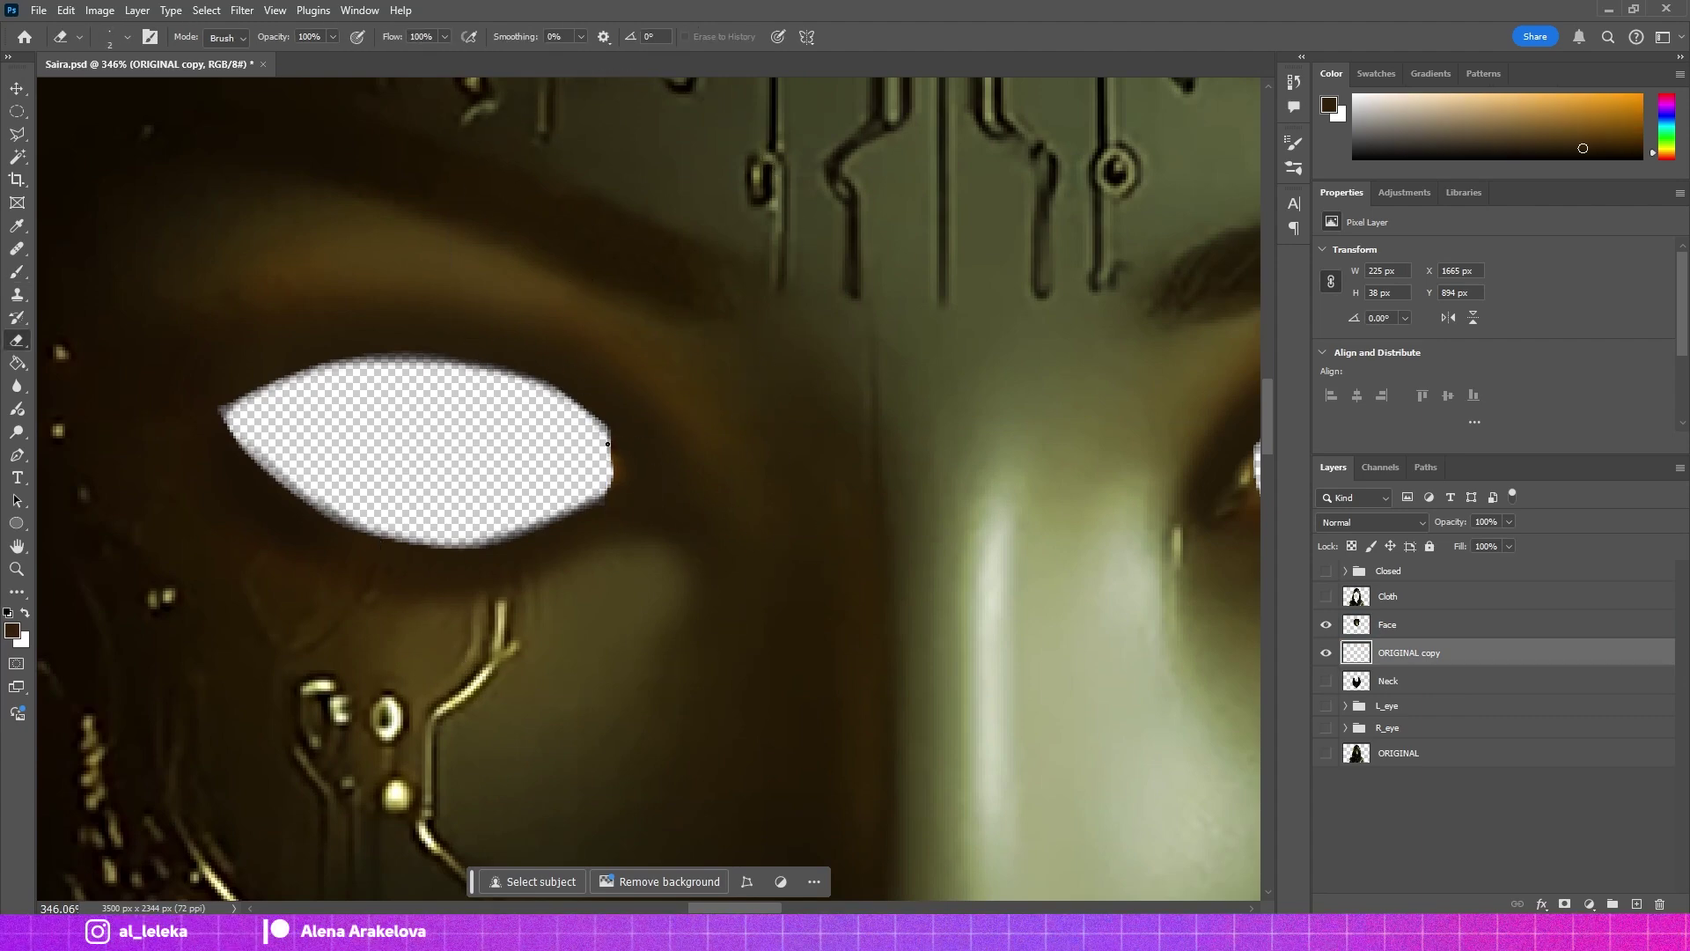
pyautogui.hscroll(5, 964, 380)
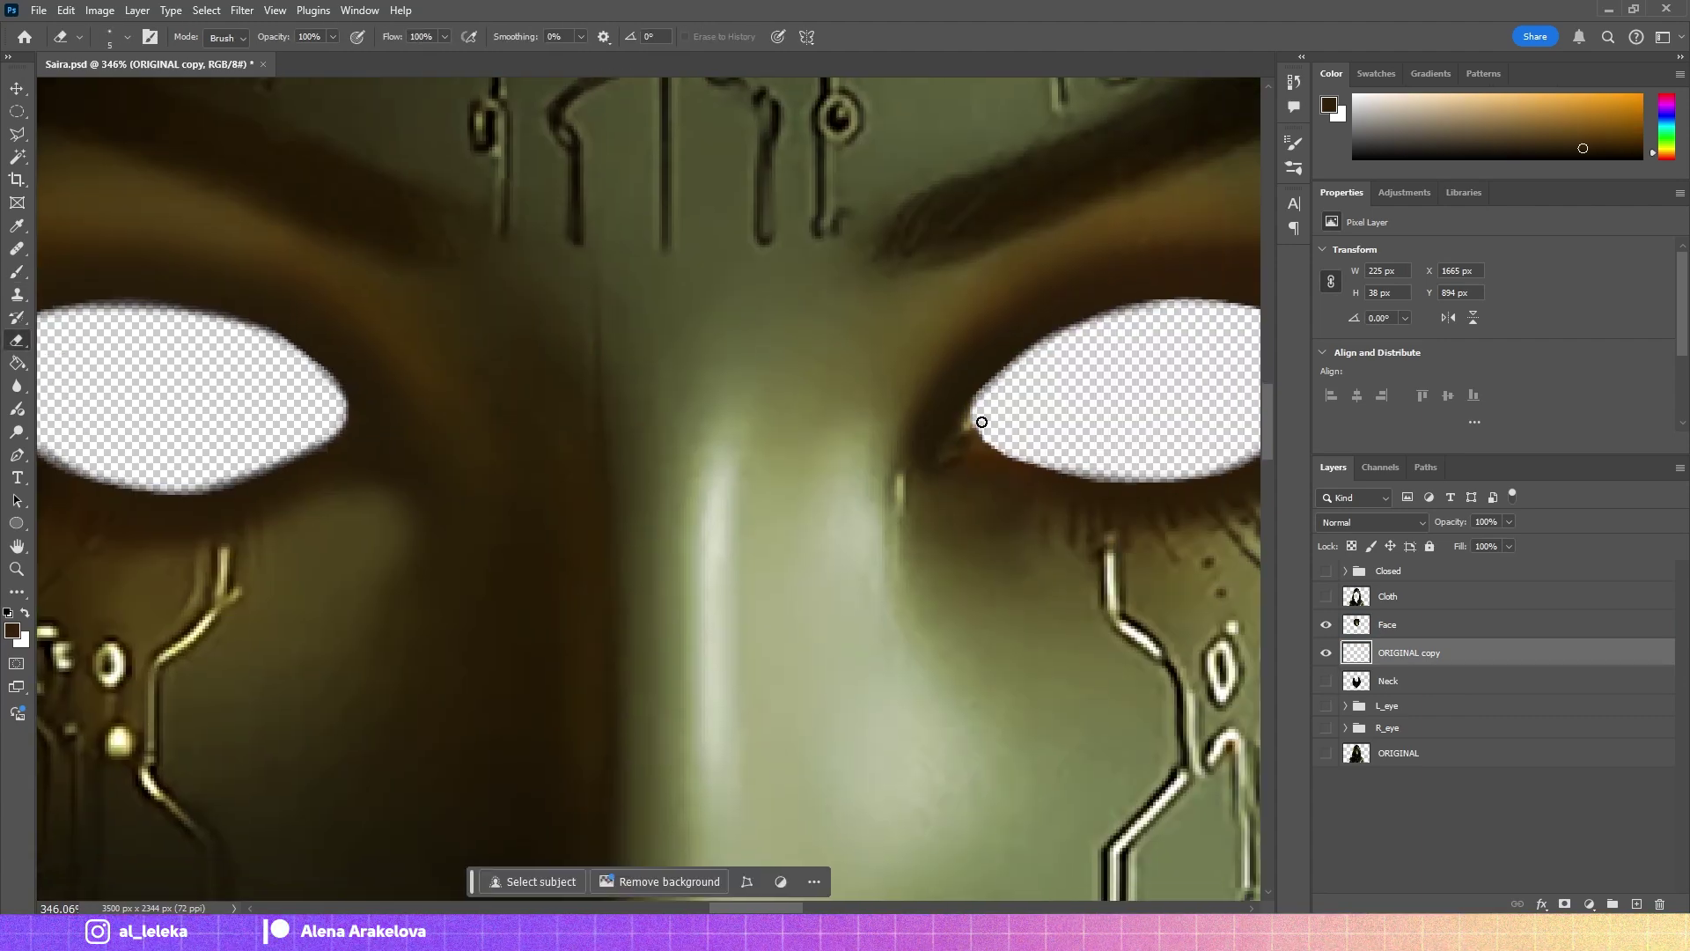
pyautogui.moveTo(981, 422); pyautogui.dragTo(990, 444)
pyautogui.press('Delete')
# Show the Neck and hood layers, preview the Closed eyes group, and deselect Face.
pyautogui.scroll(-4, 963, 601)
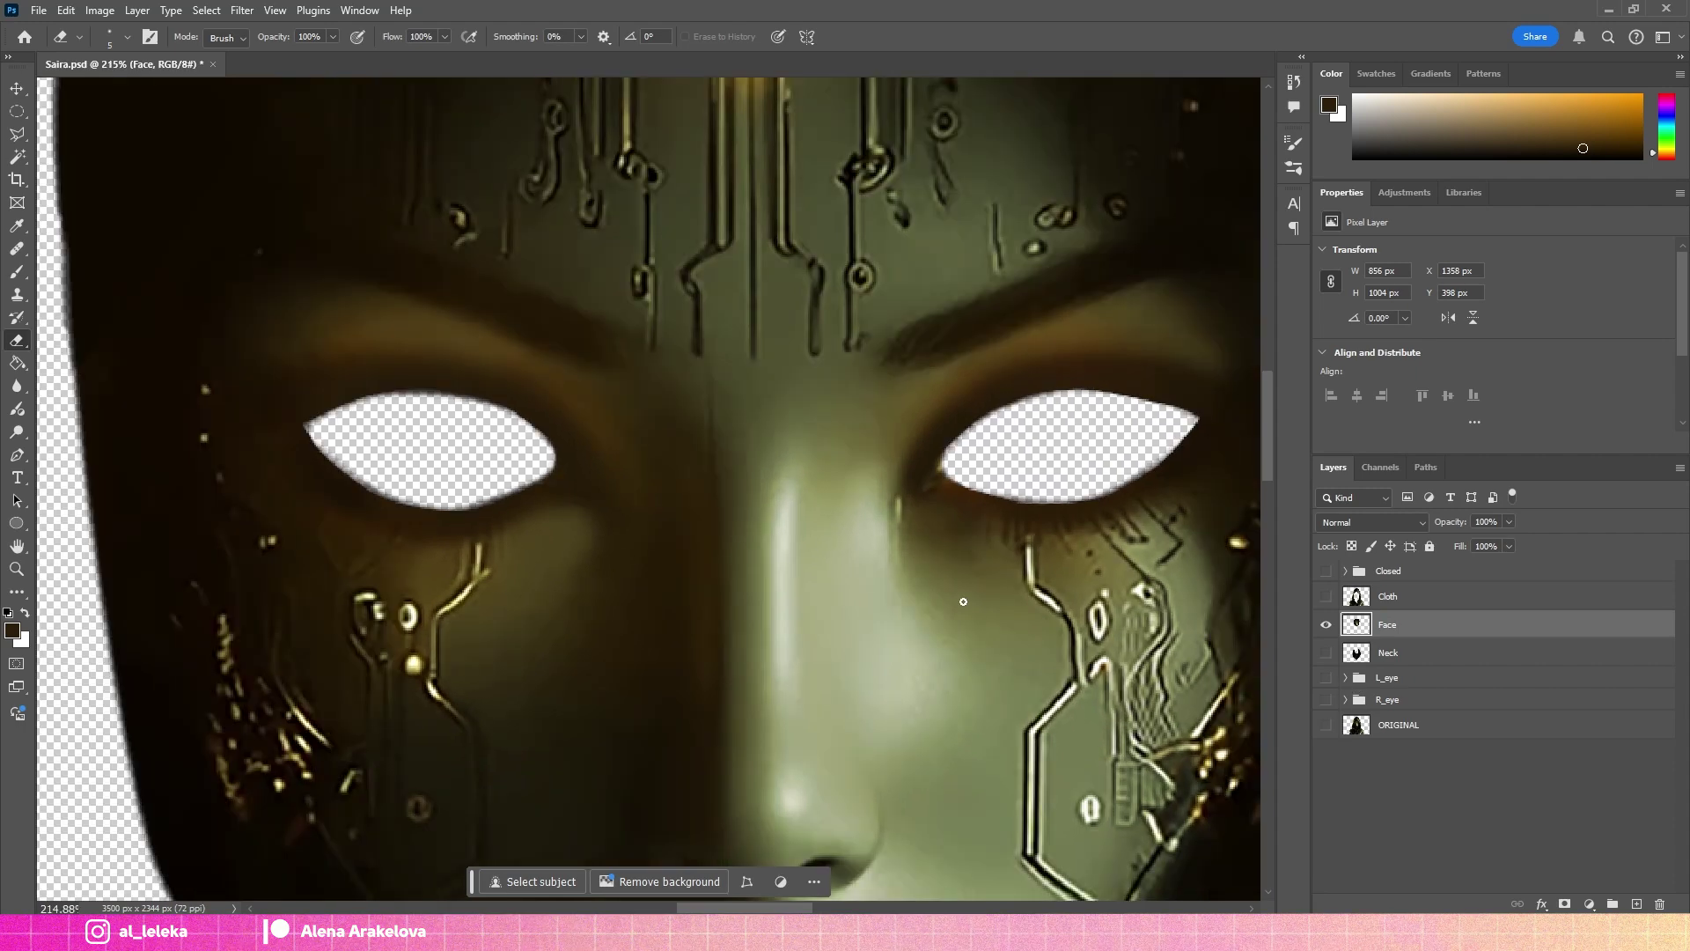
pyautogui.scroll(-2, 963, 601)
pyautogui.scroll(-5, 963, 601)
pyautogui.click(1326, 654)
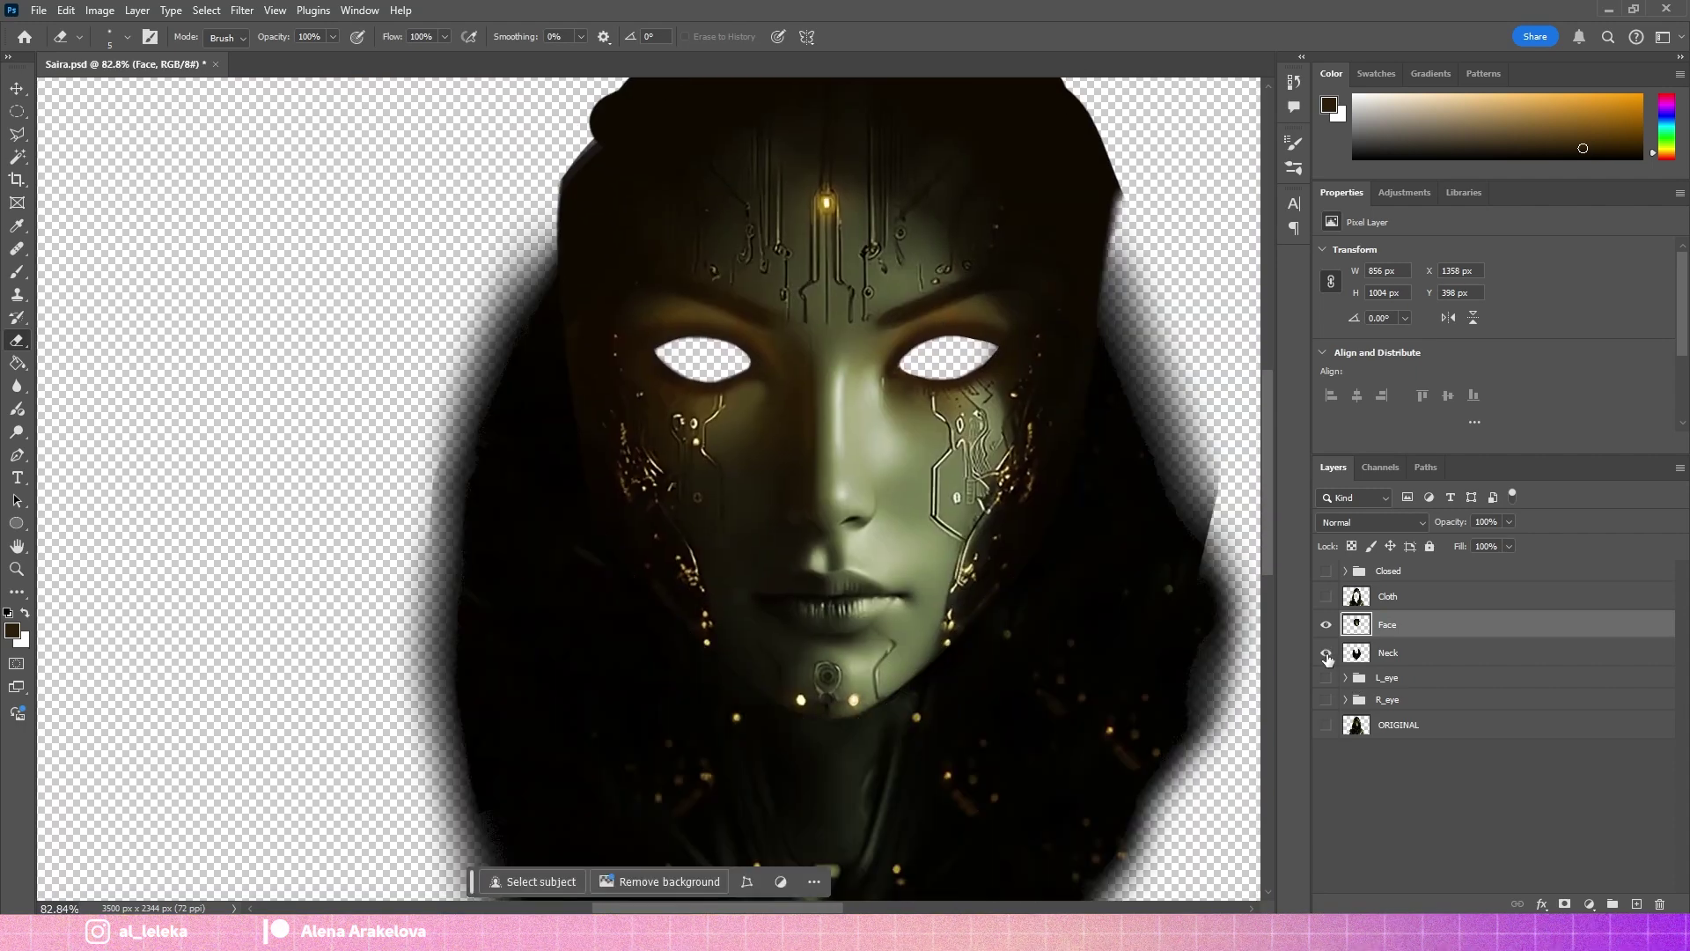
pyautogui.click(1326, 597)
pyautogui.click(1326, 571)
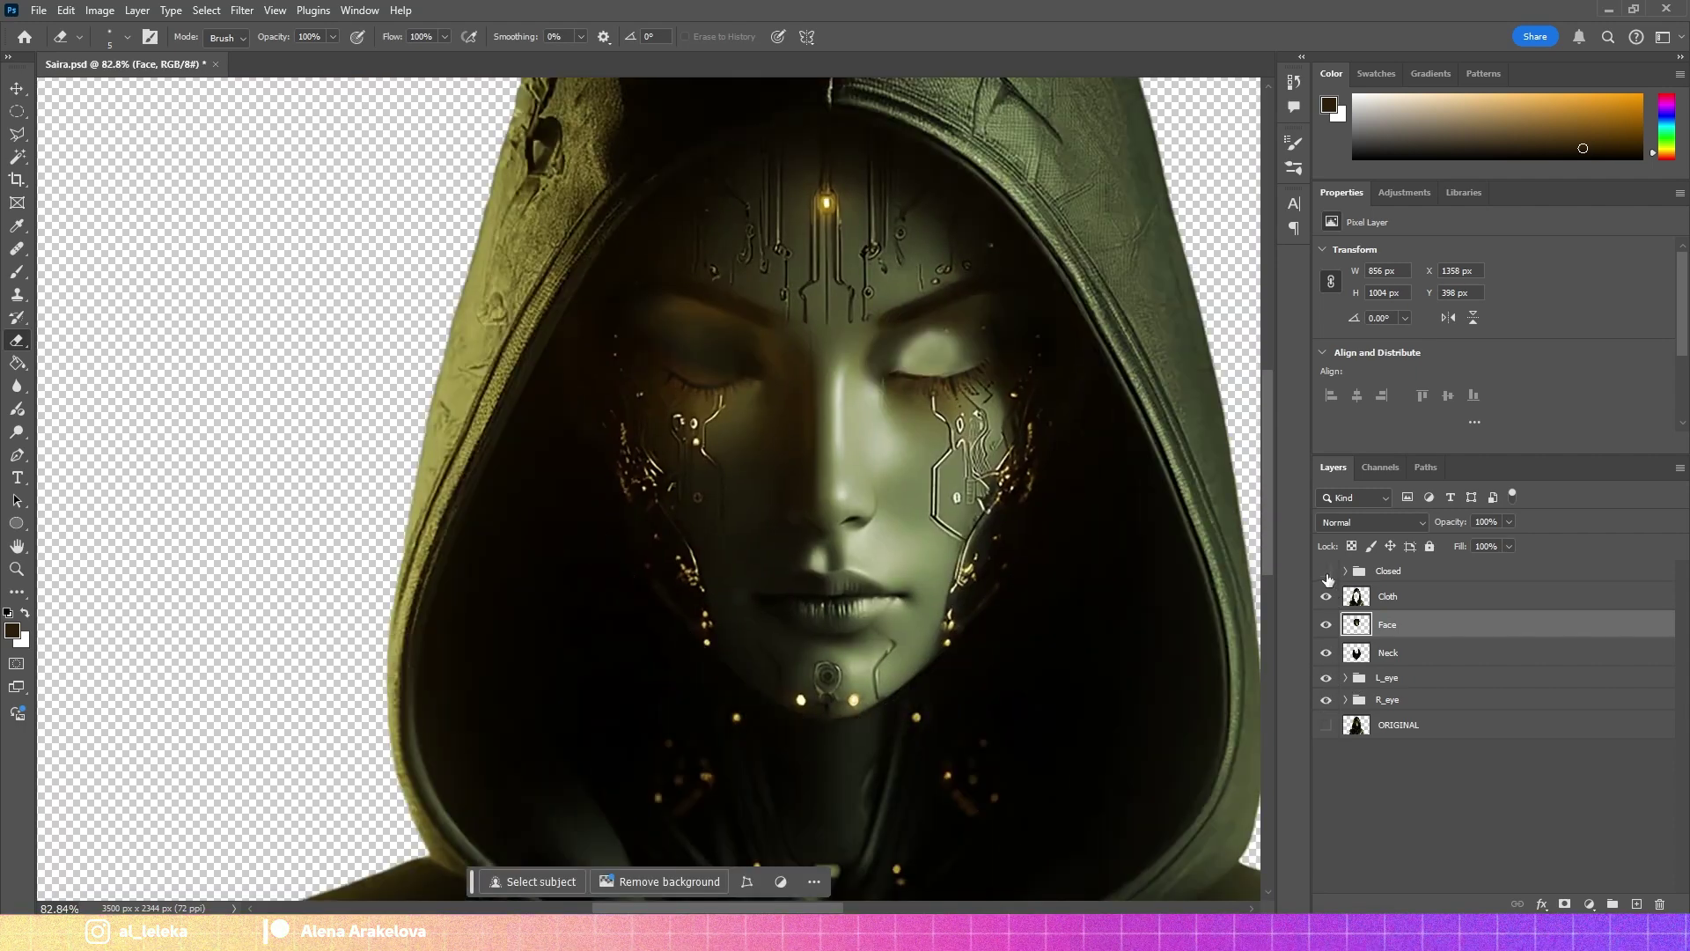
pyautogui.click(1326, 570)
pyautogui.scroll(-1, 964, 602)
pyautogui.scroll(-1, 1113, 422)
pyautogui.click(1411, 744)
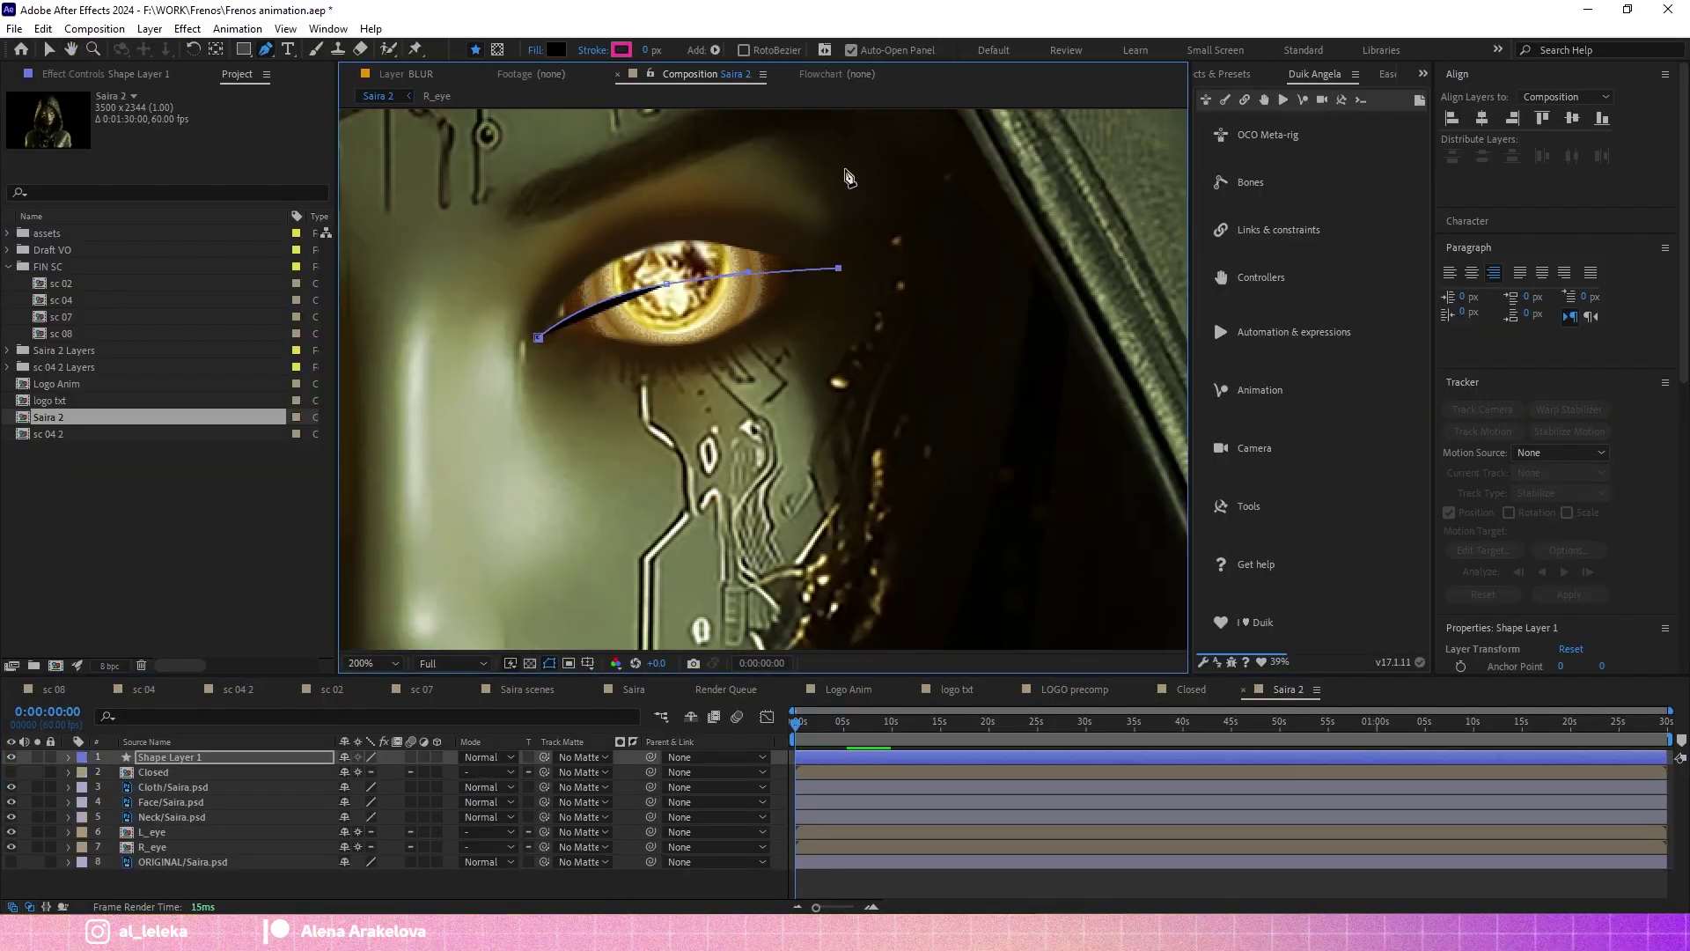
# Close the black eyelid path over the right eye and raise its top-right corner.
pyautogui.click(845, 161)
pyautogui.click(506, 159)
pyautogui.click(538, 337)
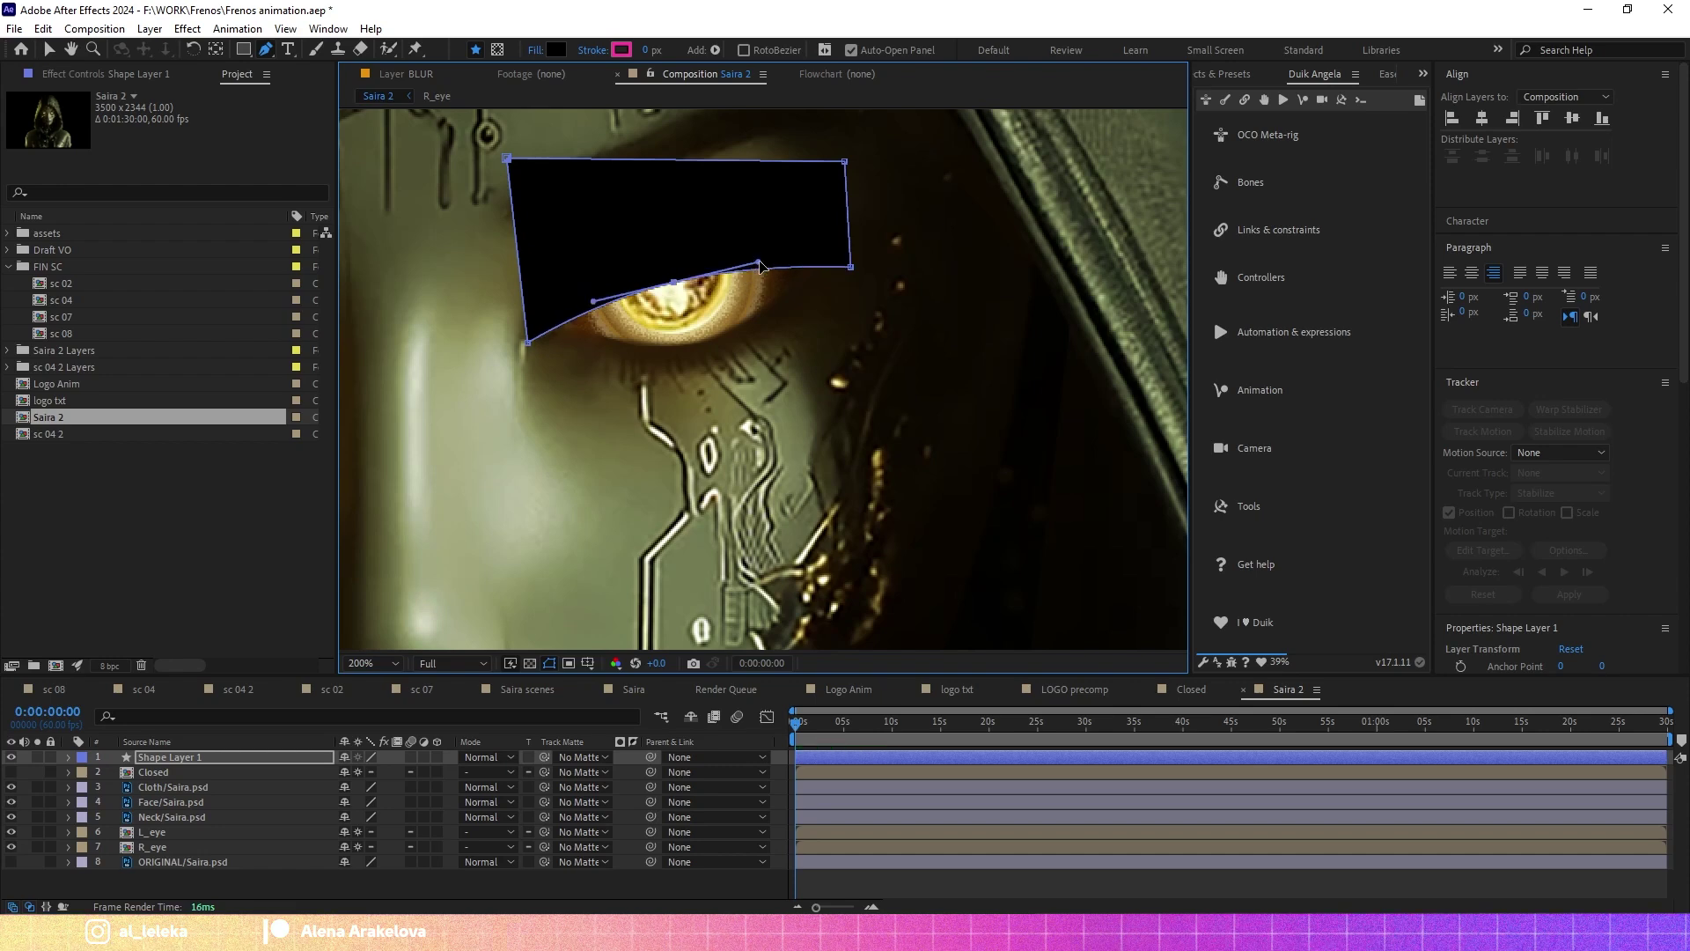
pyautogui.moveTo(846, 161); pyautogui.dragTo(850, 150)
pyautogui.click(161, 760)
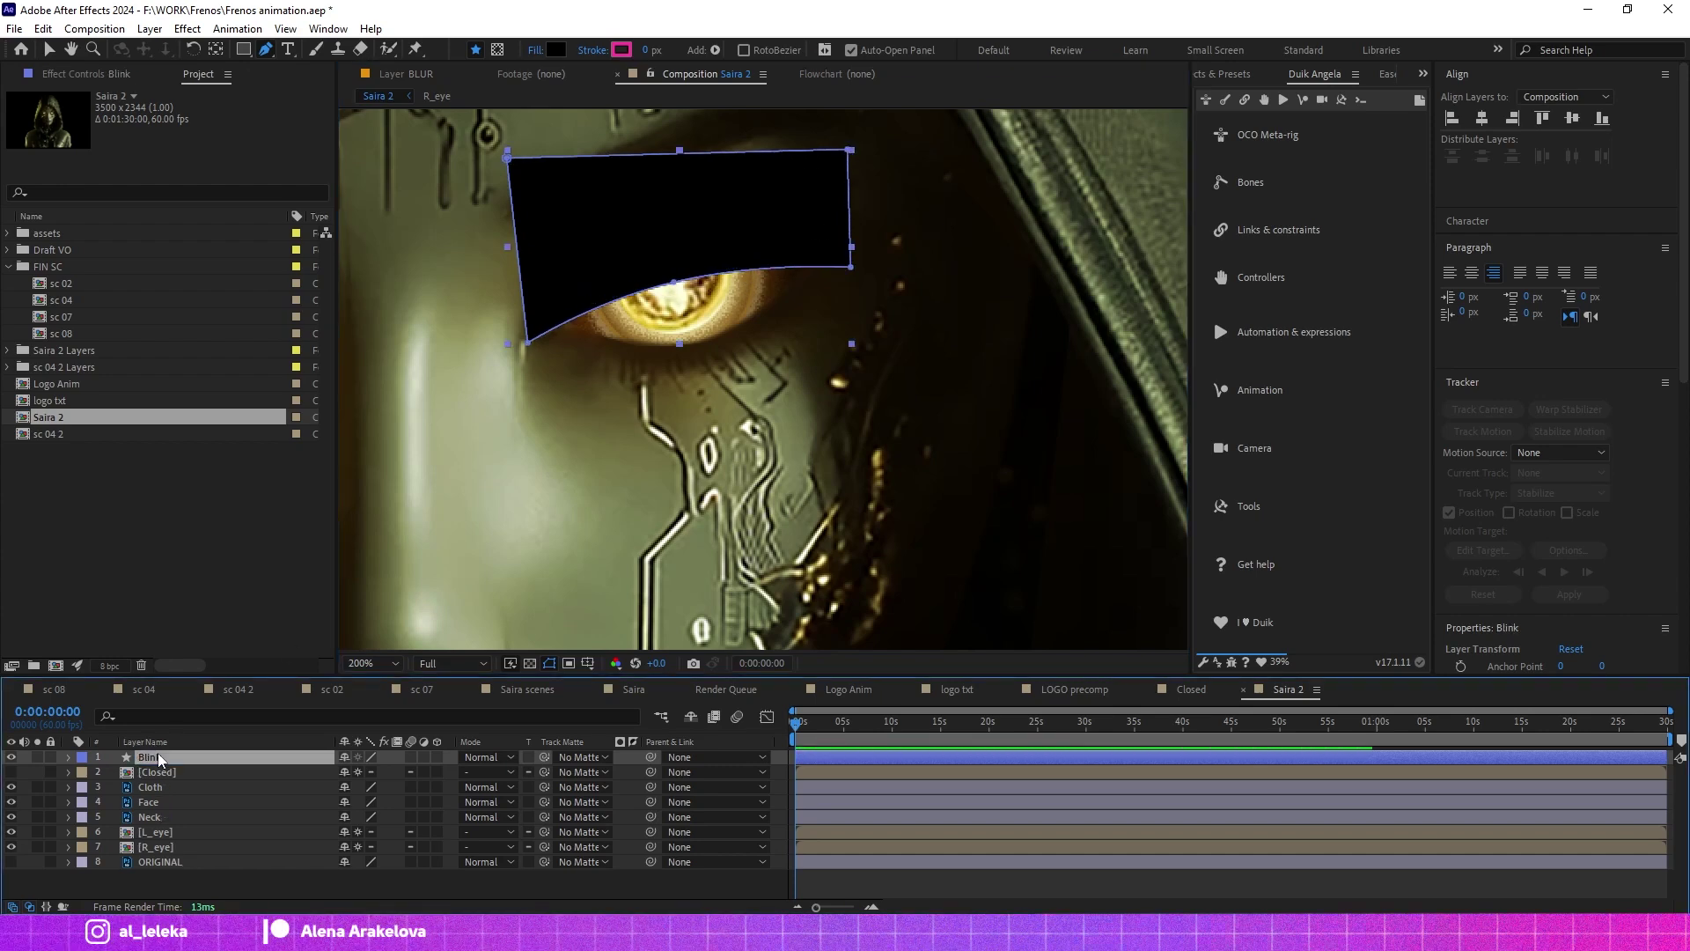
pyautogui.press(',')
# Move the Blink layer below the Neck layer in the timeline.
pyautogui.press('v')
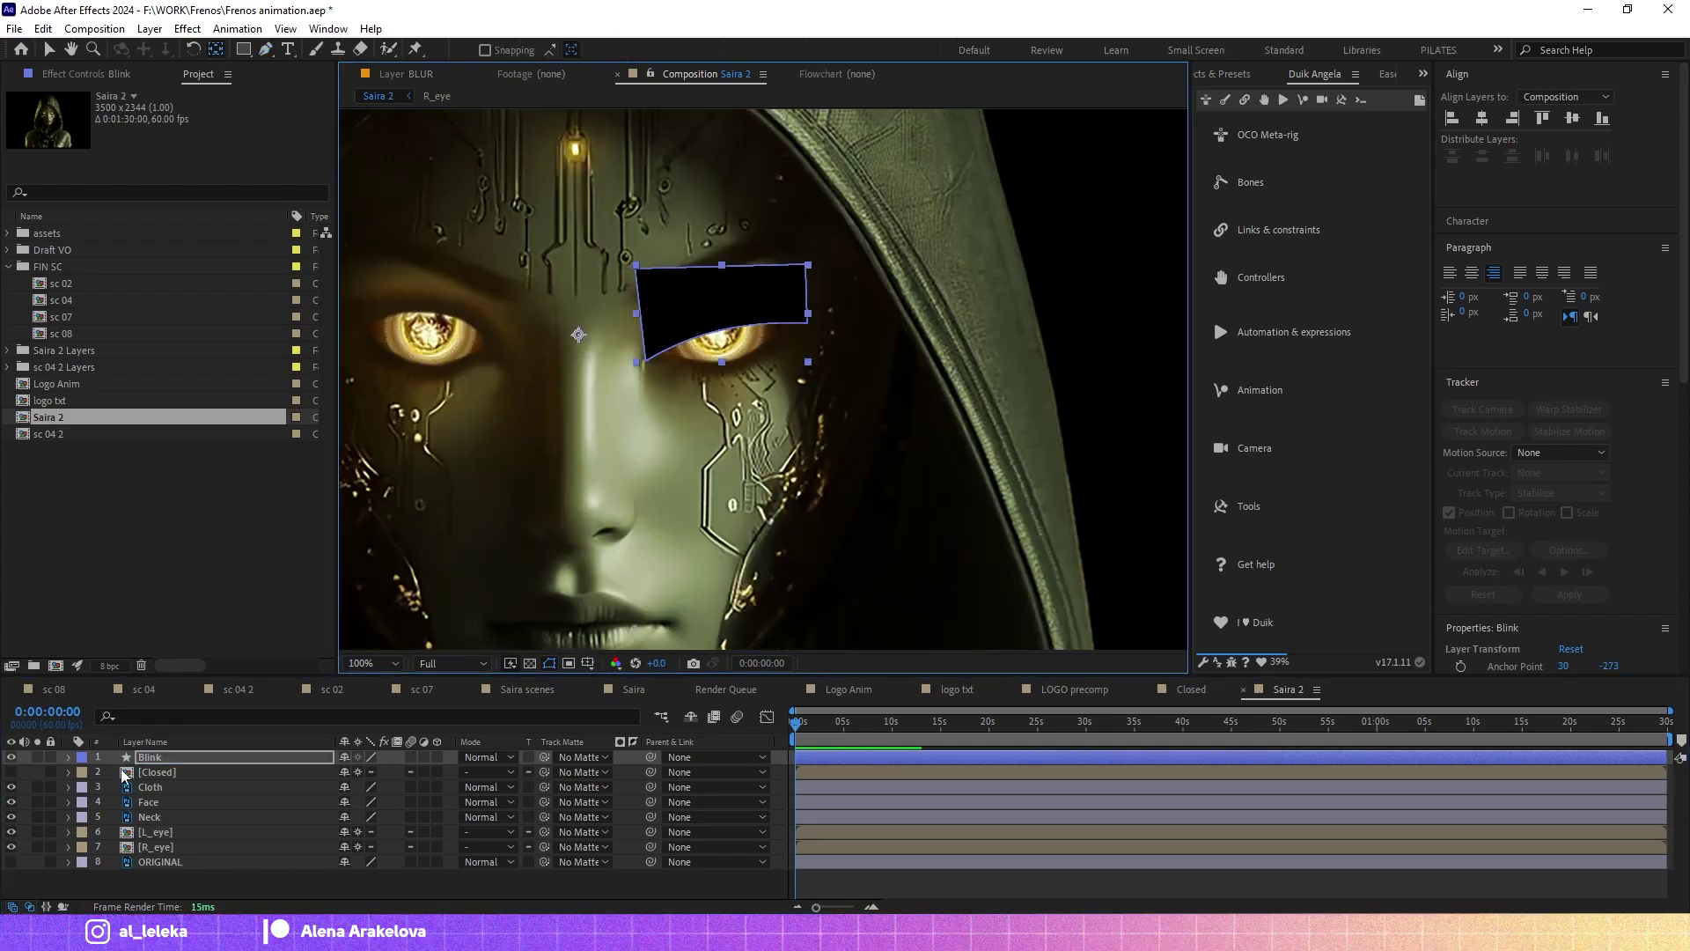
pyautogui.click(69, 757)
pyautogui.moveTo(150, 757); pyautogui.dragTo(167, 855)
pyautogui.scroll(4, 736, 360)
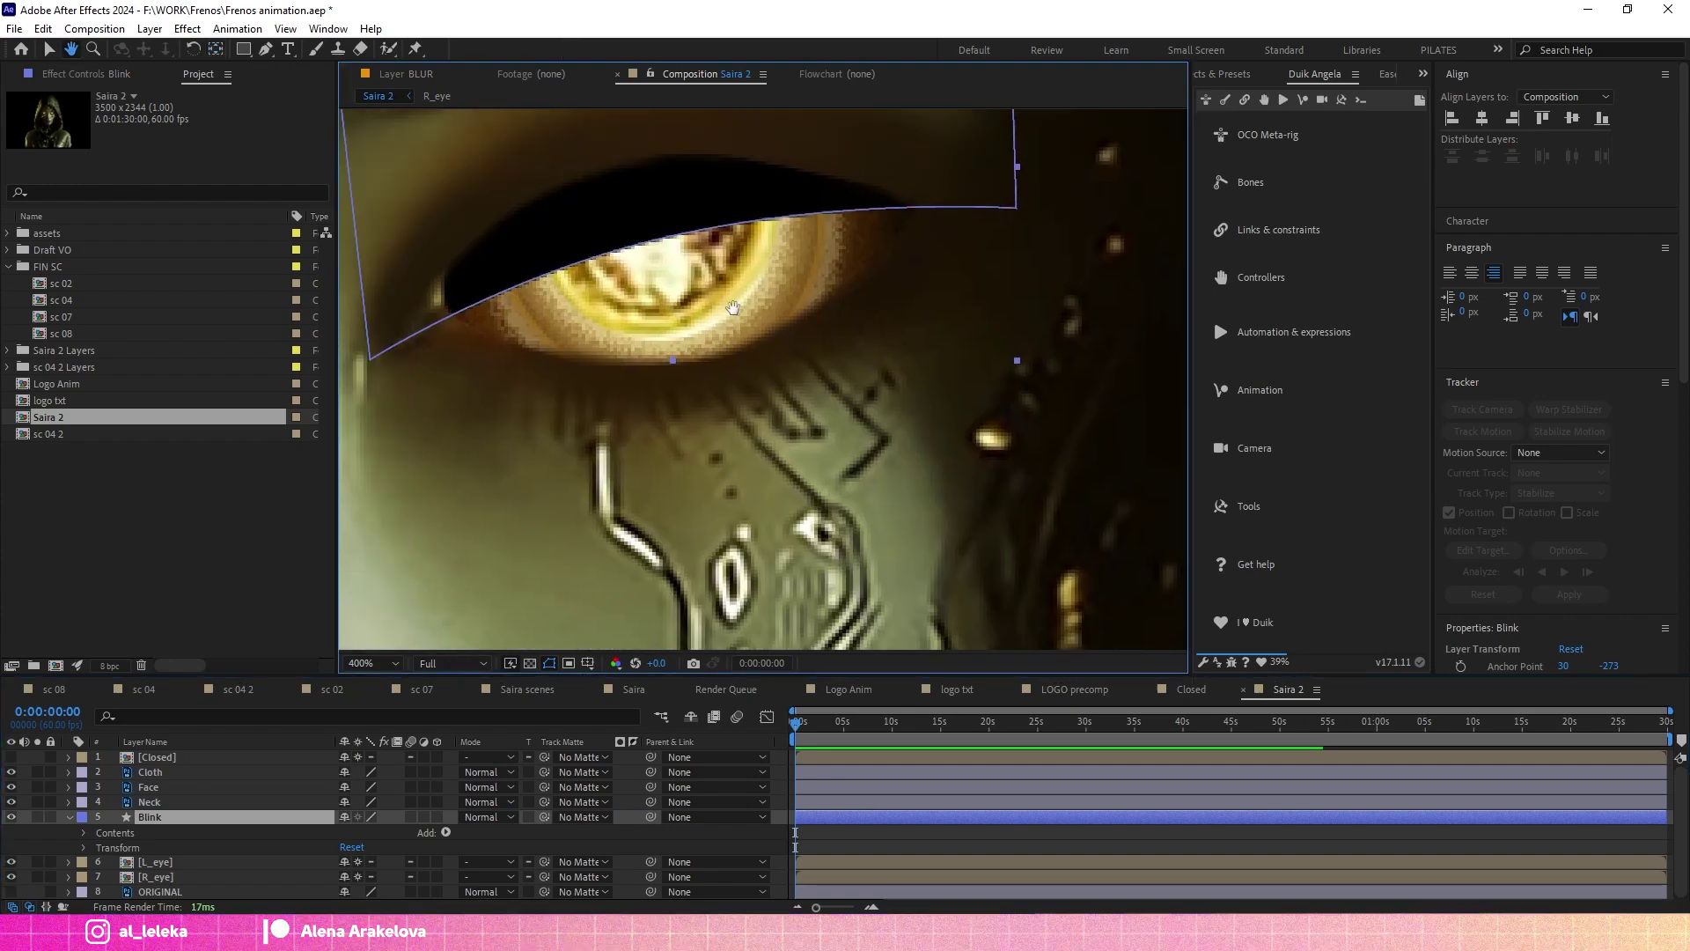
# Set the Blink lid's fill to a dark brown sampled from the eye area.
pyautogui.click(692, 51)
pyautogui.click(901, 649)
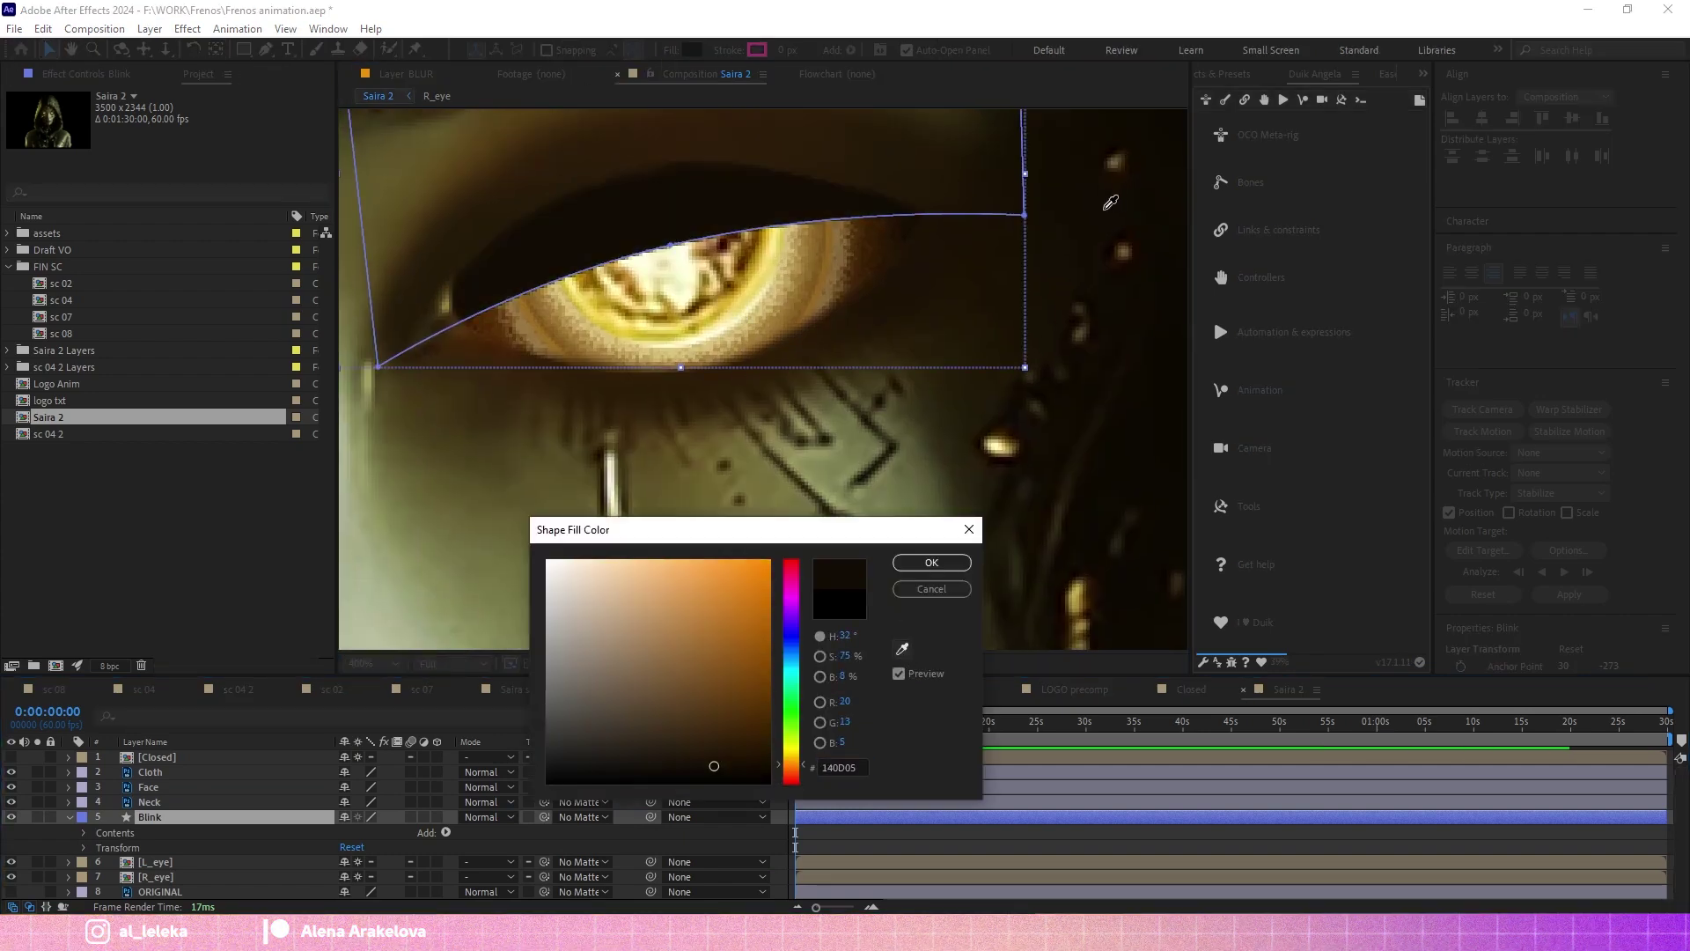
pyautogui.click(896, 564)
# Add a Gradient Fill to the lid shape and place its end point above the eye.
pyautogui.click(84, 832)
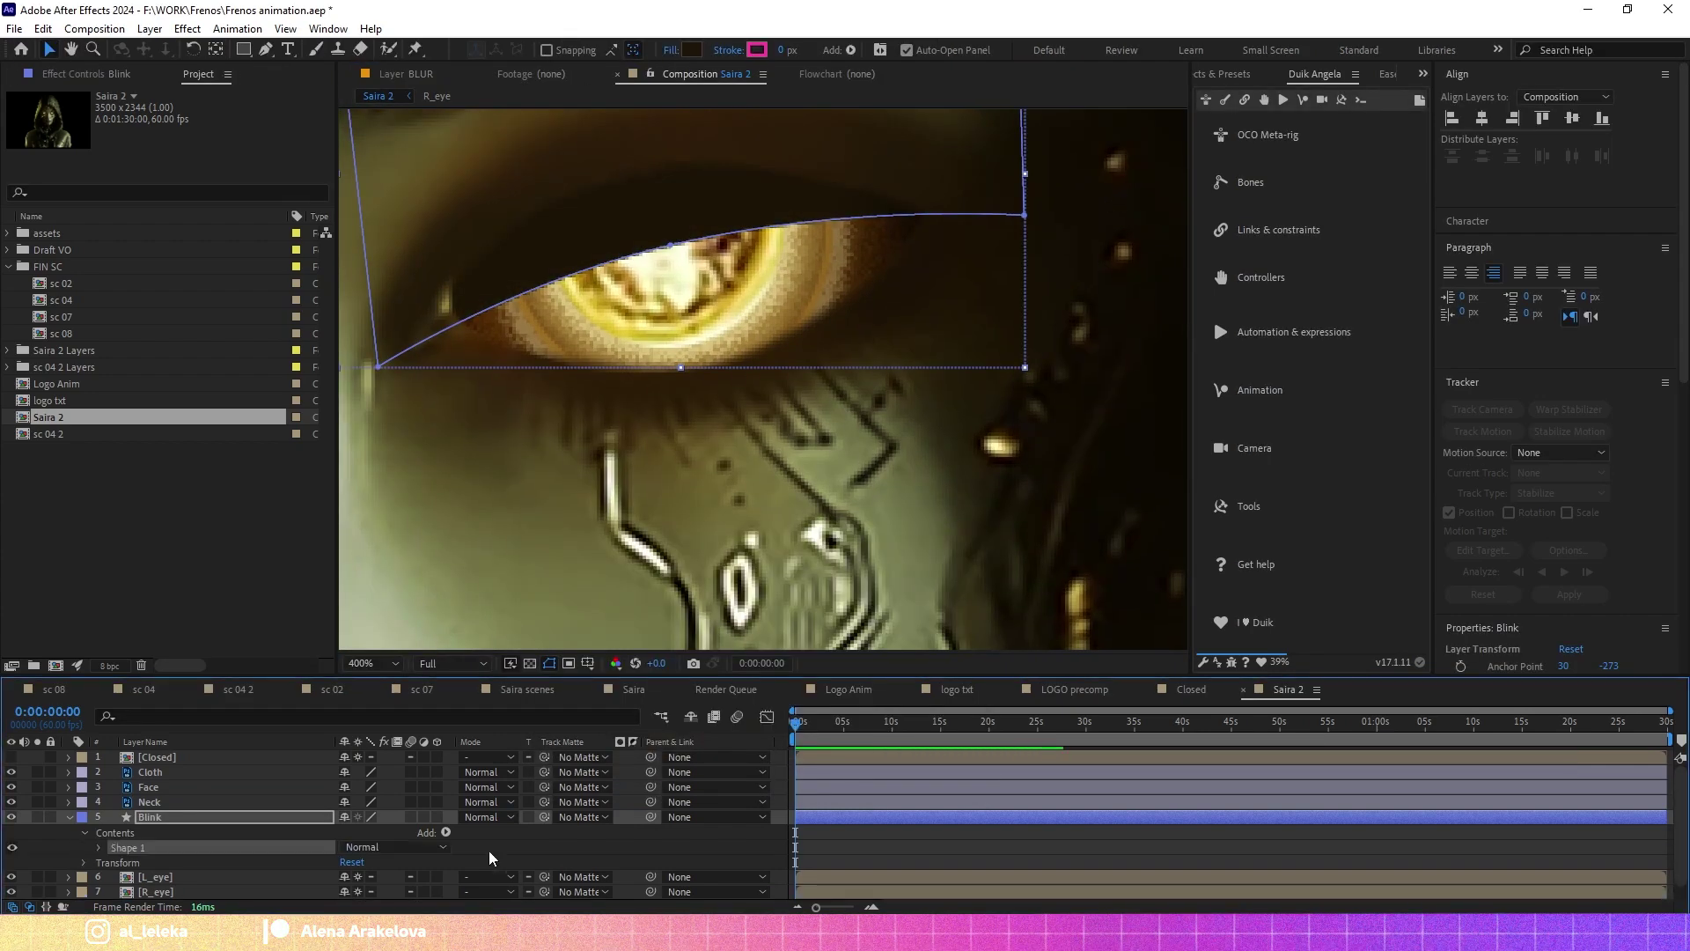
pyautogui.click(445, 831)
pyautogui.click(493, 599)
pyautogui.scroll(-3, 162, 847)
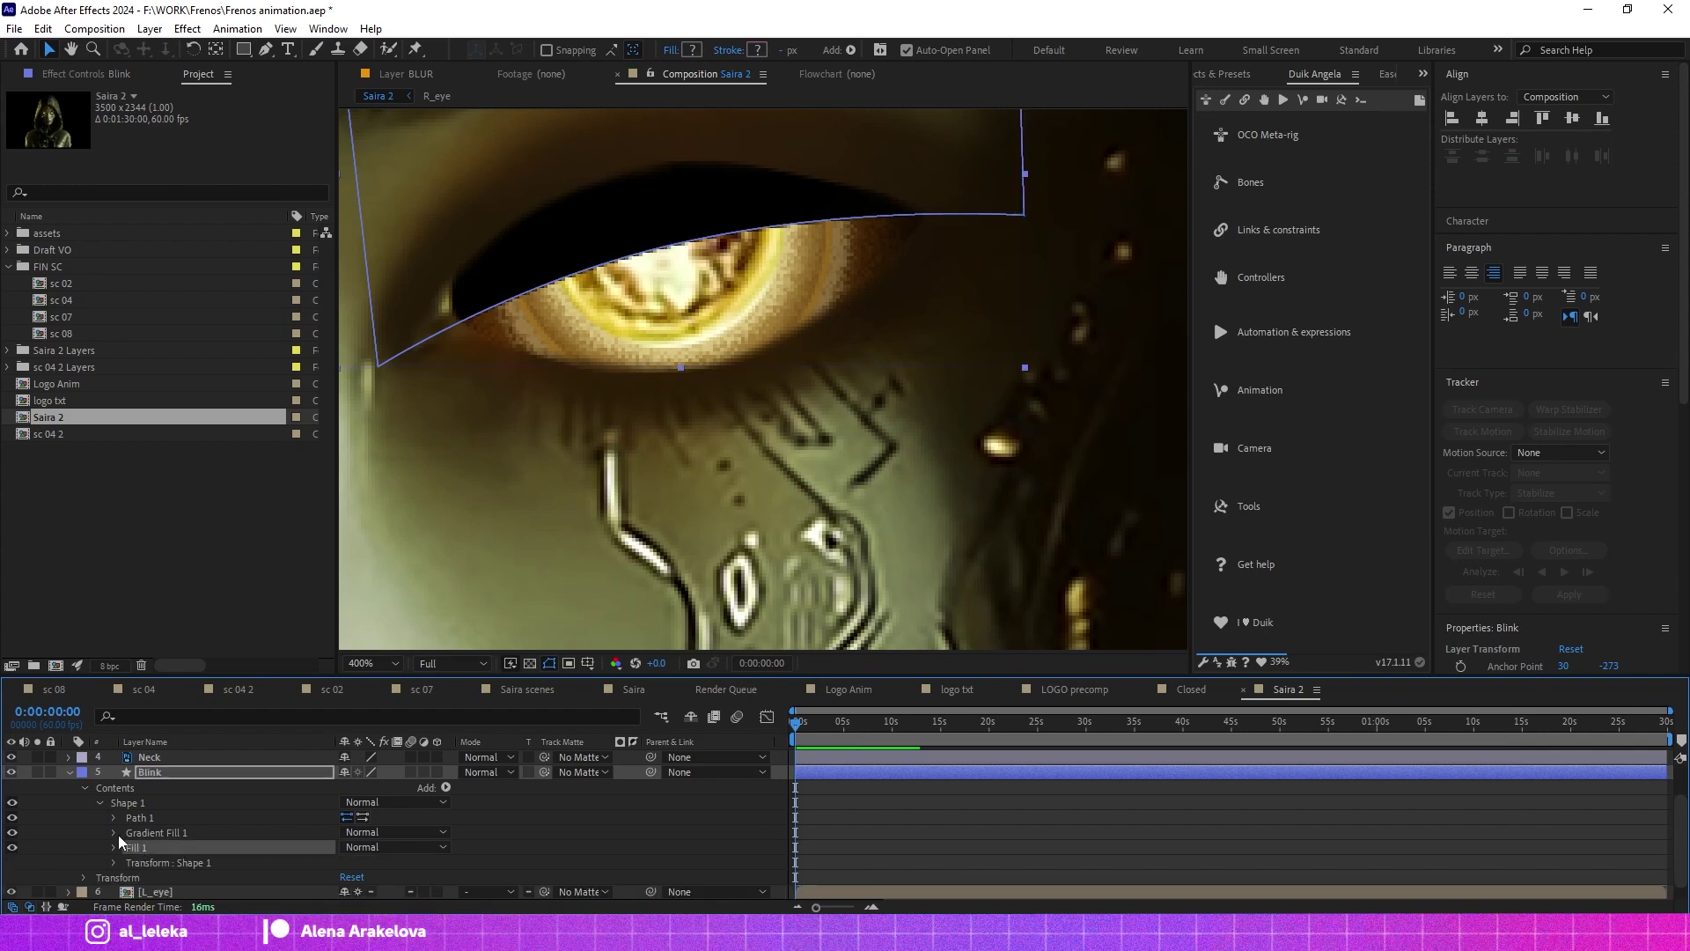
pyautogui.click(115, 786)
pyautogui.scroll(-10, 810, 386)
pyautogui.scroll(6, 810, 386)
pyautogui.moveTo(660, 587); pyautogui.dragTo(791, 330)
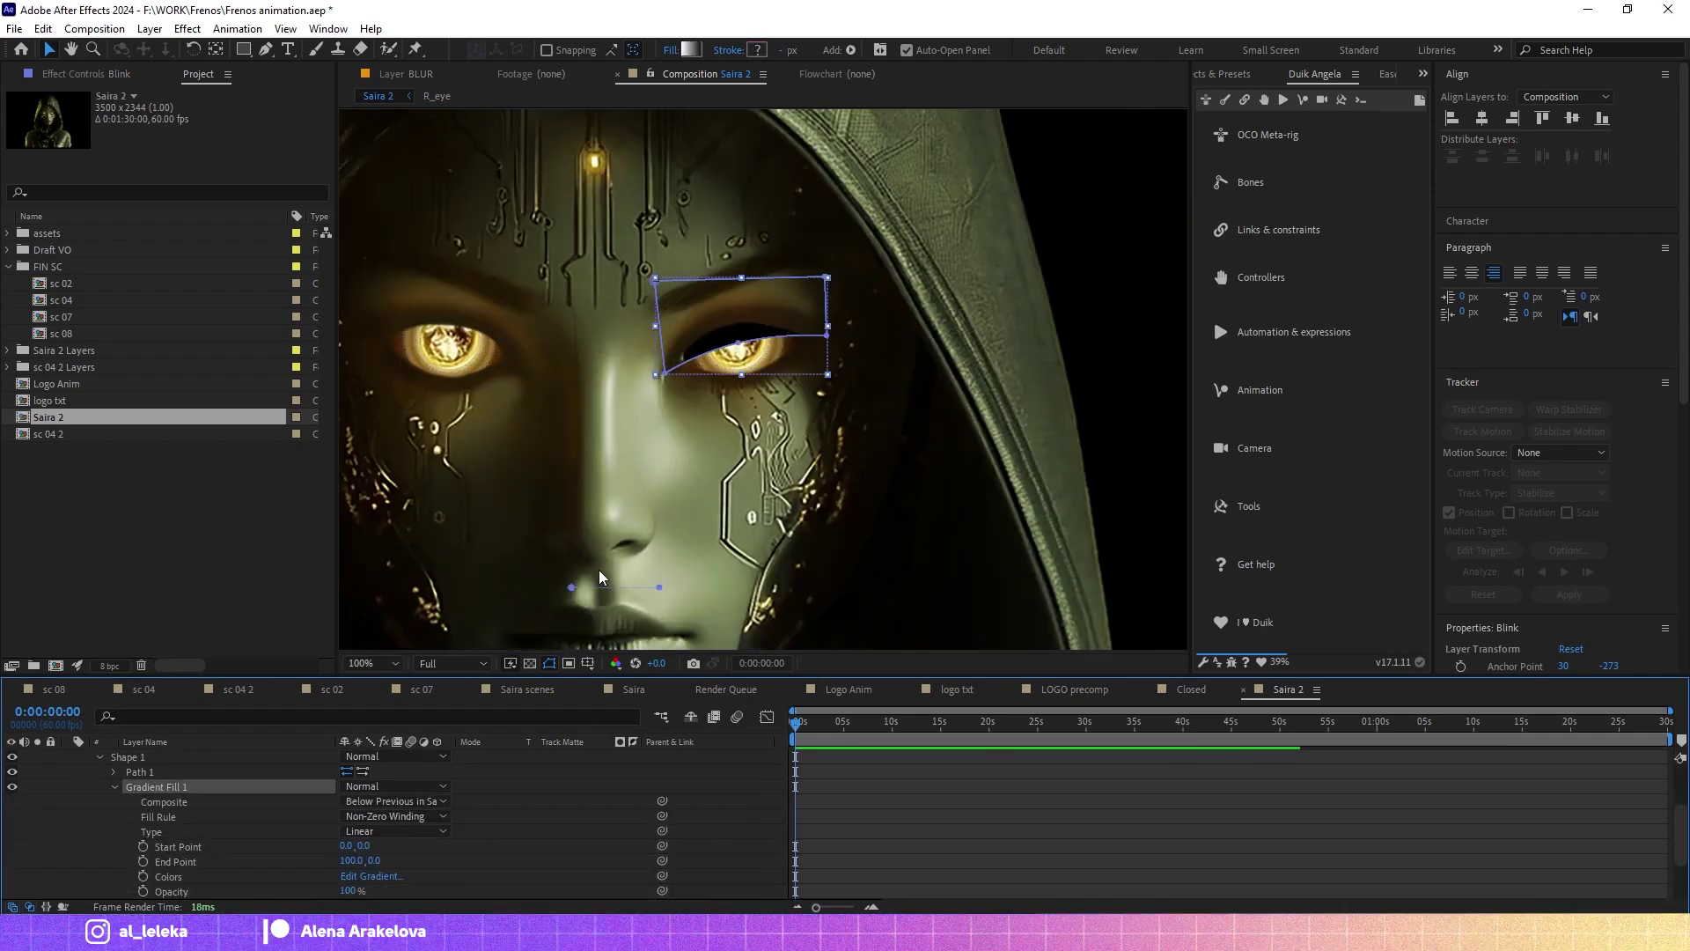
pyautogui.moveTo(671, 361); pyautogui.dragTo(680, 359)
pyautogui.scroll(2, 680, 359)
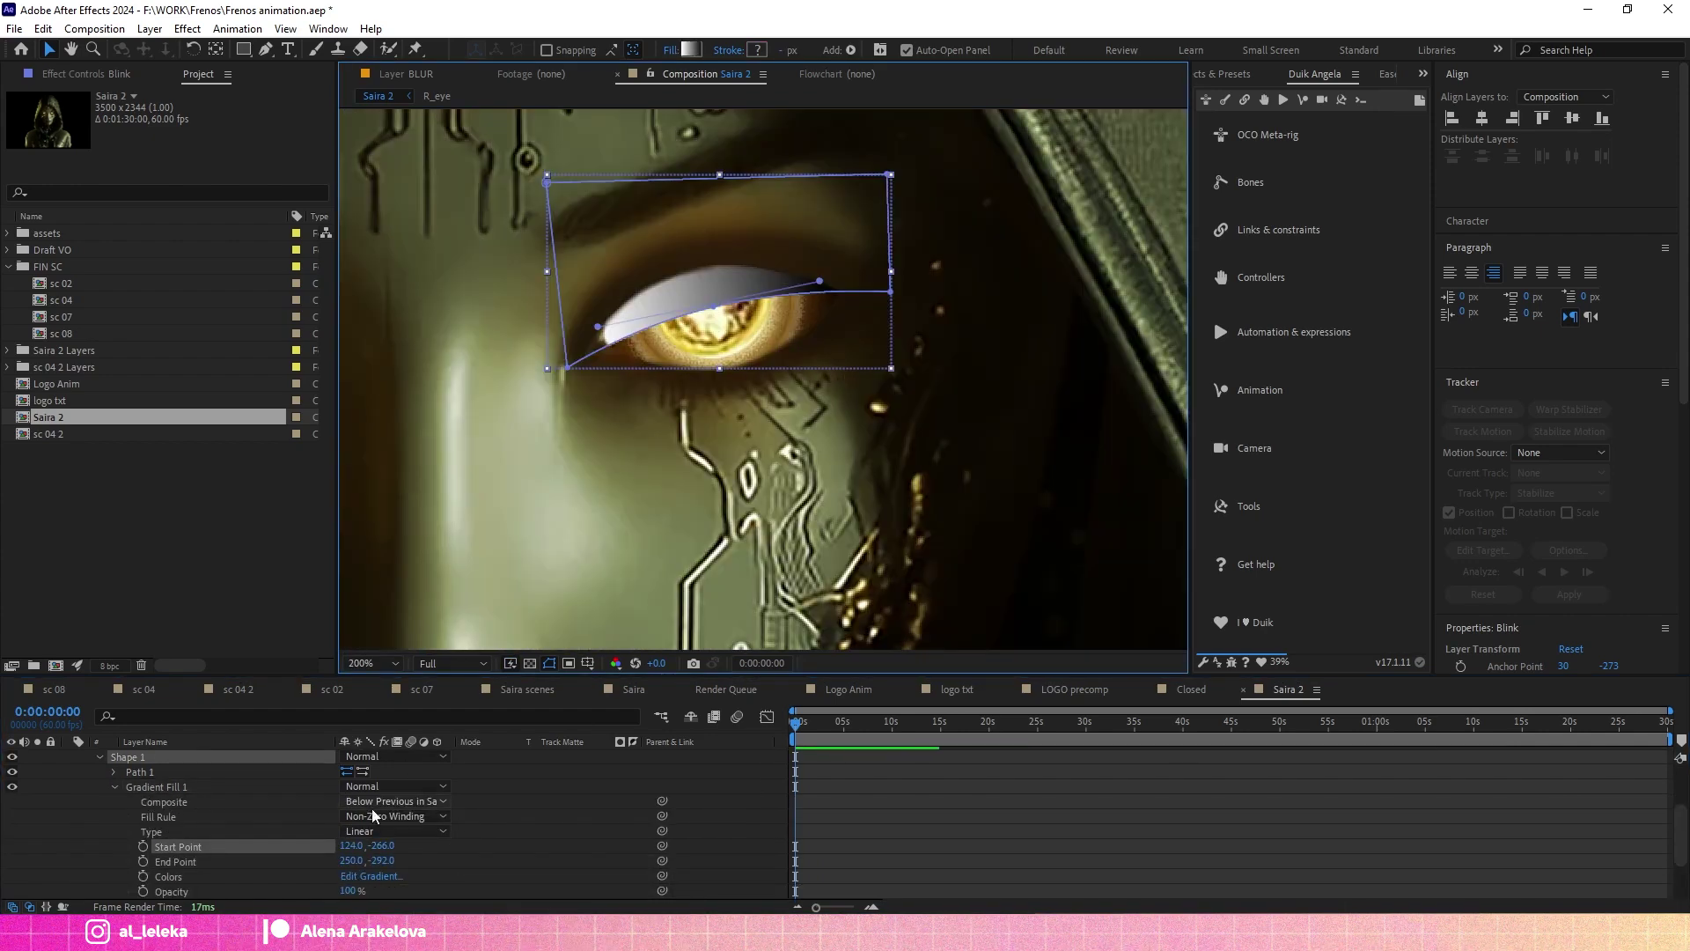
# Make the gradient dark with a 4F3308 brown middle stop, then keyframe the lid path at 0:00.
pyautogui.click(372, 876)
pyautogui.moveTo(868, 272); pyautogui.dragTo(1223, 279)
pyautogui.click(1362, 424)
pyautogui.click(933, 493)
pyautogui.click(1329, 347)
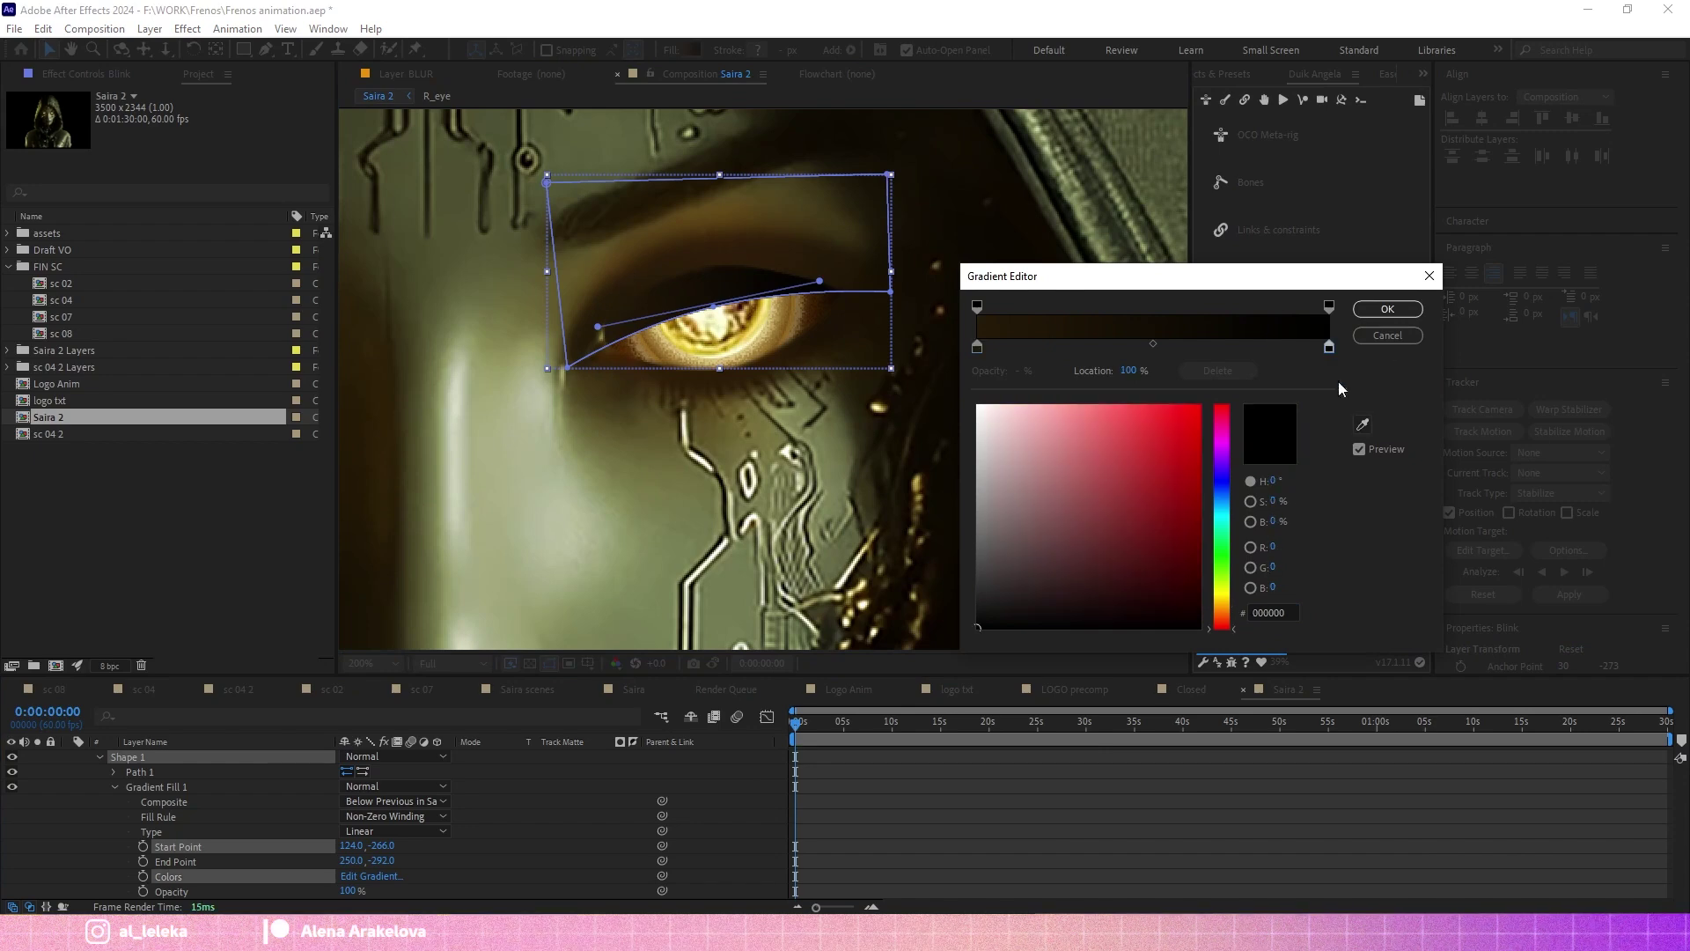
pyautogui.click(1156, 347)
pyautogui.click(1177, 560)
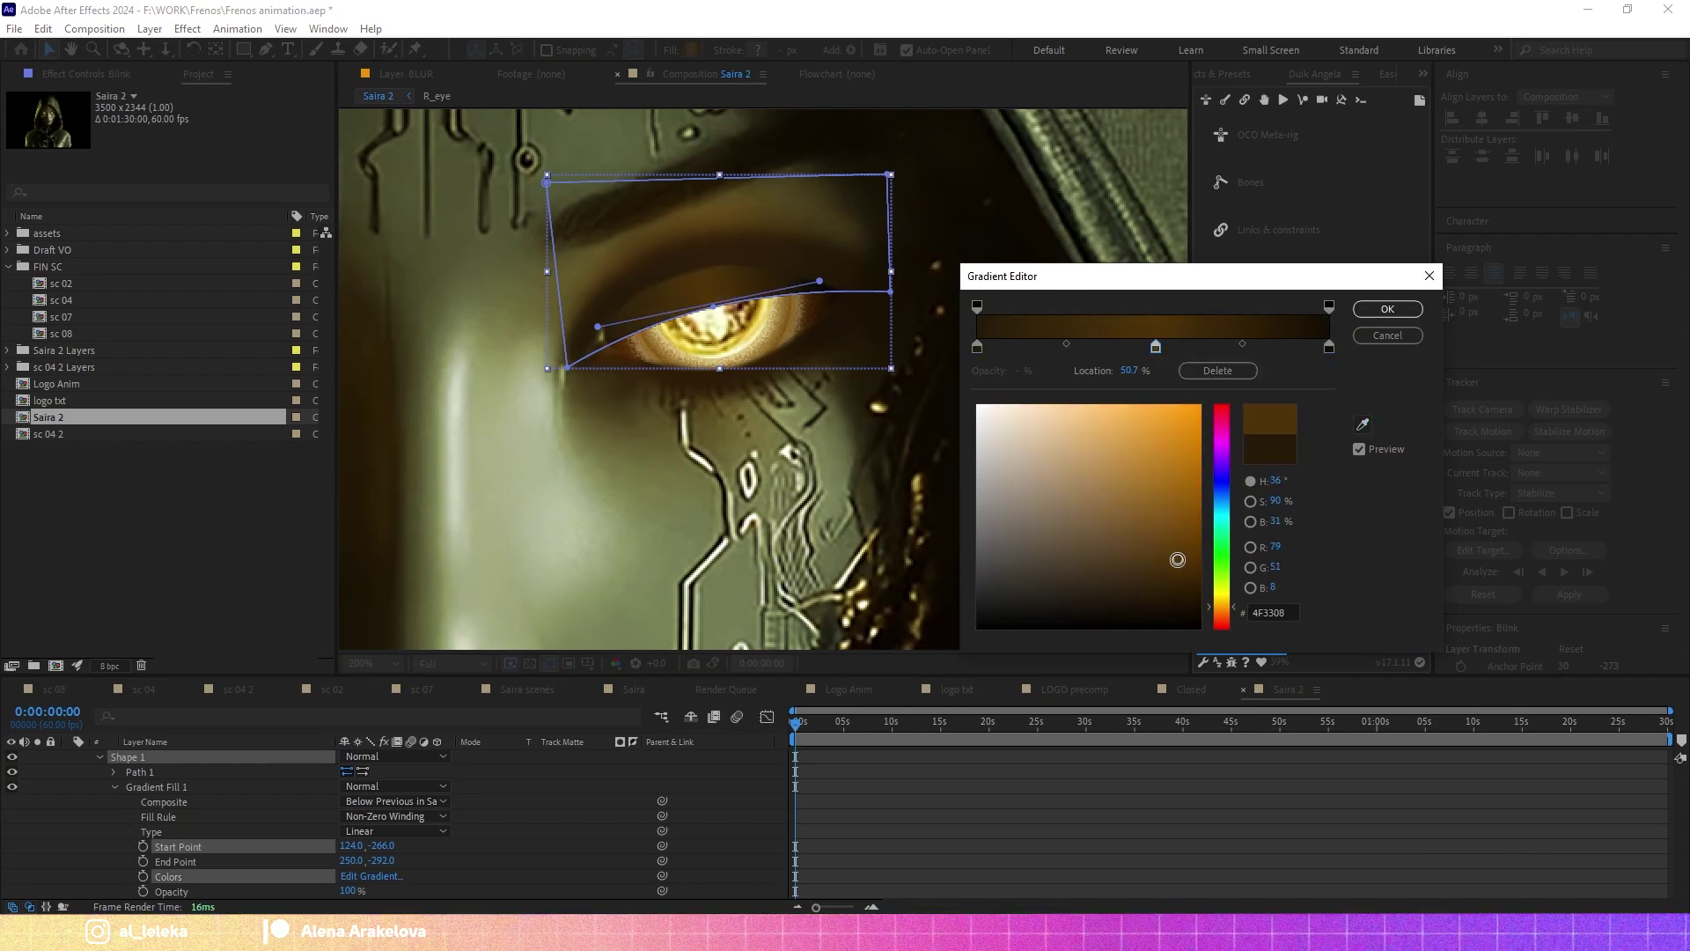
pyautogui.click(1387, 309)
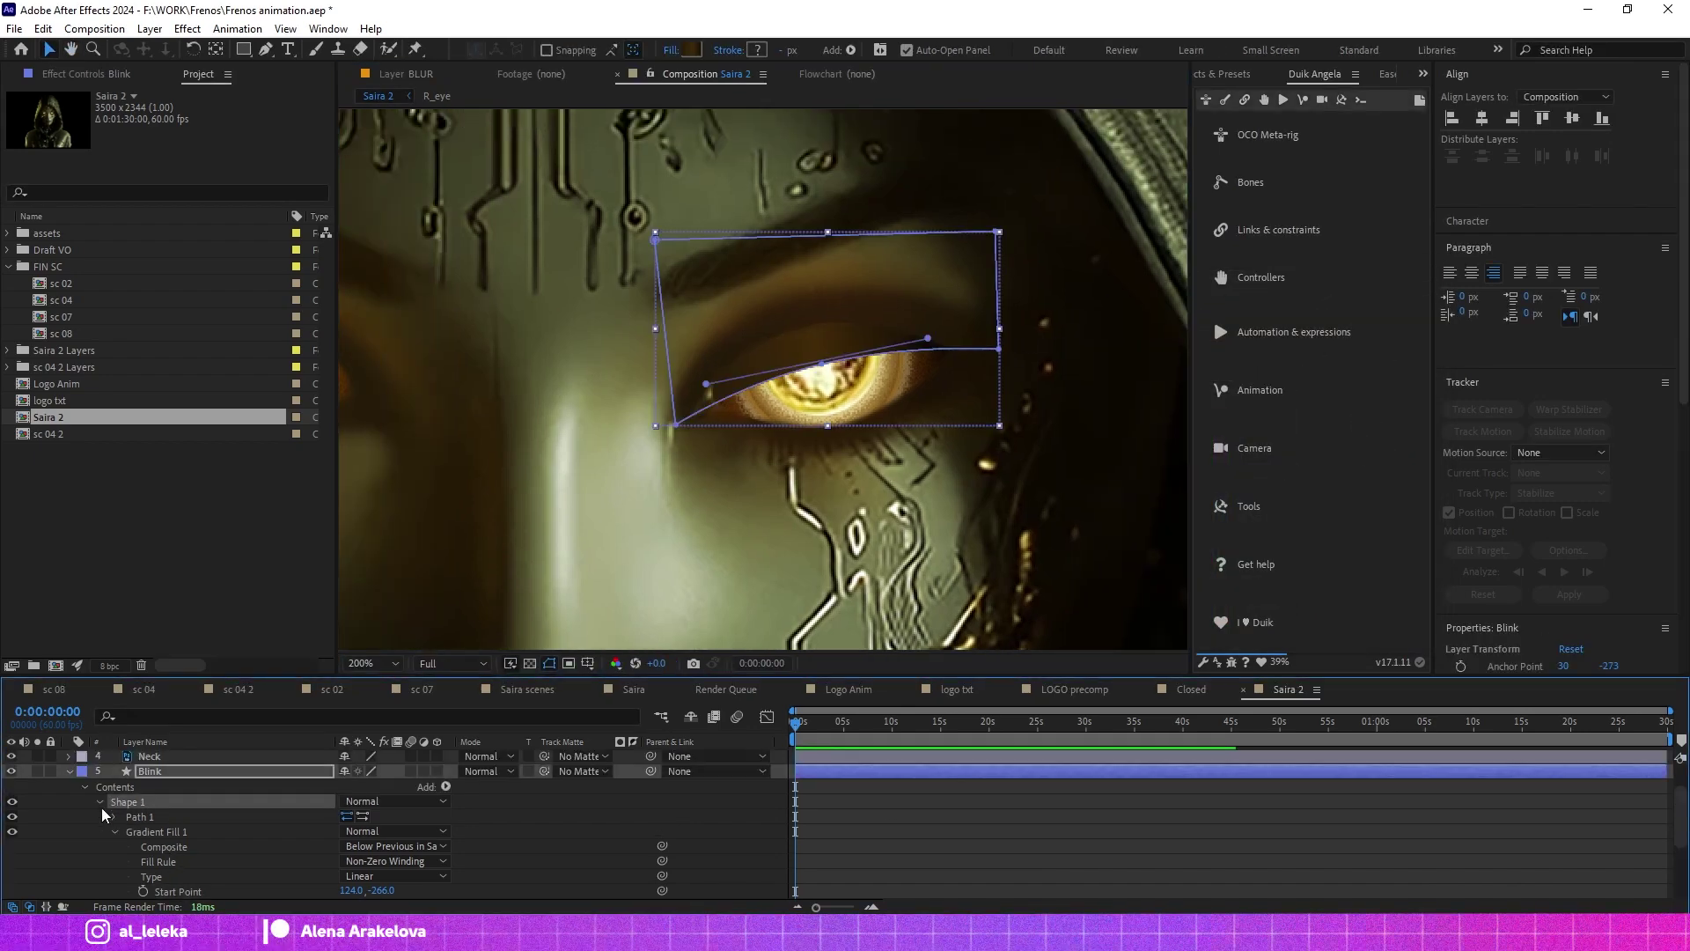
pyautogui.click(114, 772)
pyautogui.click(143, 787)
# Change the composition frame rate to 30 fps.
pyautogui.click(894, 721)
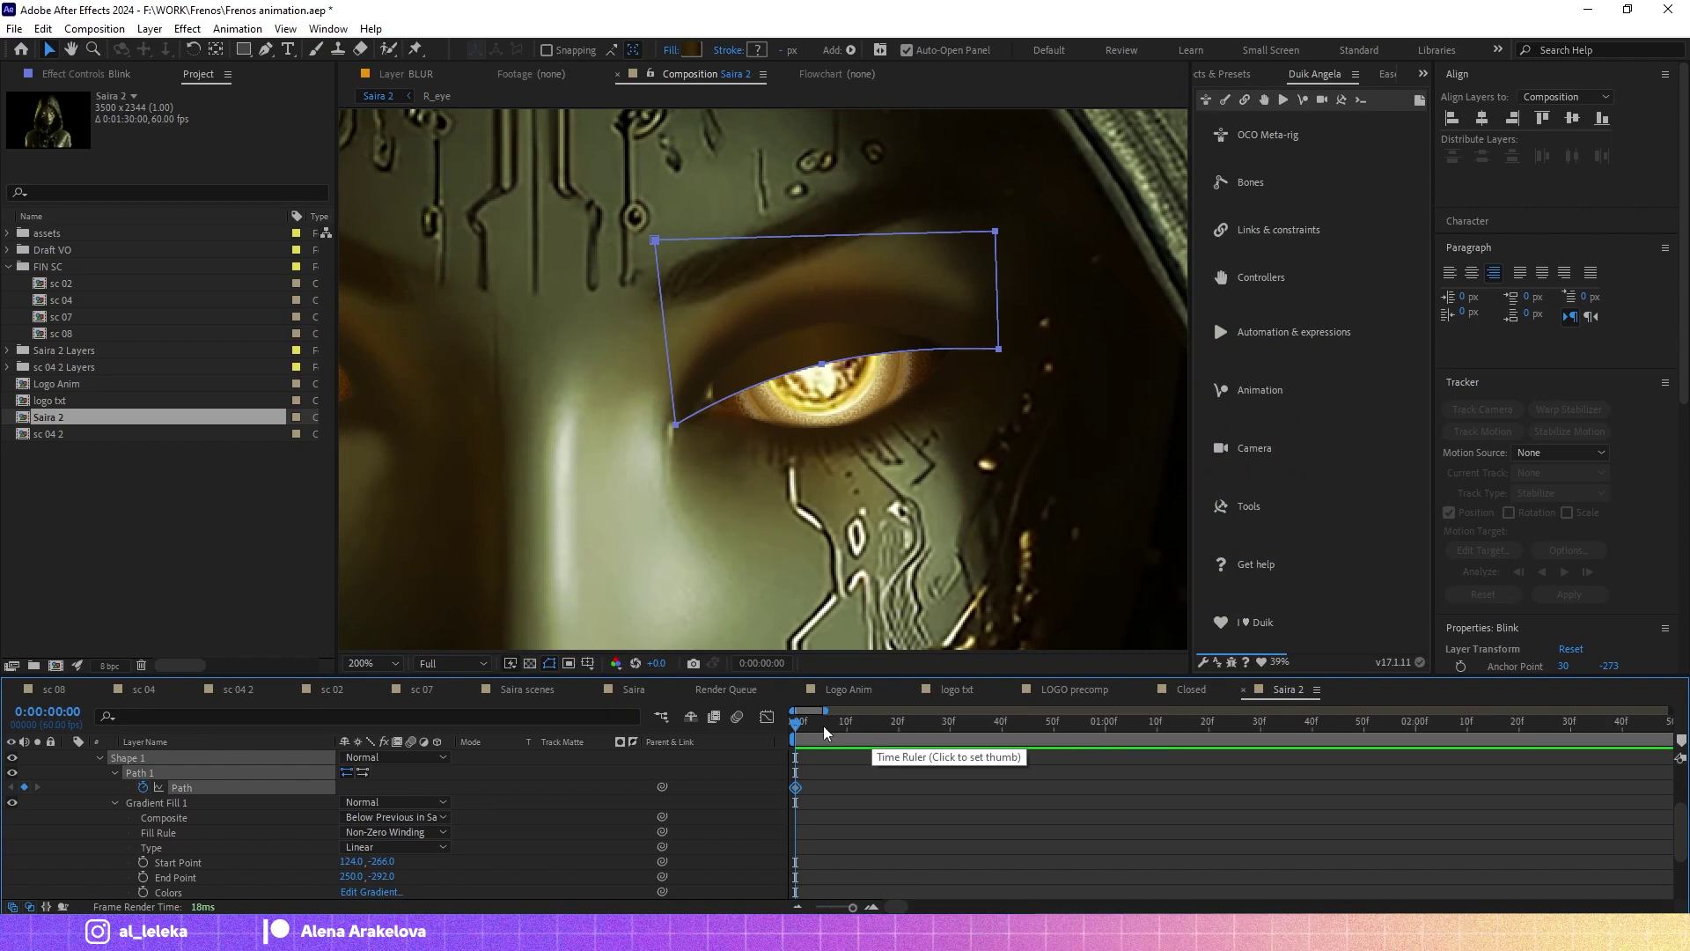
pyautogui.rightClick(934, 568)
pyautogui.click(979, 603)
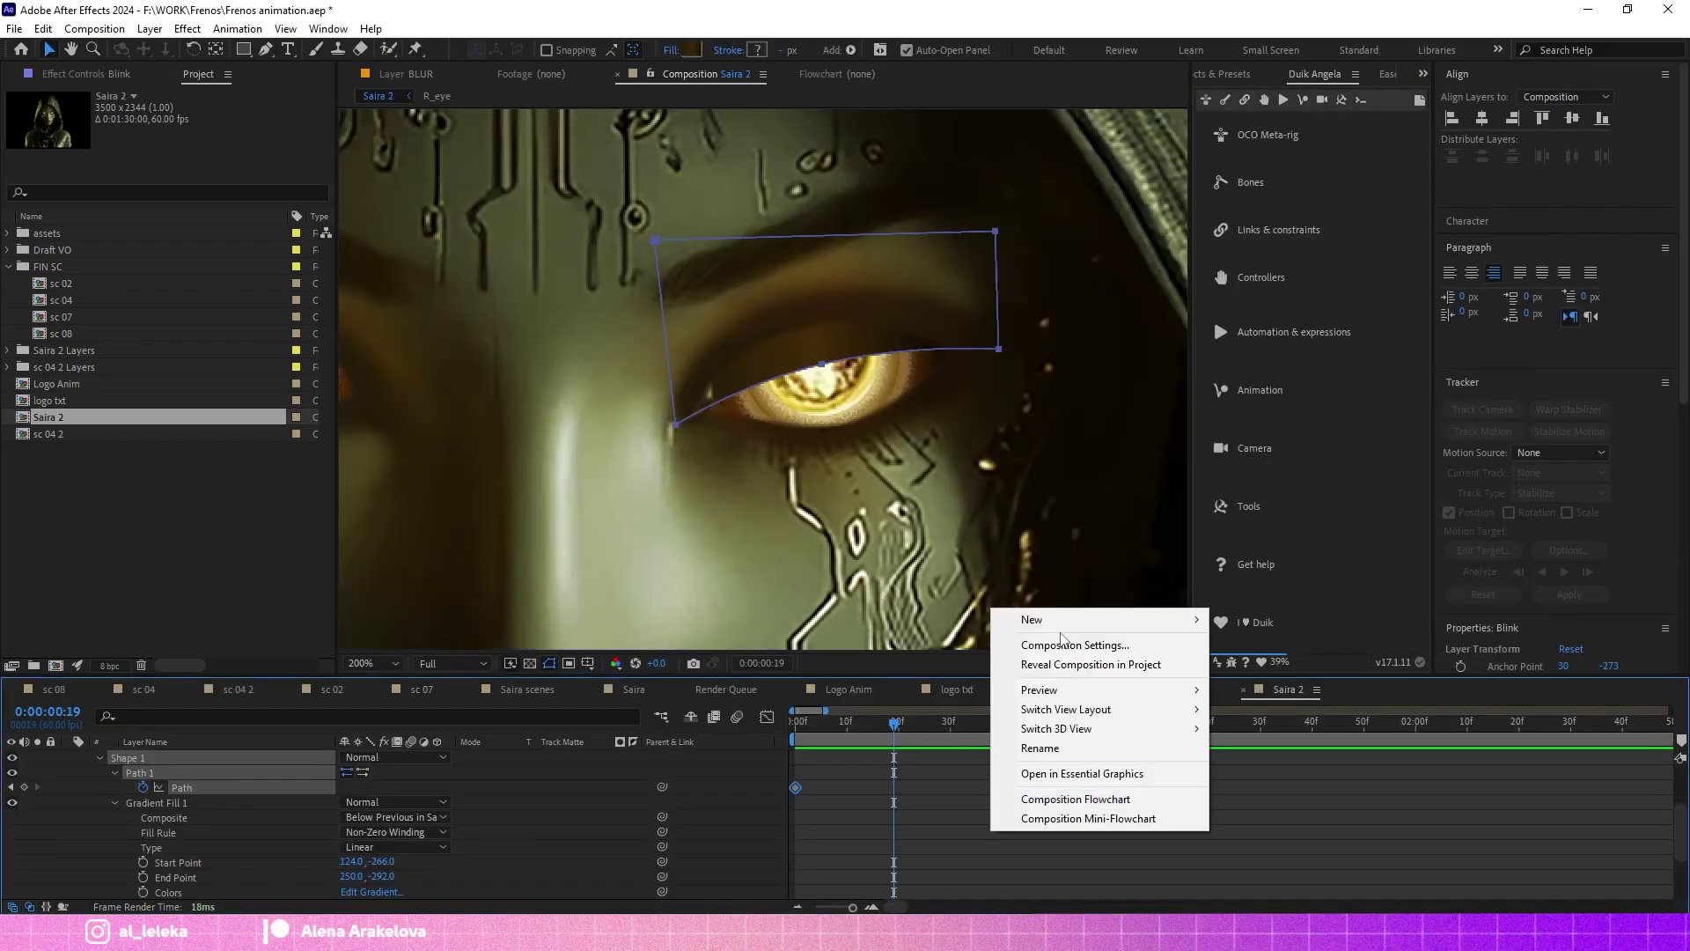
pyautogui.click(1062, 645)
pyautogui.doubleClick(1131, 441)
pyautogui.write('30')
pyautogui.press('Return')
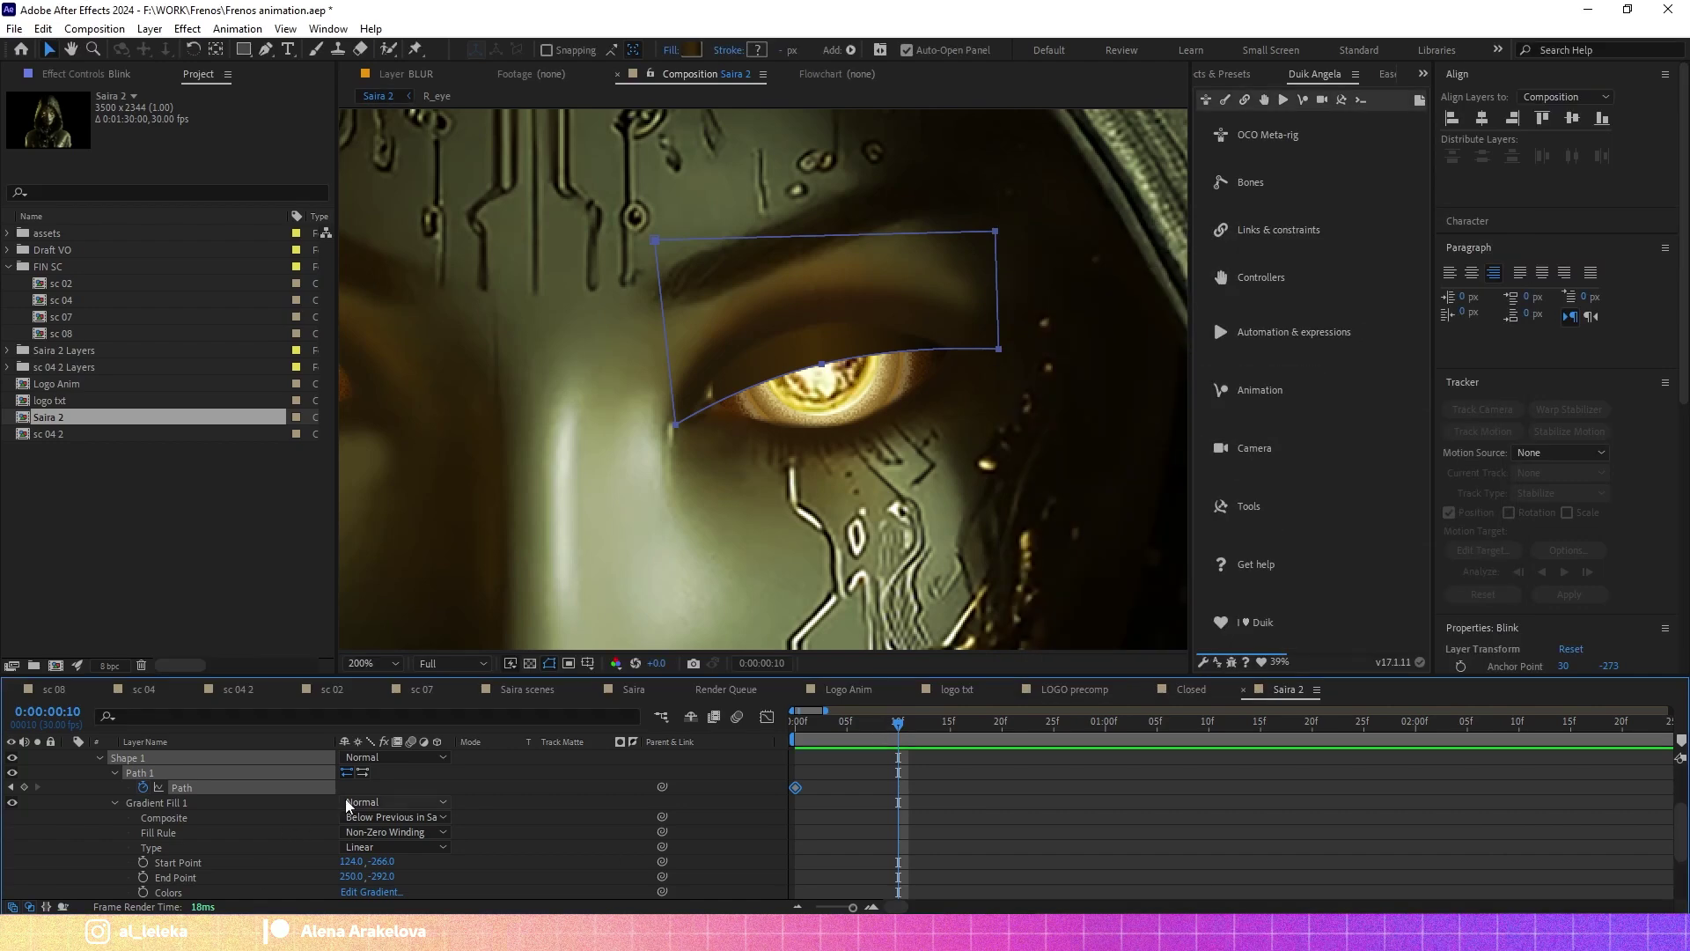
# Pull the lid's lower edge down at frame 10 to close the right eye, then compare frames 0 and 10.
pyautogui.moveTo(817, 377); pyautogui.dragTo(814, 414)
pyautogui.press('Home')
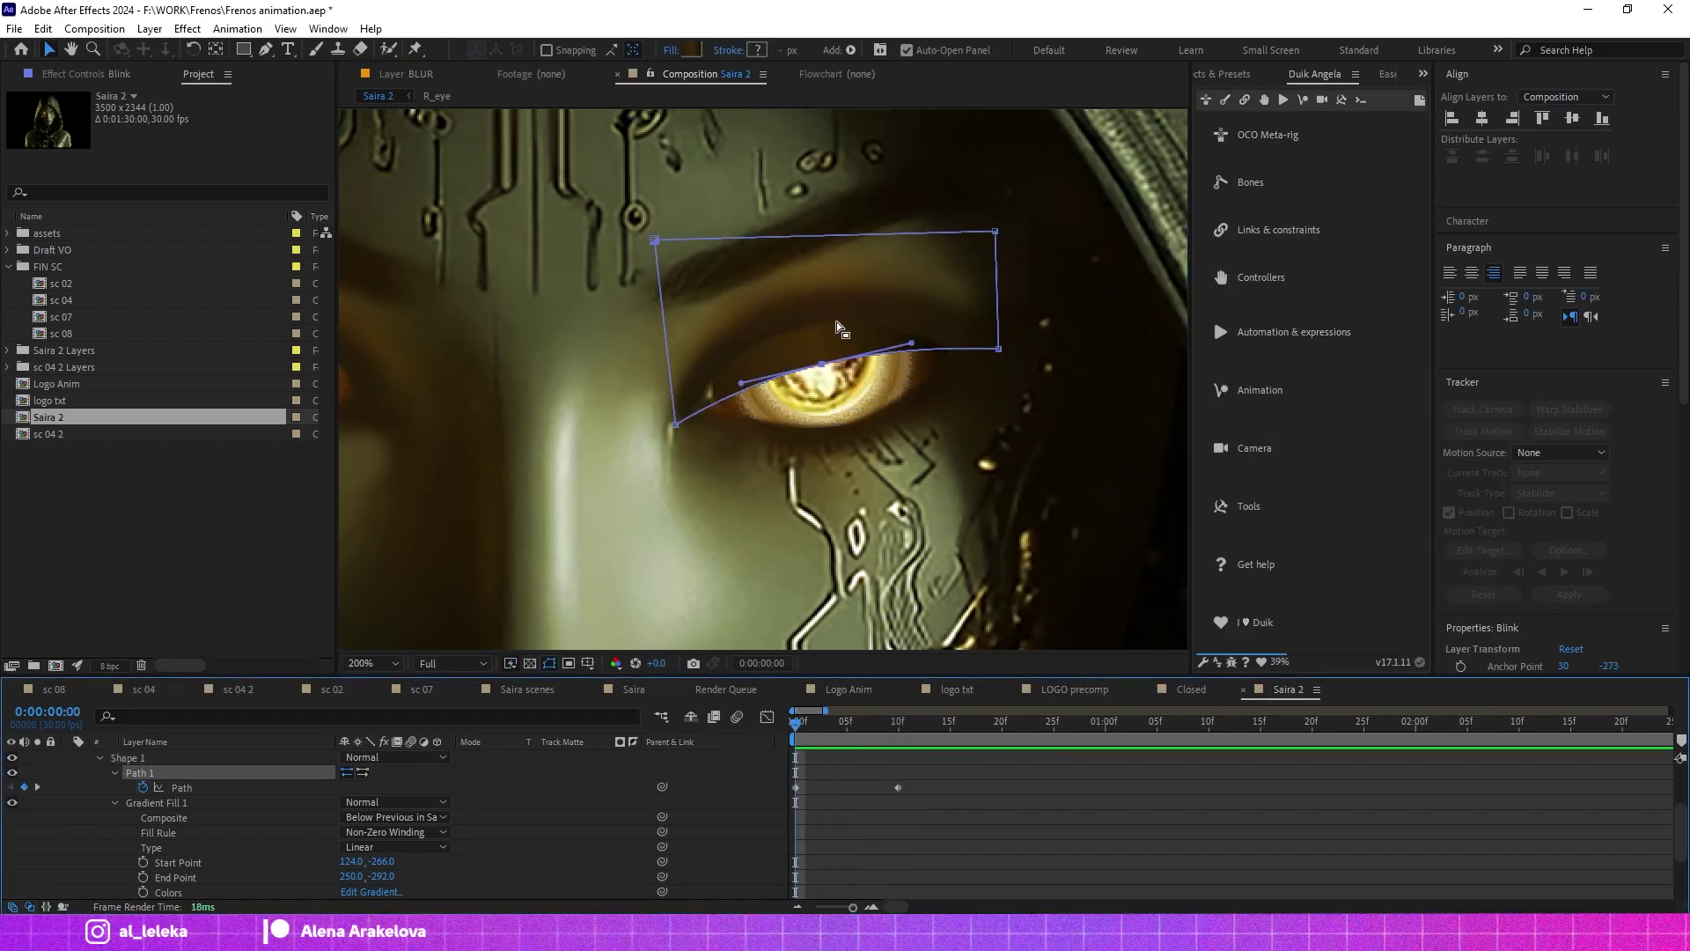
pyautogui.scroll(-4, 815, 350)
pyautogui.scroll(3, 959, 335)
pyautogui.scroll(2, 959, 335)
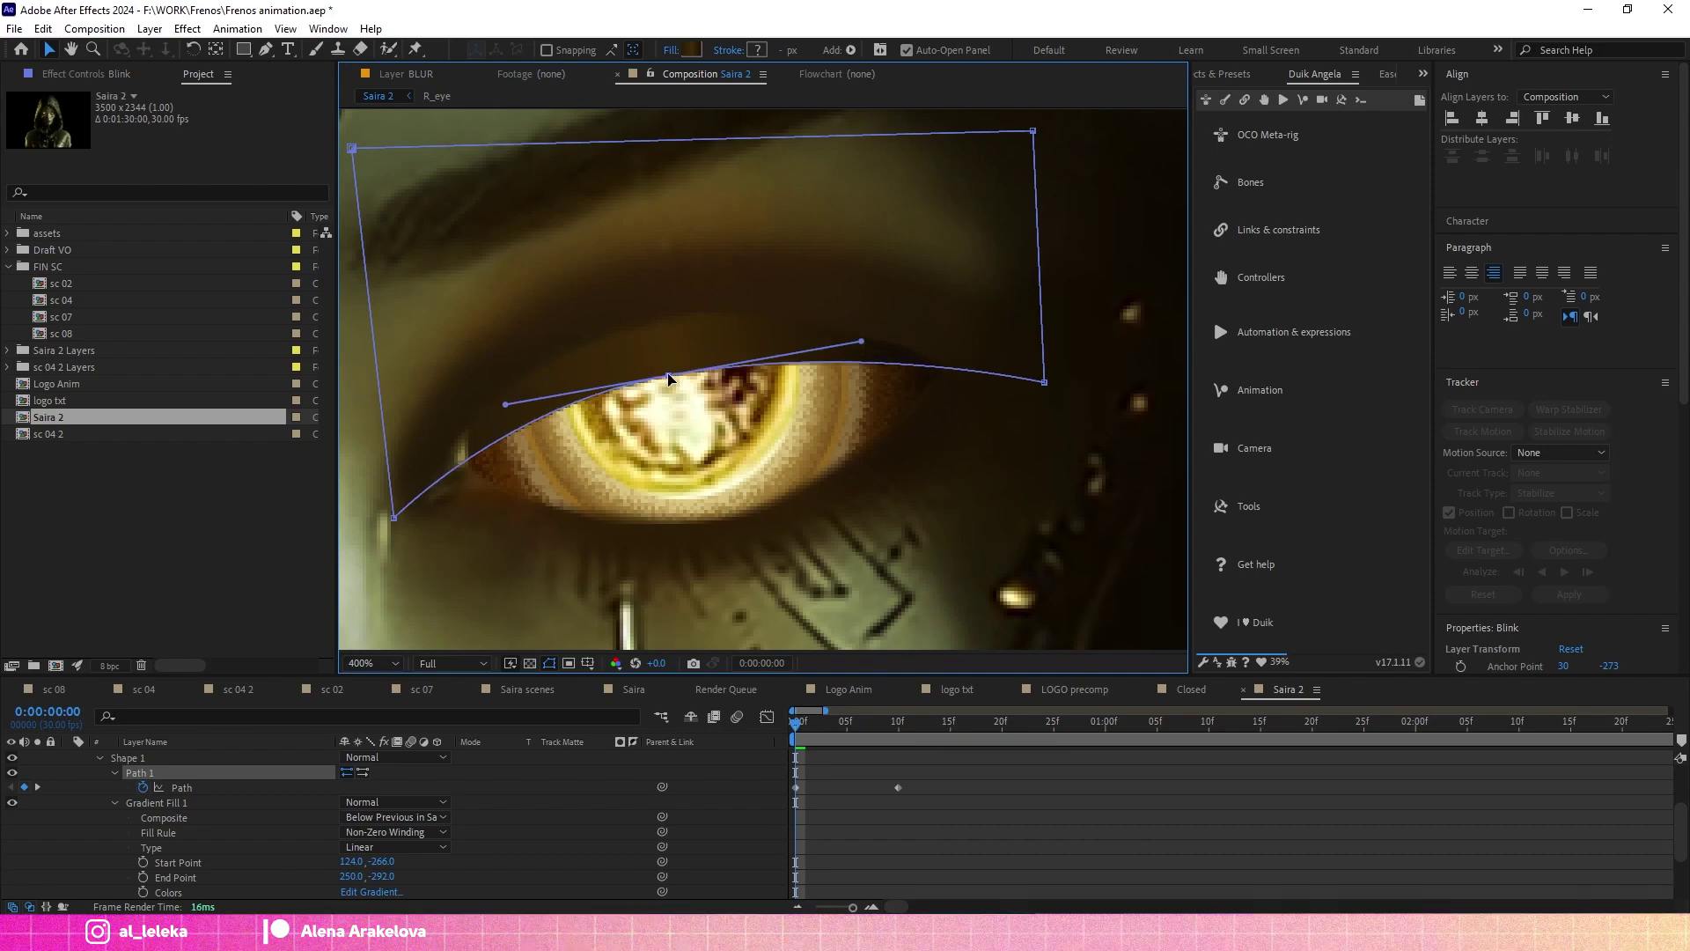
pyautogui.click(902, 726)
pyautogui.press('Home')
pyautogui.scroll(-4, 968, 491)
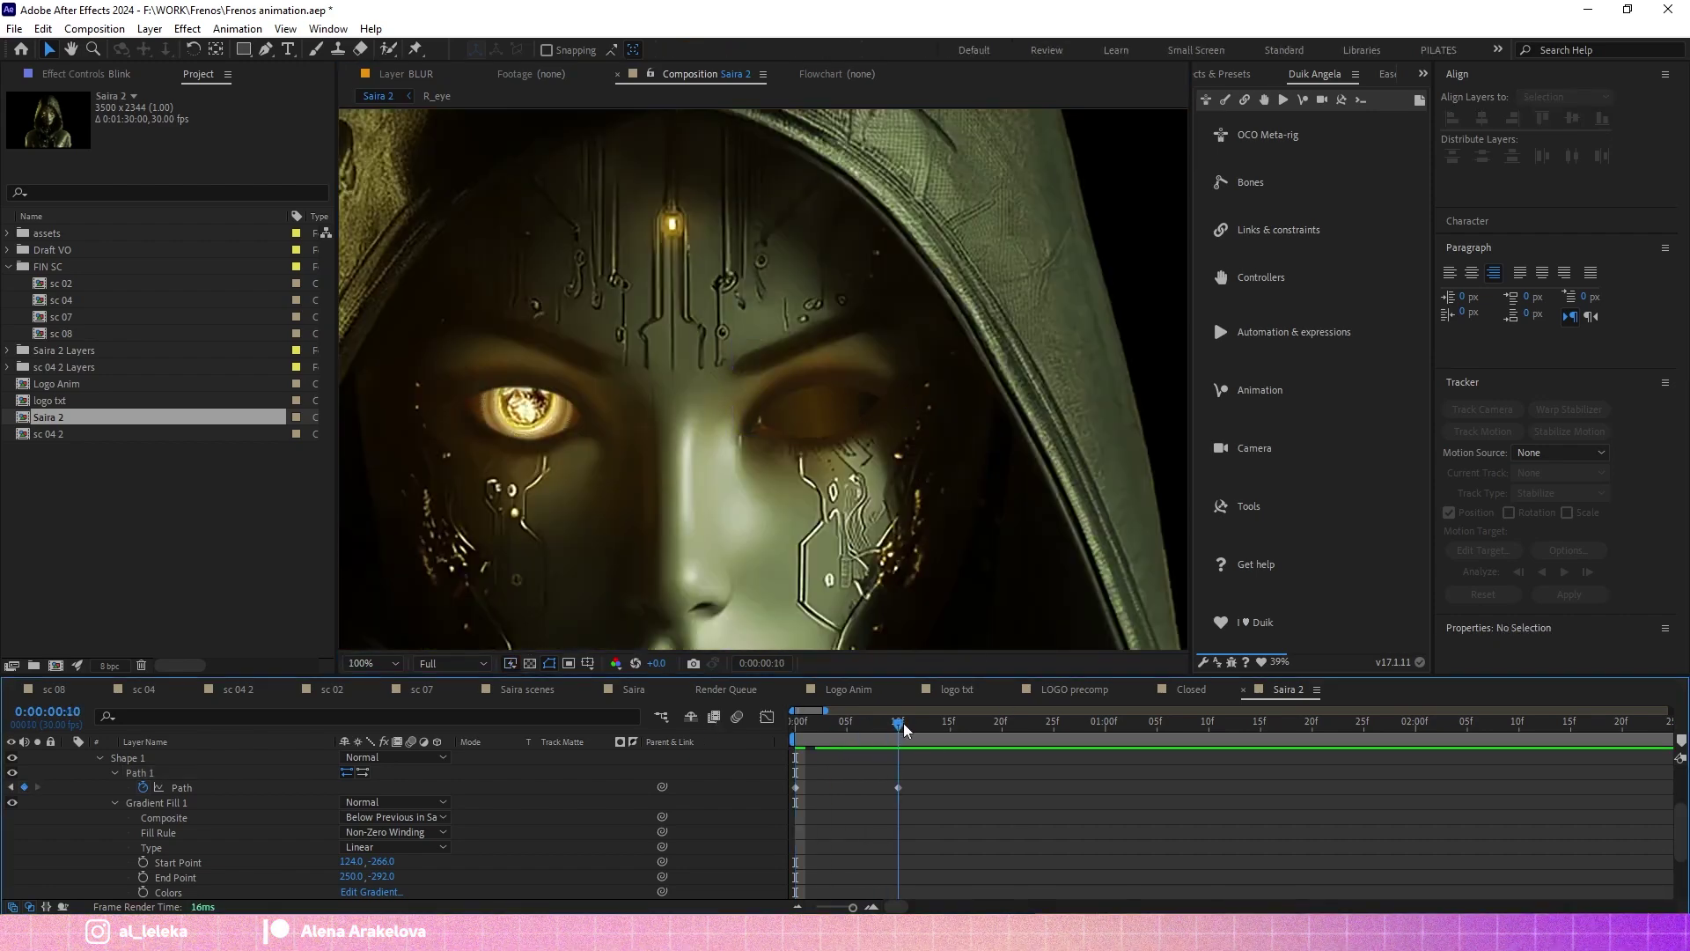
pyautogui.moveTo(904, 728); pyautogui.dragTo(1002, 724)
pyautogui.click(126, 757)
# Duplicate Shape 1, link Shape 2's Path to Shape 1's Path, and mirror it with -100 scale.
pyautogui.scroll(2, 126, 851)
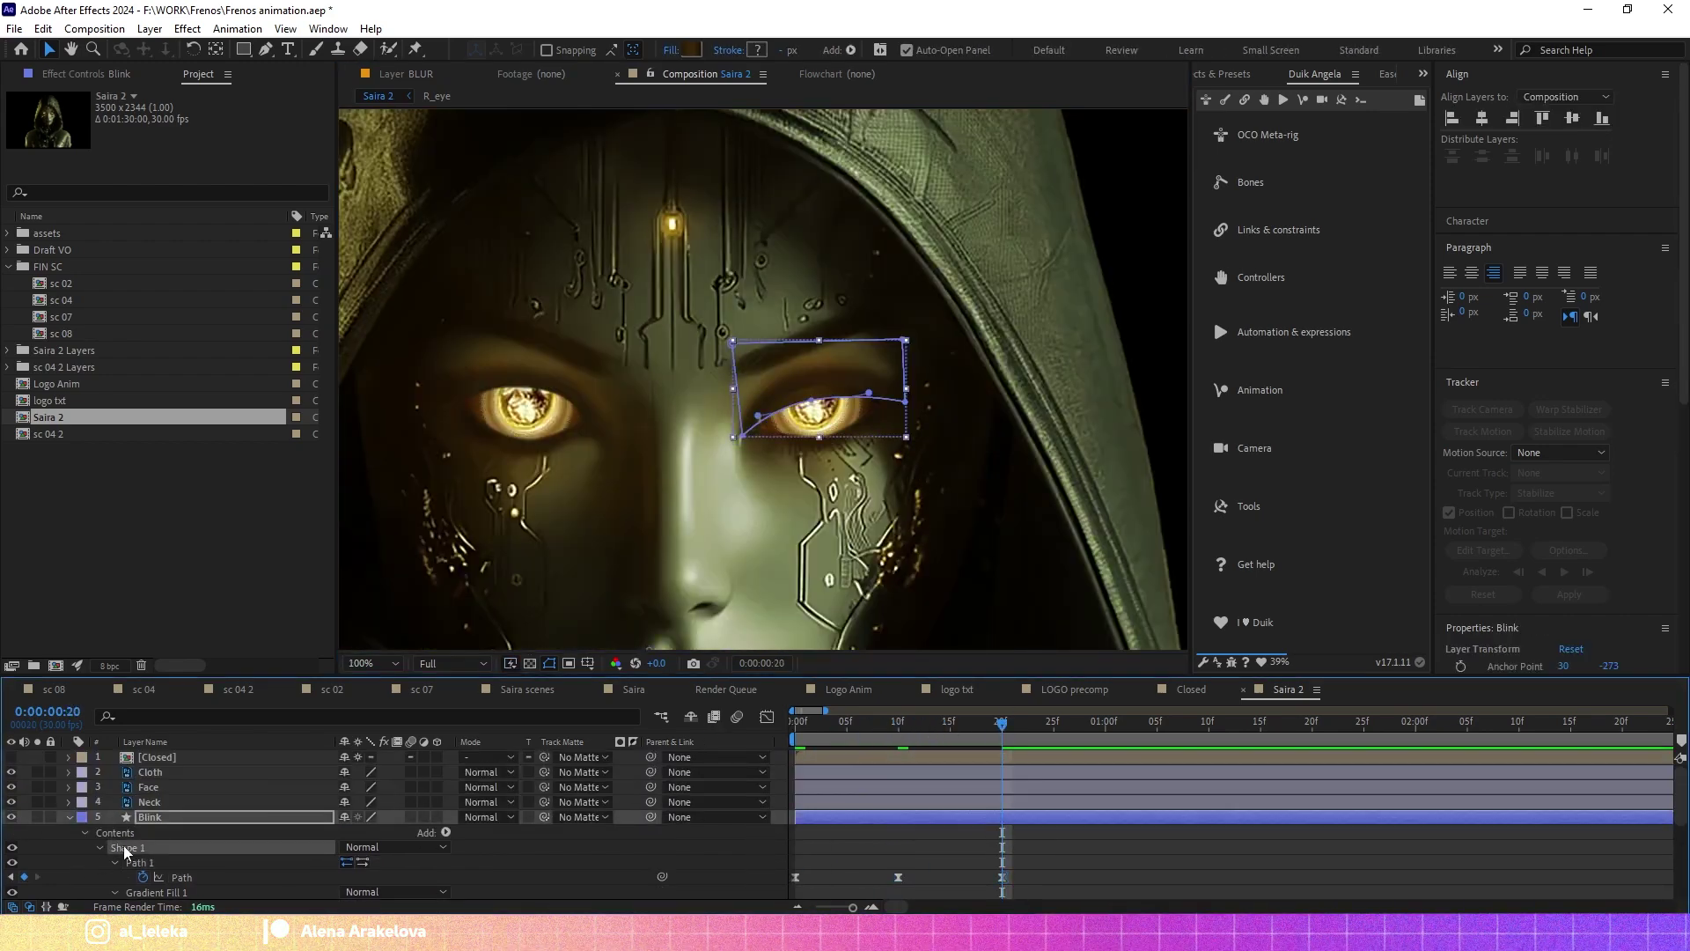
pyautogui.hotkey('ctrl', 'd')
pyautogui.click(196, 836)
pyautogui.scroll(-2, 167, 810)
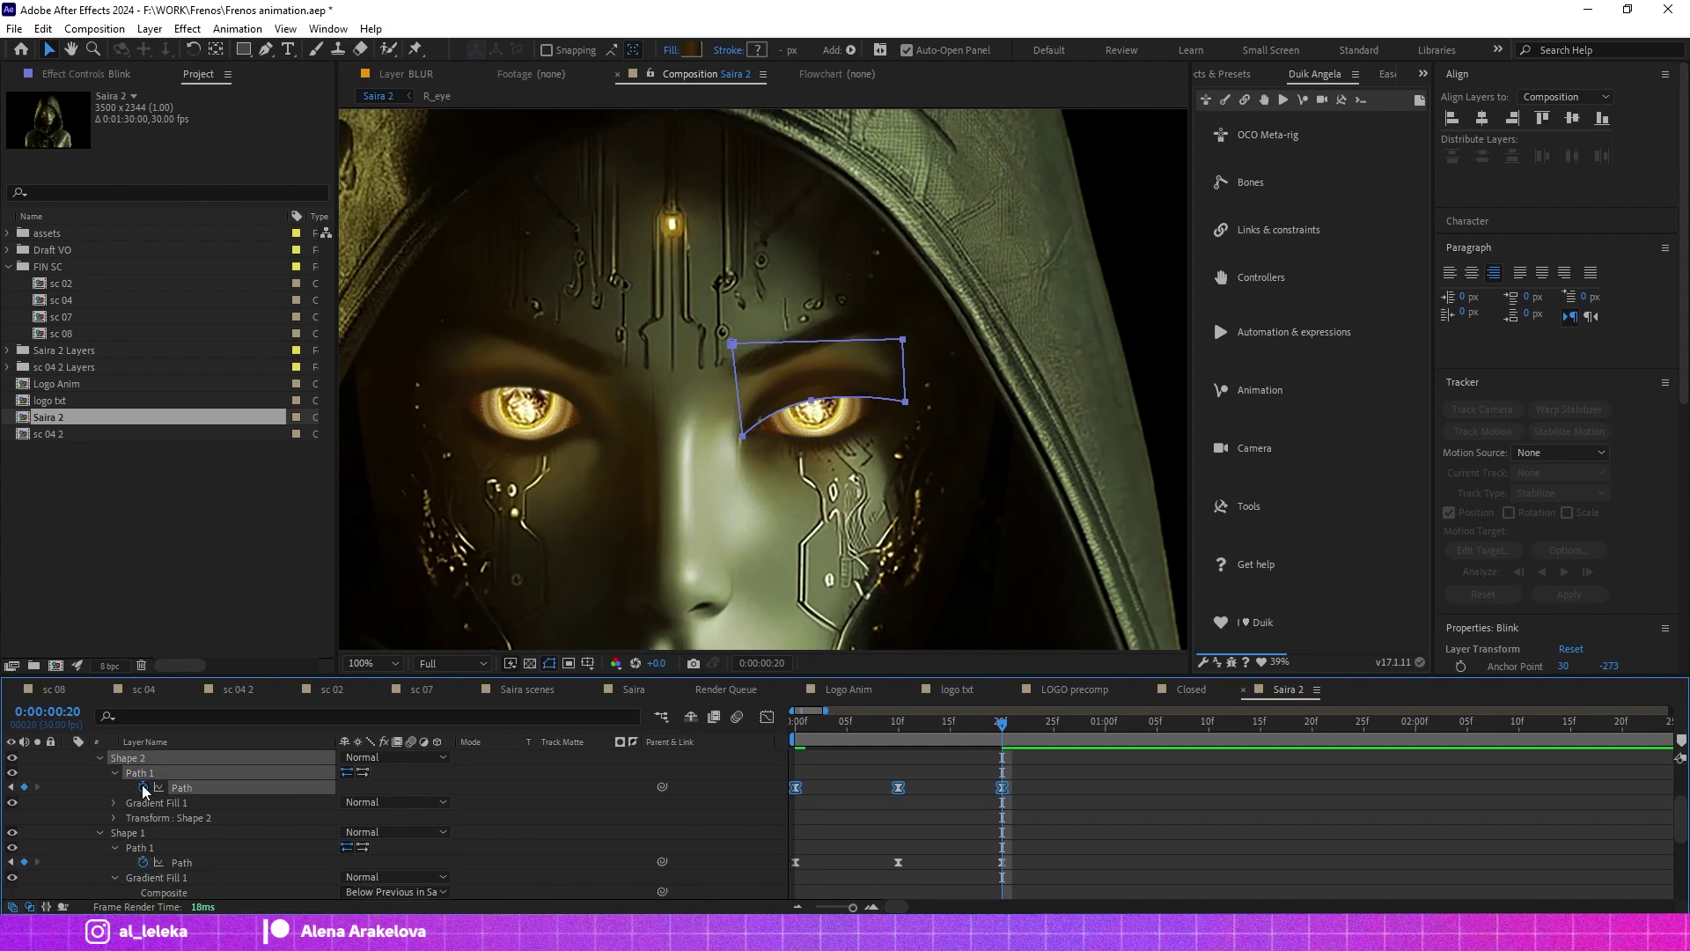
pyautogui.moveTo(550, 803); pyautogui.dragTo(113, 825)
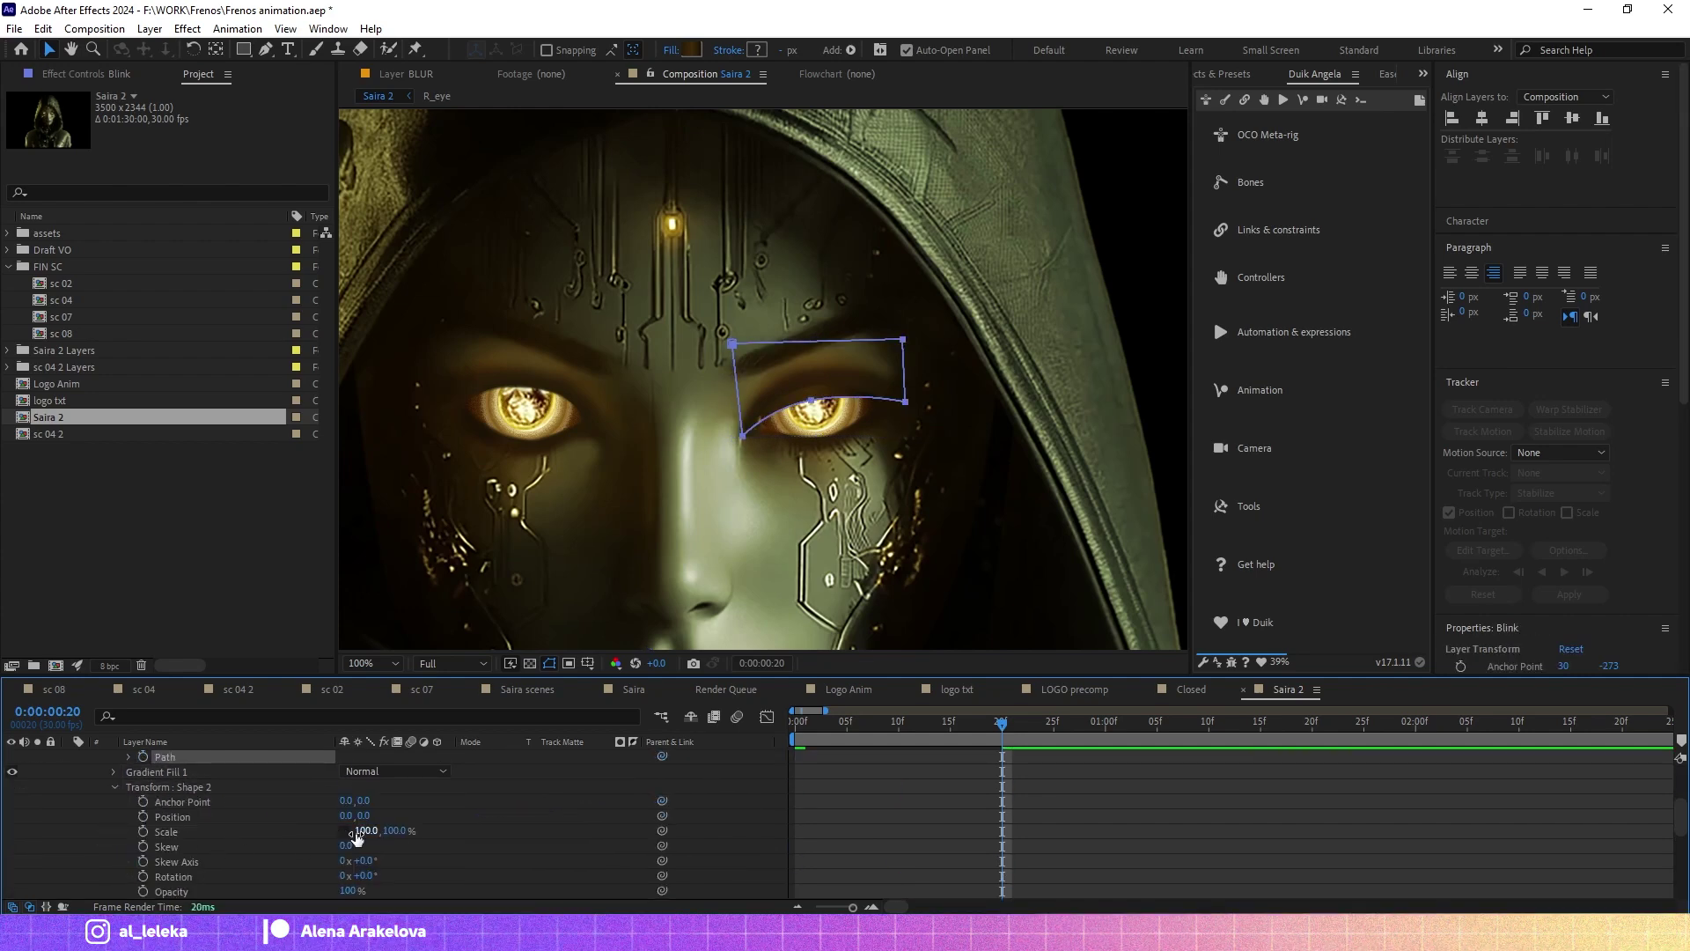
pyautogui.write('-100')
pyautogui.press('Return')
# Shift the mirrored lid copy horizontally toward the left eye.
pyautogui.moveTo(345, 816); pyautogui.dragTo(387, 816)
pyautogui.scroll(4, 667, 425)
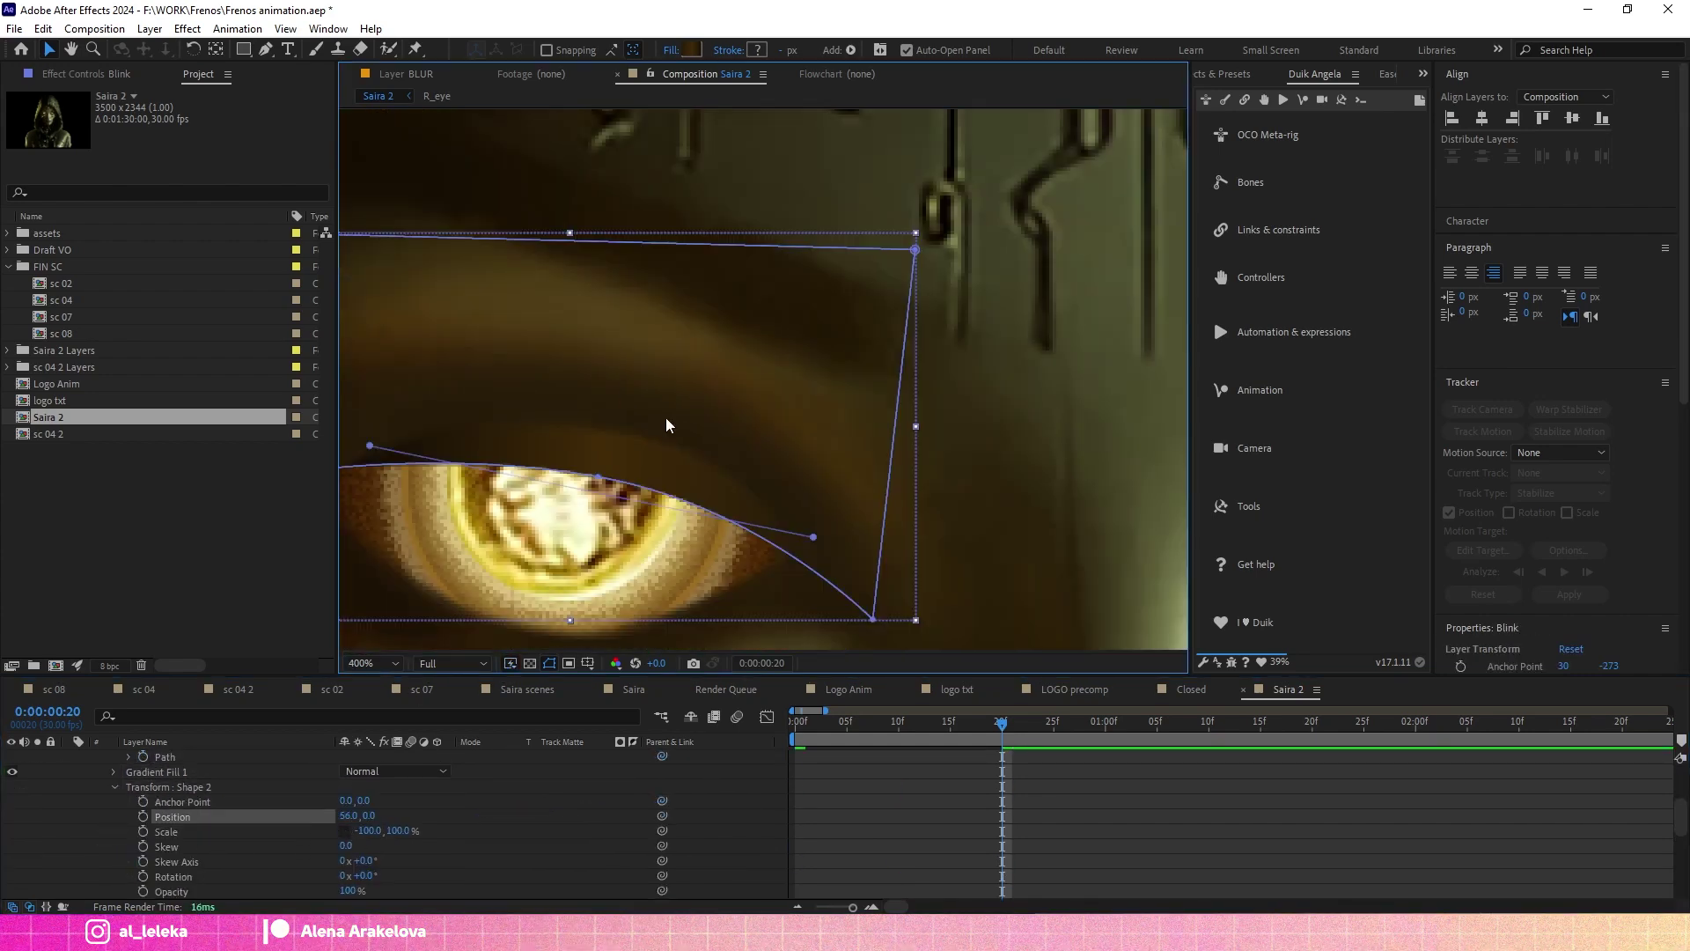
pyautogui.scroll(-4, 666, 425)
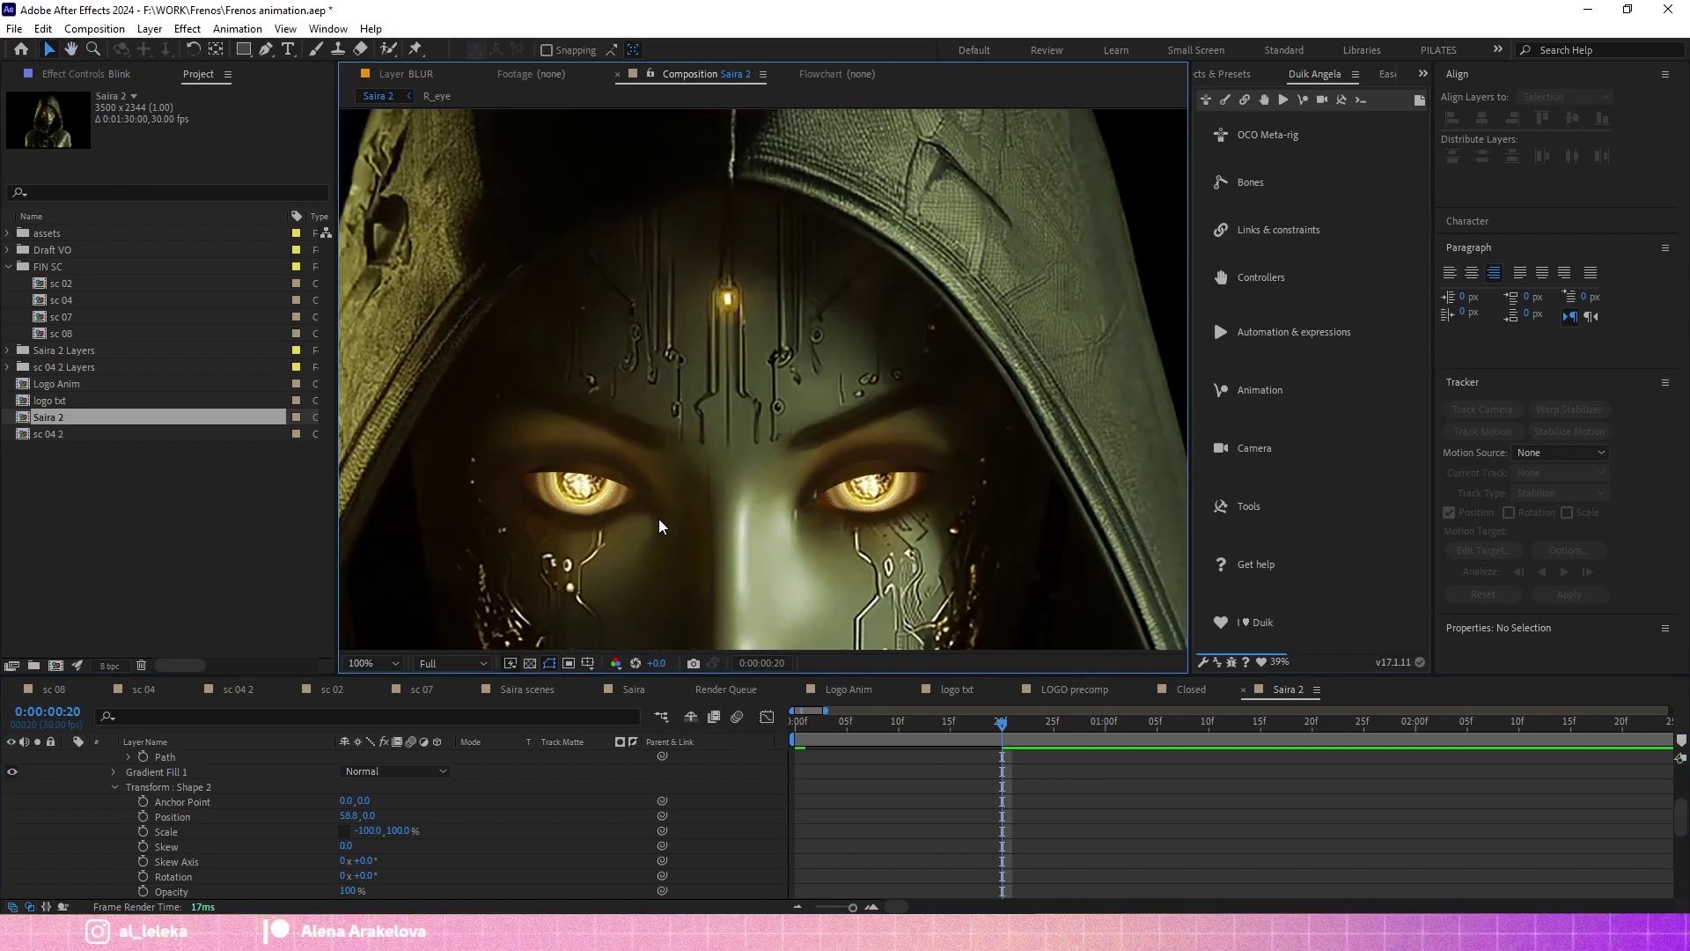
pyautogui.scroll(4, 662, 525)
pyautogui.click(126, 861)
pyautogui.scroll(2, 126, 861)
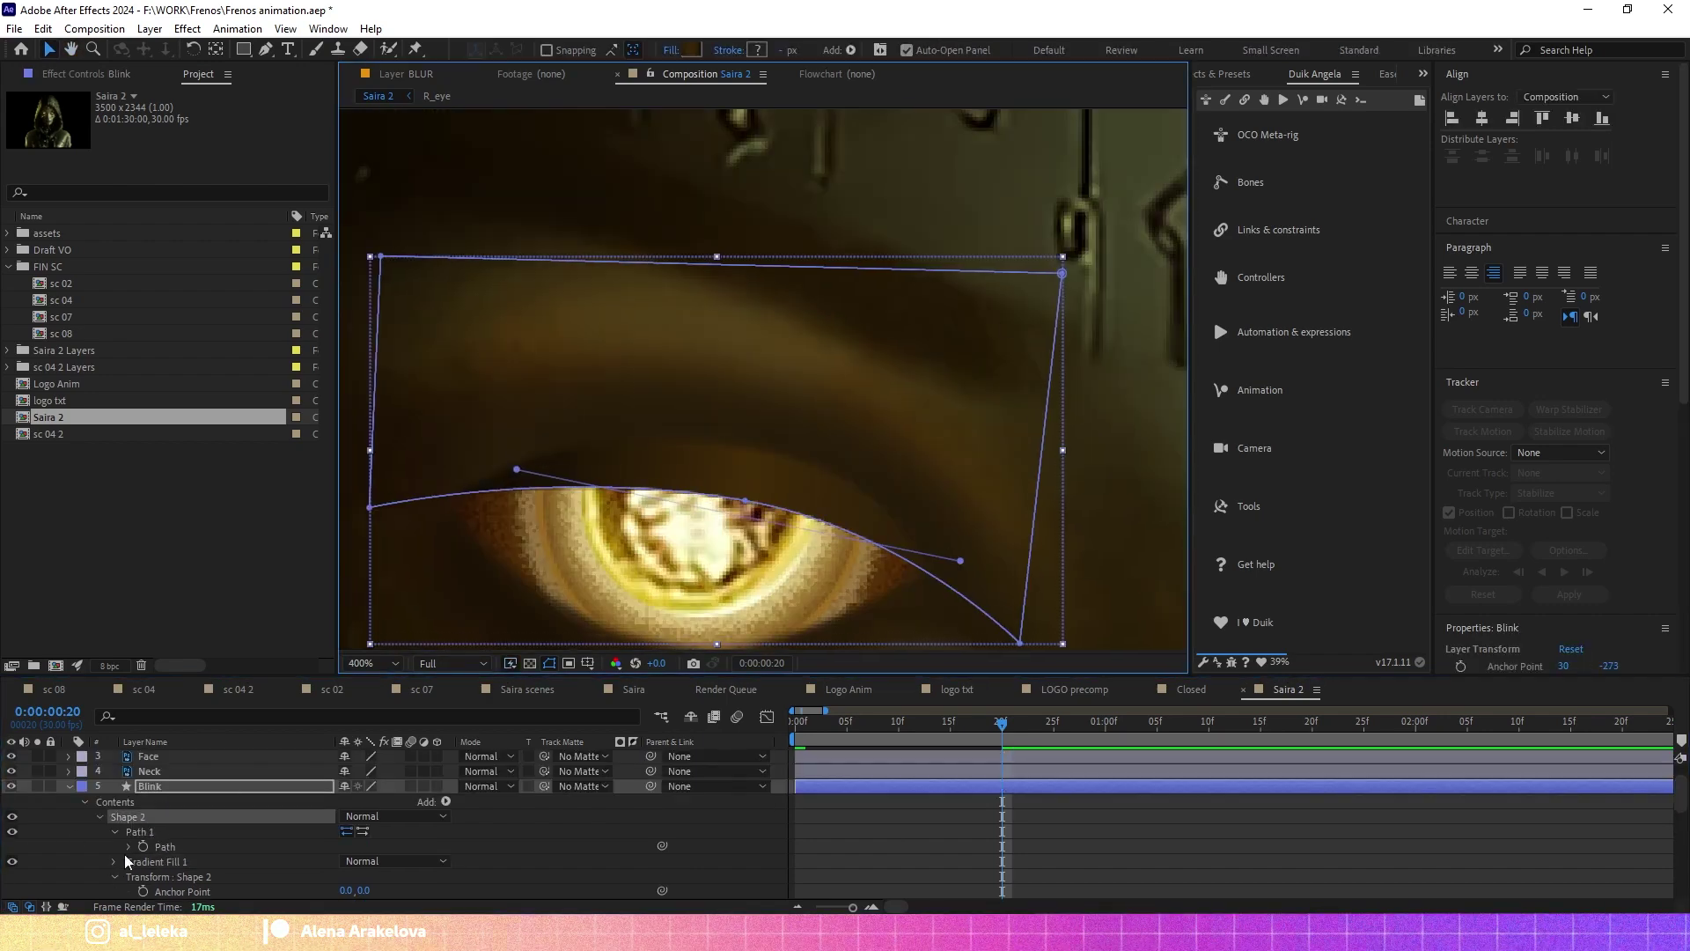
pyautogui.scroll(-2, 126, 861)
pyautogui.scroll(-2, 764, 379)
pyautogui.scroll(-4, 933, 515)
# Move Shape 2's anchor to the eye centre, rotate it over the left eye, and preview the blink.
pyautogui.press('y')
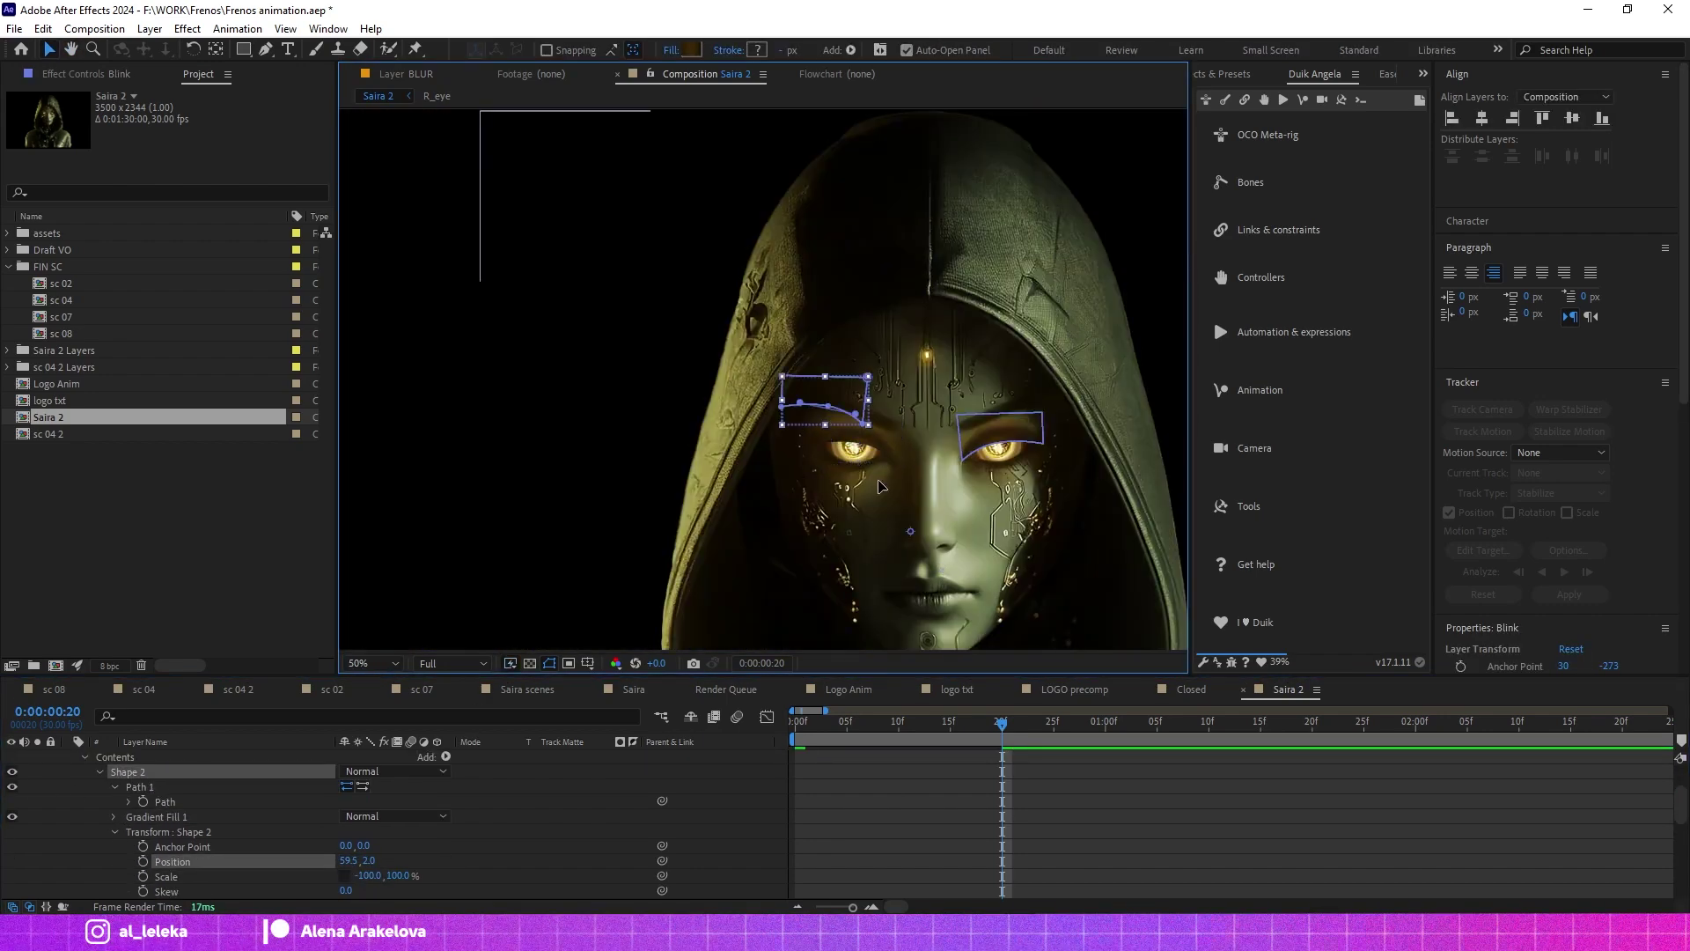
pyautogui.moveTo(819, 379); pyautogui.dragTo(858, 444)
pyautogui.scroll(5, 858, 444)
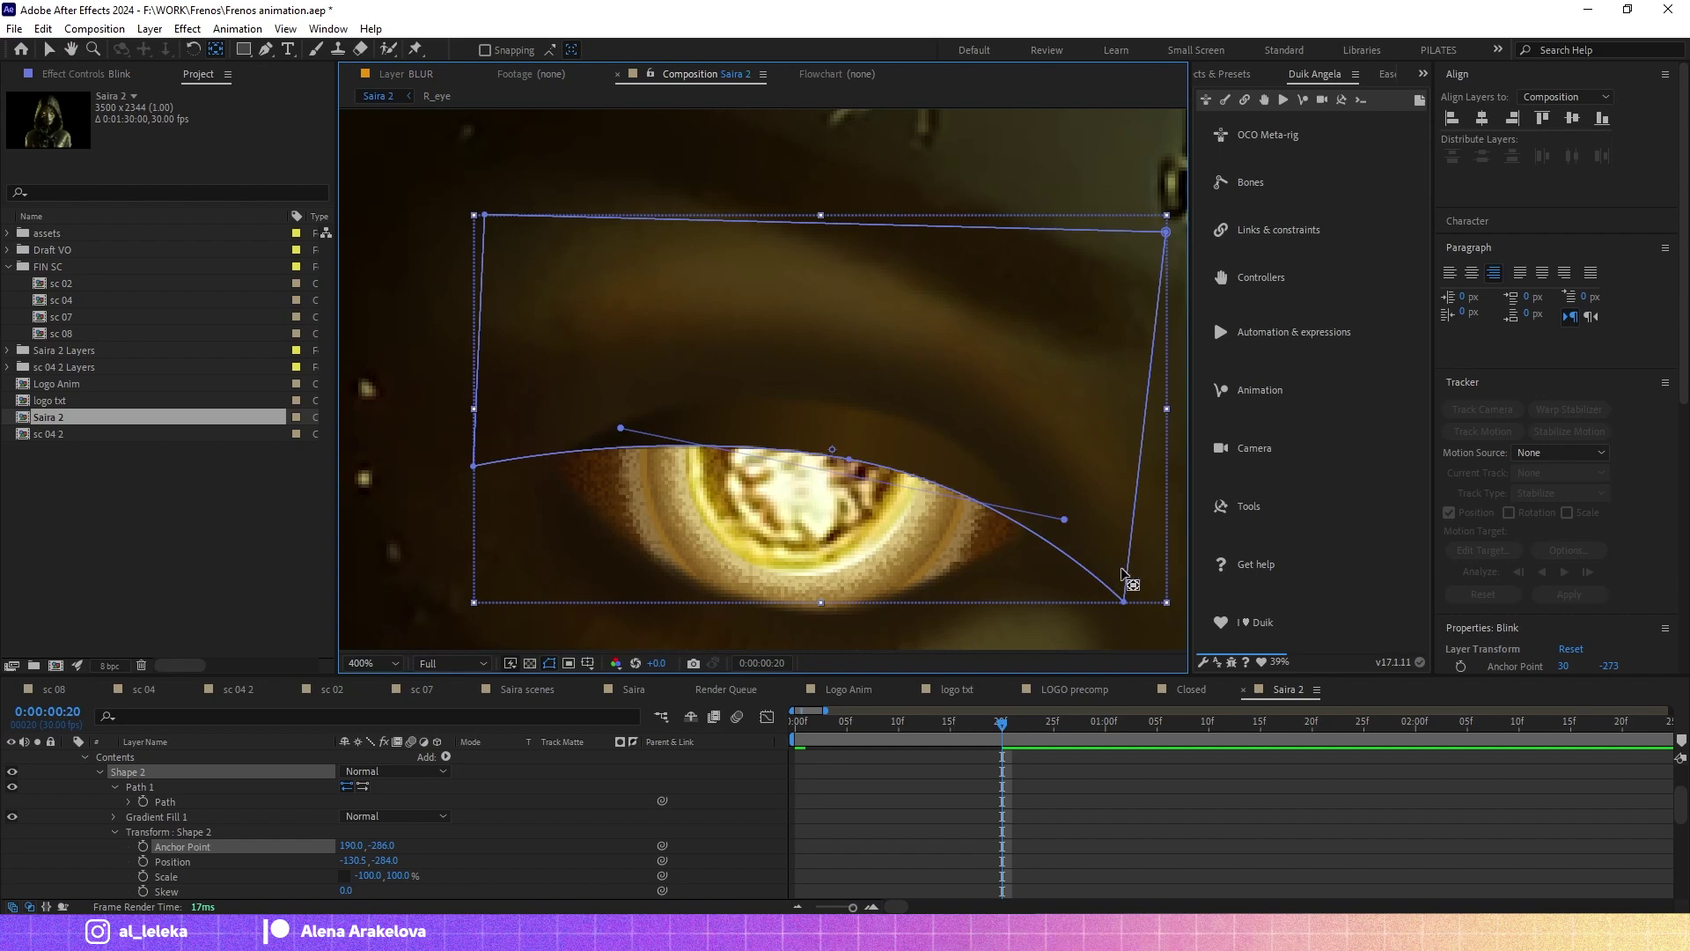
pyautogui.press('v')
pyautogui.moveTo(1024, 576); pyautogui.dragTo(972, 572)
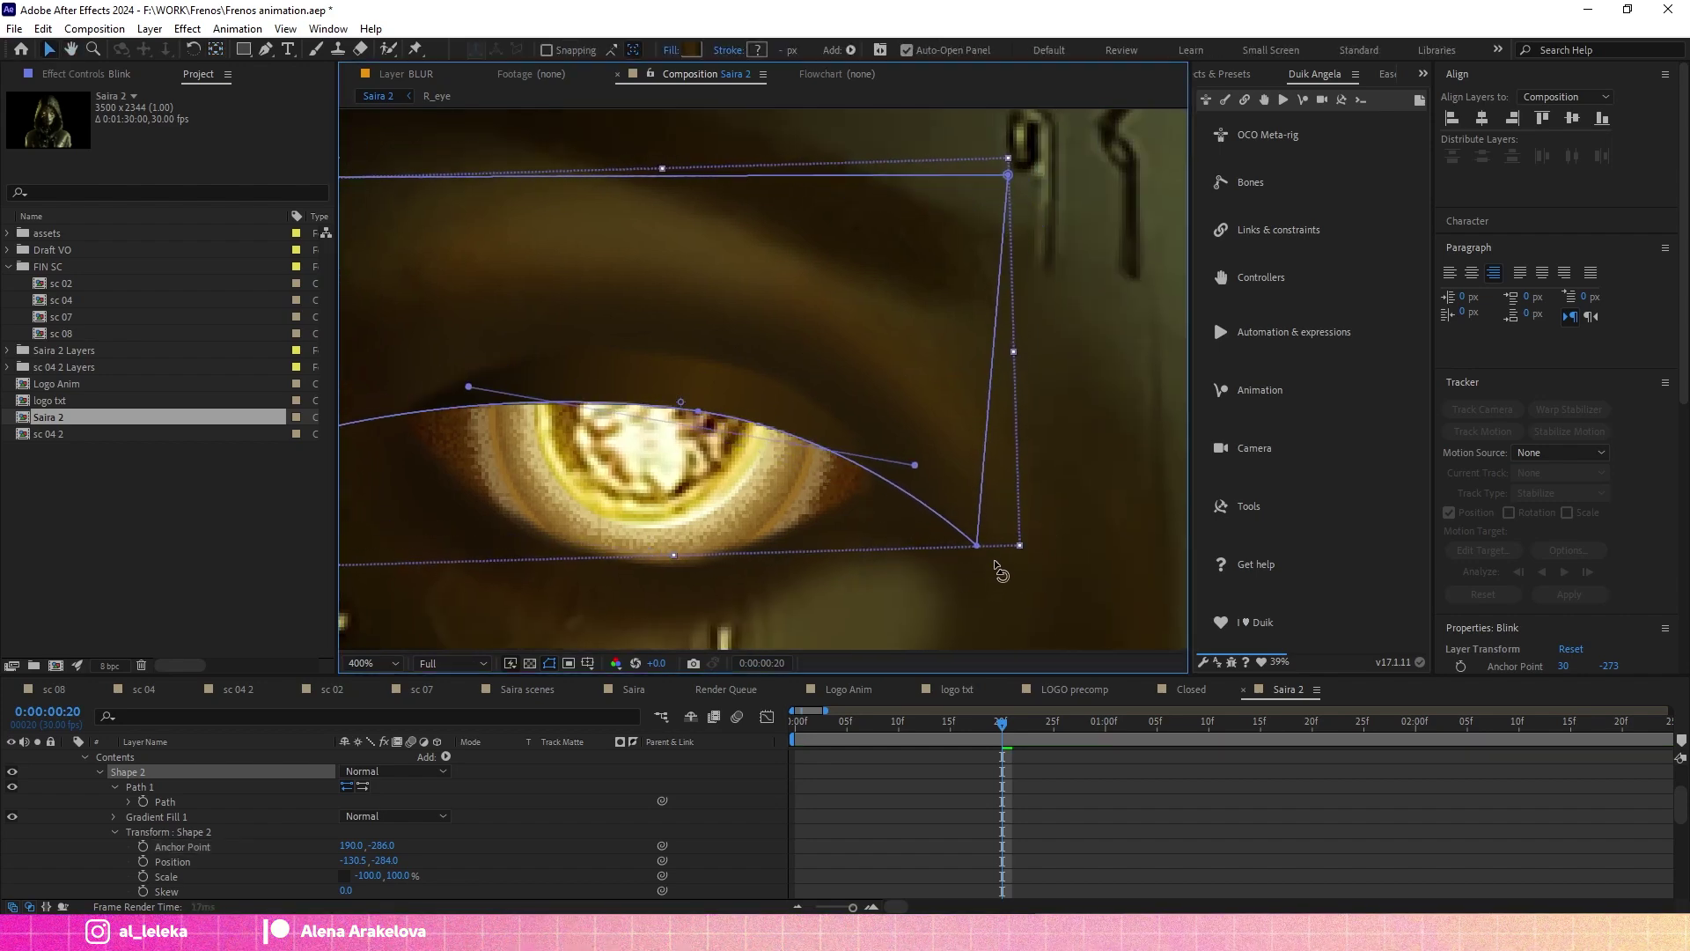
pyautogui.scroll(-3, 972, 572)
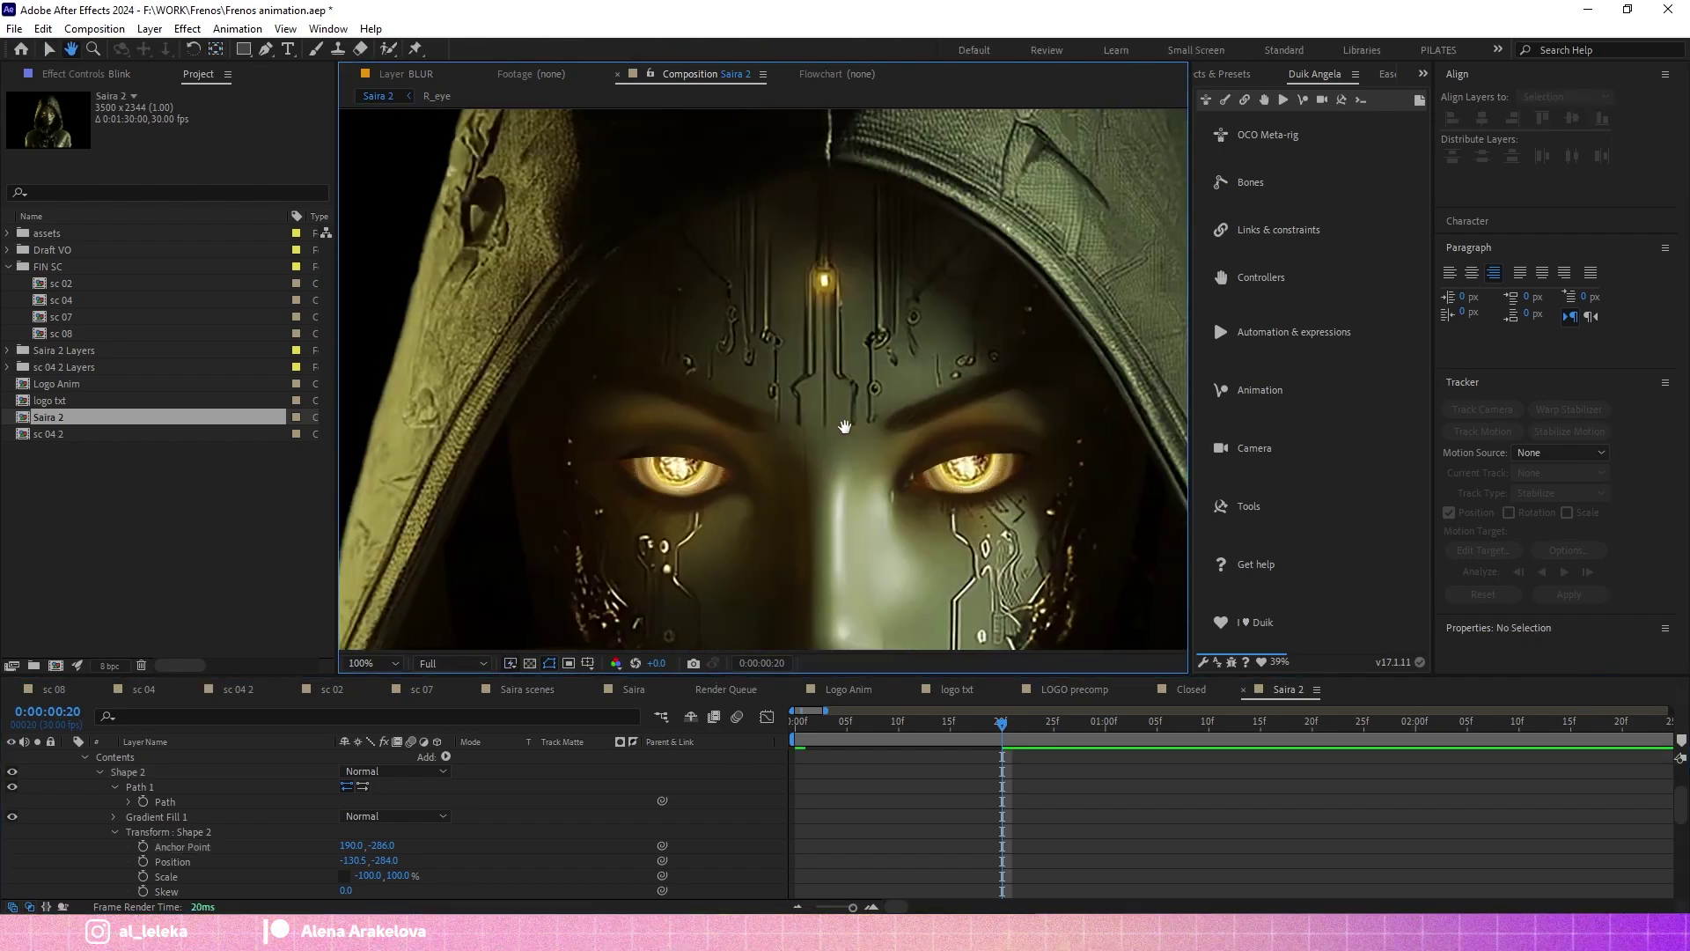
pyautogui.click(940, 723)
pyautogui.press('space')
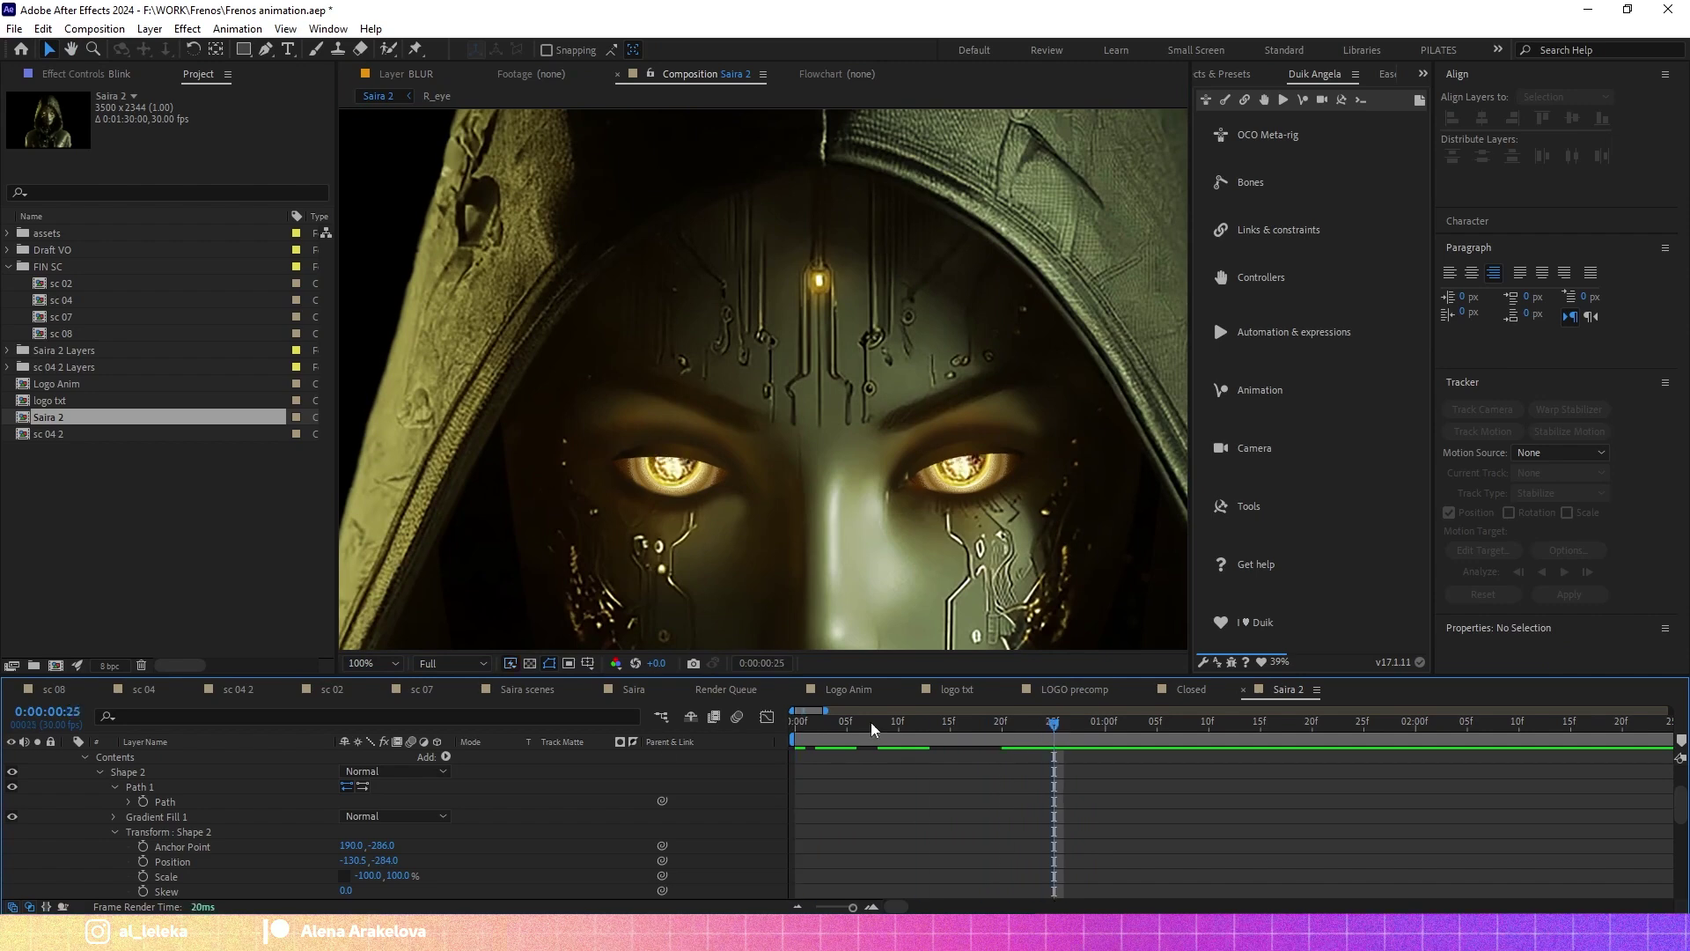
# Turn on visibility for both eye layers.
pyautogui.click(155, 832)
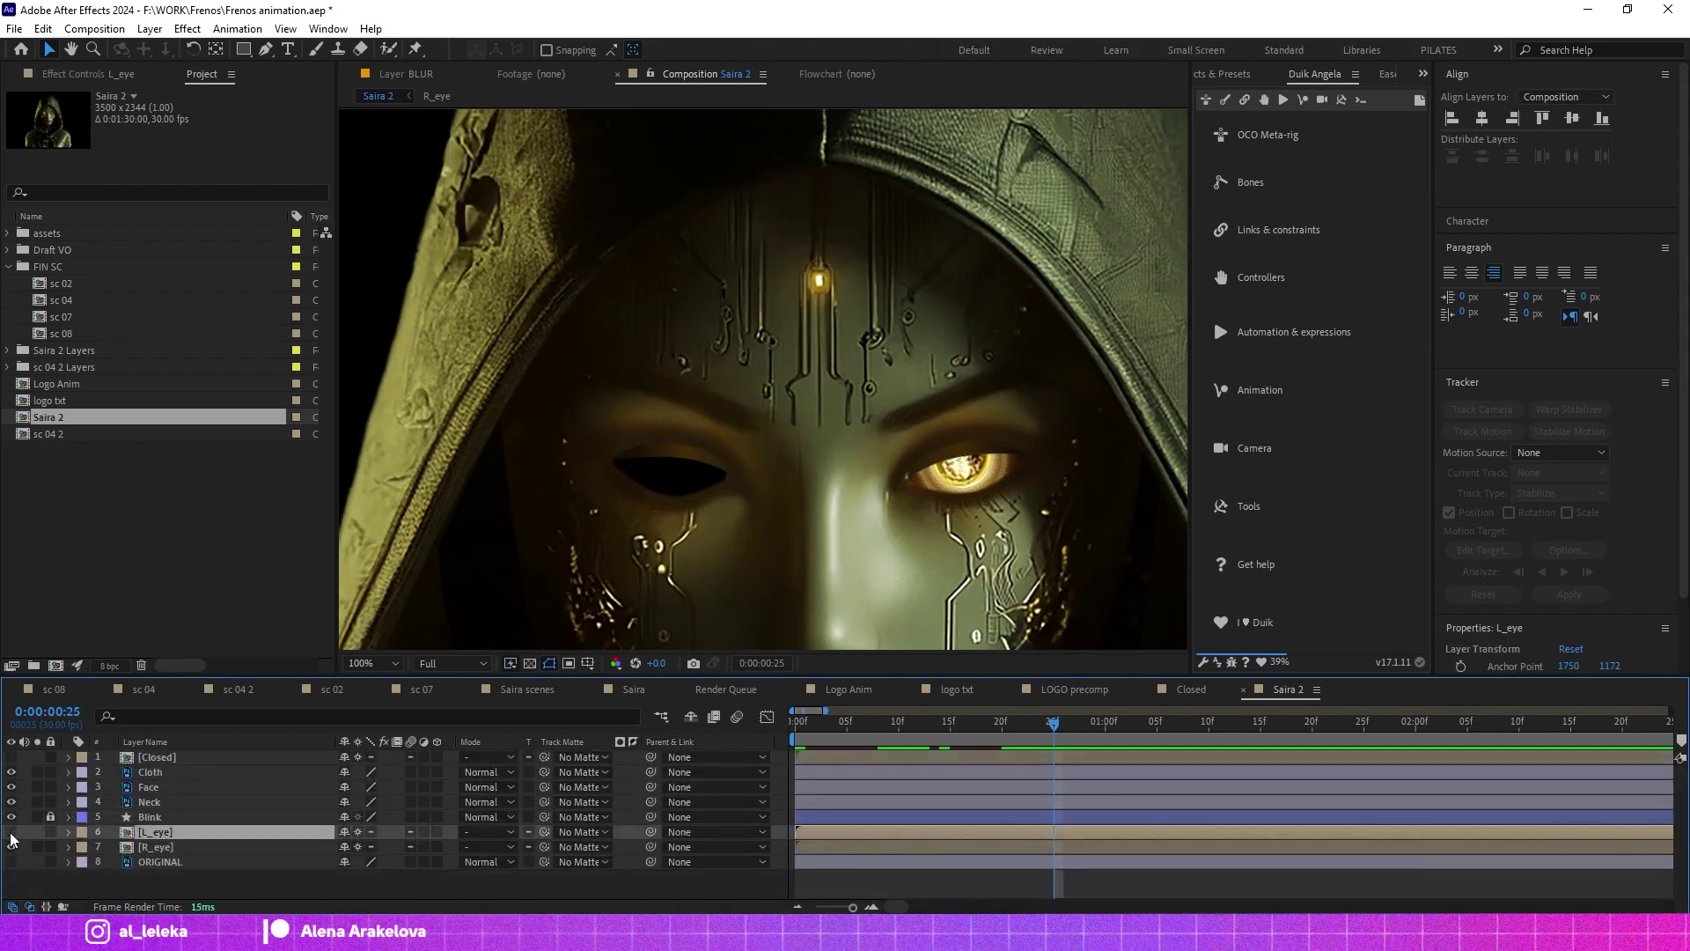
pyautogui.moveTo(11, 832); pyautogui.dragTo(11, 847)
pyautogui.scroll(-2, 869, 532)
# Add a null with a centred anchor between the eyes and name it EYE CNTRL.
pyautogui.rightClick(542, 613)
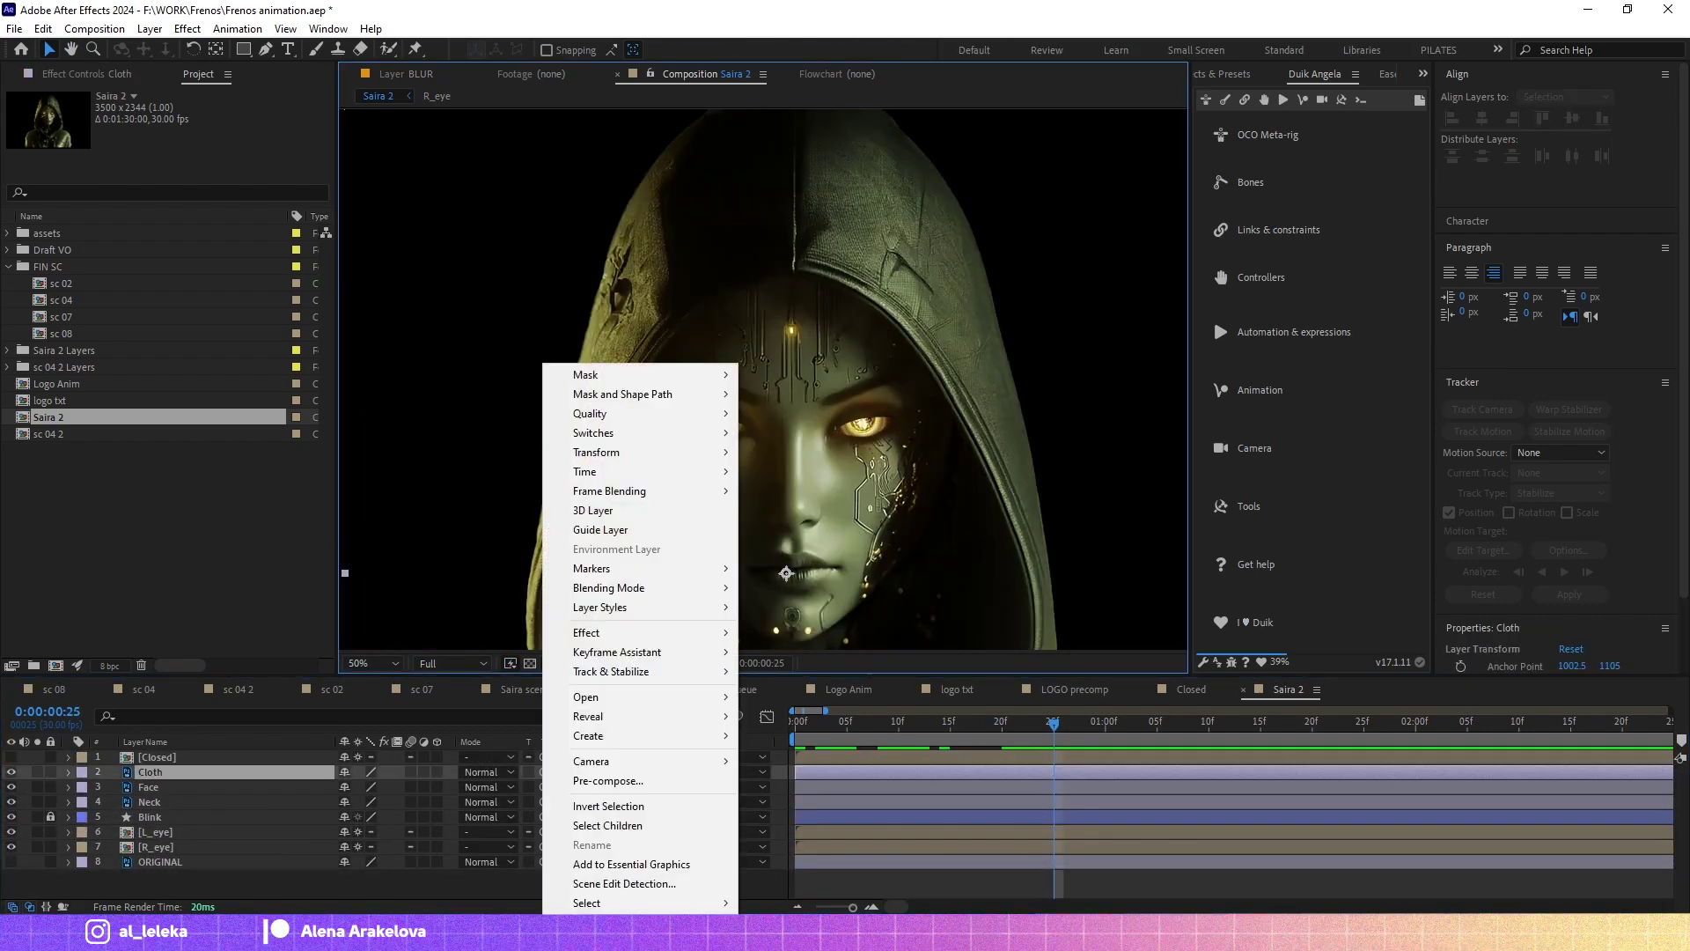
pyautogui.rightClick(341, 894)
pyautogui.click(616, 745)
pyautogui.hotkey('ctrl', 'alt', 'Home')
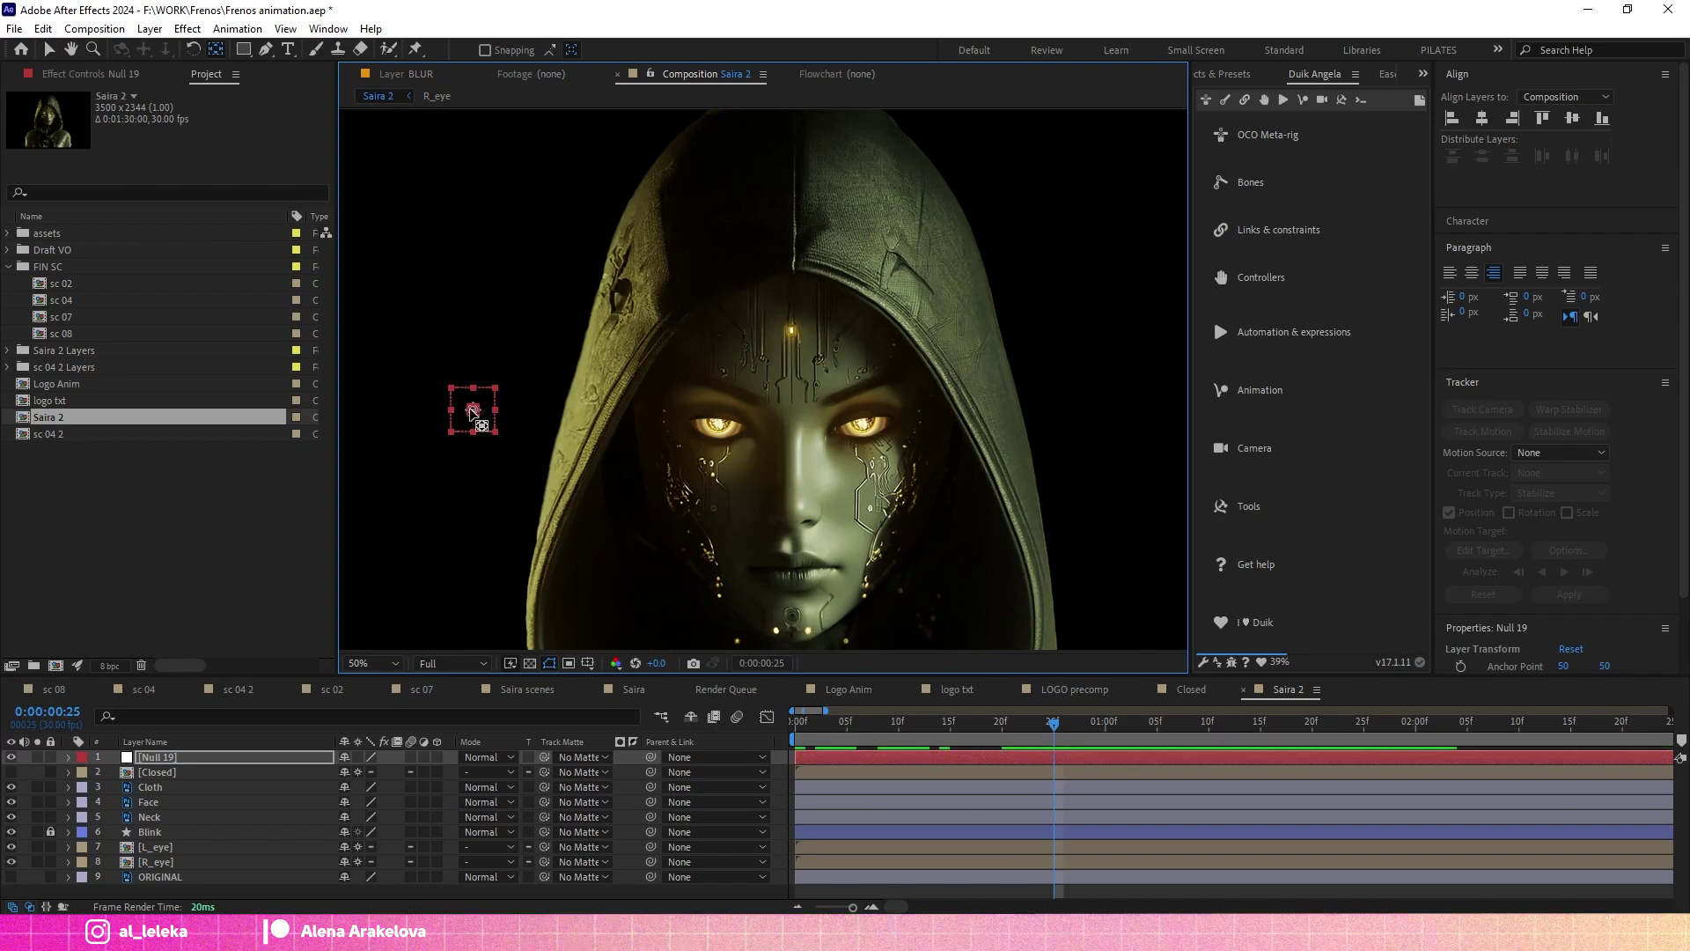
pyautogui.moveTo(473, 409); pyautogui.dragTo(790, 430)
pyautogui.scroll(4, 790, 430)
pyautogui.write('EYE')
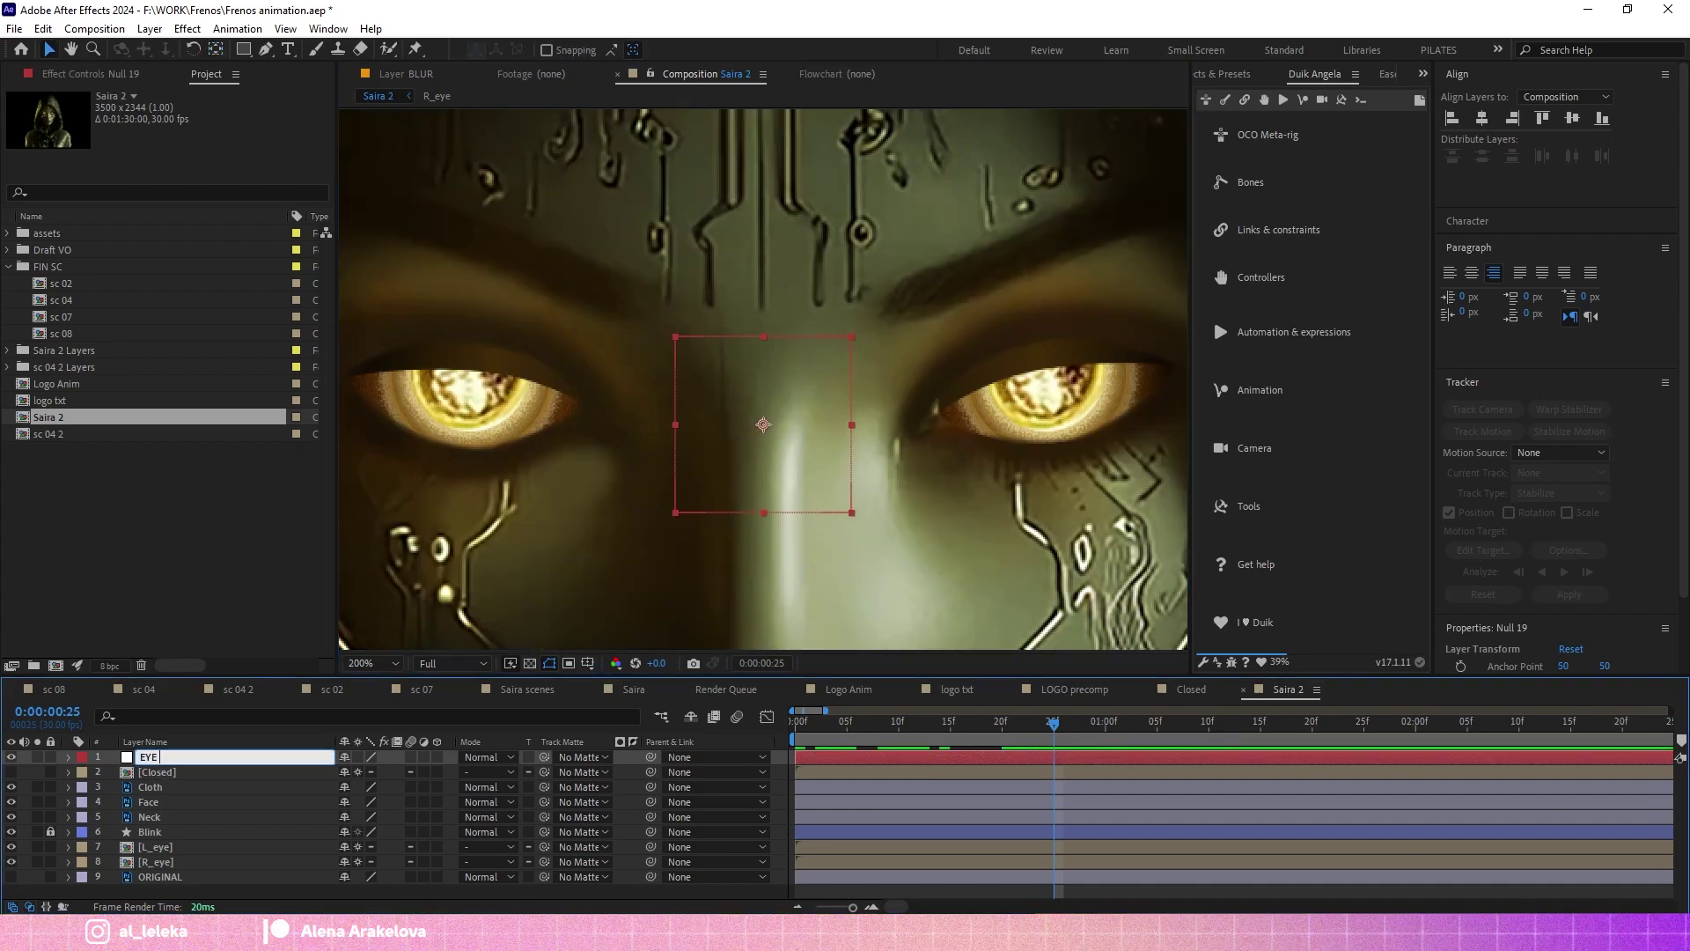
pyautogui.write('CNTRL')
pyautogui.press('Return')
pyautogui.click(155, 847)
# Parent both eye layers to EYE CNTRL and replace L_eye's source with R_eye.
pyautogui.keyDown('shift'); pyautogui.click(148, 861); pyautogui.keyUp('shift')
pyautogui.moveTo(651, 847); pyautogui.dragTo(163, 757)
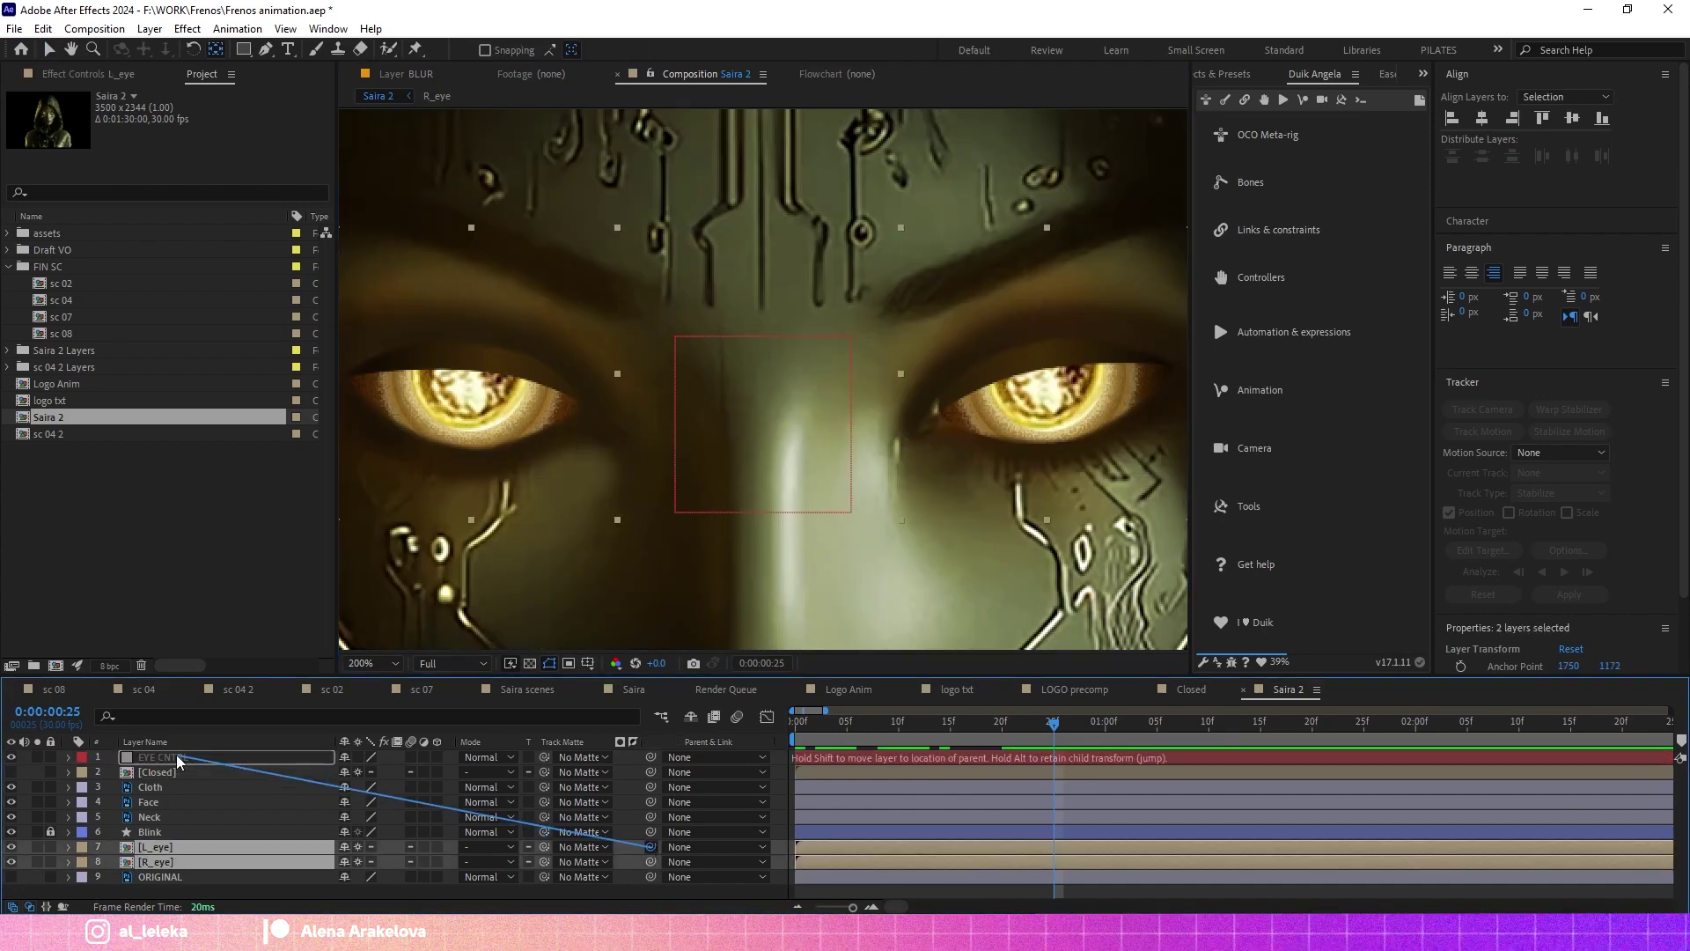
pyautogui.rightClick(148, 867)
pyautogui.click(414, 685)
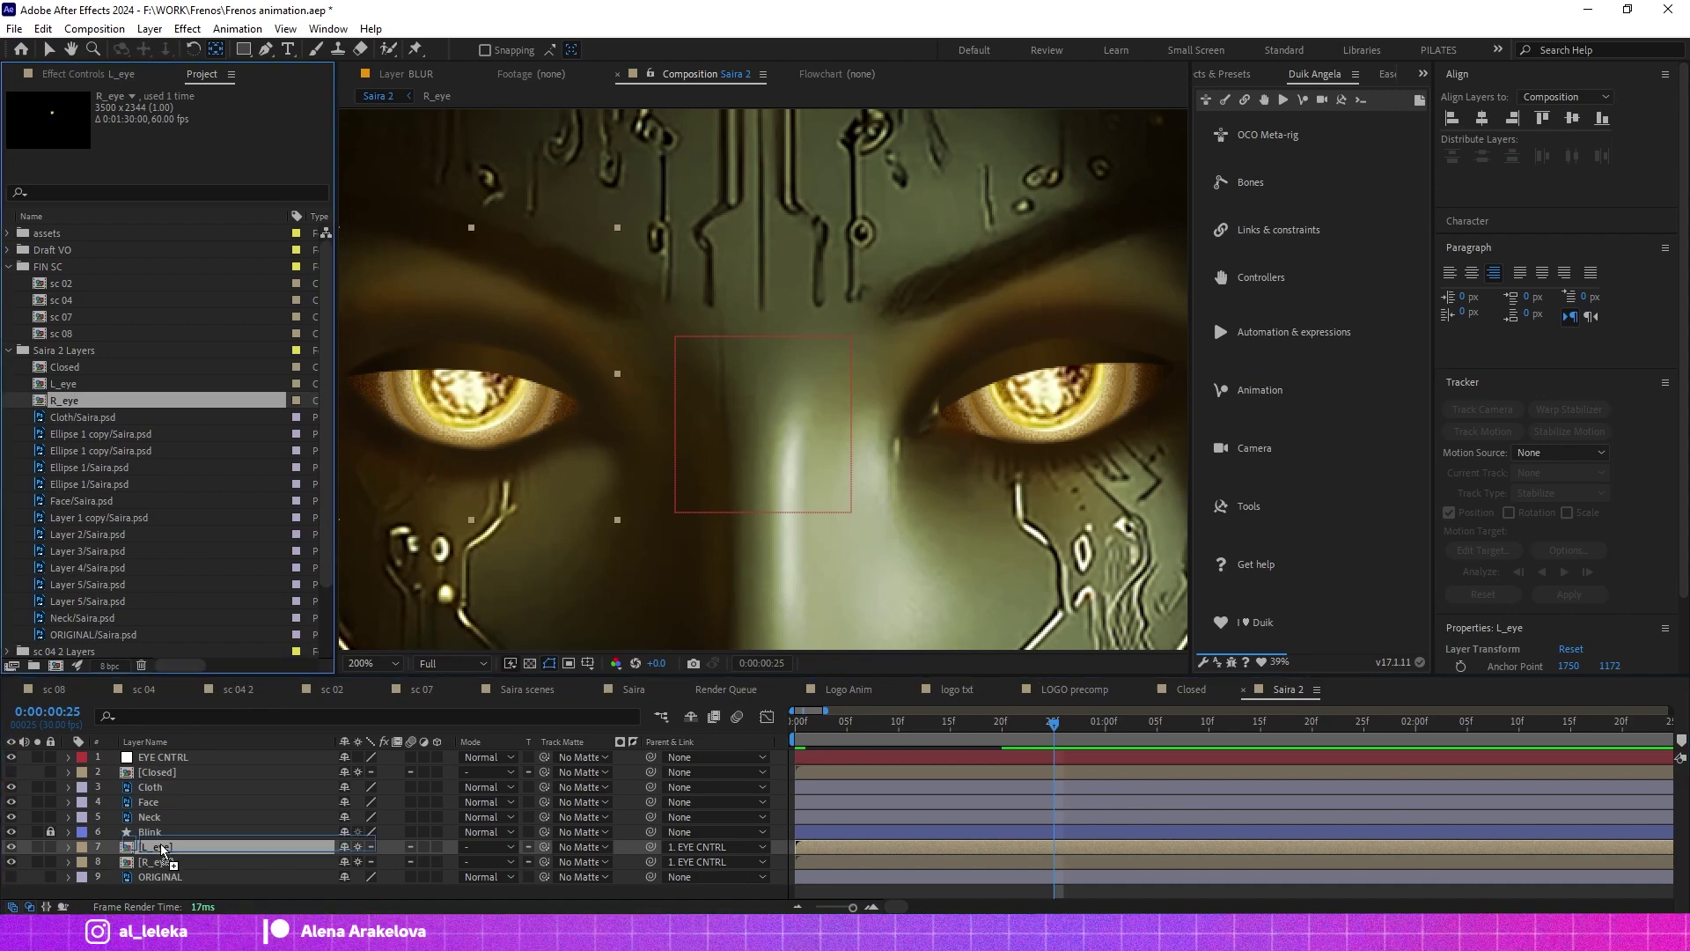
pyautogui.moveTo(163, 849); pyautogui.dragTo(158, 847)
pyautogui.scroll(-3, 563, 403)
pyautogui.scroll(2, 564, 404)
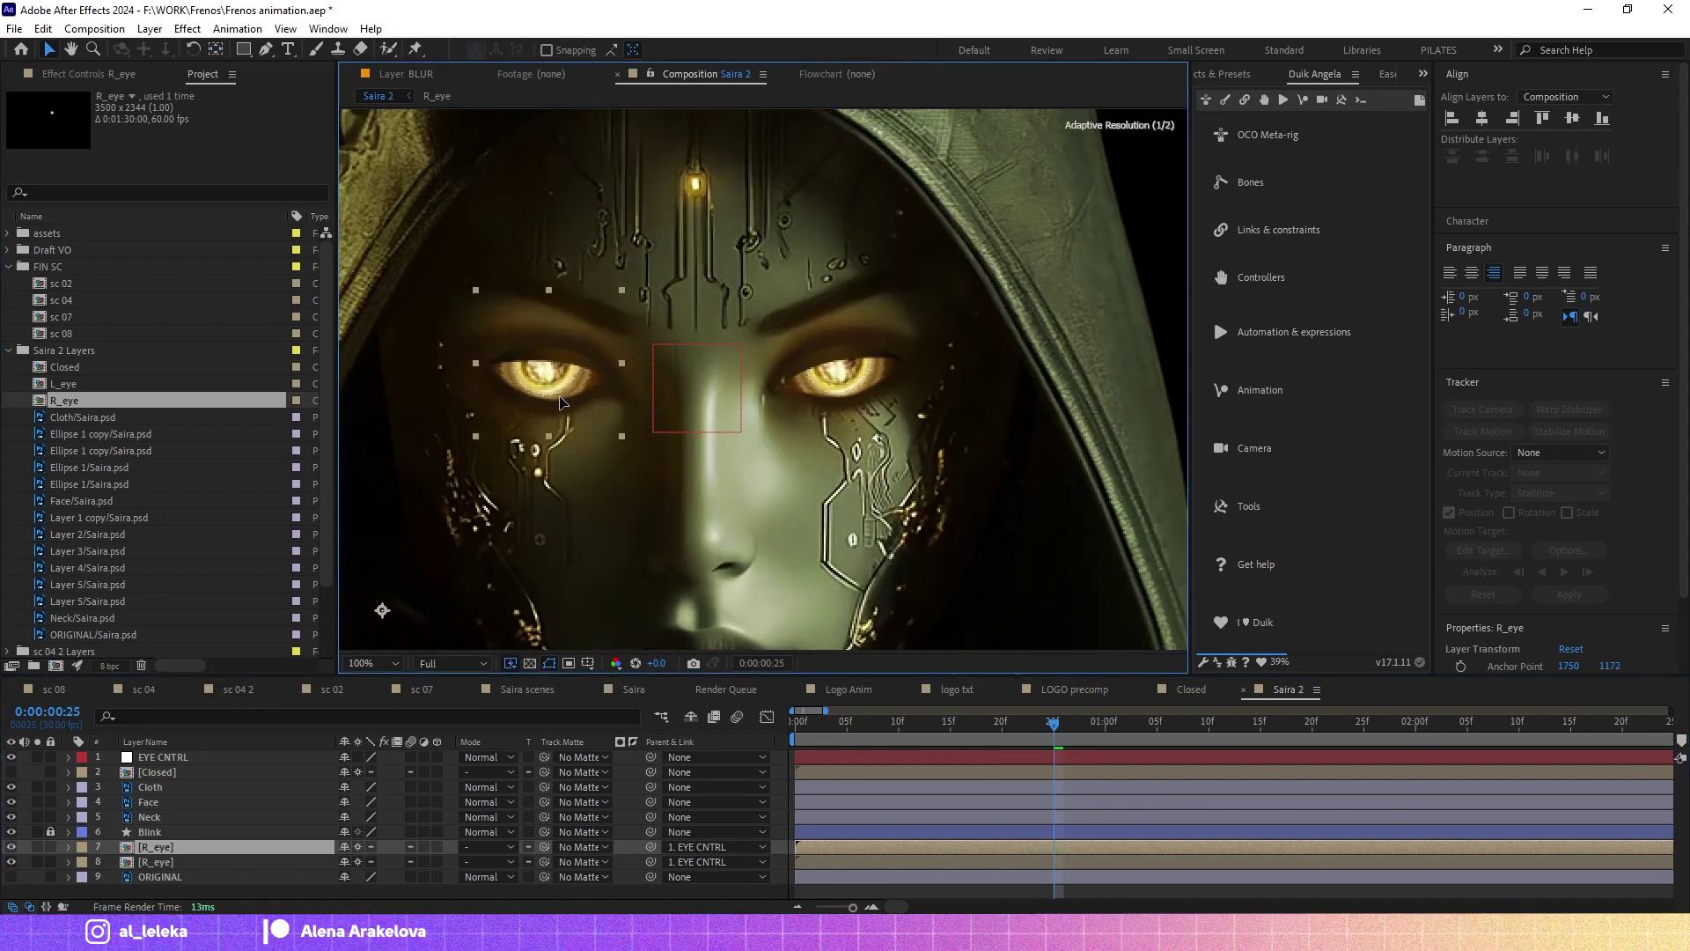
# In the R_eye precomp, keyframe Layer 5's scale so the pupil shrinks.
pyautogui.doubleClick(564, 404)
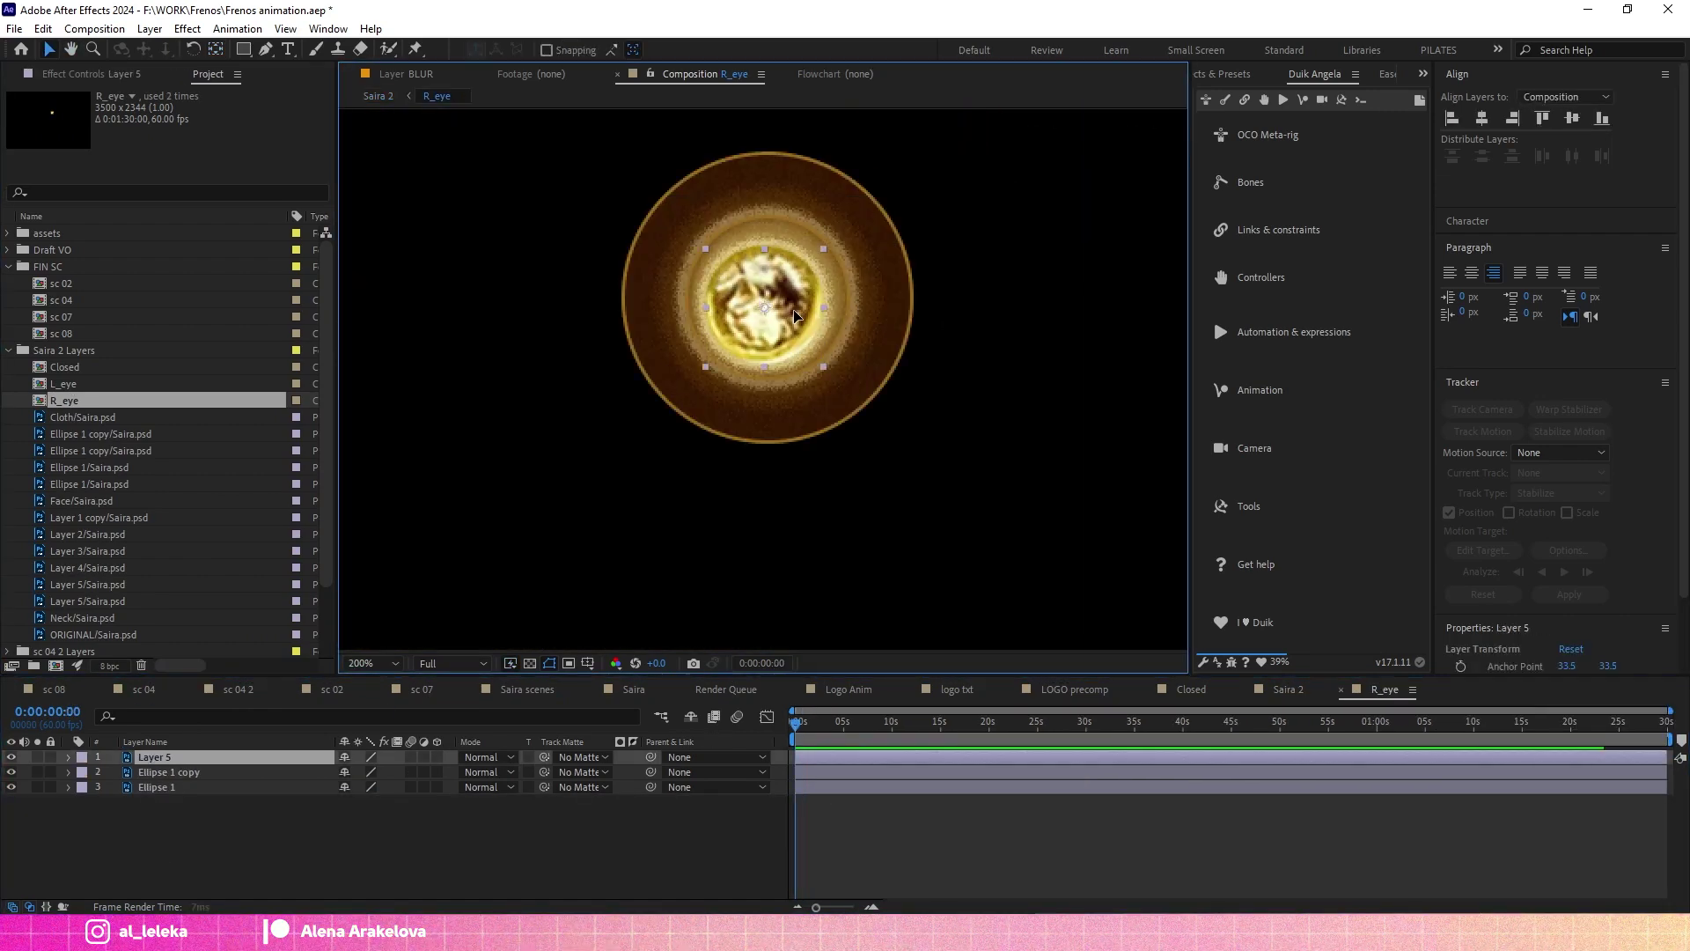
pyautogui.press('s')
pyautogui.press(';')
pyautogui.rightClick(613, 623)
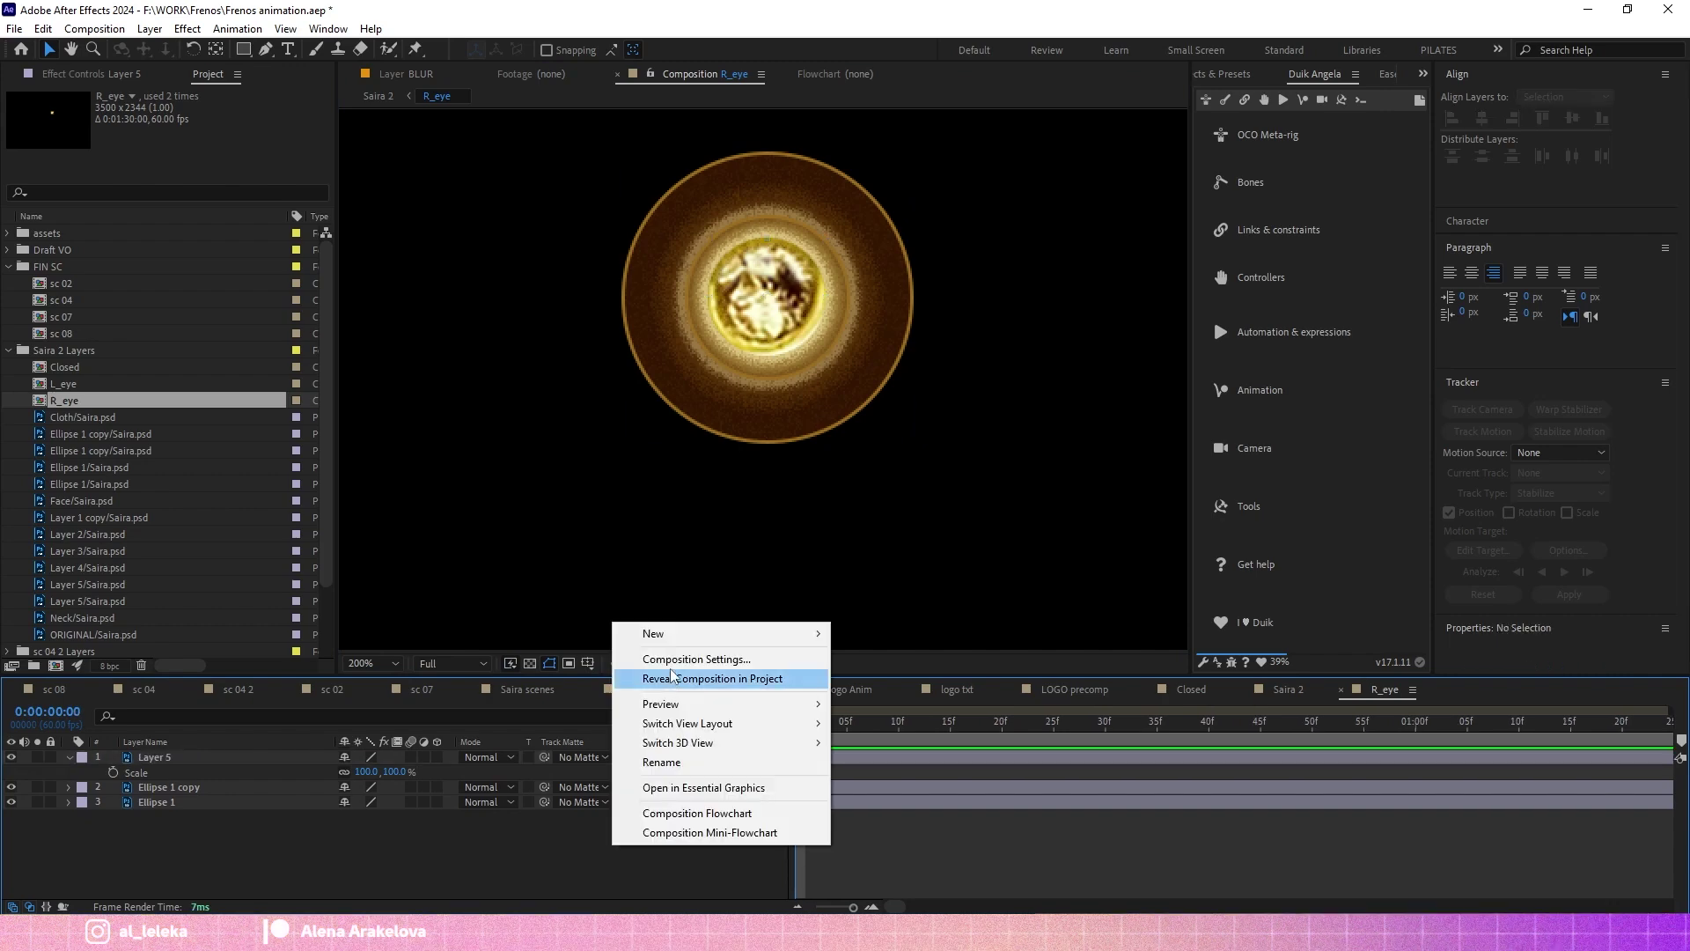
pyautogui.click(672, 659)
pyautogui.press('Escape')
pyautogui.scroll(-4, 965, 385)
pyautogui.scroll(2, 787, 331)
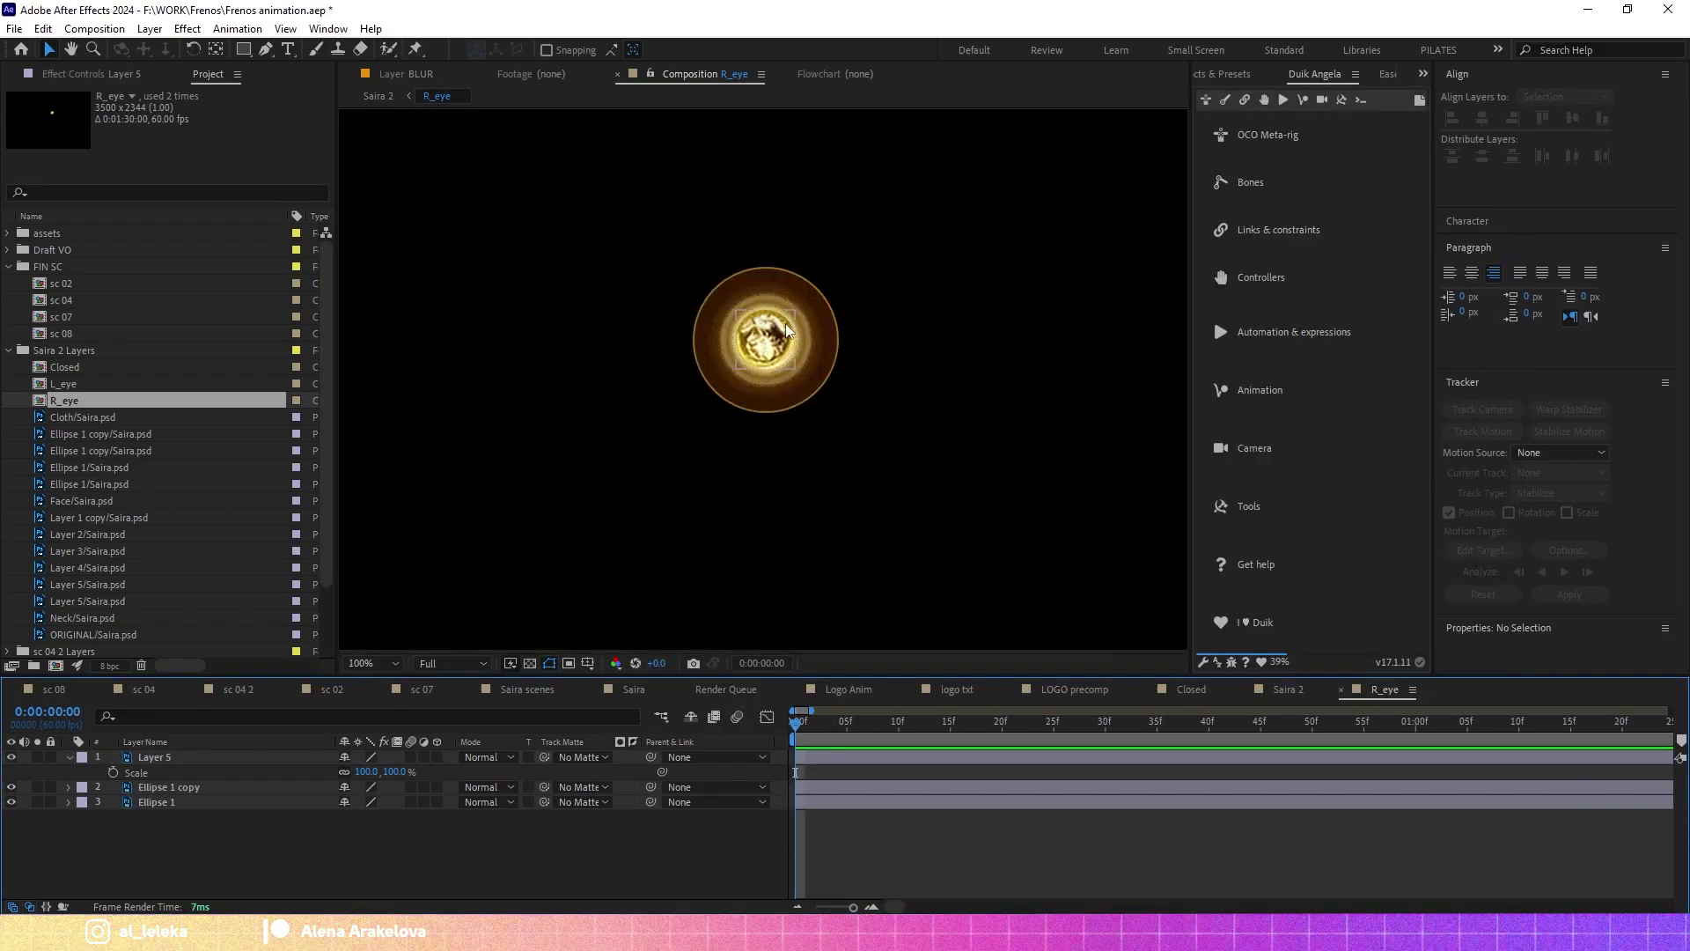
pyautogui.scroll(2, 786, 331)
pyautogui.click(112, 772)
pyautogui.hotkey('ctrl', 'v')
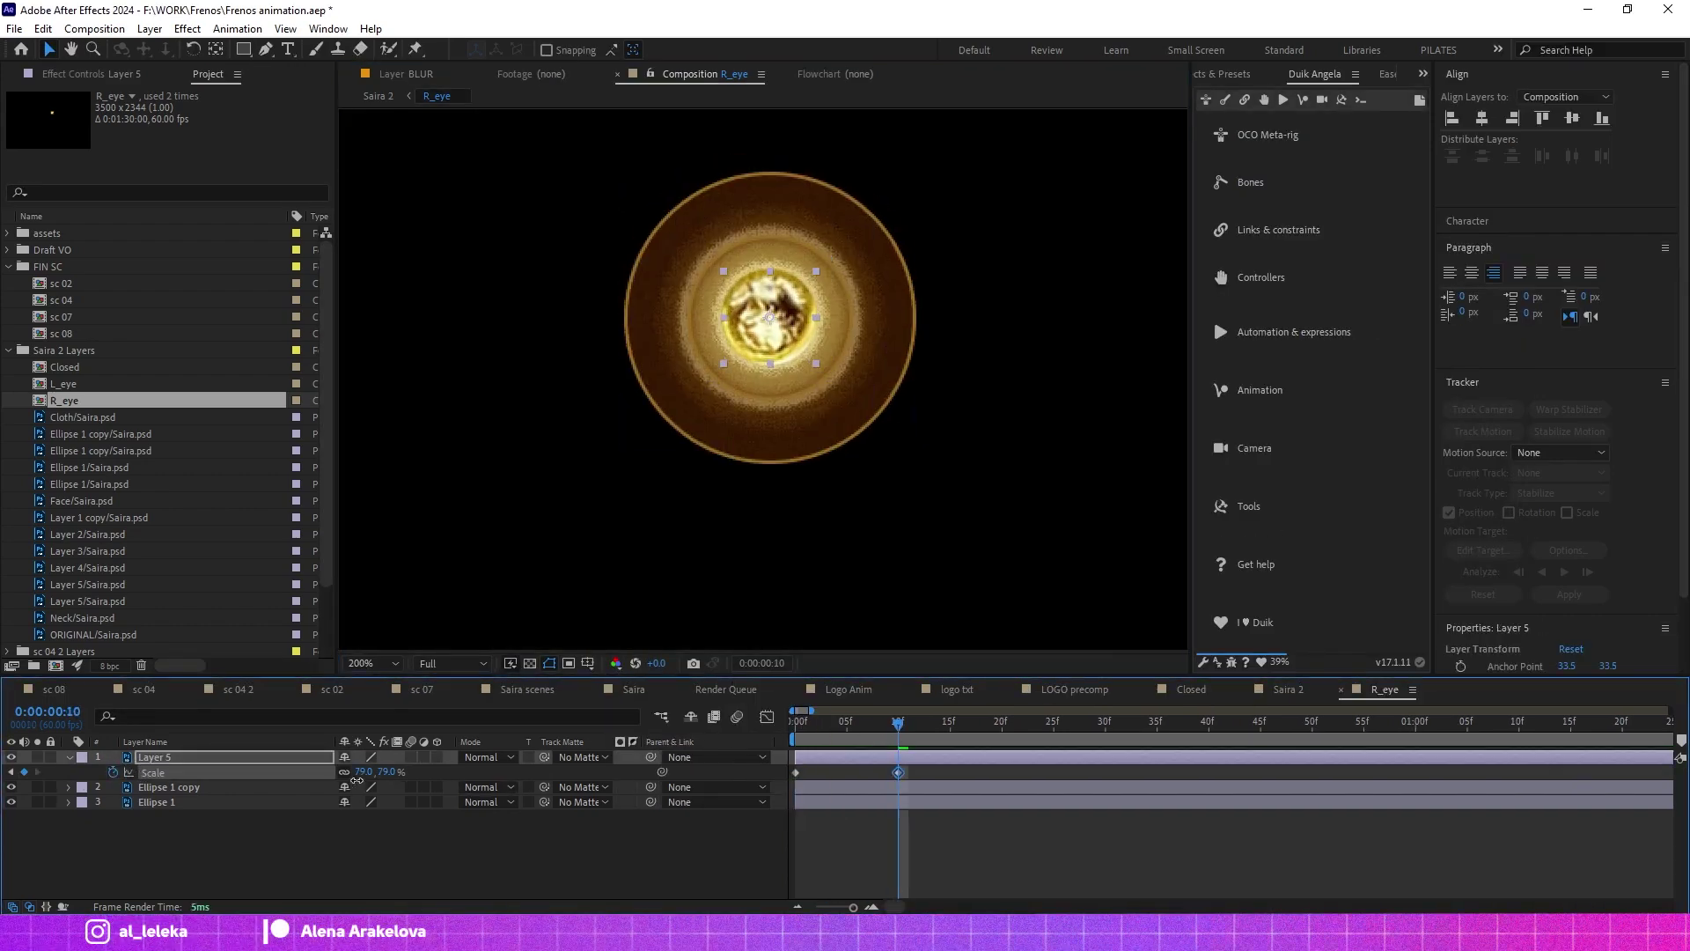
# Preview in Saira 2, then keyframe Ellipse 1 copy's scale between frames 0 and 10.
pyautogui.click(825, 731)
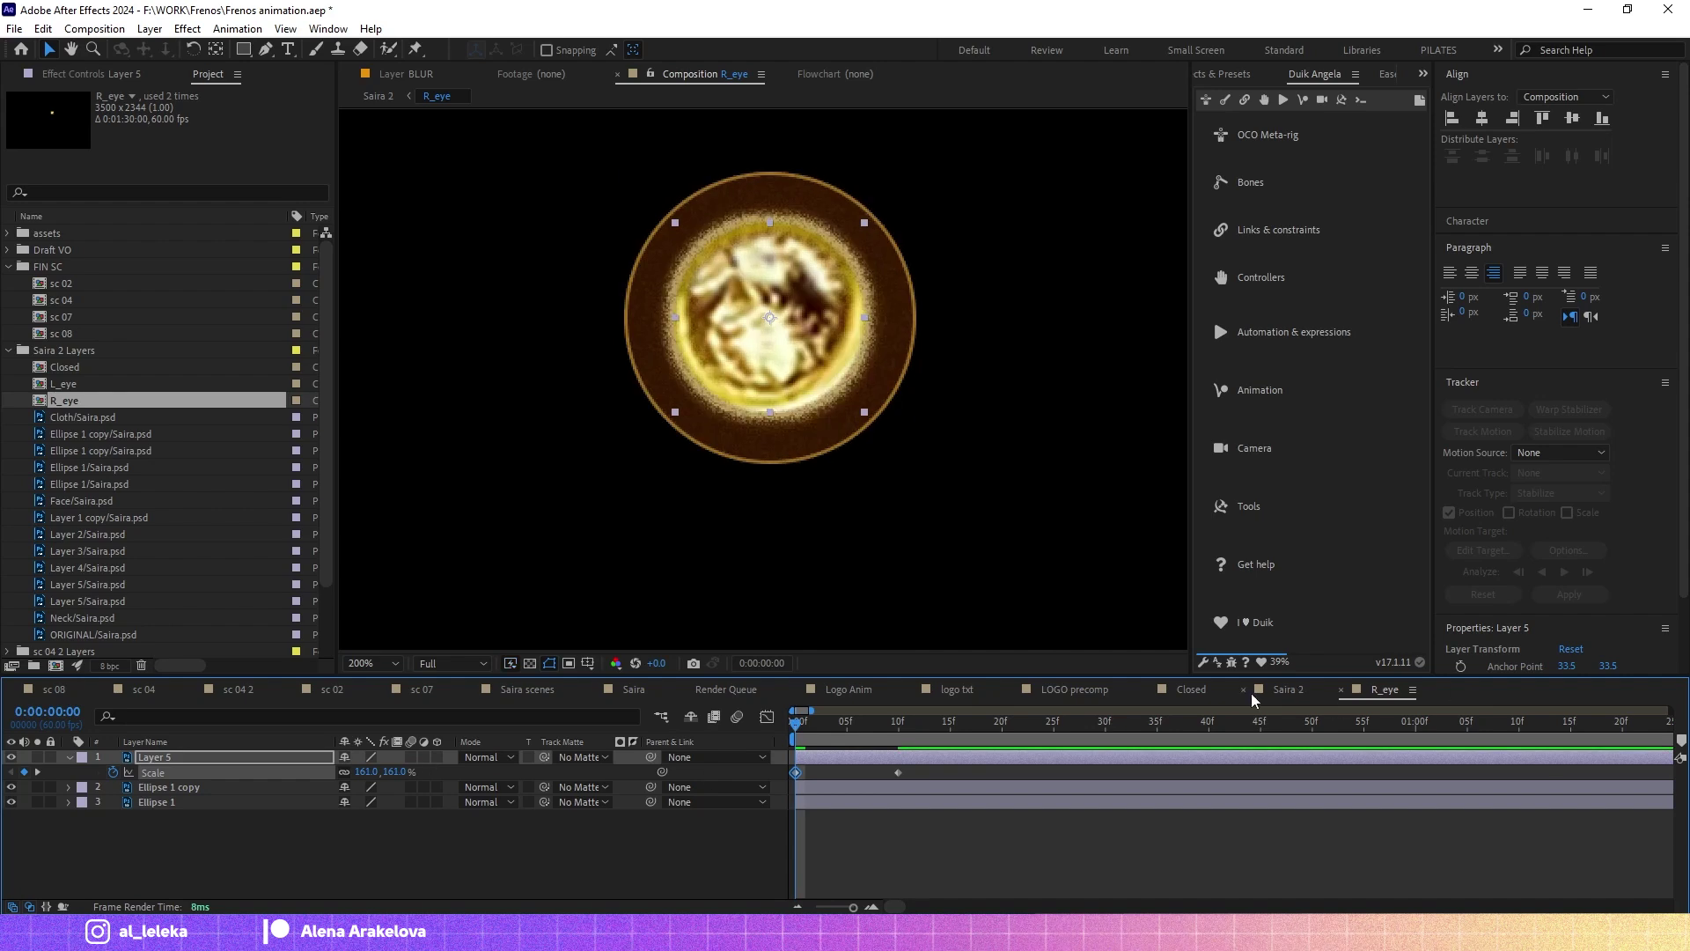
pyautogui.hotkey('shift', ',')
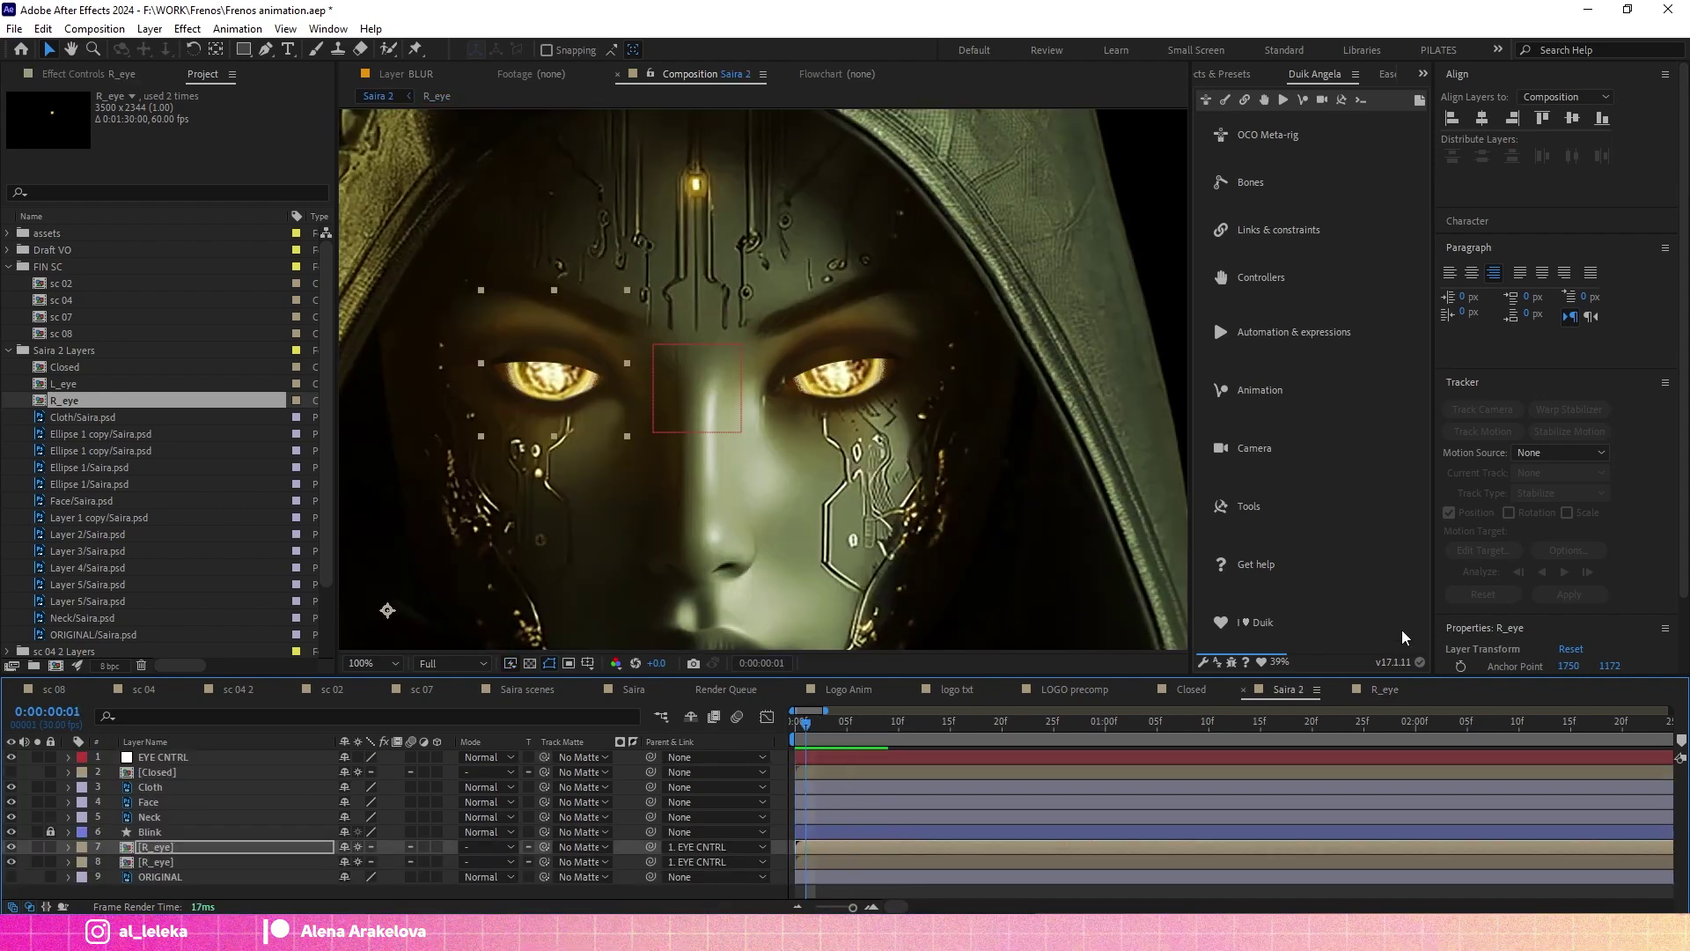
pyautogui.doubleClick(157, 847)
pyautogui.click(167, 787)
pyautogui.press('s')
pyautogui.click(112, 802)
pyautogui.hotkey('shift', 'pagedown')
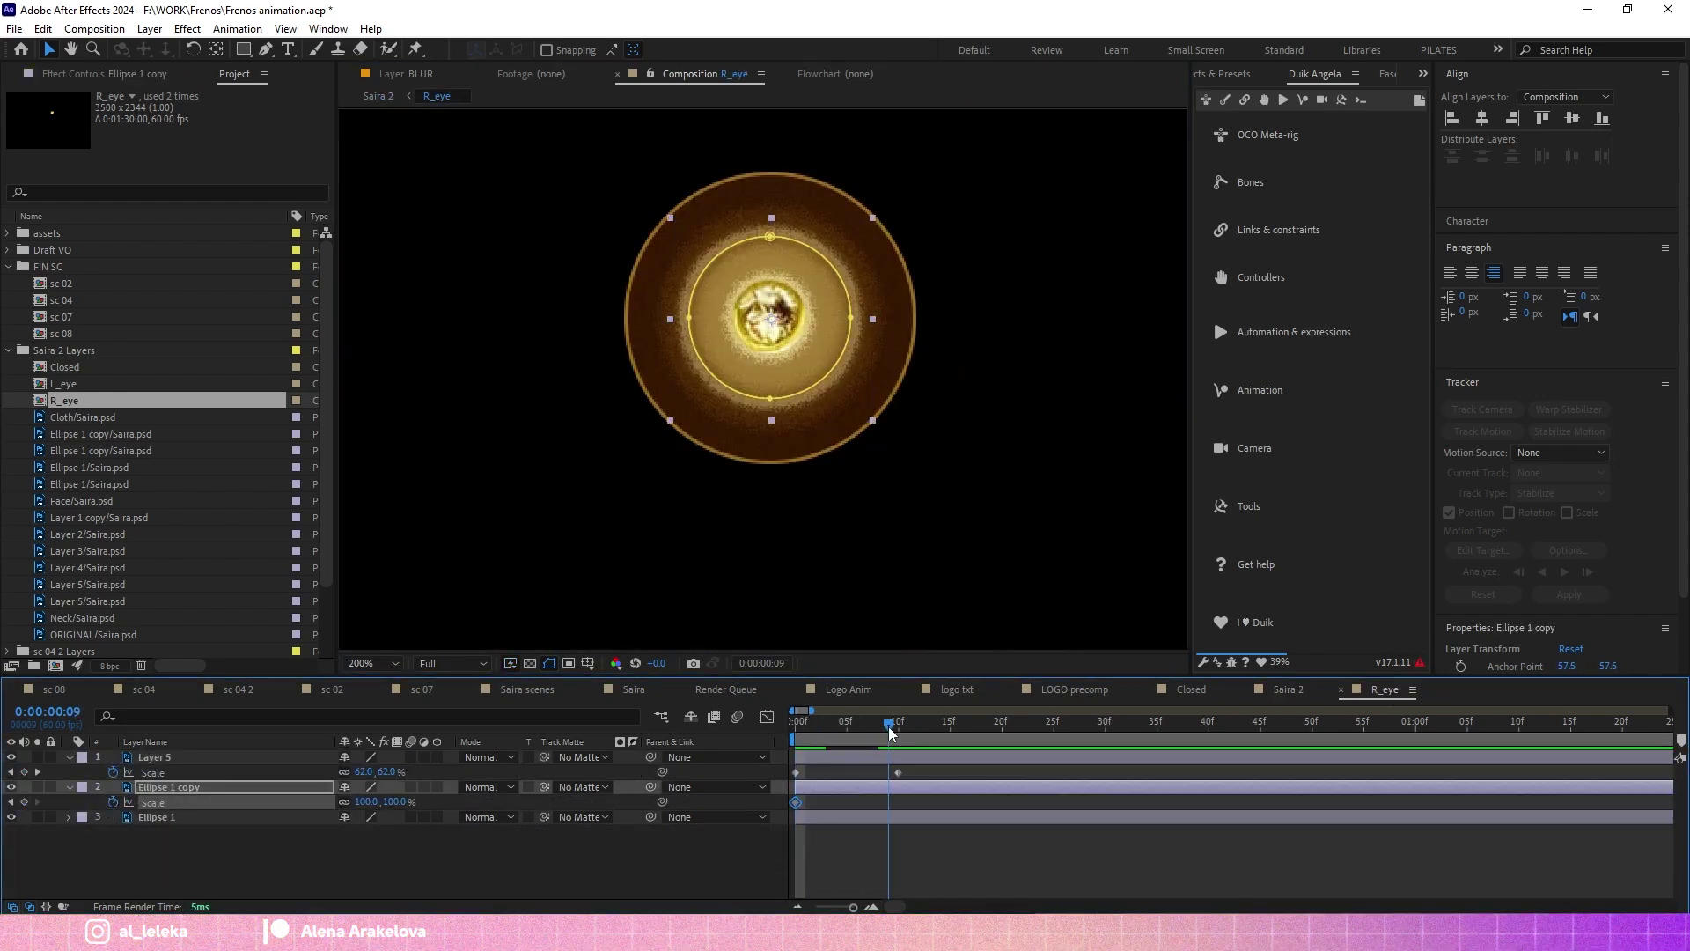
pyautogui.moveTo(366, 801); pyautogui.dragTo(599, 801)
pyautogui.press('Home')
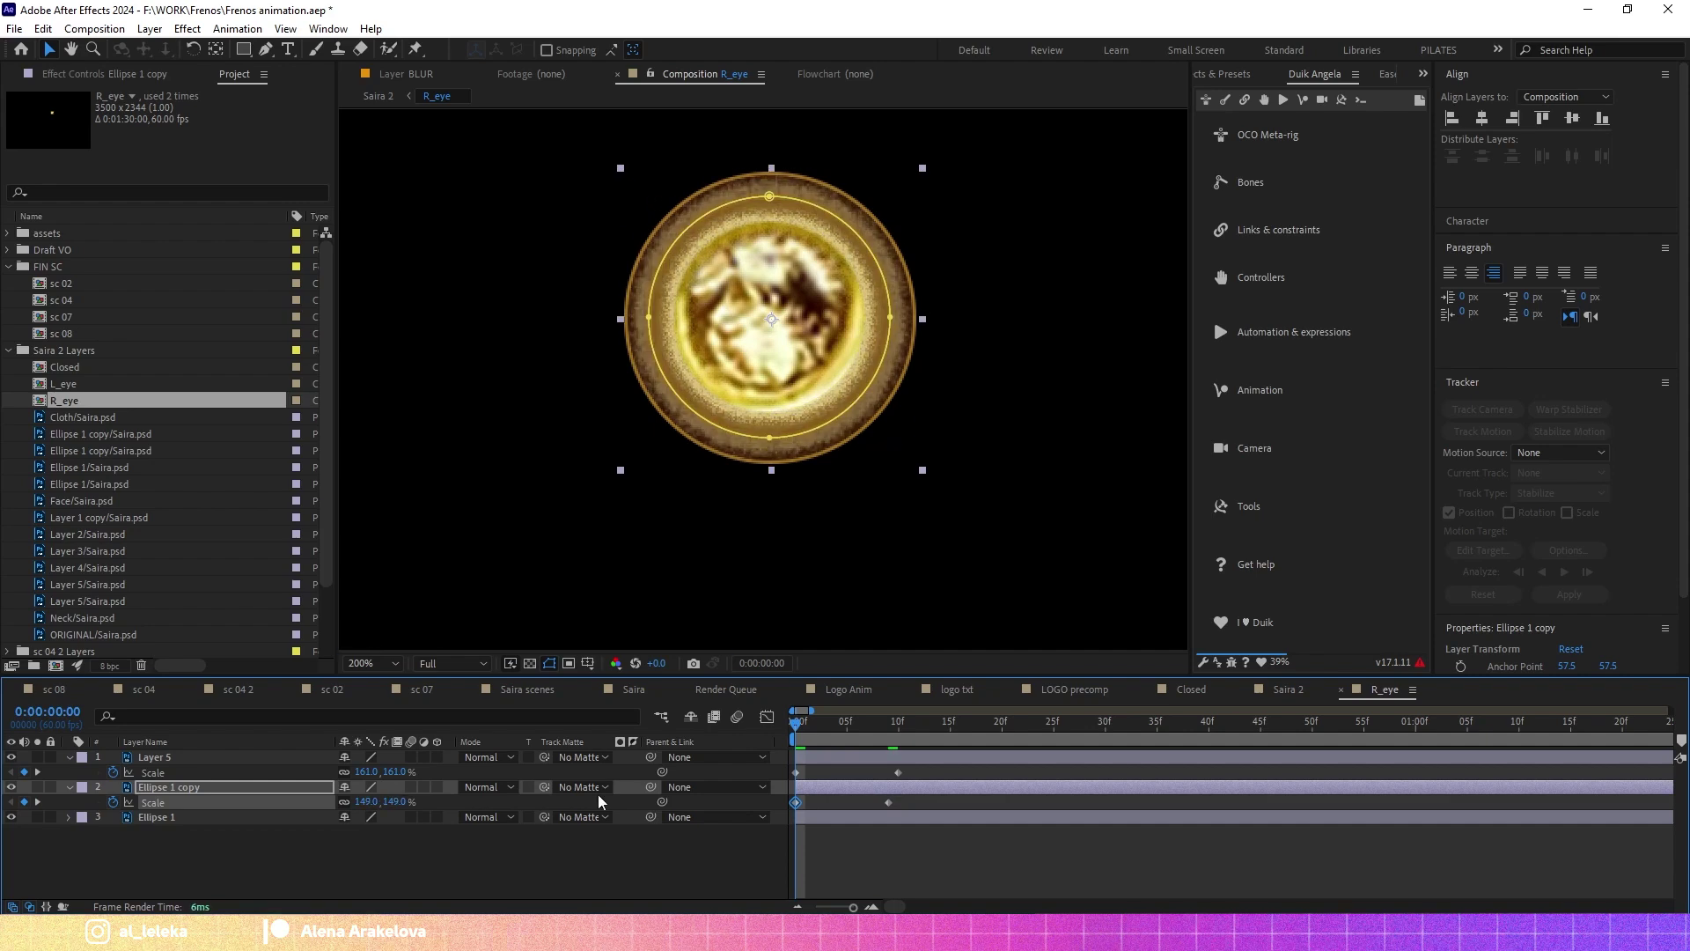
pyautogui.moveTo(366, 802); pyautogui.dragTo(351, 803)
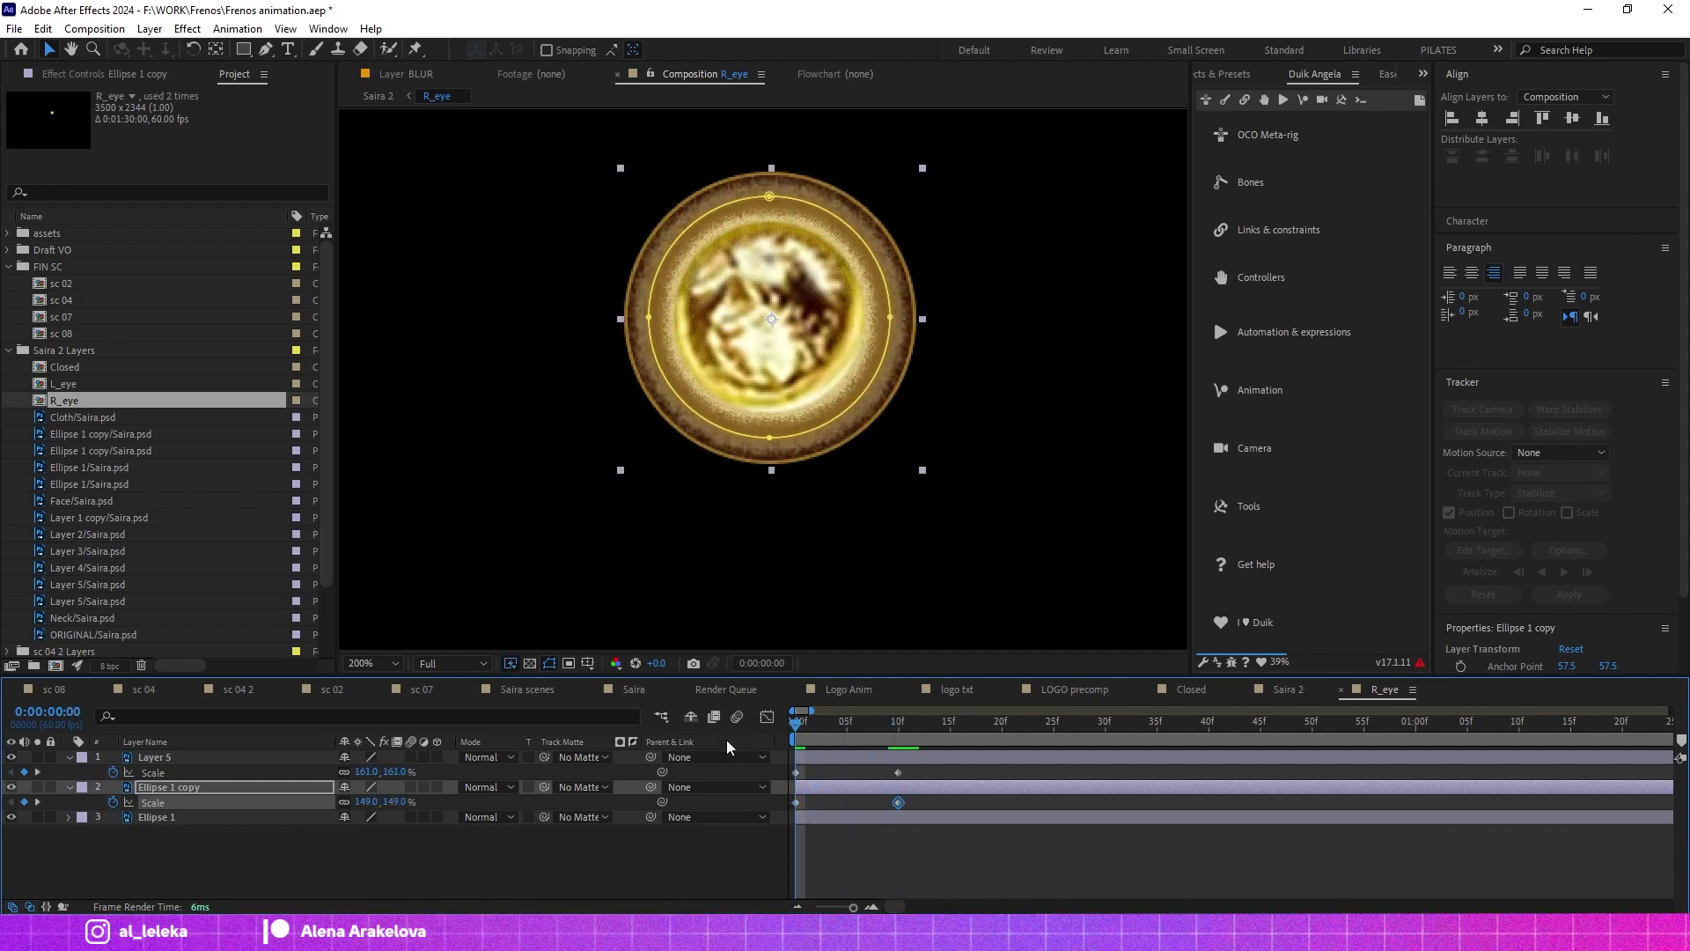
# Keyframe Layer 5's rotation over the first 10 frames so the pupil spins.
pyautogui.click(155, 757)
pyautogui.hotkey('shift', 'r')
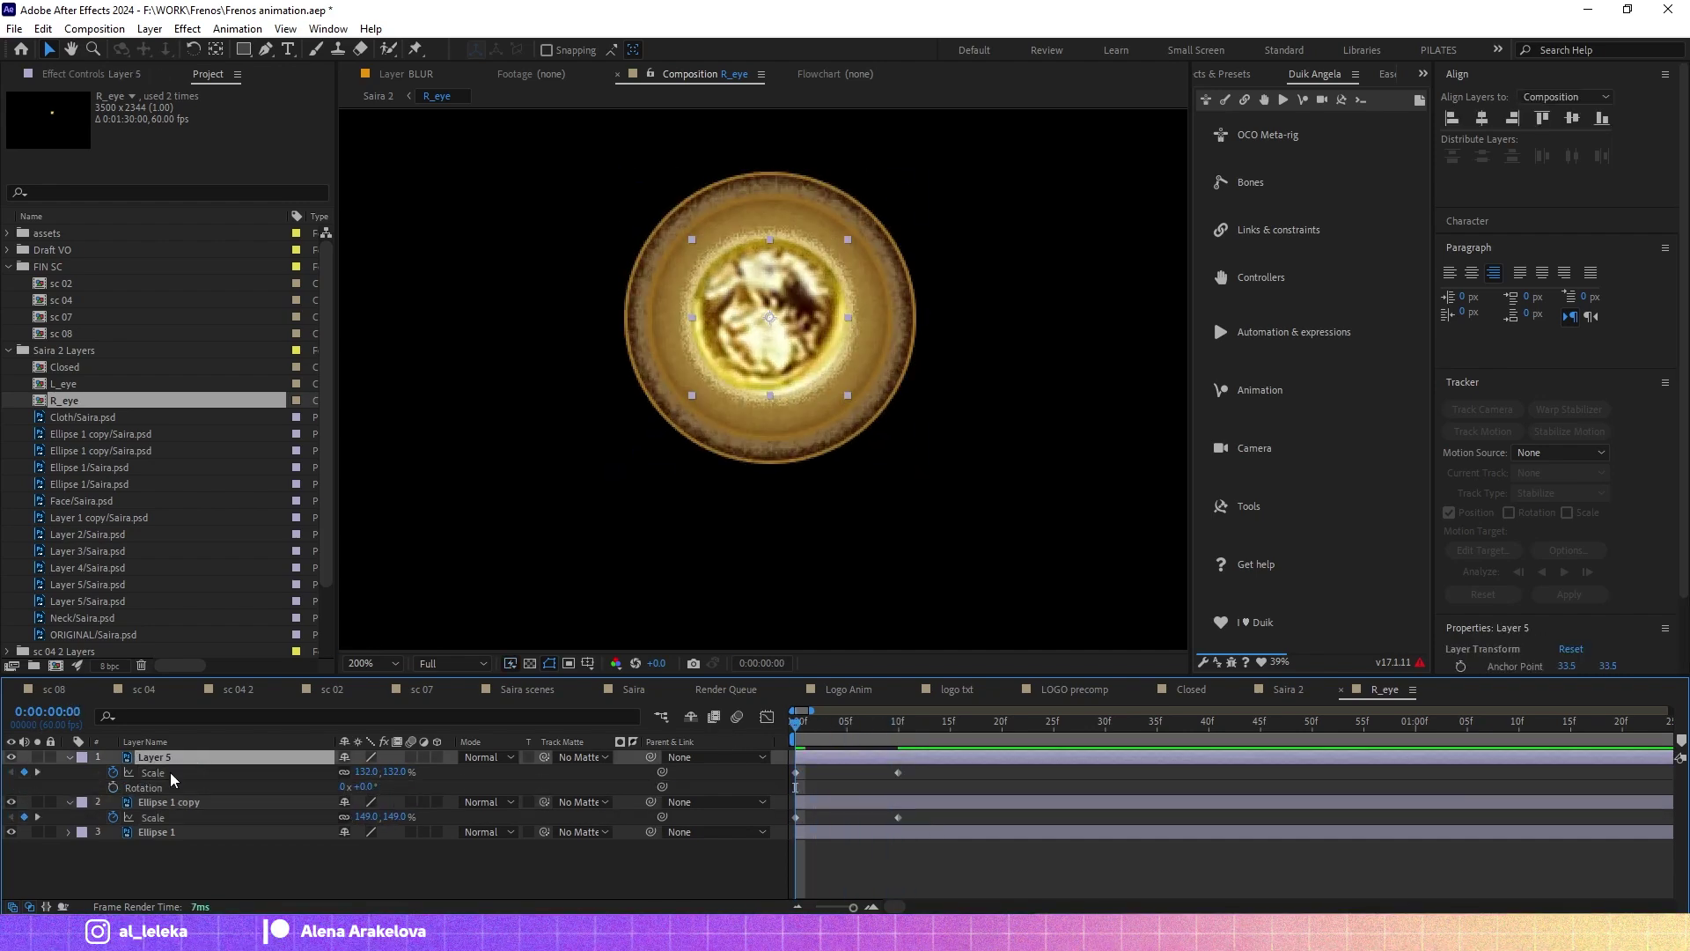
pyautogui.click(904, 724)
pyautogui.hotkey('alt', 'shift', 'r')
pyautogui.moveTo(904, 724); pyautogui.dragTo(797, 723)
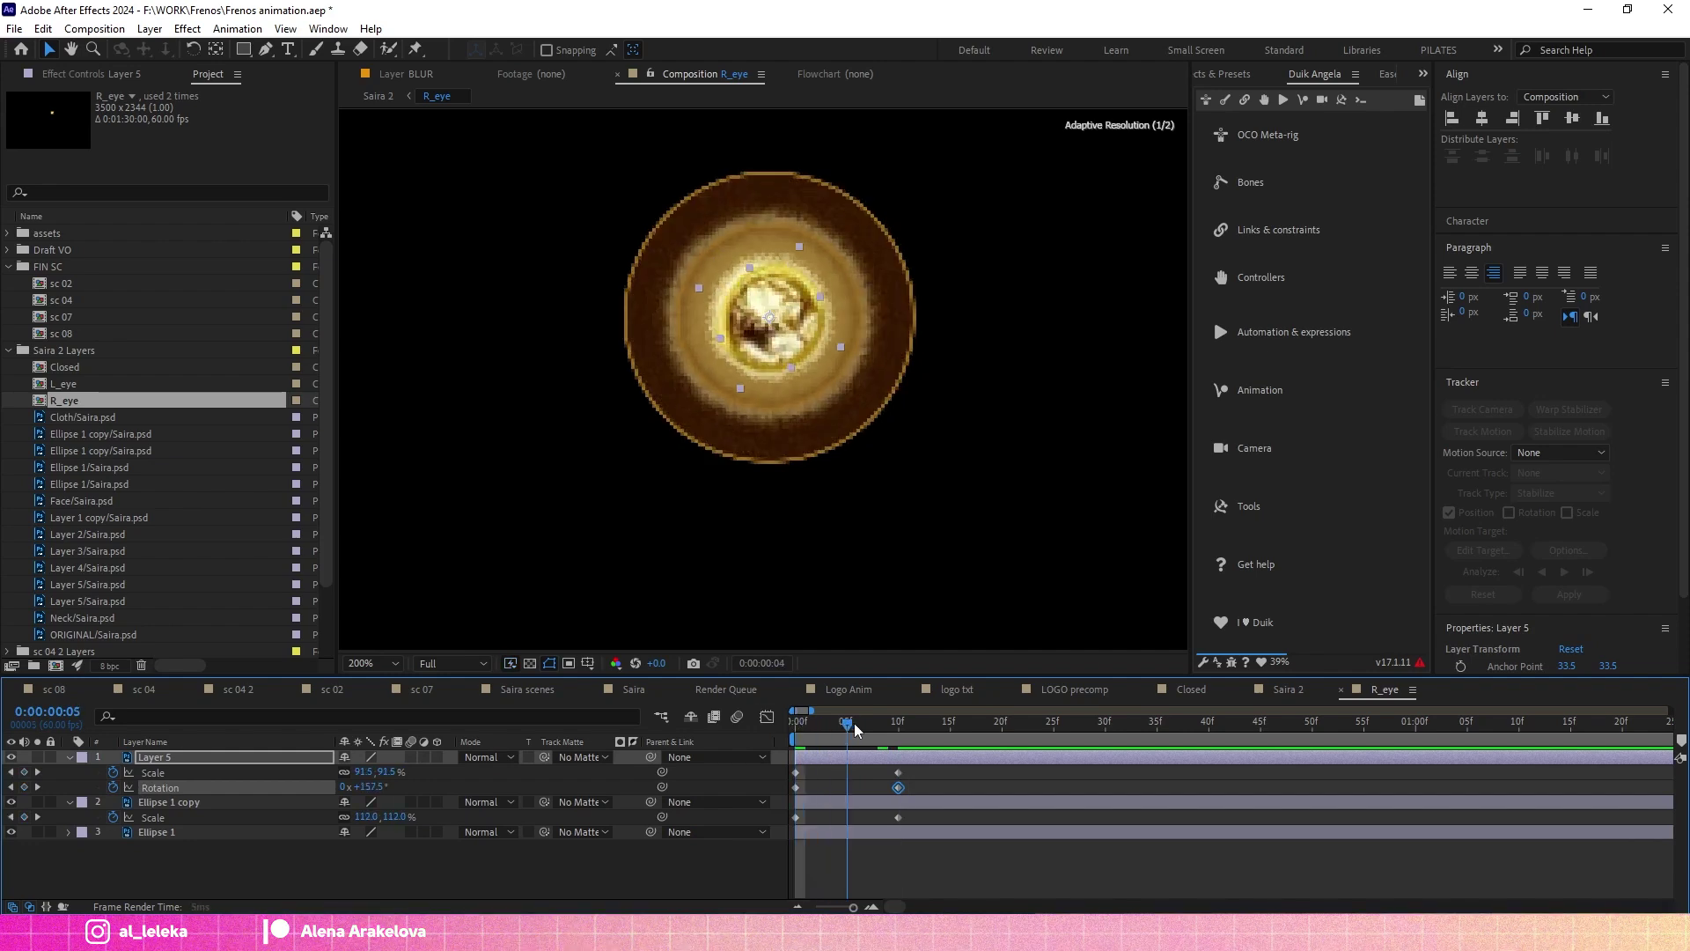
pyautogui.moveTo(898, 787); pyautogui.dragTo(796, 787)
pyautogui.click(911, 724)
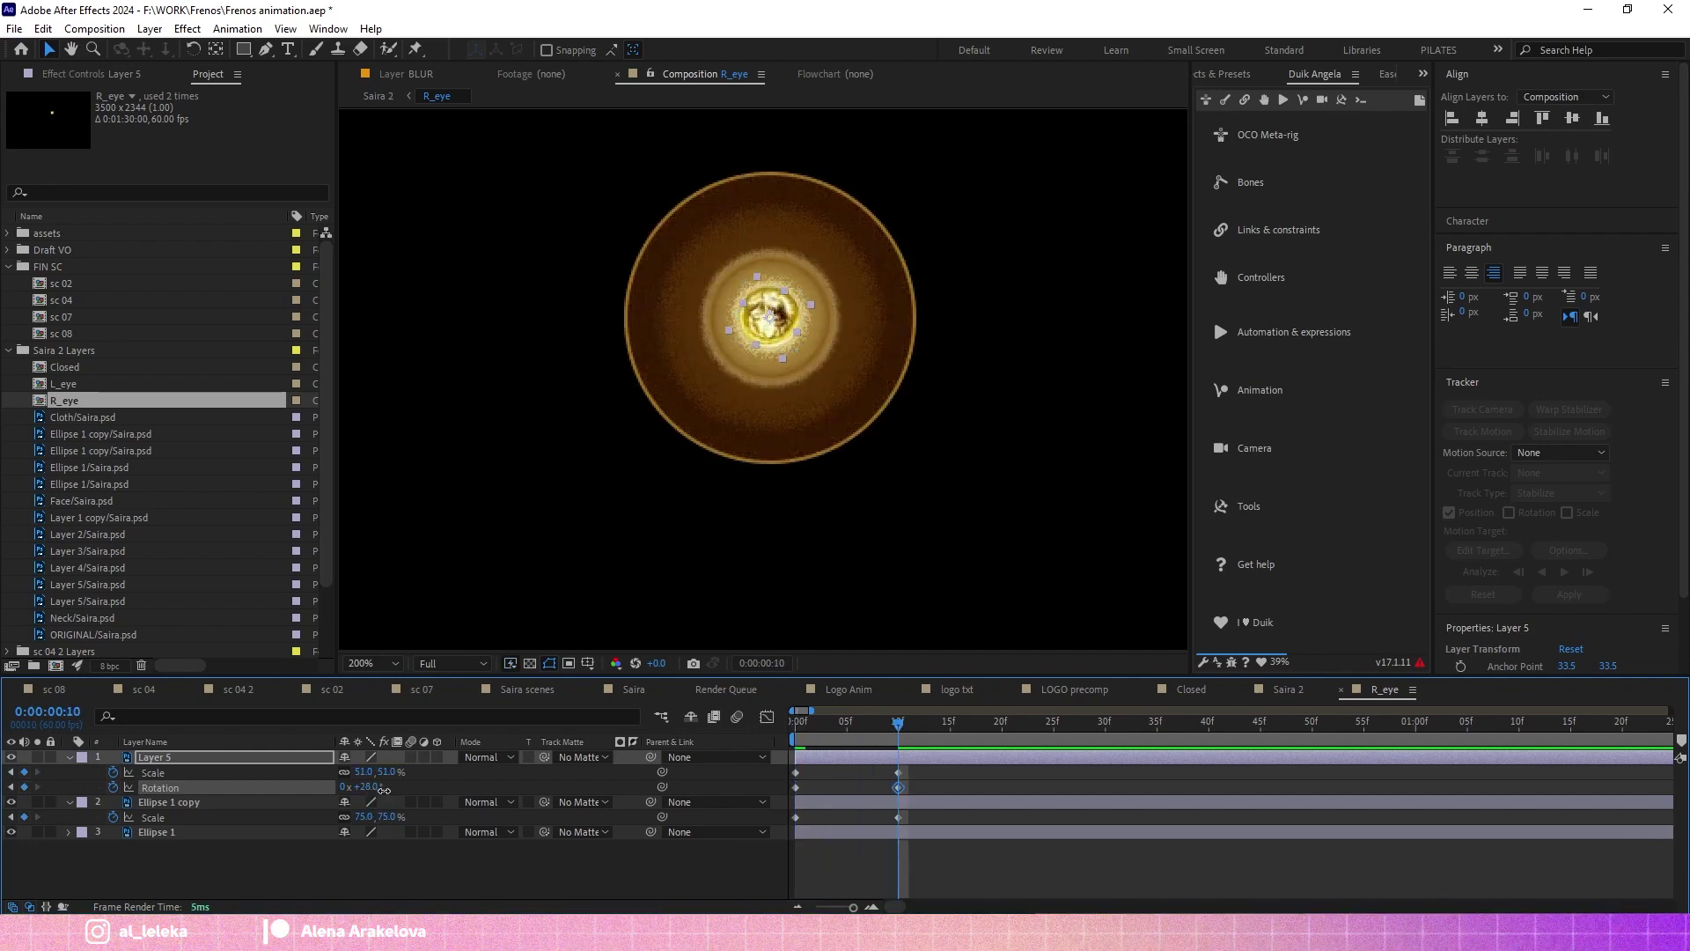
# Enable Time Remapping on the R_eye layer in Saira 2, keyed up to frame 10.
pyautogui.click(1270, 696)
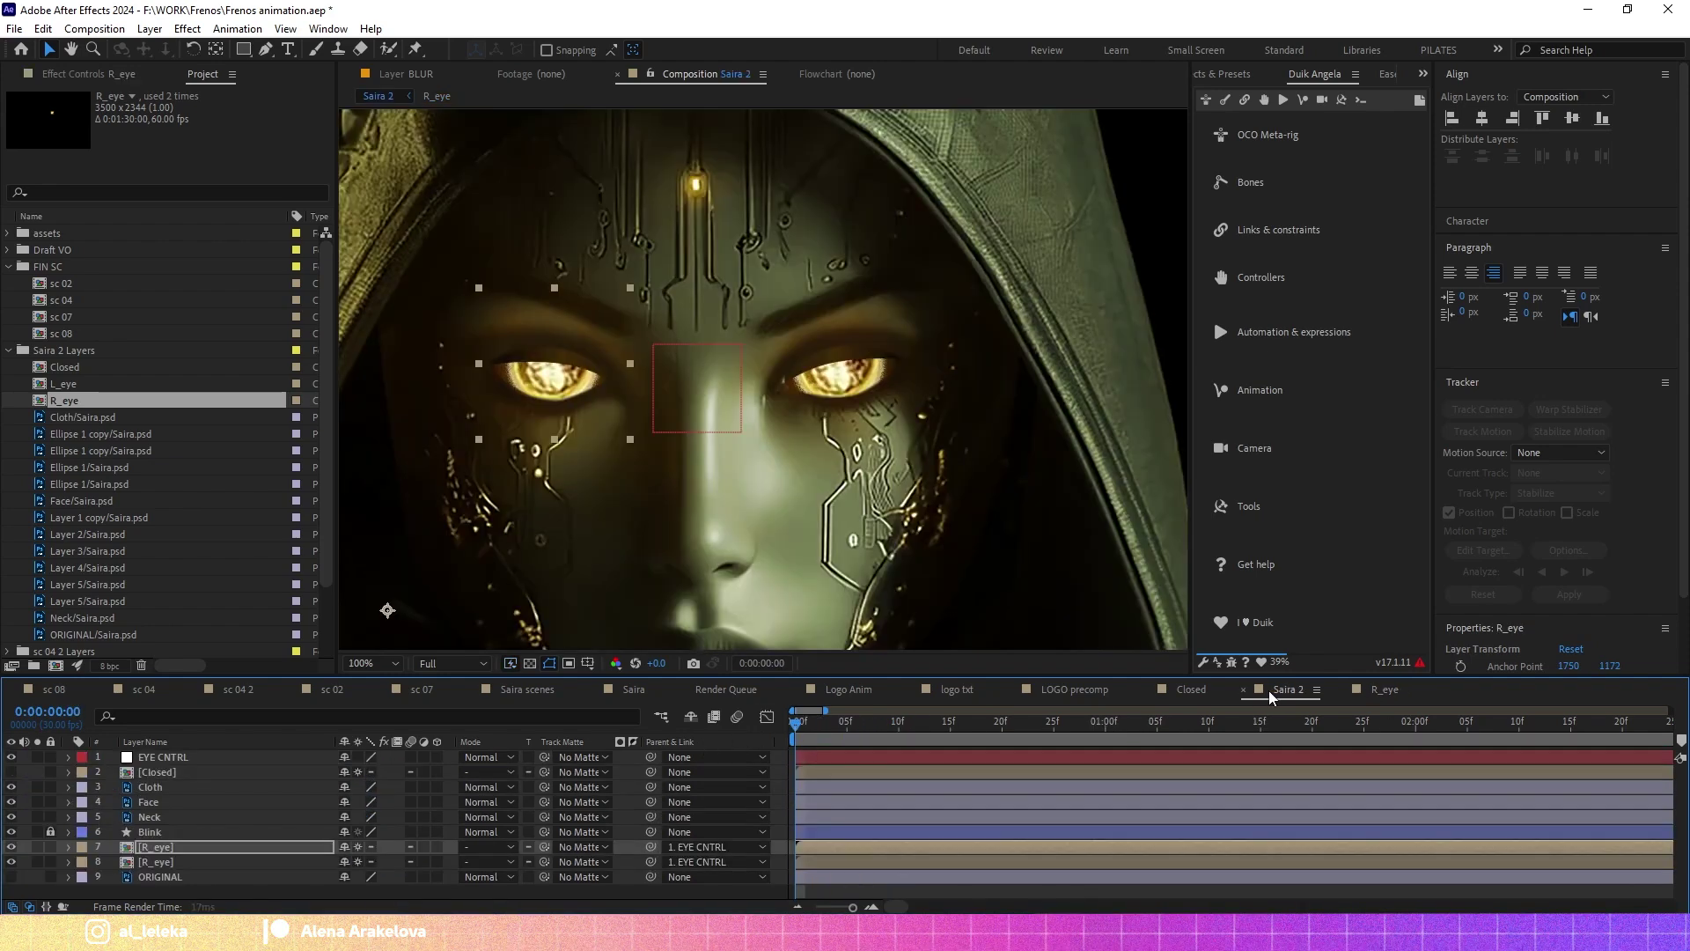
pyautogui.rightClick(147, 851)
pyautogui.moveTo(265, 415)
pyautogui.click(414, 416)
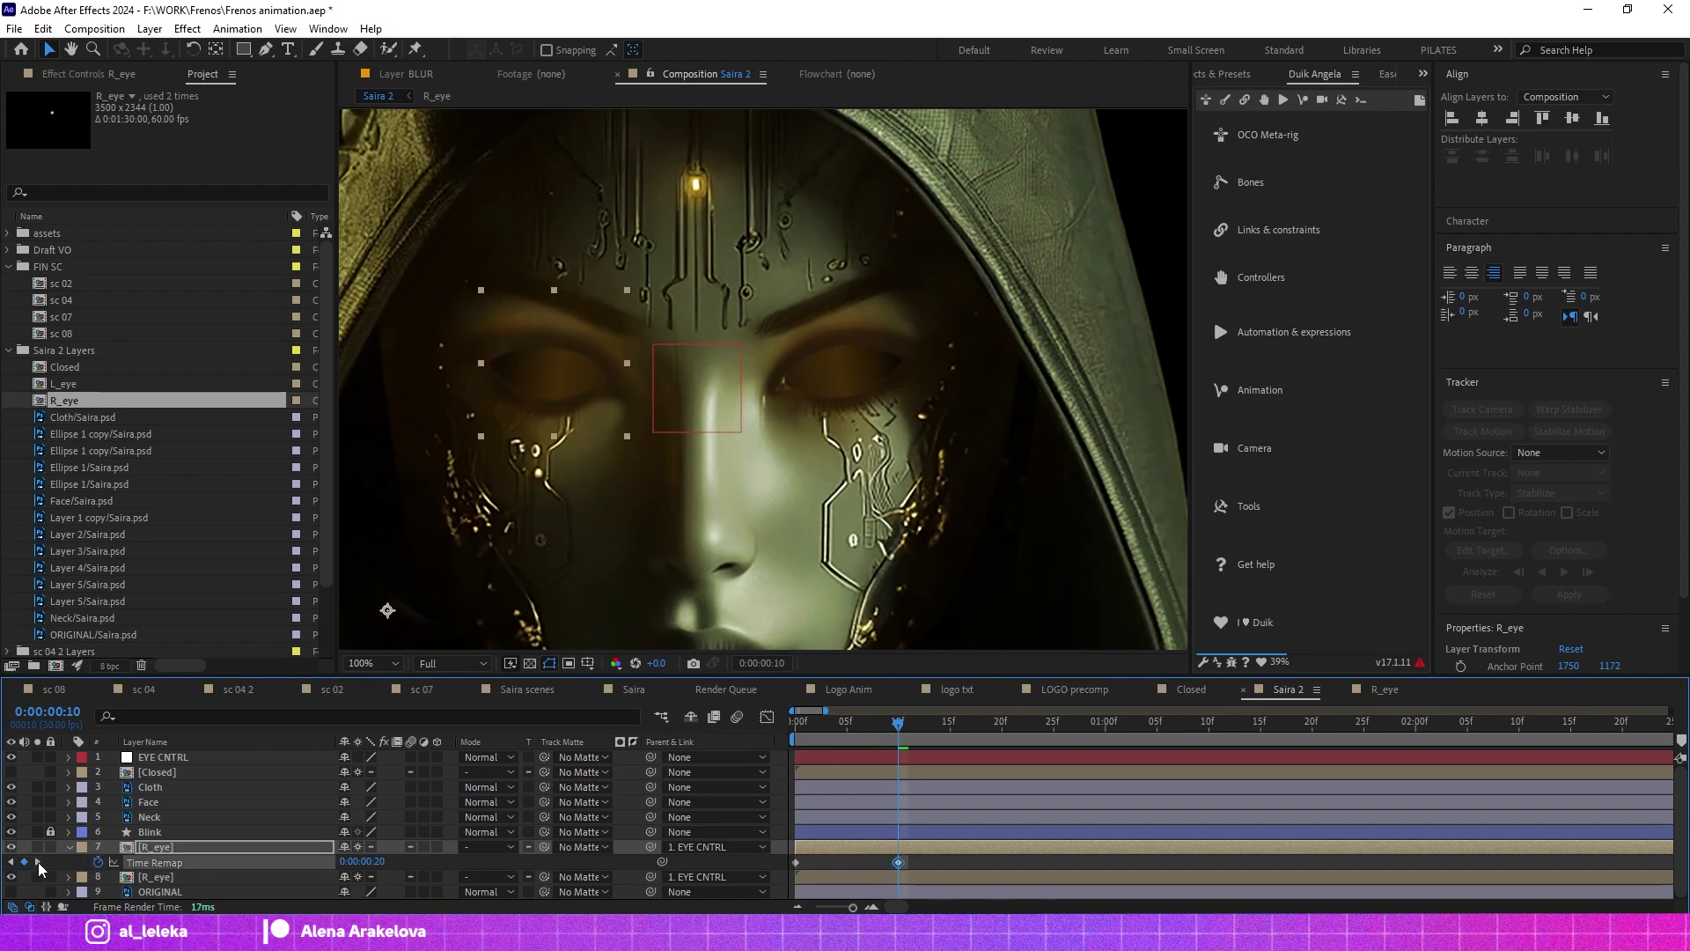
pyautogui.press('End')
pyautogui.click(10, 862)
pyautogui.scroll(-4, 733, 426)
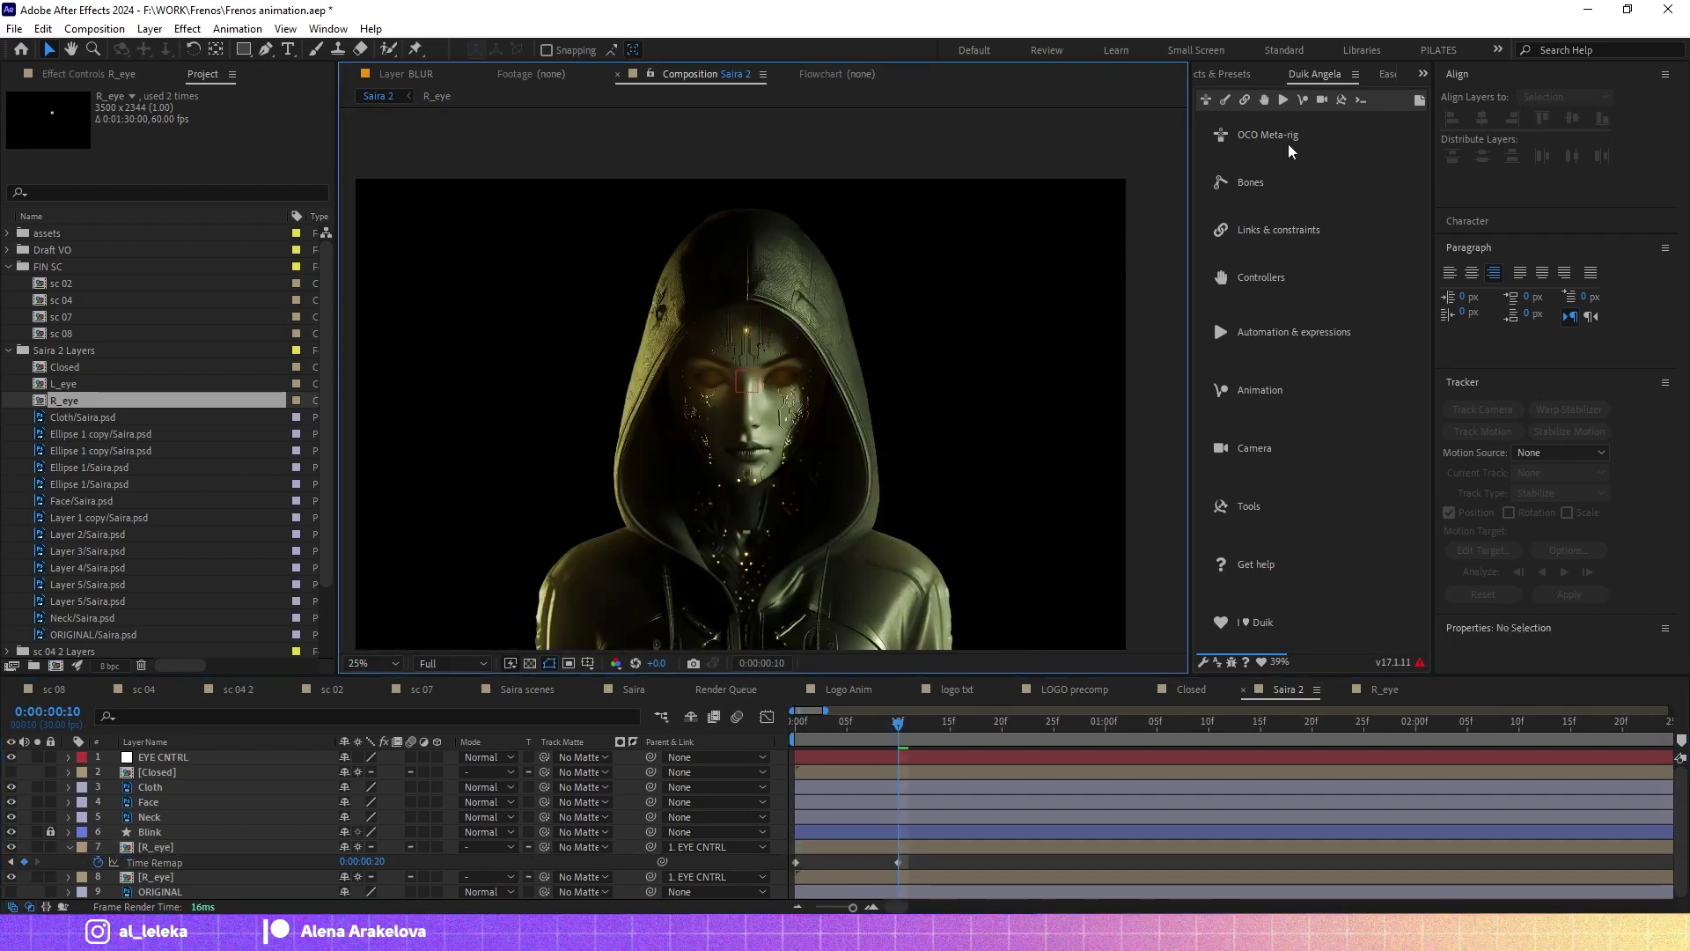
# Create a Duik slider named EYE PUPIL and connect it to the eye's Time Remap.
pyautogui.click(1244, 100)
pyautogui.click(1259, 271)
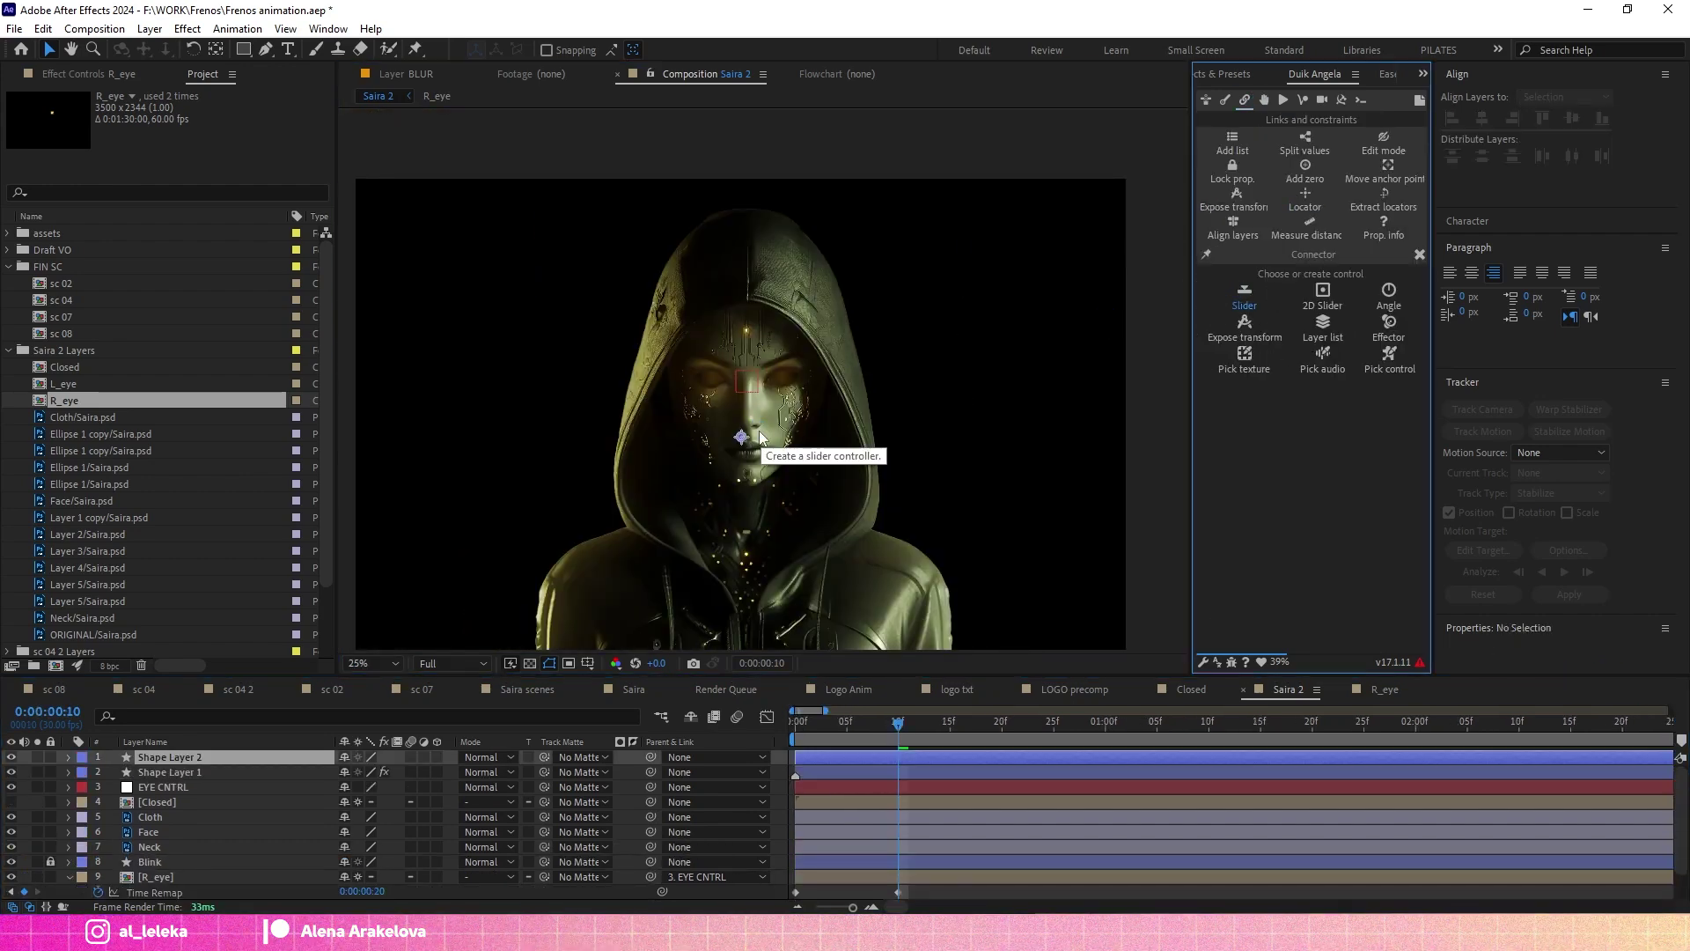
pyautogui.scroll(2, 764, 443)
pyautogui.click(798, 347)
pyautogui.click(182, 756)
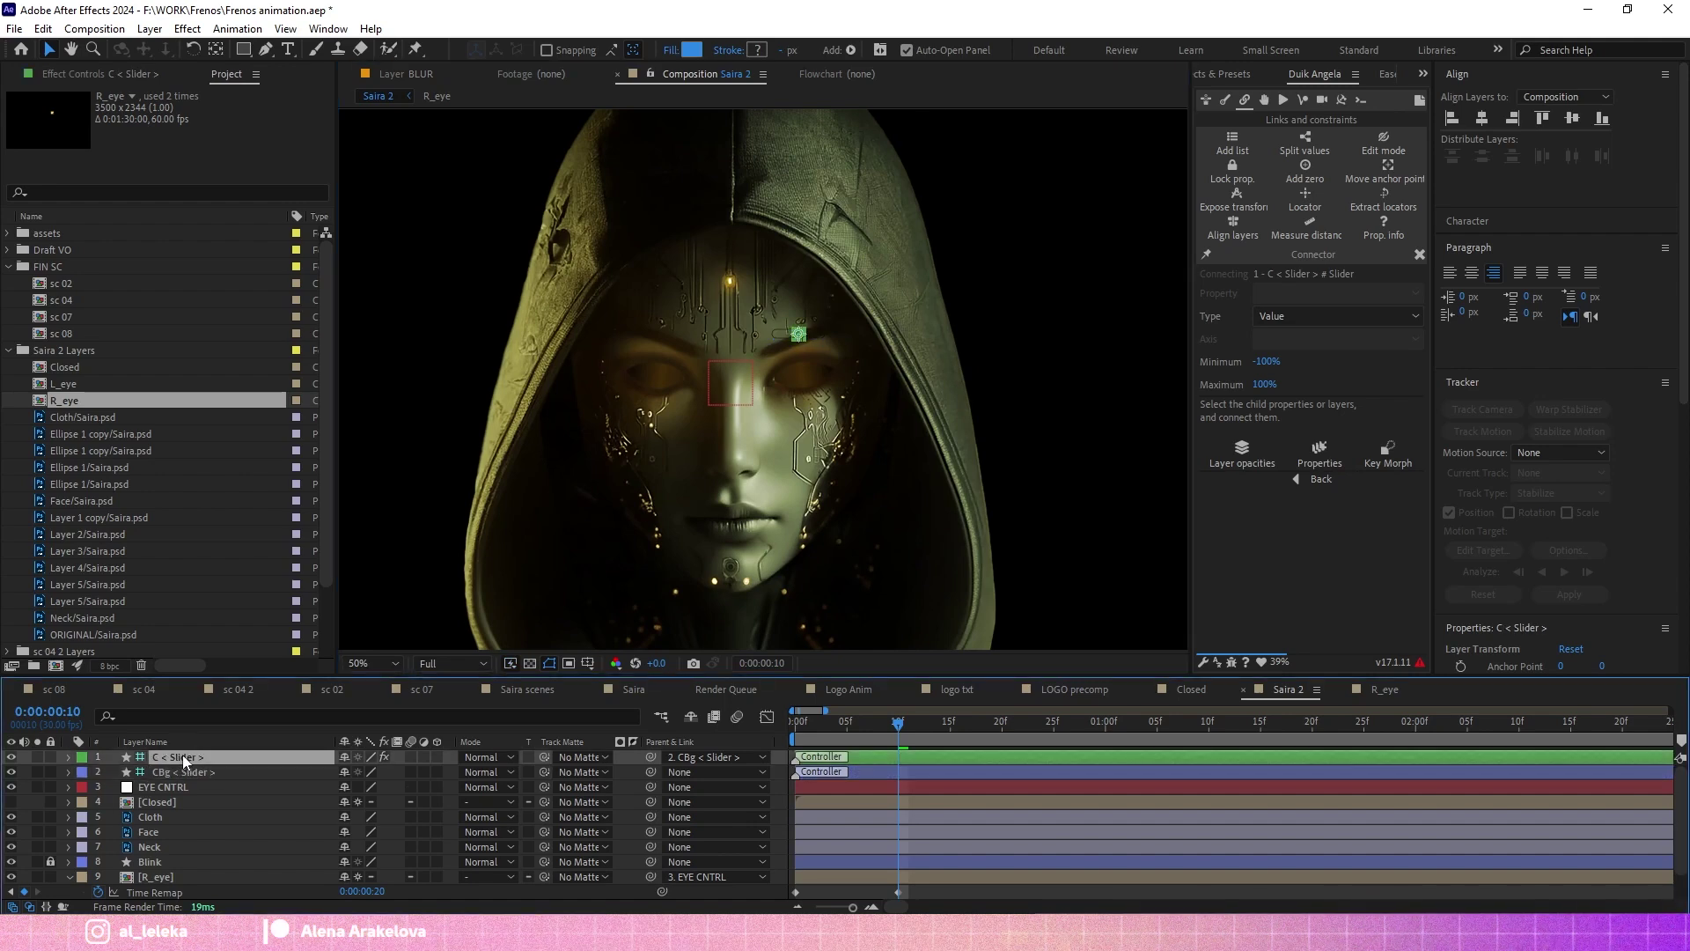
pyautogui.press('Return')
pyautogui.write('EYE PUPIL')
pyautogui.click(154, 891)
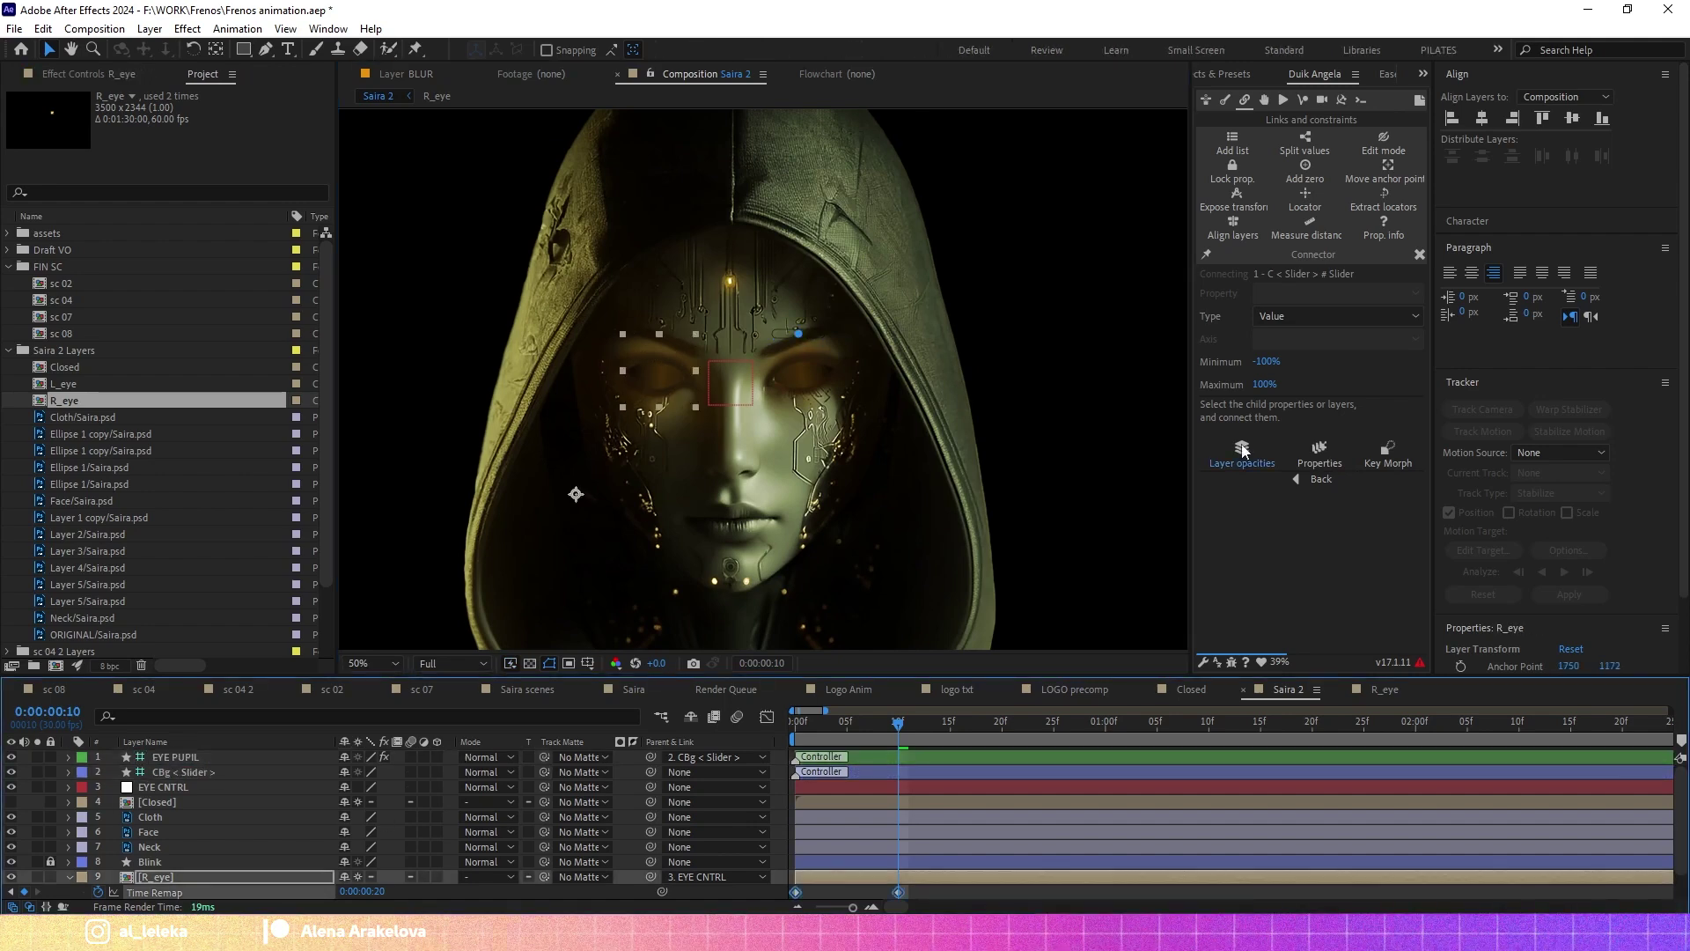
pyautogui.click(1320, 455)
# Colour the EYE PUPIL handle and slider bar yellow, then test the slider.
pyautogui.click(176, 757)
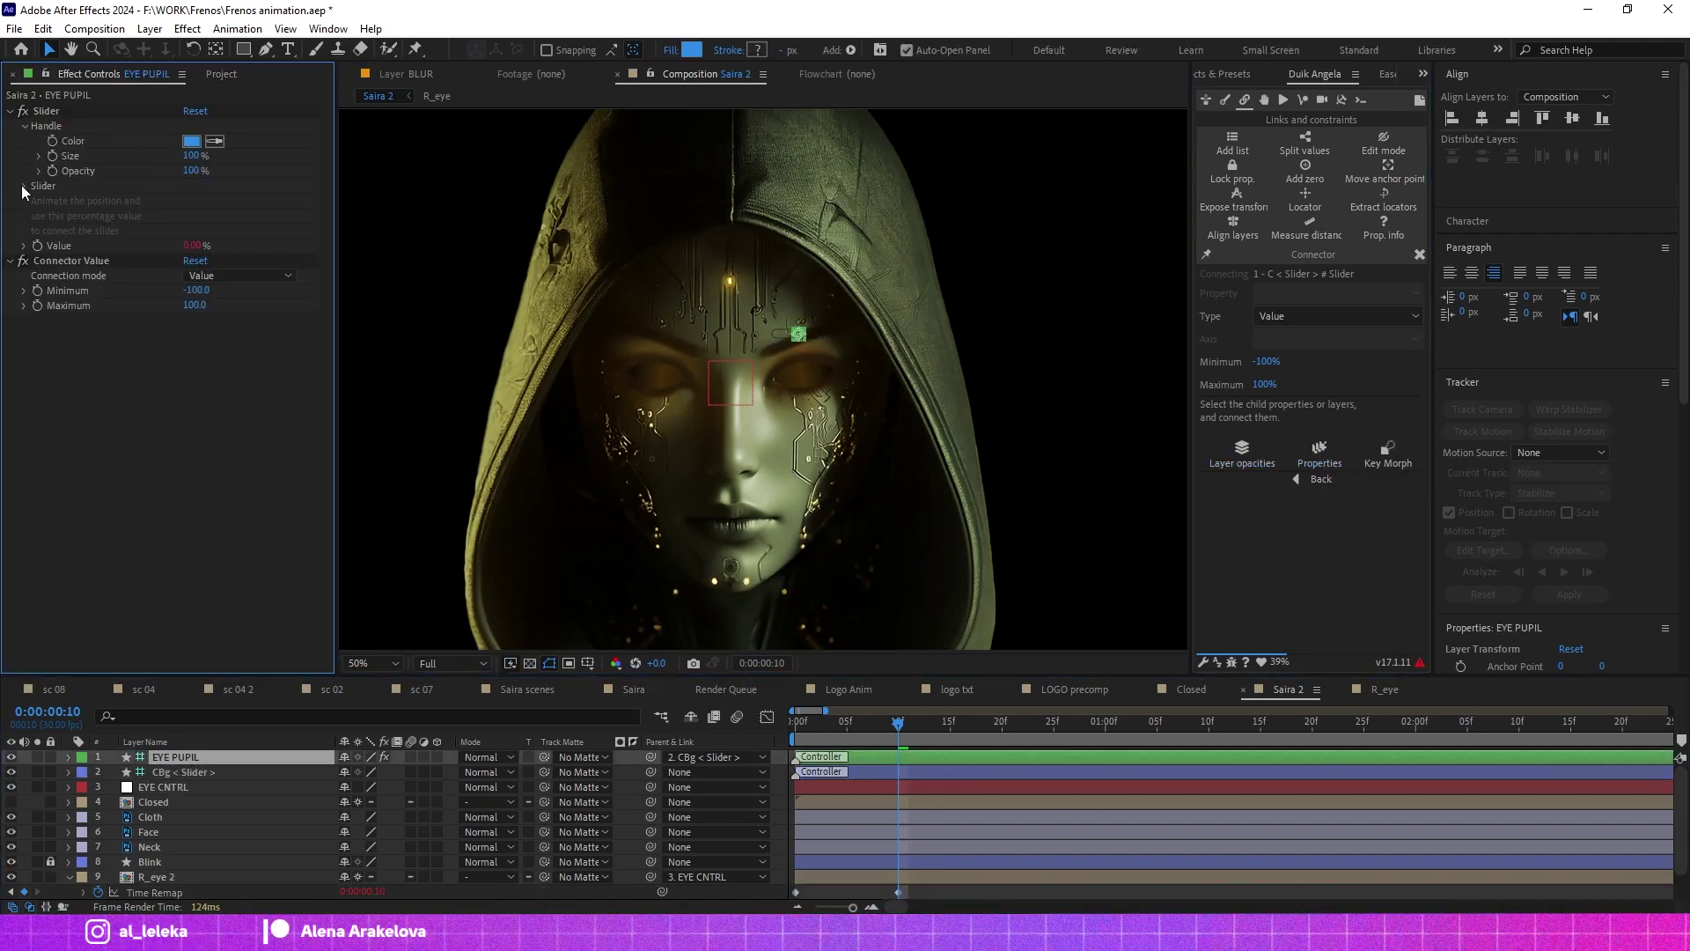
pyautogui.click(24, 186)
pyautogui.click(191, 141)
pyautogui.moveTo(792, 656); pyautogui.dragTo(792, 756)
pyautogui.click(932, 563)
pyautogui.click(191, 141)
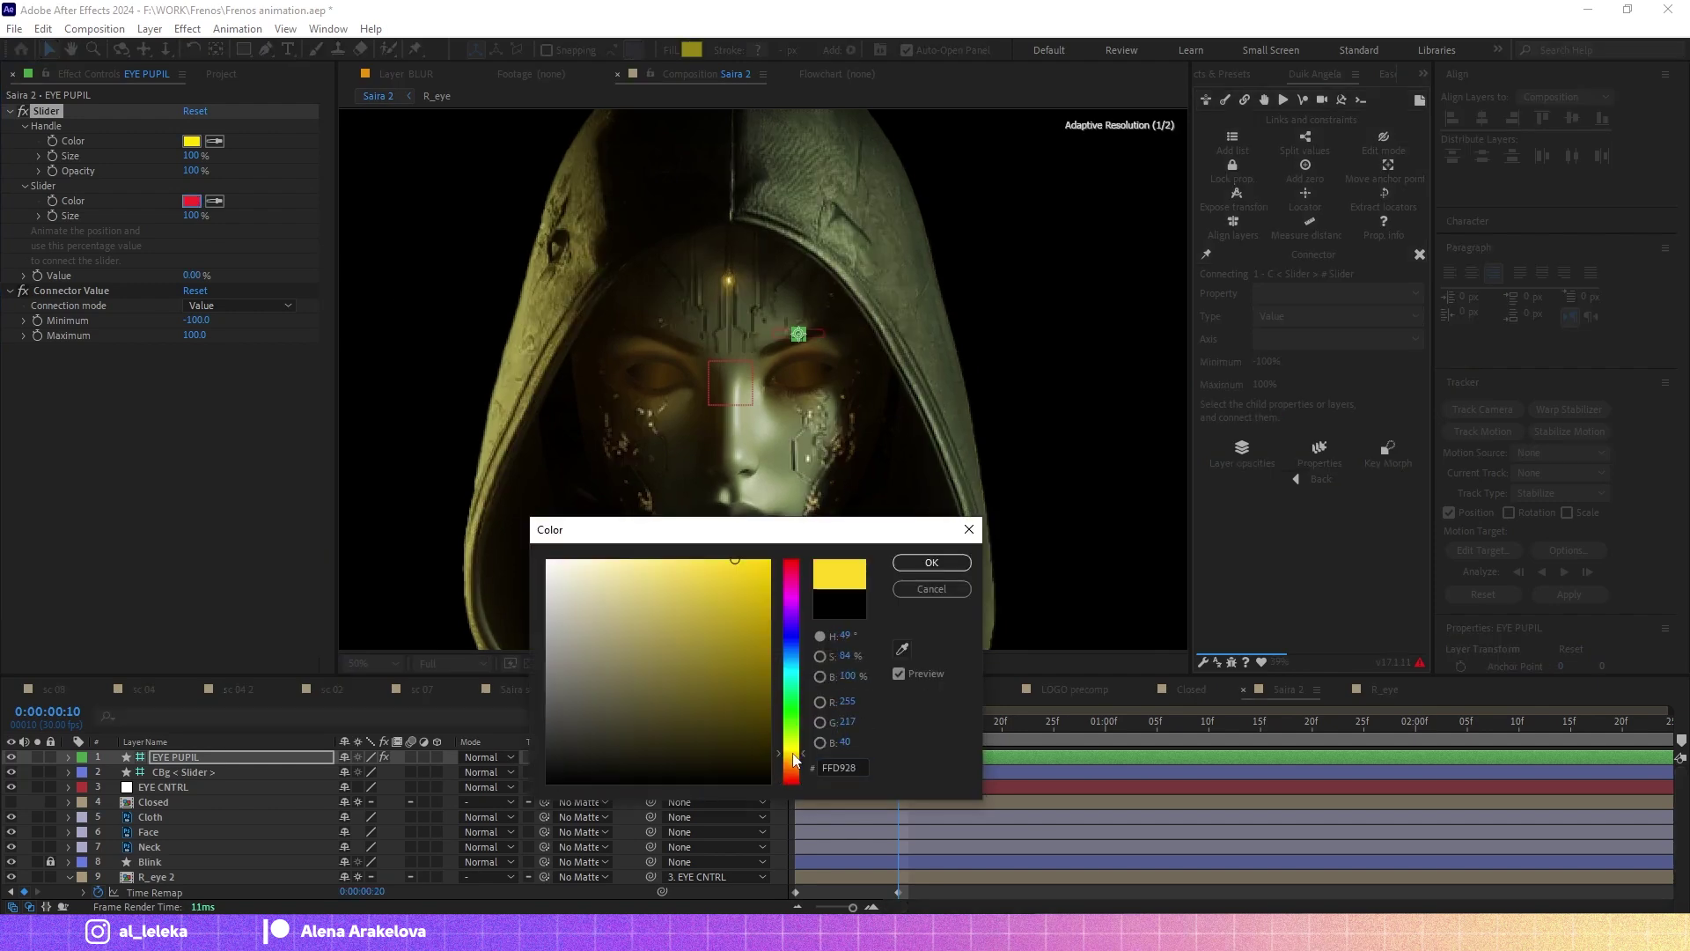
pyautogui.click(931, 562)
pyautogui.scroll(2, 826, 326)
pyautogui.scroll(2, 793, 359)
pyautogui.moveTo(752, 339); pyautogui.dragTo(698, 339)
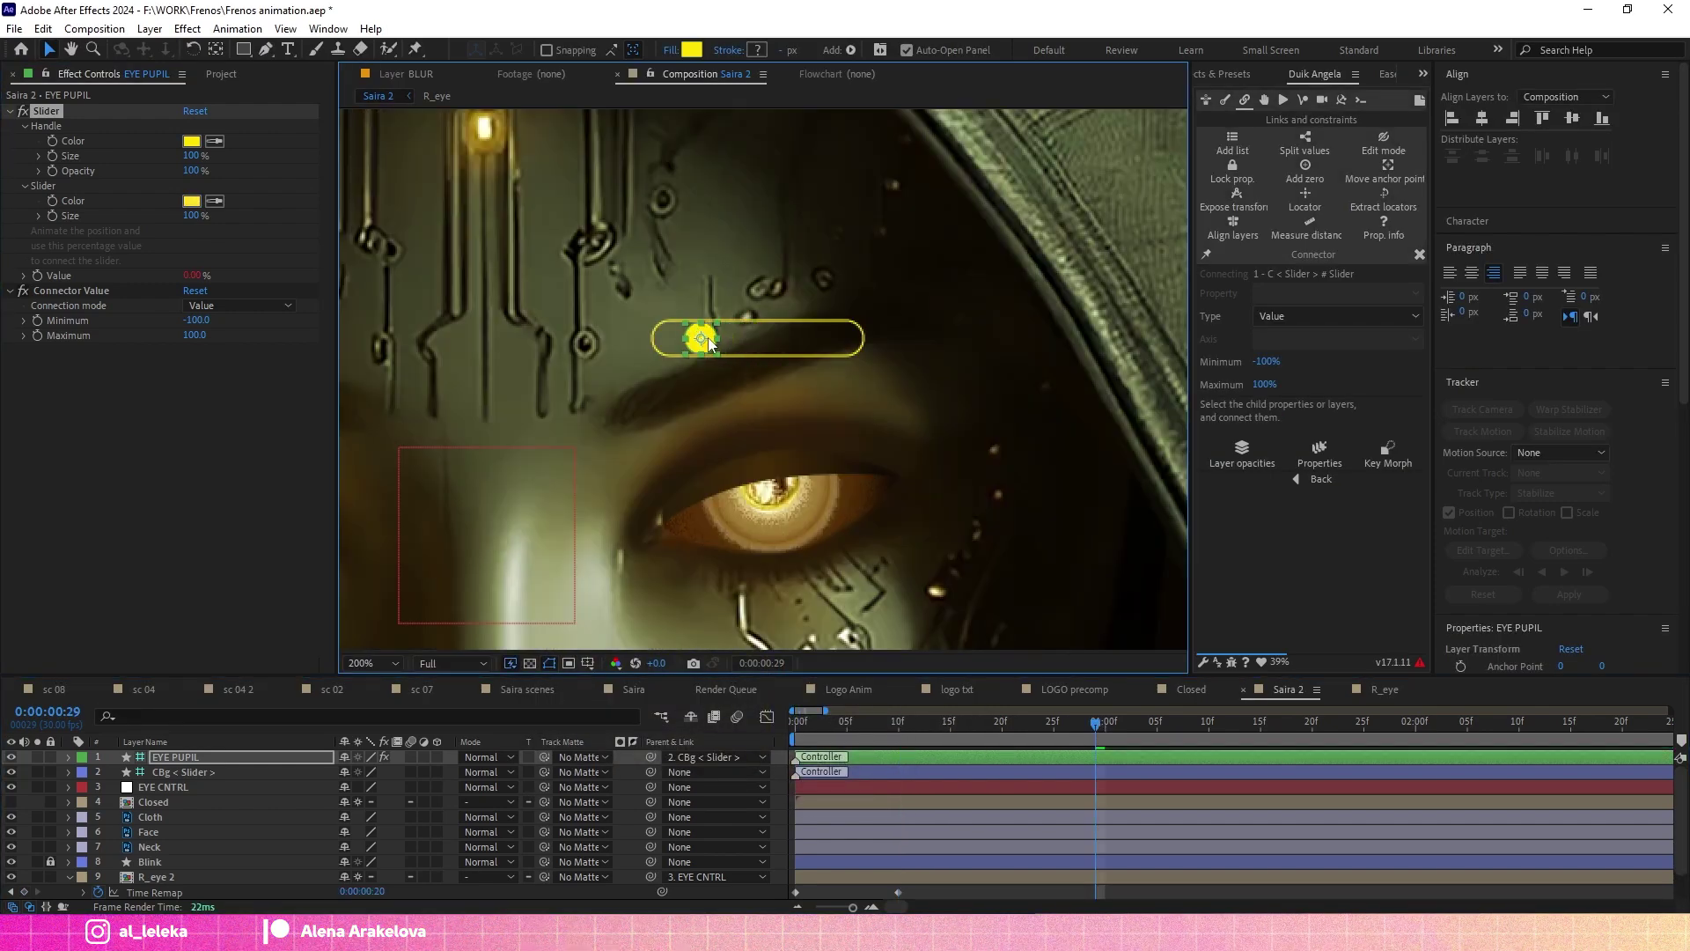
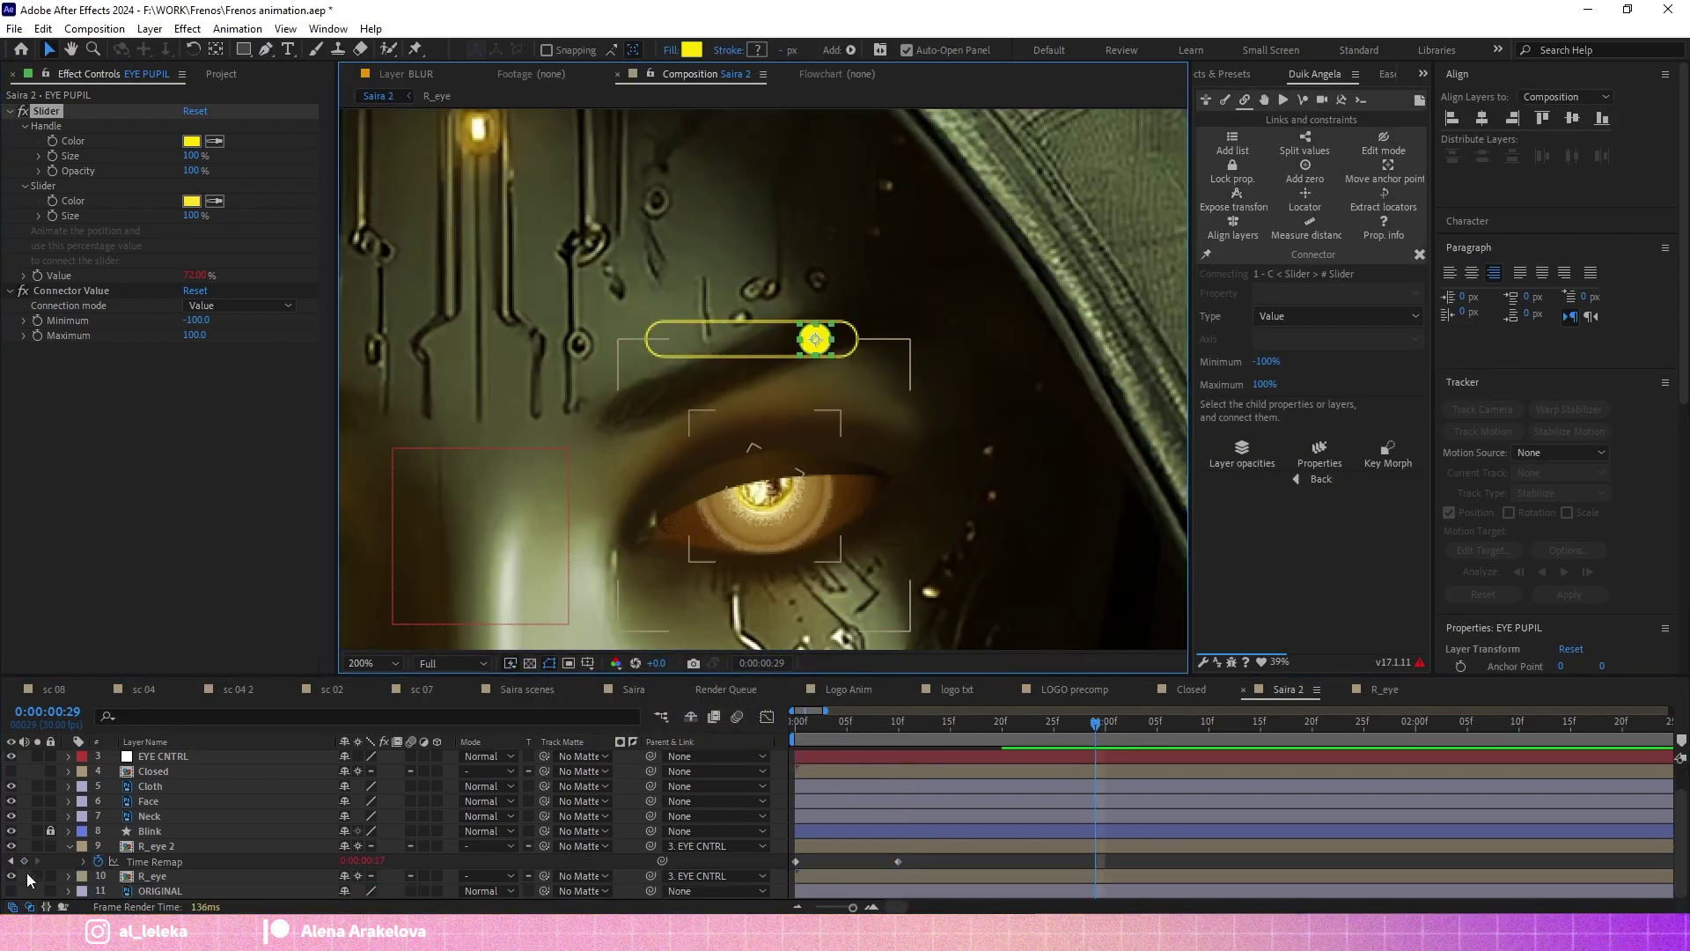
# Slide the eye pupil slider control toward its left end at the start of the timeline.
pyautogui.click(812, 456)
pyautogui.moveTo(673, 464); pyautogui.dragTo(968, 402)
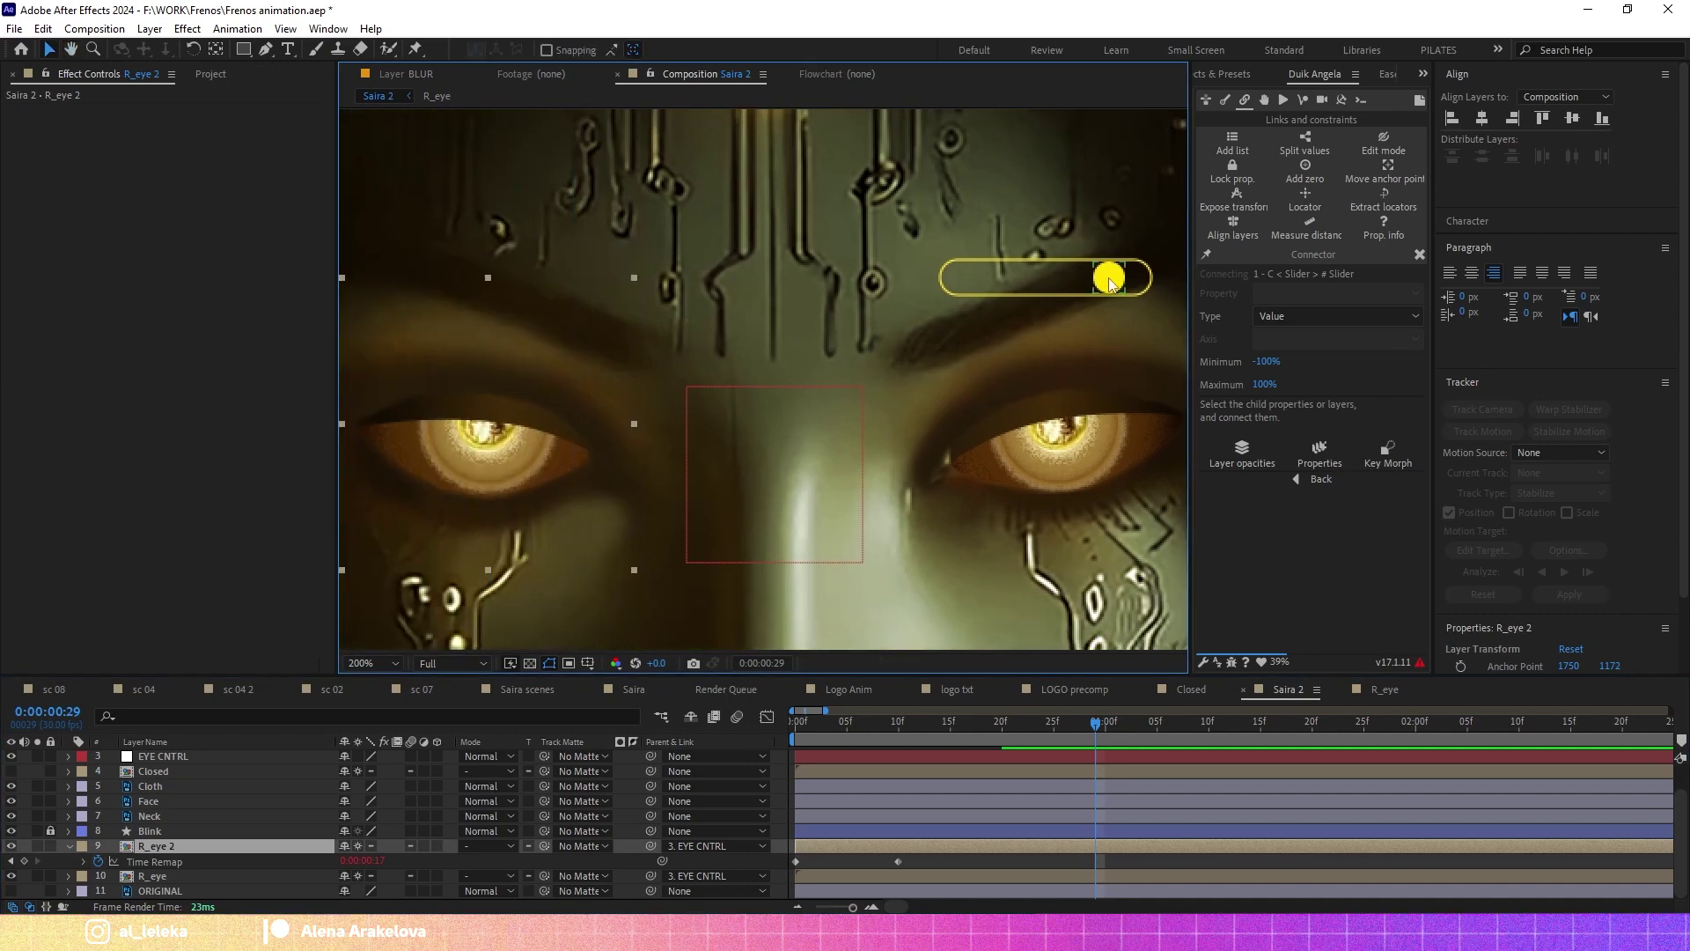
pyautogui.click(1036, 278)
pyautogui.click(69, 876)
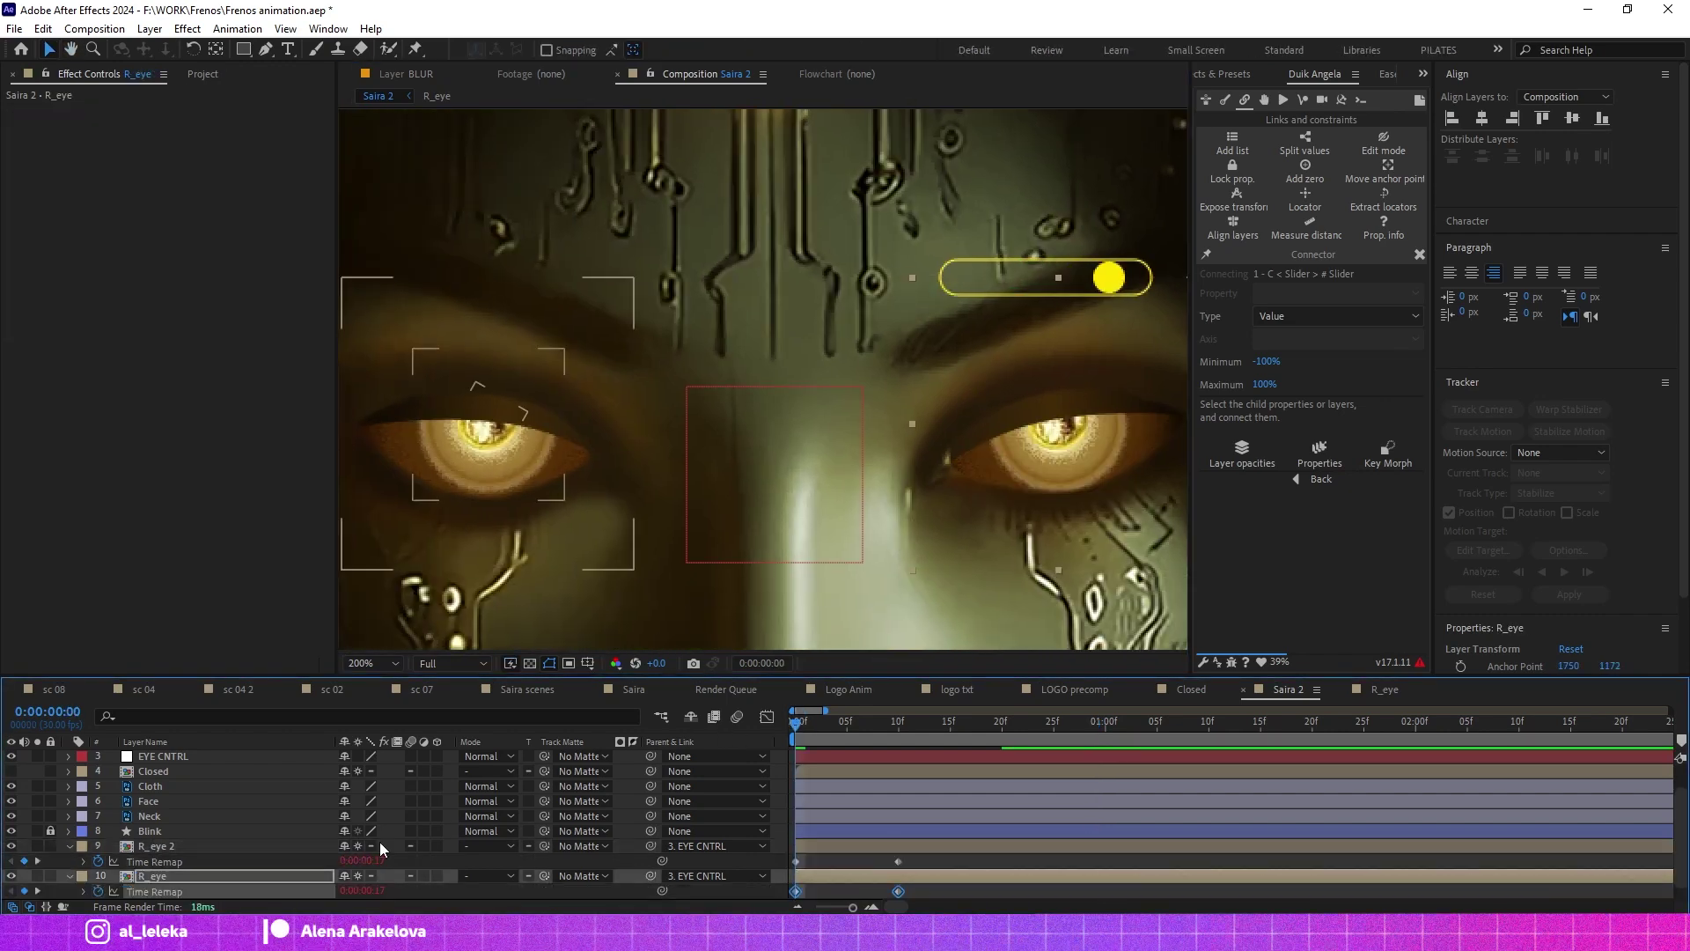
pyautogui.press('Home')
pyautogui.moveTo(1109, 279); pyautogui.dragTo(971, 280)
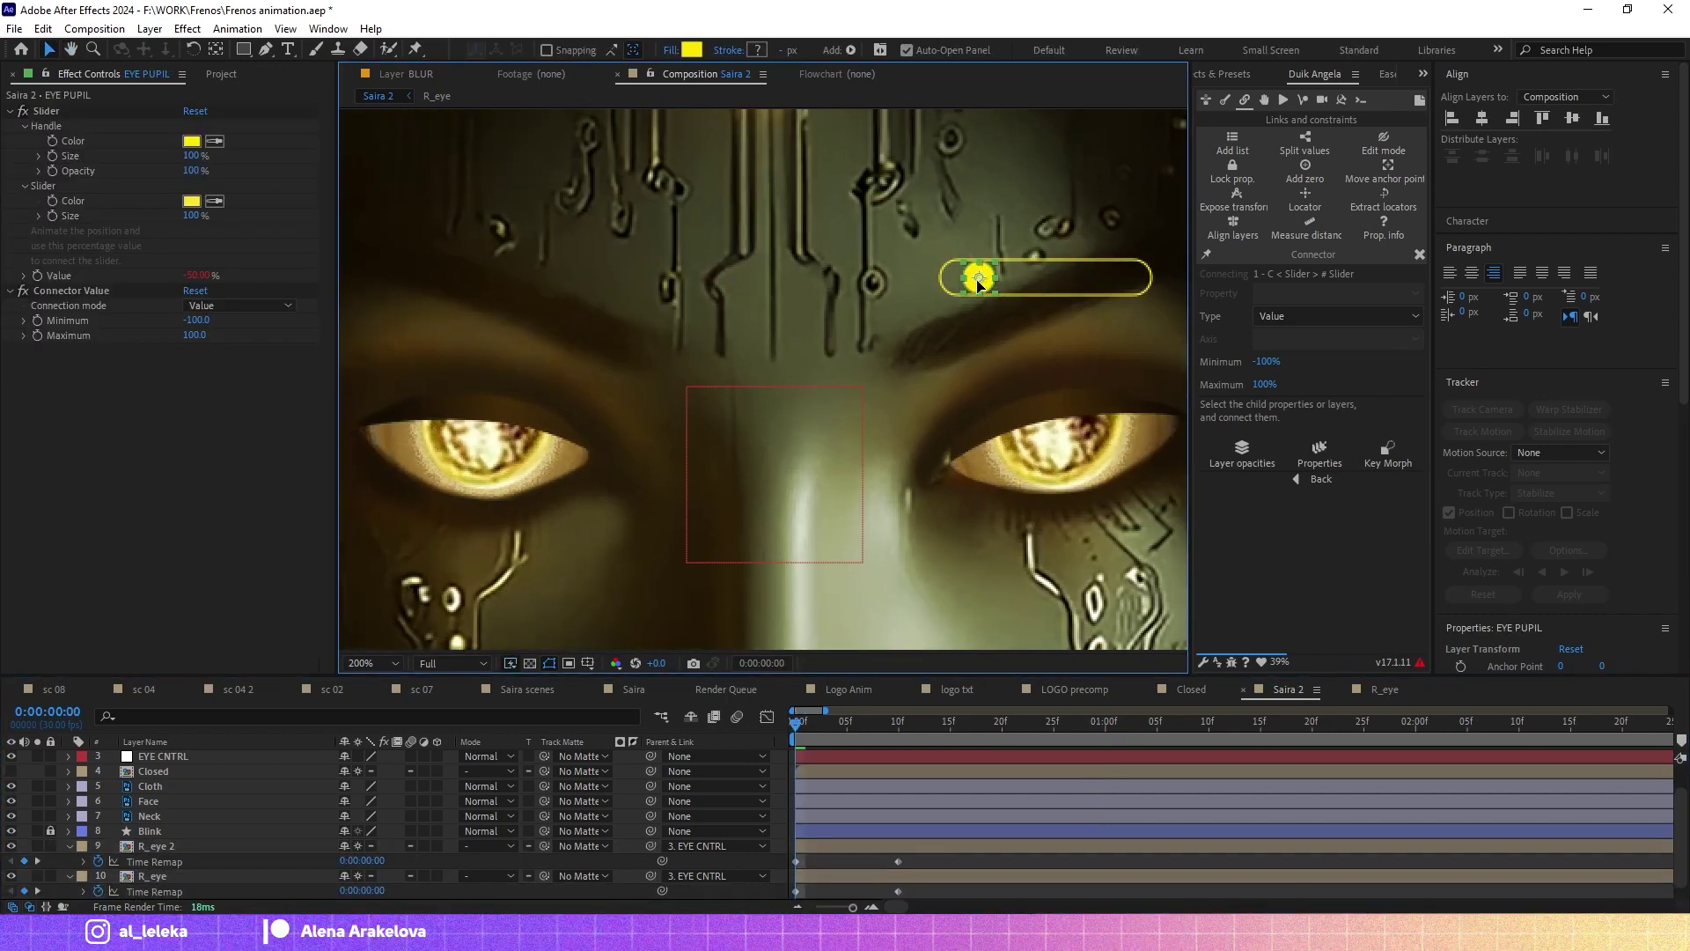
pyautogui.scroll(-2, 792, 324)
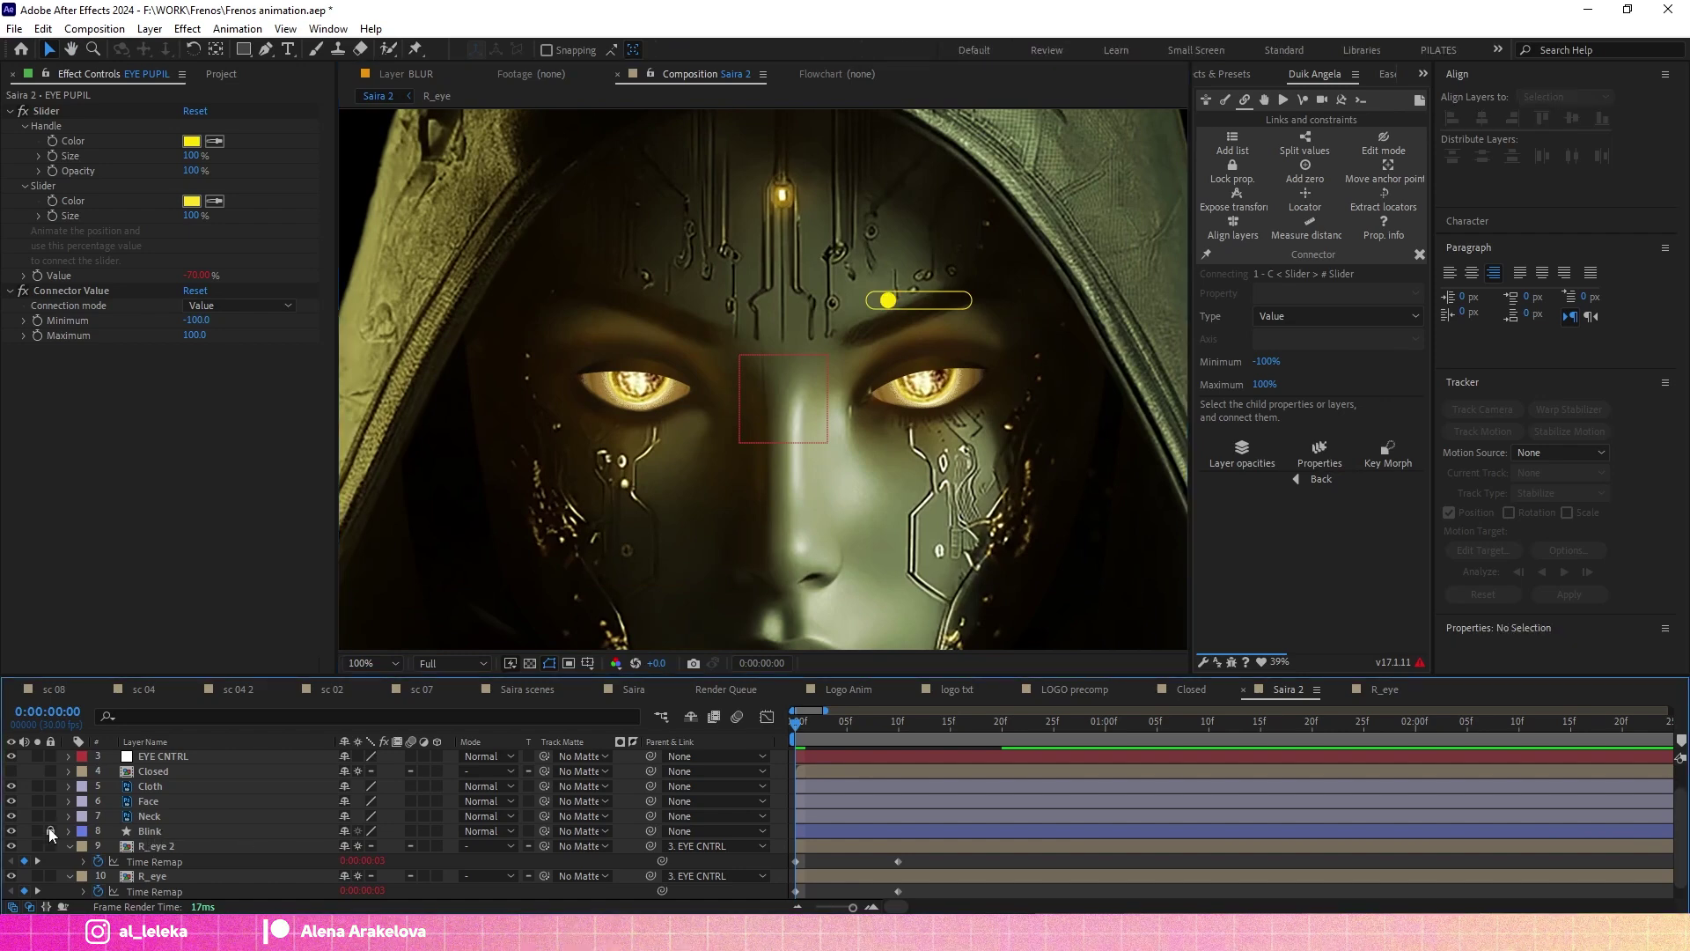
# Select the EYE PUPIL layer and scrub frames 11–14 to check the eyes closing.
pyautogui.click(150, 831)
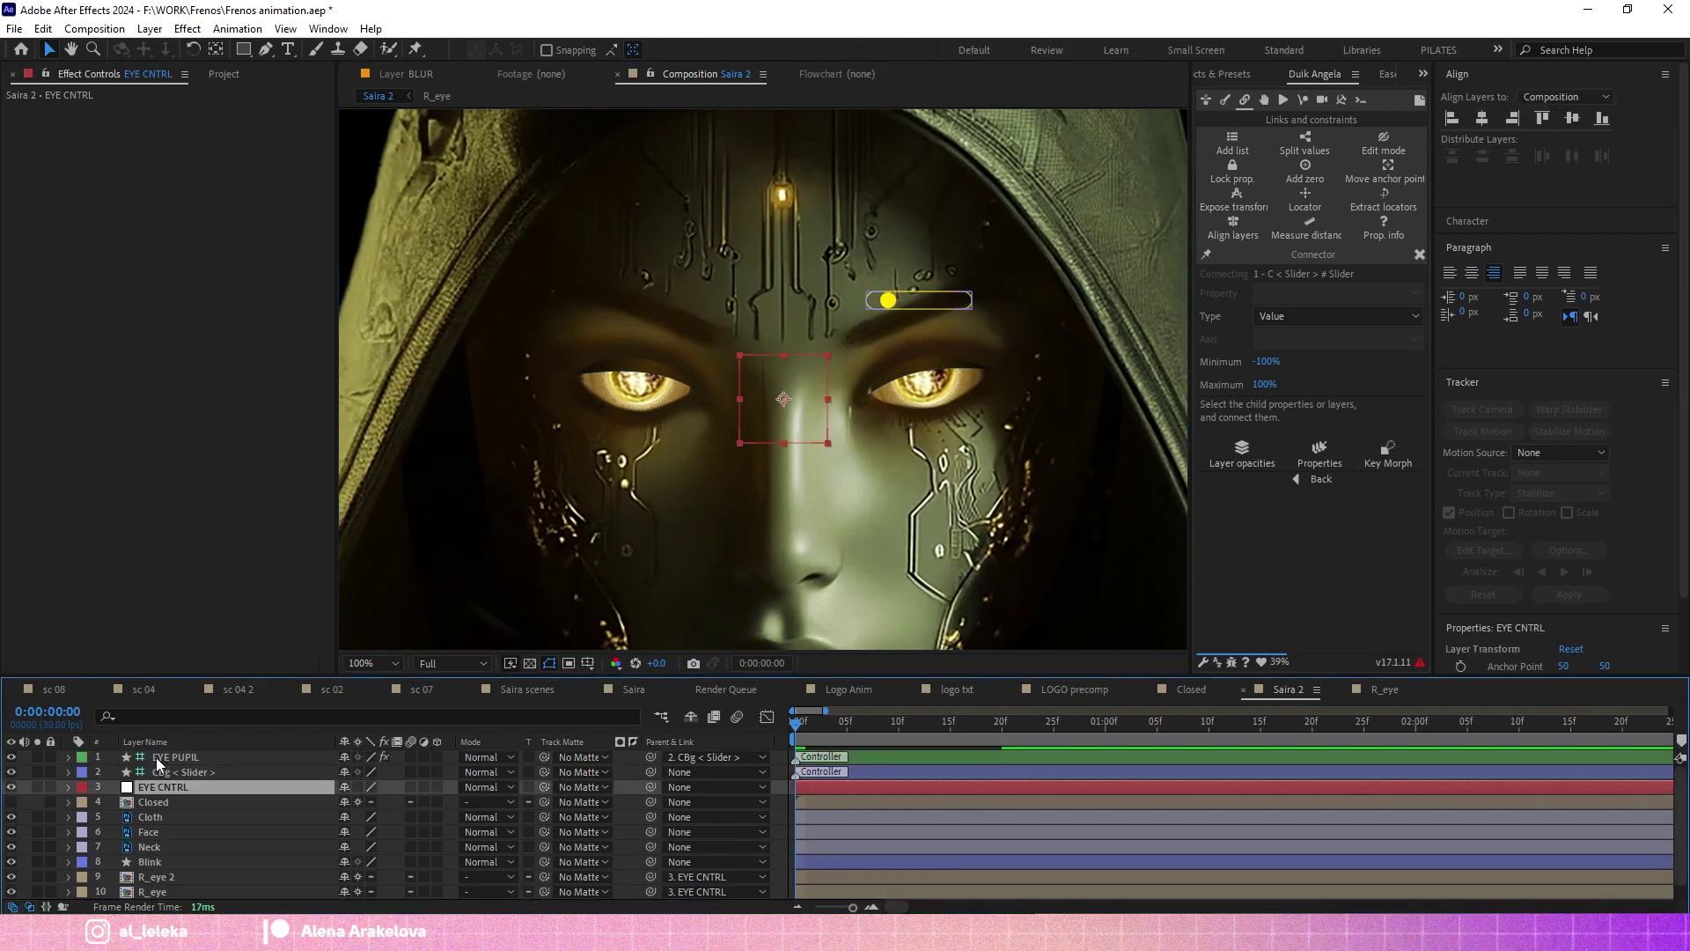
pyautogui.click(887, 300)
pyautogui.moveTo(797, 722)
pyautogui.mouseDown()
pyautogui.moveTo(944, 750)
pyautogui.moveTo(908, 750)
pyautogui.mouseUp()
pyautogui.click(154, 817)
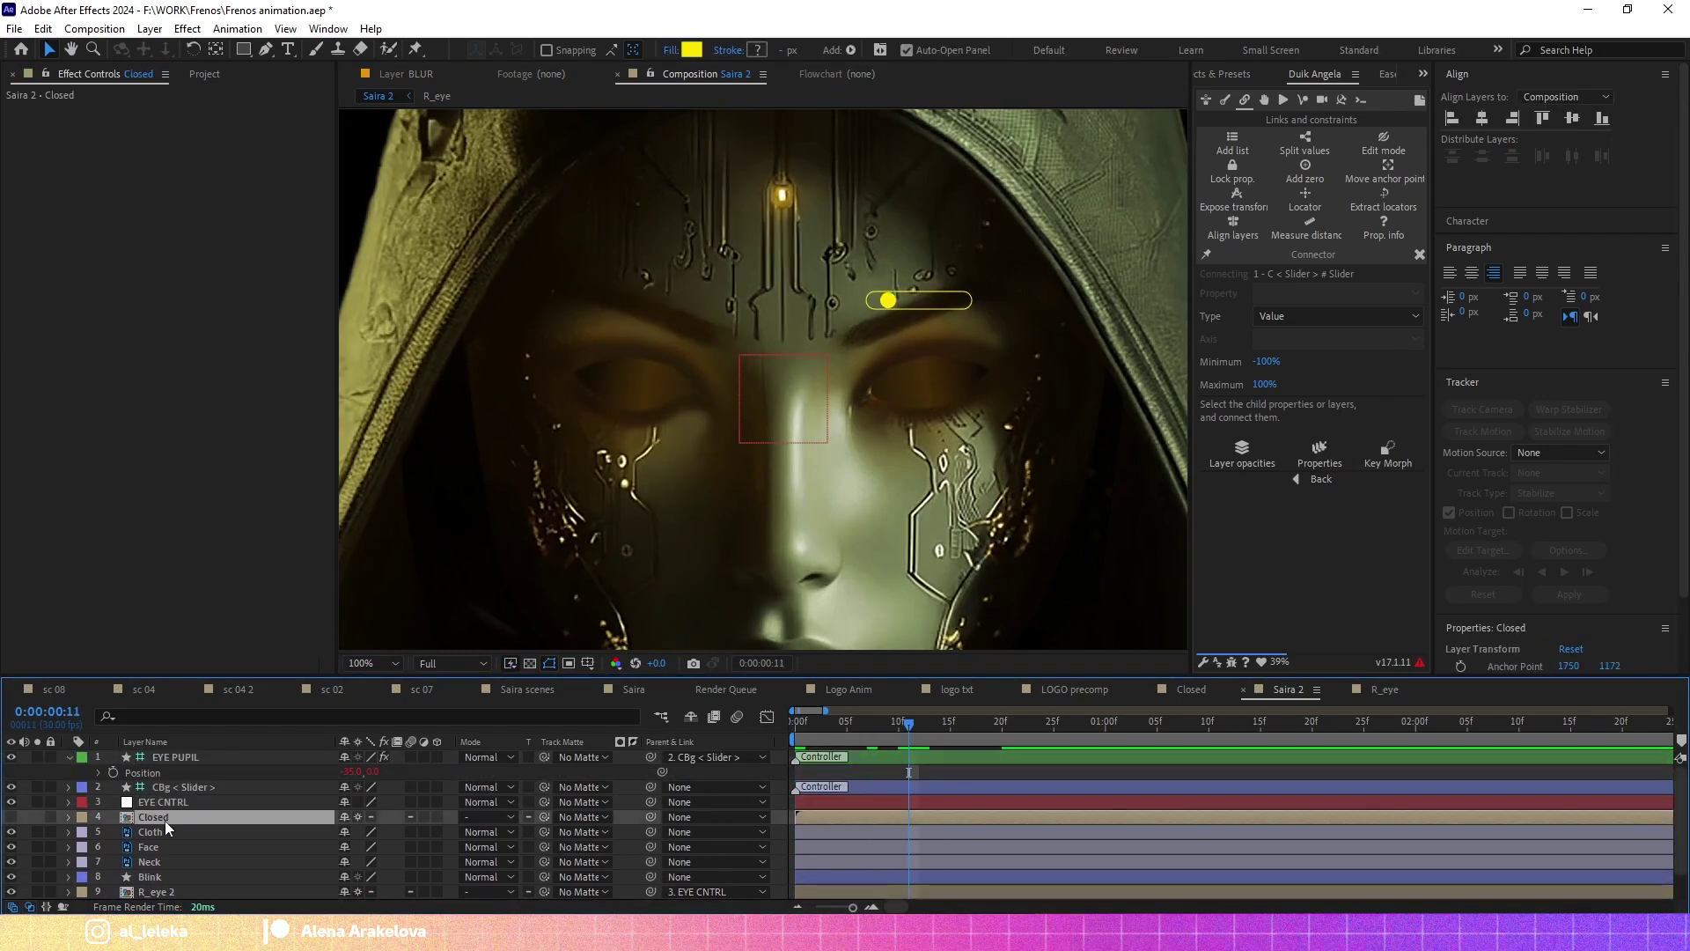
# Reveal the Blink layer's mask path keyframes and scrub to frame 19 with eyes open.
pyautogui.scroll(-1, 158, 828)
pyautogui.click(158, 825)
pyautogui.click(154, 831)
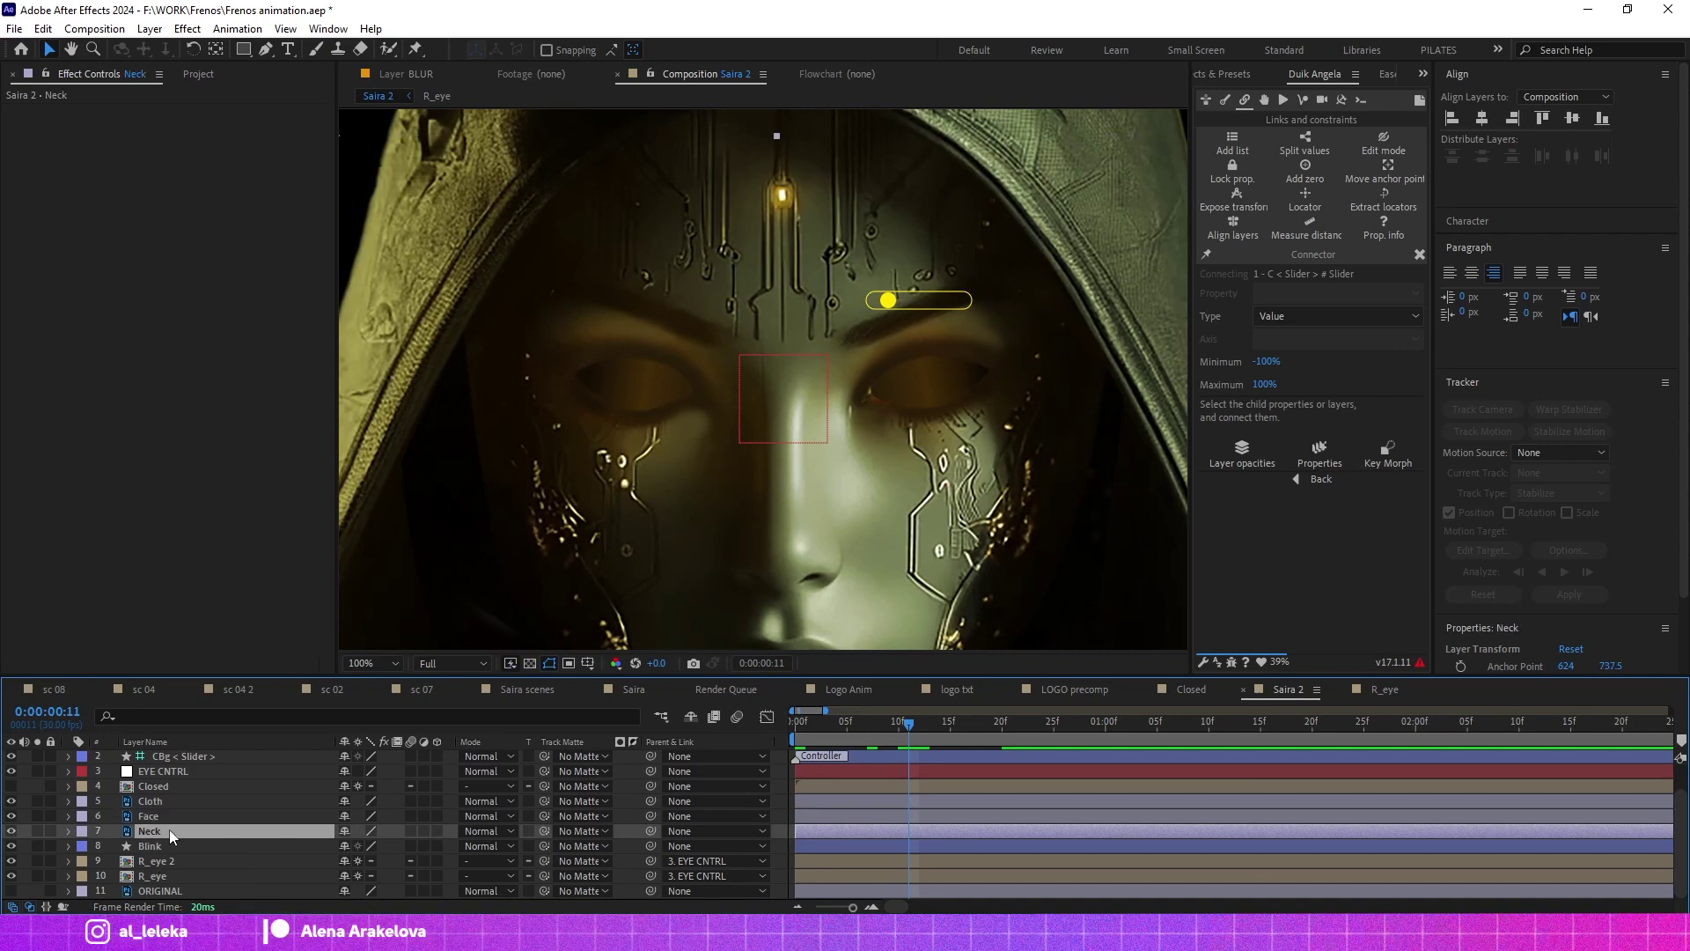
pyautogui.scroll(2, 167, 882)
pyautogui.click(157, 818)
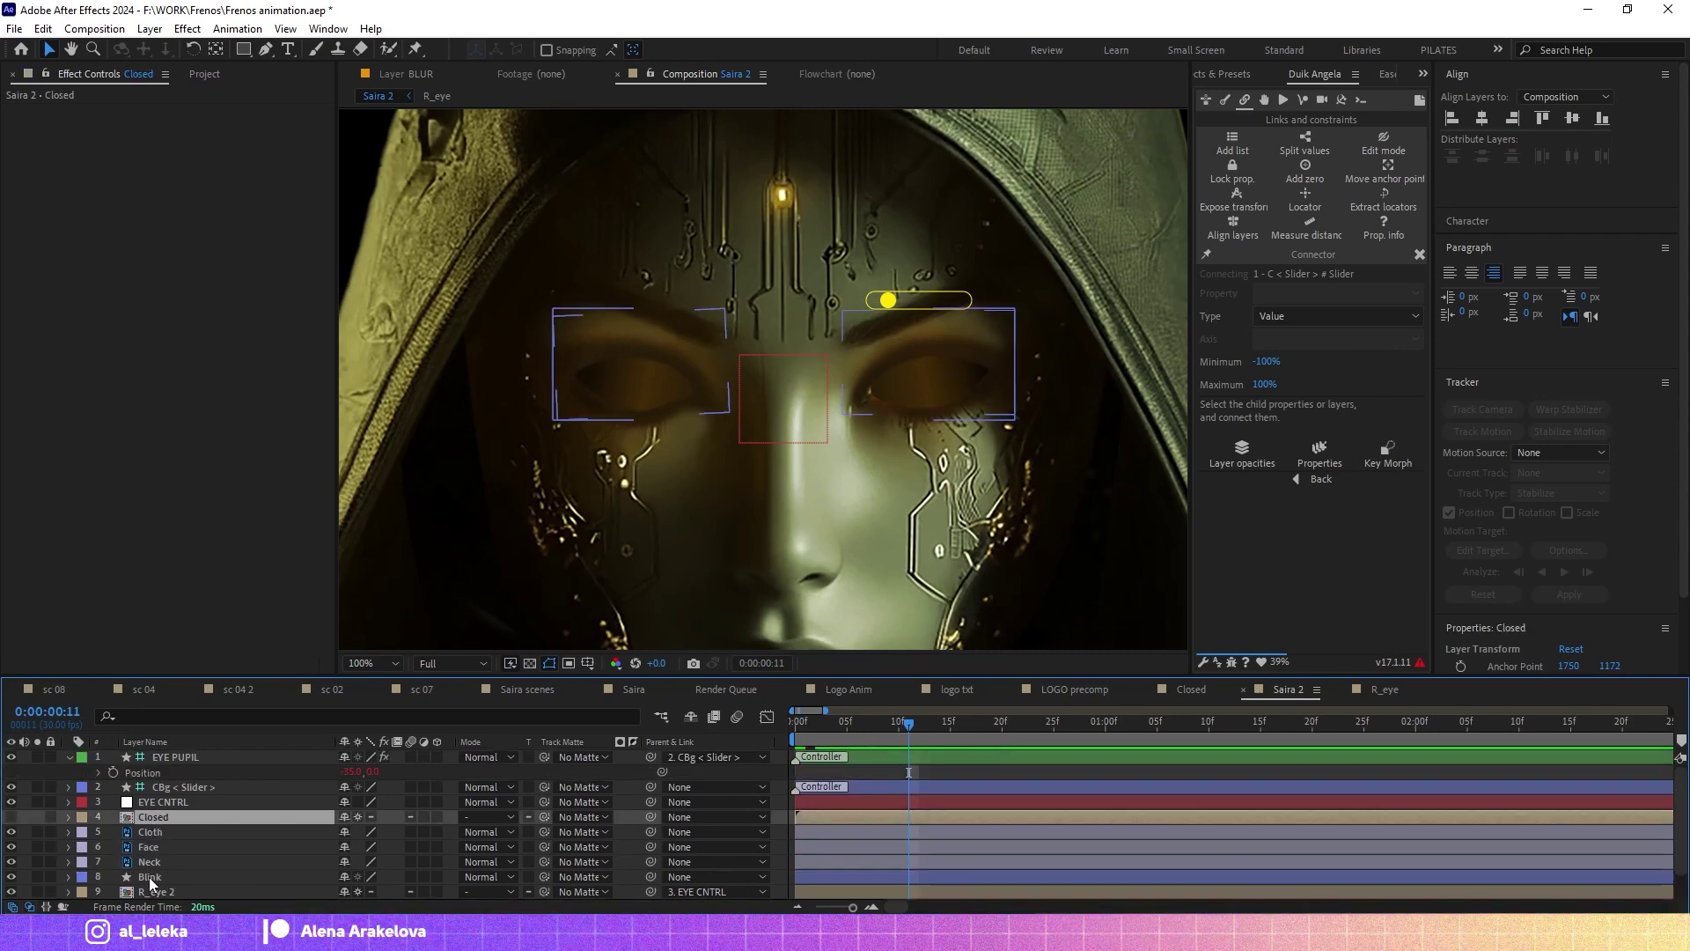
pyautogui.click(81, 876)
pyautogui.click(124, 577)
pyautogui.press('u')
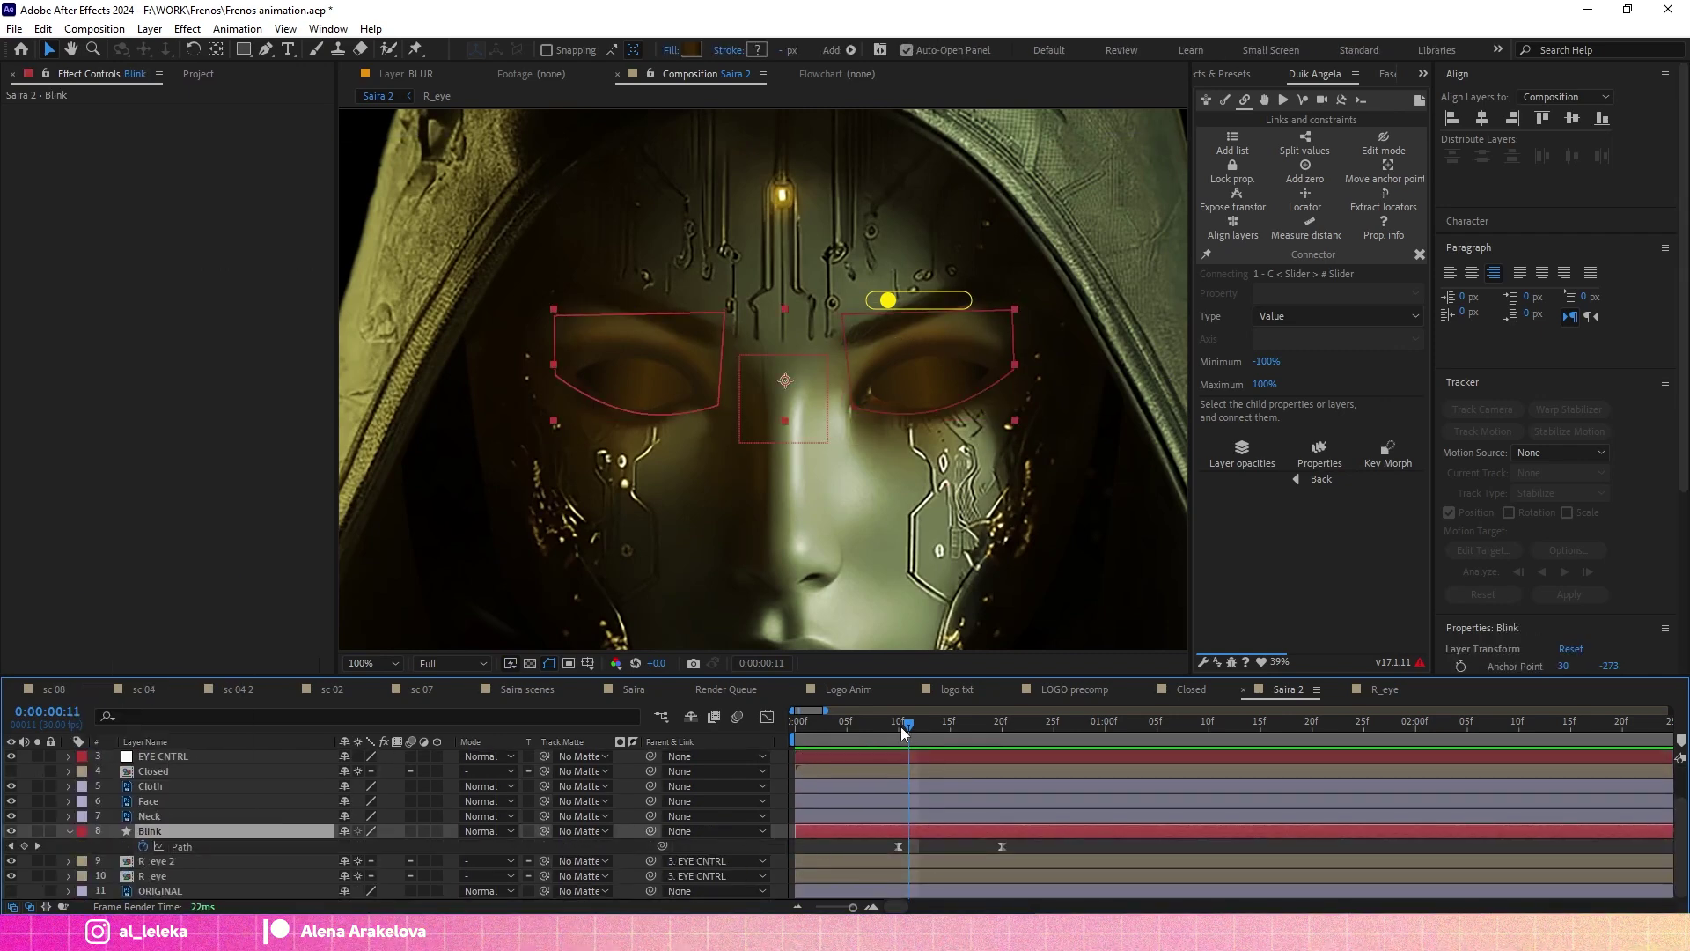
pyautogui.moveTo(902, 732)
pyautogui.mouseDown()
pyautogui.moveTo(987, 742)
pyautogui.moveTo(974, 750)
pyautogui.mouseUp()
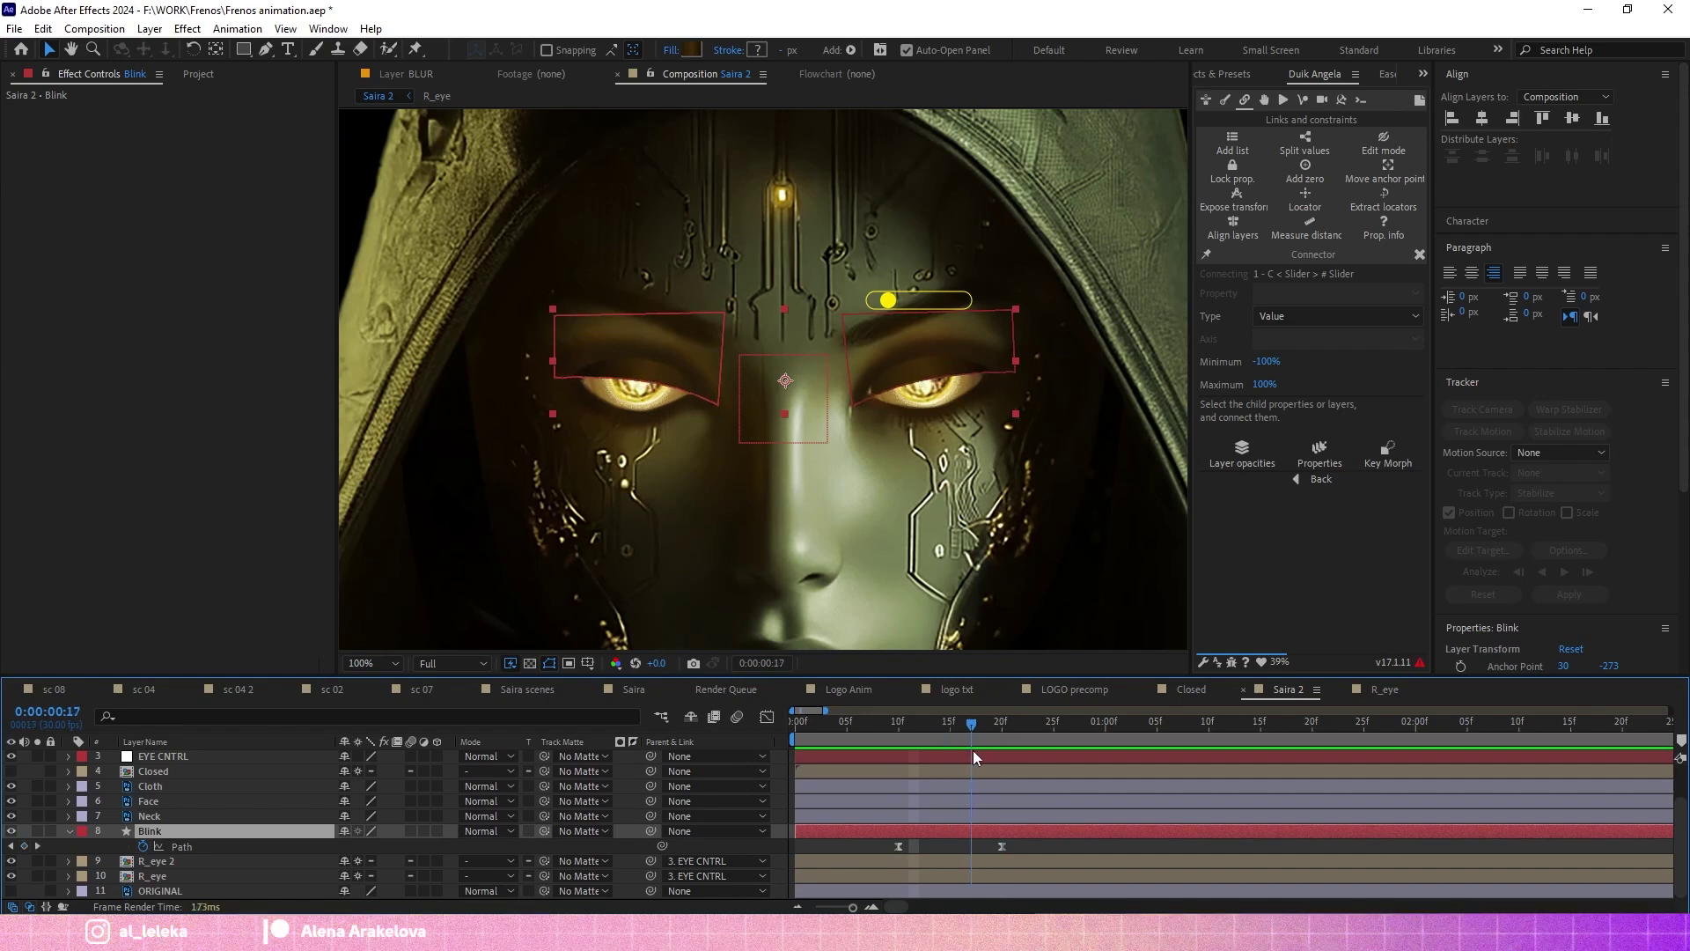
# Keyframe the EYE CNTRL Position at frame 18, heading toward frame 26.
pyautogui.click(163, 756)
pyautogui.press('p')
pyautogui.scroll(2, 124, 824)
pyautogui.click(113, 816)
pyautogui.press('pagedown')
pyautogui.press('pagedown')
pyautogui.press('pagedown')
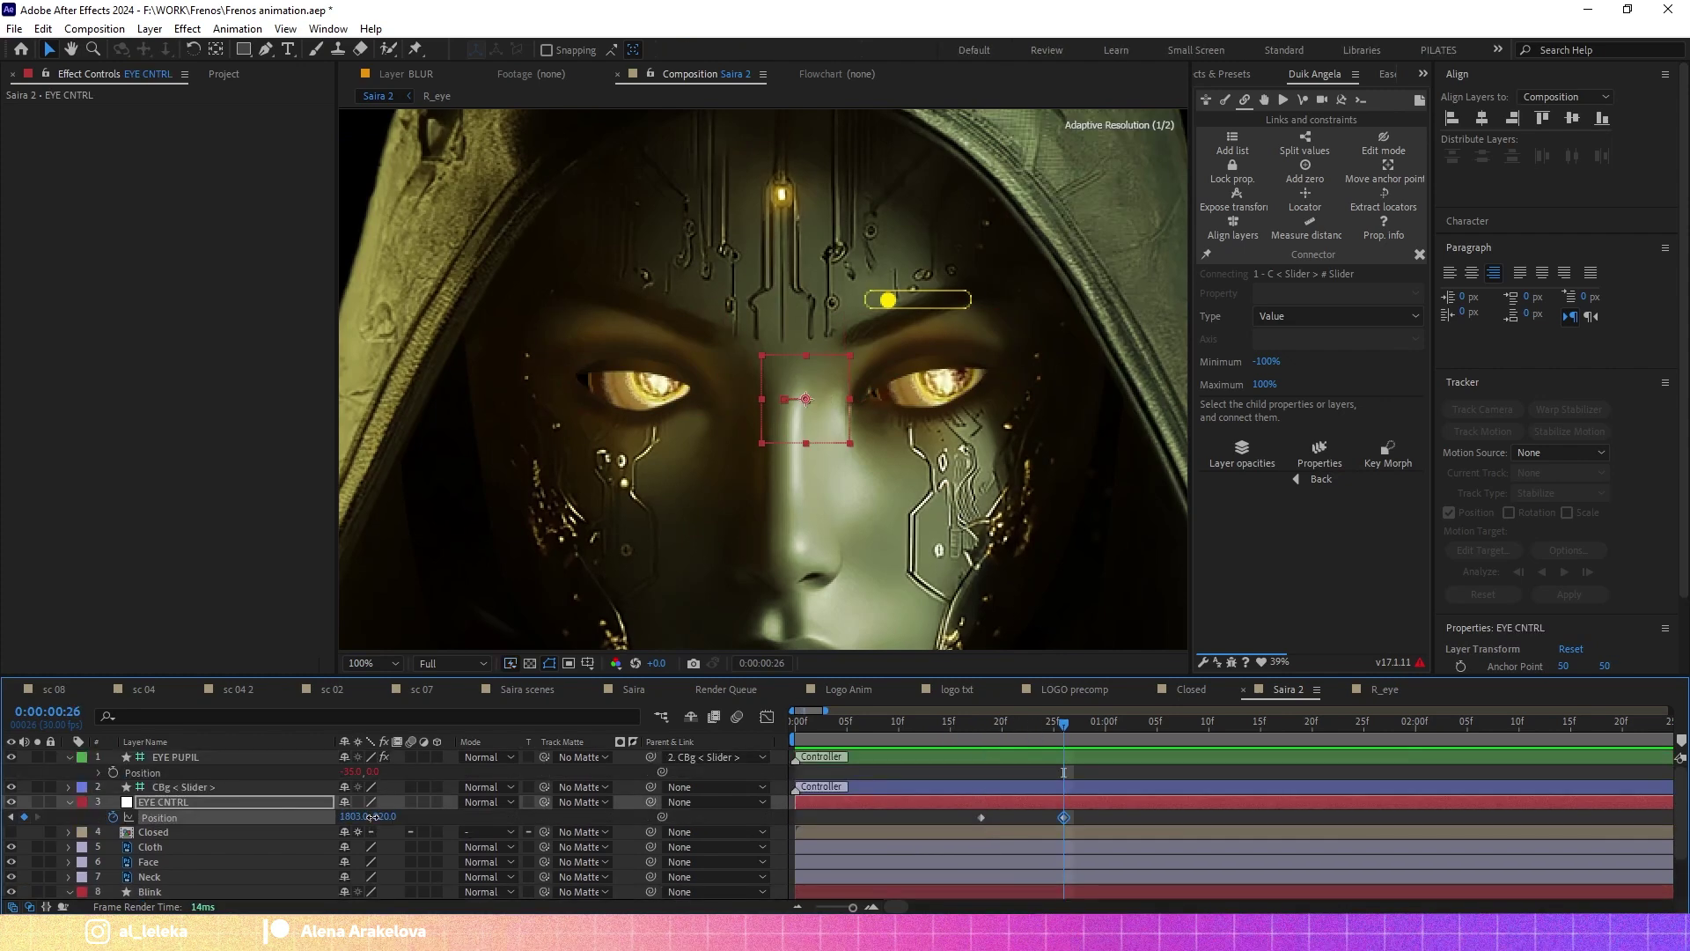
pyautogui.hotkey('ctrl', 'z')
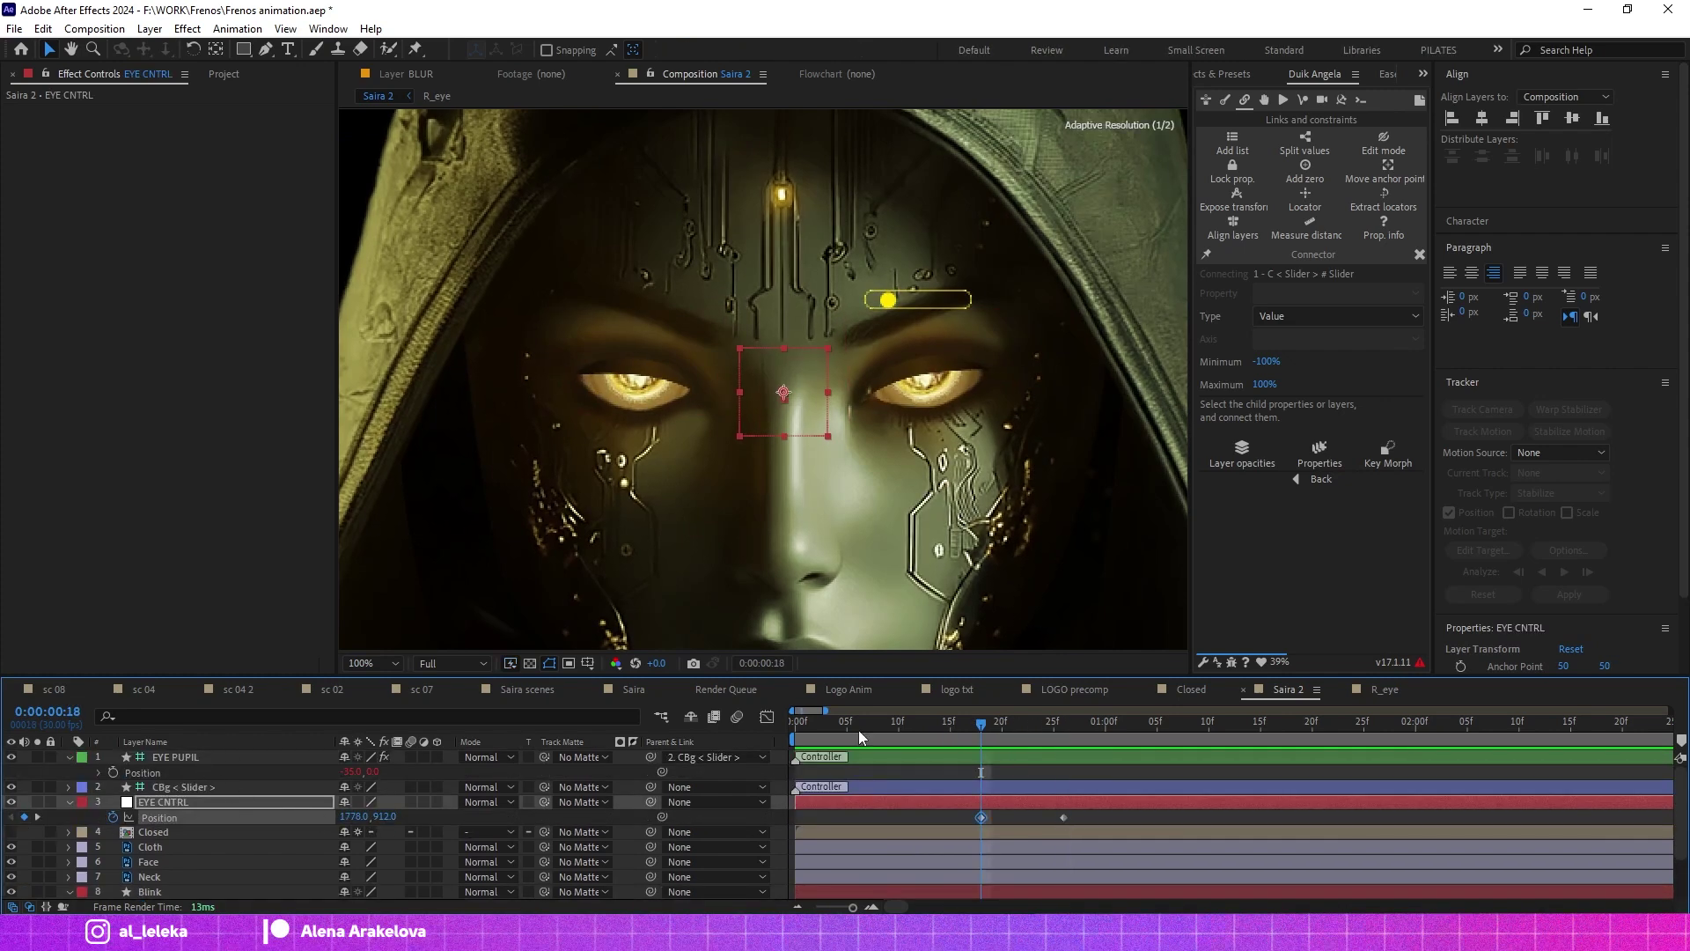
pyautogui.click(163, 756)
# Keyframe EYE PUPIL Position, shifting it at frame 26 and setting about -100 at frame 18.
pyautogui.click(112, 772)
pyautogui.press('pagedown')
pyautogui.press('pagedown')
pyautogui.press('pagedown')
pyautogui.moveTo(352, 771); pyautogui.dragTo(366, 771)
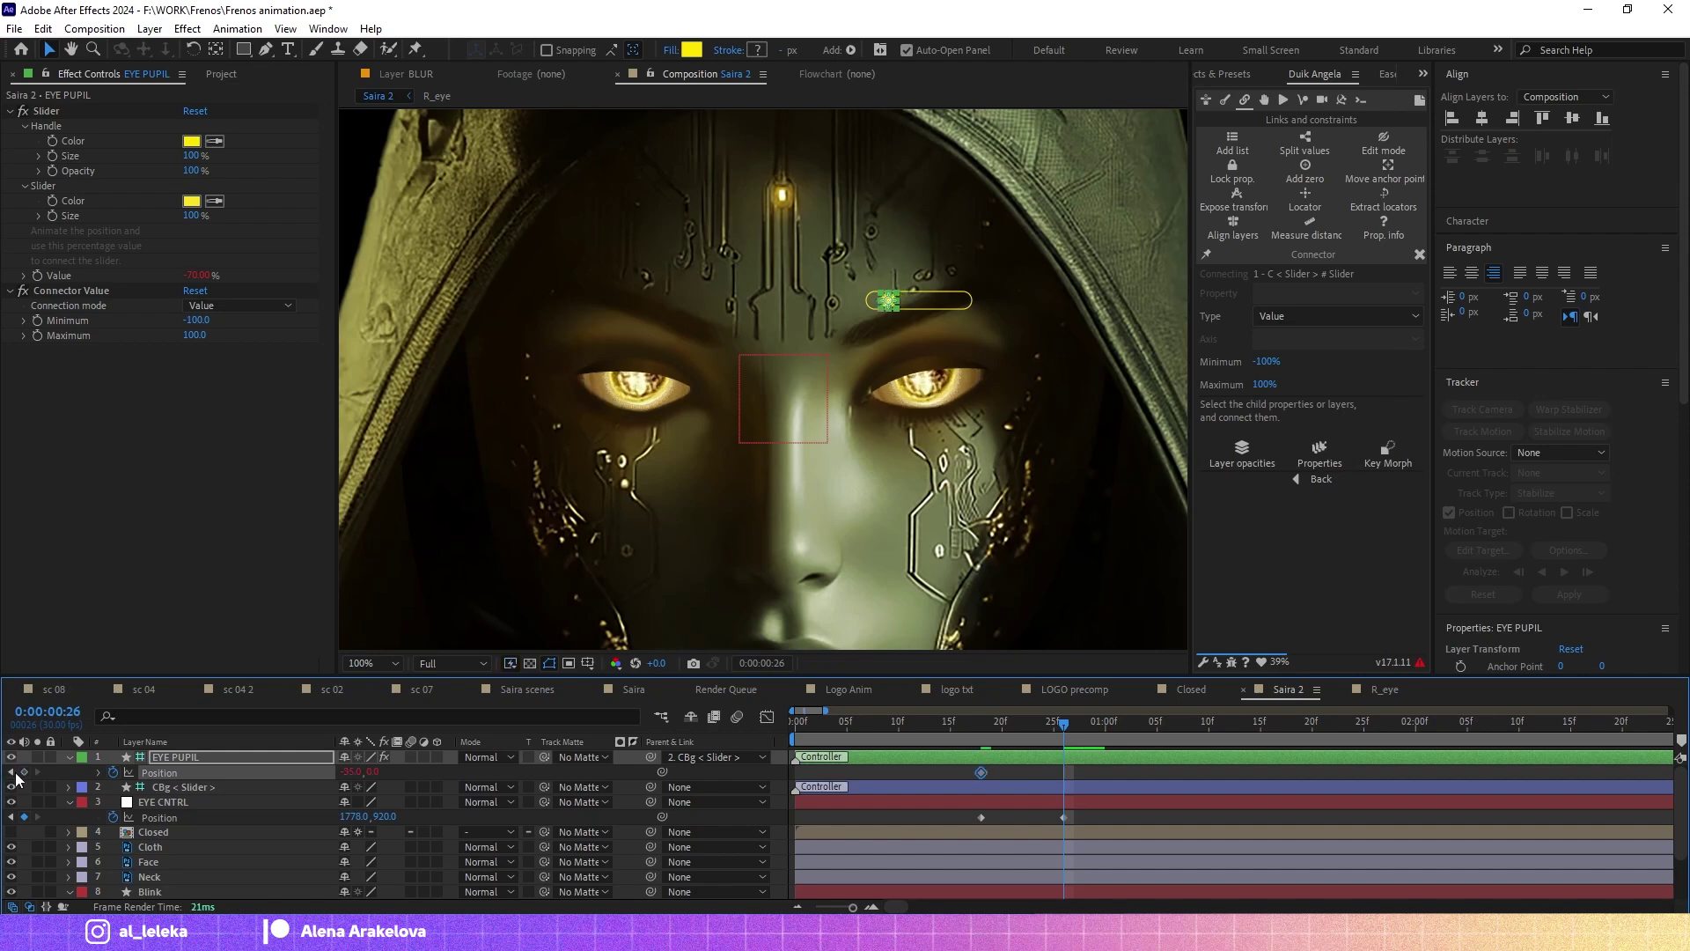
pyautogui.click(10, 772)
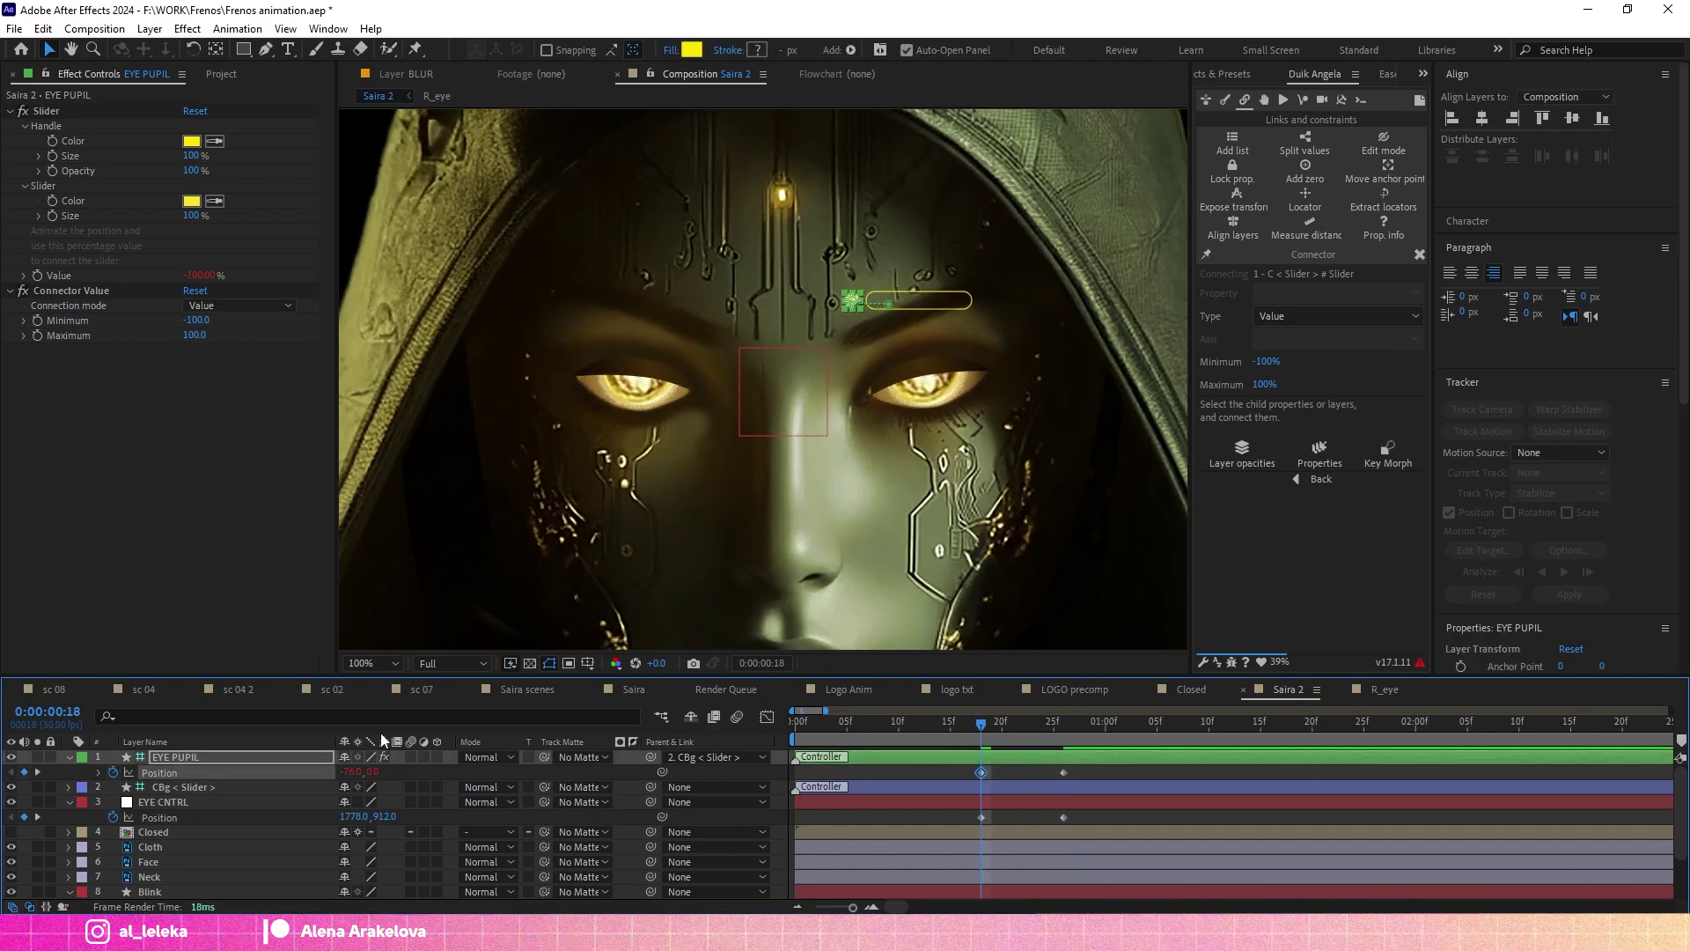
pyautogui.moveTo(360, 771); pyautogui.dragTo(350, 773)
pyautogui.moveTo(992, 739)
pyautogui.mouseDown()
pyautogui.moveTo(872, 726)
pyautogui.moveTo(951, 727)
pyautogui.mouseUp()
# Add another EYE CNTRL eye glance with a Position keyframe at 02:19.
pyautogui.click(1013, 891)
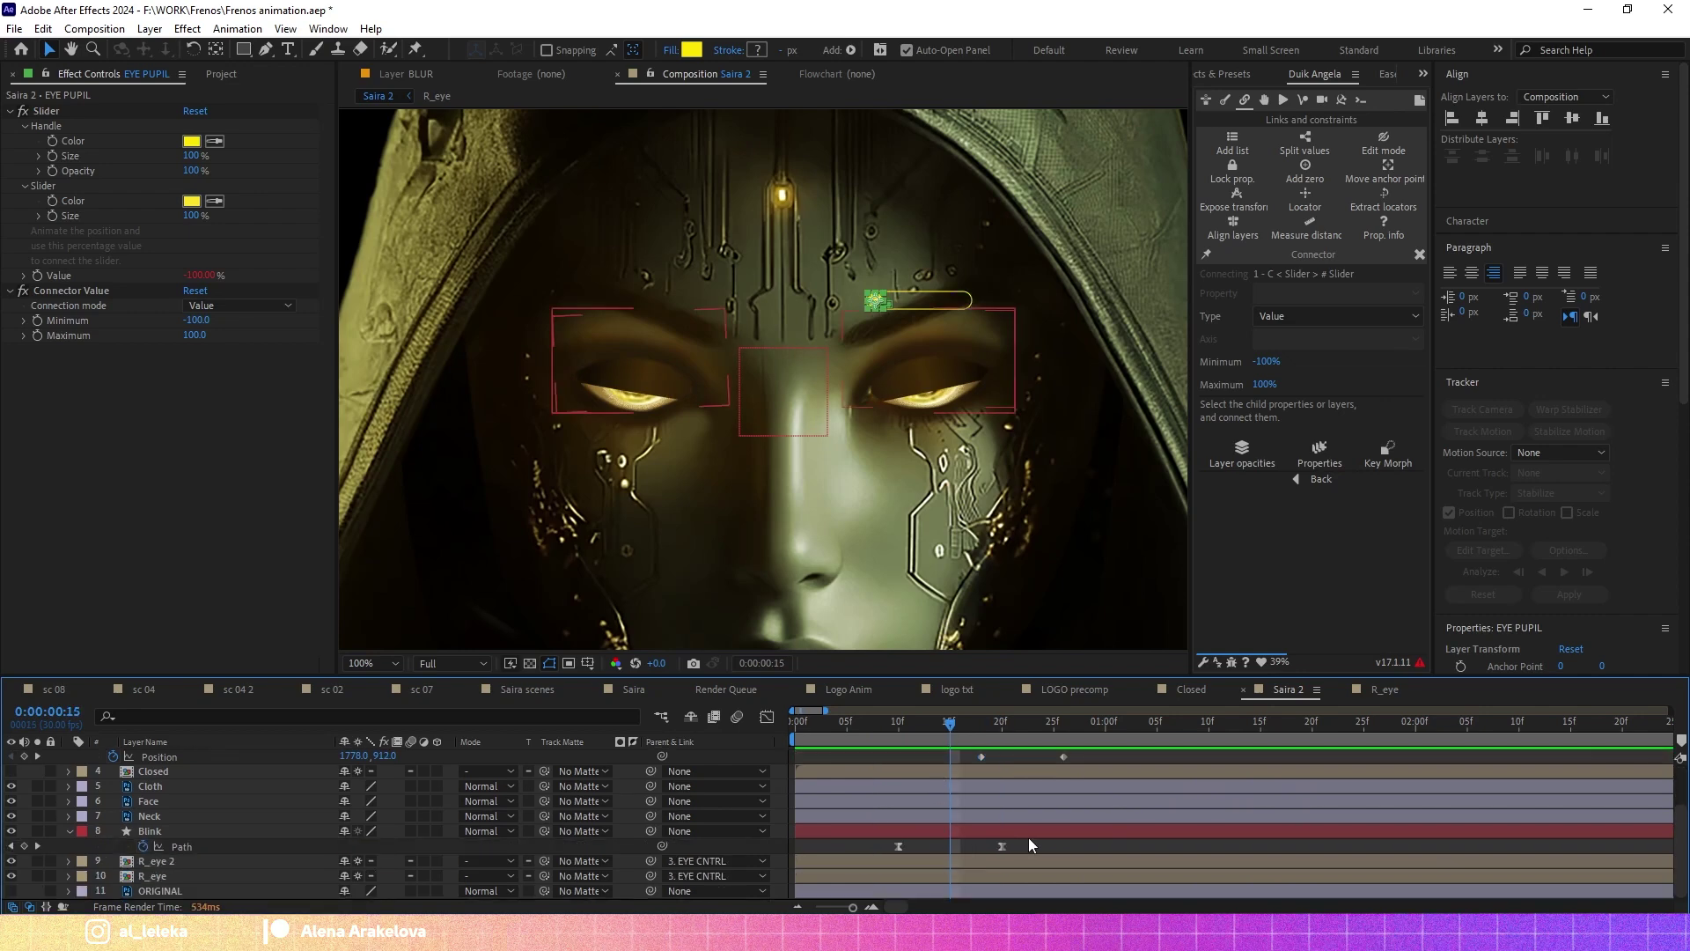
pyautogui.press('u')
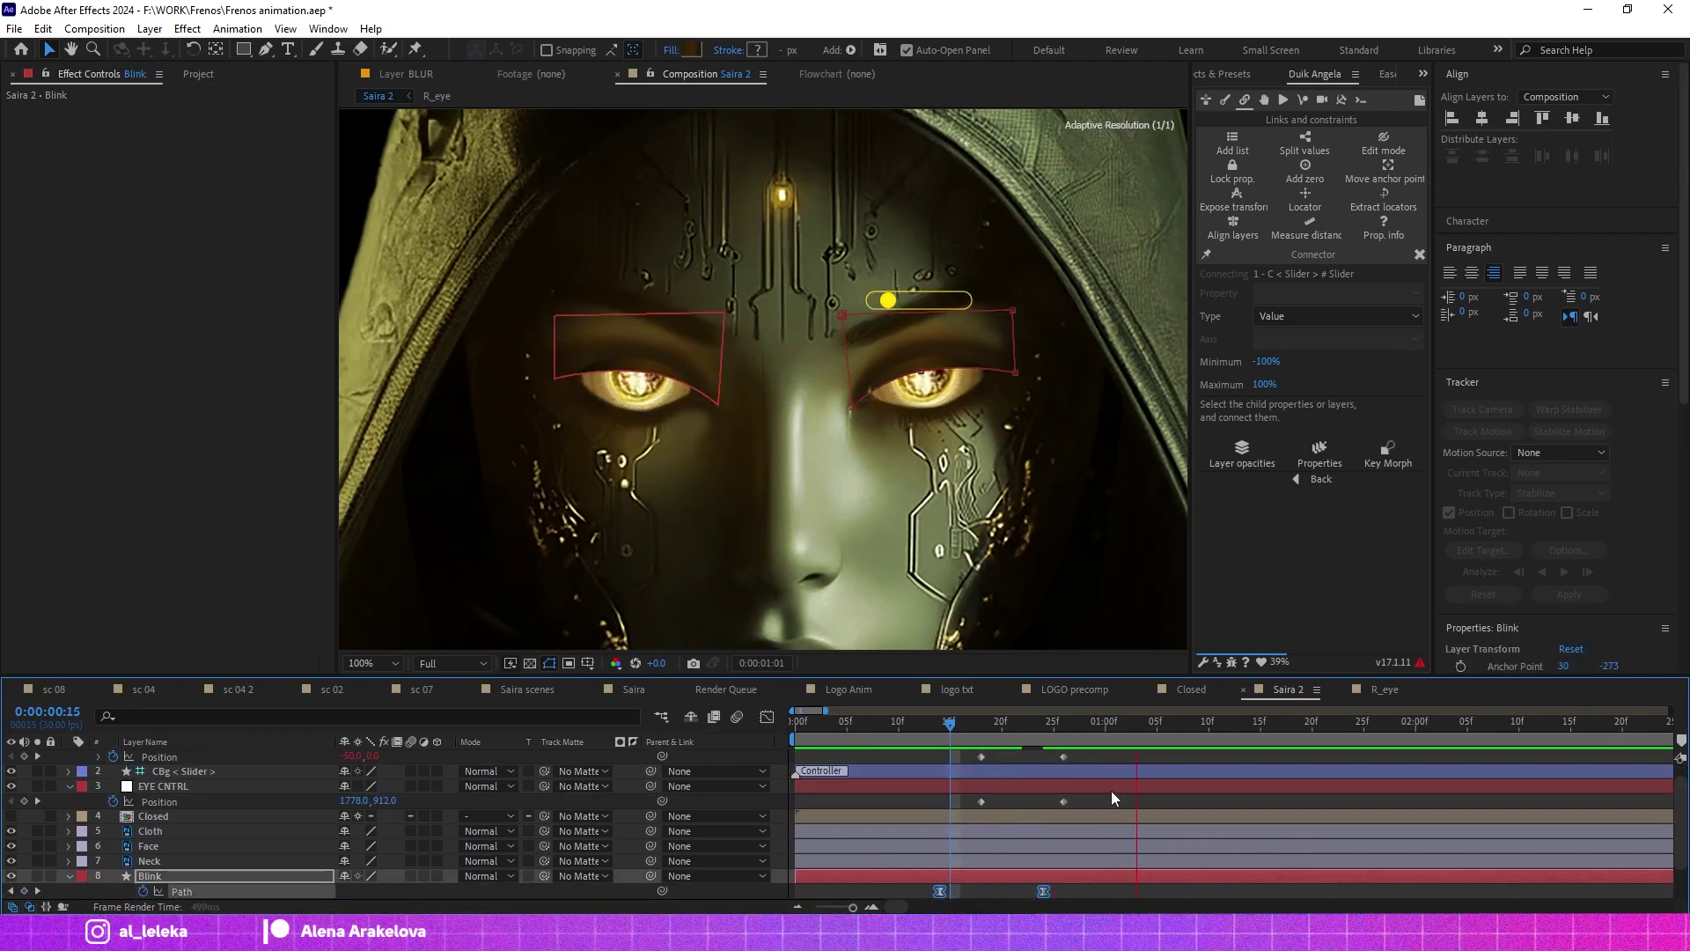
pyautogui.moveTo(917, 723); pyautogui.dragTo(1188, 765)
pyautogui.click(163, 786)
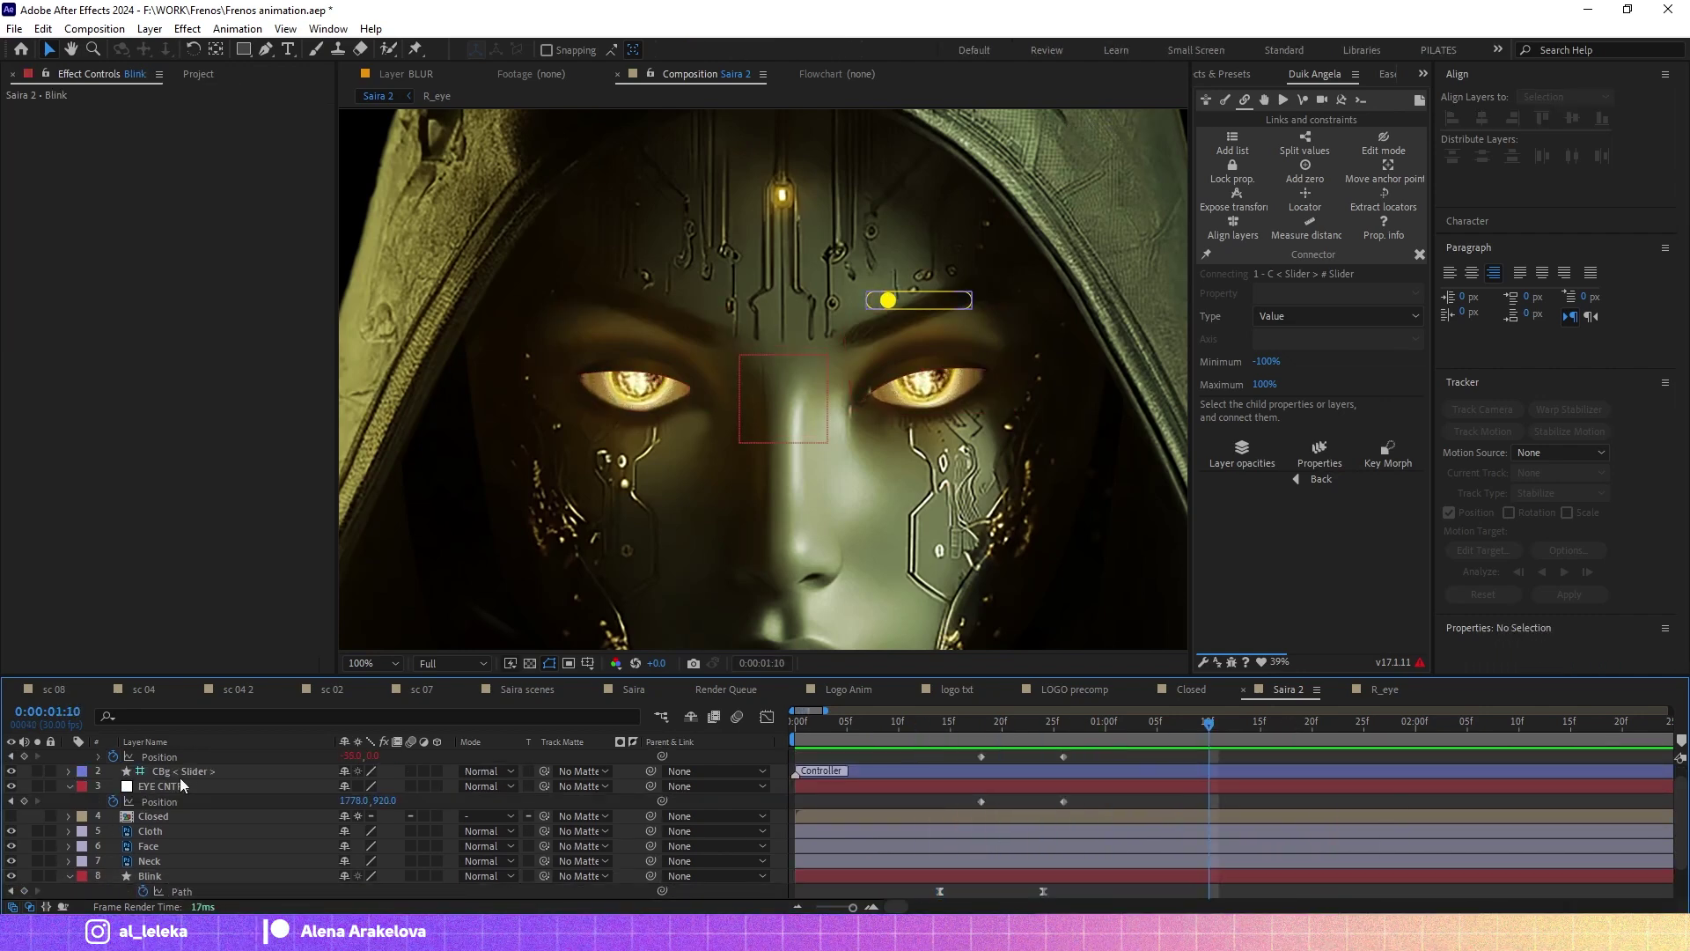
pyautogui.press('.')
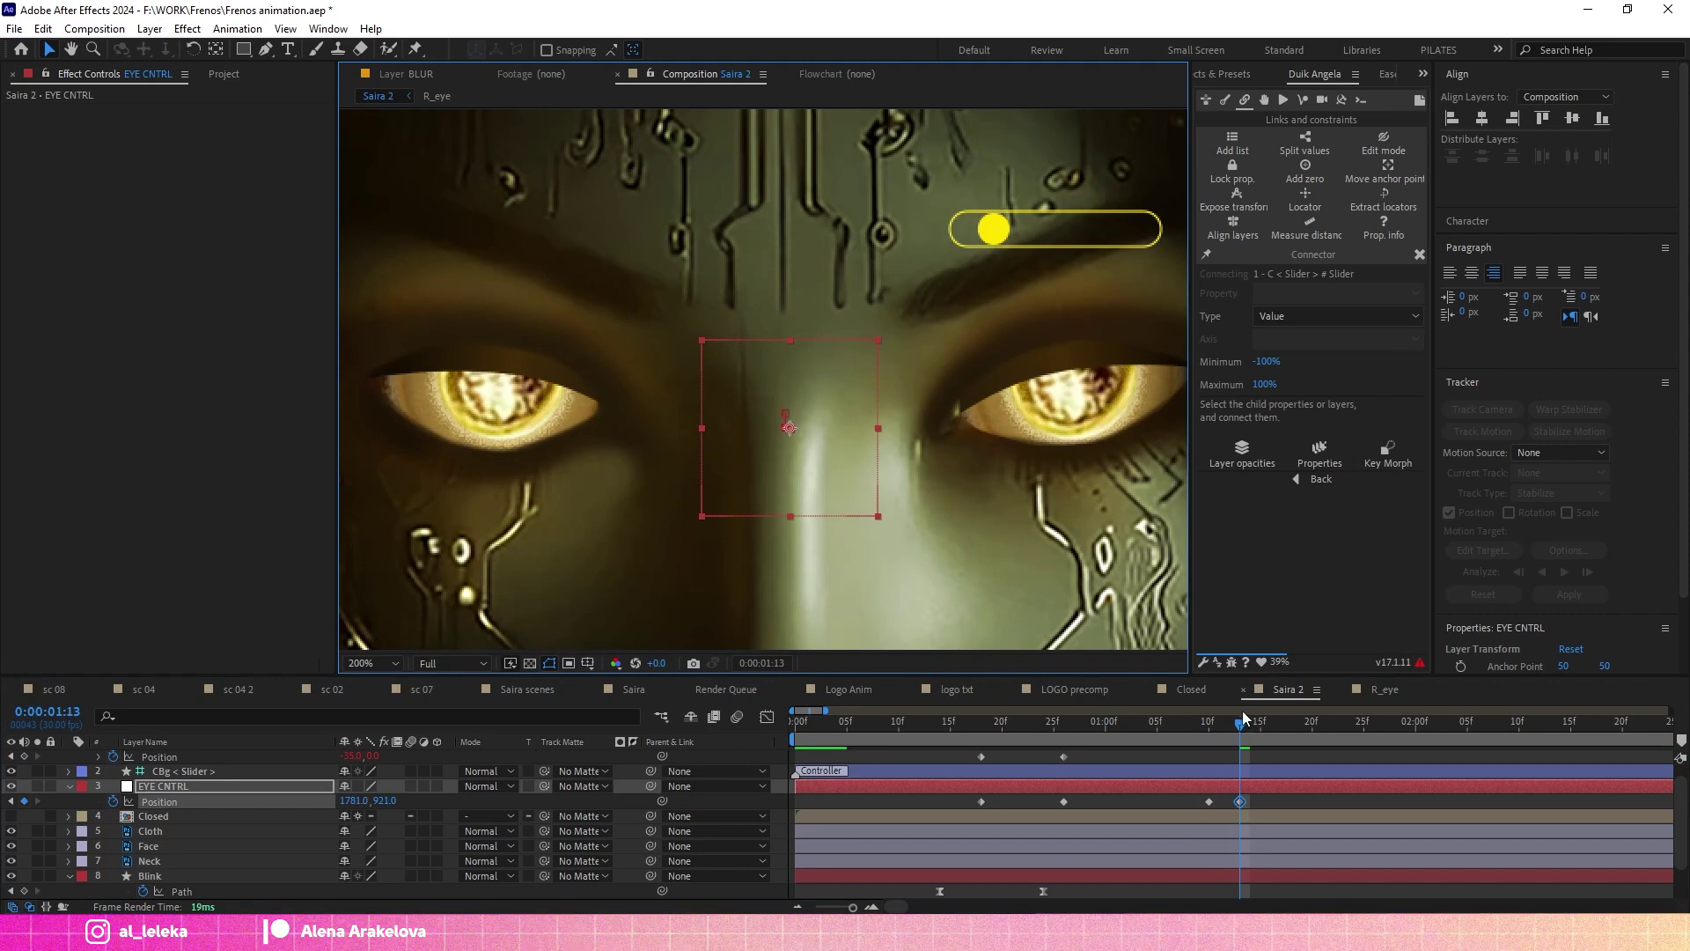
pyautogui.moveTo(1180, 726); pyautogui.dragTo(1612, 724)
pyautogui.press('Left')
pyautogui.press('Up')
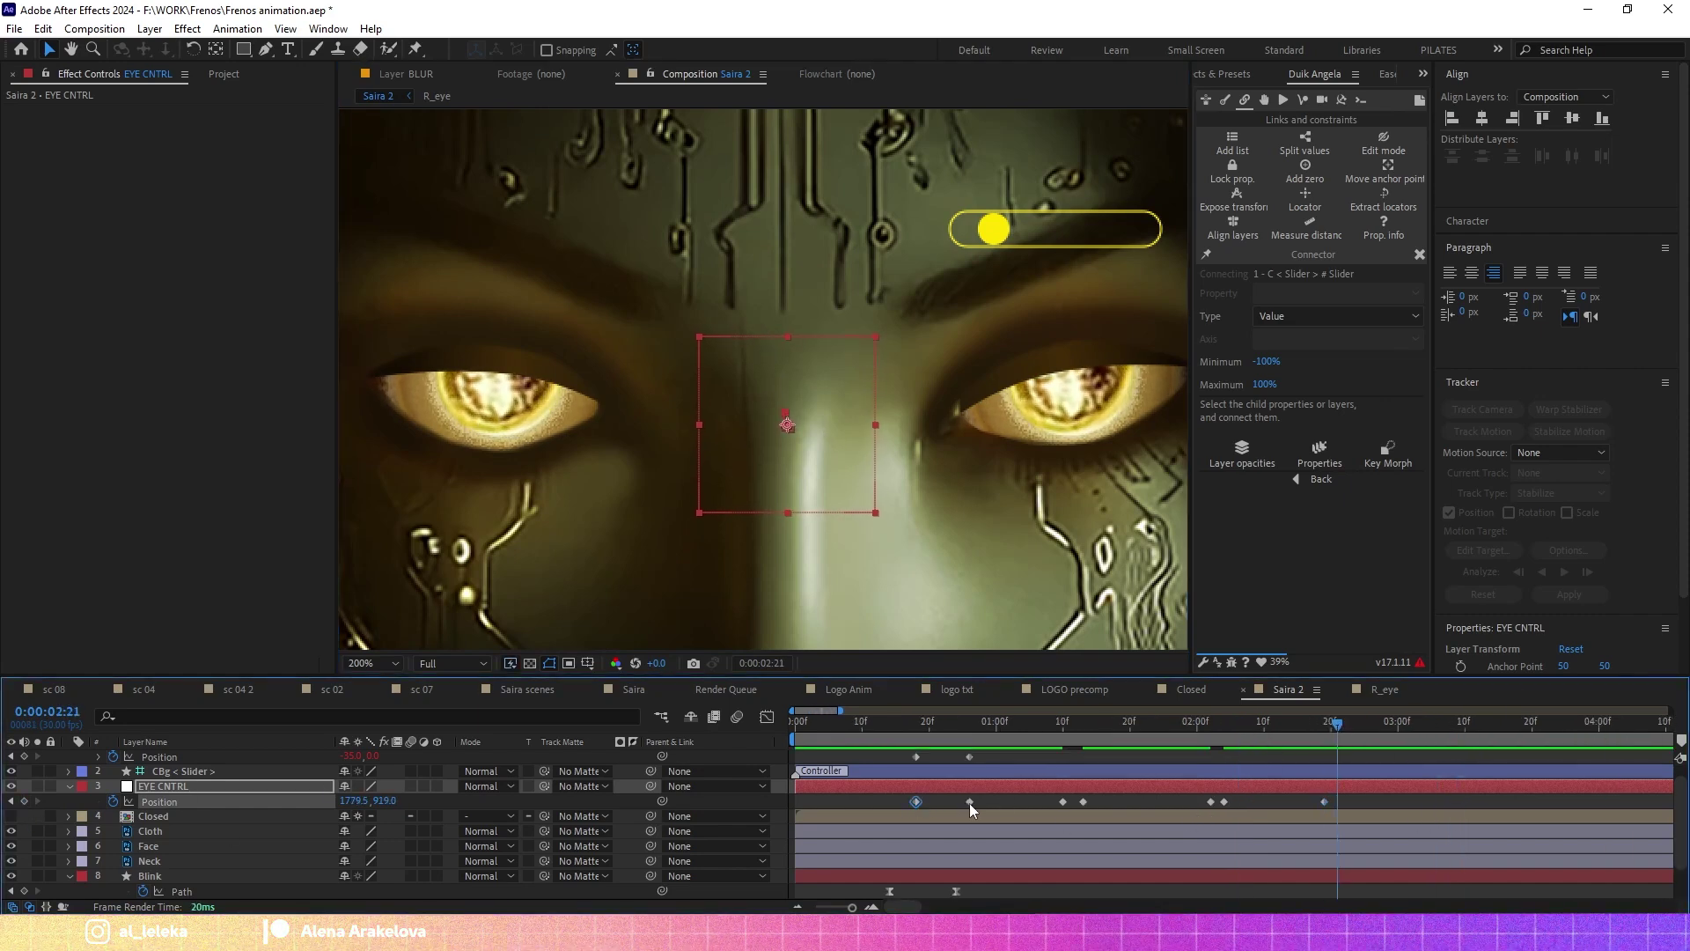
# Copy the Blink path keyframes and paste a second blink around 02:15, nudged one frame earlier.
pyautogui.click(946, 876)
pyautogui.hotkey('ctrl', 'c')
pyautogui.hotkey('ctrl', 'v')
pyautogui.click(1403, 845)
pyautogui.click(1297, 723)
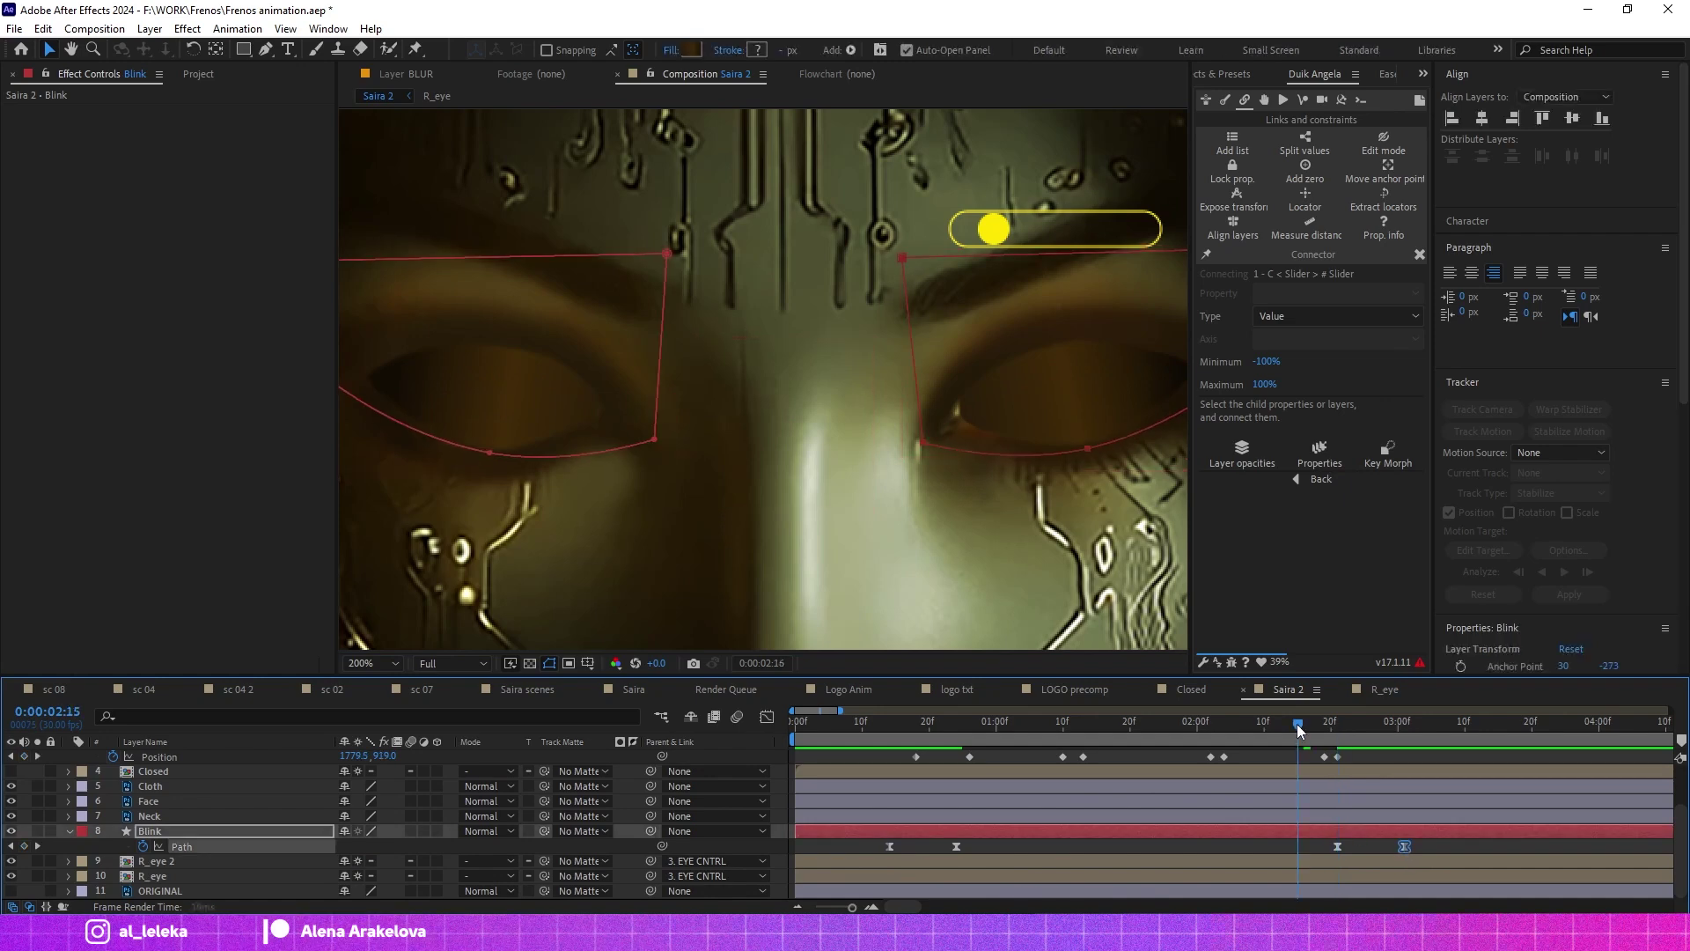
pyautogui.hotkey('ctrl', 'v')
pyautogui.moveTo(1405, 846); pyautogui.dragTo(1371, 847)
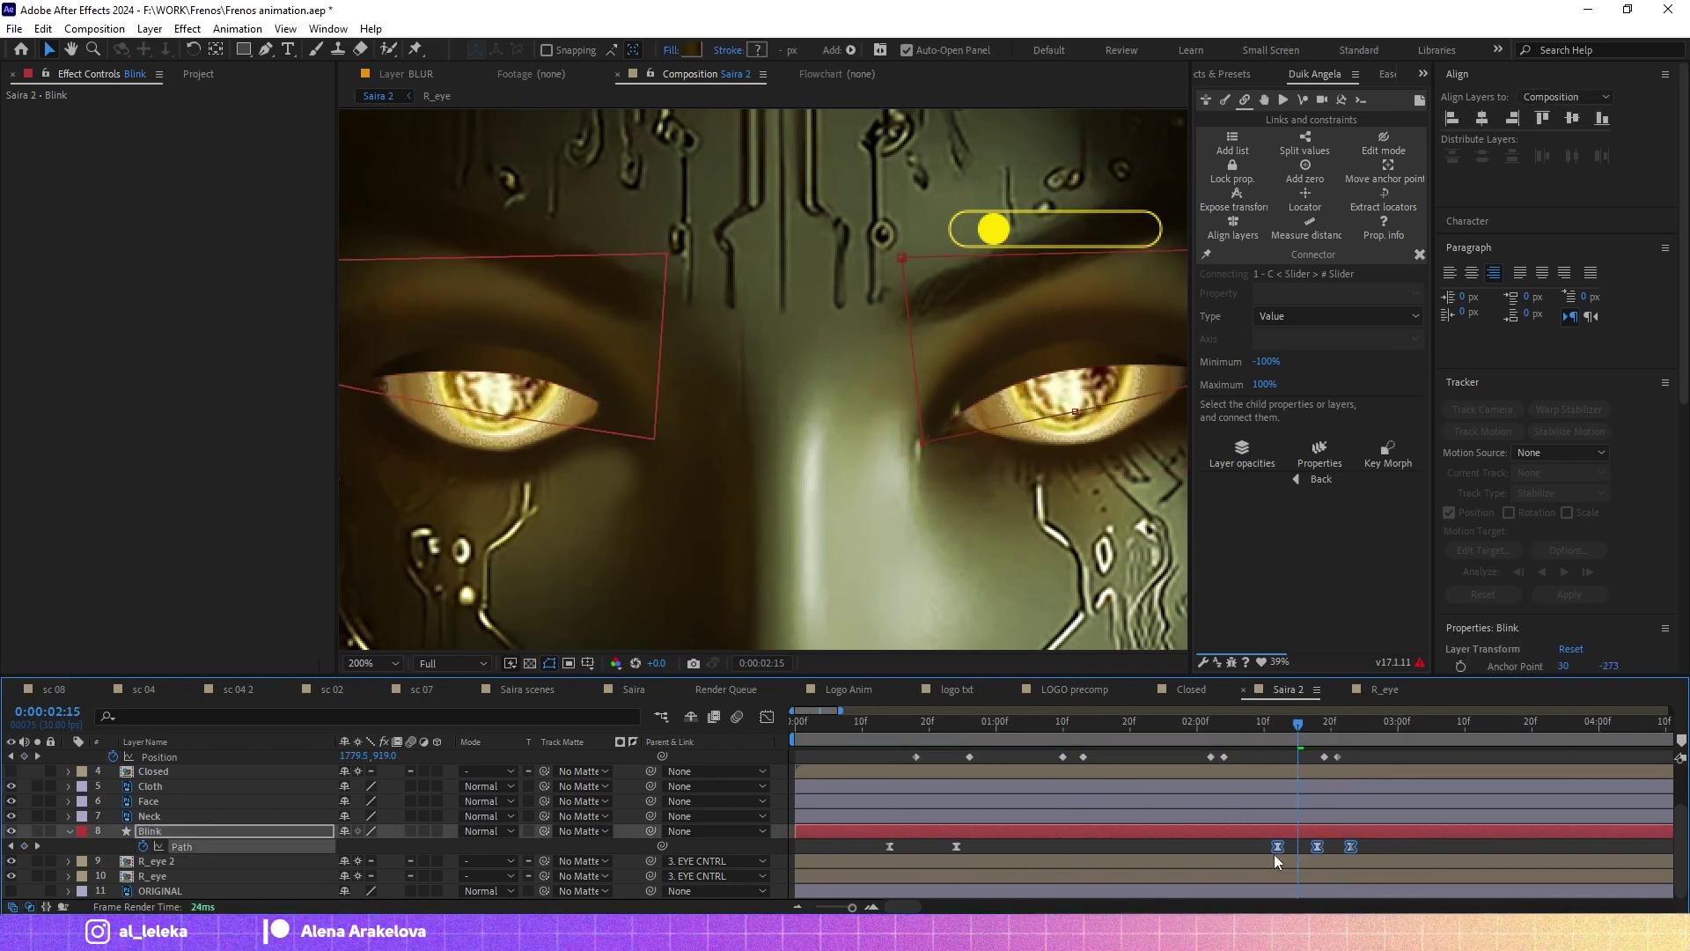
pyautogui.hotkey('alt', 'Left')
# Check the blink timing by jumping between 03:16, 02:15, 00:24, 02:11 and 01:16.
pyautogui.press(',')
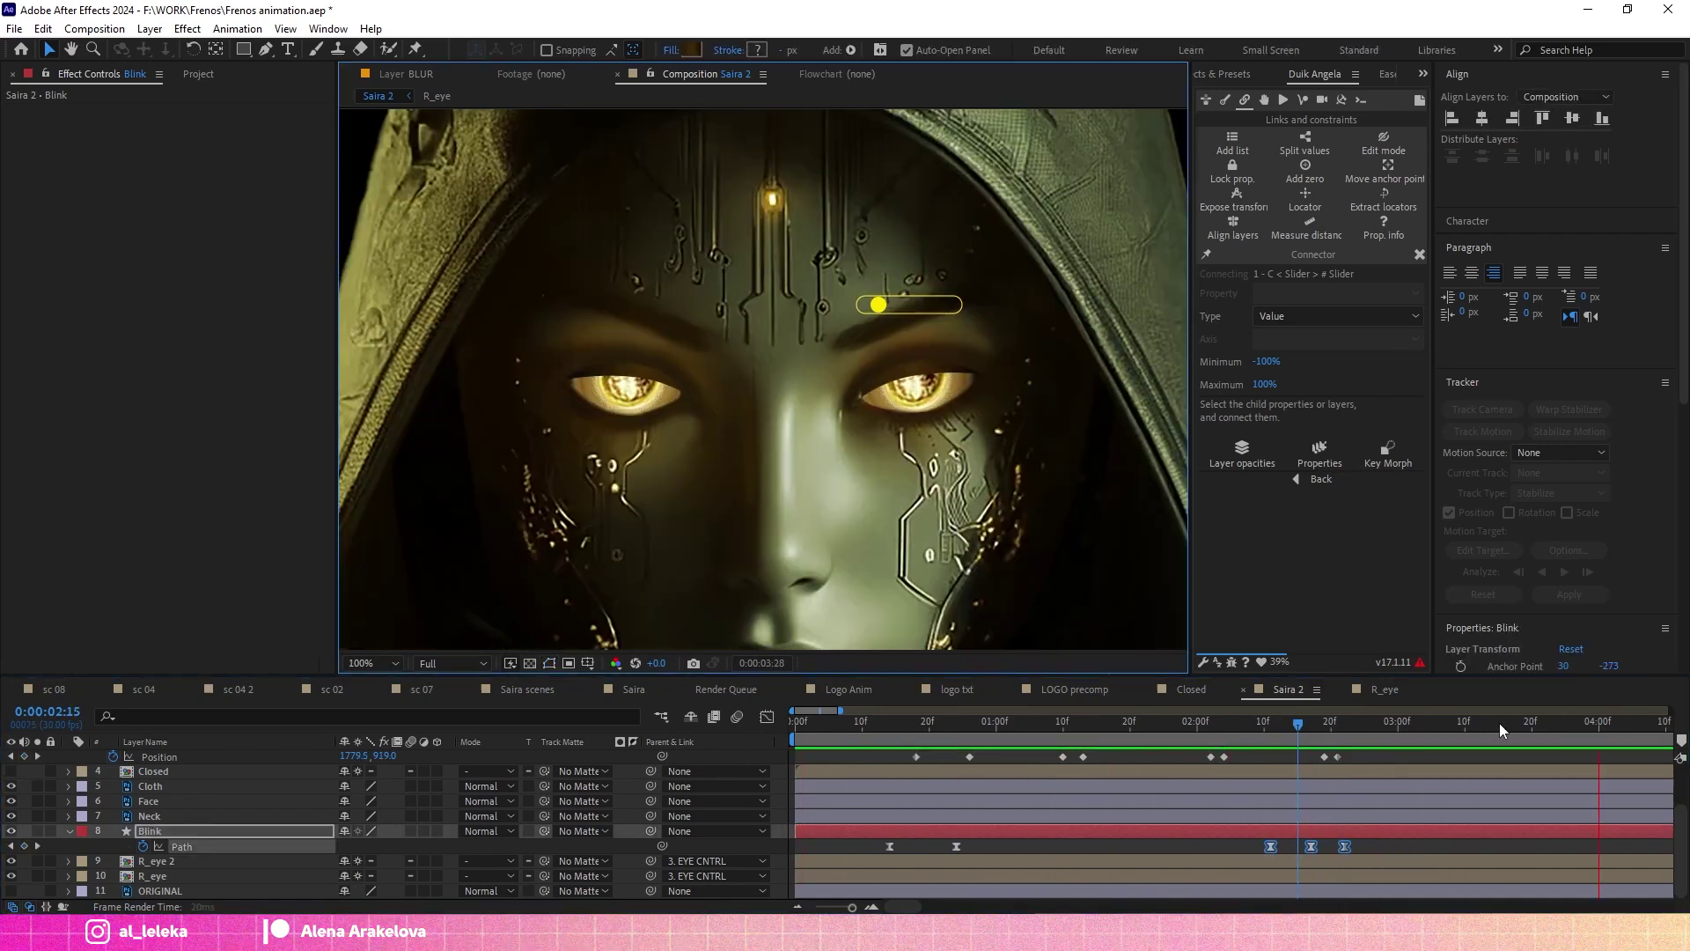
pyautogui.click(1507, 723)
pyautogui.moveTo(1507, 724); pyautogui.dragTo(1297, 727)
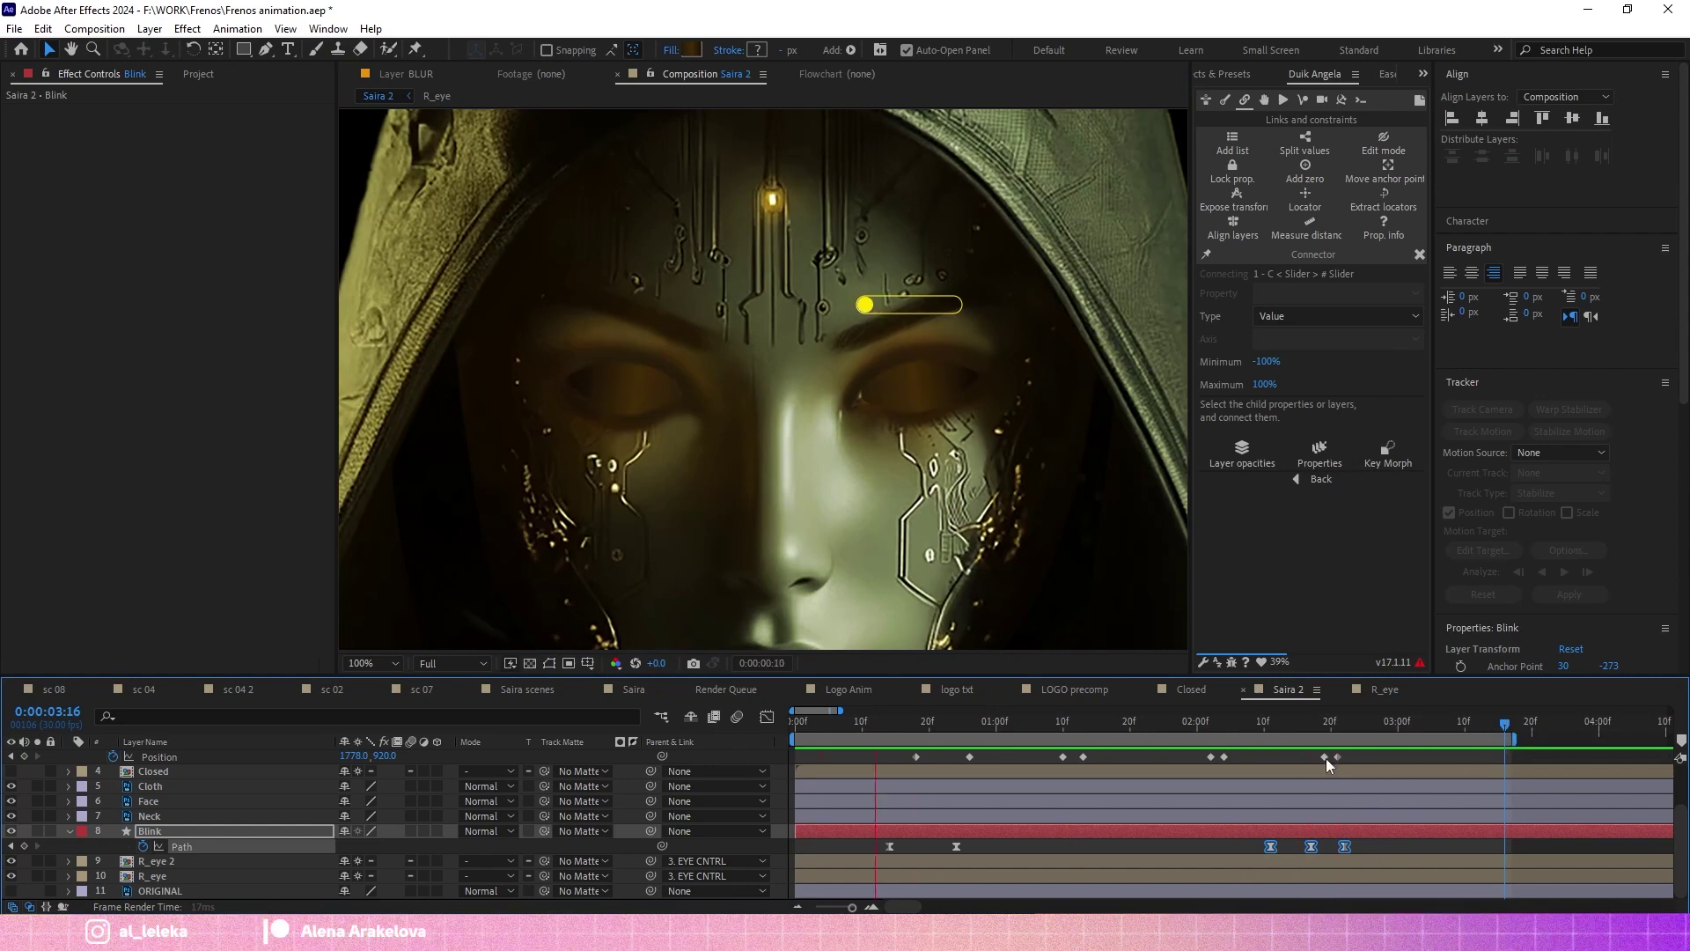
pyautogui.click(956, 724)
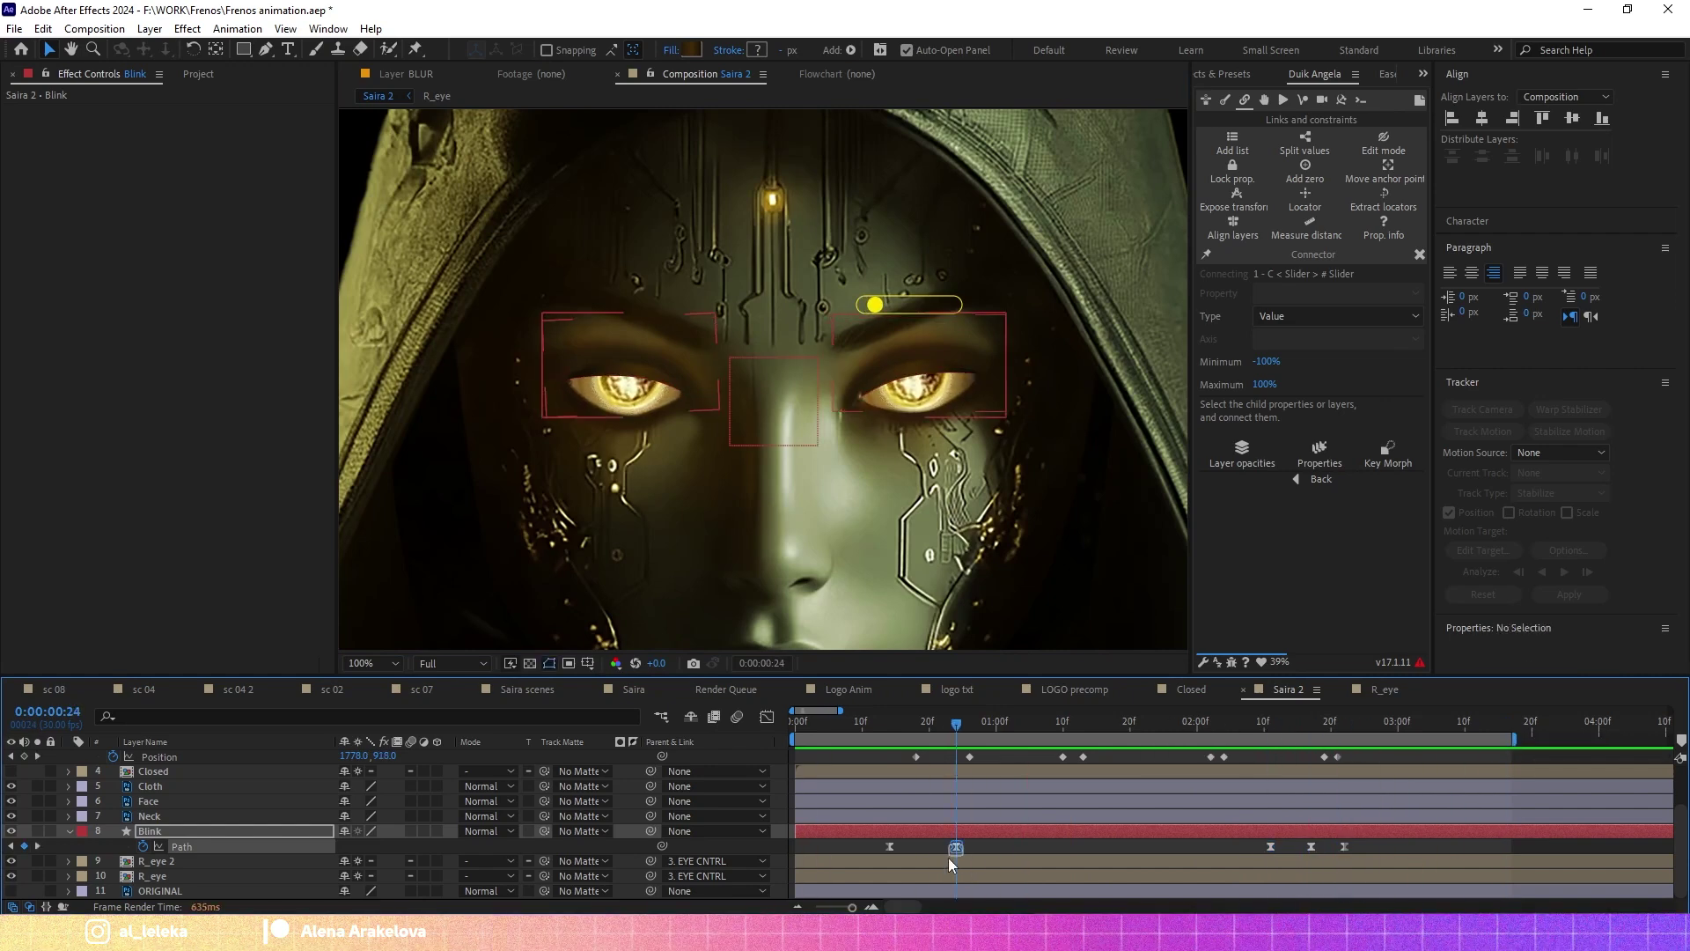
pyautogui.scroll(1, 933, 405)
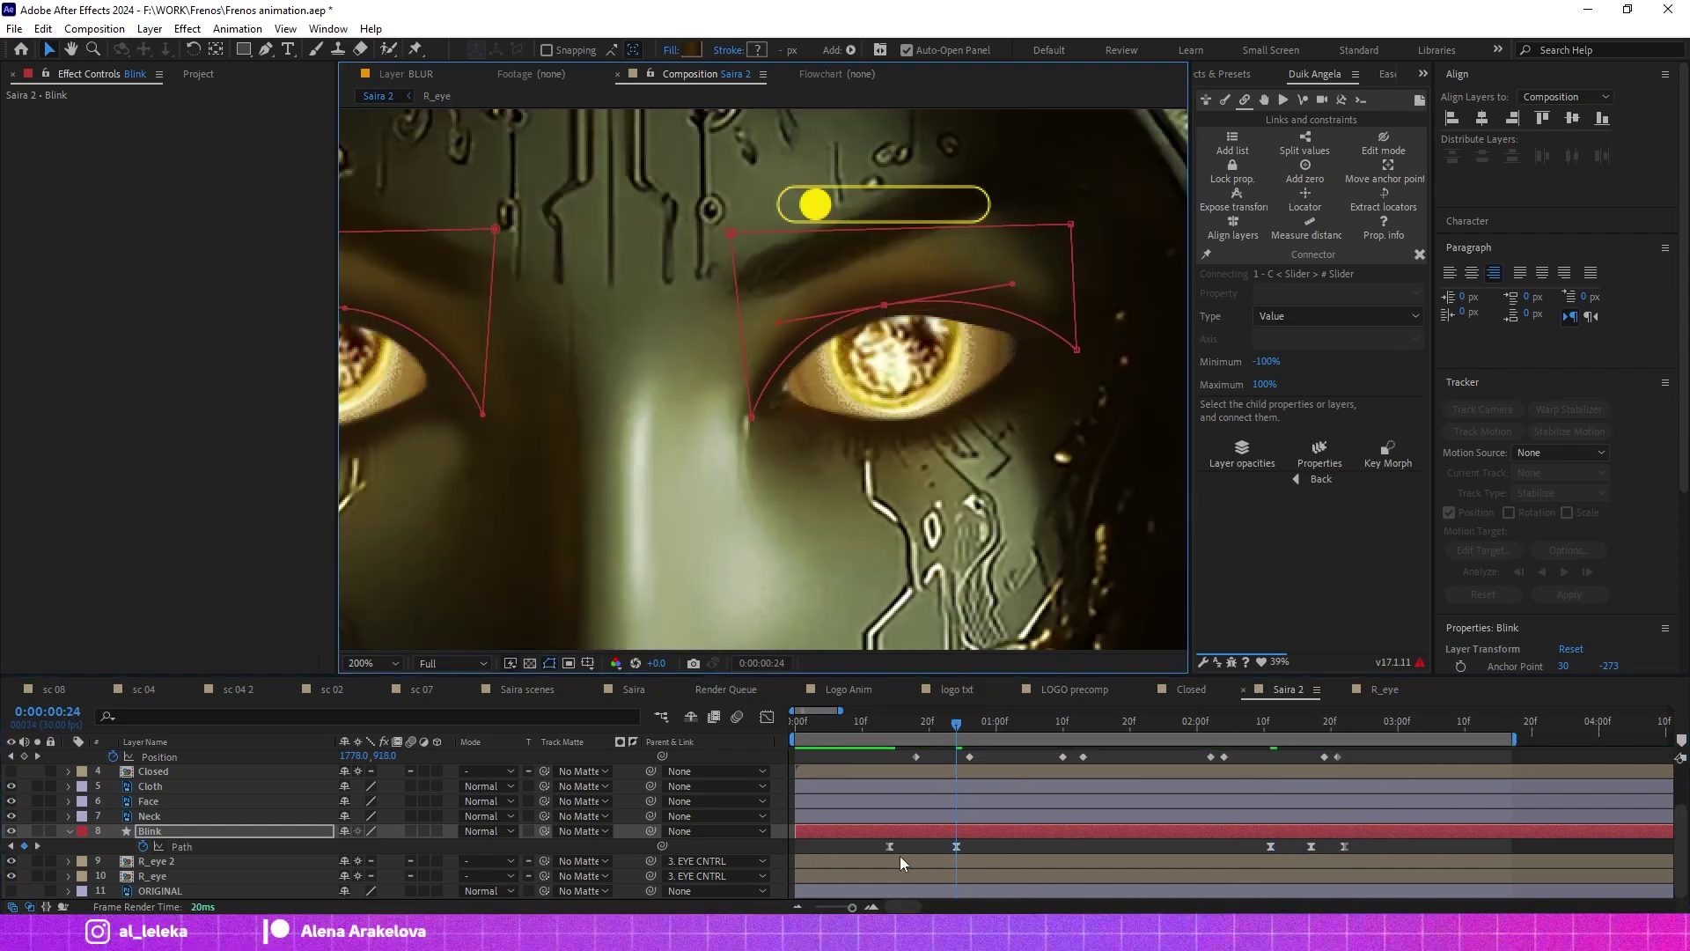
pyautogui.click(37, 846)
pyautogui.scroll(-2, 940, 581)
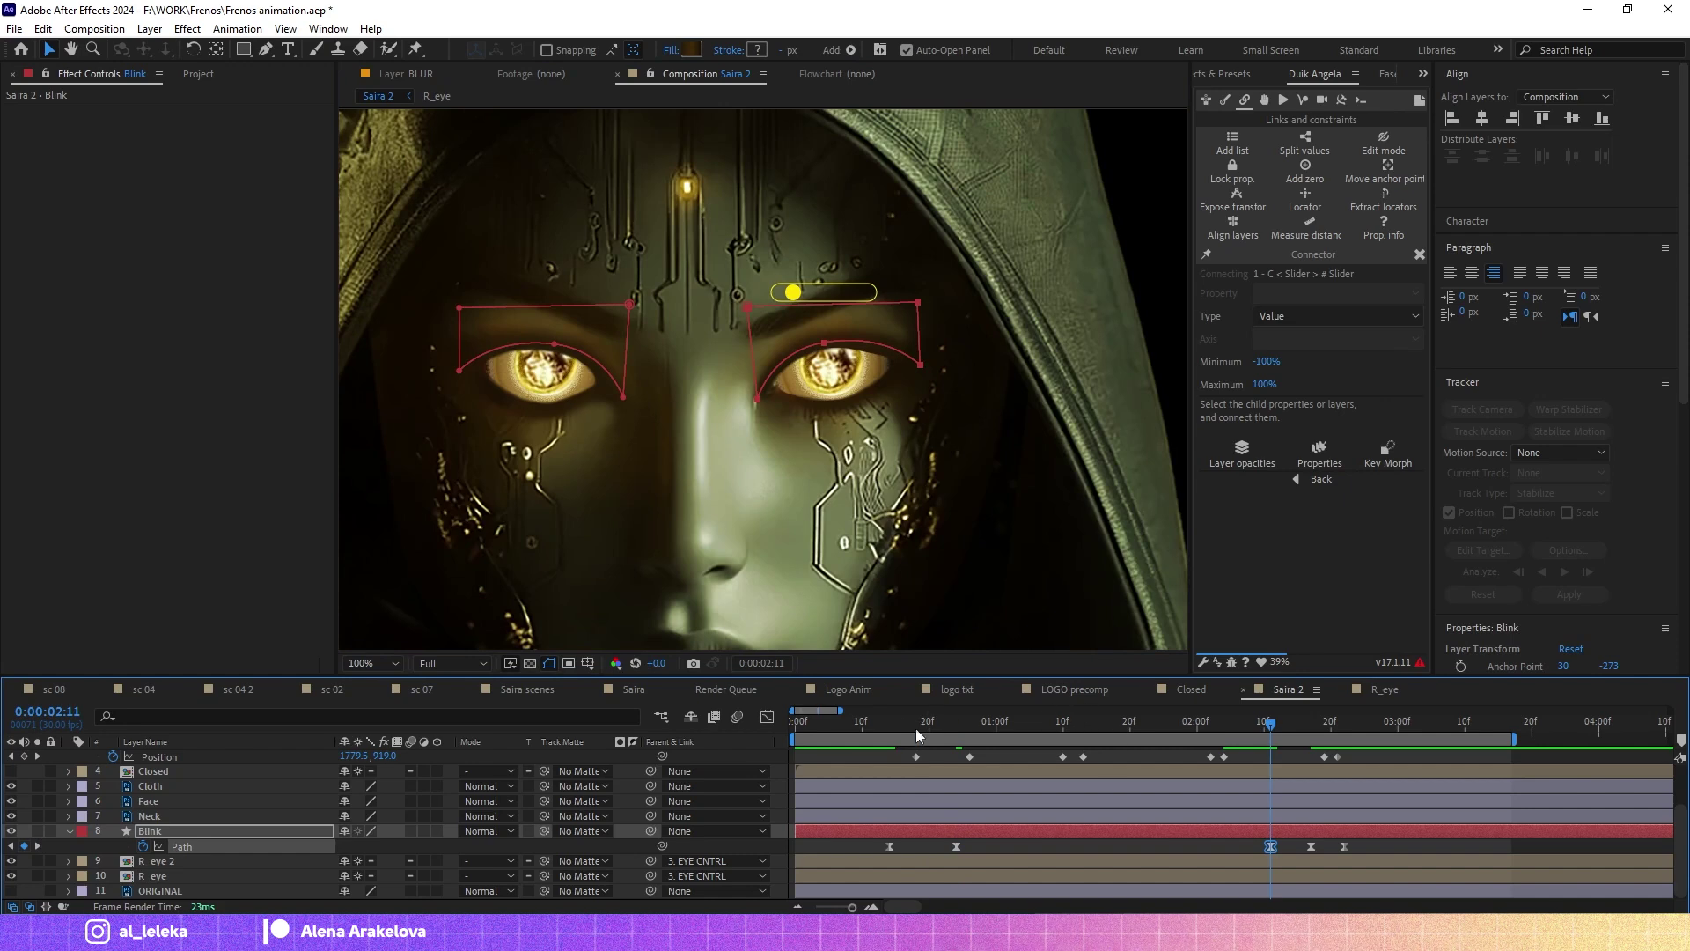
pyautogui.click(1103, 724)
pyautogui.scroll(-1, 880, 396)
pyautogui.scroll(2, 880, 396)
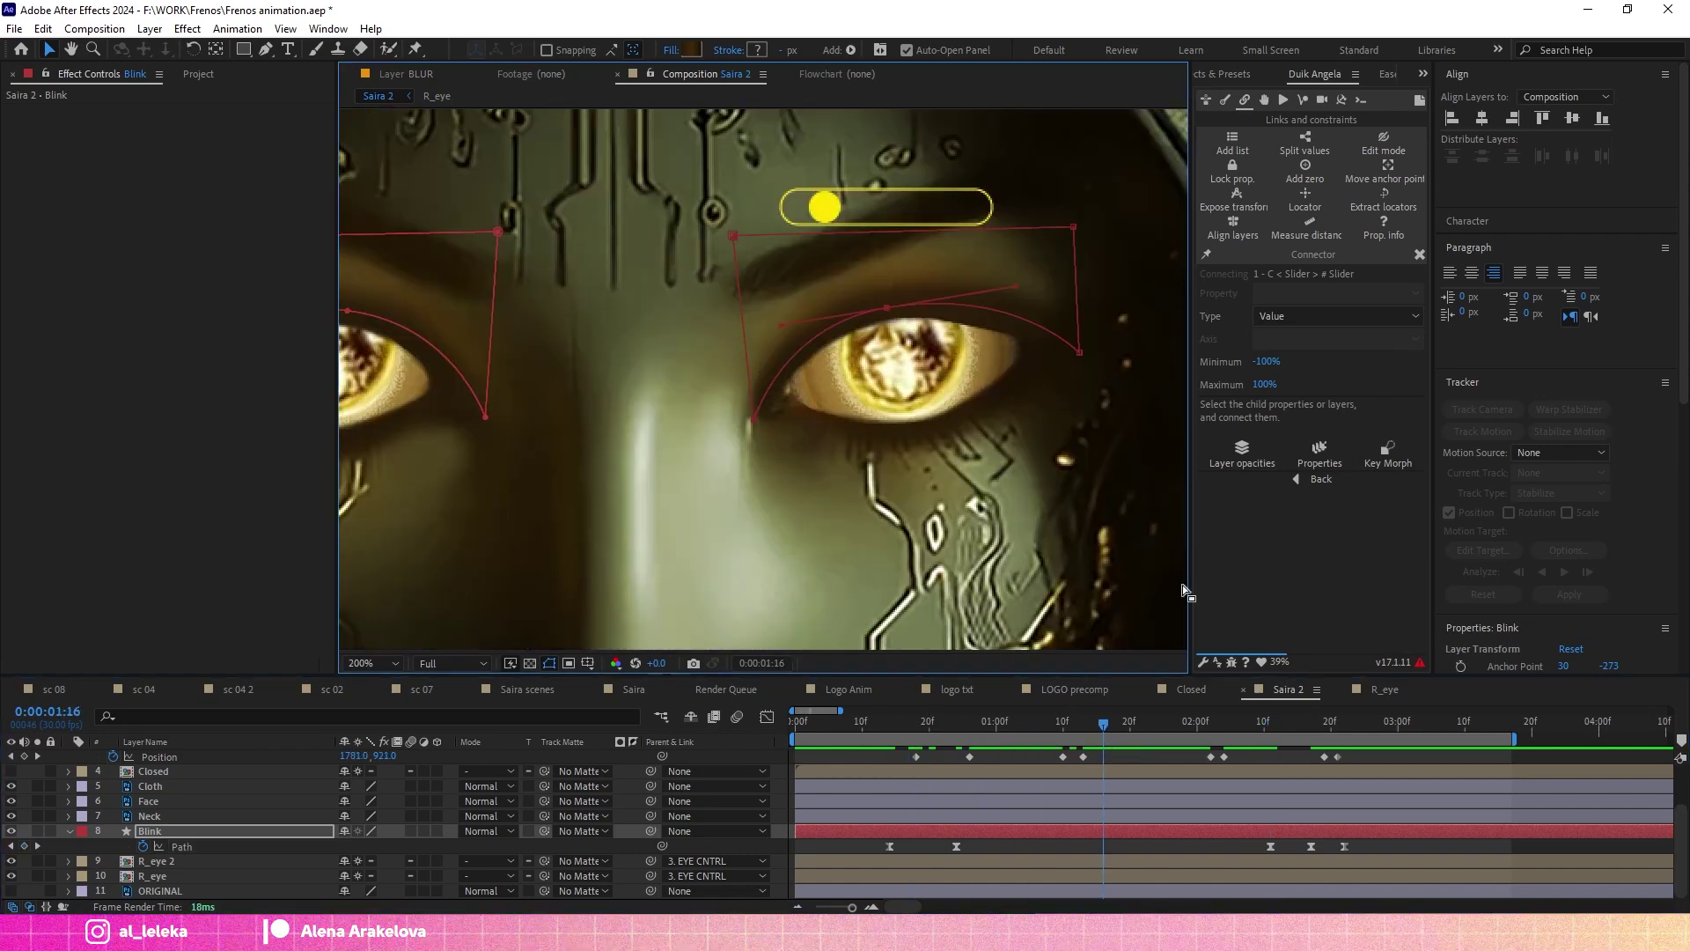
pyautogui.scroll(-2, 1182, 585)
# Preview the eye animation and review the Blink path keyframes.
pyautogui.press('space')
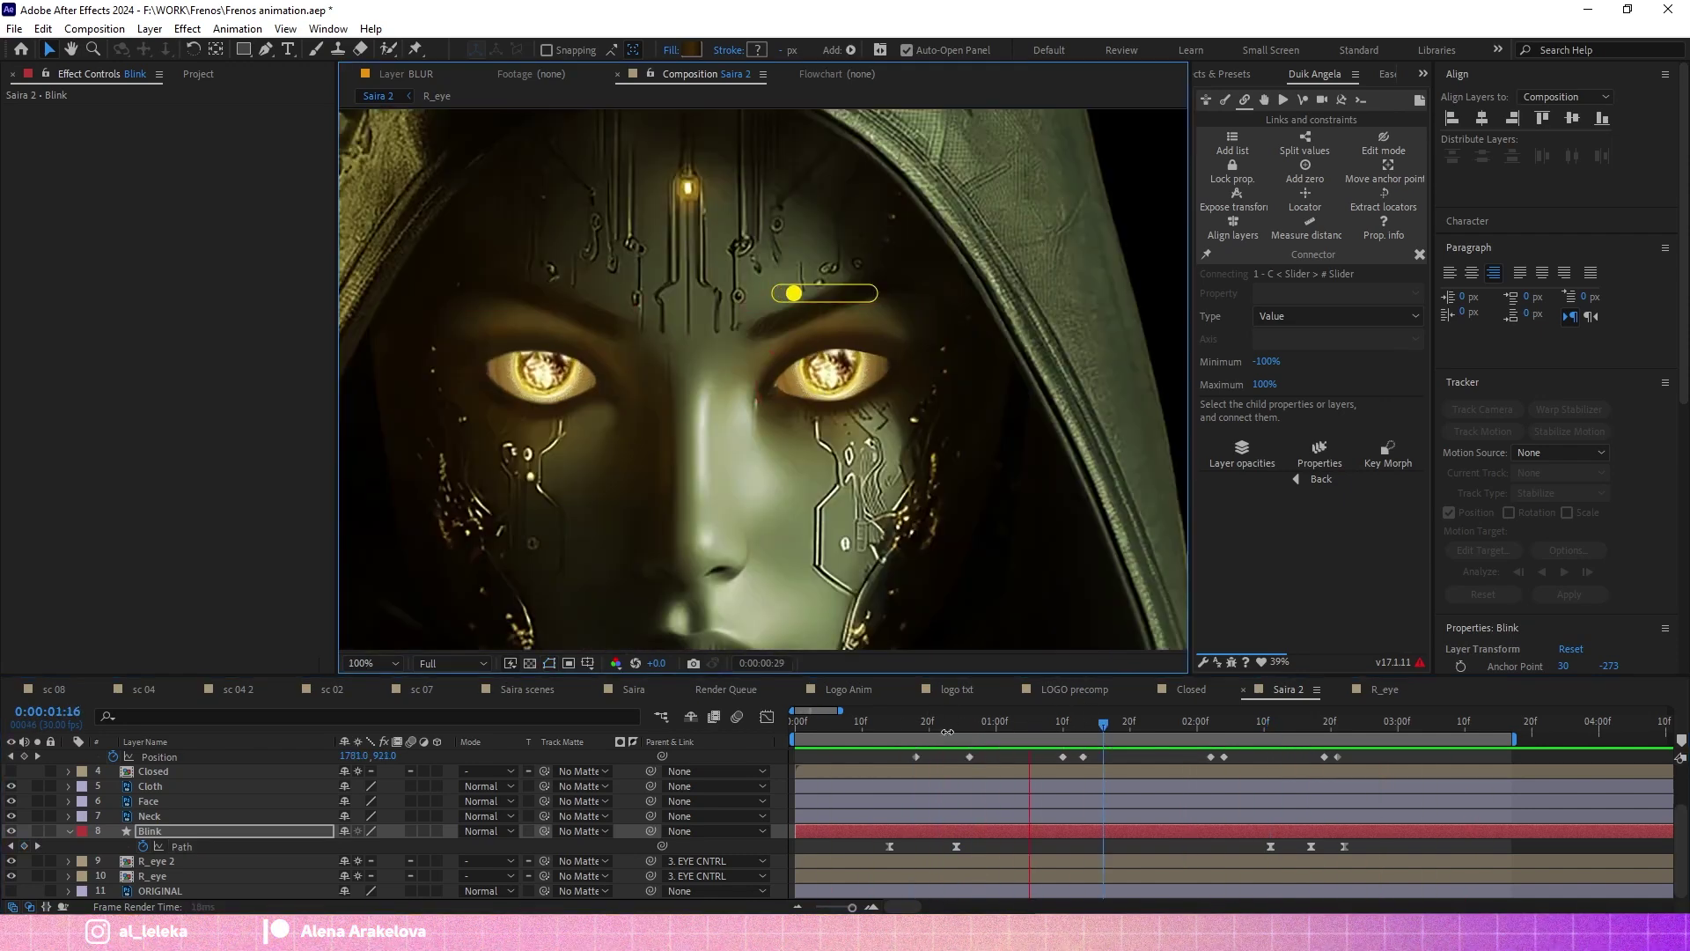
pyautogui.press('space')
pyautogui.scroll(2, 837, 331)
pyautogui.scroll(2, 836, 331)
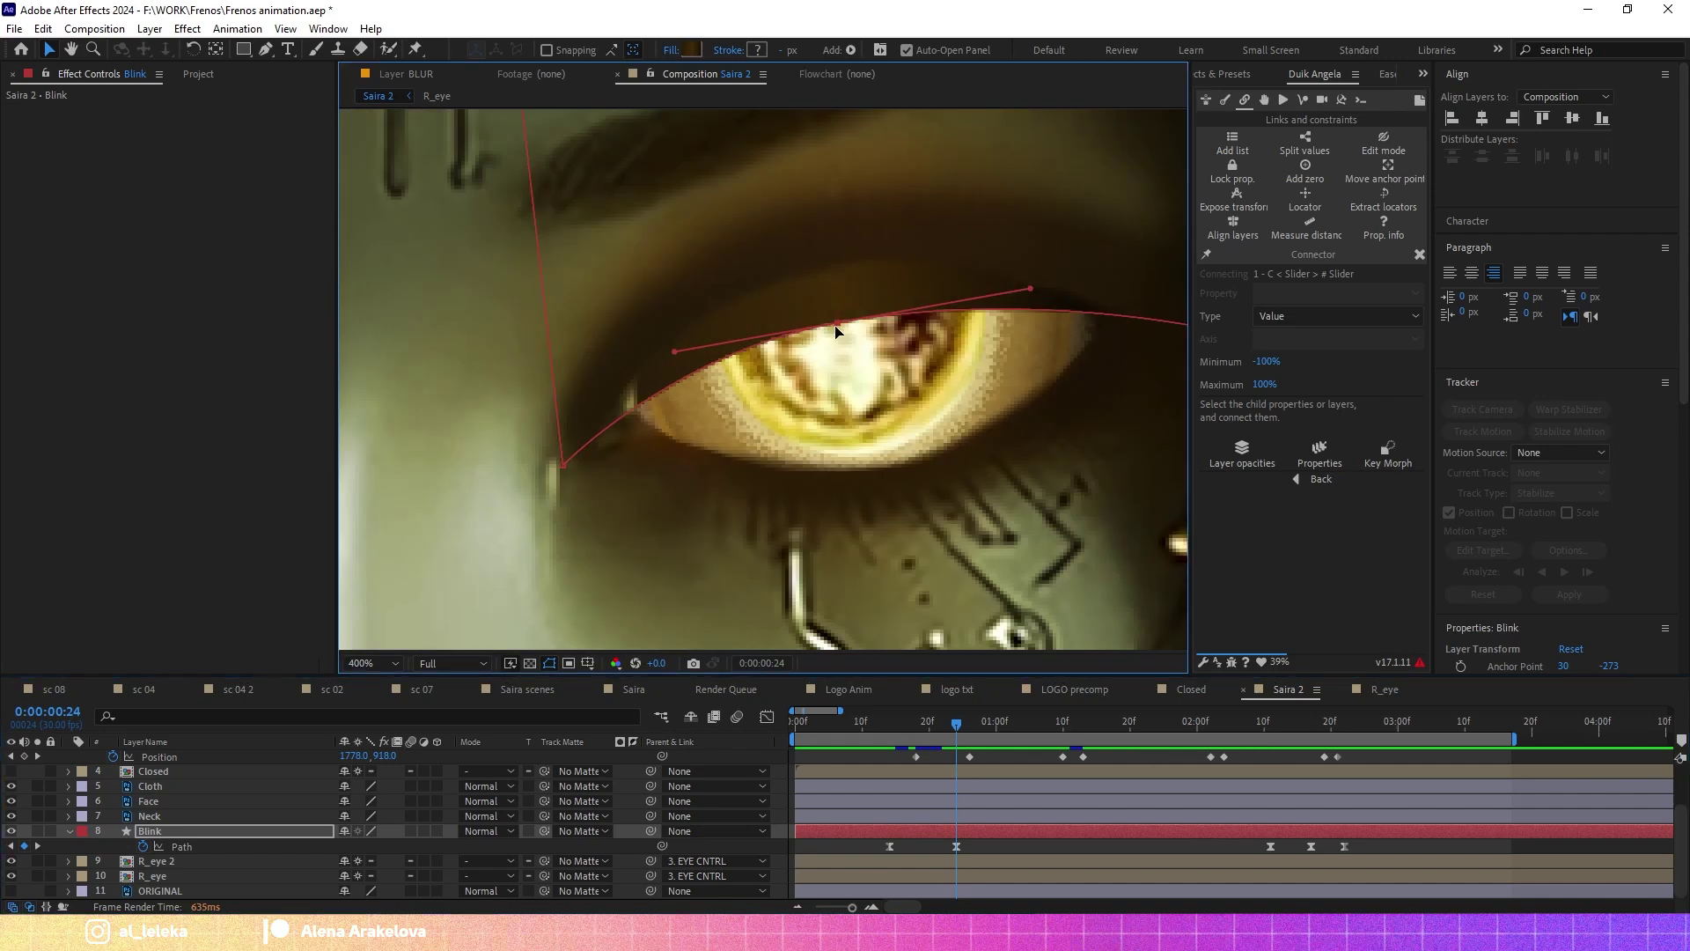
pyautogui.scroll(-2, 685, 325)
pyautogui.scroll(-1, 684, 325)
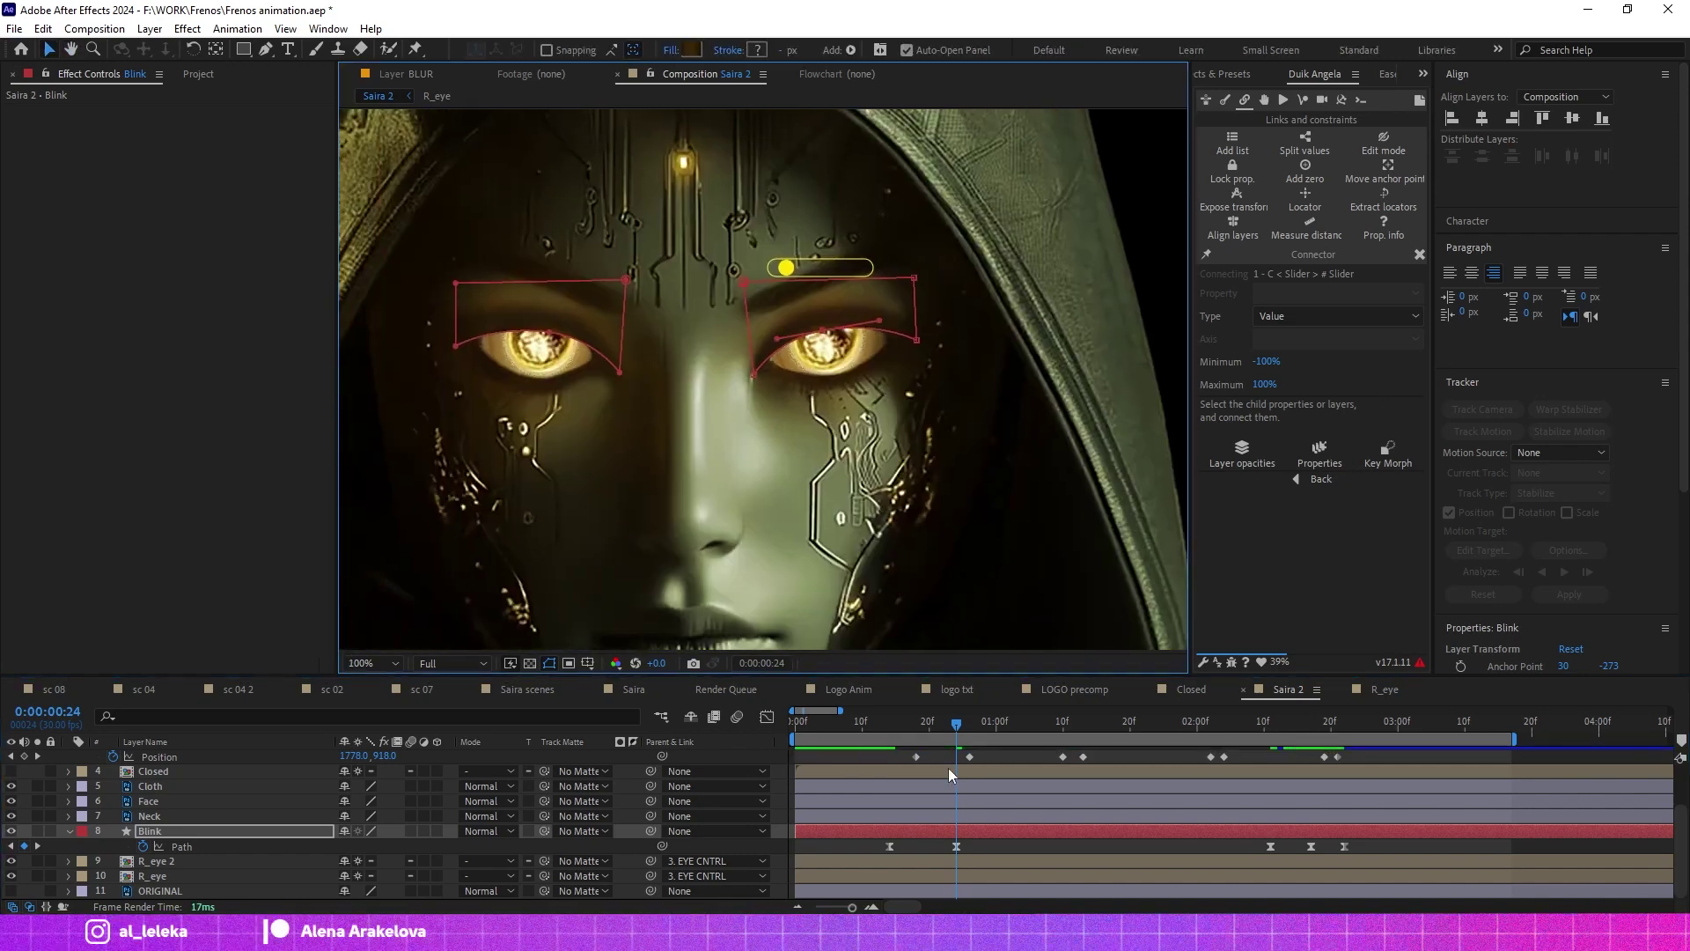
pyautogui.click(56, 846)
pyautogui.click(37, 846)
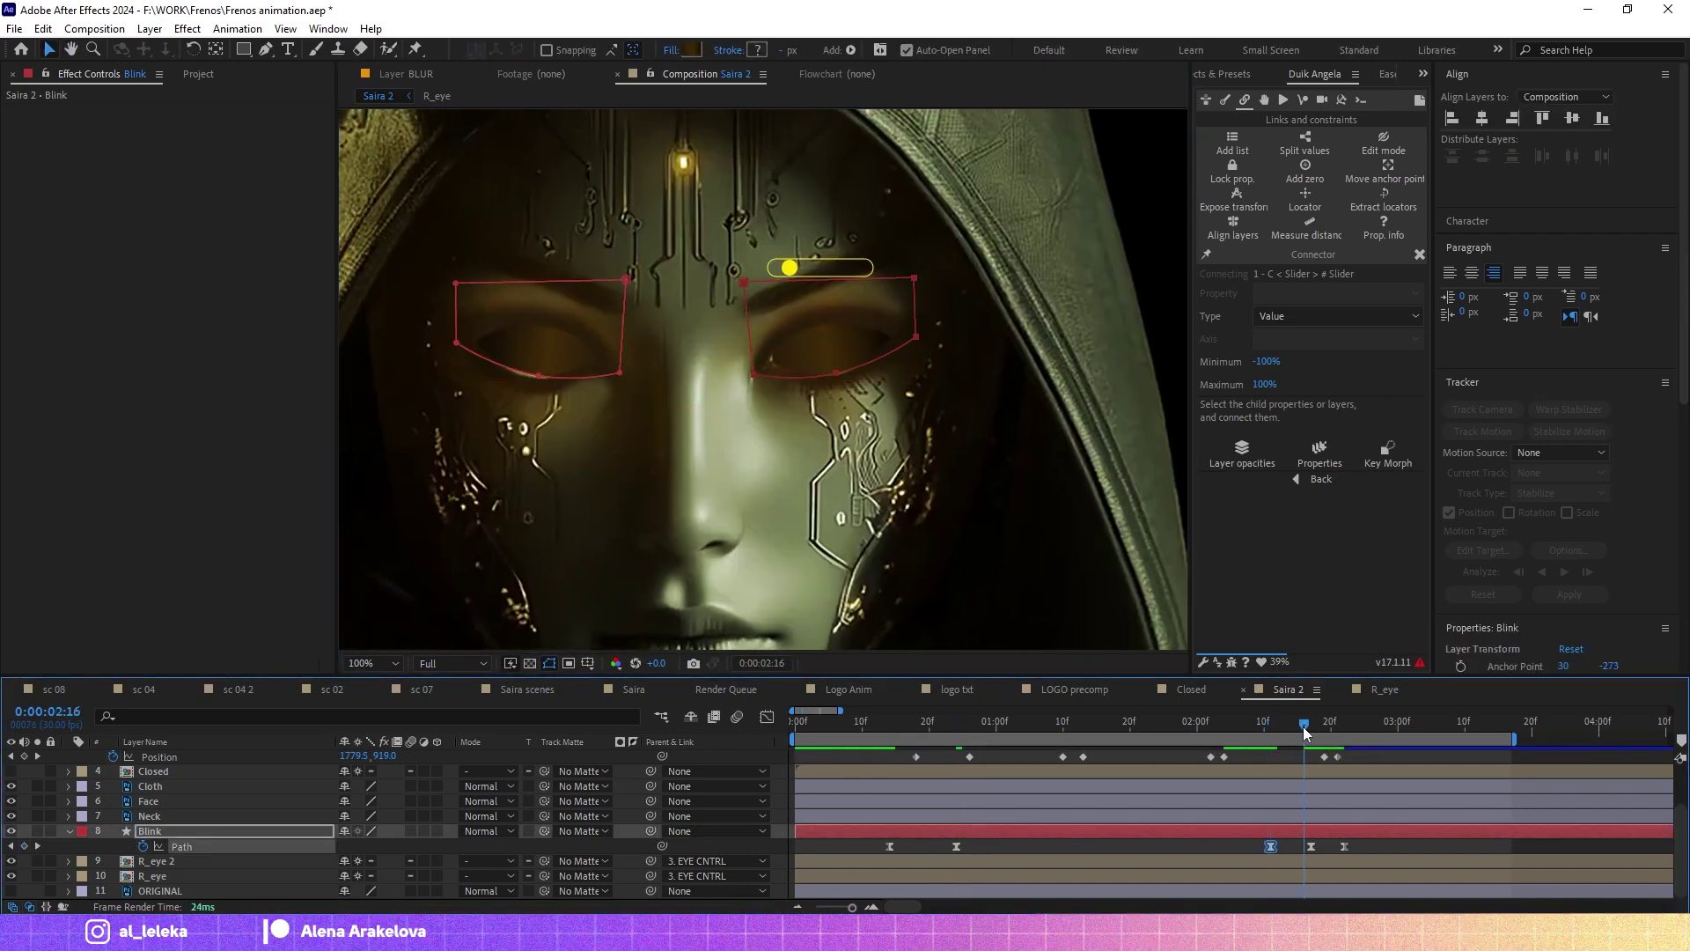
pyautogui.press(',')
pyautogui.press(',')
pyautogui.moveTo(1306, 734); pyautogui.dragTo(882, 728)
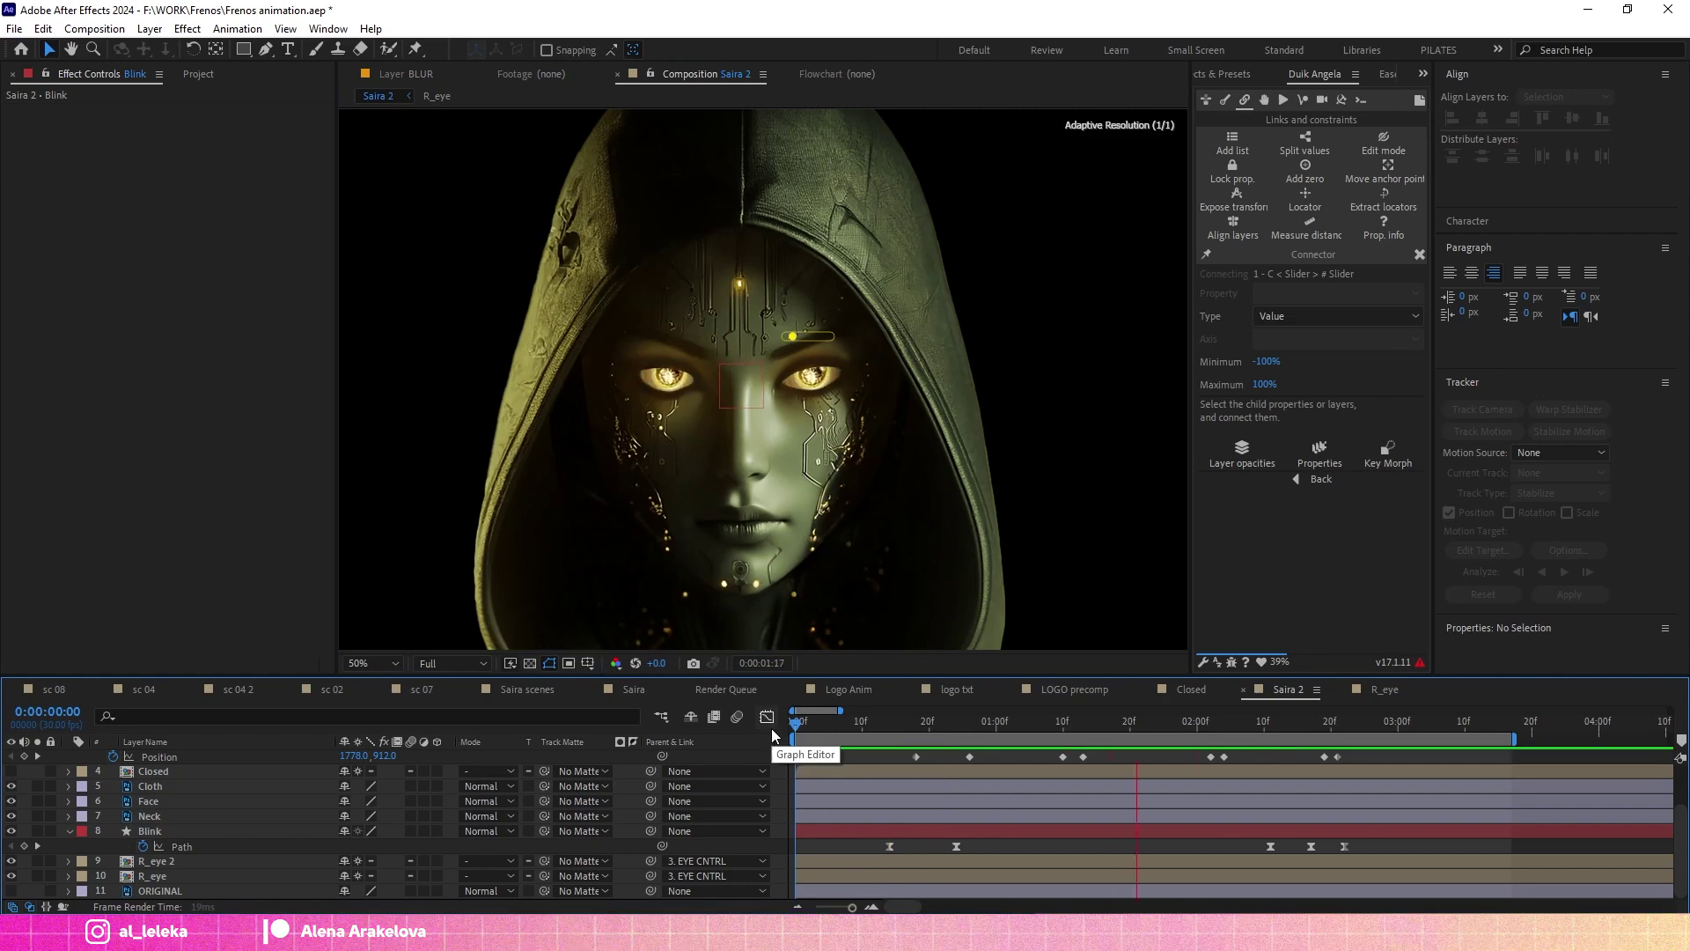
# Save the project, collapse EYE PUPIL, lock the Cloth layer and select the Face layer.
pyautogui.hotkey('ctrl', 's')
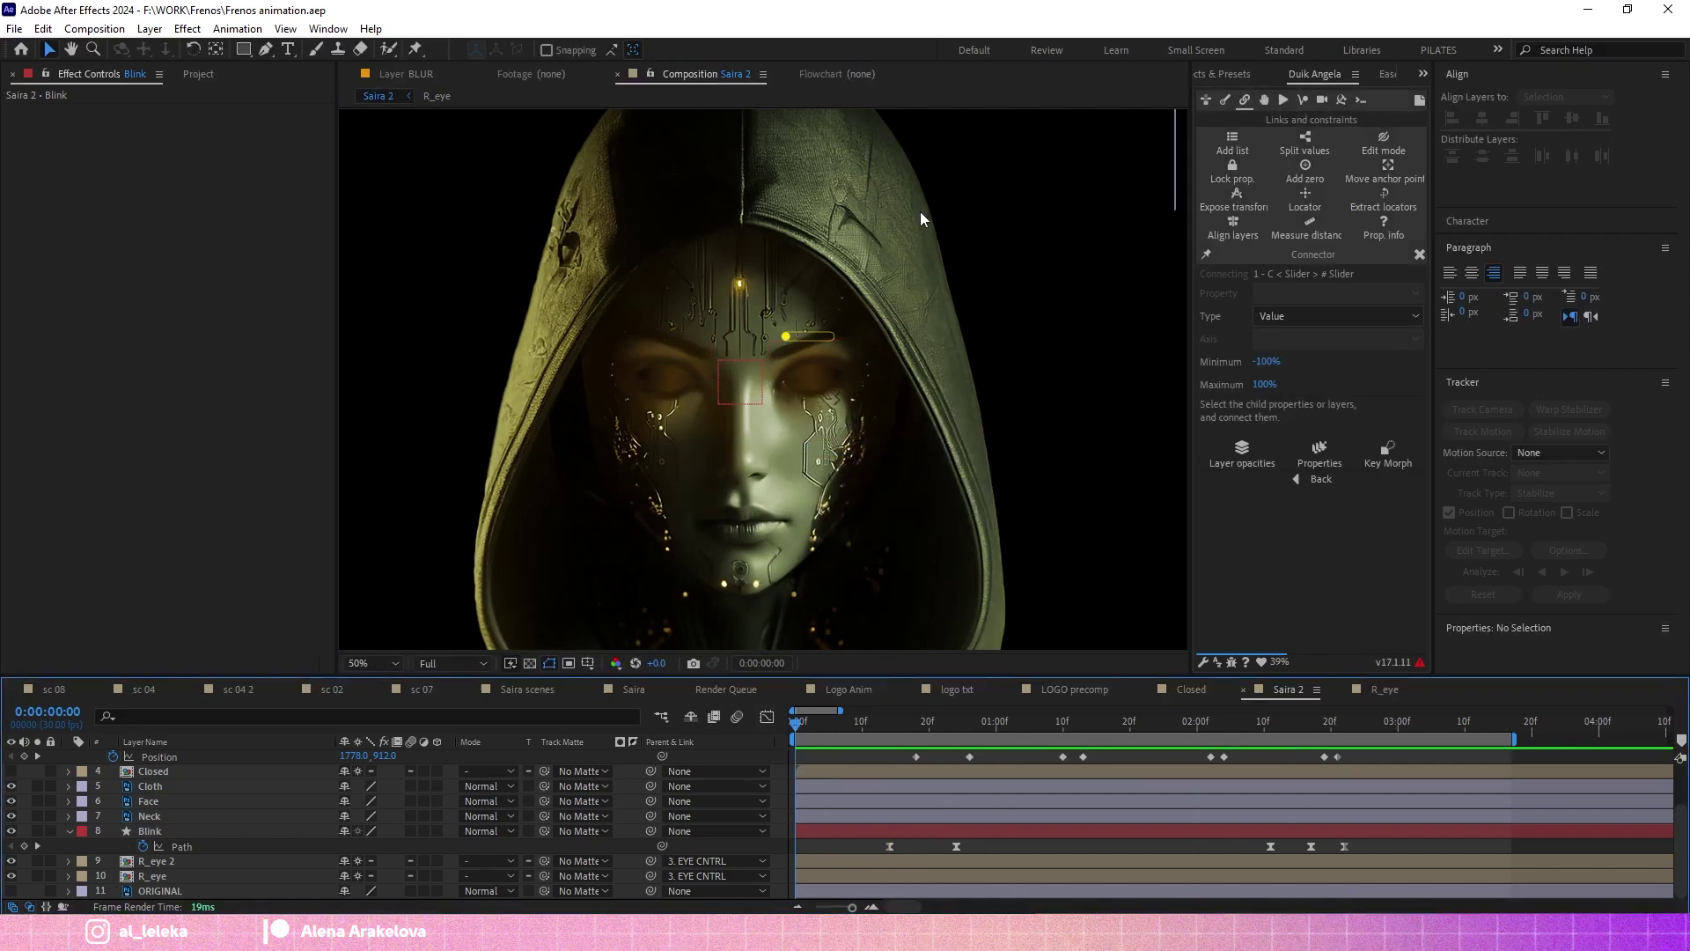
pyautogui.scroll(3, 185, 821)
pyautogui.click(69, 758)
pyautogui.scroll(-1, 634, 502)
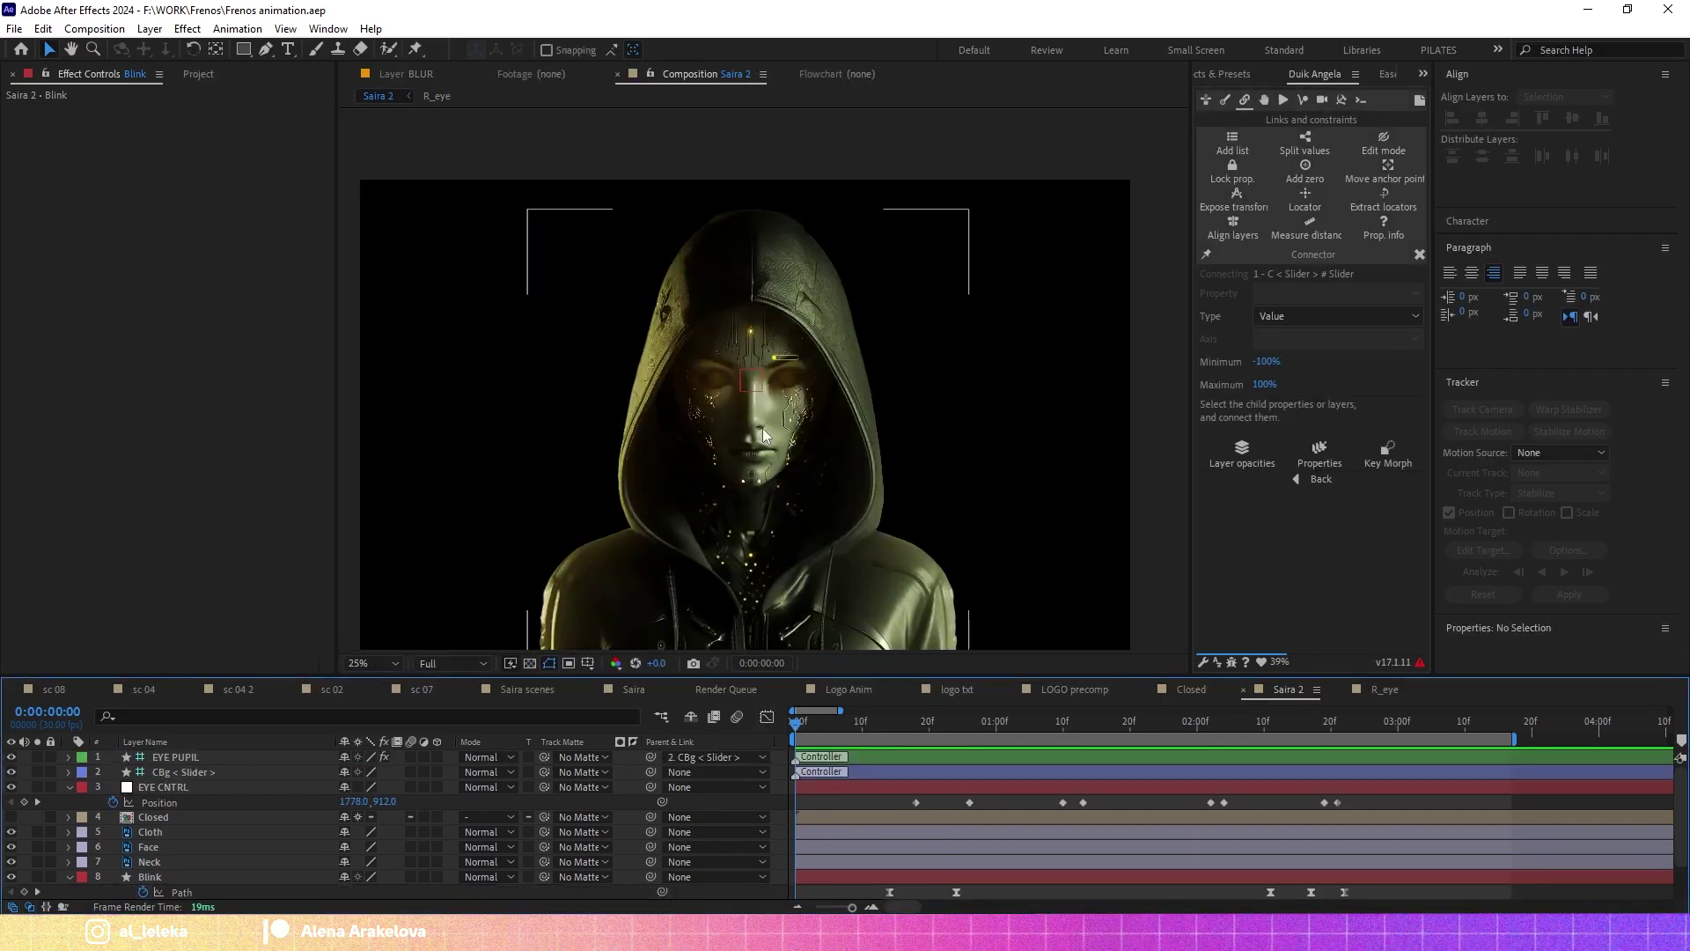
pyautogui.scroll(1, 764, 435)
pyautogui.click(51, 831)
pyautogui.click(148, 846)
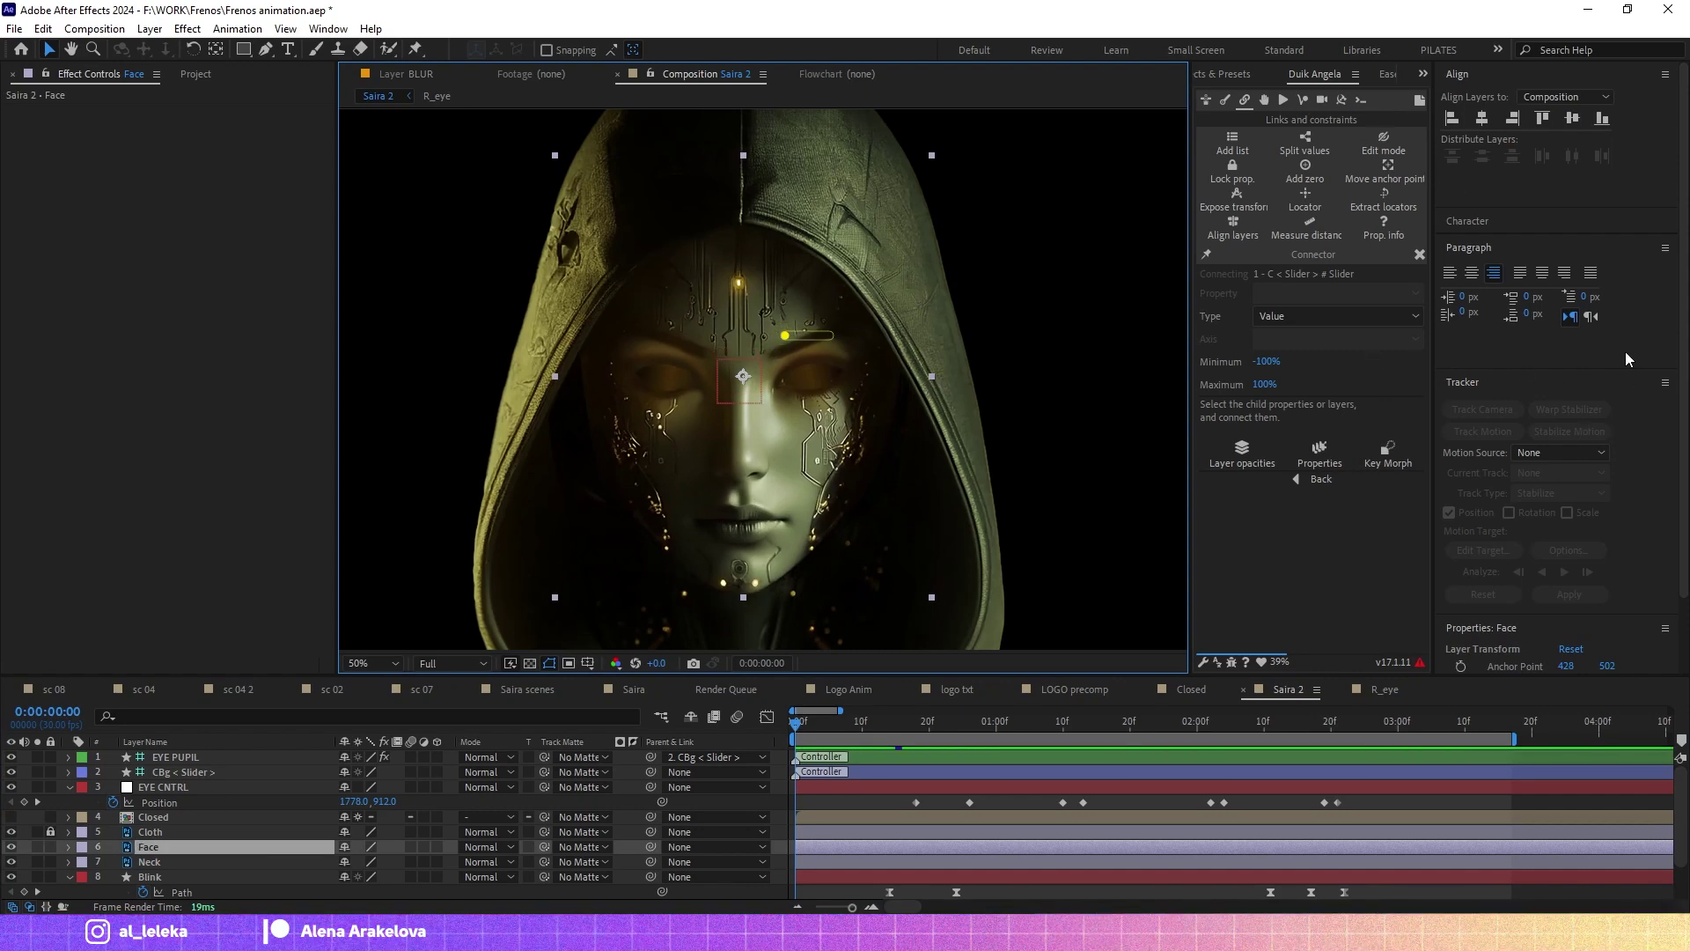
pyautogui.scroll(-2, 1628, 349)
# Apply Mesh Warp from Effects & Presets to the Face layer, undoing an accidental Wave Warp.
pyautogui.click(1237, 77)
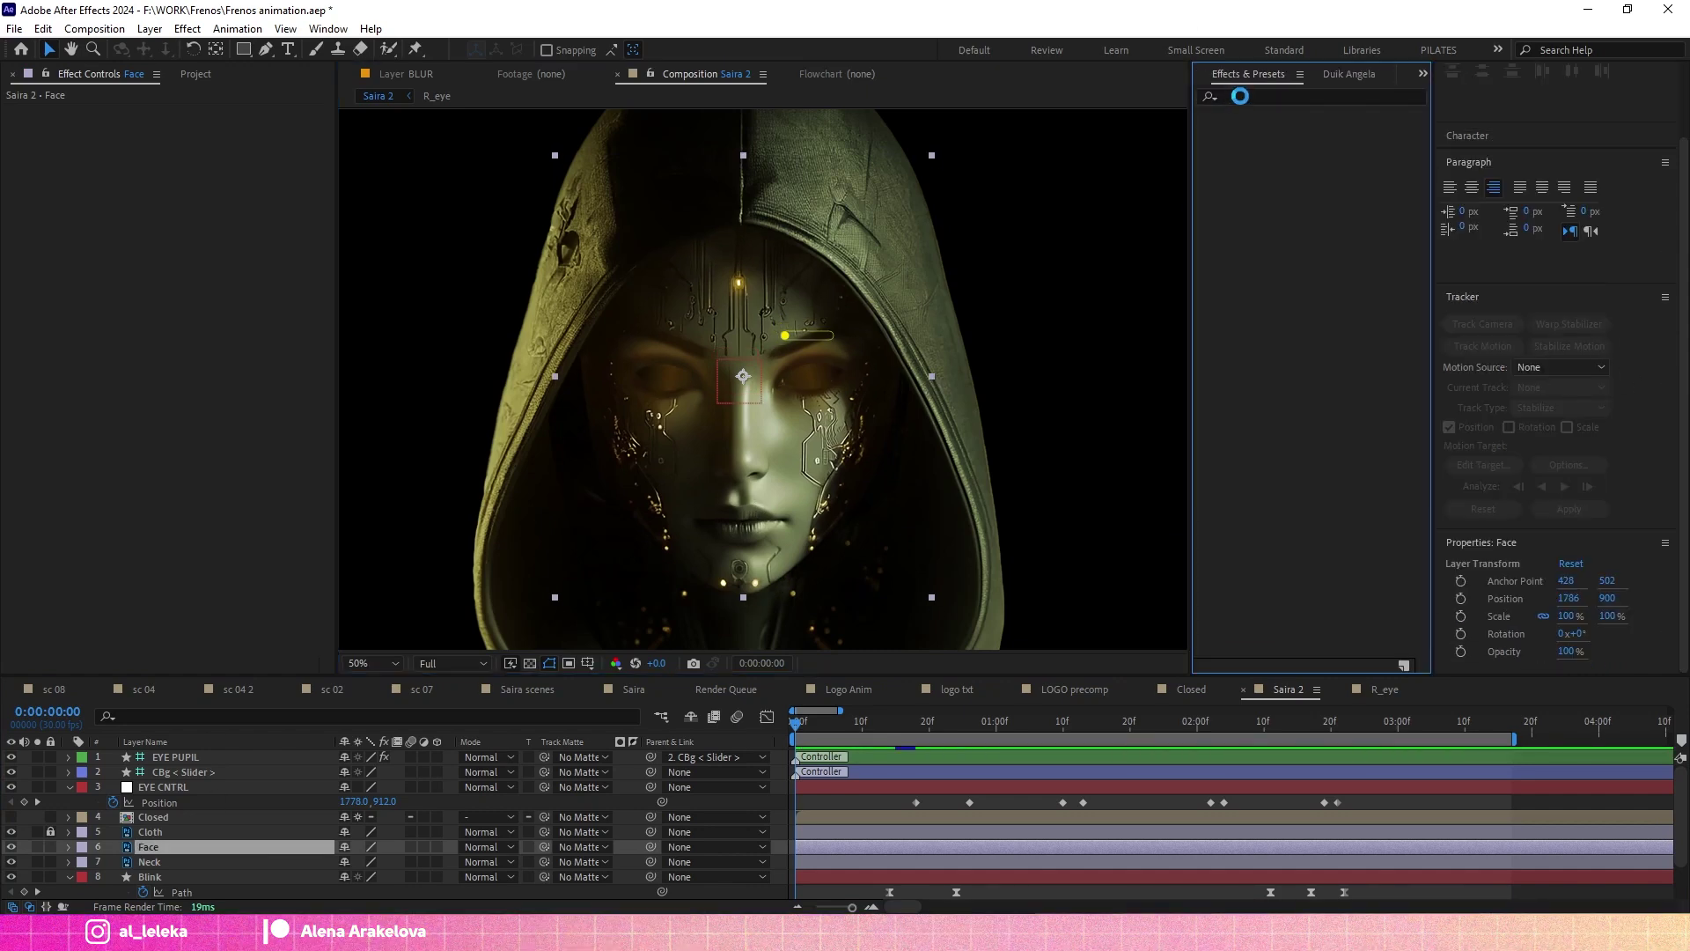
pyautogui.click(1241, 94)
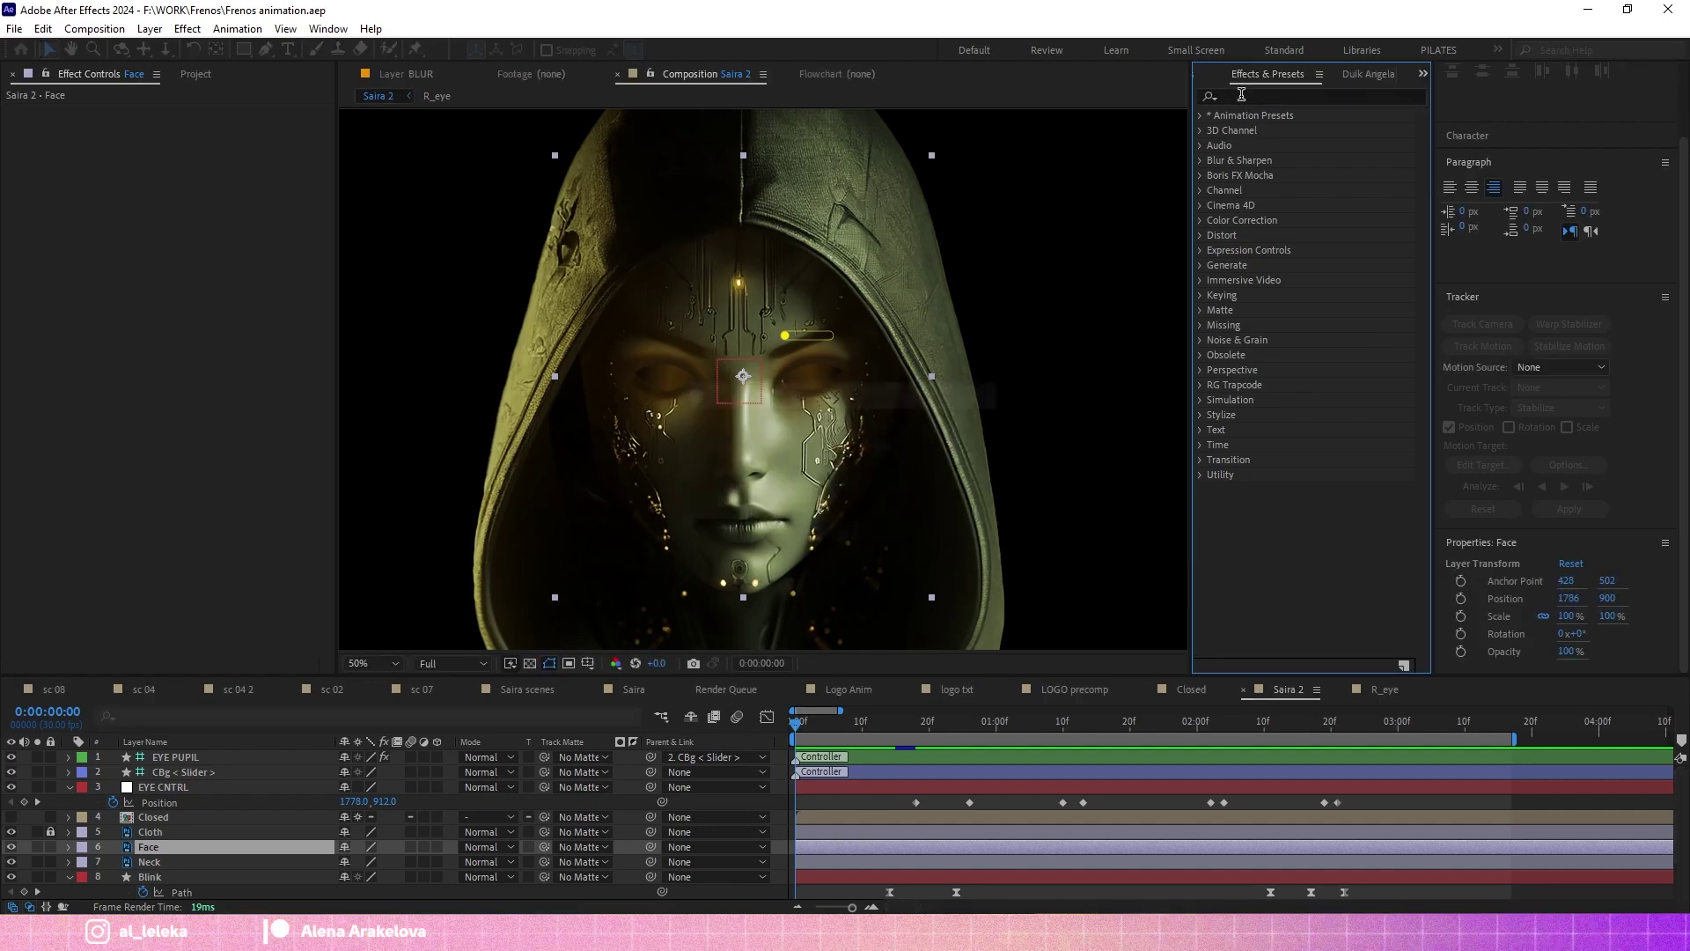
pyautogui.write('warp')
pyautogui.doubleClick(1265, 280)
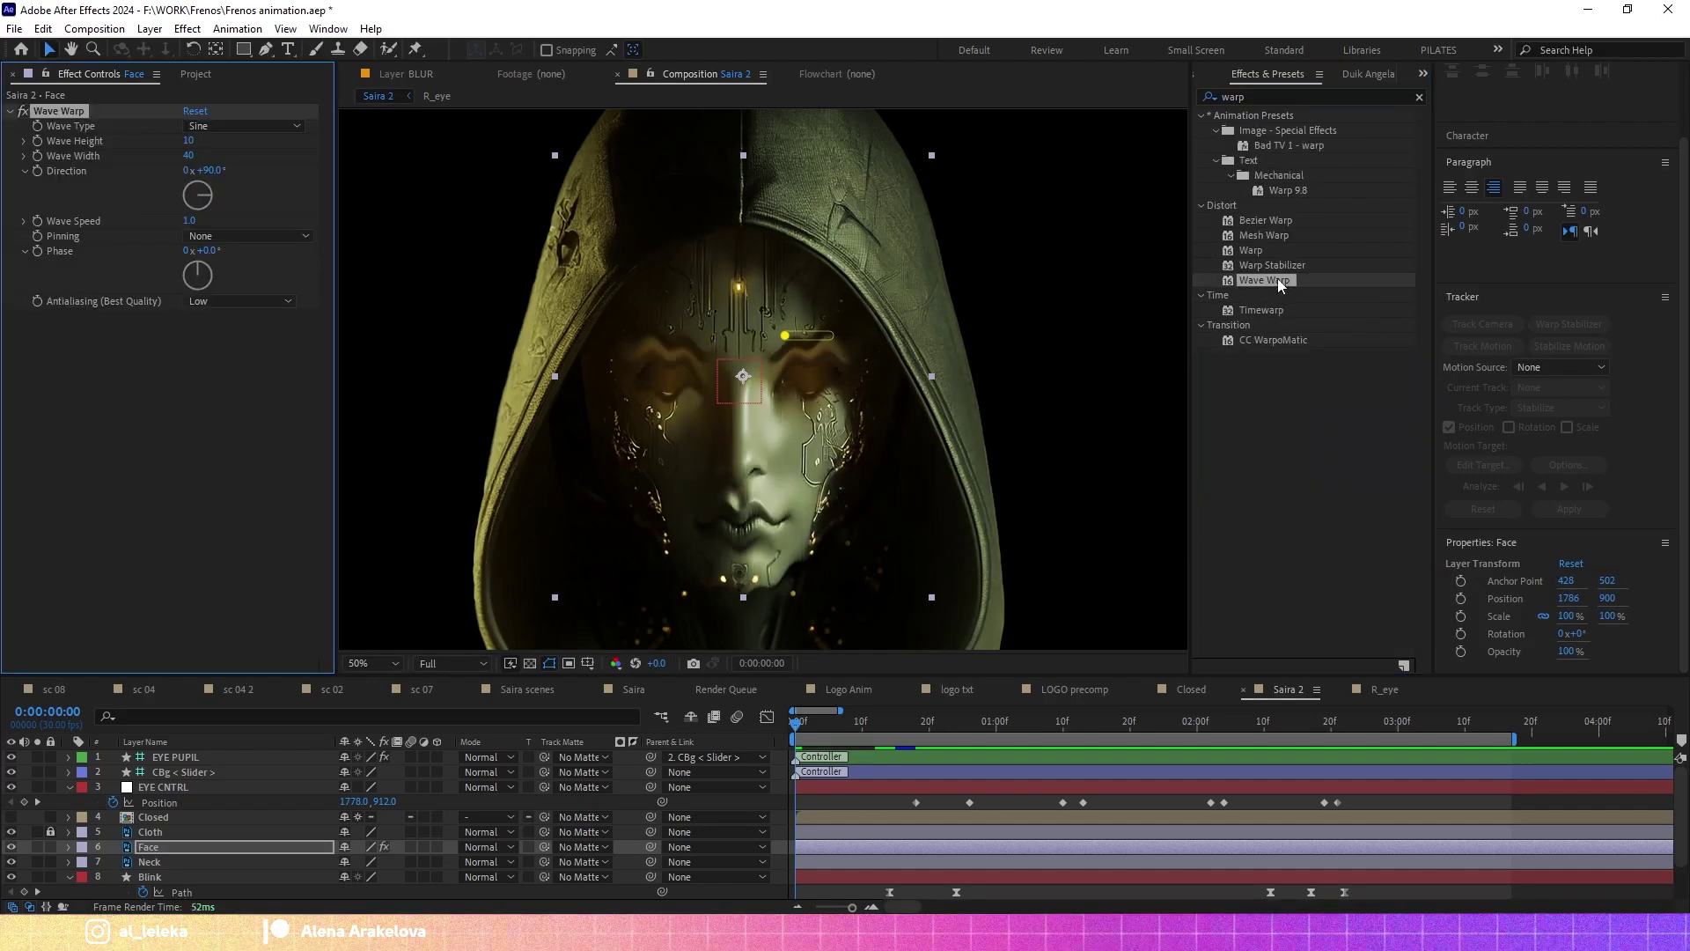
pyautogui.hotkey('ctrl', 'z')
pyautogui.doubleClick(1259, 235)
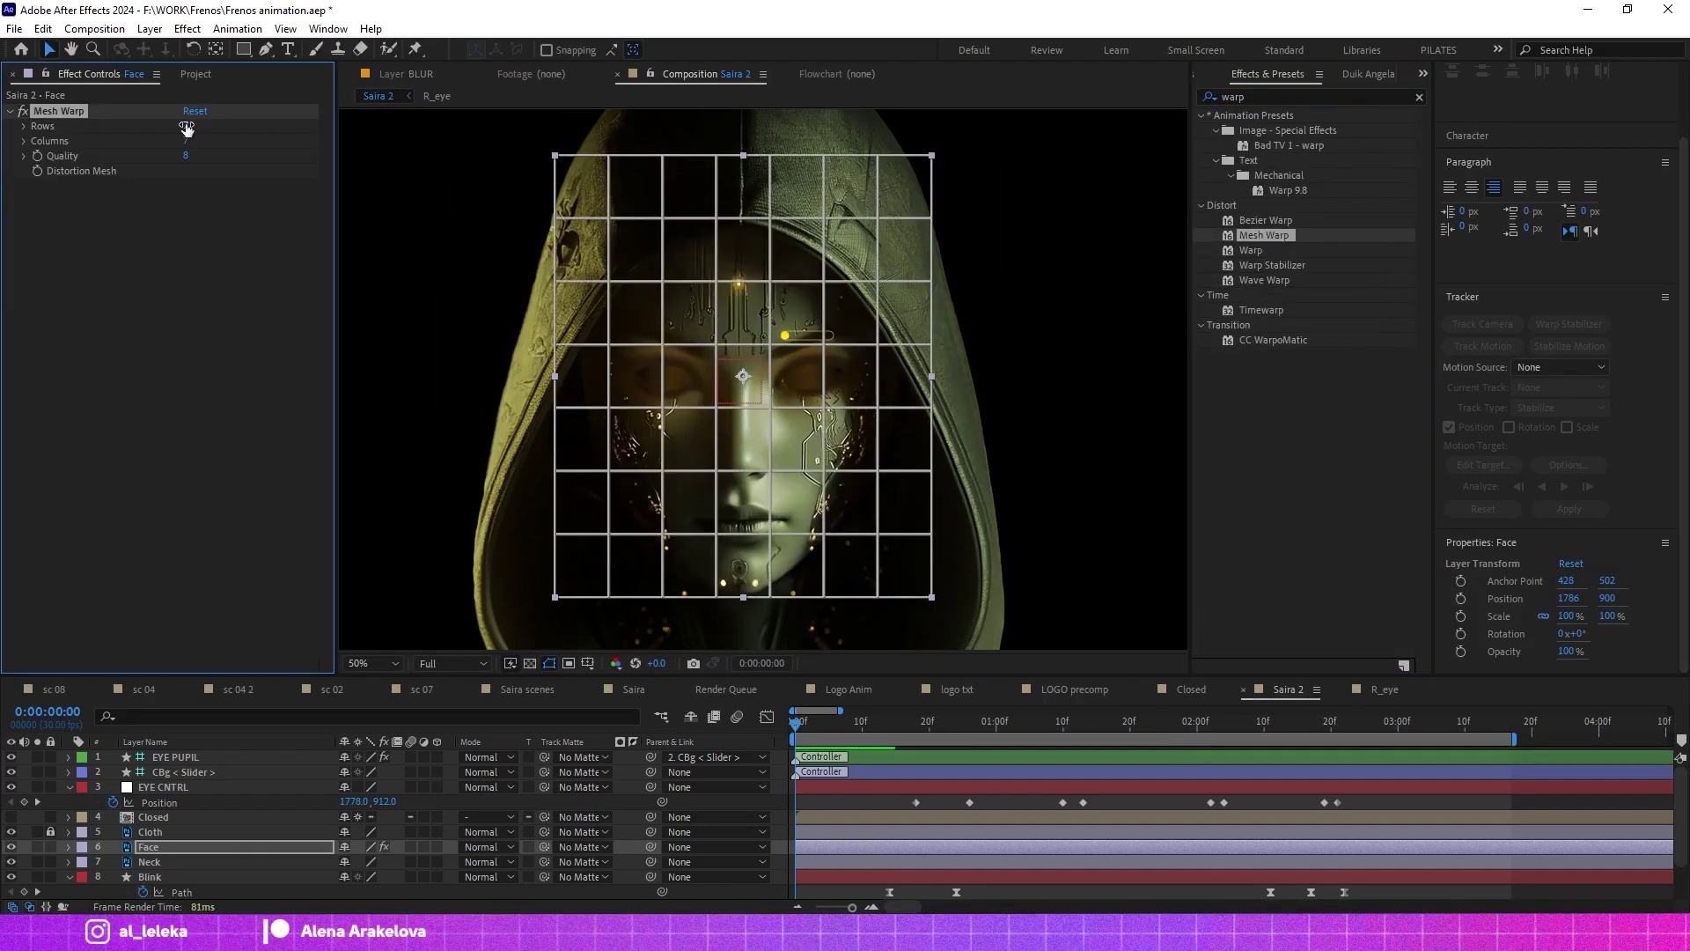
# Set the Mesh Warp to 3 rows and 4 columns and reveal its Distortion Mesh keyframes.
pyautogui.write('3')
pyautogui.press('Tab')
pyautogui.write('3')
pyautogui.press('Return')
pyautogui.scroll(2, 733, 435)
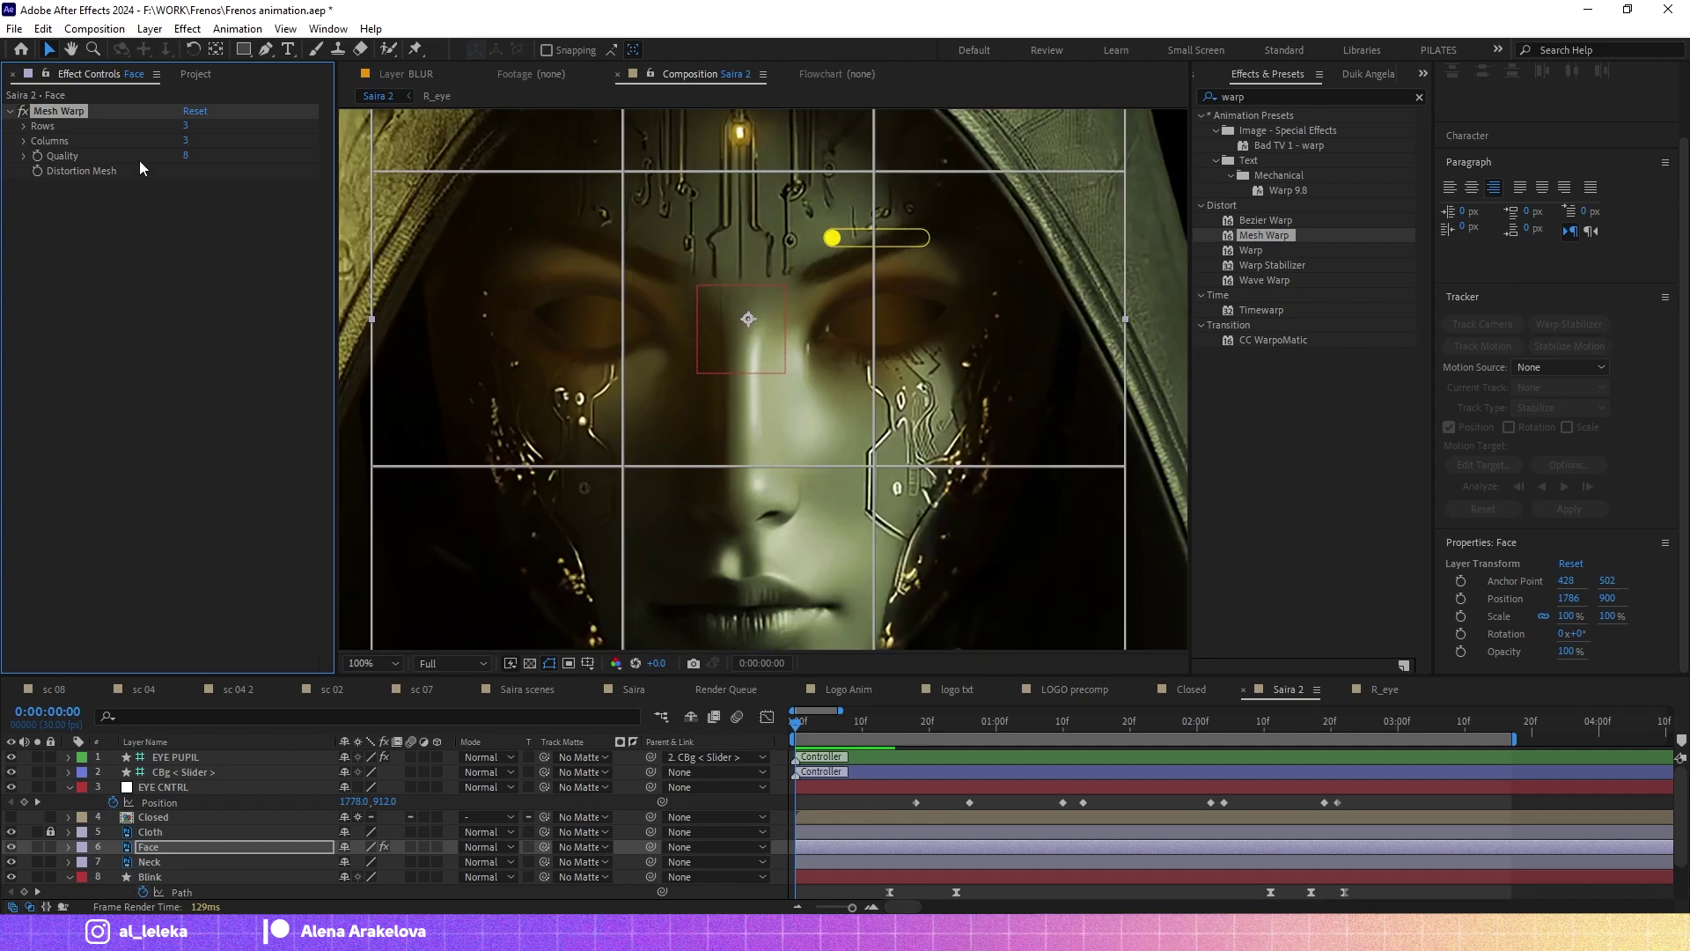
pyautogui.write('4')
pyautogui.press('Return')
pyautogui.click(748, 466)
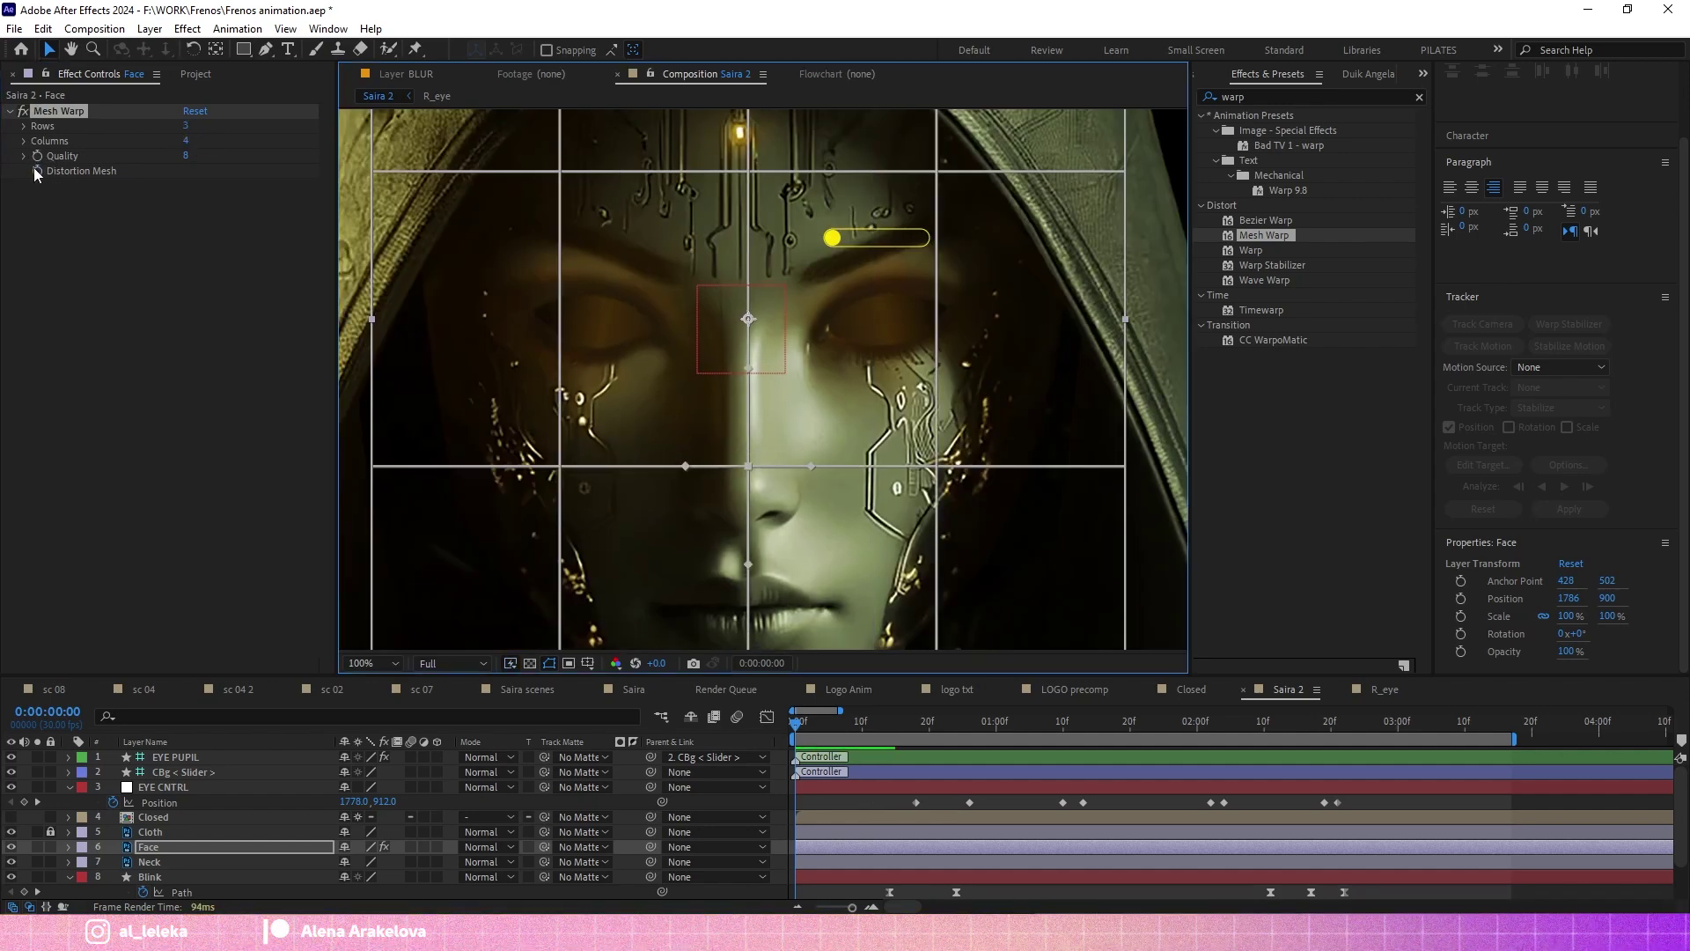
pyautogui.click(994, 723)
pyautogui.press('u')
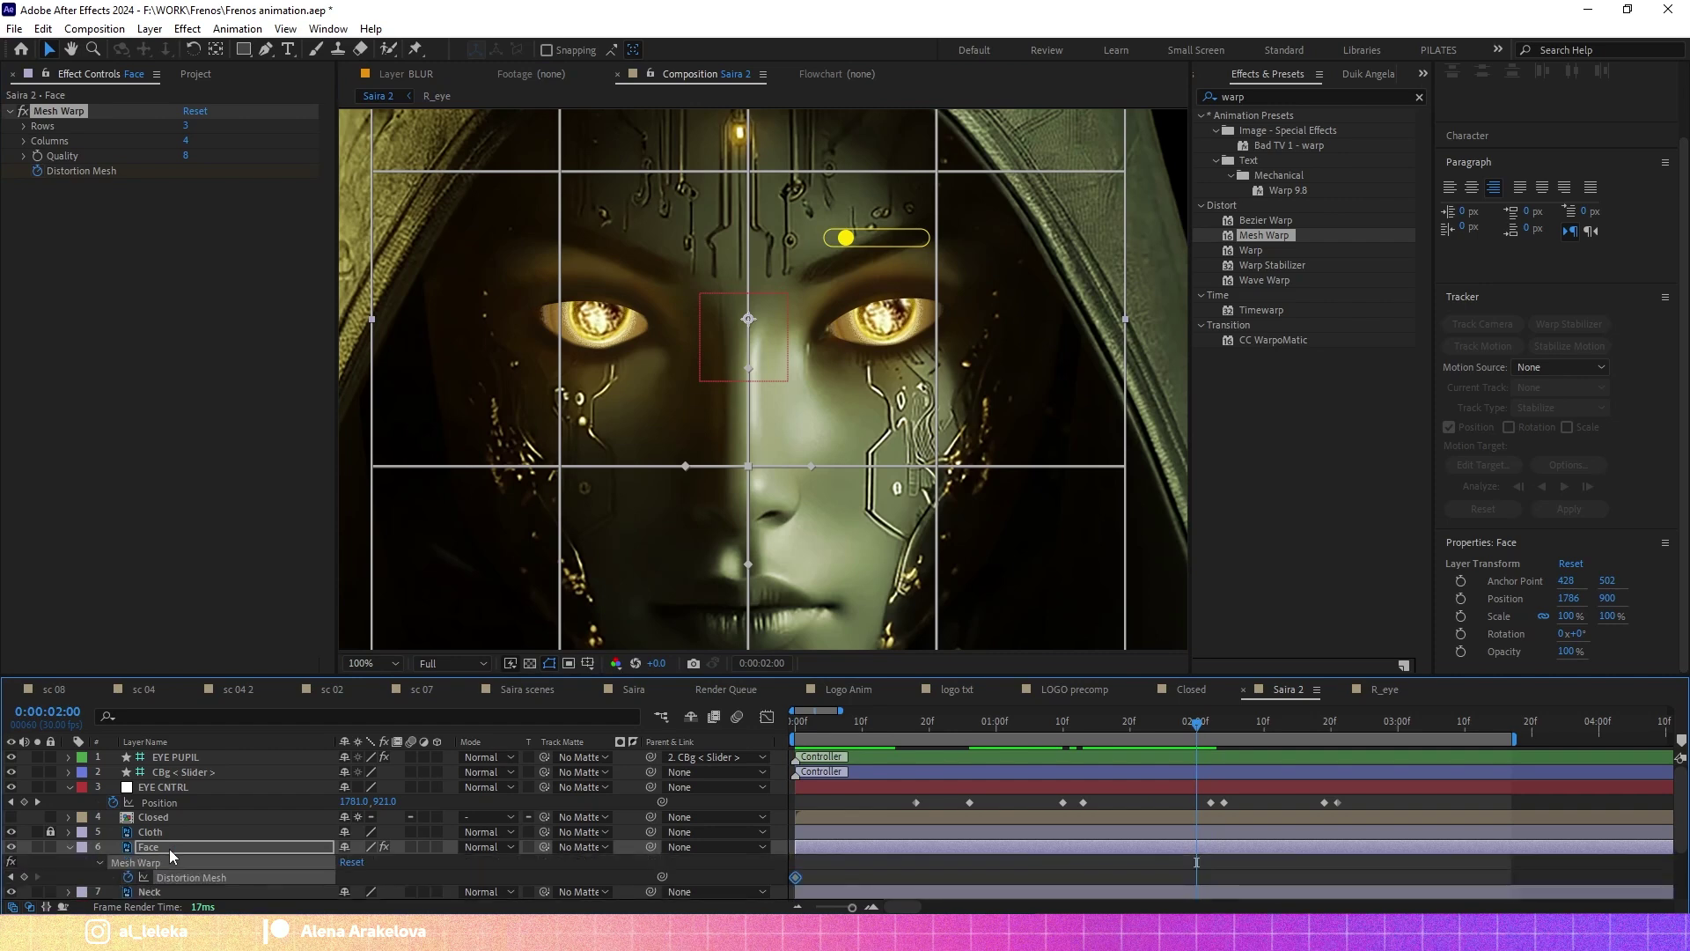
# Pull the top mesh points slightly down and raise the bottom points along the chin.
pyautogui.moveTo(749, 171); pyautogui.dragTo(749, 184)
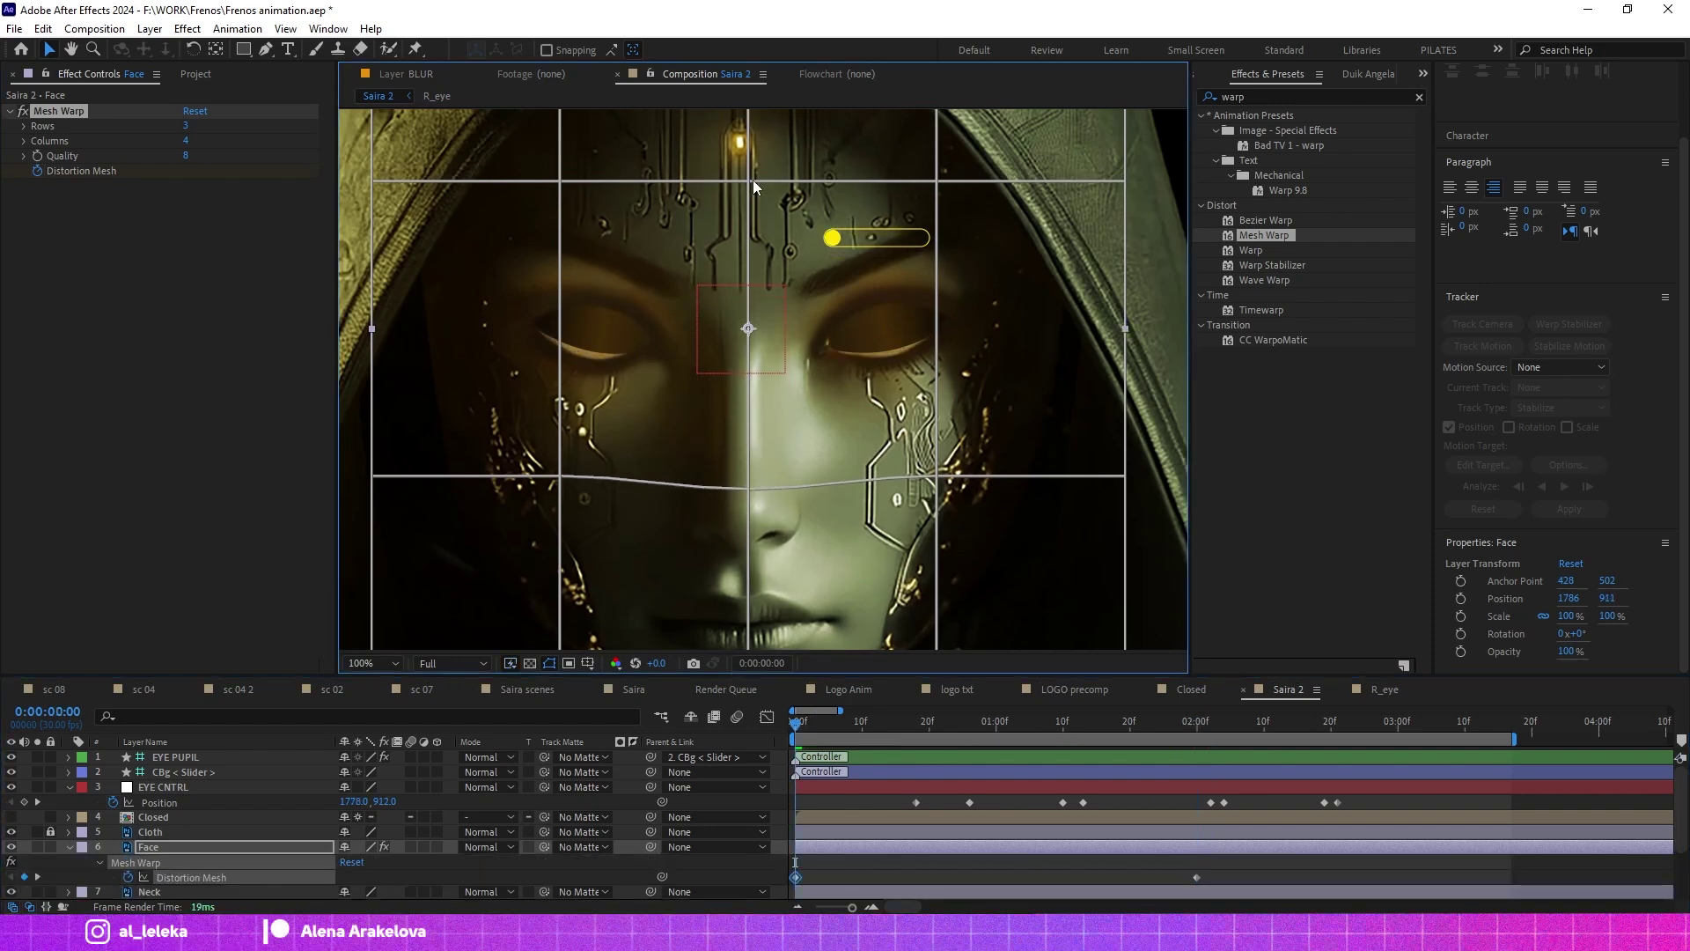
pyautogui.moveTo(560, 171); pyautogui.dragTo(558, 181)
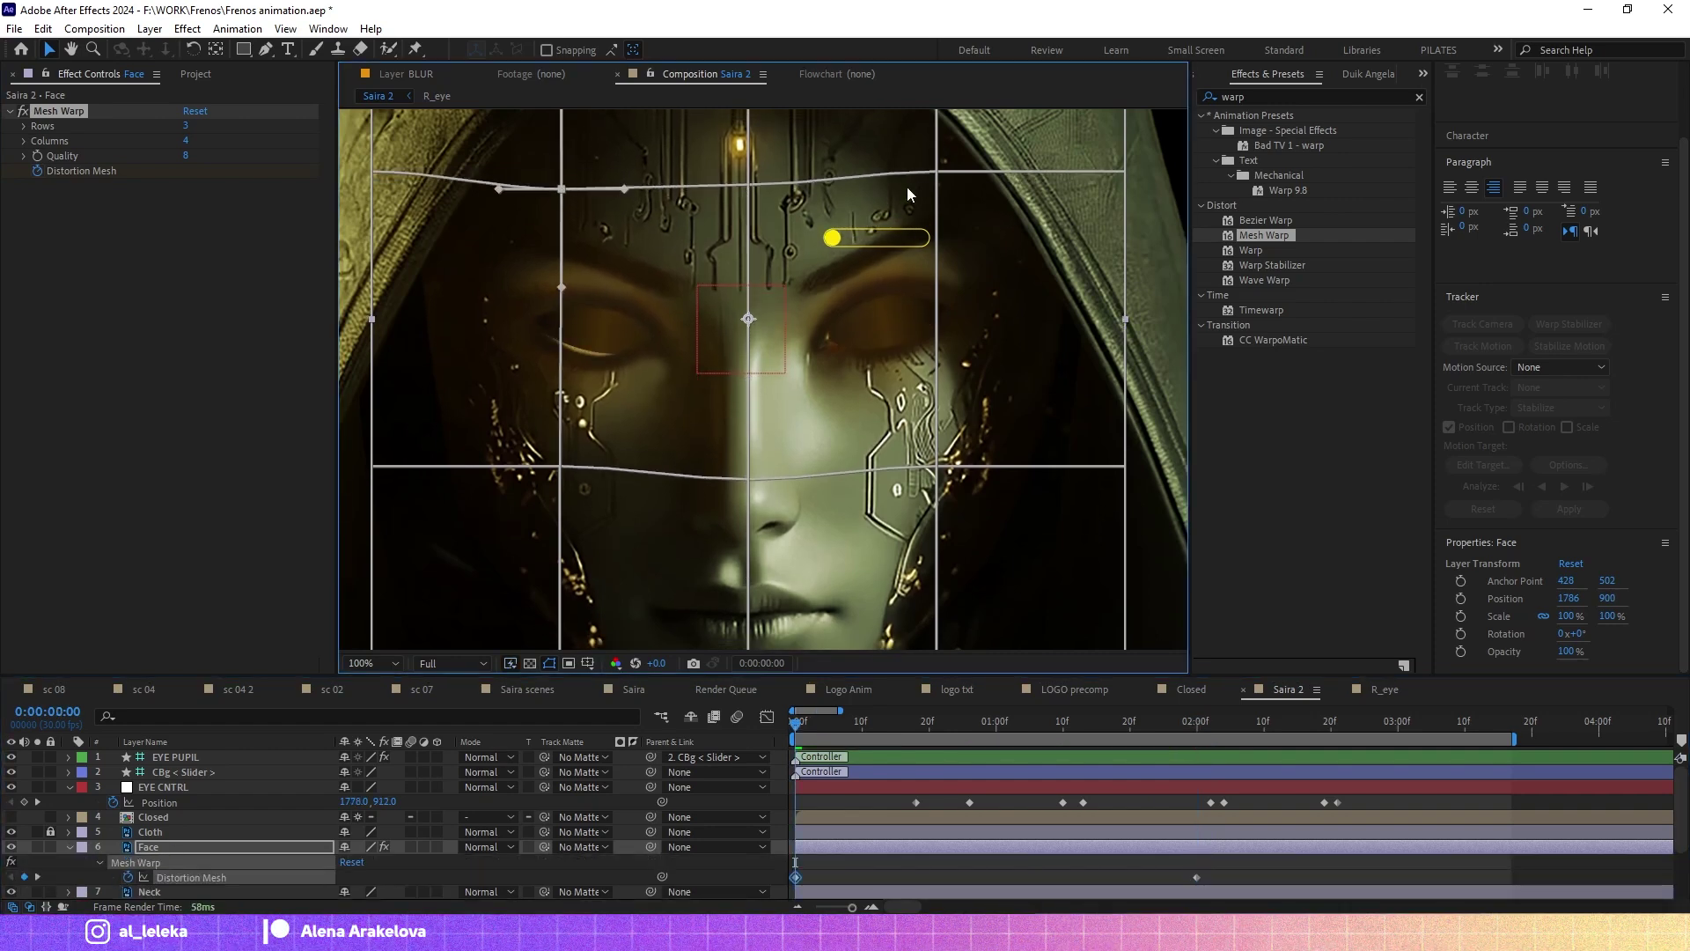
pyautogui.scroll(-4, 1035, 608)
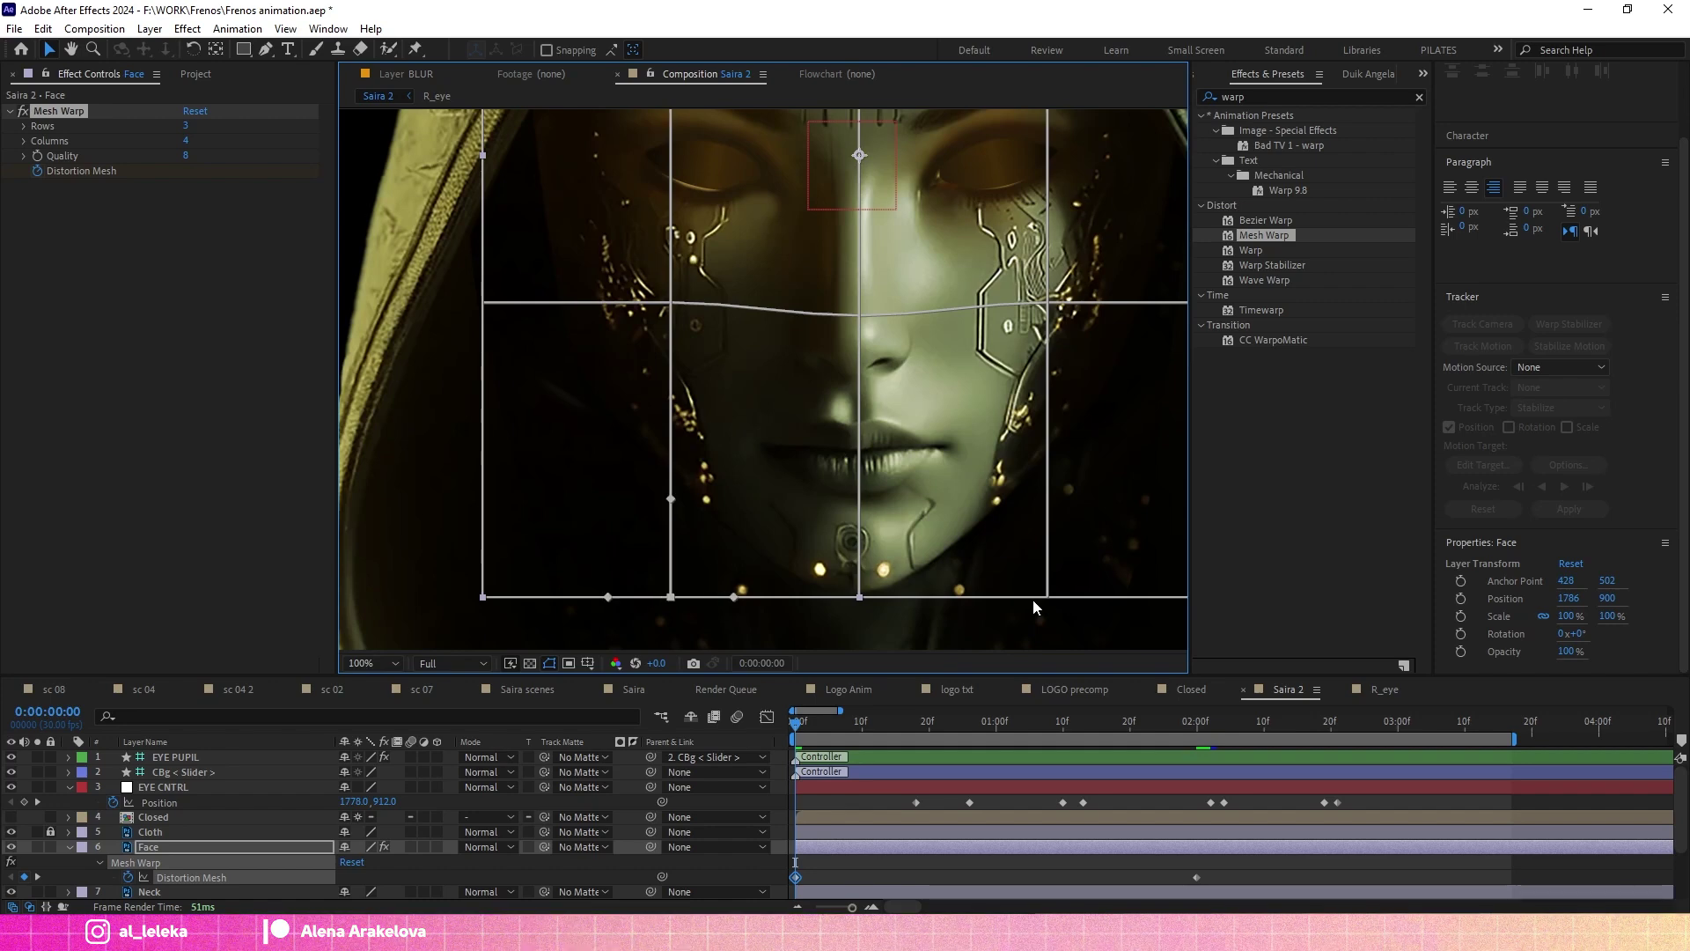
pyautogui.moveTo(671, 597); pyautogui.dragTo(671, 586)
pyautogui.moveTo(1047, 597); pyautogui.dragTo(1047, 585)
pyautogui.scroll(-2, 491, 598)
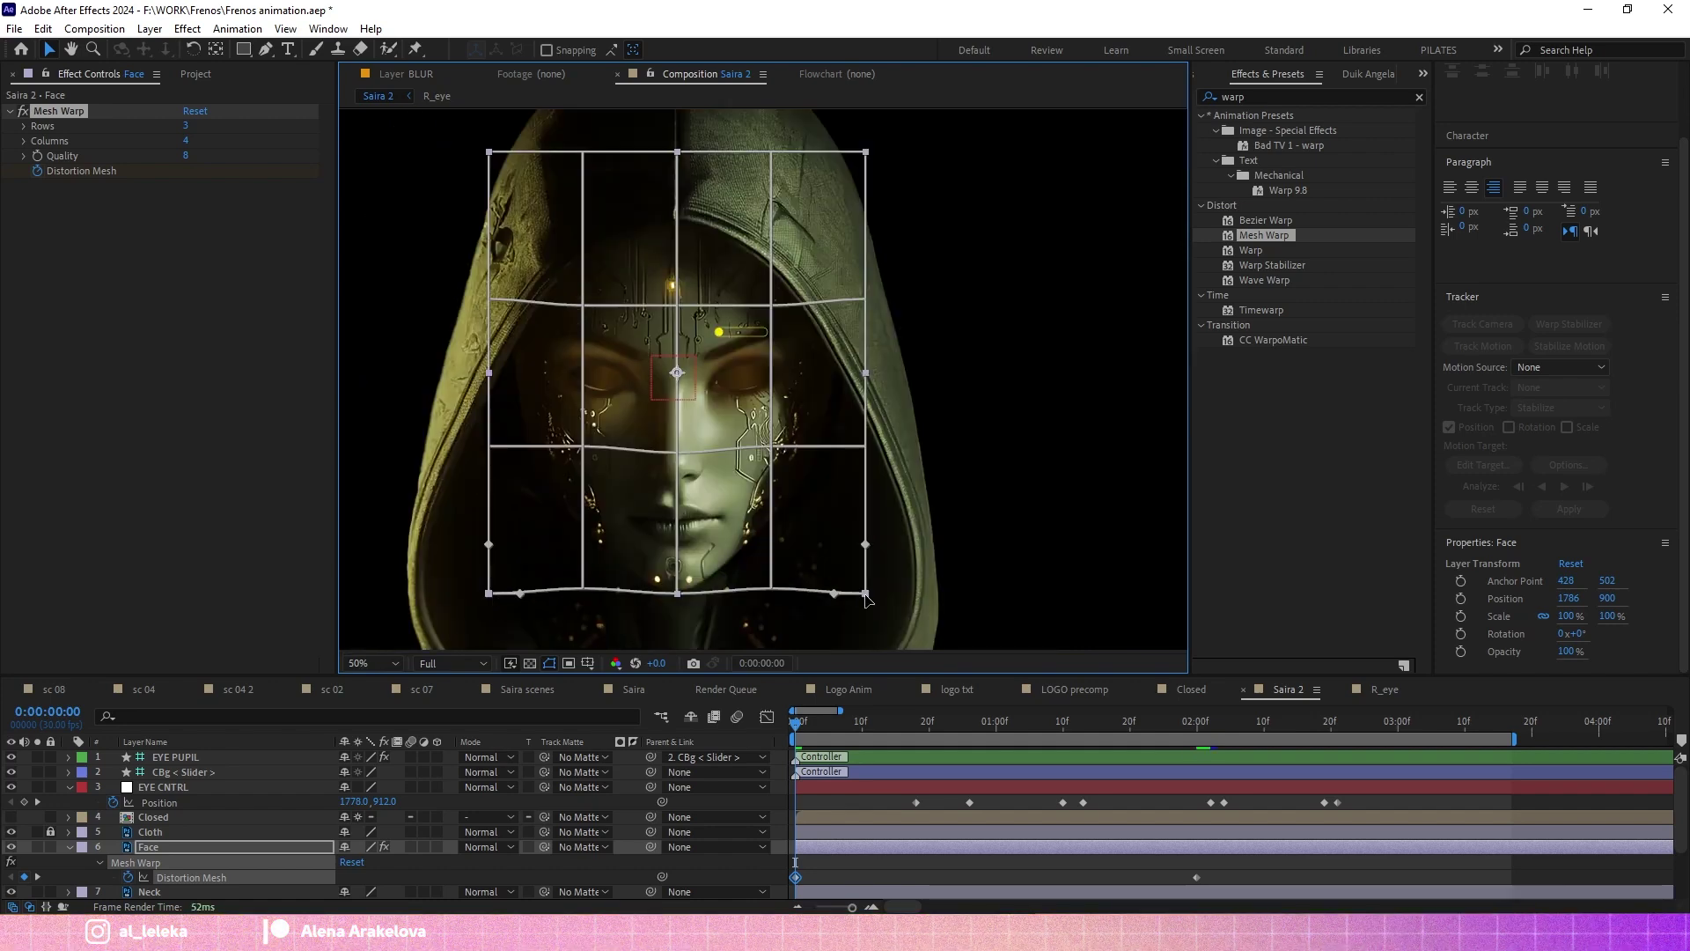
pyautogui.moveTo(866, 596); pyautogui.dragTo(865, 567)
pyautogui.hotkey('ctrl', 'z')
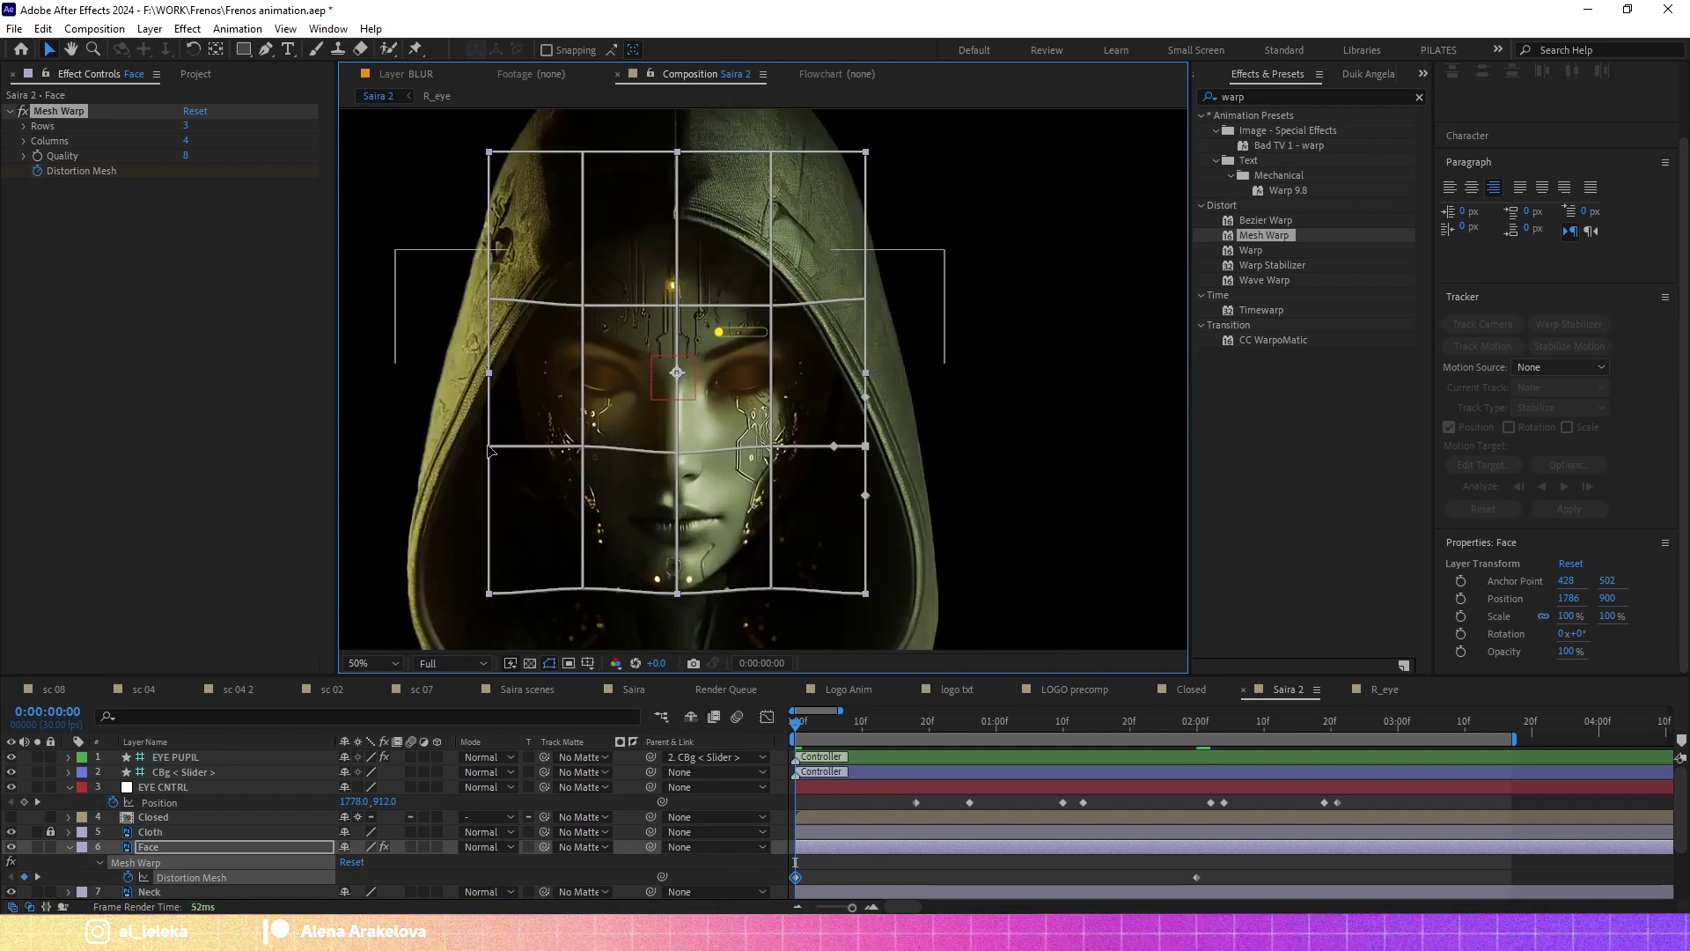
# Change the mesh rows to 4 and preview the warped face animation.
pyautogui.moveTo(824, 720); pyautogui.dragTo(929, 719)
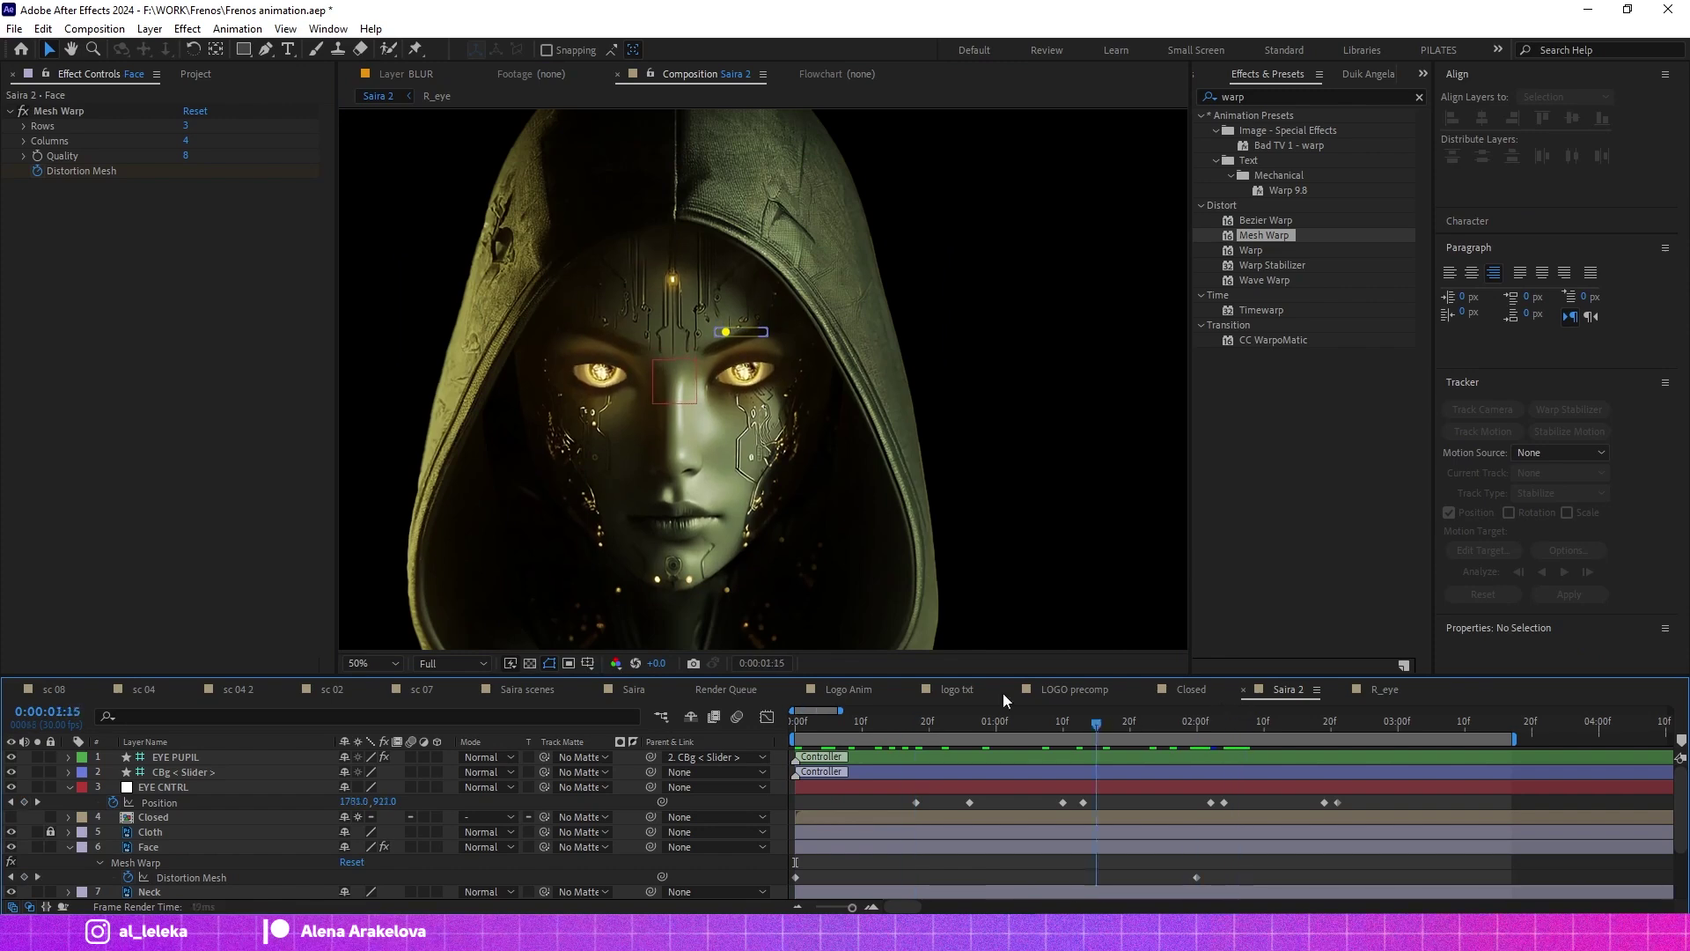
pyautogui.click(191, 877)
pyautogui.scroll(2, 689, 439)
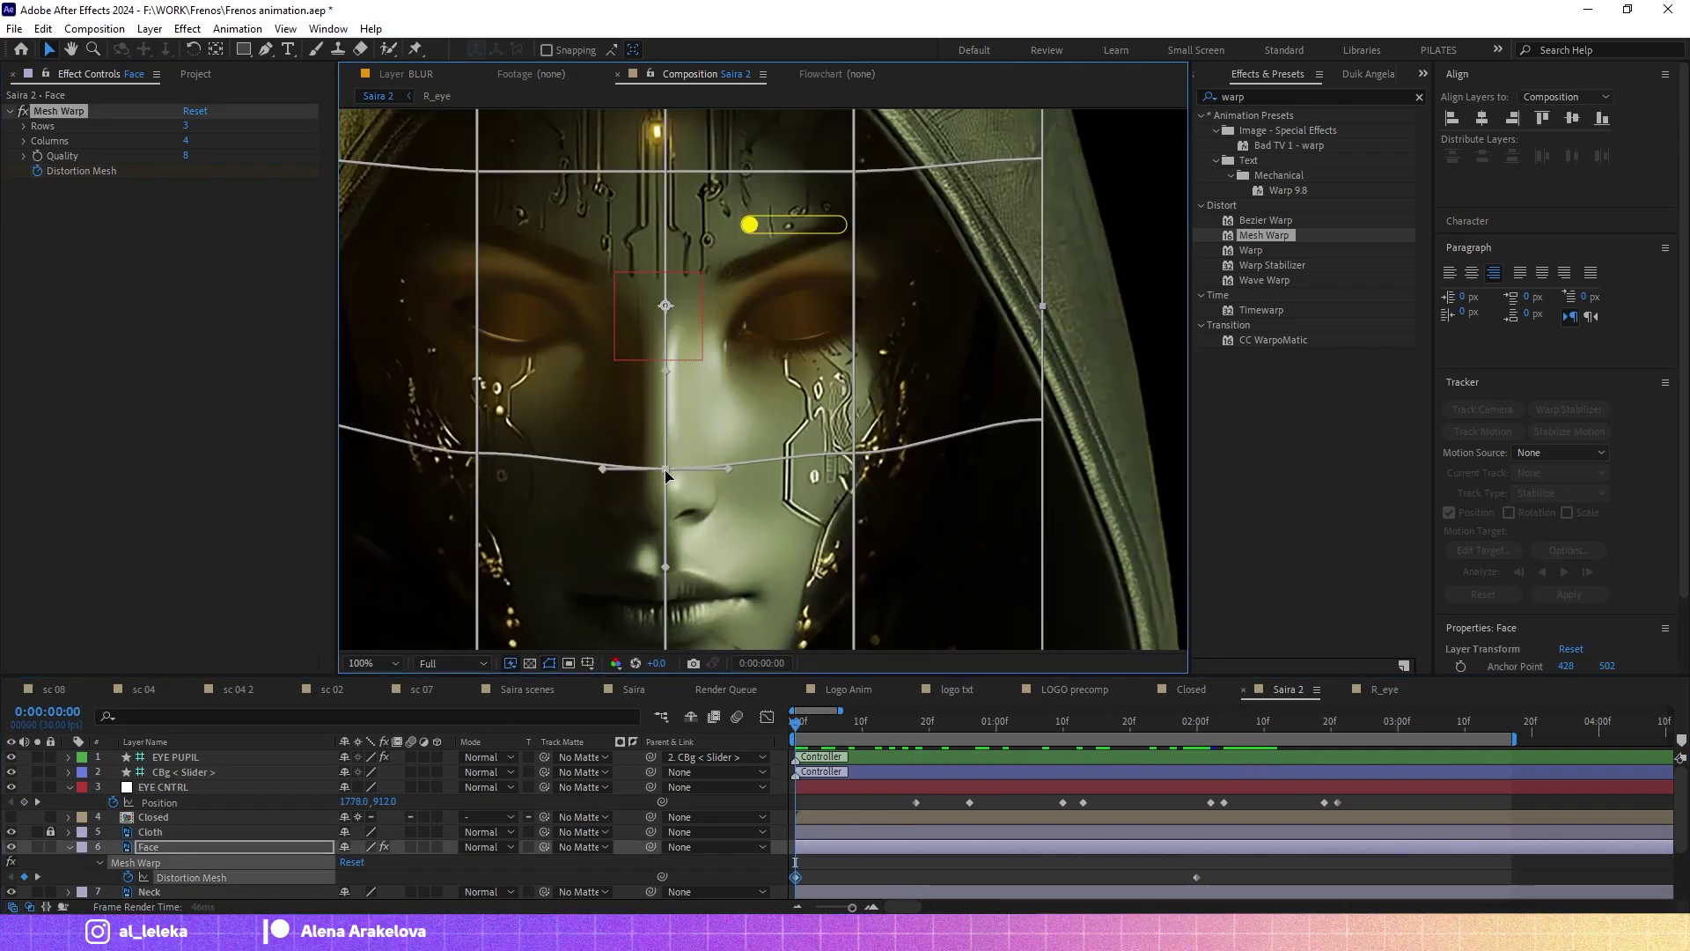
pyautogui.scroll(-3, 666, 352)
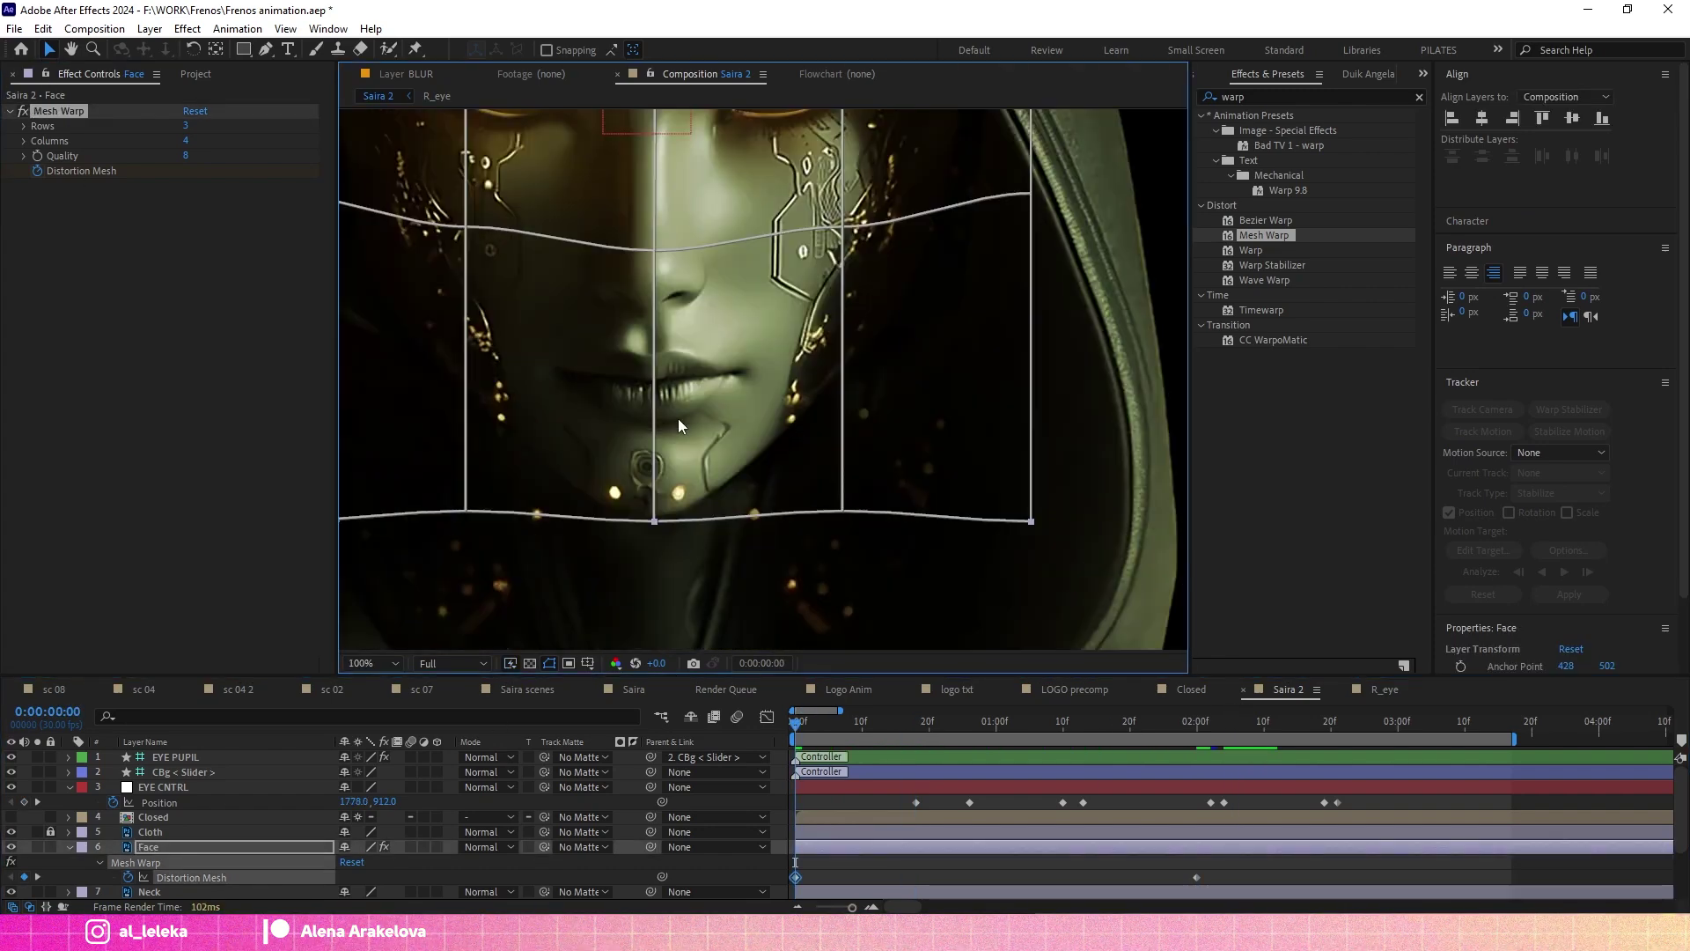
pyautogui.click(186, 126)
pyautogui.write('4')
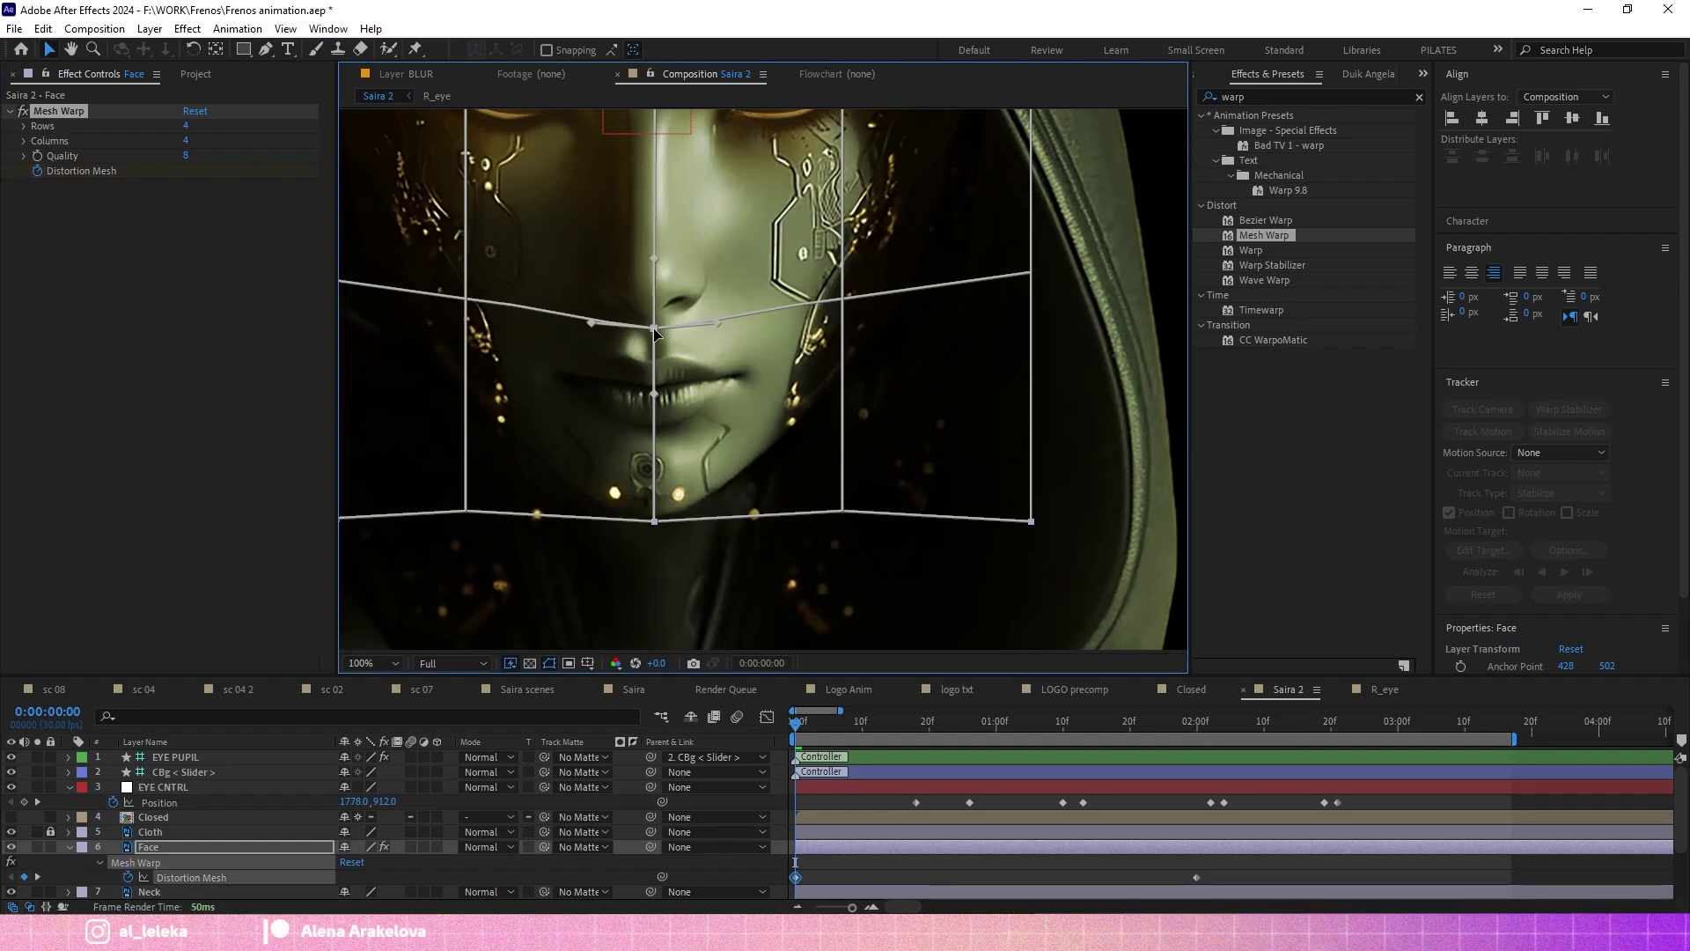
pyautogui.scroll(-3, 669, 370)
pyautogui.press('F2')
pyautogui.press('space')
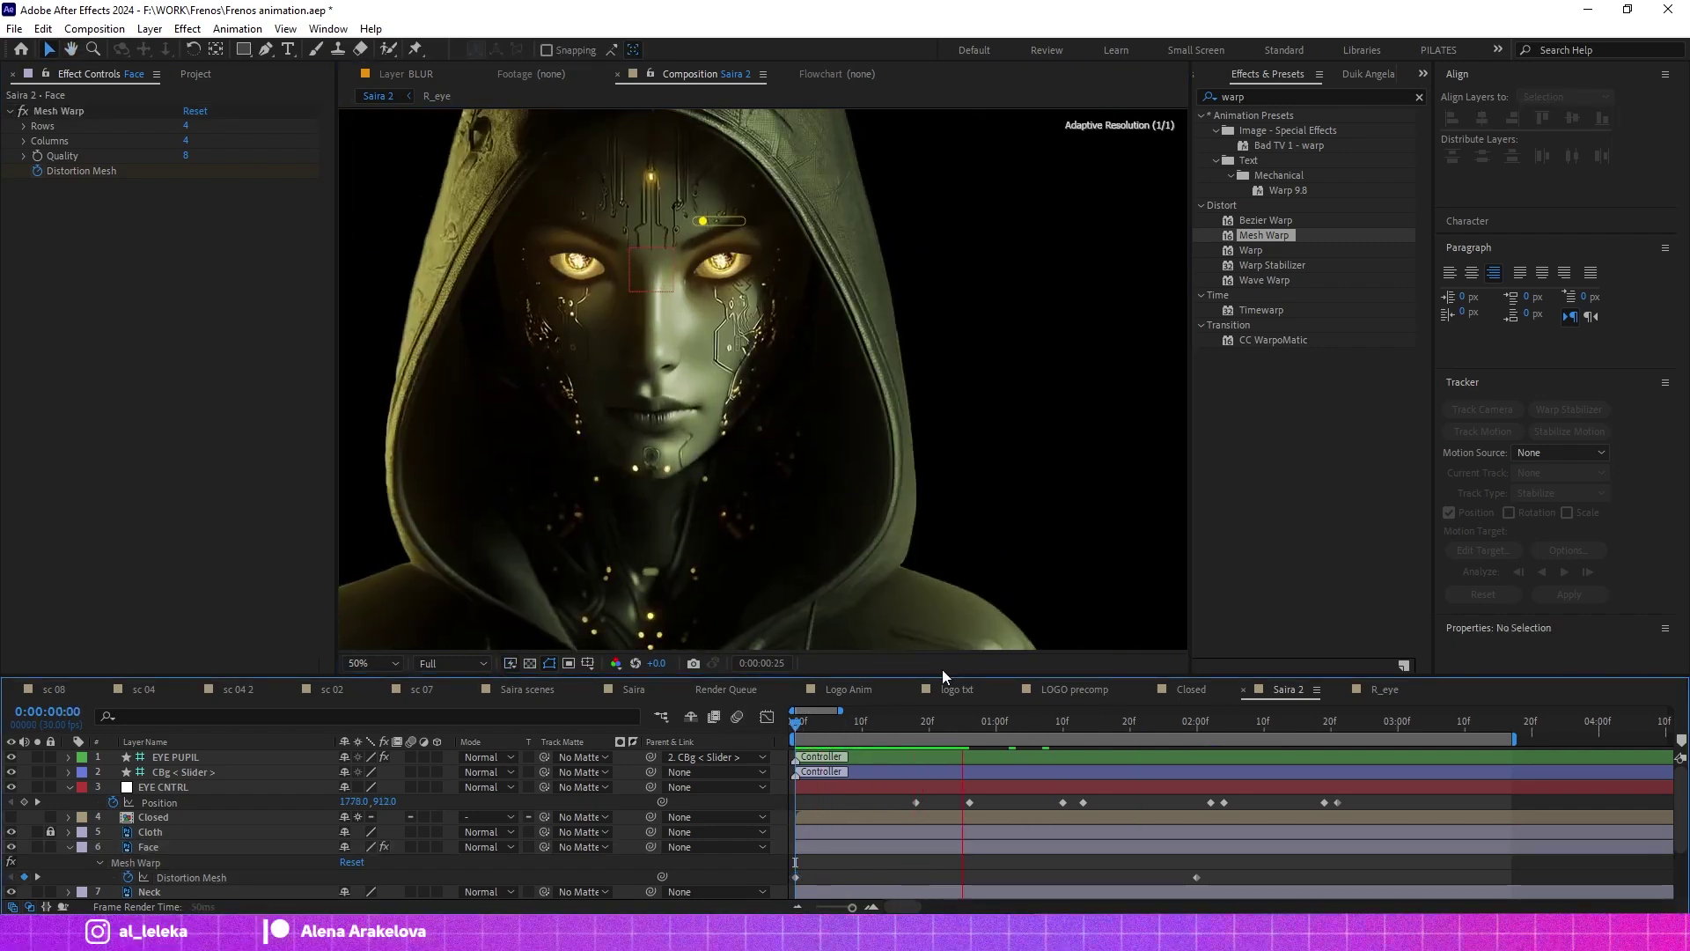
pyautogui.press('space')
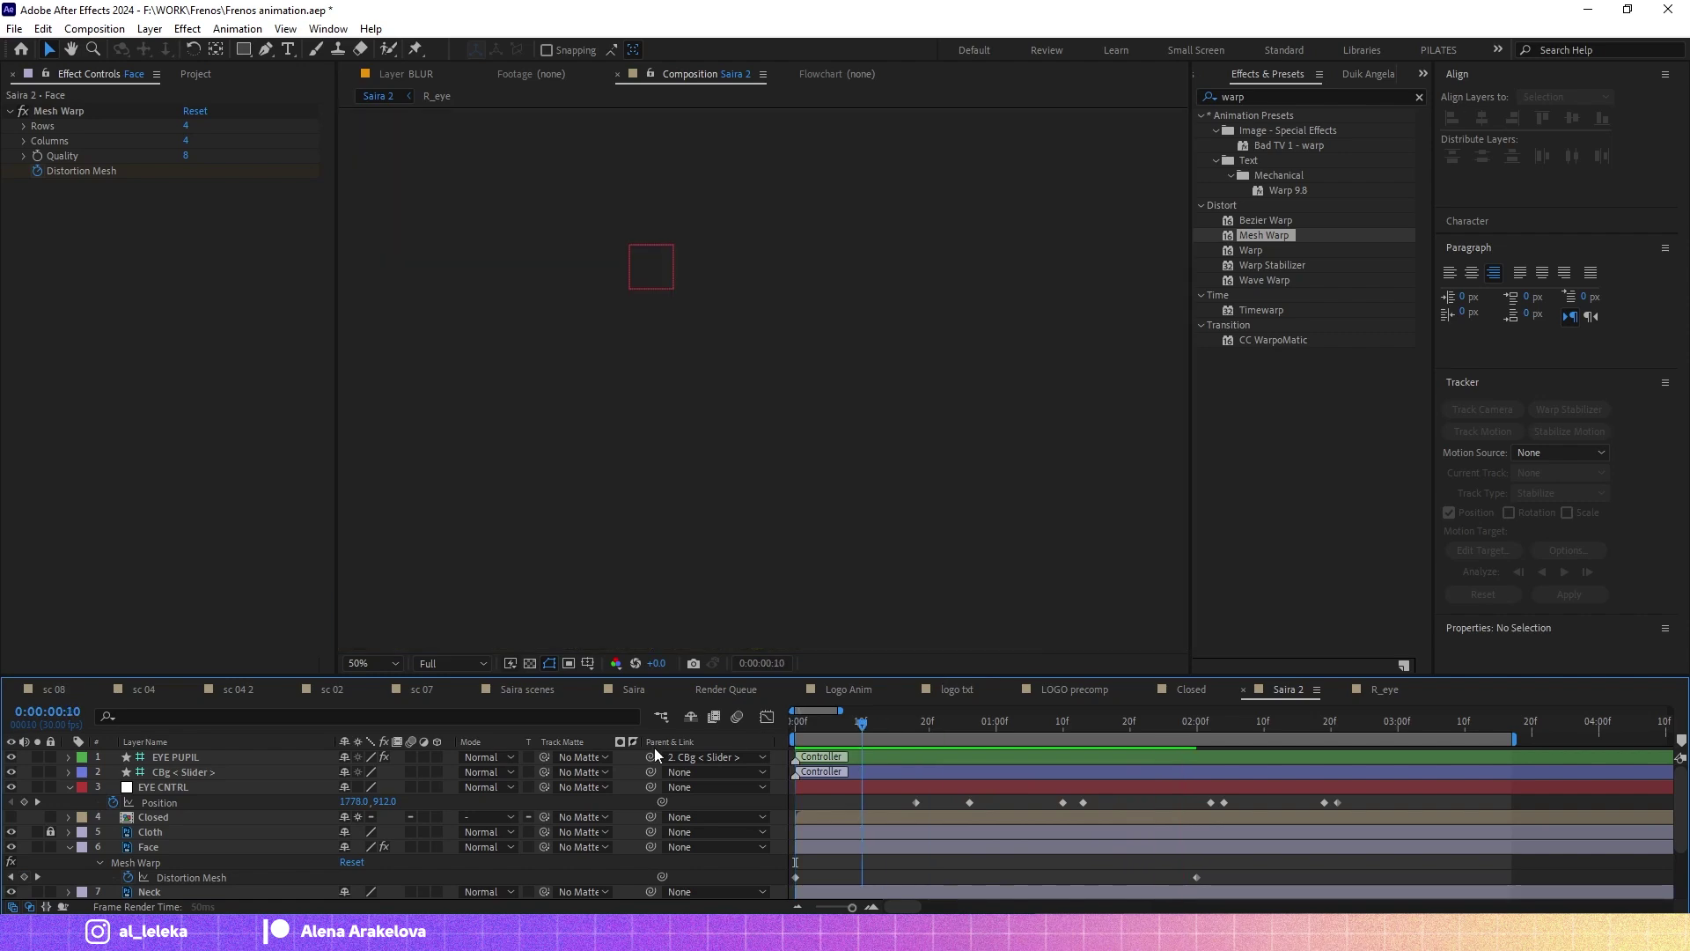
pyautogui.scroll(-1, 172, 843)
# Apply Easy Ease to the Distortion Mesh and blink keyframes and scrub to check.
pyautogui.click(165, 861)
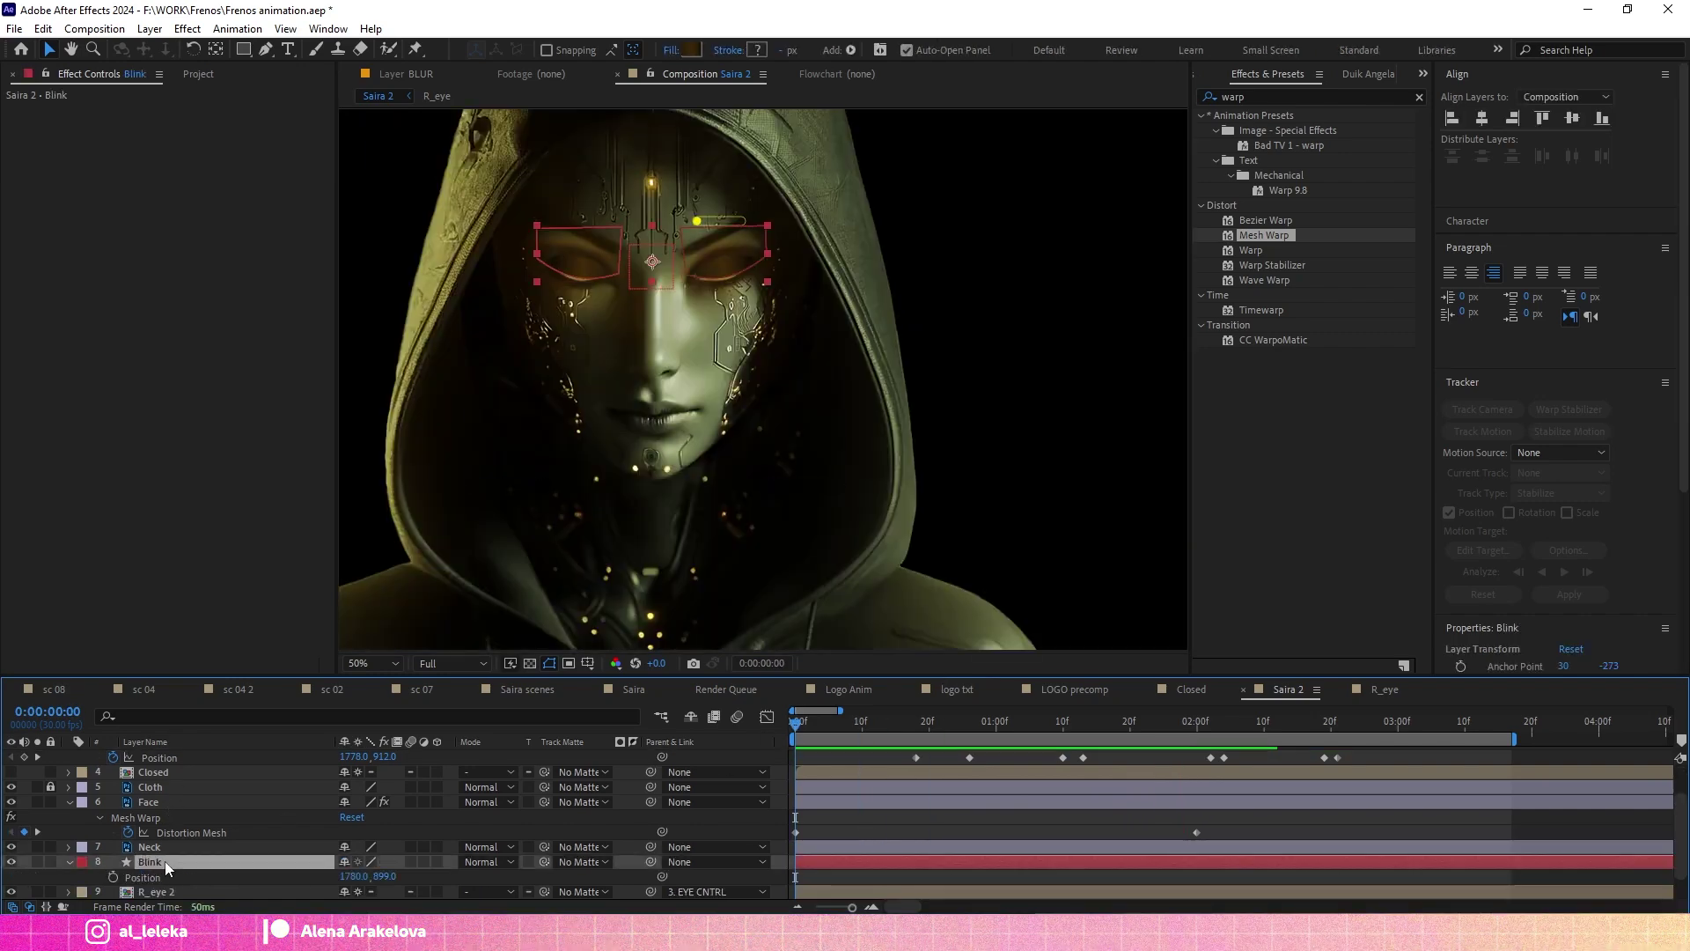
pyautogui.click(1199, 725)
pyautogui.press('Home')
pyautogui.scroll(1, 652, 264)
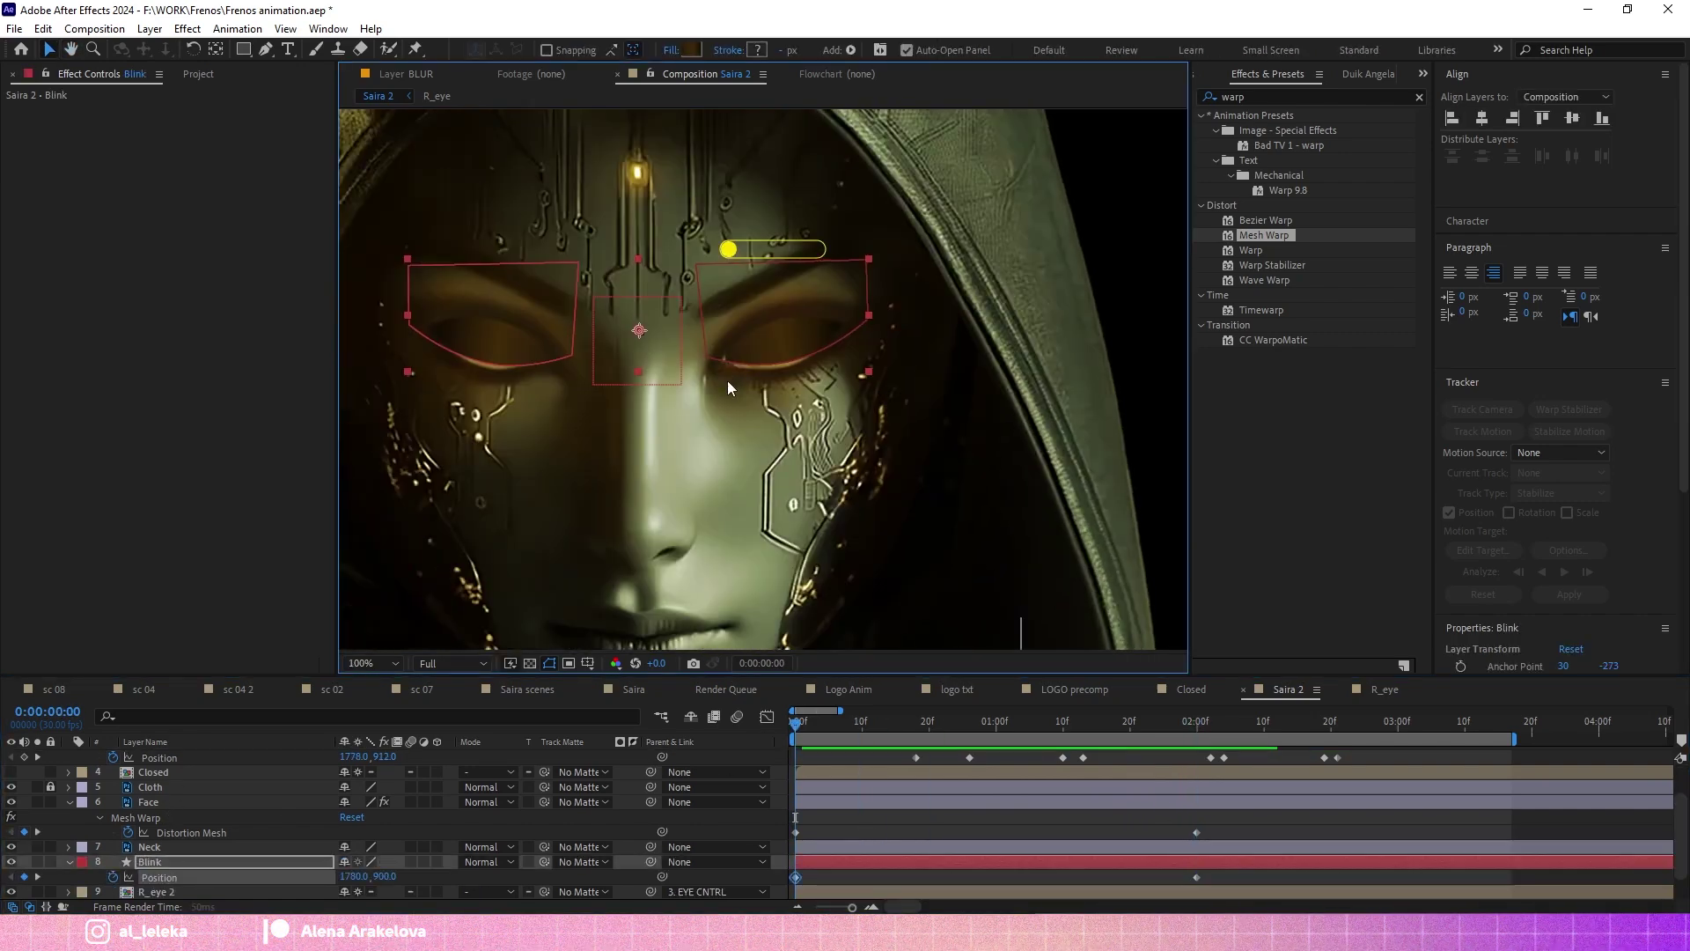
pyautogui.moveTo(1220, 826); pyautogui.dragTo(740, 900)
pyautogui.press('F9')
pyautogui.press(',')
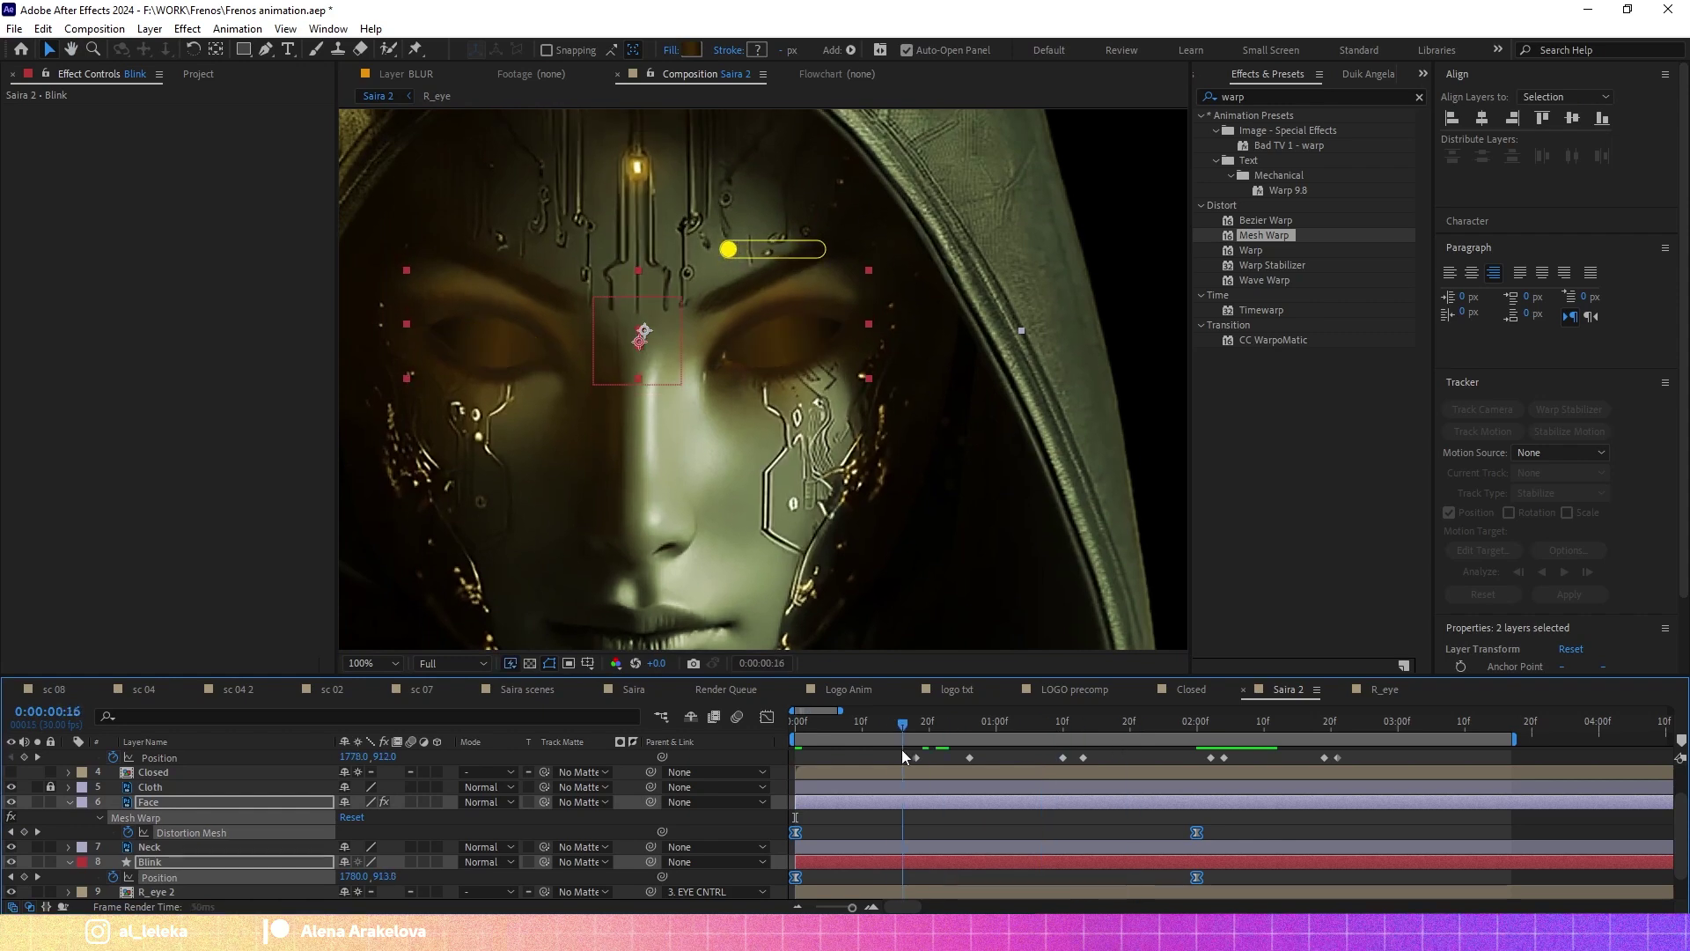
pyautogui.moveTo(797, 725); pyautogui.dragTo(1130, 730)
pyautogui.press('Home')
# Apply Mesh Warp to the Cloth layer and try a mesh point on the hood.
pyautogui.click(900, 291)
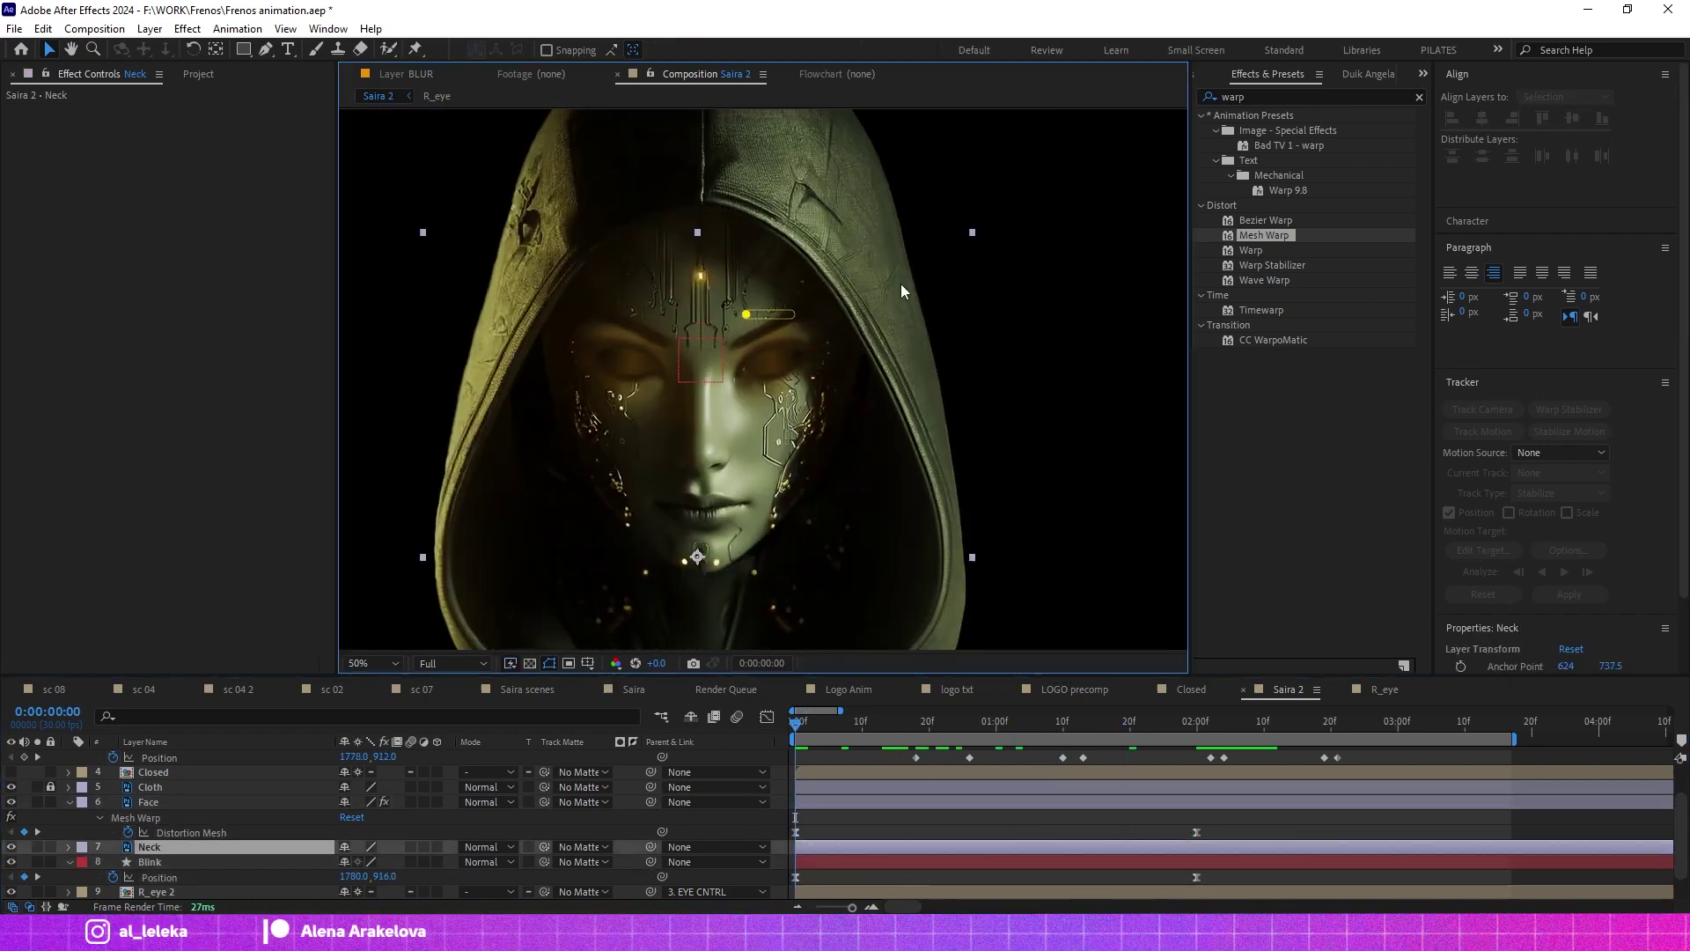
pyautogui.click(150, 786)
pyautogui.doubleClick(1264, 235)
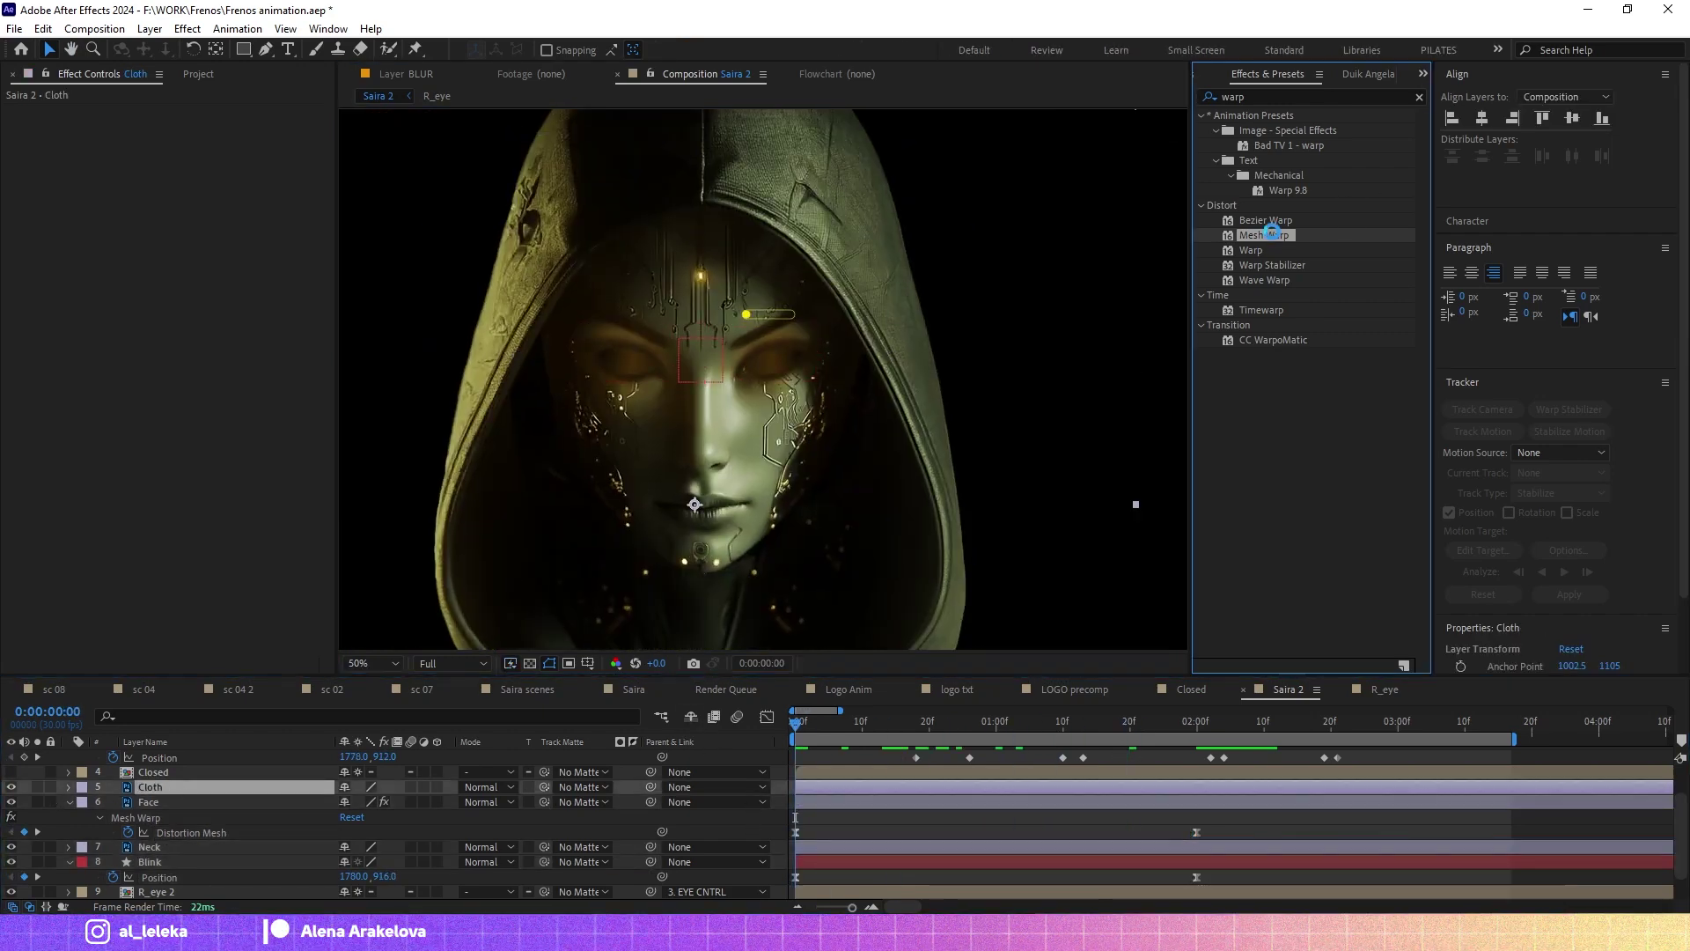
pyautogui.scroll(-1, 733, 278)
pyautogui.scroll(2, 733, 274)
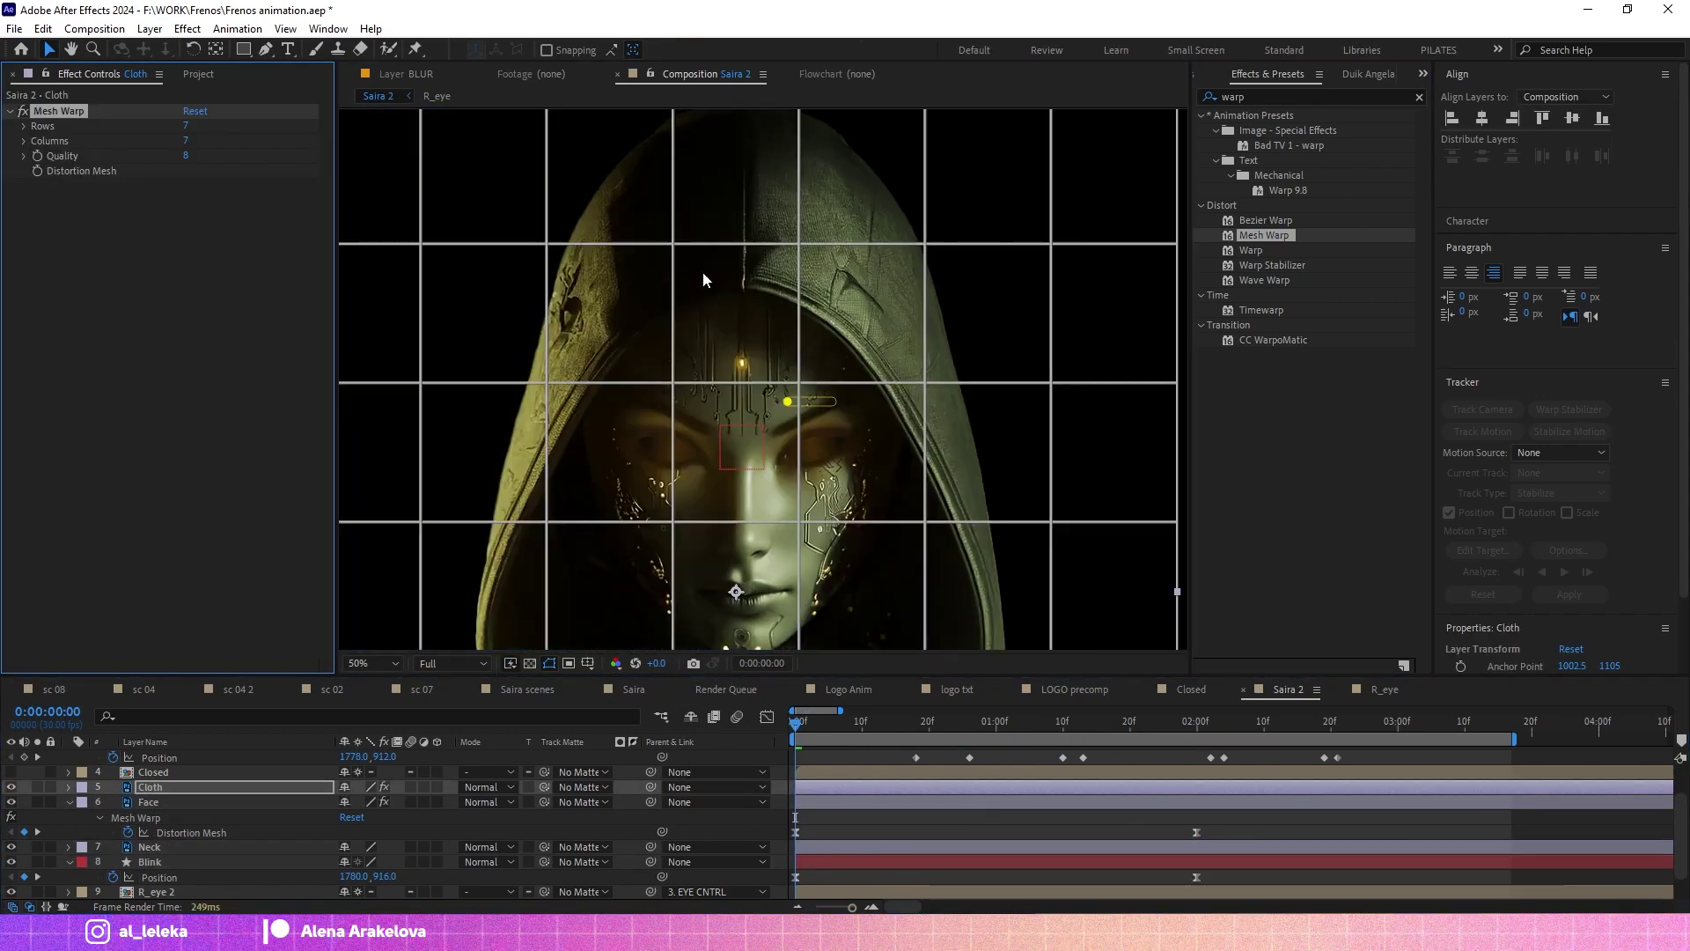
pyautogui.click(798, 245)
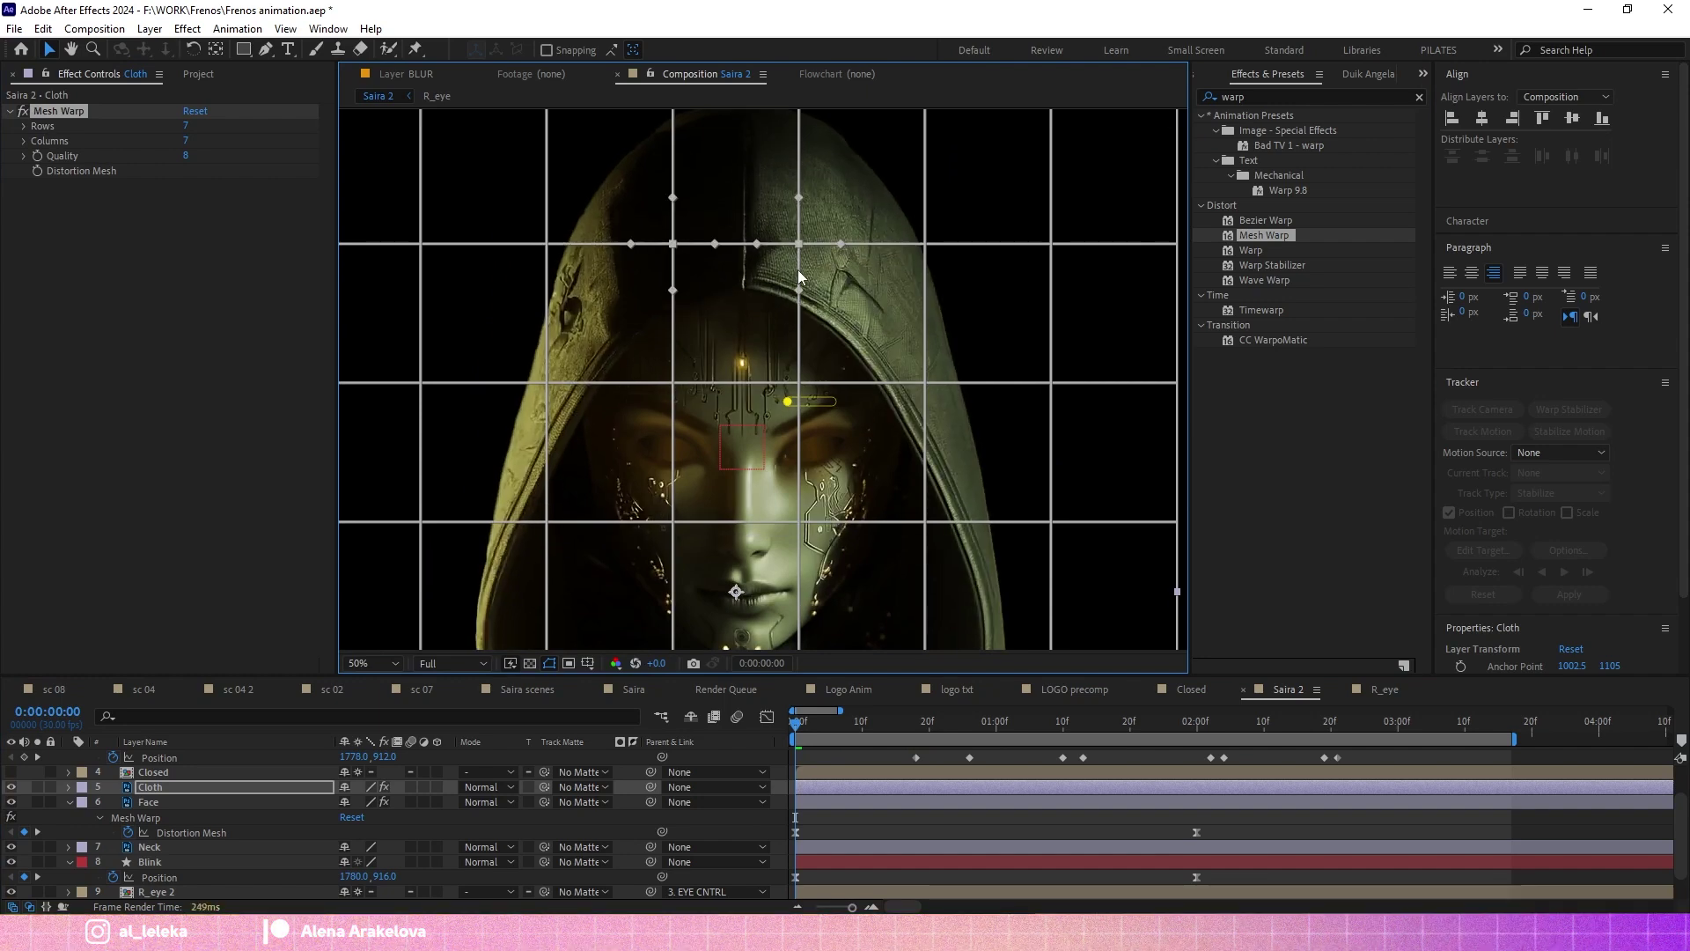
# Delete the Cloth Mesh Warp and place a Puppet Position pin at the top of the hood.
pyautogui.click(70, 104)
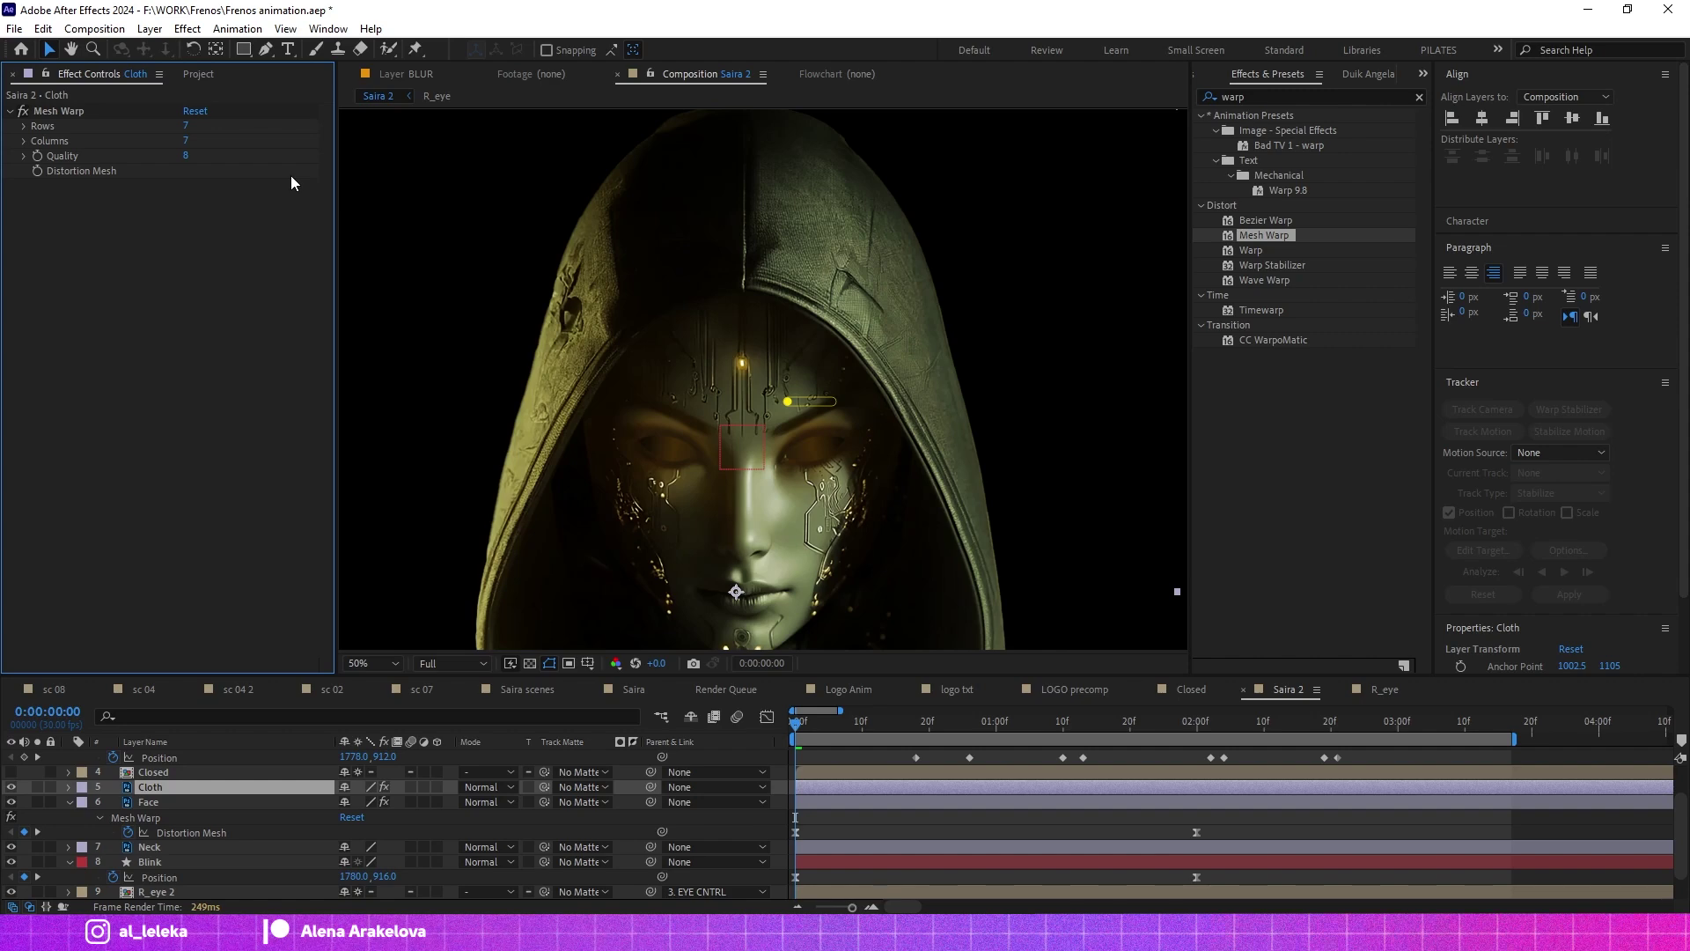
pyautogui.click(56, 110)
pyautogui.press('Delete')
pyautogui.click(416, 48)
pyautogui.click(744, 125)
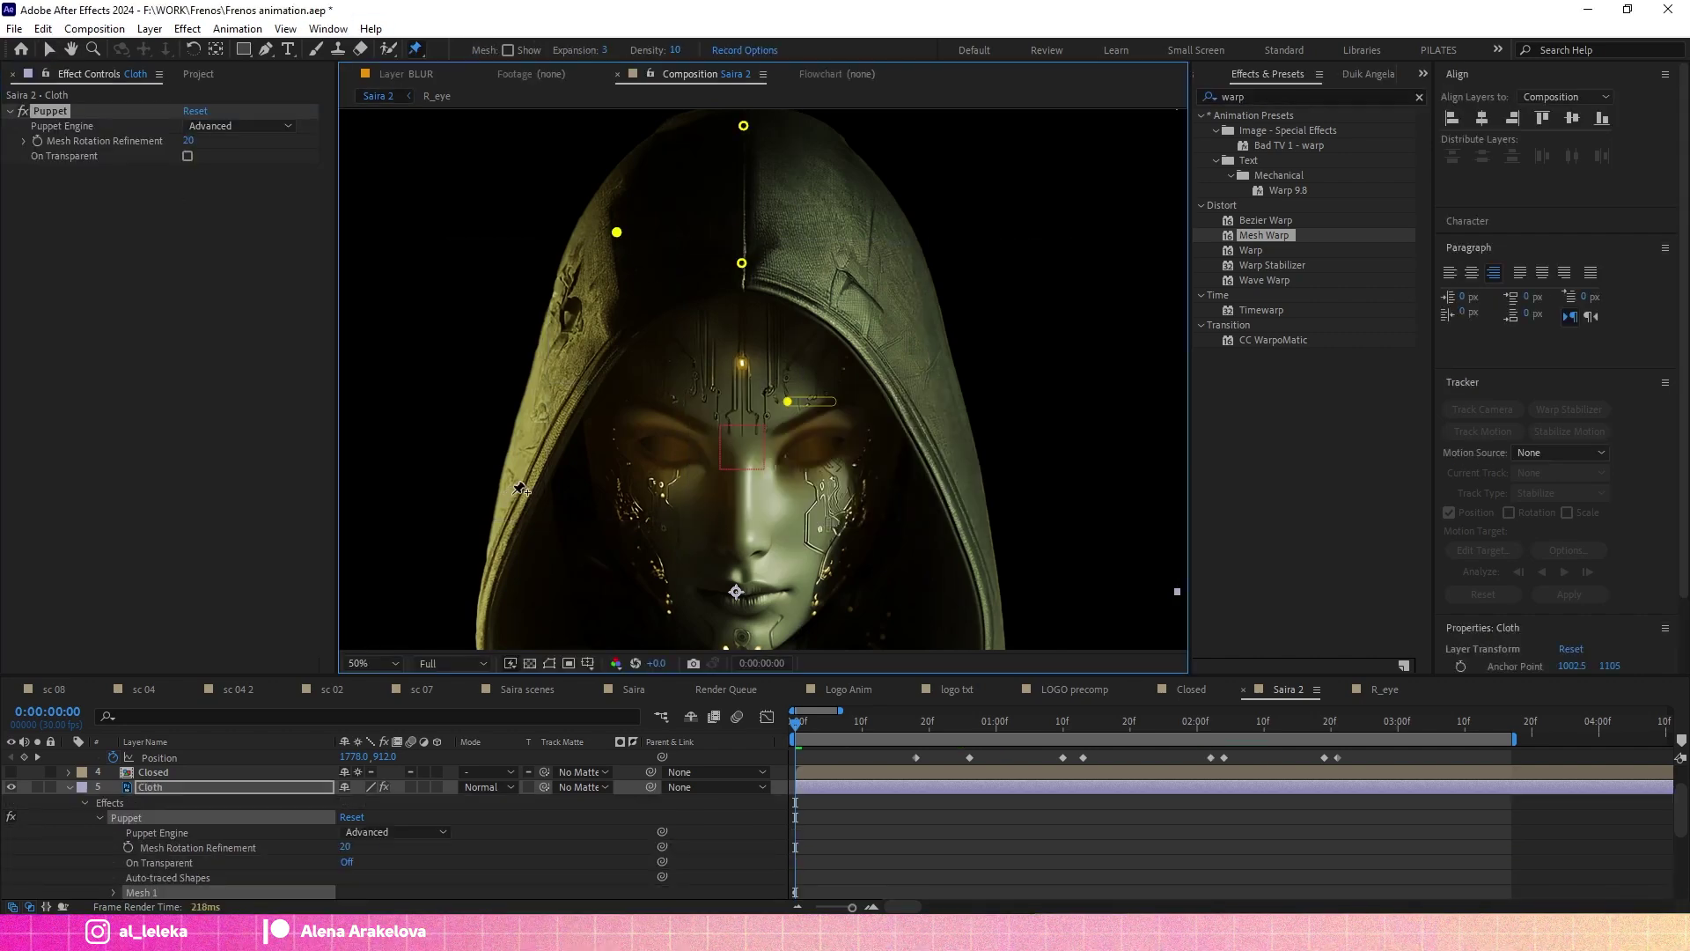
# Place puppet pins along the Cloth layer's hood edges and down the jacket.
pyautogui.click(515, 492)
pyautogui.scroll(-3, 515, 450)
pyautogui.click(566, 547)
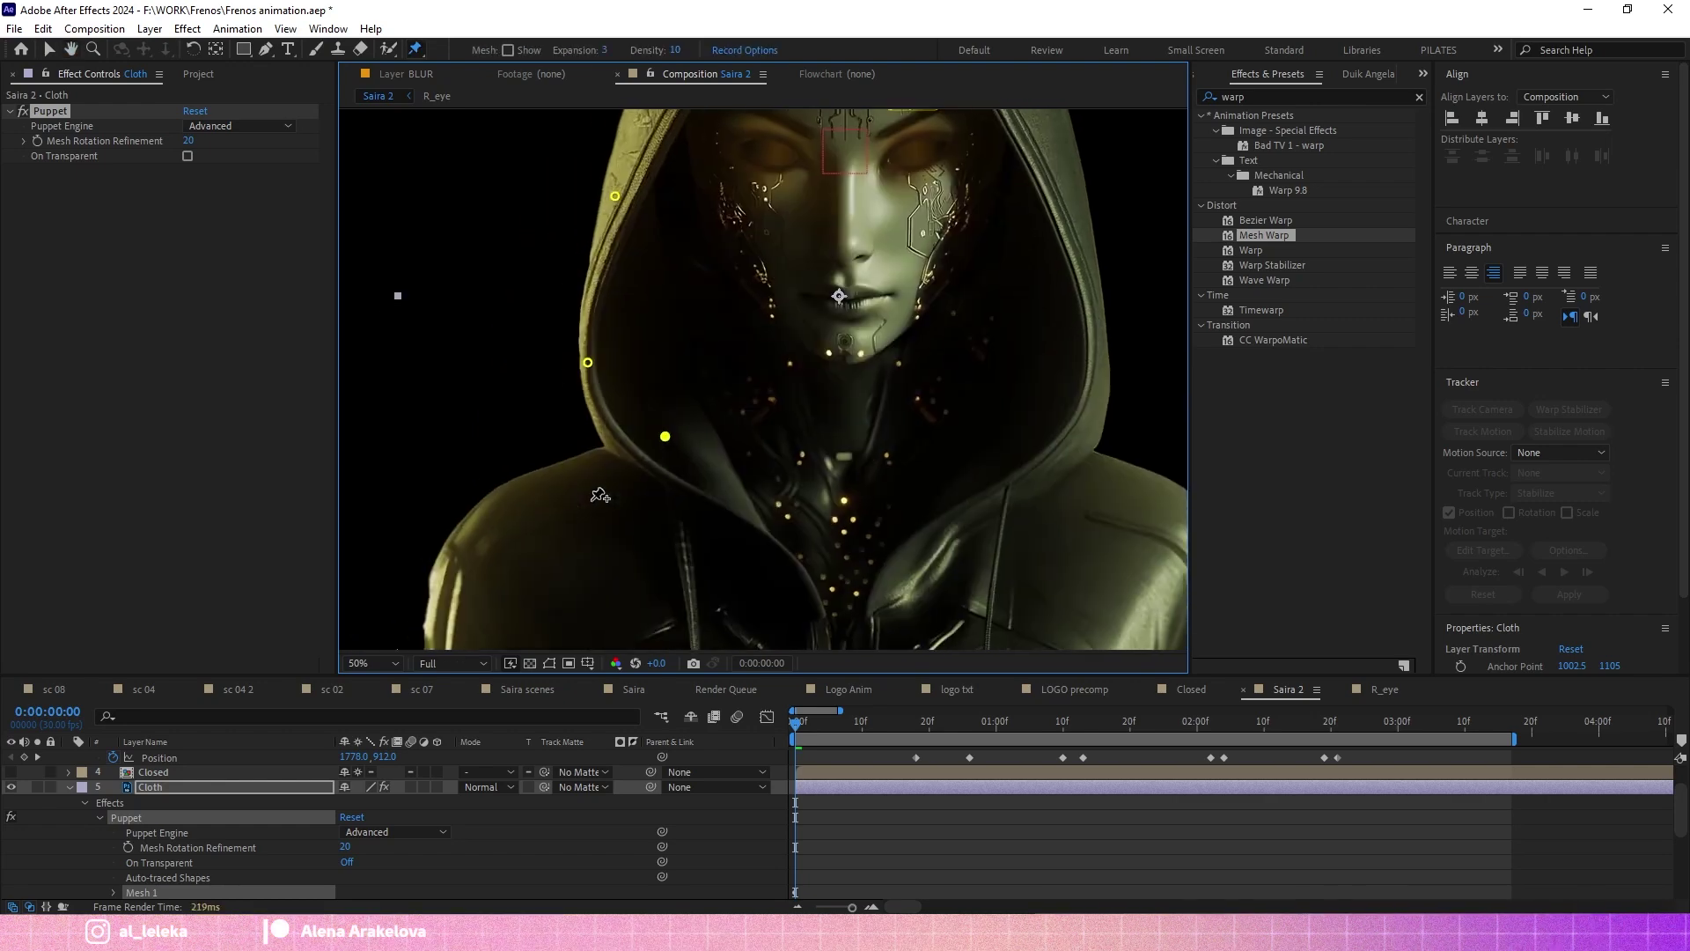
pyautogui.scroll(-3, 585, 519)
pyautogui.click(475, 475)
pyautogui.scroll(-3, 475, 480)
pyautogui.click(454, 539)
pyautogui.click(834, 549)
pyautogui.hscroll(2, 744, 352)
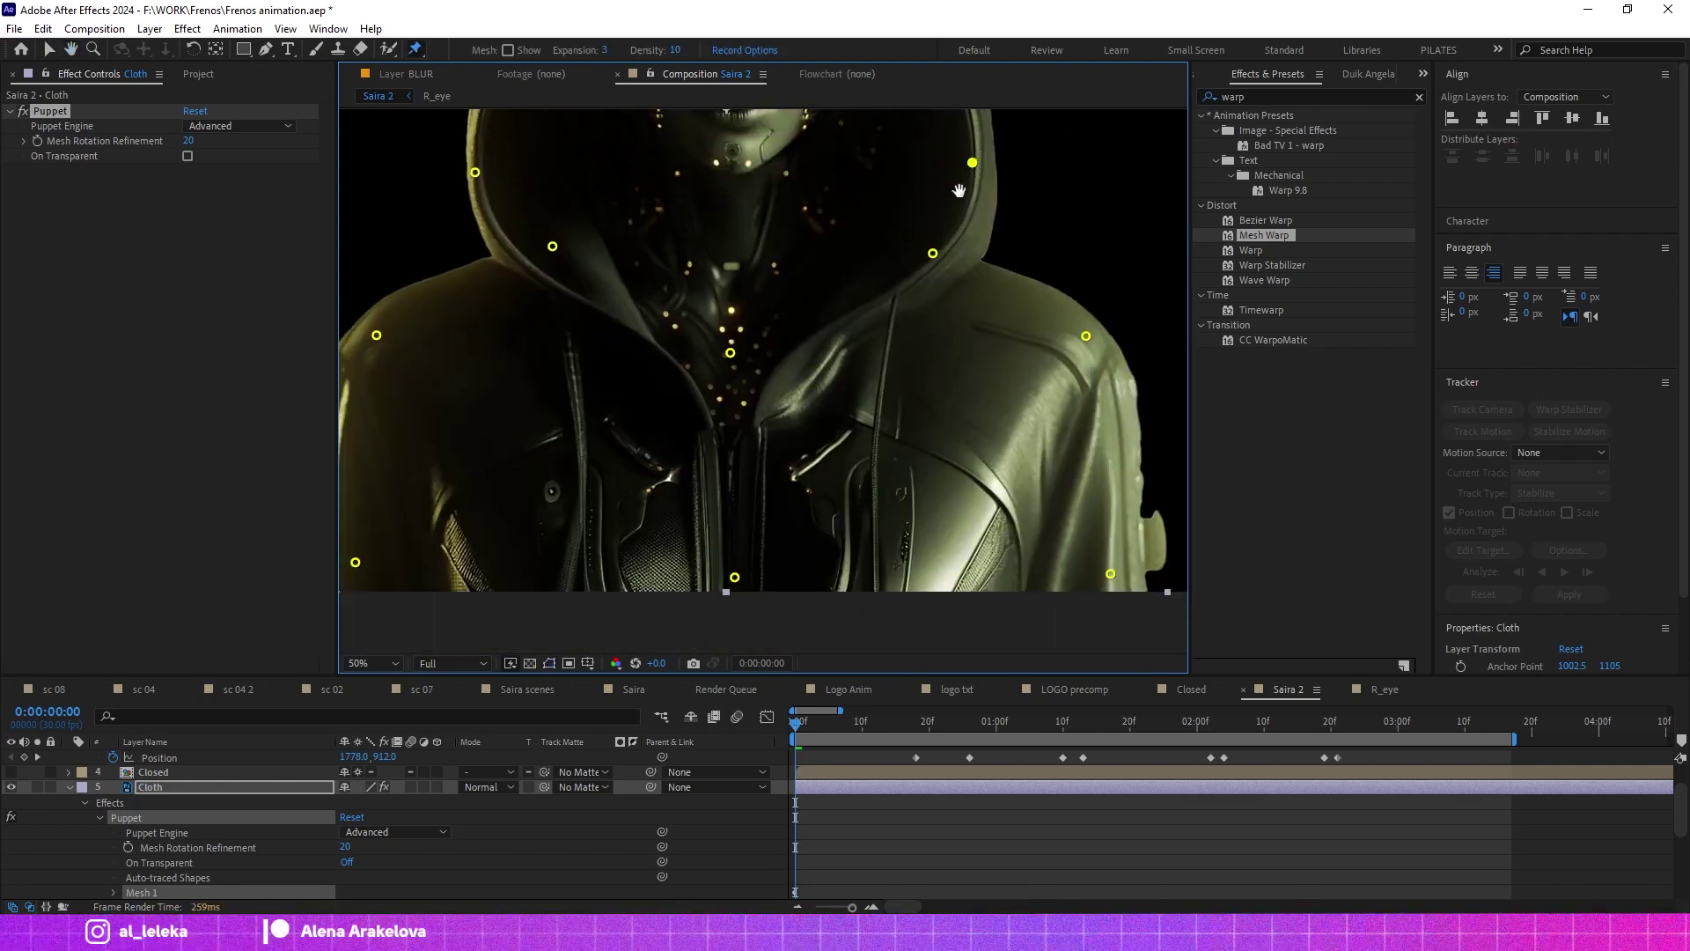
pyautogui.scroll(3, 957, 191)
pyautogui.scroll(3, 881, 193)
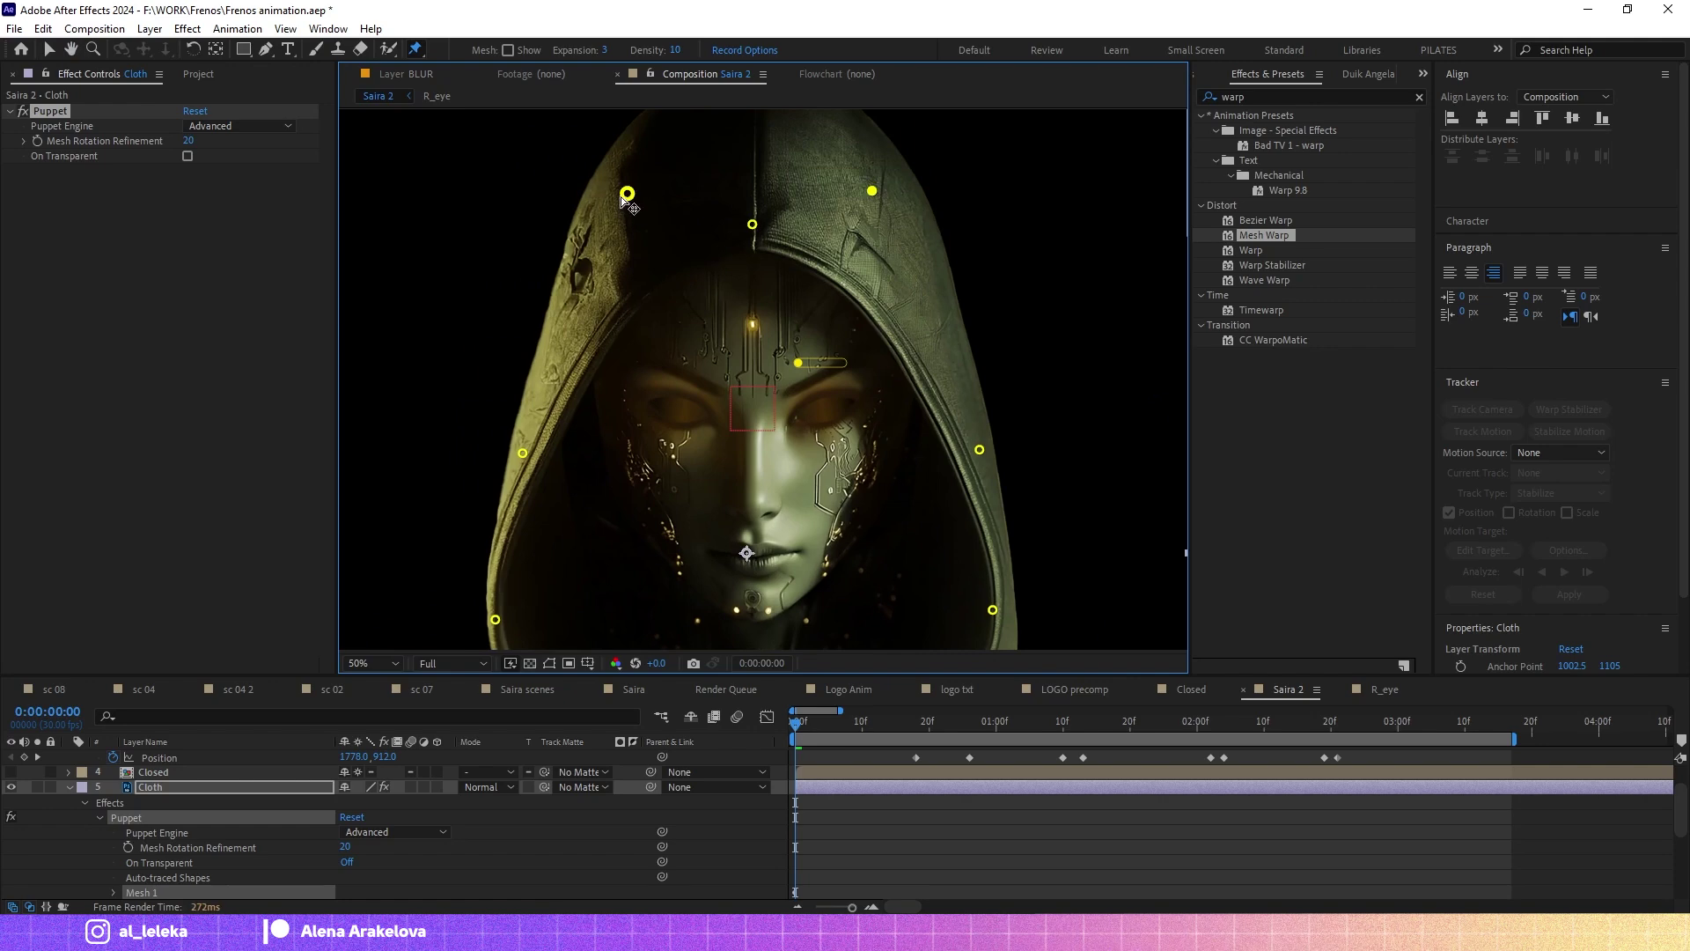
# Move the current time to 0:00:00:12.
pyautogui.click(876, 727)
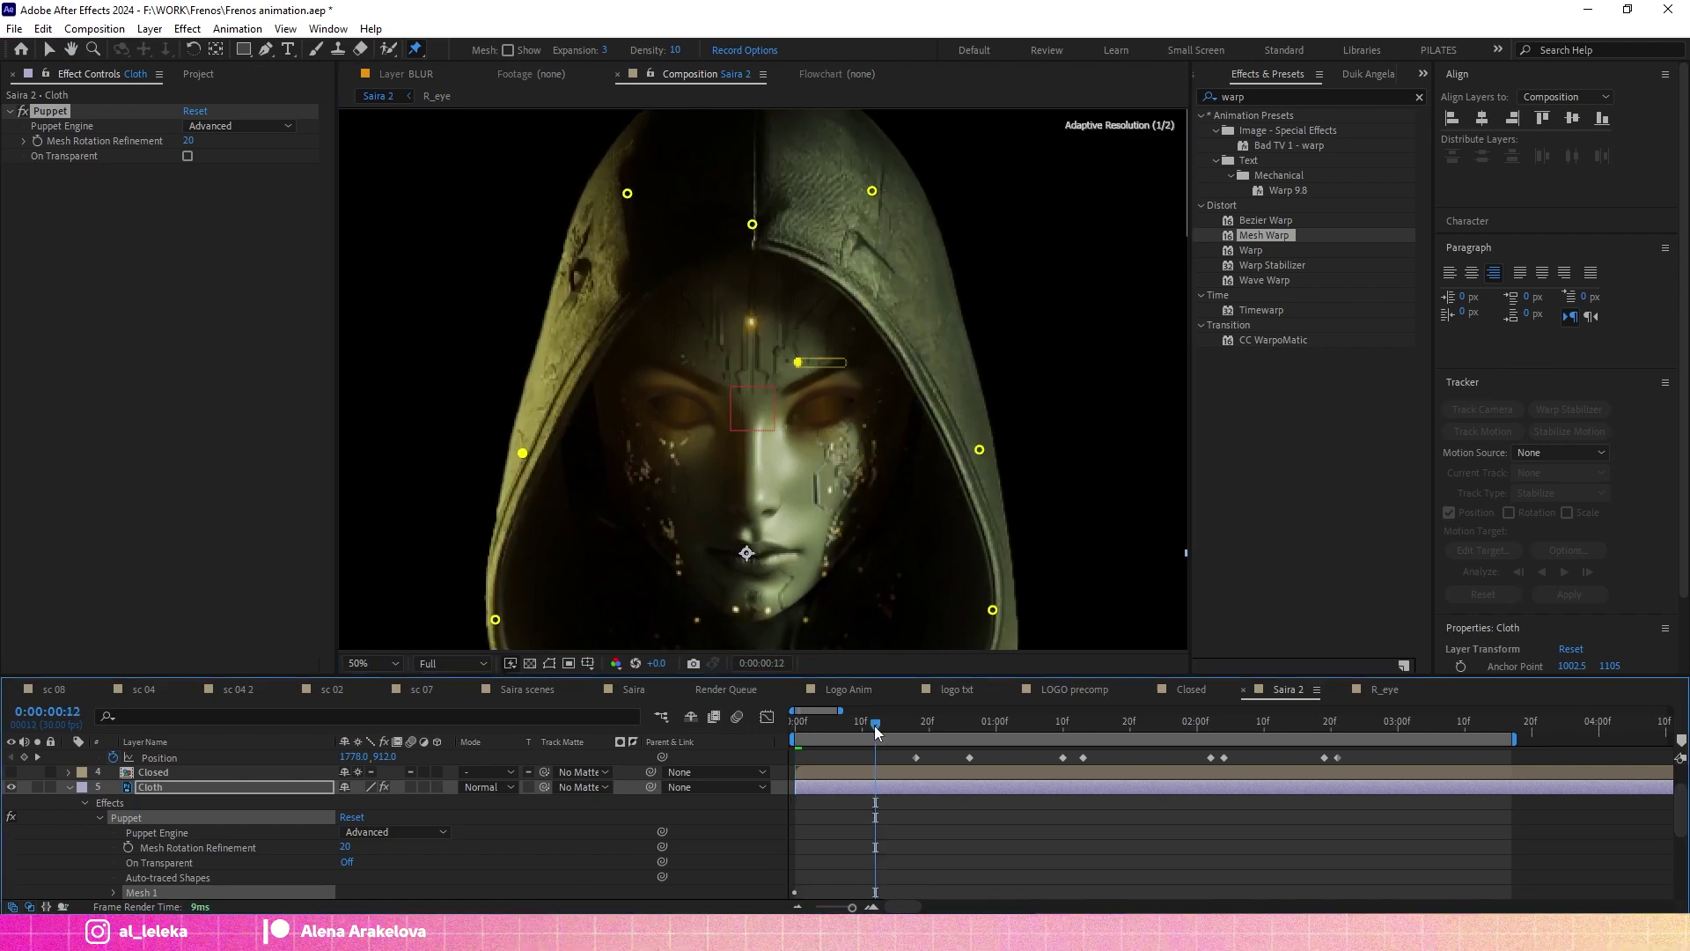
pyautogui.scroll(2, 757, 379)
pyautogui.scroll(-4, 757, 379)
pyautogui.scroll(-5, 865, 806)
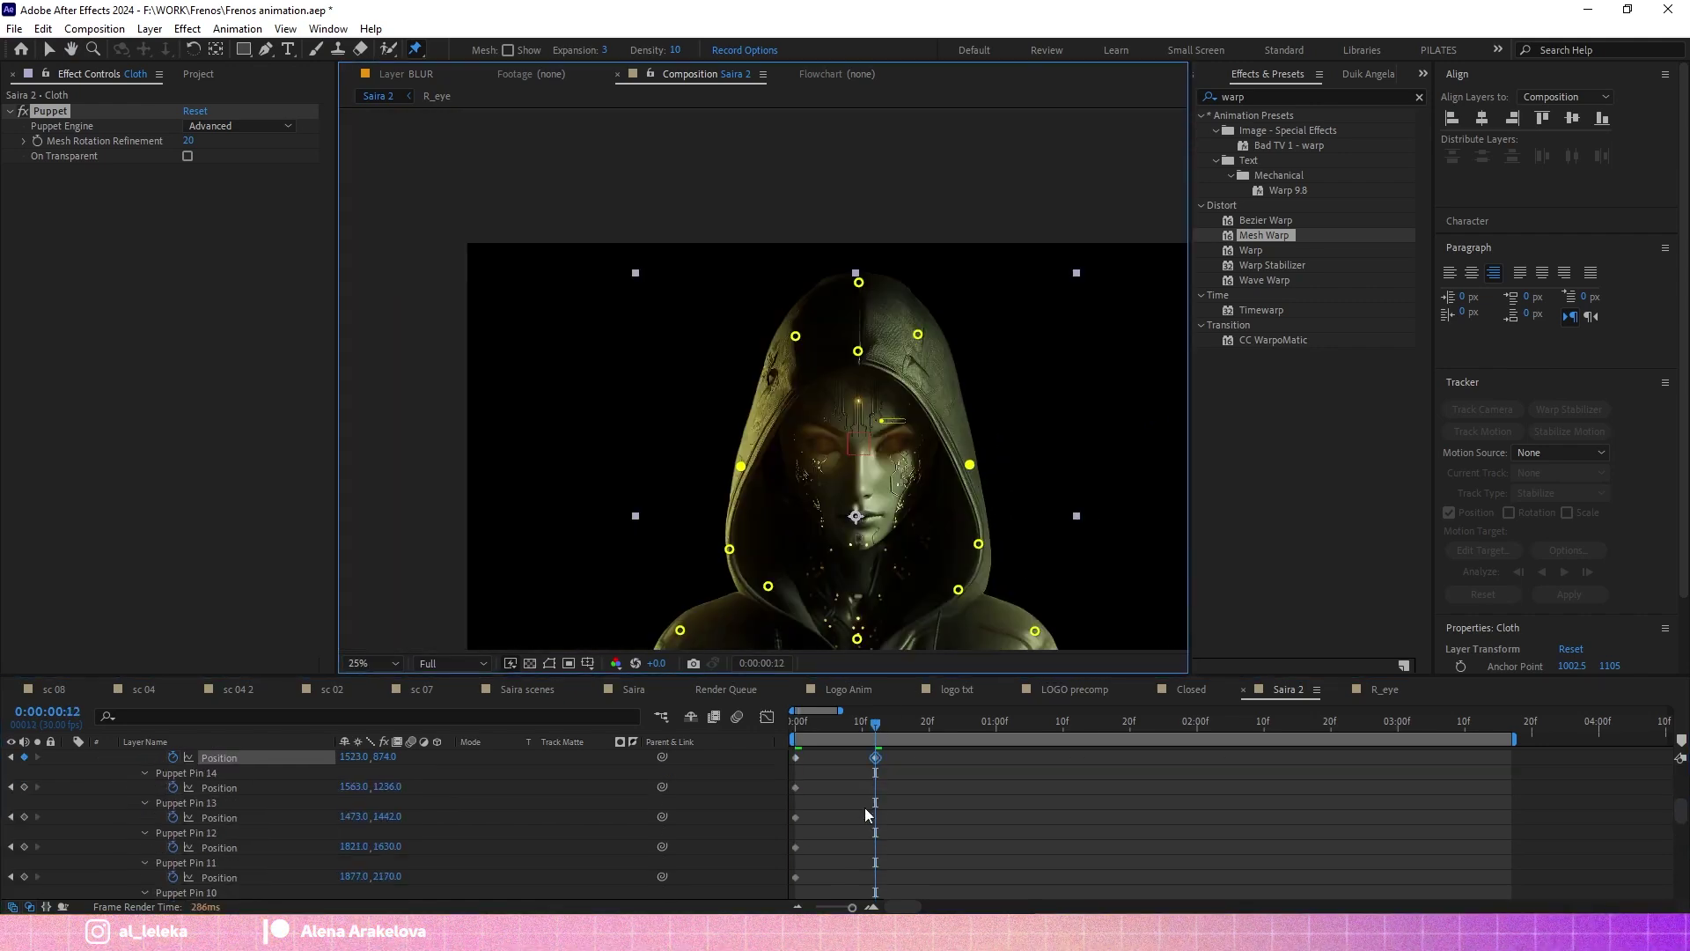
pyautogui.scroll(1, 864, 806)
# Give Puppet Pin 15's Position a wiggle(1,50) expression and preview it.
pyautogui.hotkey('alt', 'shift', '=')
pyautogui.write('wiggle(1')
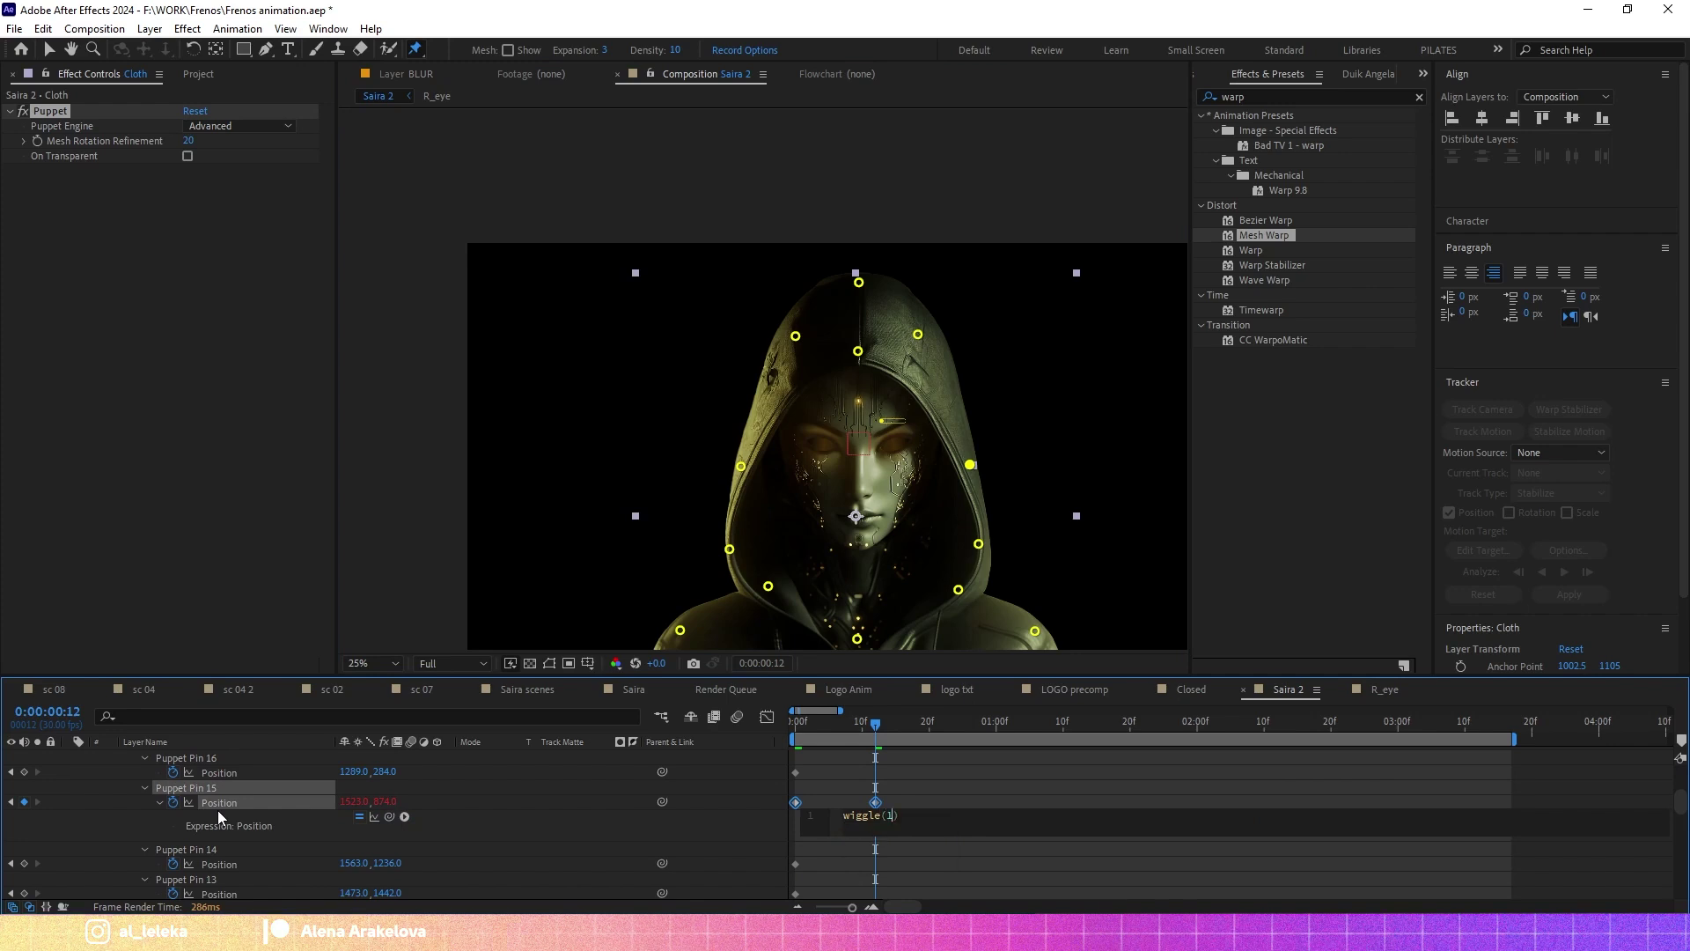
pyautogui.write(',20')
pyautogui.click(505, 826)
pyautogui.press('space')
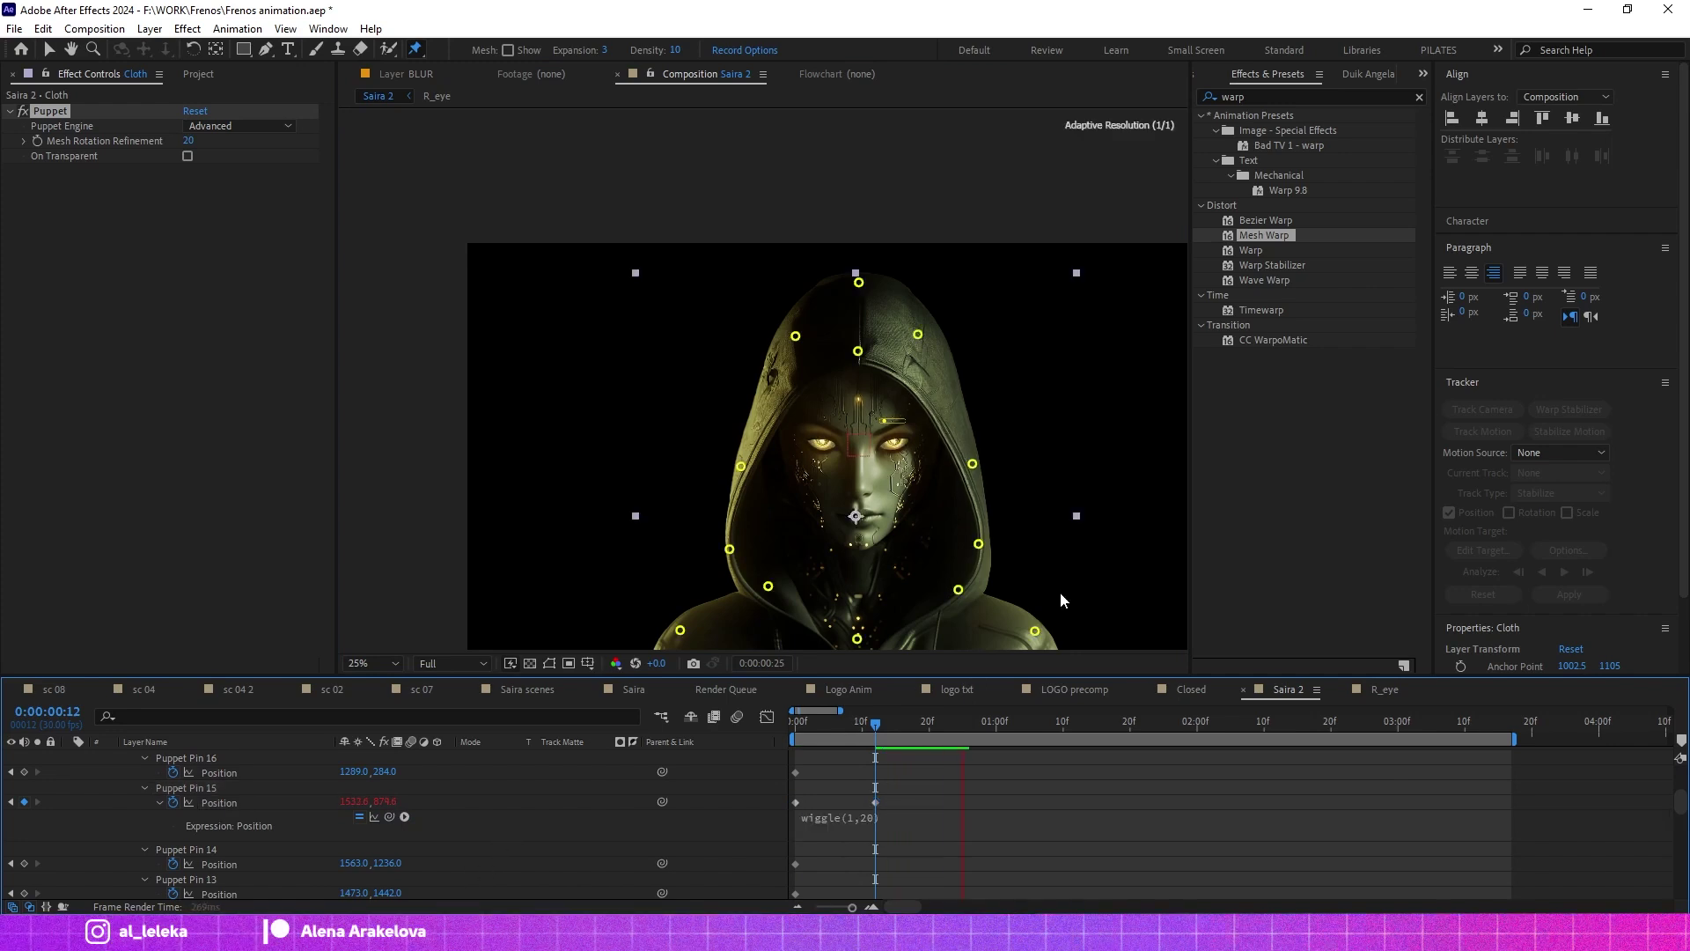
pyautogui.doubleClick(868, 818)
pyautogui.write('50')
pyautogui.click(725, 810)
pyautogui.press('space')
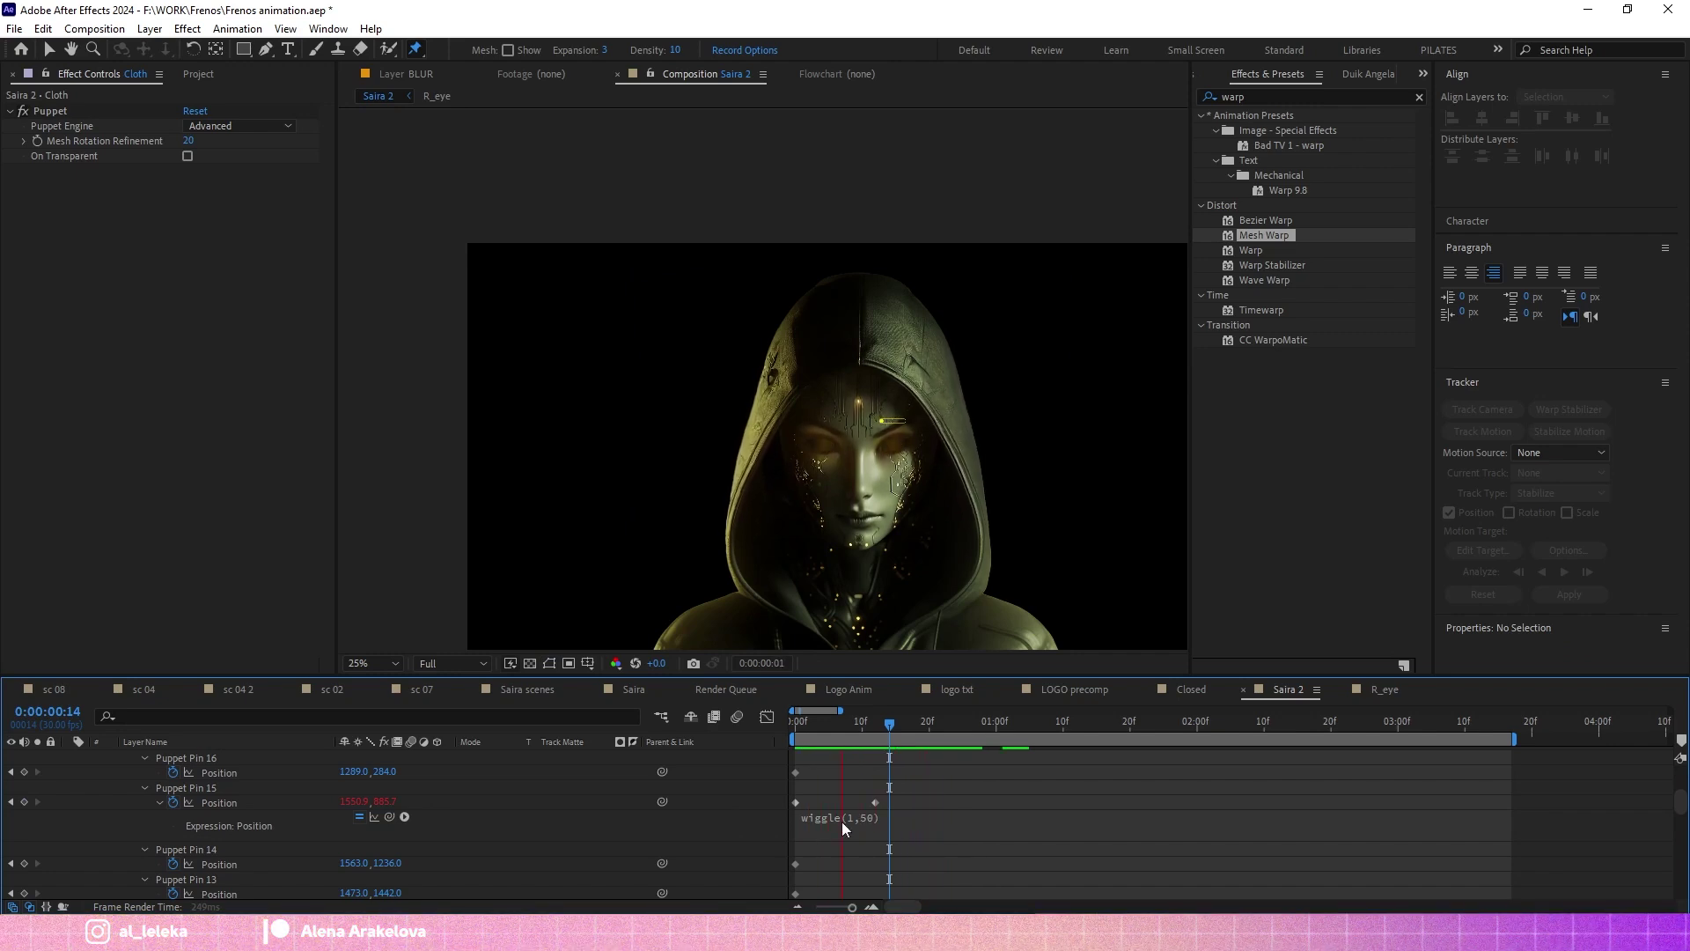
pyautogui.press('space')
# Paste the wiggle(1,50) expression onto Puppet Pin 4's Position.
pyautogui.rightClick(218, 803)
pyautogui.scroll(-6, 258, 813)
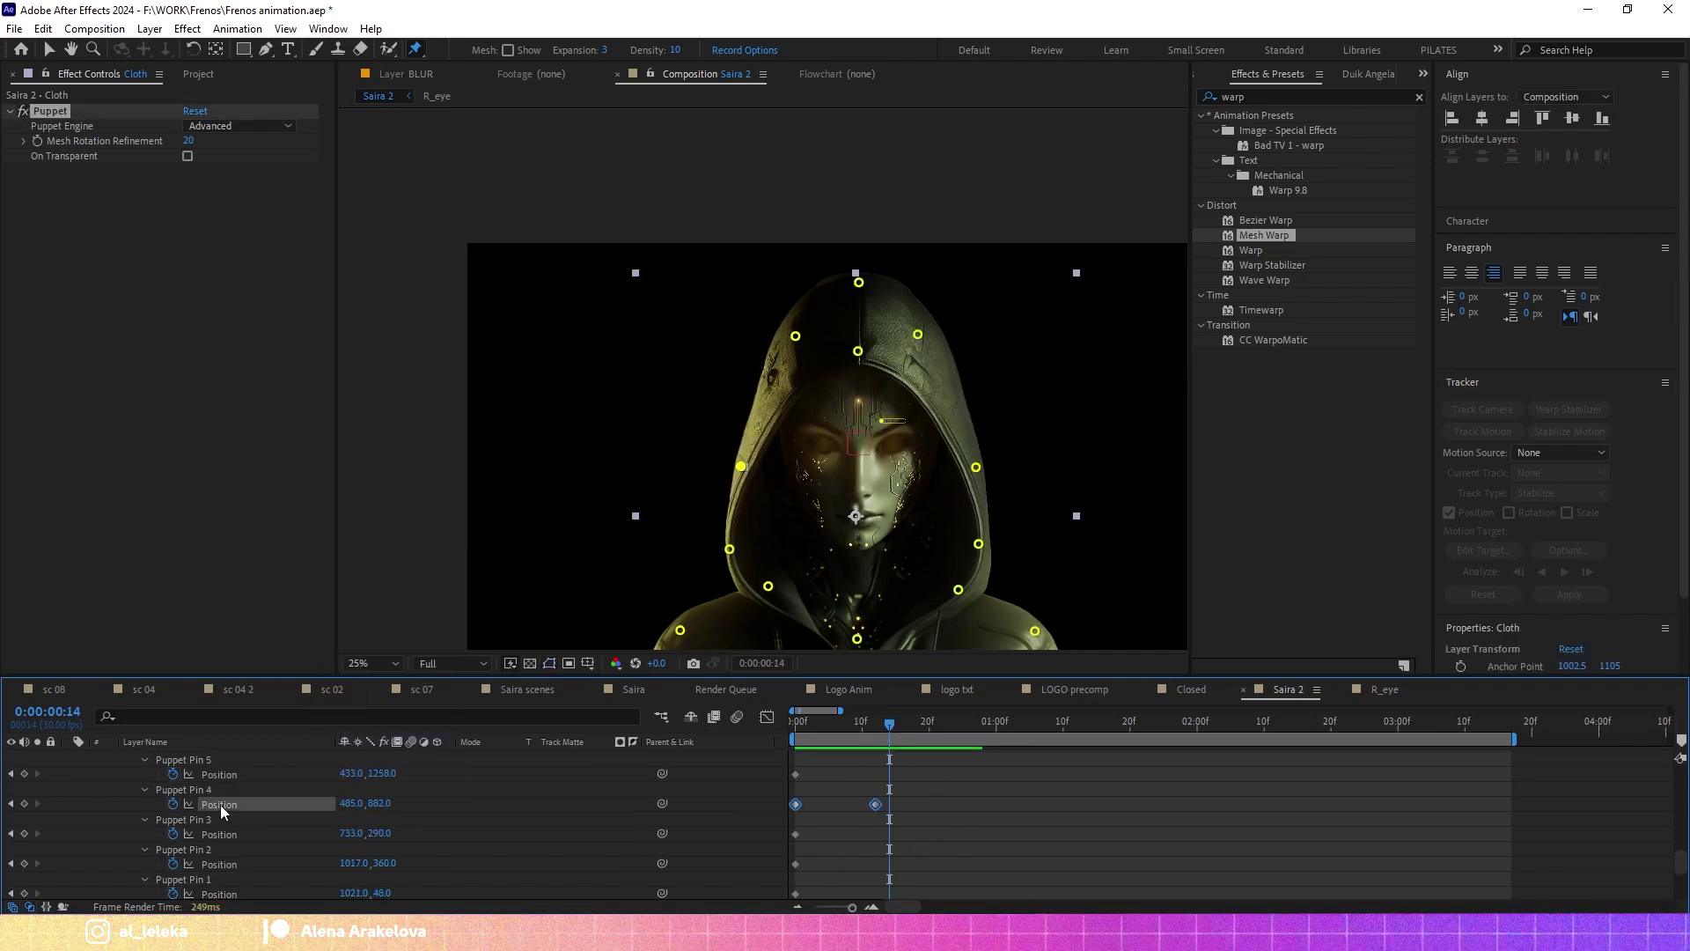
pyautogui.hotkey('ctrl', 'v')
pyautogui.scroll(3, 887, 824)
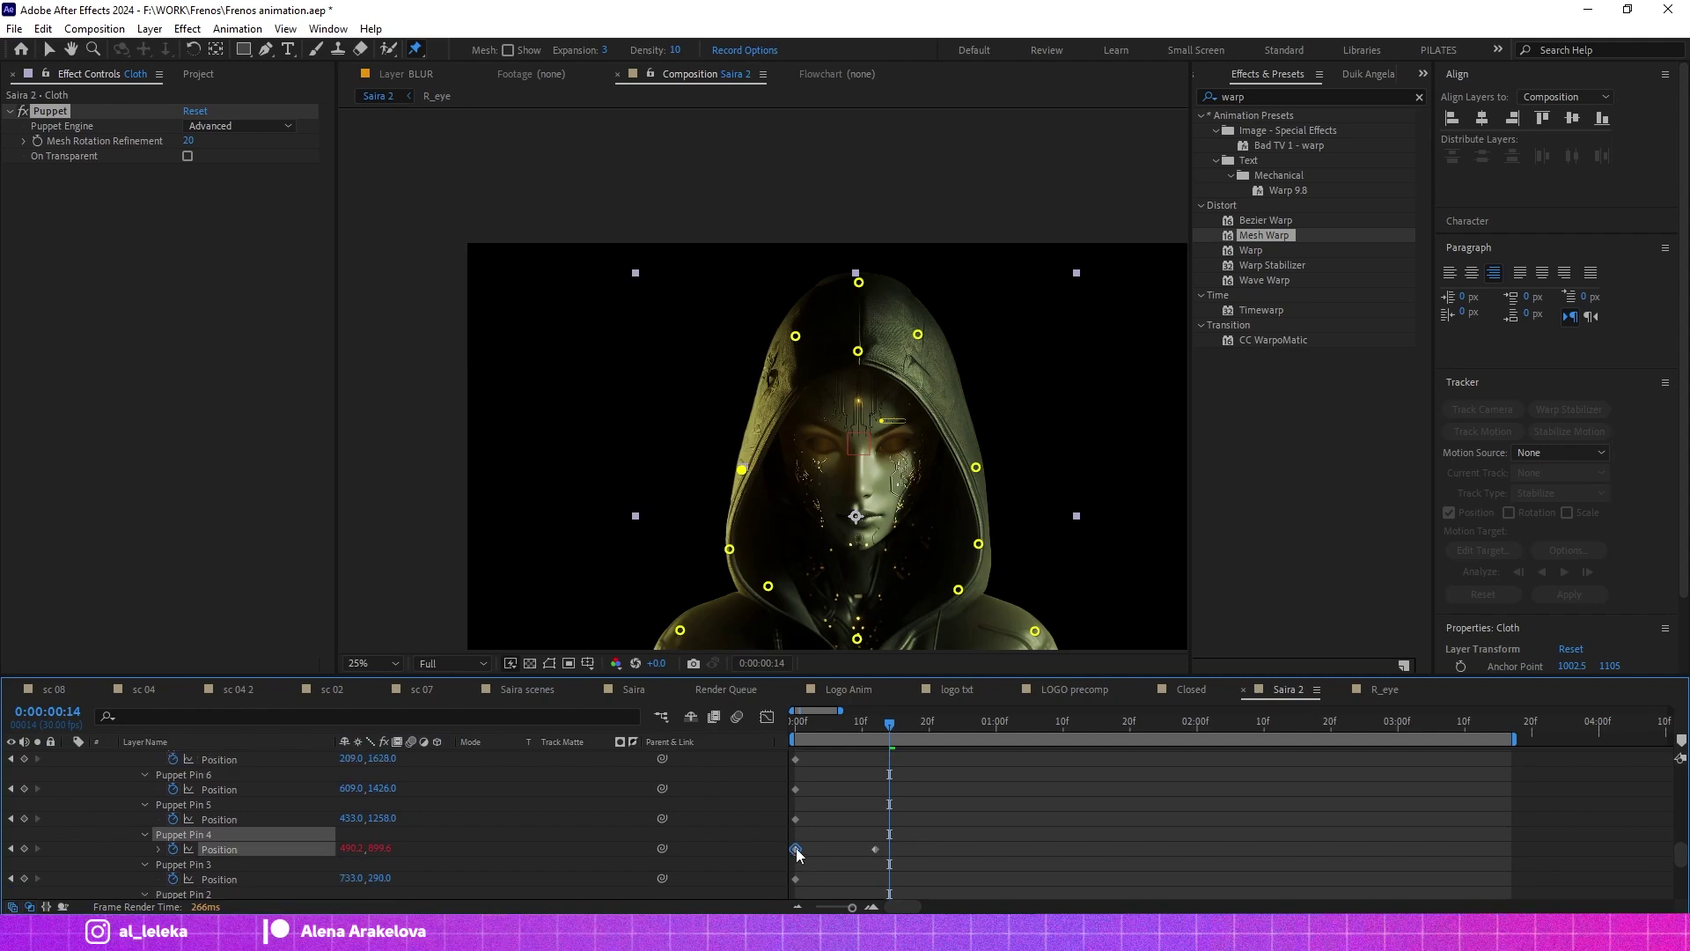
# Set the pin keyframe's label colour to red.
pyautogui.rightClick(797, 851)
pyautogui.press('Escape')
pyautogui.scroll(5, 901, 802)
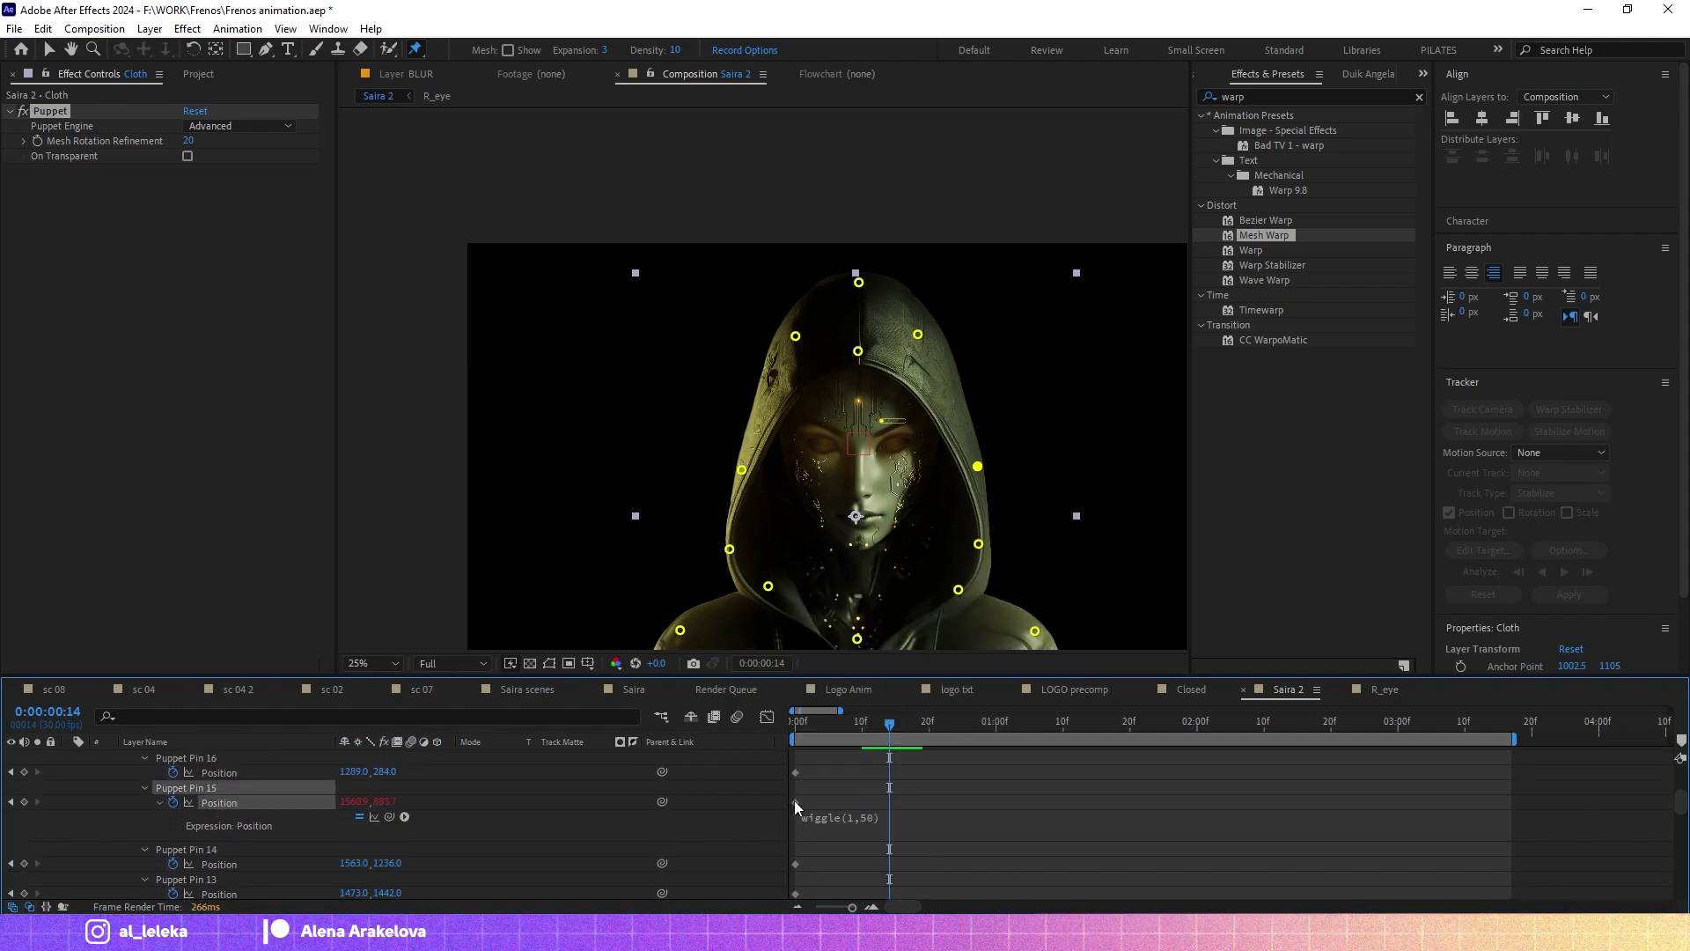
pyautogui.rightClick(797, 807)
pyautogui.click(1057, 320)
pyautogui.press('space')
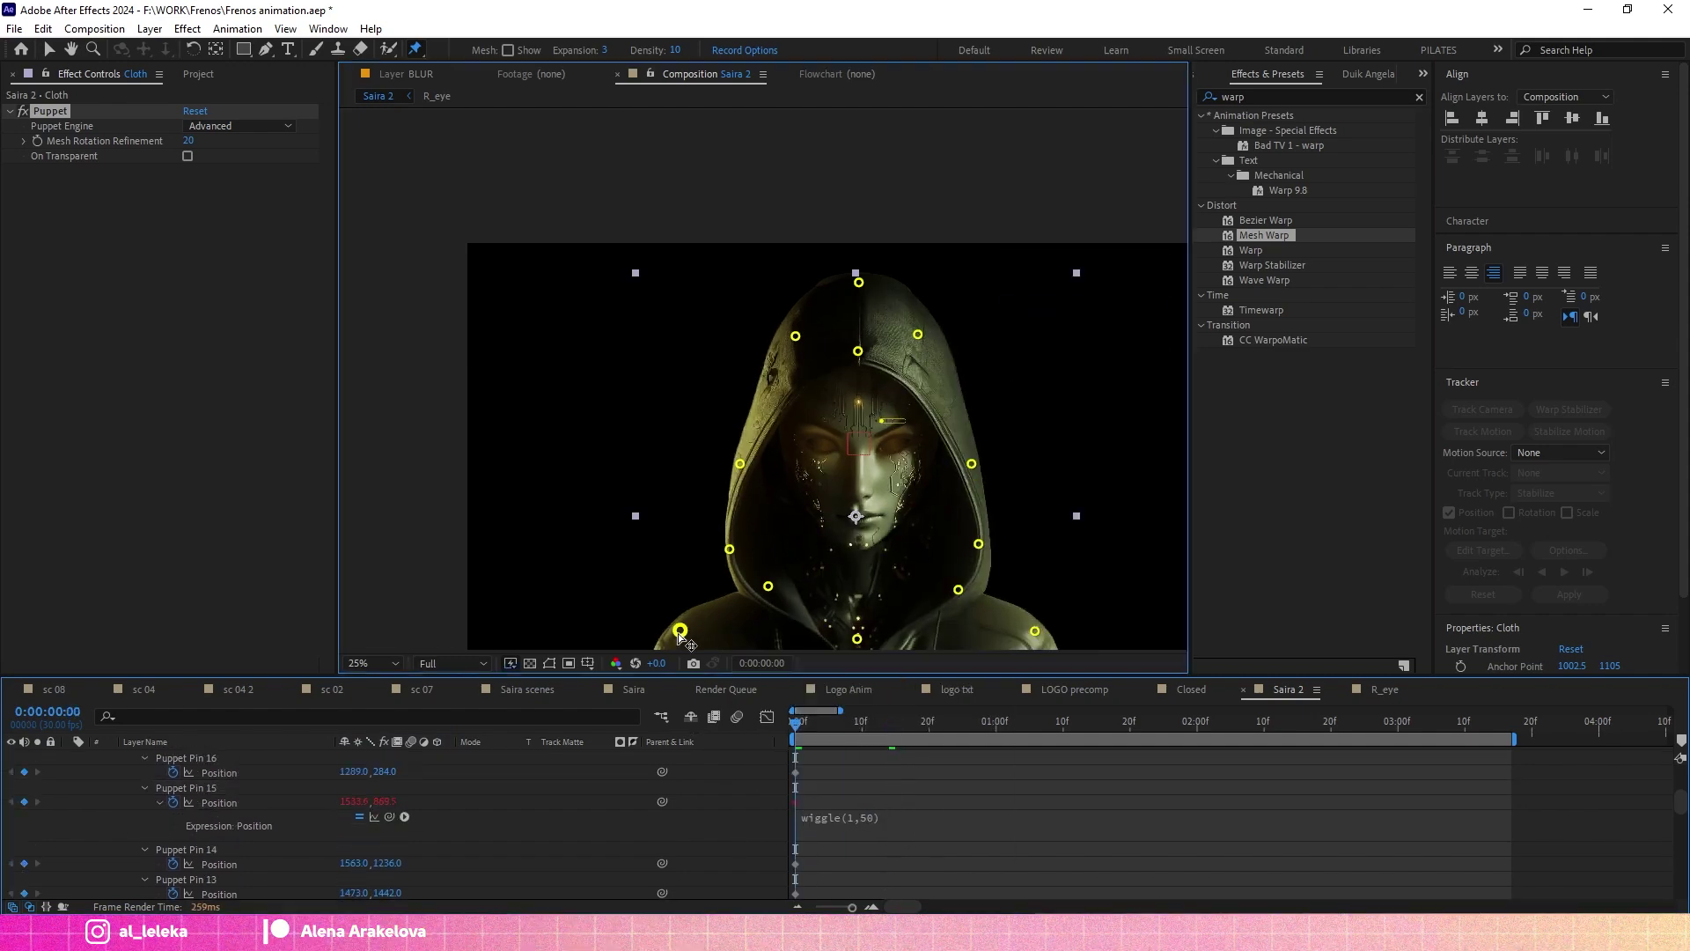
# Apply Time-Reverse Keyframes to Puppet Pin 7's keyframes.
pyautogui.scroll(2, 238, 849)
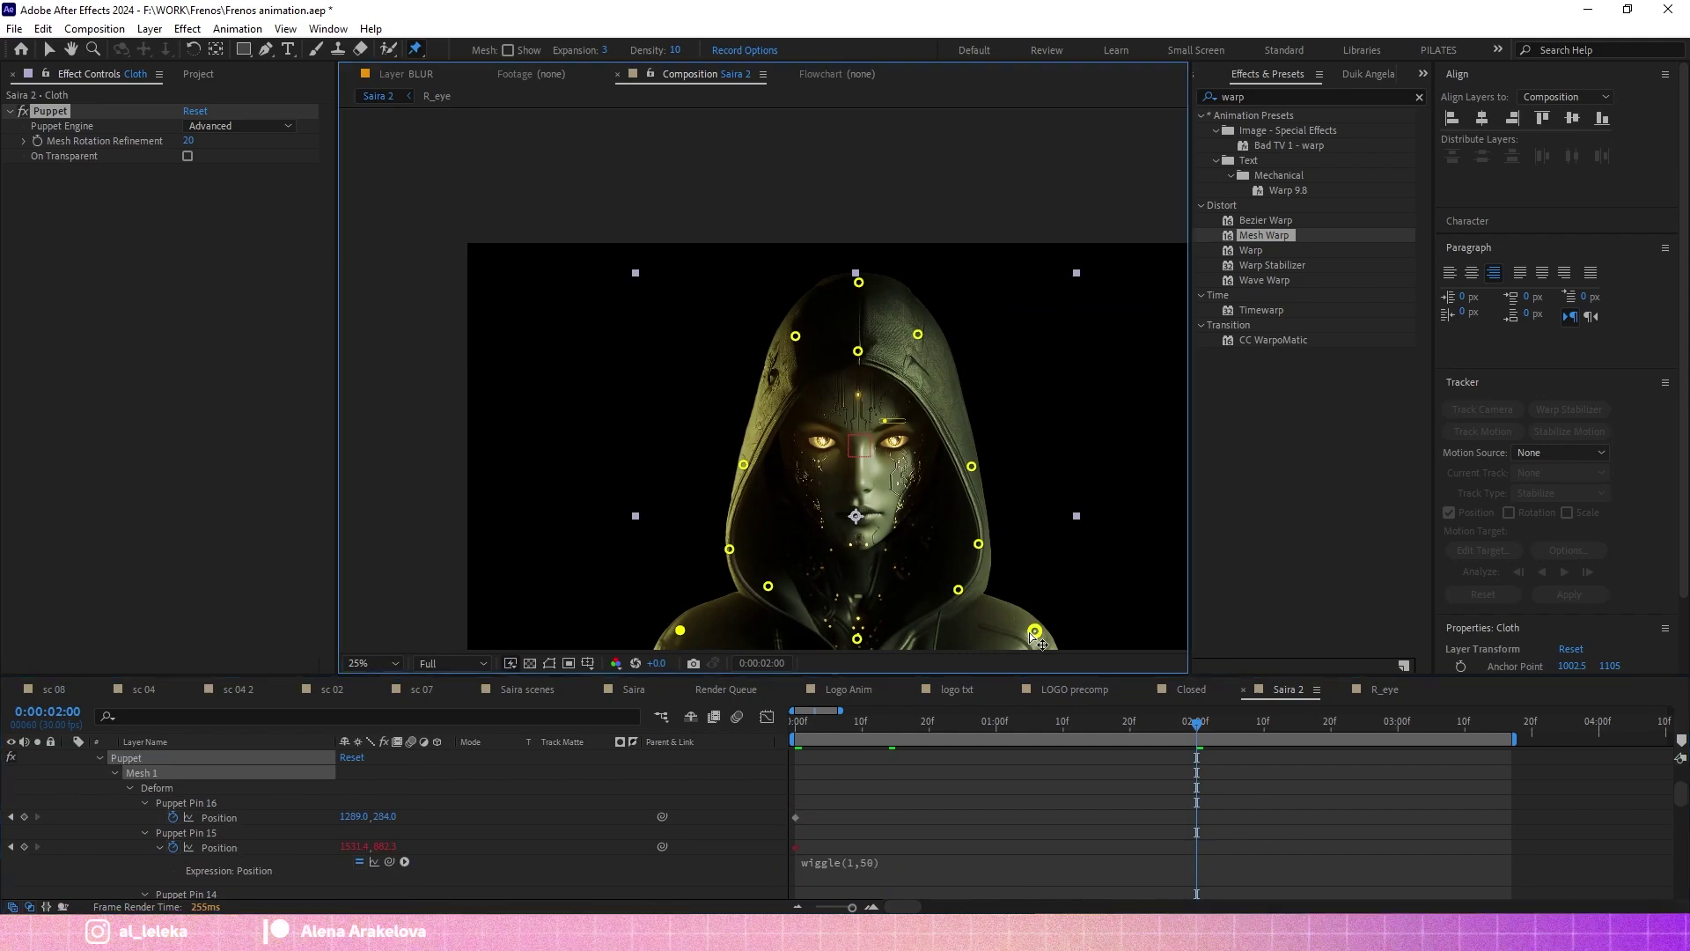
pyautogui.scroll(1, 1044, 621)
pyautogui.scroll(-1, 1044, 620)
pyautogui.scroll(1, 1024, 536)
pyautogui.scroll(-1, 1023, 535)
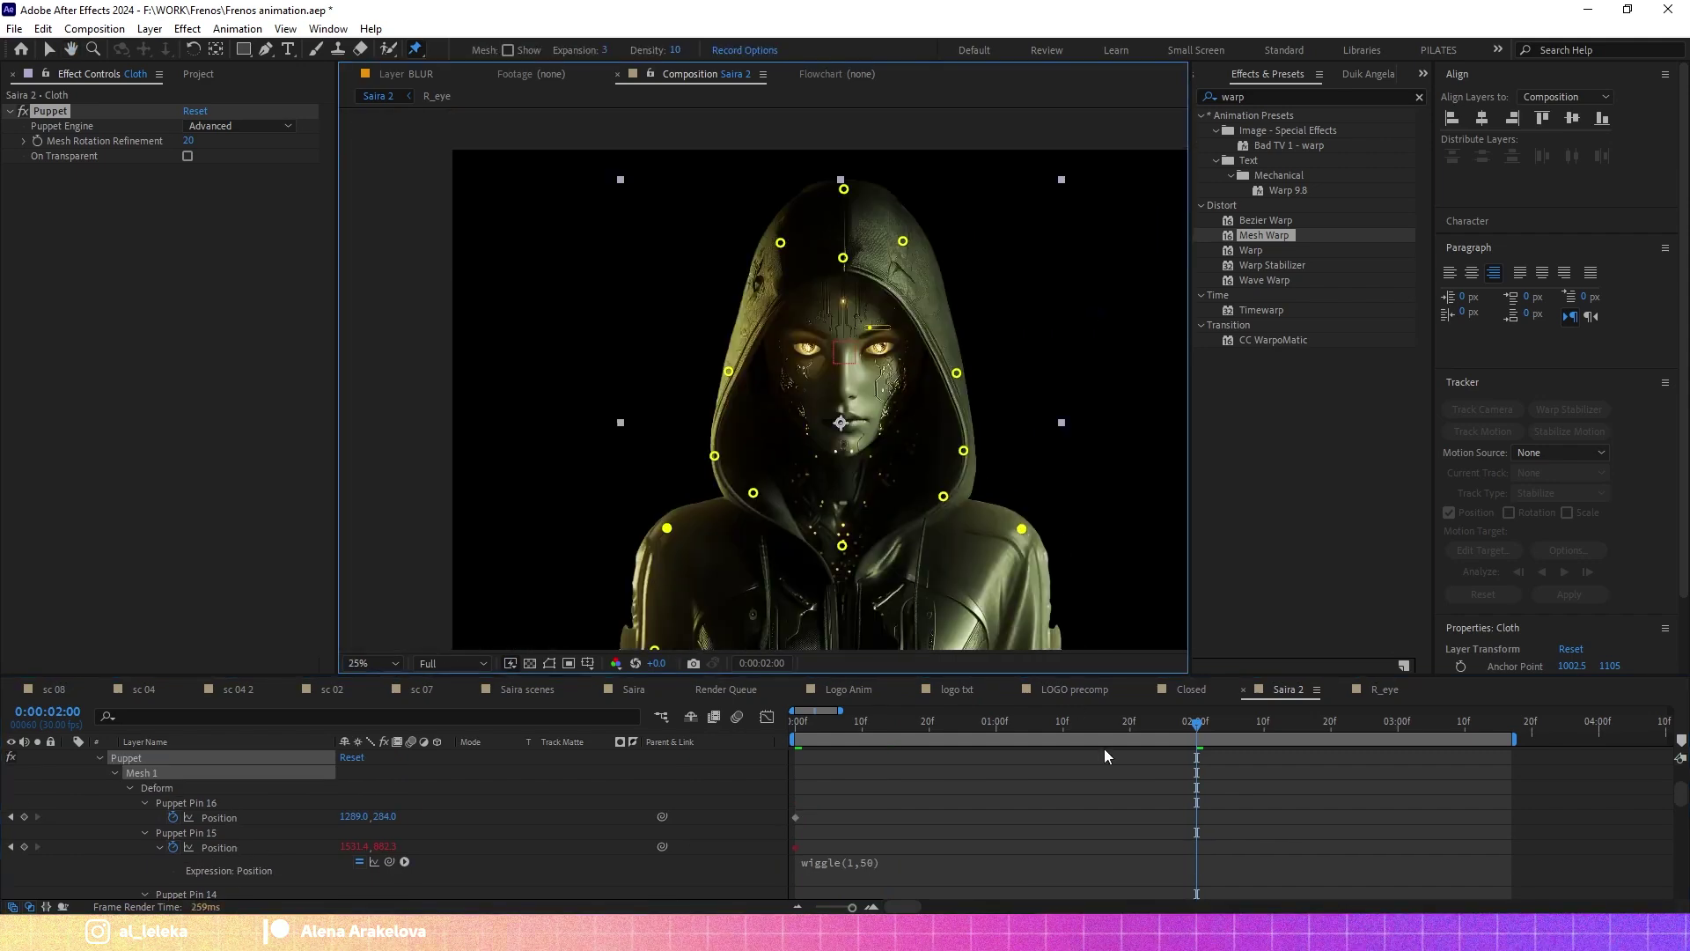
pyautogui.scroll(-6, 1118, 779)
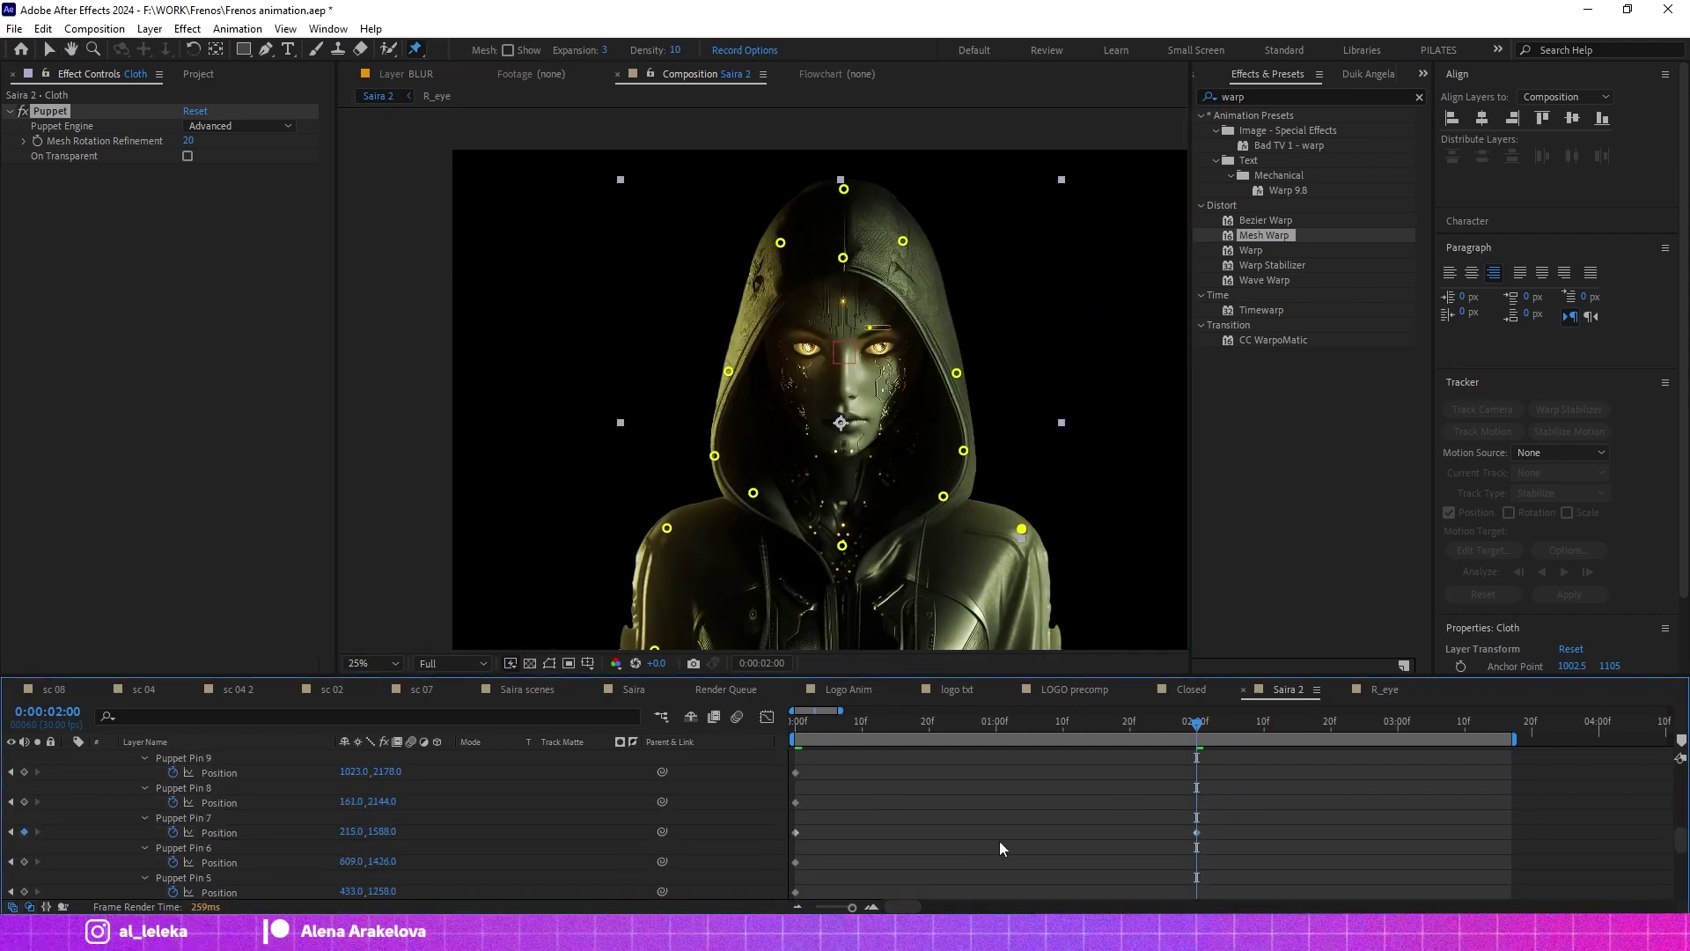
pyautogui.rightClick(796, 786)
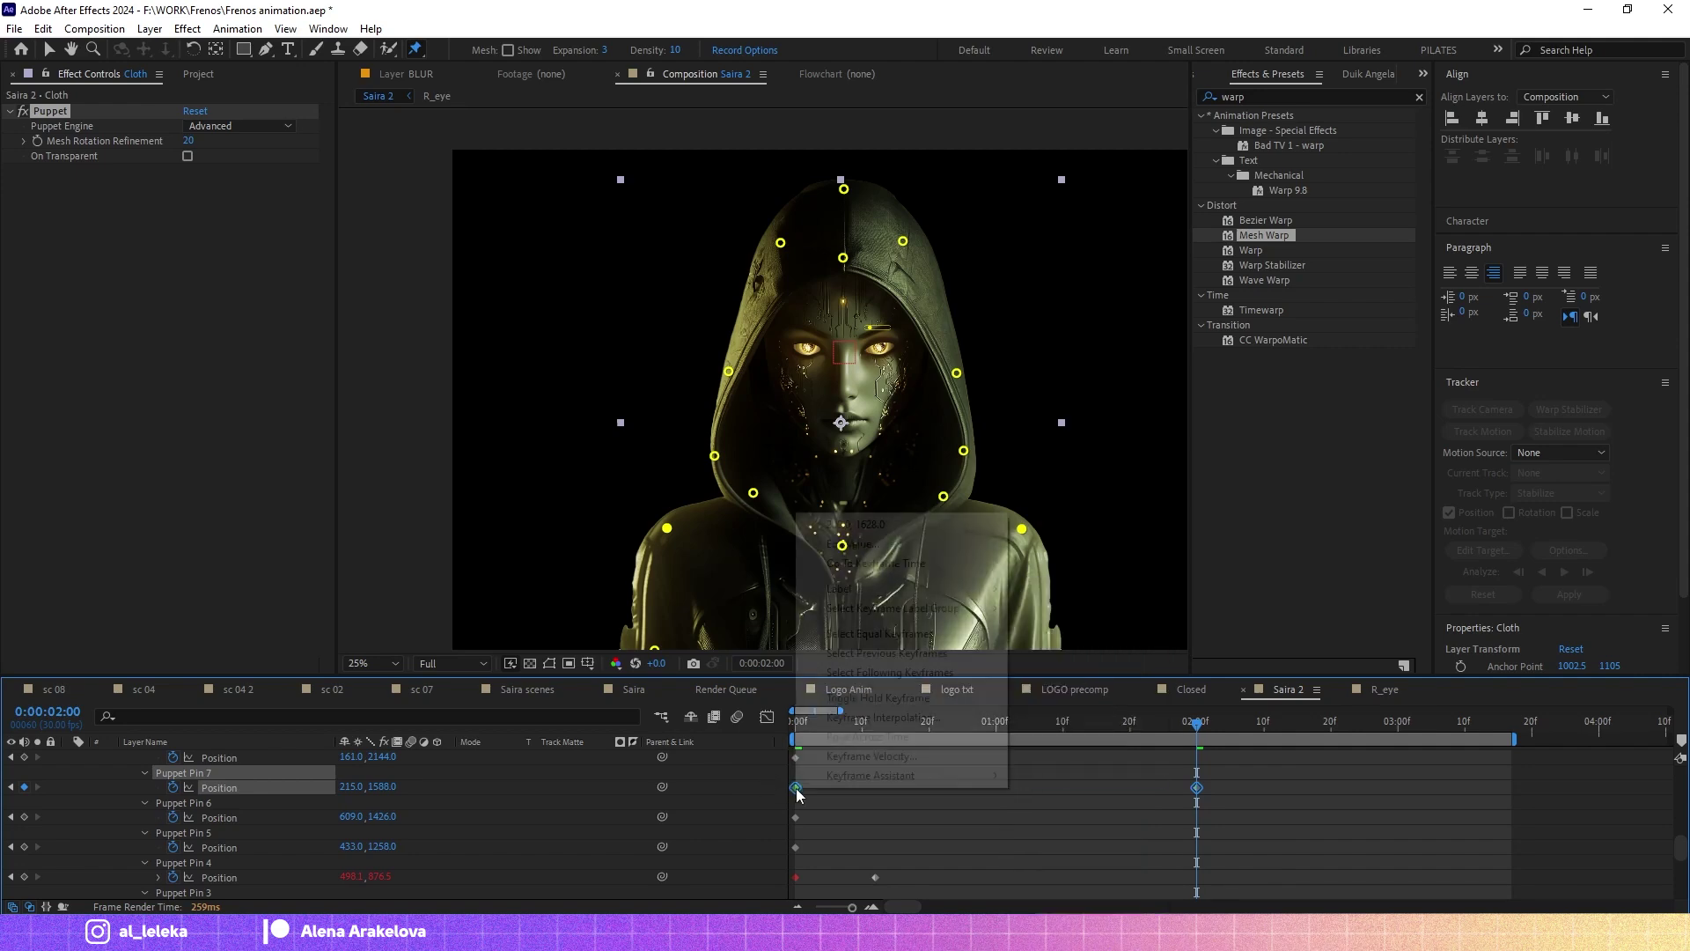
pyautogui.click(1052, 778)
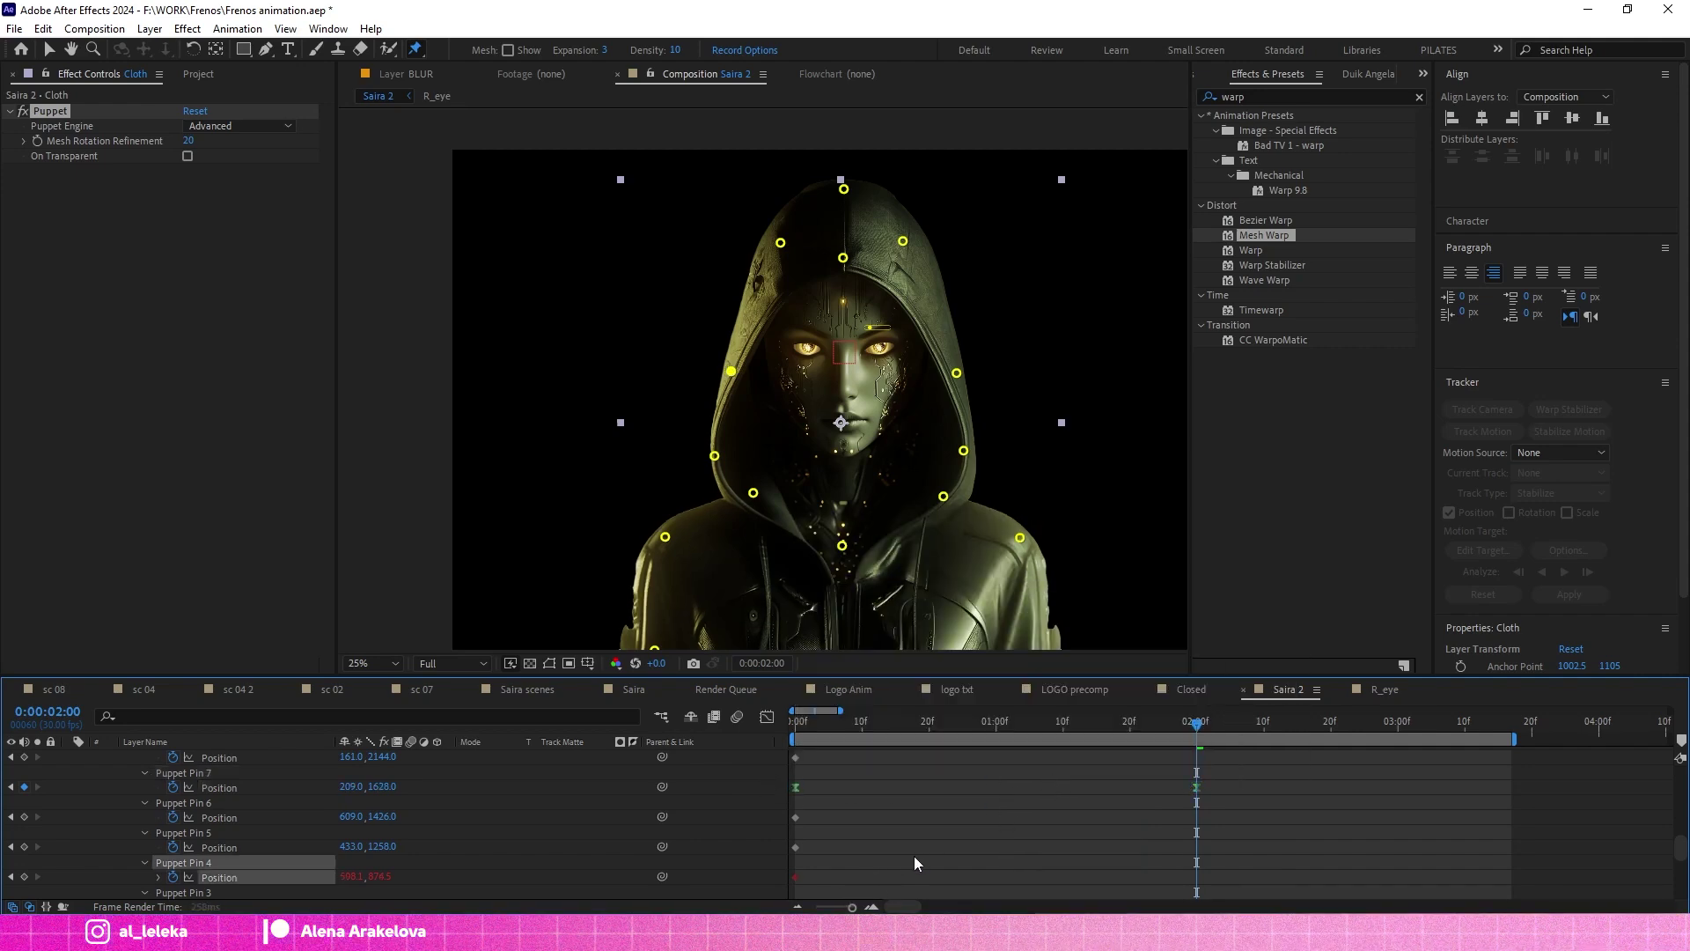
# Preview the cloth animation from the start of the composition.
pyautogui.press('Home')
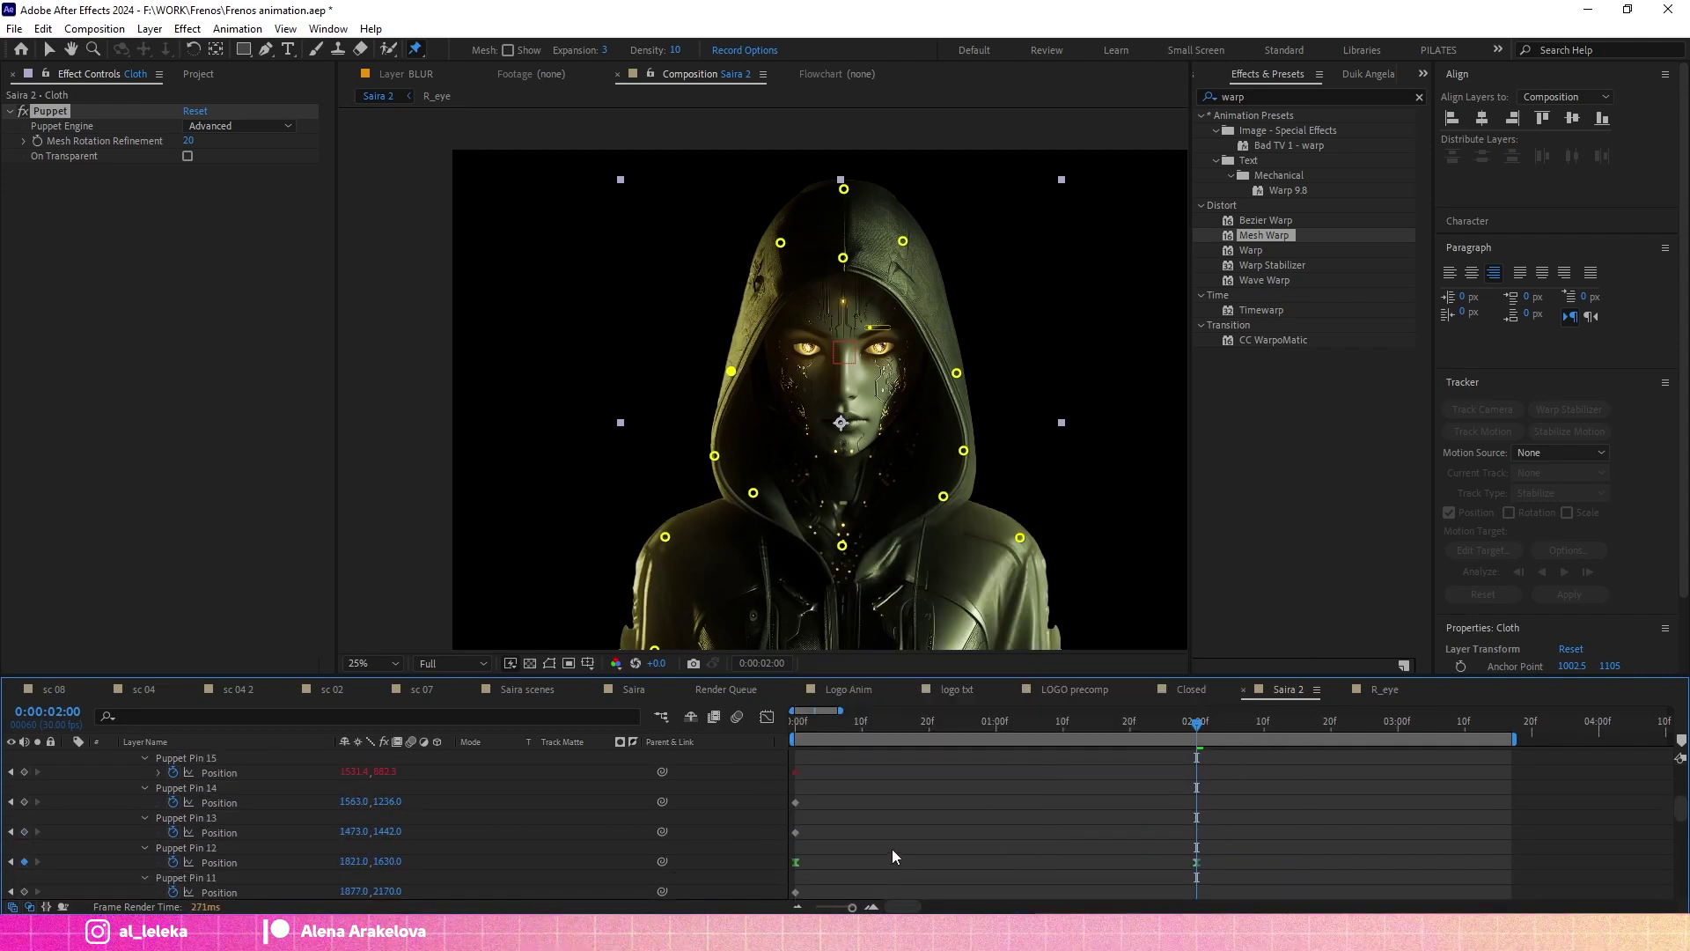
pyautogui.scroll(6, 891, 849)
pyautogui.press('space')
pyautogui.scroll(2, 854, 303)
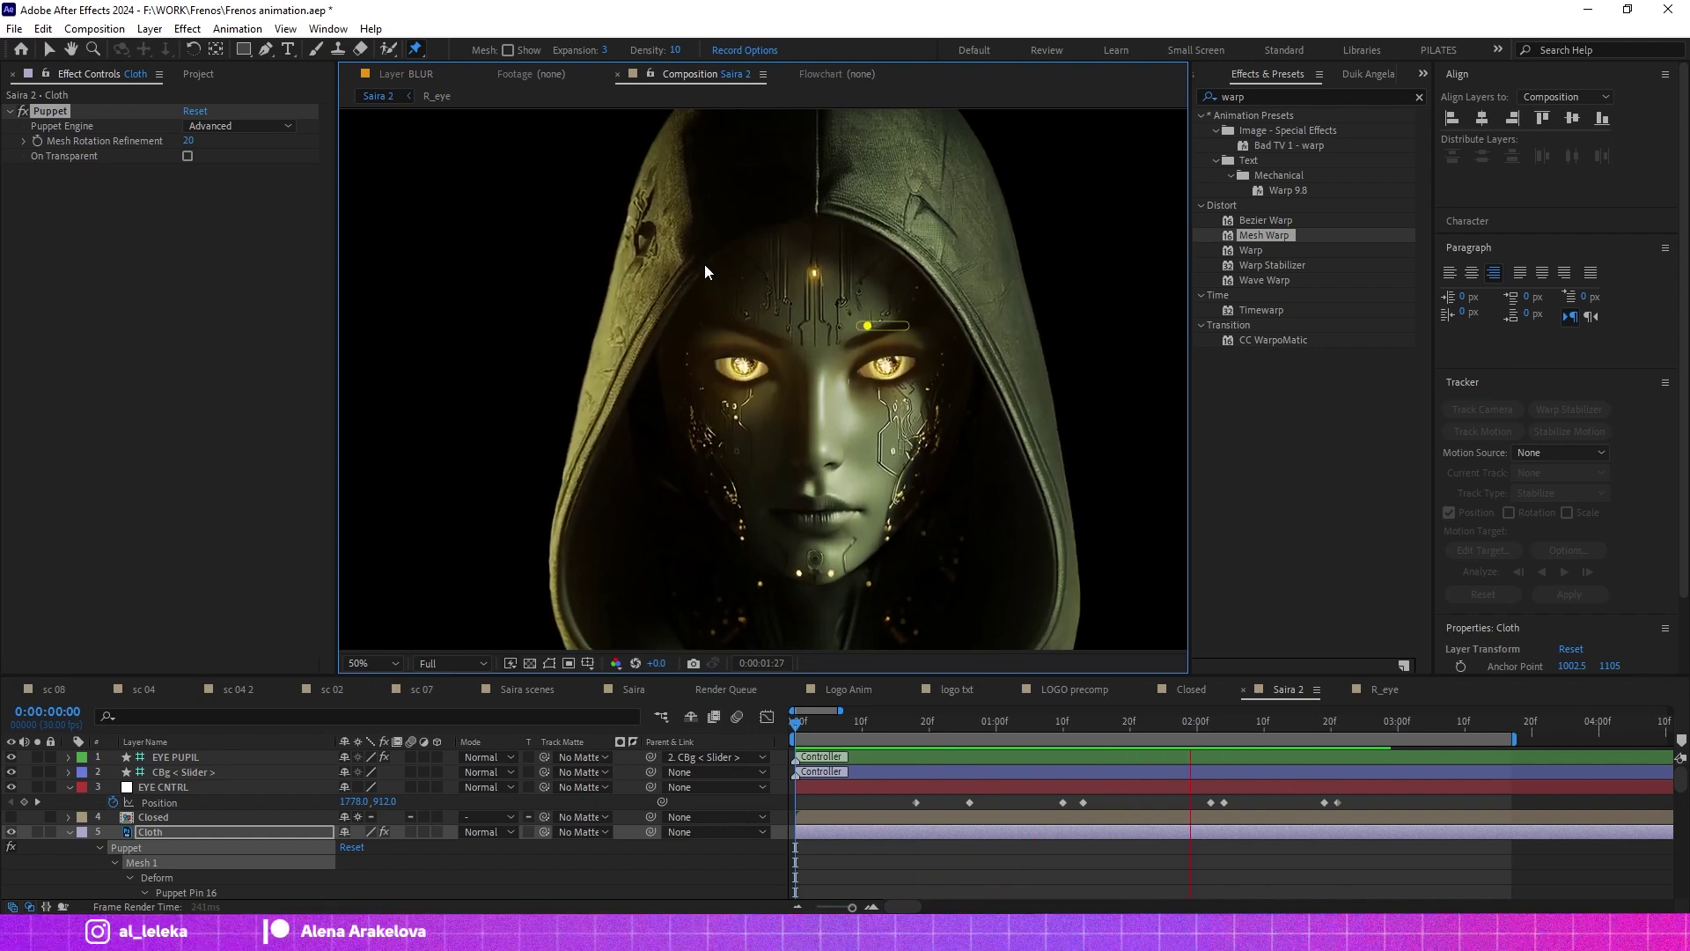
pyautogui.click(141, 834)
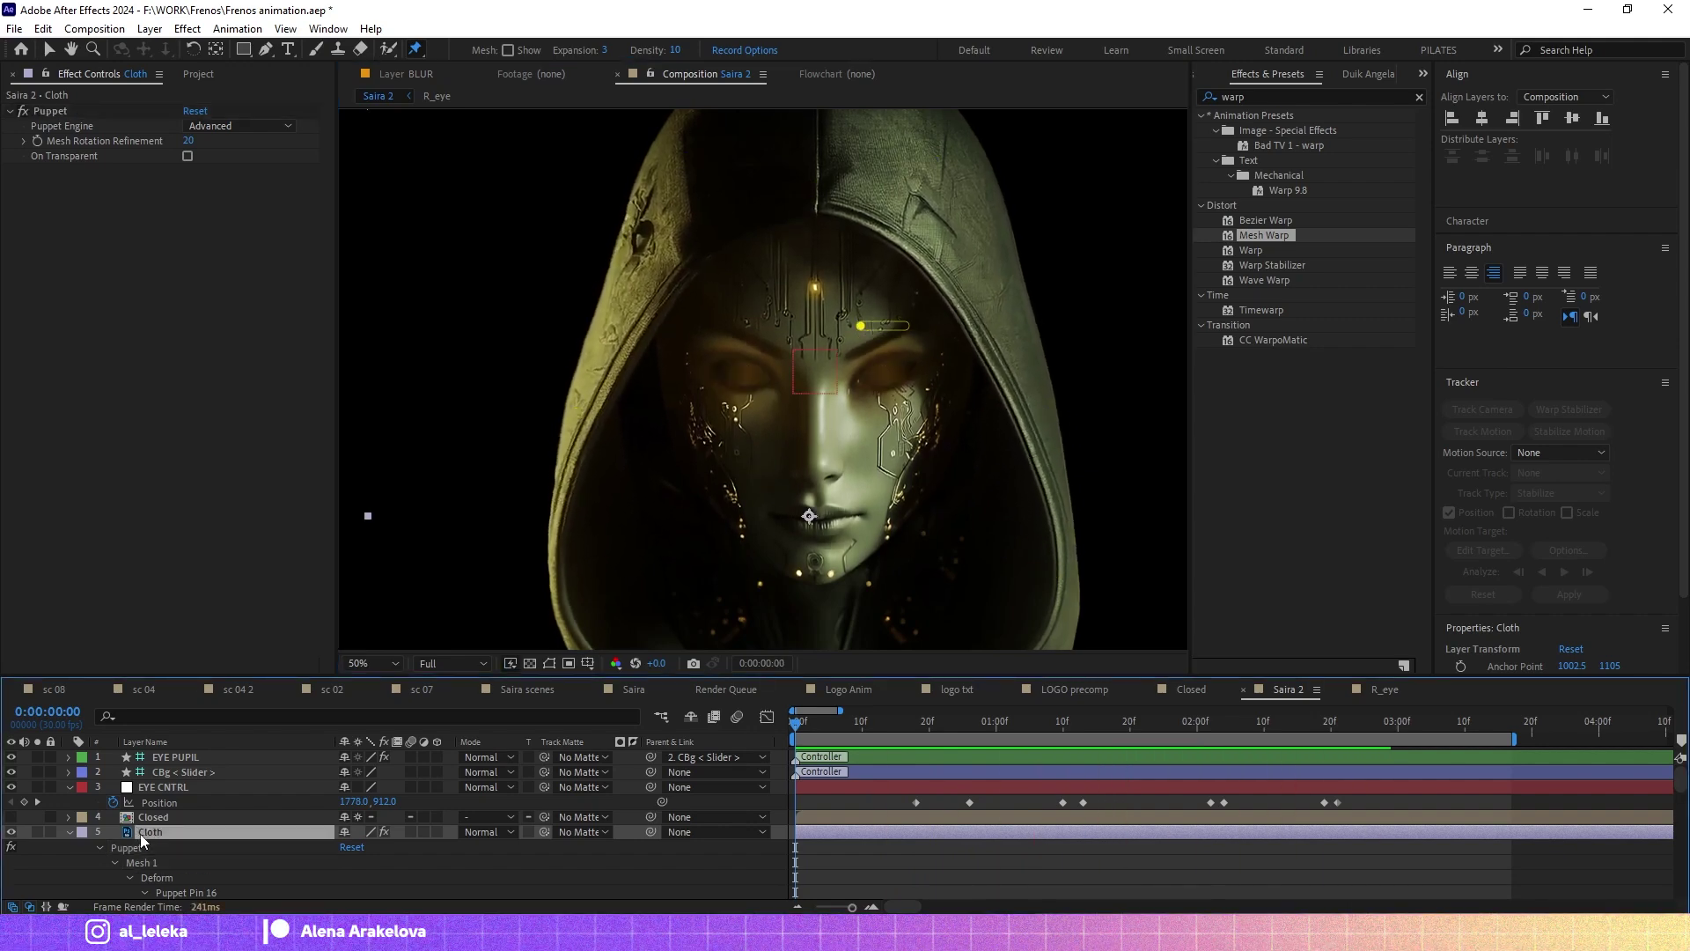
# Apply Mesh Warp to the Cloth layer with a 5-row, 4-column grid.
pyautogui.doubleClick(1263, 236)
pyautogui.scroll(-2, 896, 335)
pyautogui.press('Tab')
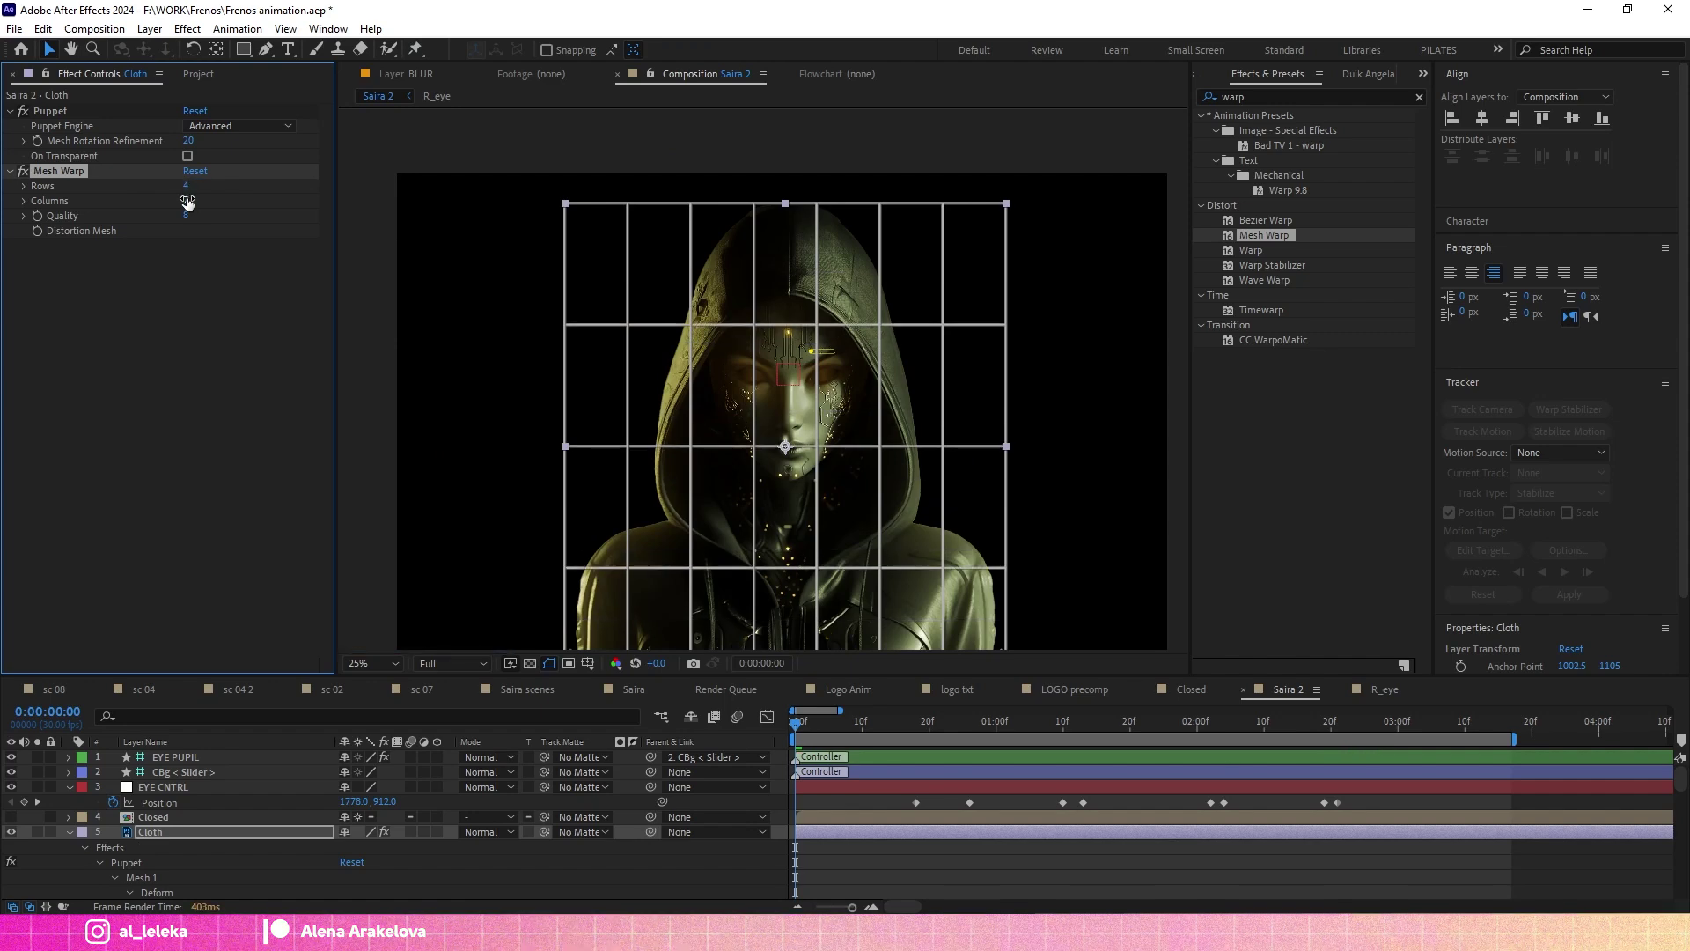
pyautogui.write('4')
pyautogui.press('Return')
pyautogui.scroll(2, 800, 325)
pyautogui.scroll(-5, 176, 821)
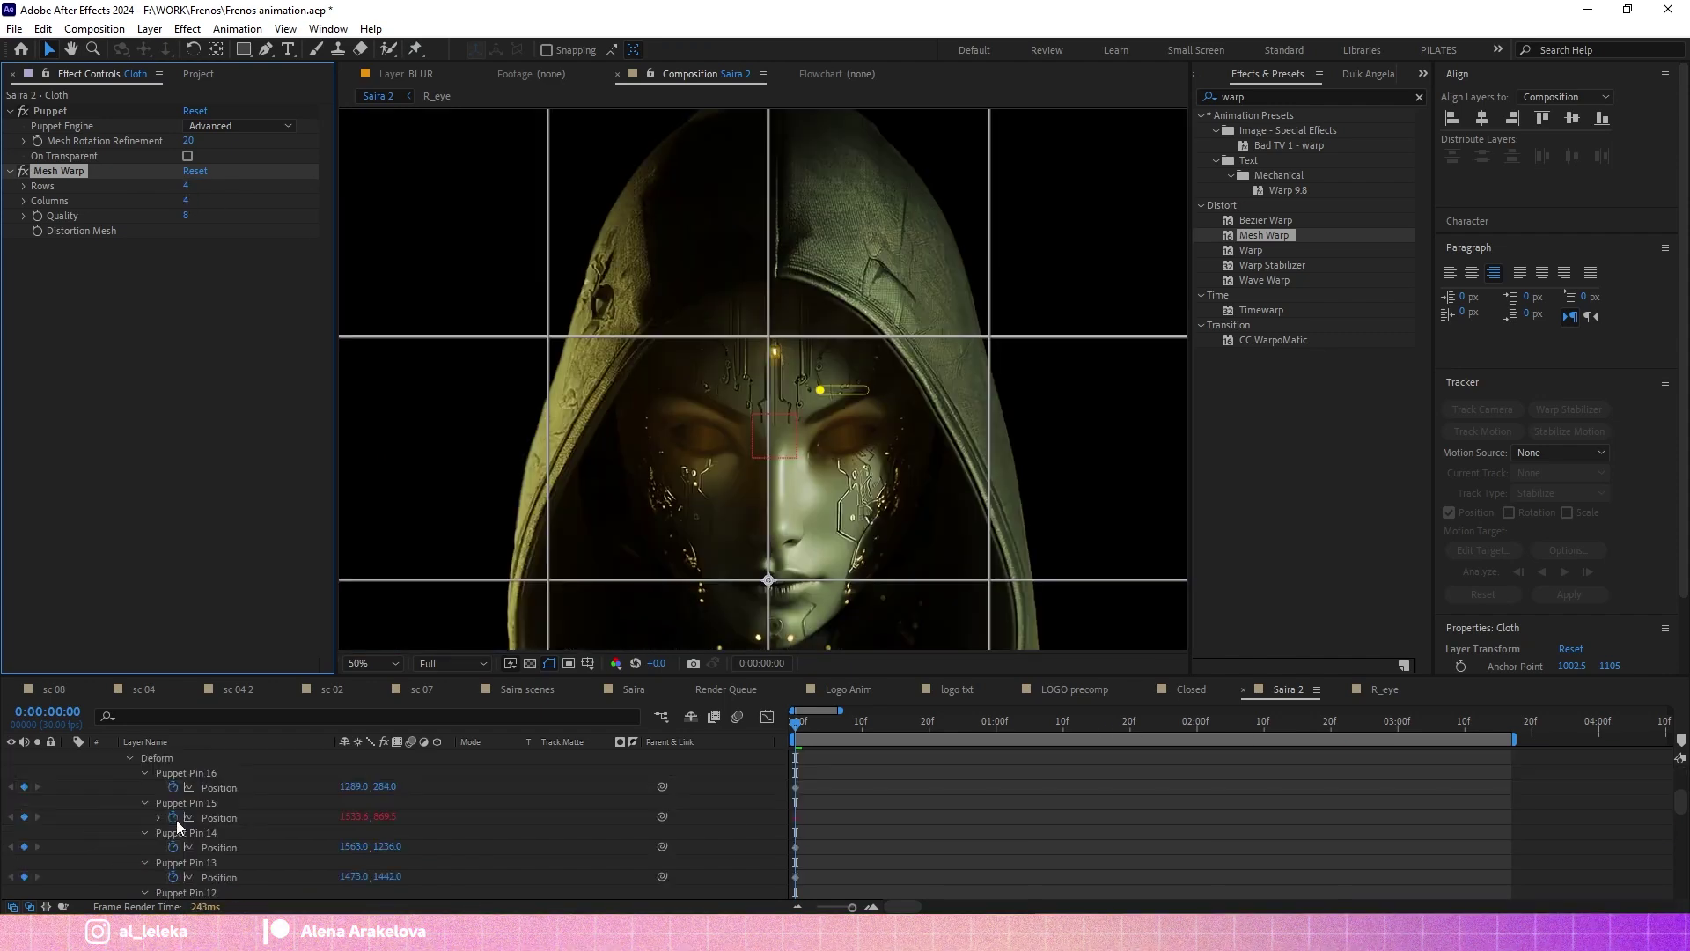
pyautogui.scroll(4, 218, 780)
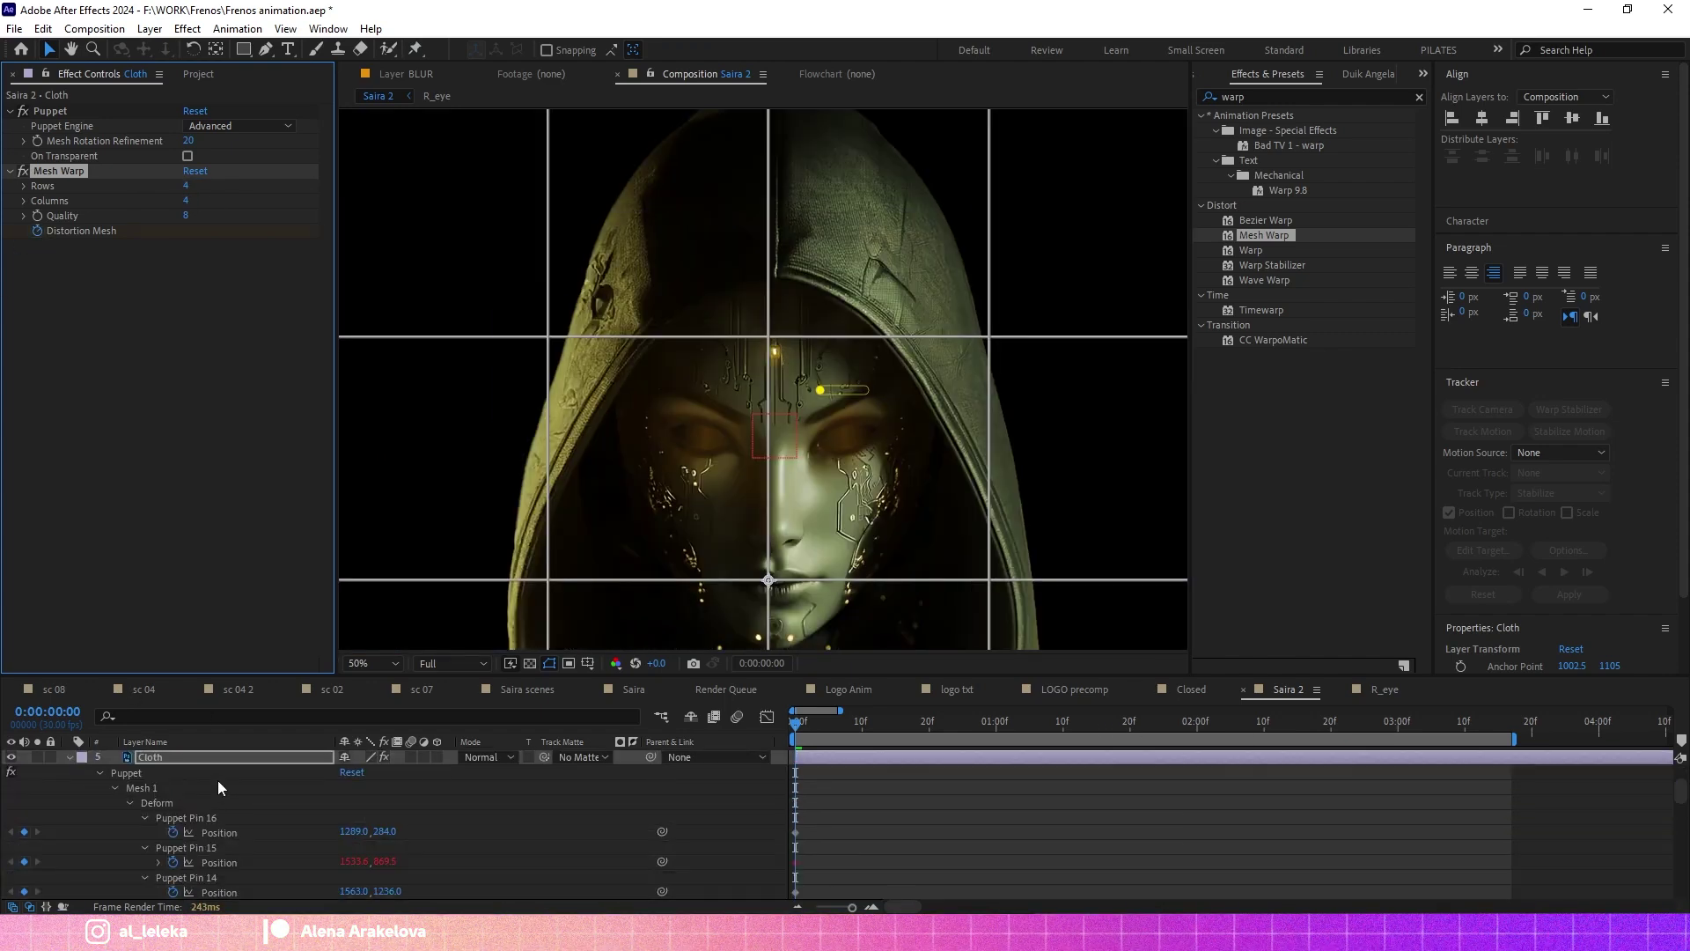
# Drag the middle-row mesh points and centre to bend the hood.
pyautogui.click(99, 772)
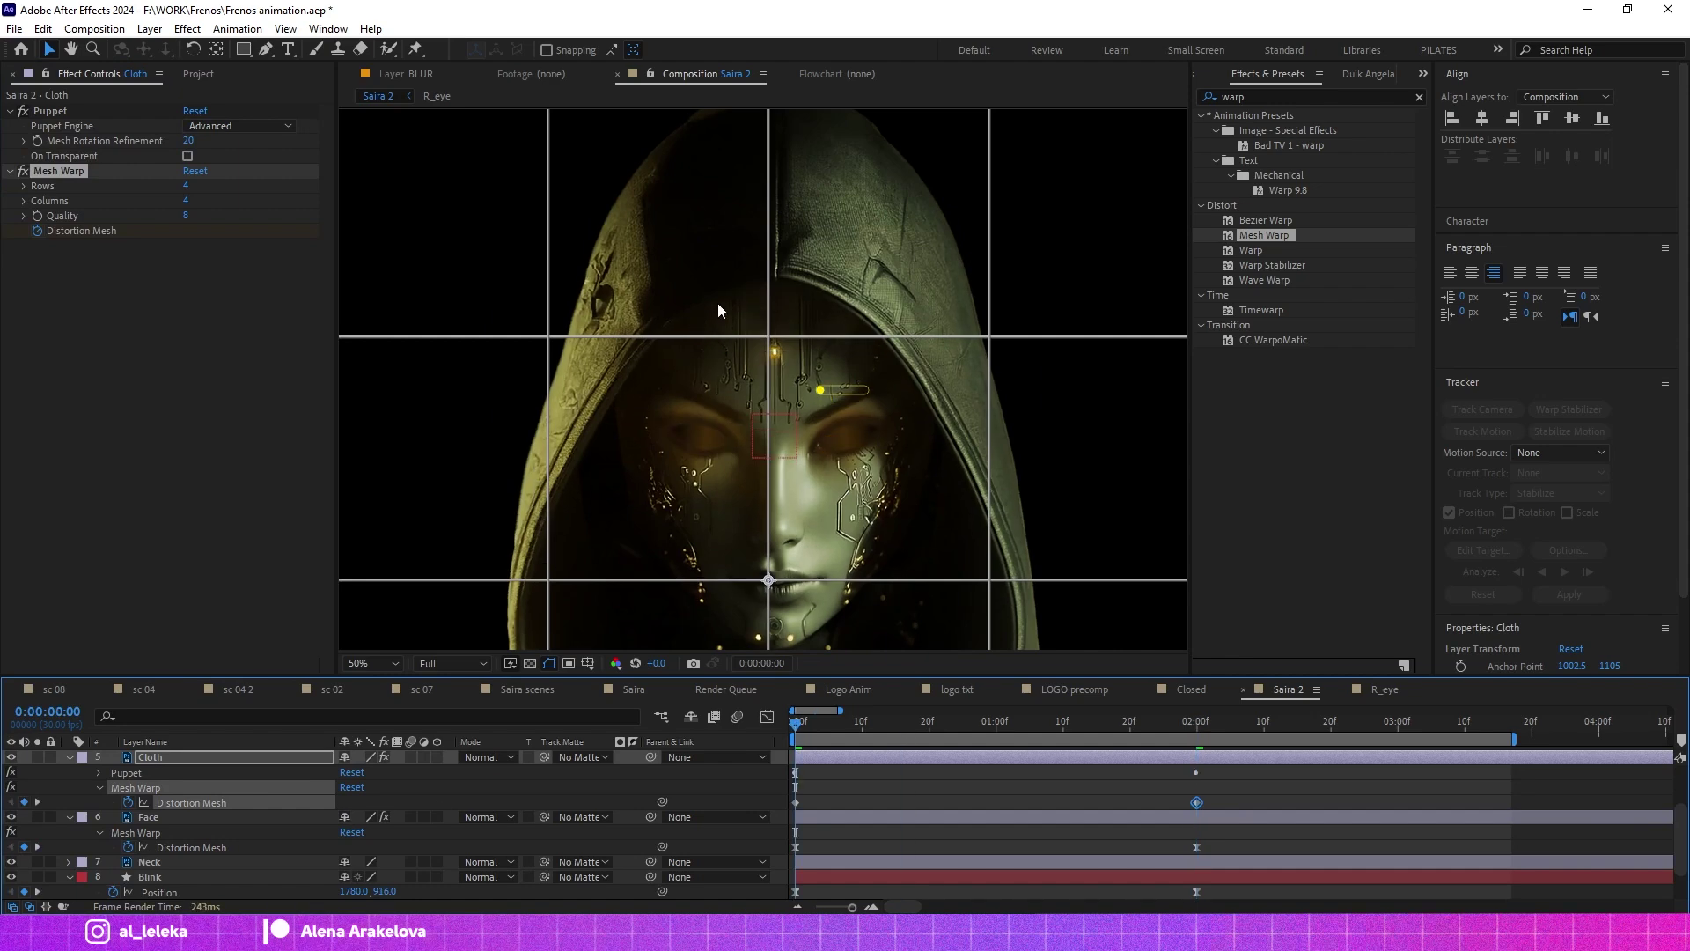
pyautogui.moveTo(768, 336); pyautogui.dragTo(768, 376)
pyautogui.moveTo(547, 336); pyautogui.dragTo(549, 312)
pyautogui.moveTo(990, 336); pyautogui.dragTo(992, 313)
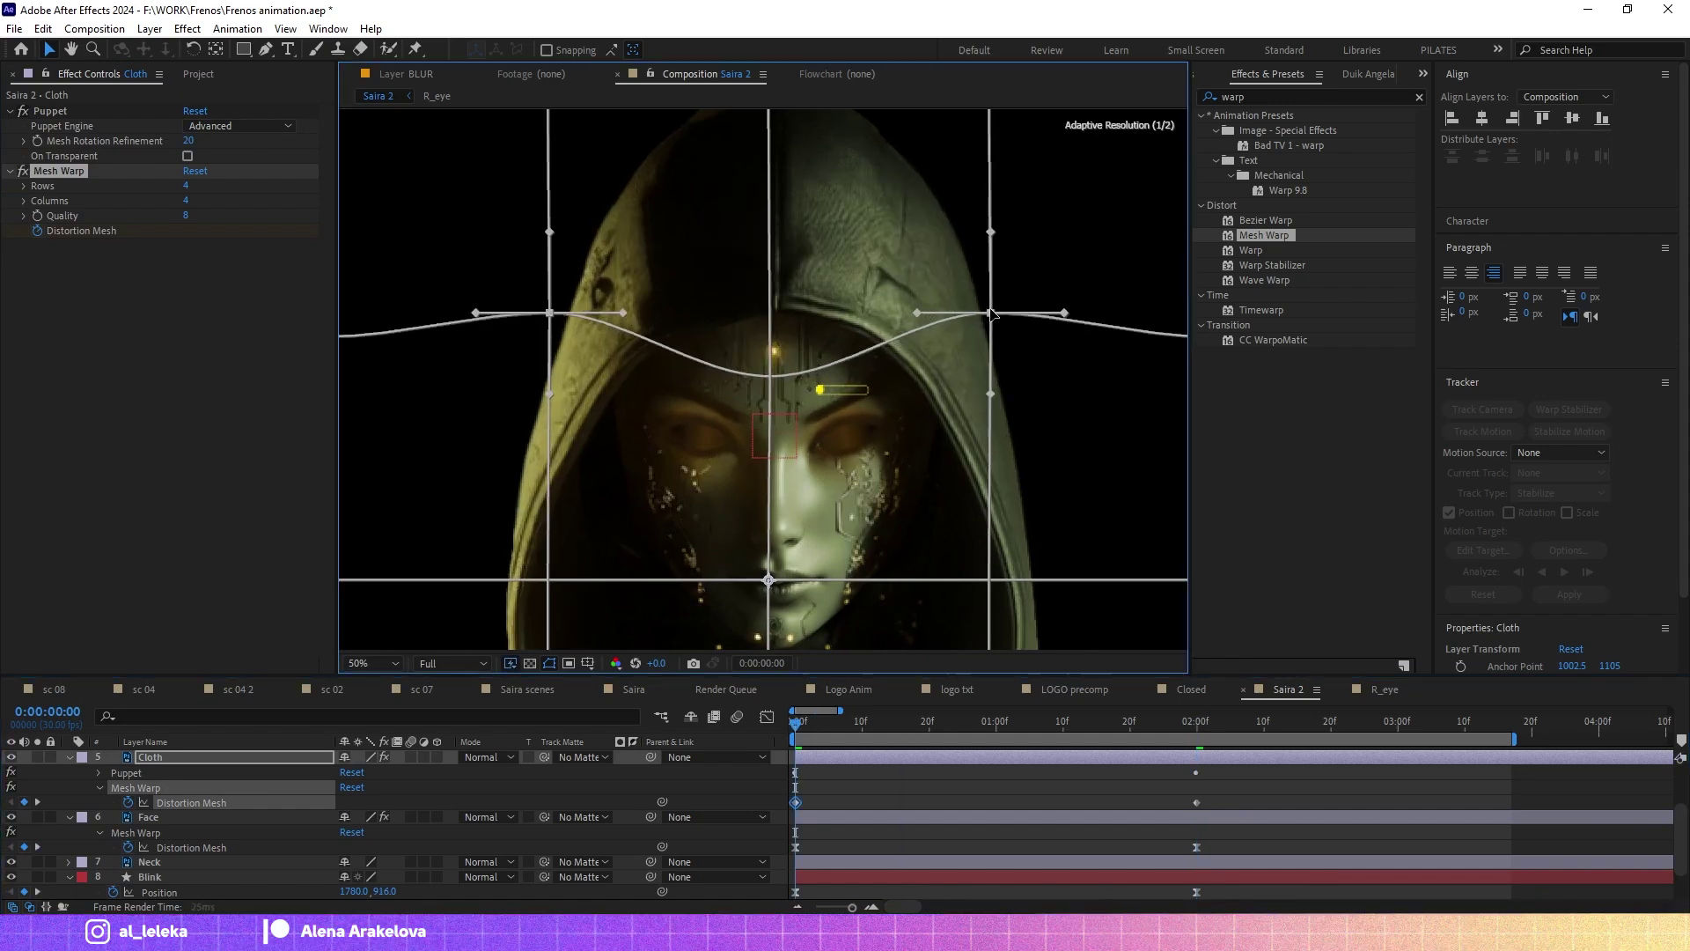
pyautogui.scroll(-2, 990, 387)
pyautogui.keyDown('shift'); pyautogui.click(989, 485); pyautogui.keyUp('shift')
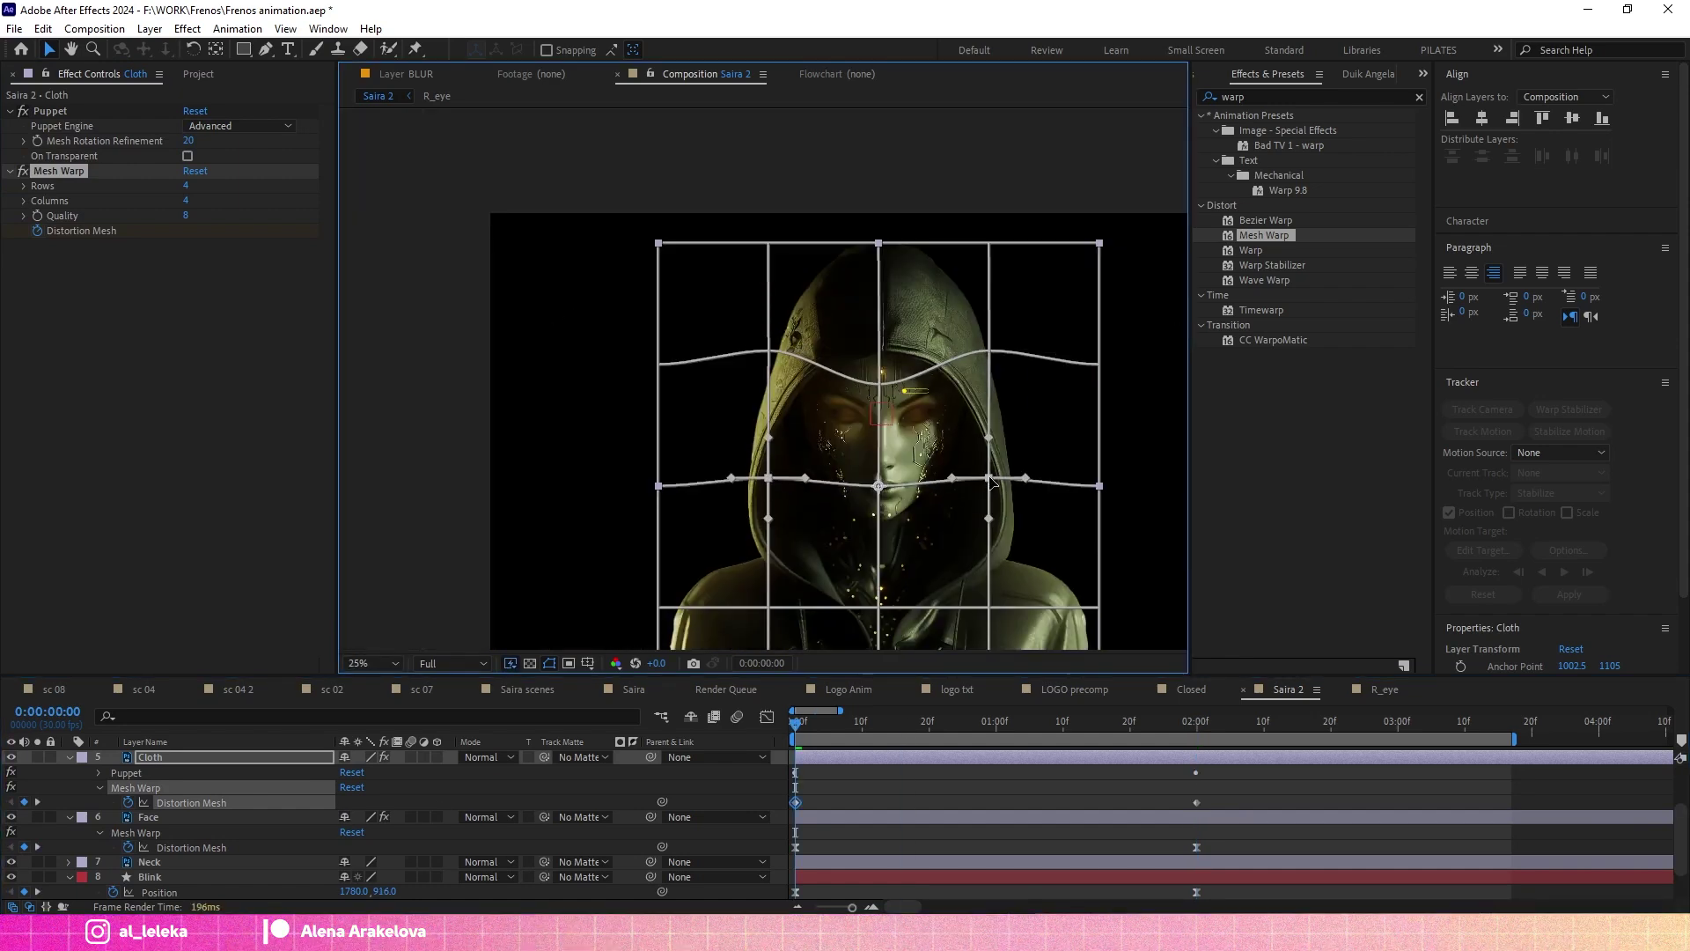
pyautogui.moveTo(989, 485); pyautogui.dragTo(990, 478)
pyautogui.scroll(2, 918, 344)
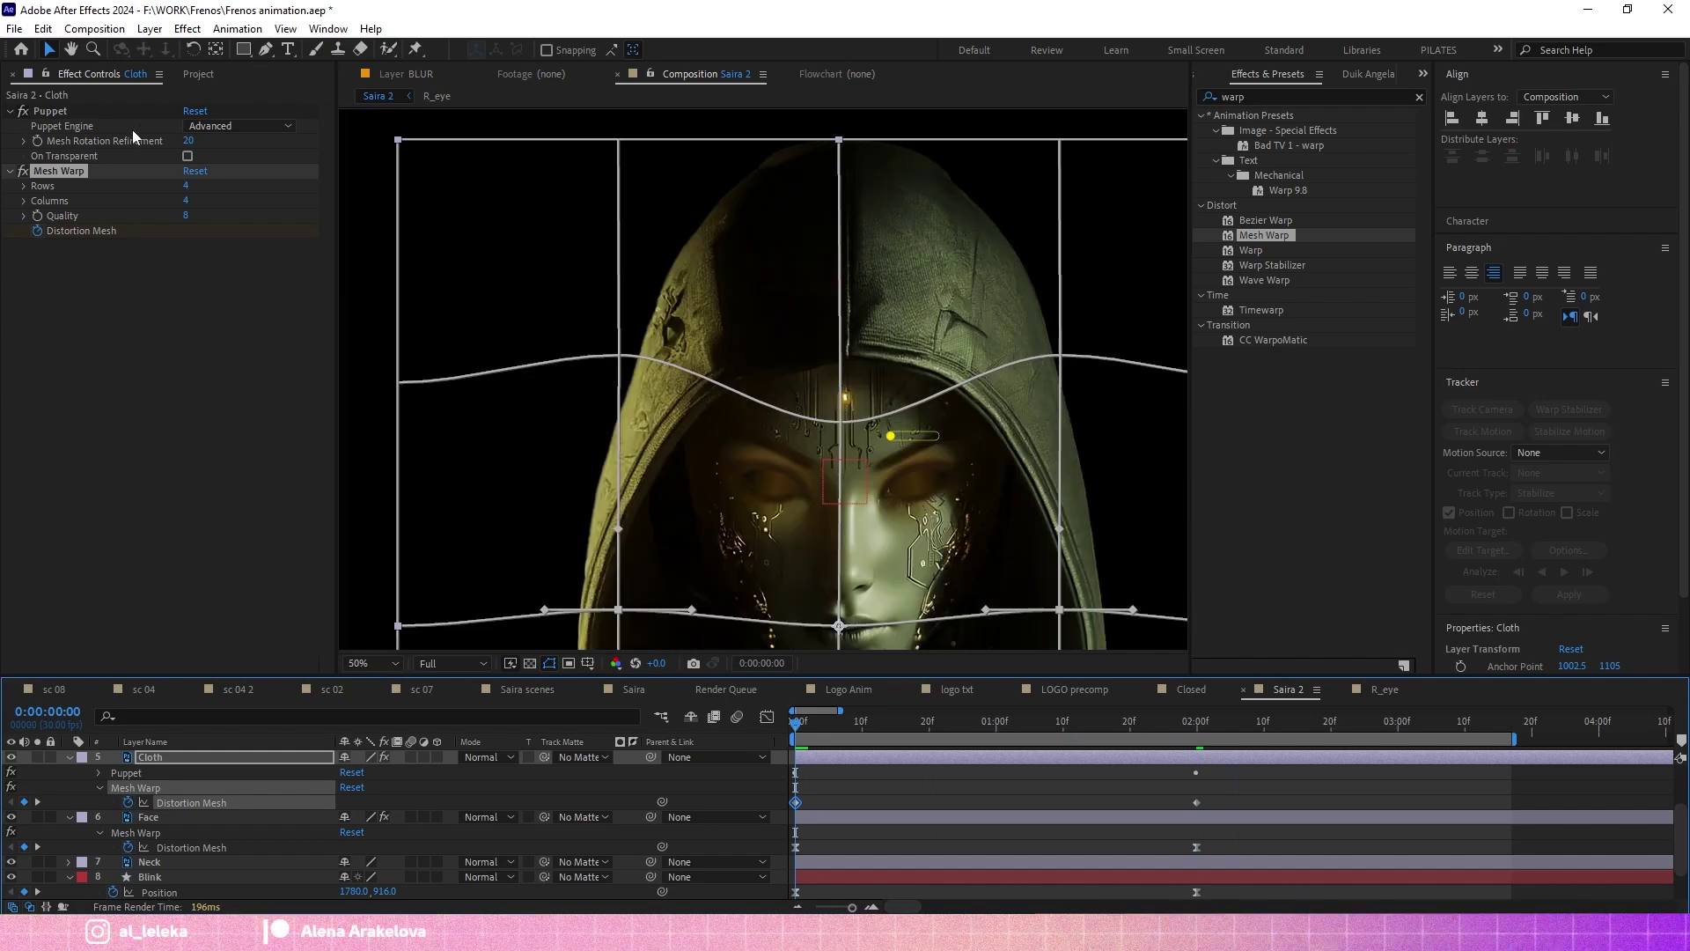
pyautogui.moveTo(839, 368); pyautogui.dragTo(828, 388)
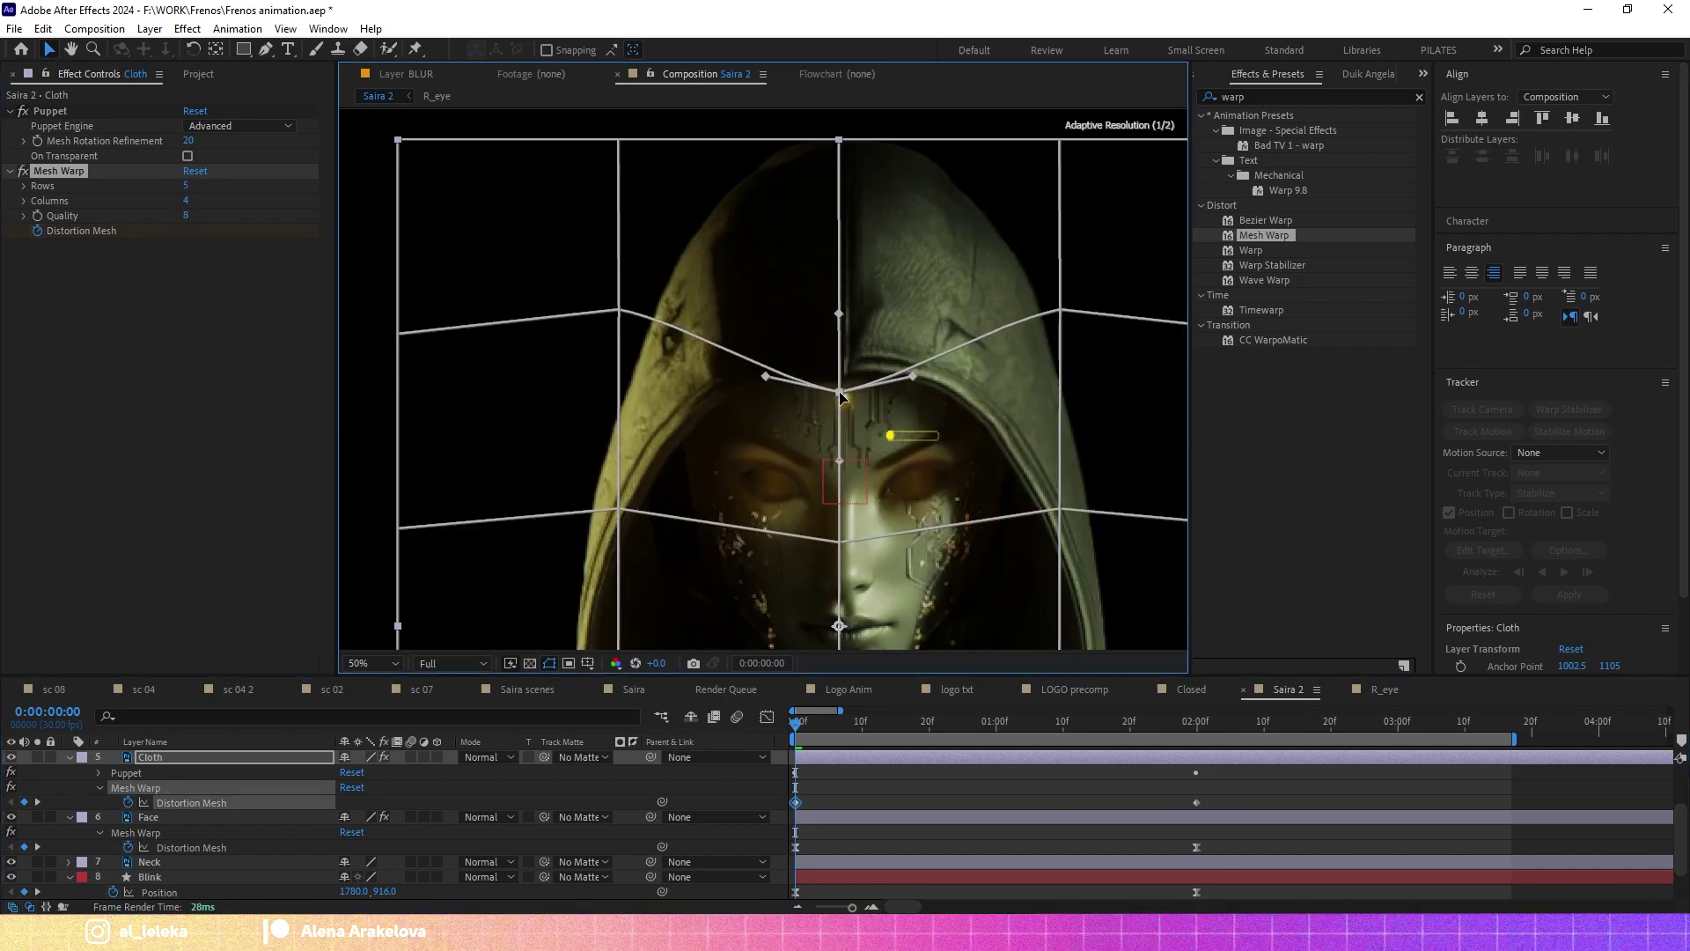
# Select the Cloth layer's Distortion Mesh keyframes and RAM-preview the animation.
pyautogui.scroll(-5, 962, 388)
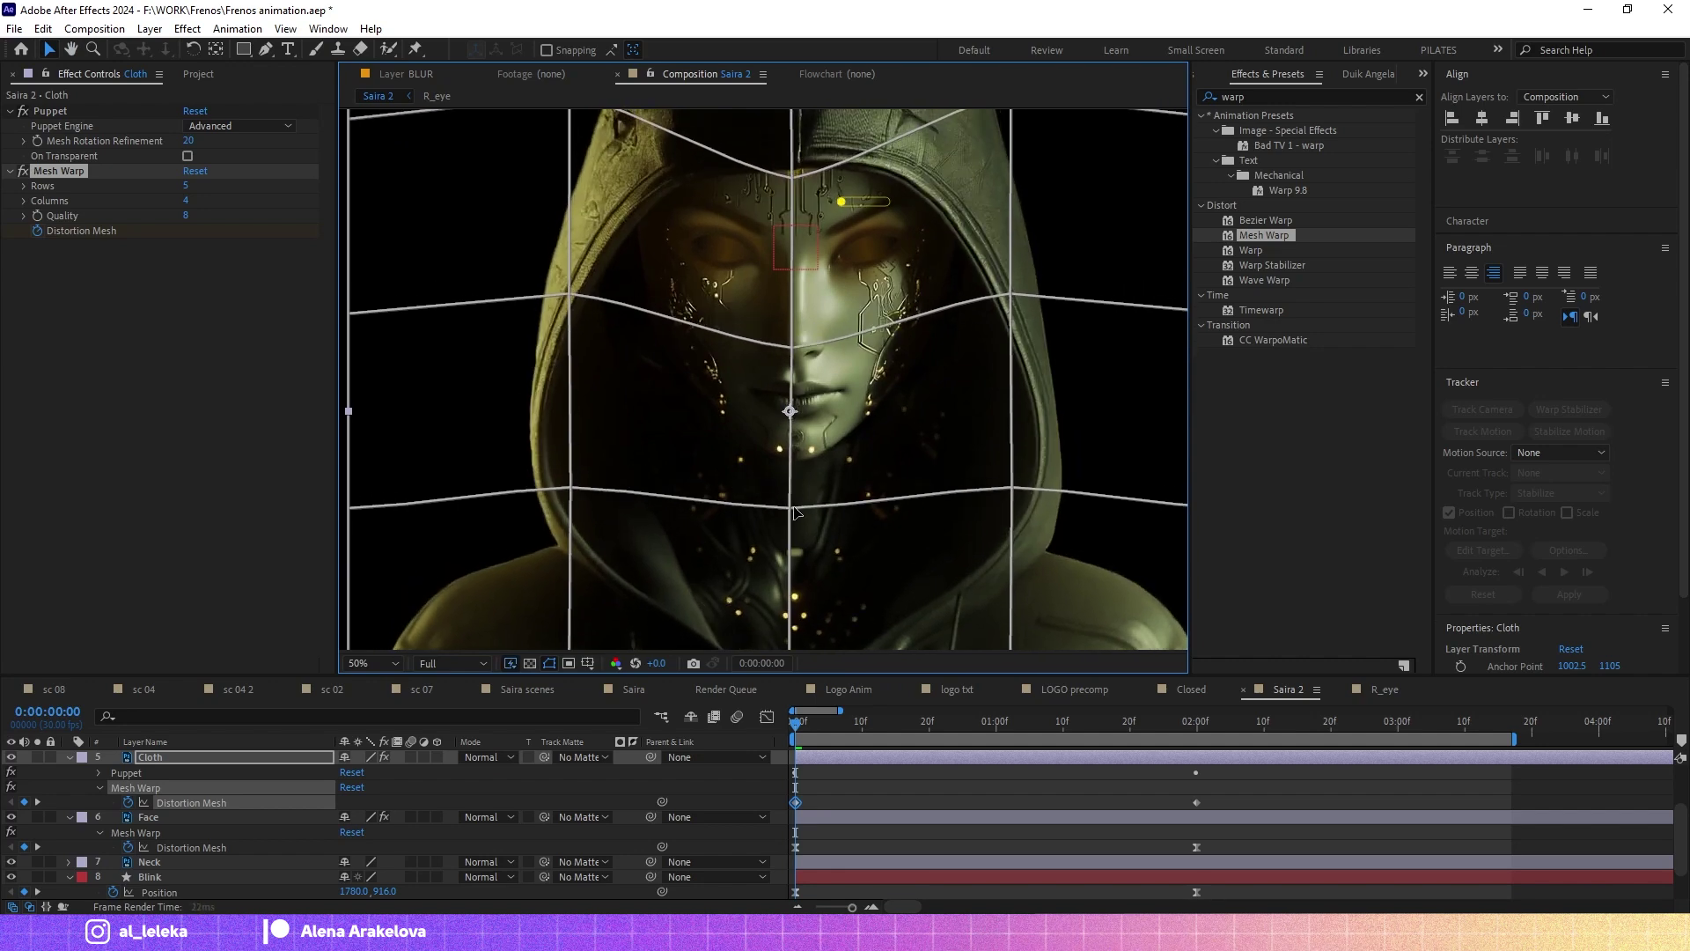
pyautogui.scroll(-2, 857, 470)
pyautogui.click(191, 802)
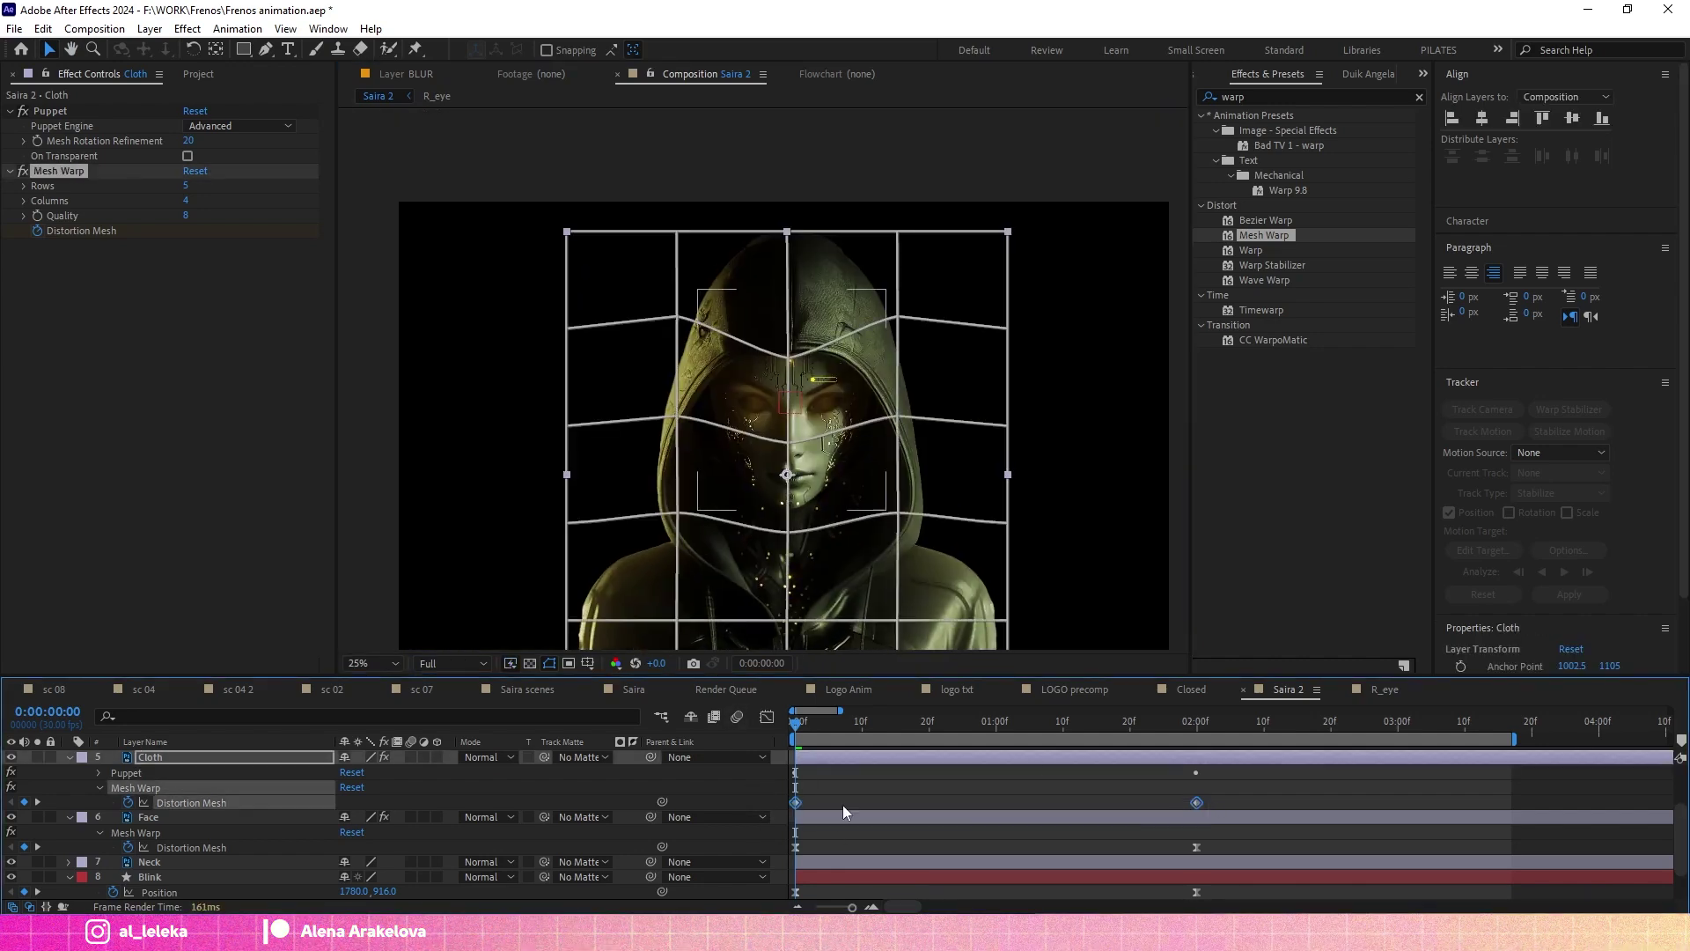
pyautogui.press('space')
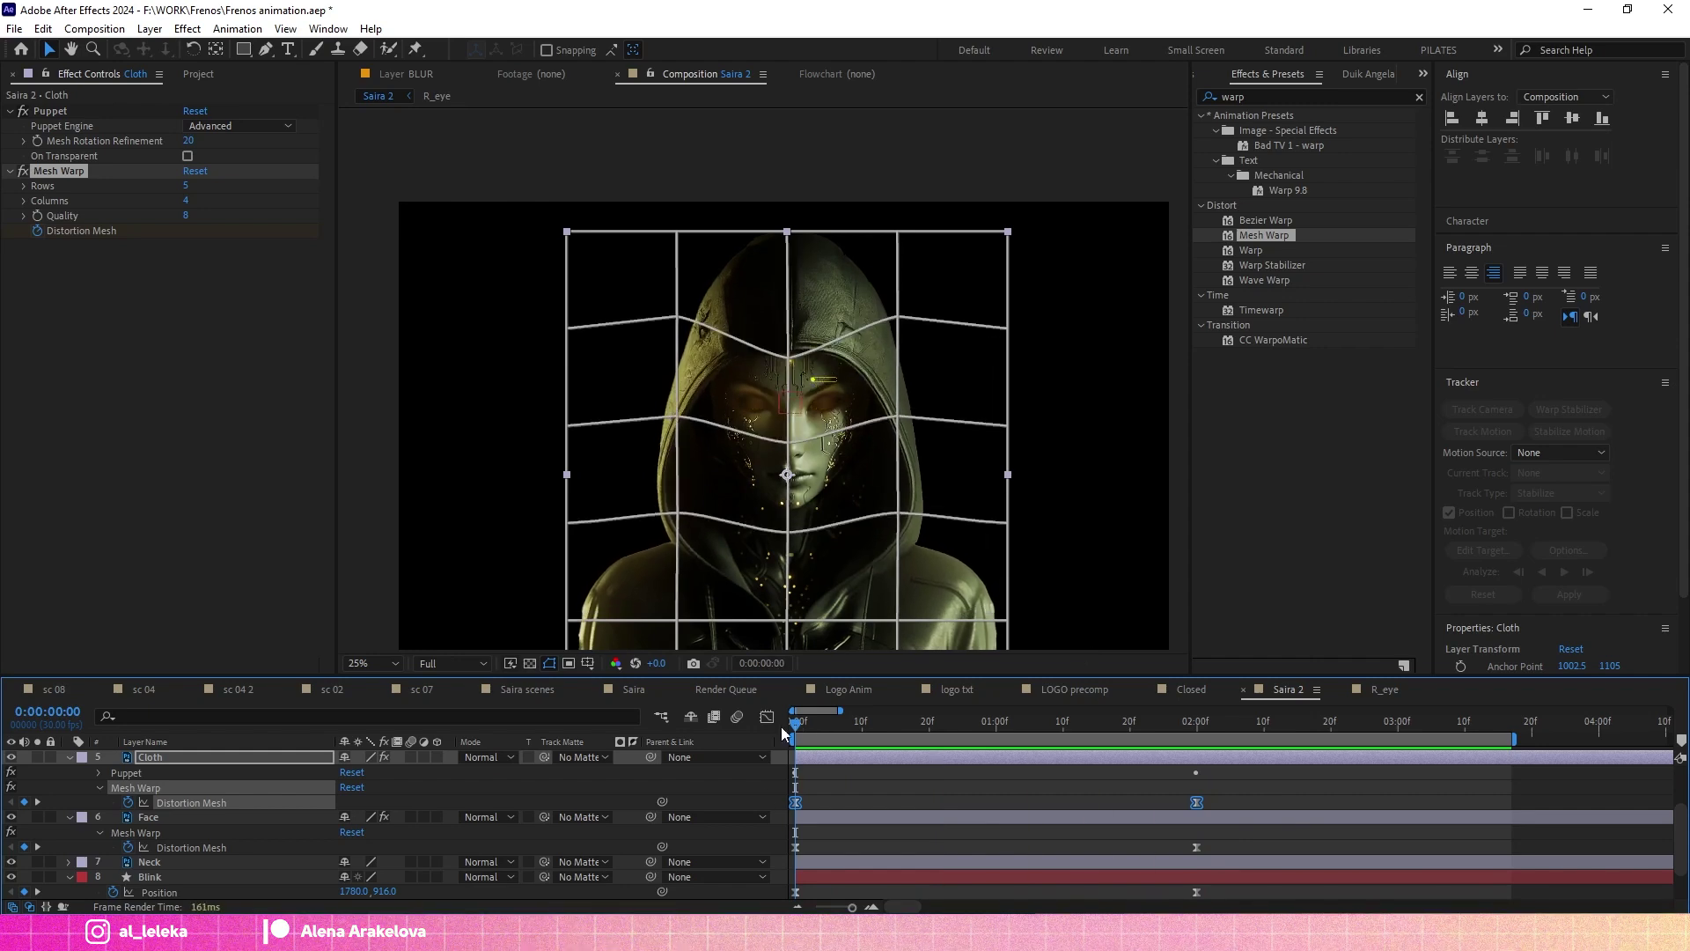
# Hide the mesh grid and set the current time to 0:00:02:29.
pyautogui.click(1085, 654)
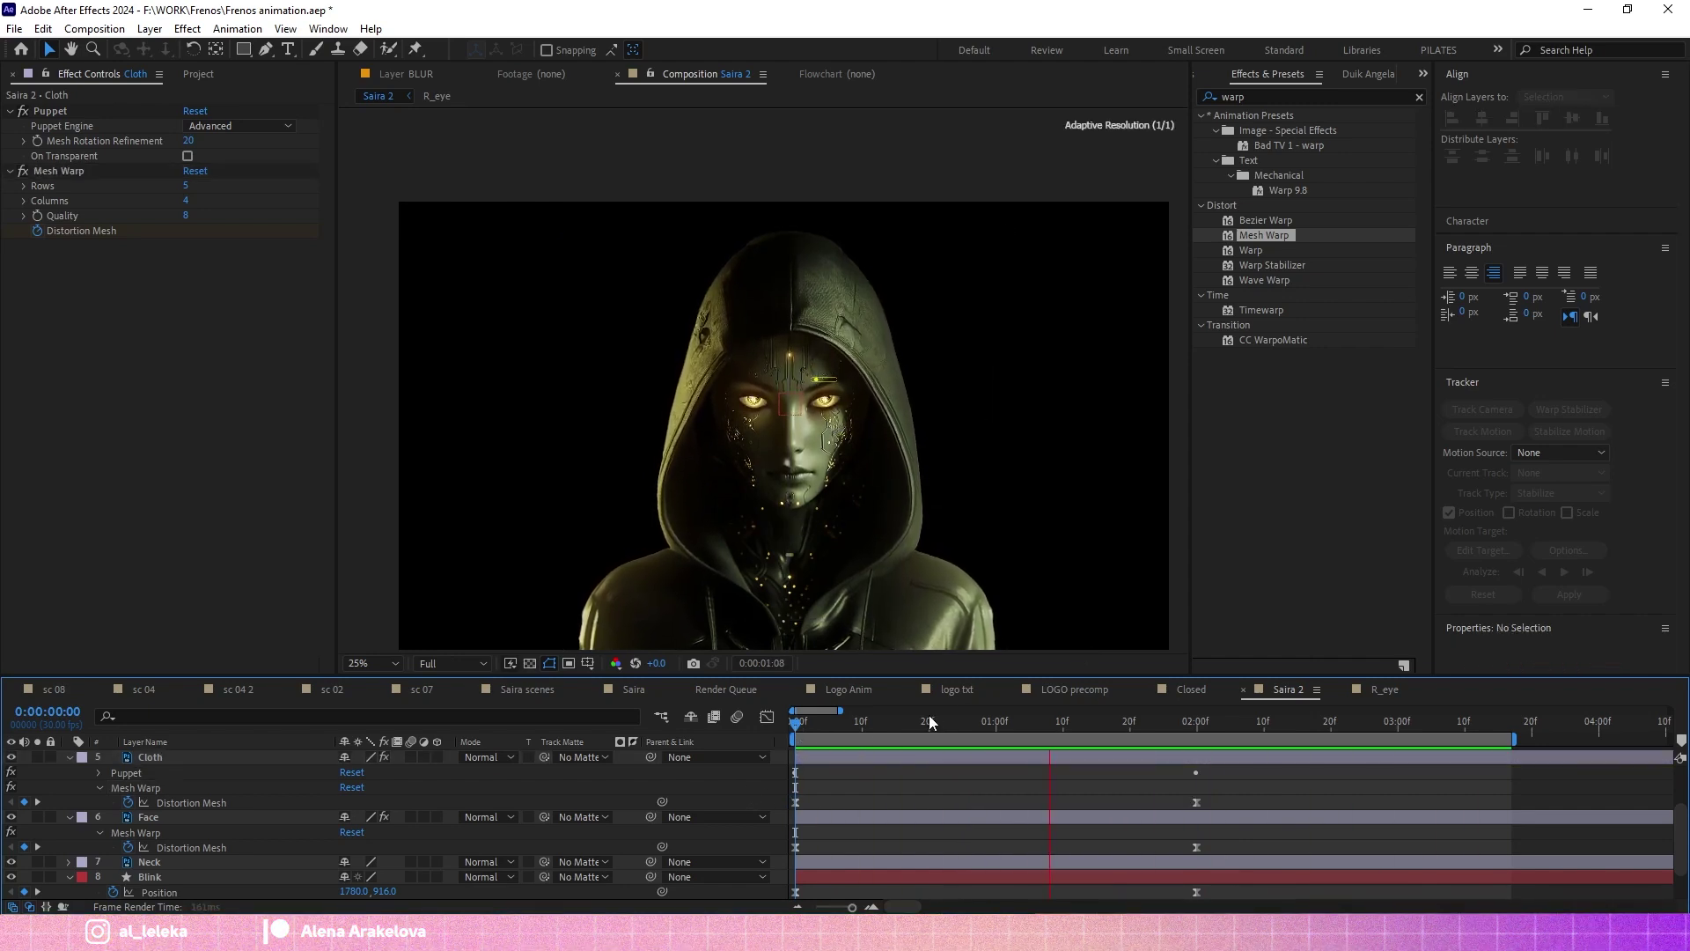
pyautogui.click(1196, 725)
pyautogui.click(1397, 731)
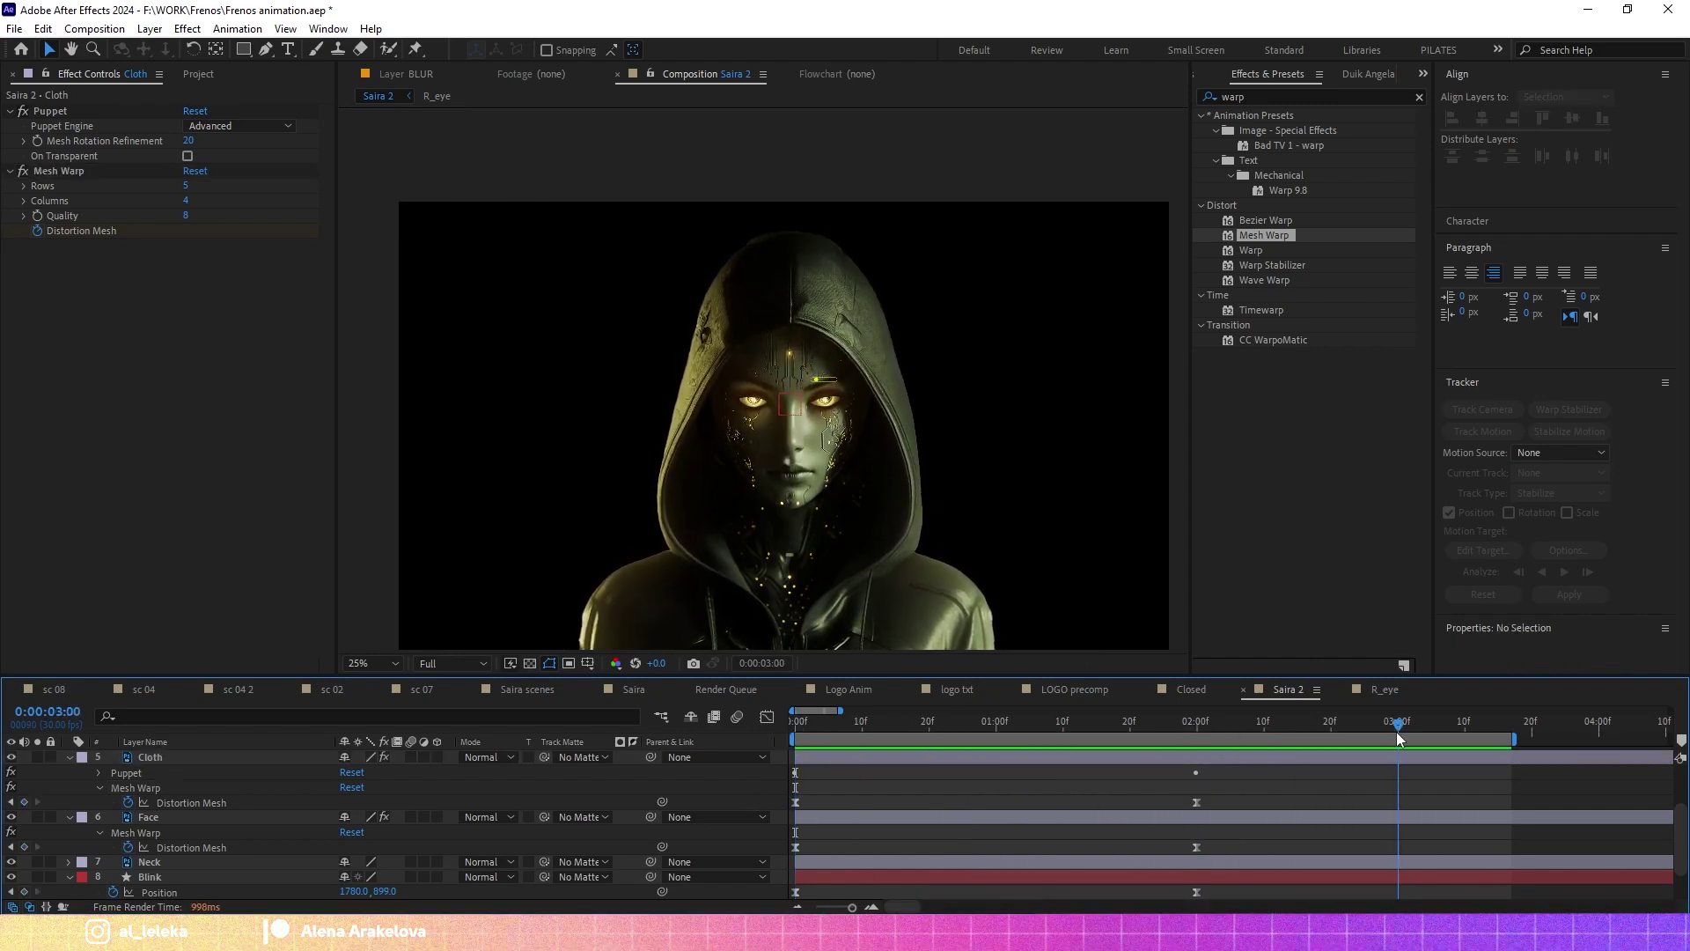
pyautogui.click(1396, 757)
pyautogui.scroll(-2, 162, 831)
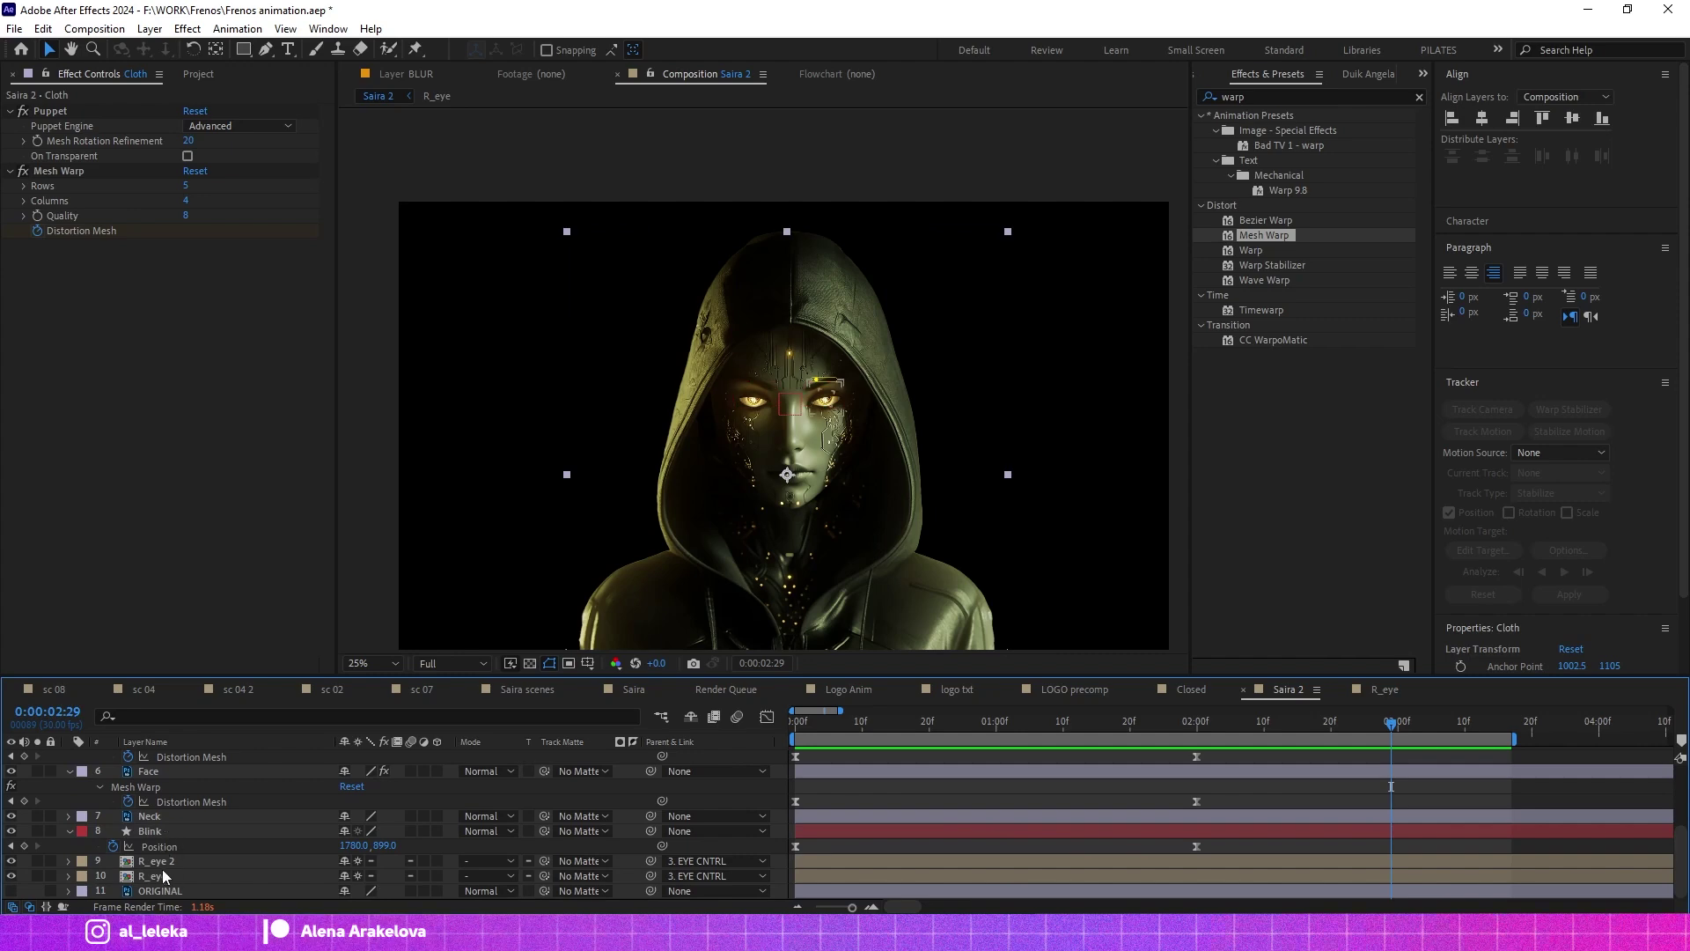
pyautogui.scroll(3, 162, 874)
# Select the Face layer and place two puppet pins on the lips.
pyautogui.click(164, 847)
pyautogui.scroll(4, 798, 487)
pyautogui.hotkey('ctrl', 'p')
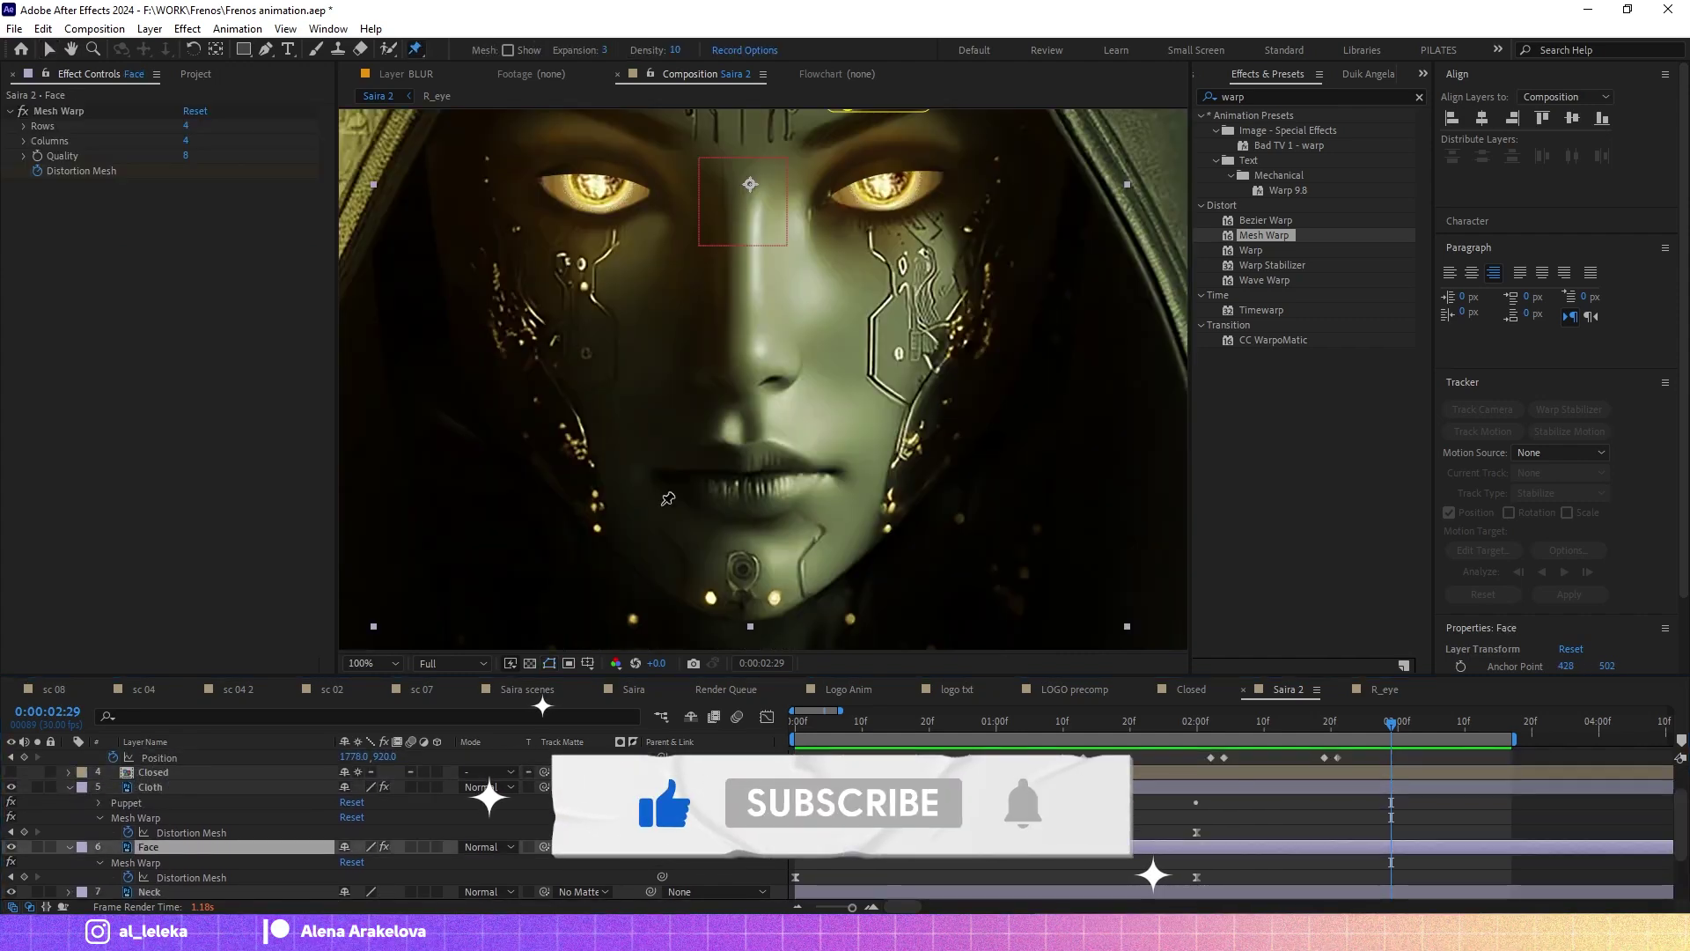
pyautogui.click(657, 467)
pyautogui.click(747, 469)
# Pin the right cheek, both temples and forehead, then undo the stray forehead pins.
pyautogui.scroll(-1, 838, 476)
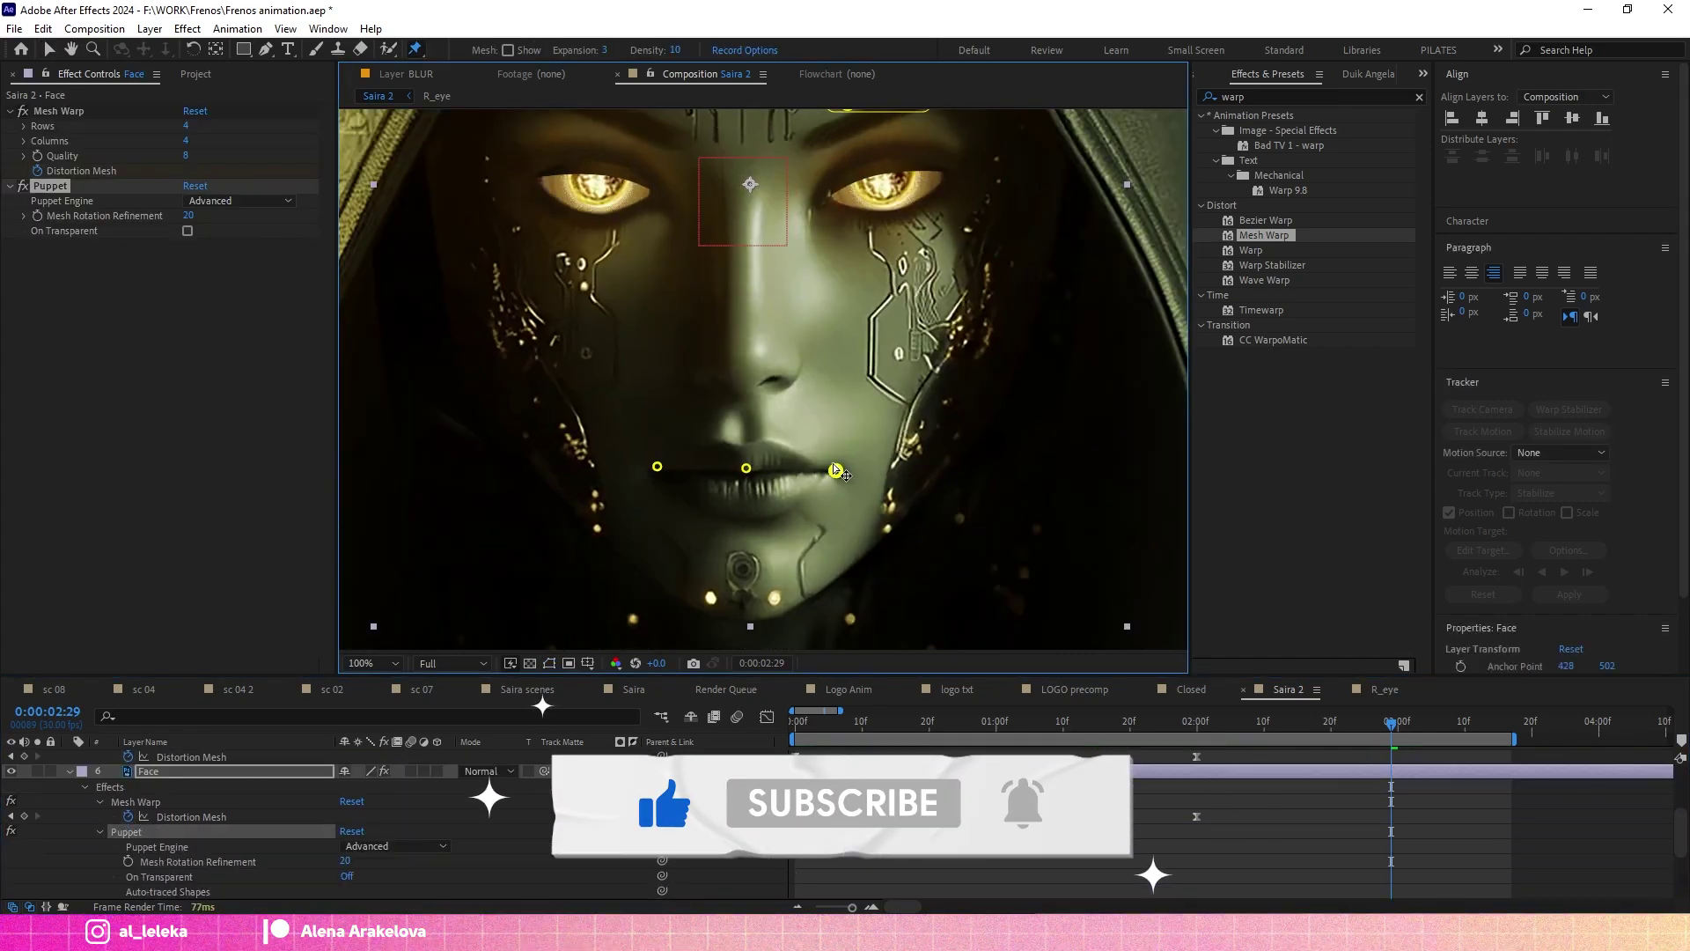
pyautogui.scroll(-1, 838, 475)
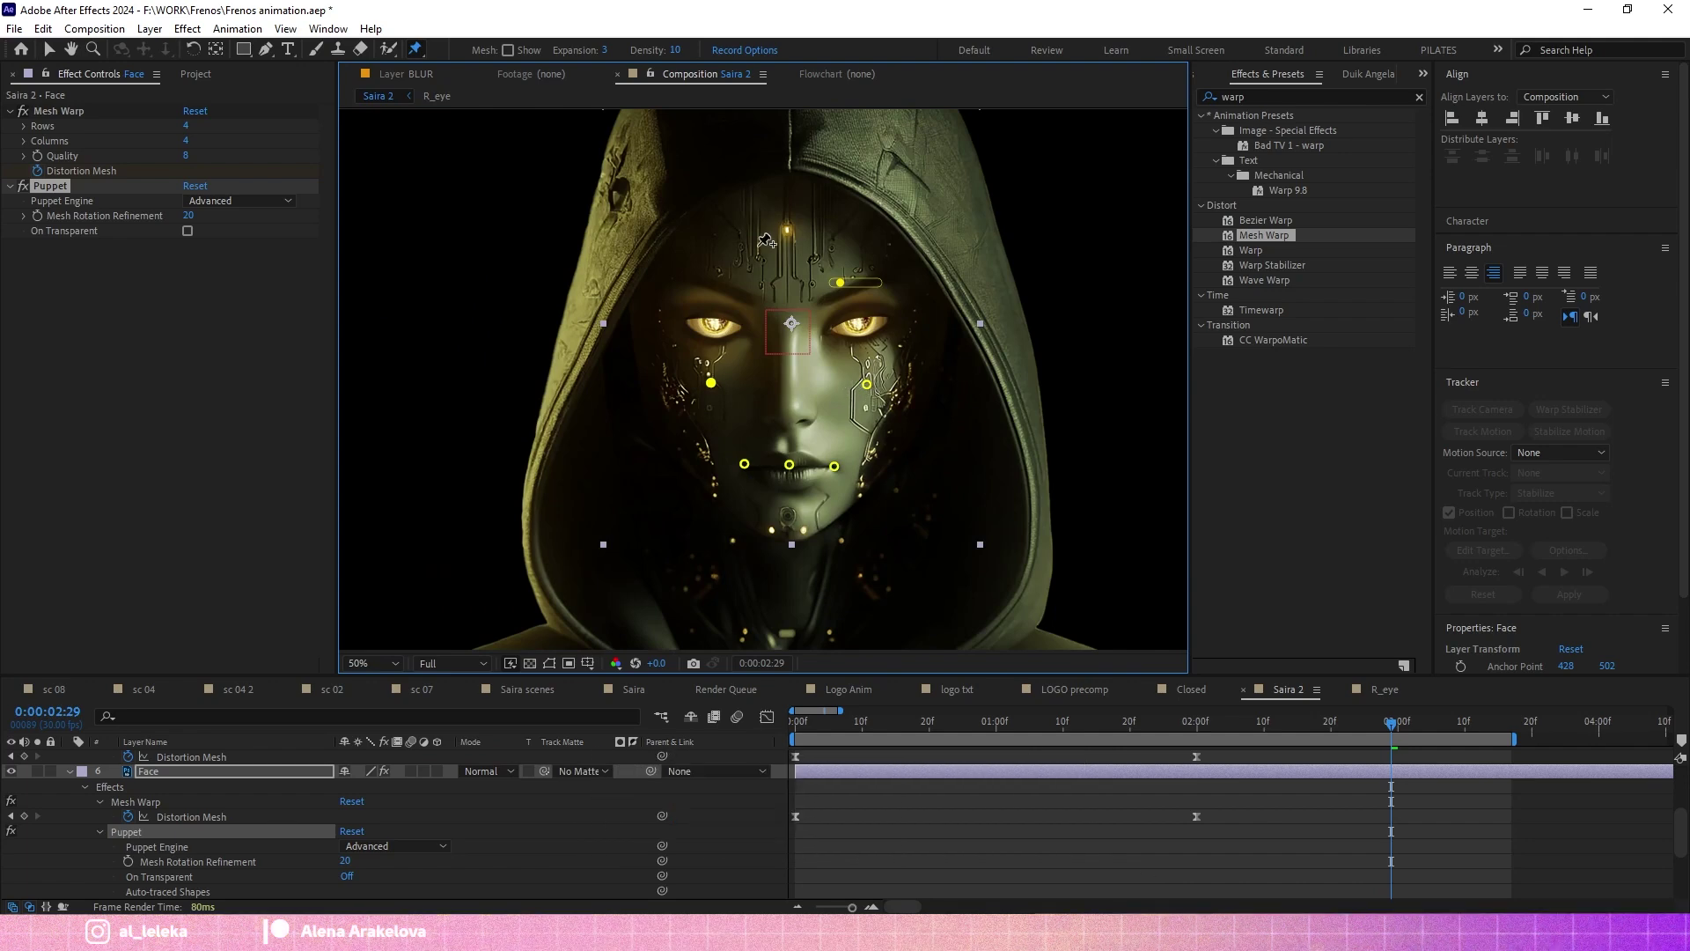
pyautogui.click(907, 426)
pyautogui.click(651, 312)
pyautogui.click(927, 307)
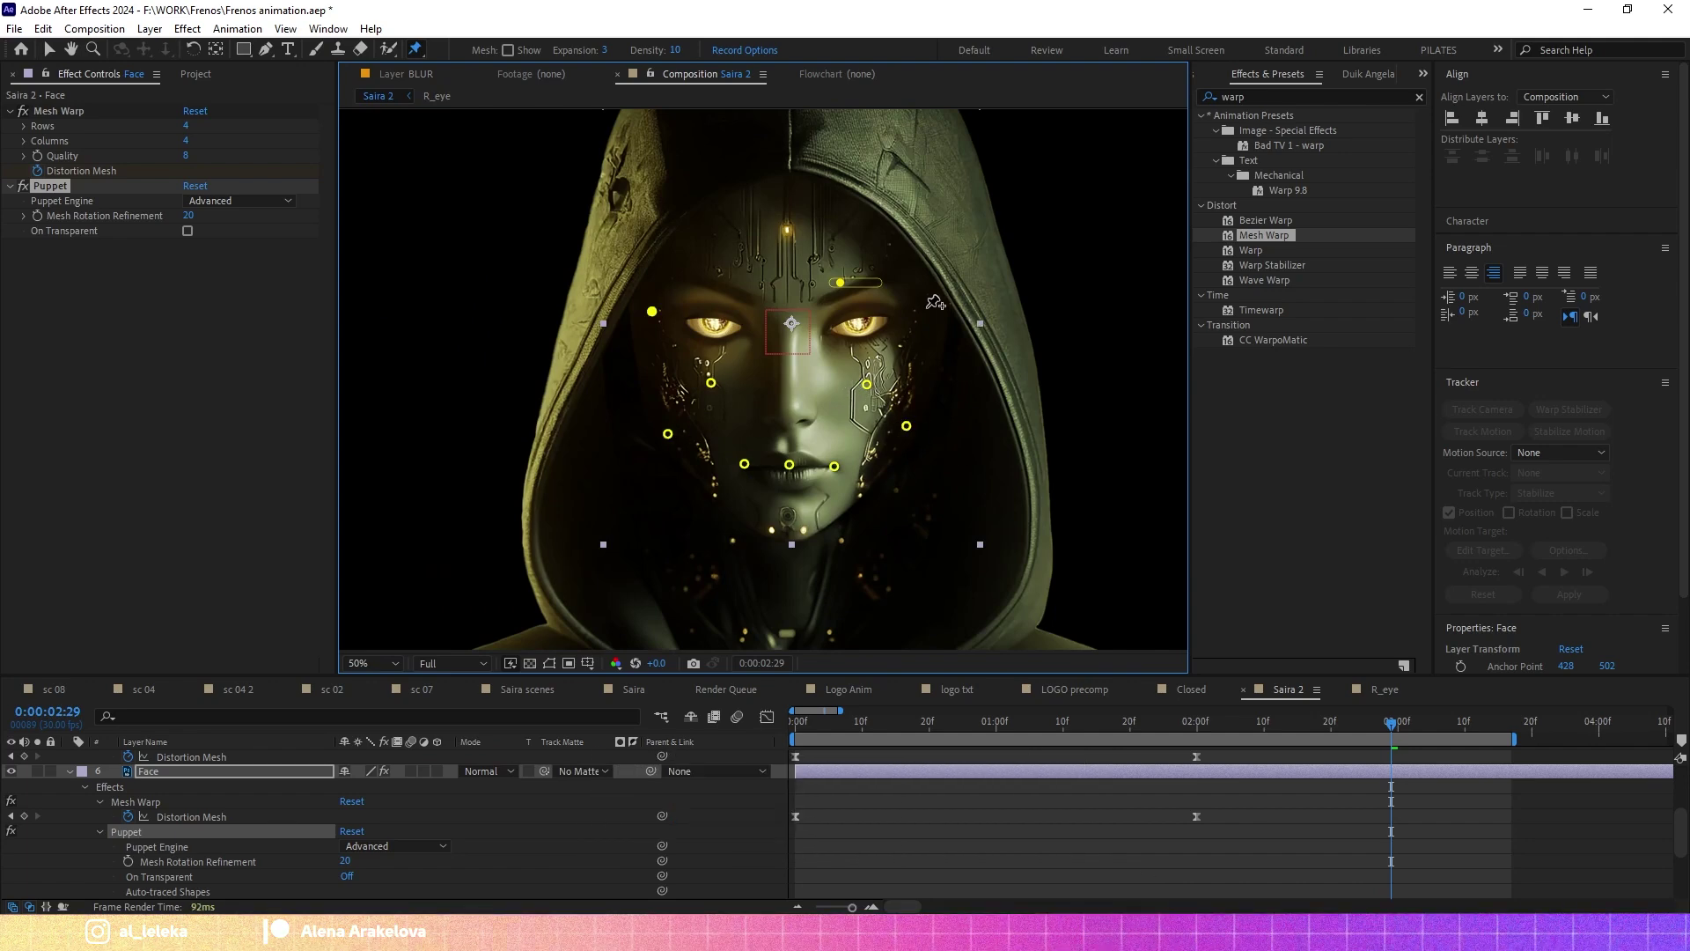
pyautogui.click(789, 302)
pyautogui.scroll(2, 757, 264)
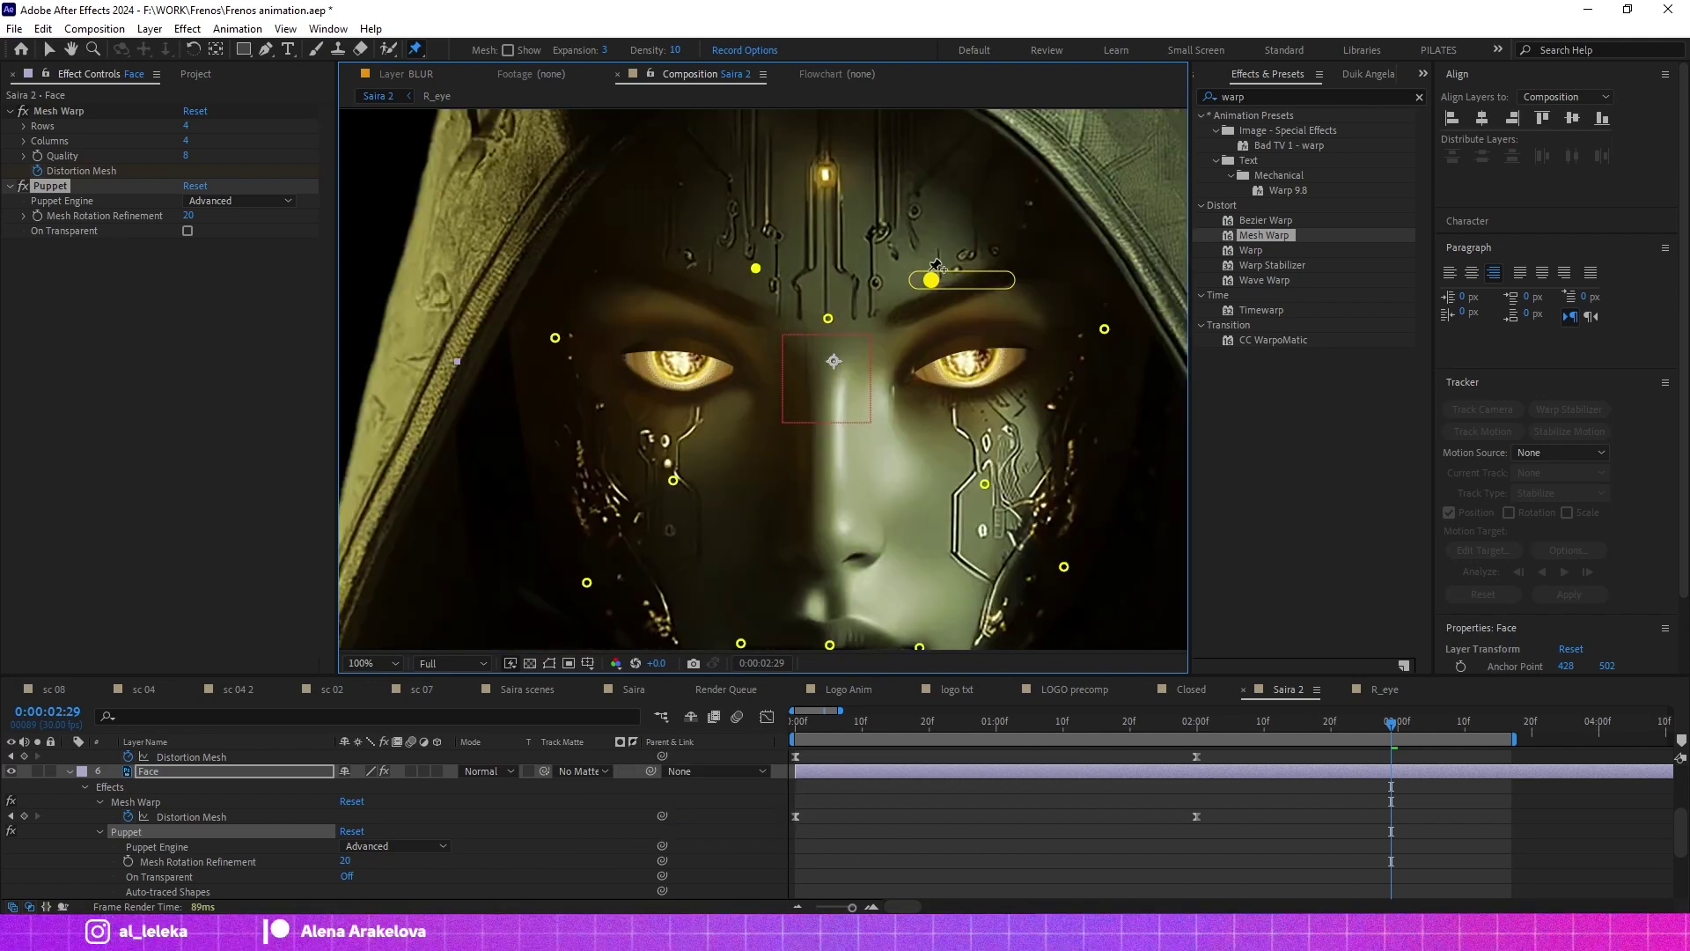
pyautogui.hotkey('ctrl', 'z')
pyautogui.hotkey('ctrl', 'z')
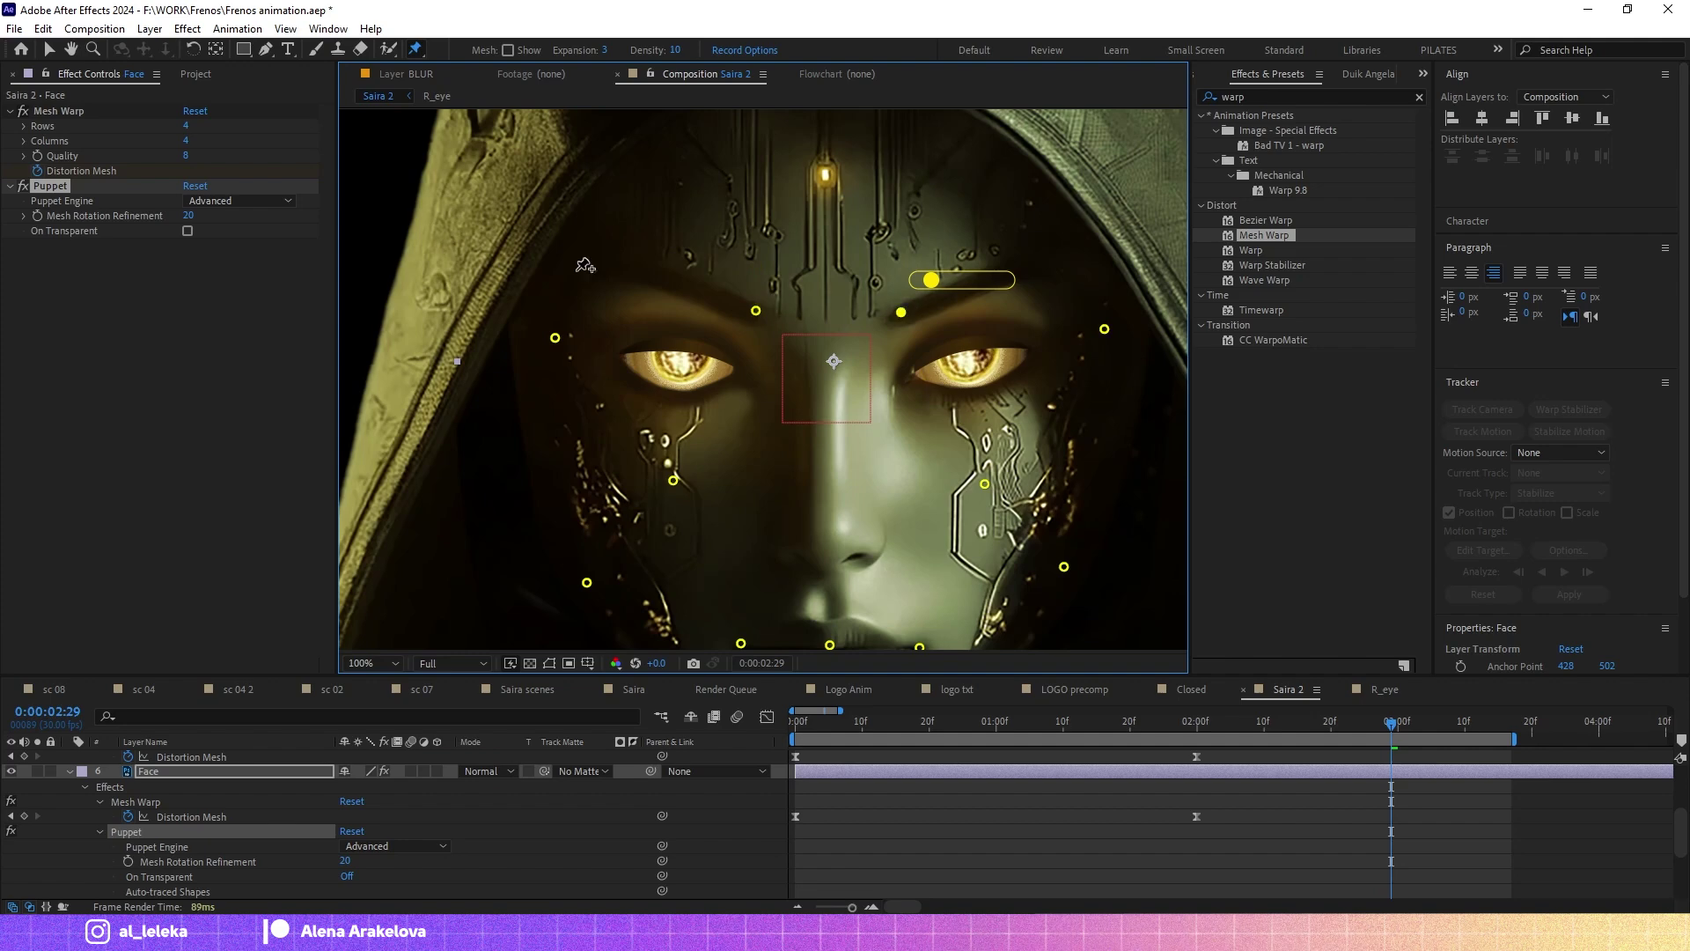
pyautogui.scroll(-2, 798, 191)
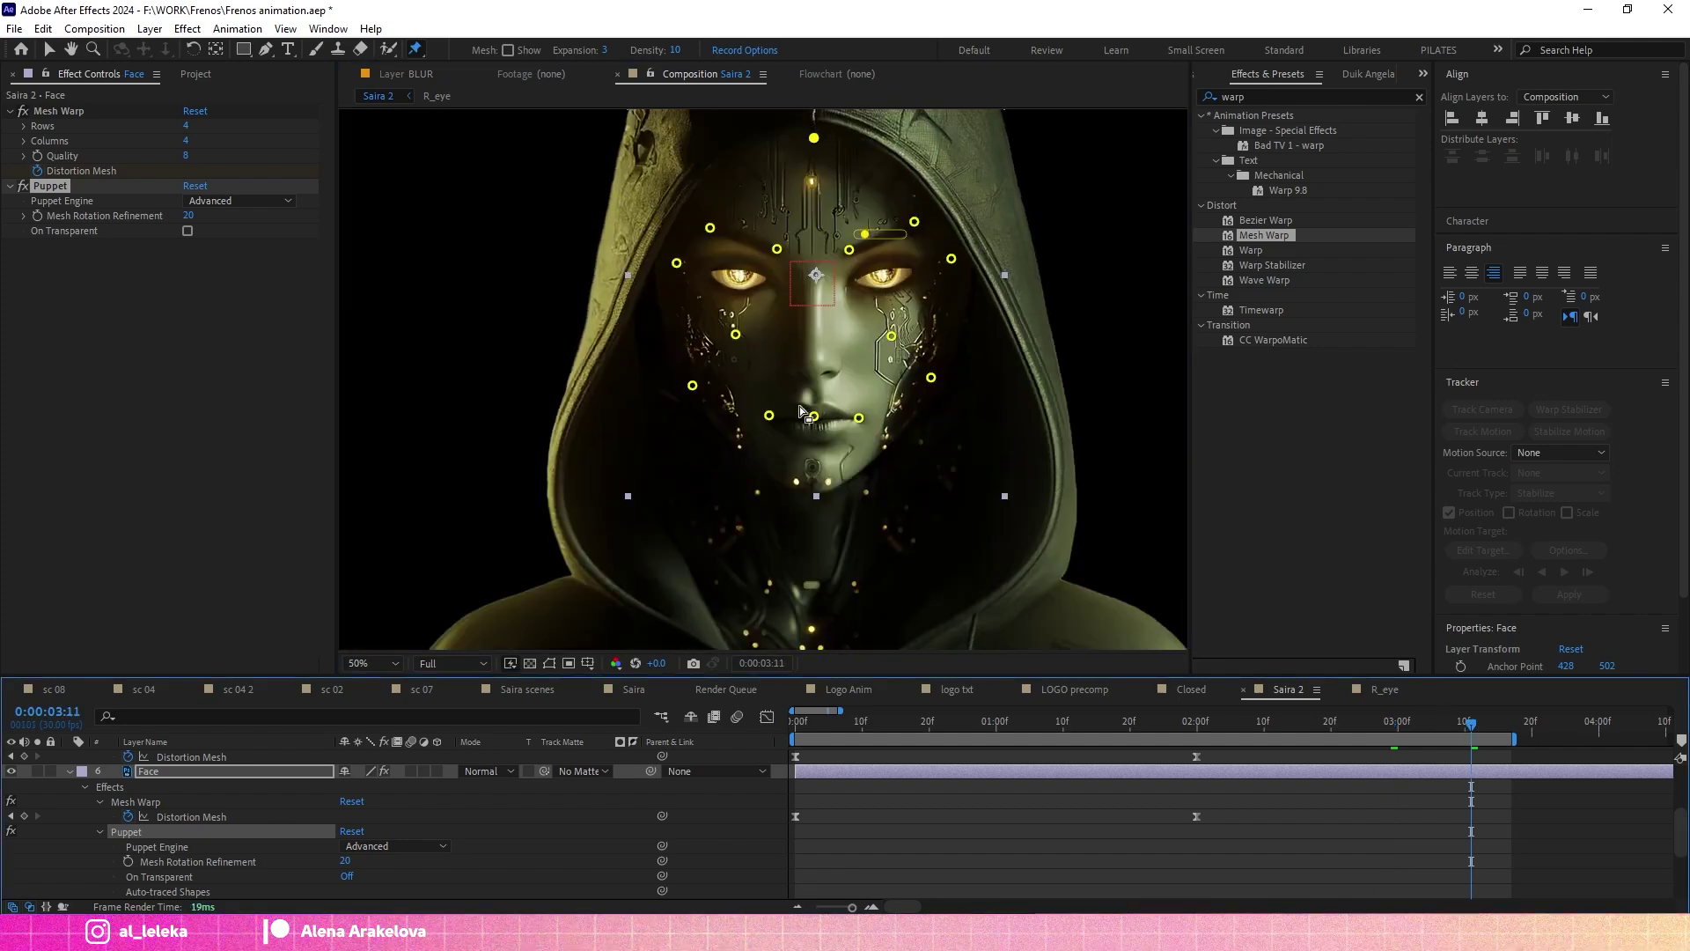
pyautogui.press('.')
# Add a chin pin and, at 3:20, drag the lip pins to reshape the mouth.
pyautogui.press('u')
pyautogui.click(828, 549)
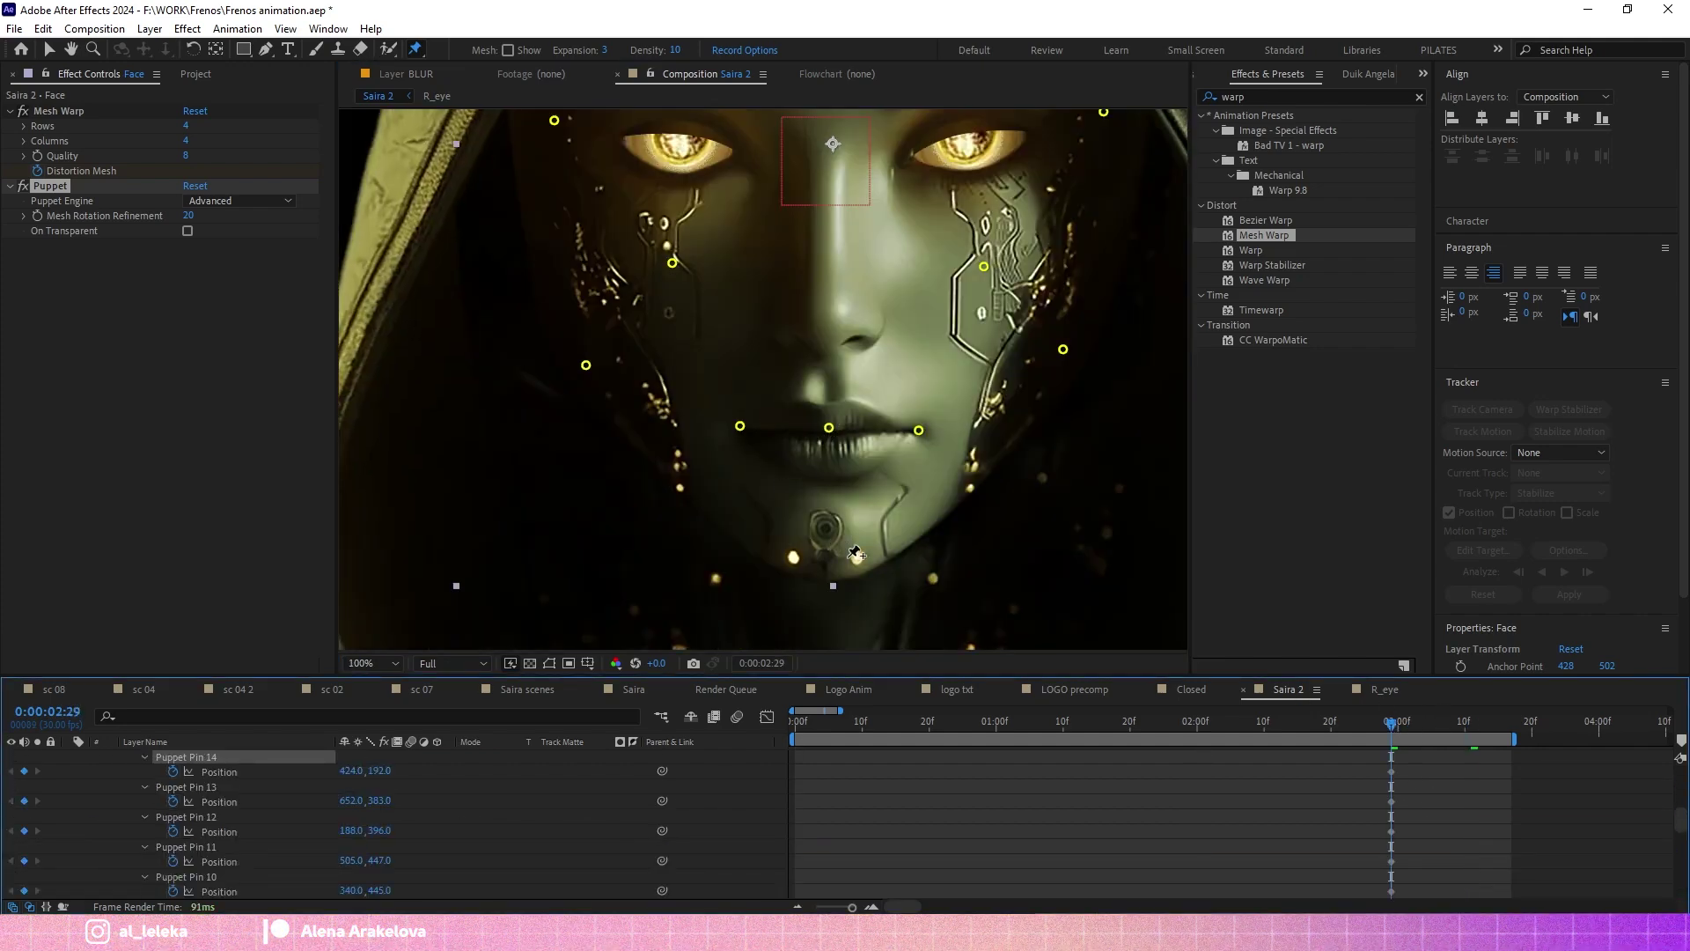
pyautogui.moveTo(1392, 724); pyautogui.dragTo(1531, 724)
pyautogui.moveTo(740, 425); pyautogui.dragTo(735, 419)
pyautogui.moveTo(908, 429); pyautogui.dragTo(913, 419)
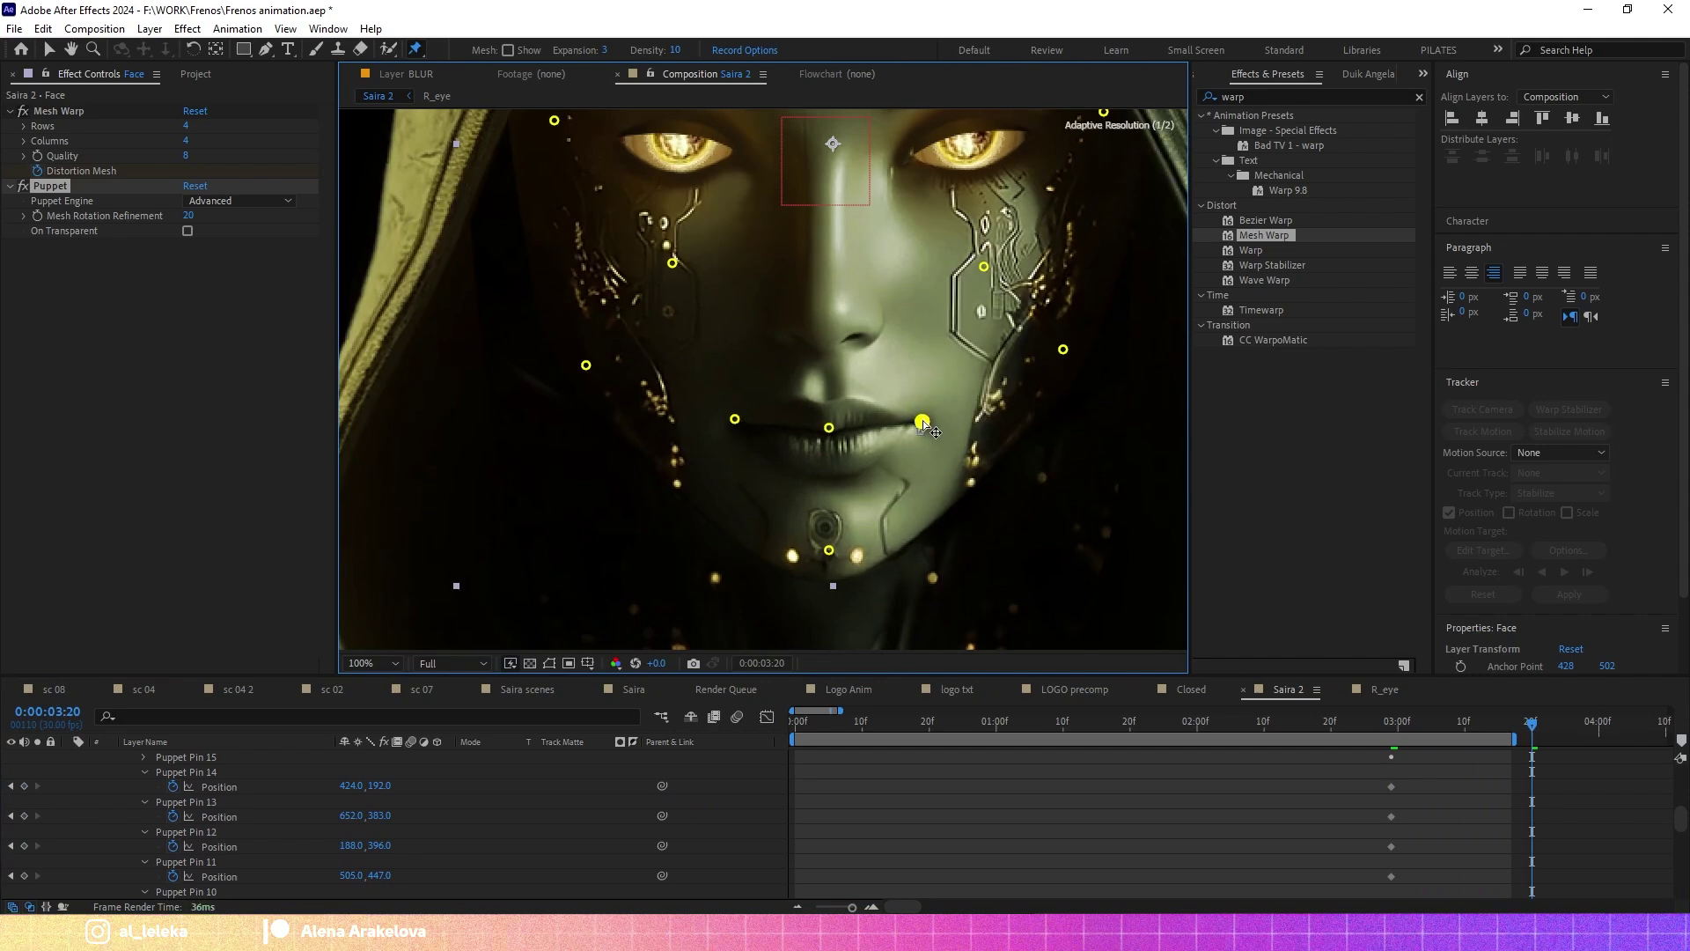
pyautogui.moveTo(736, 421); pyautogui.dragTo(729, 421)
pyautogui.moveTo(921, 427); pyautogui.dragTo(924, 420)
pyautogui.click(729, 419)
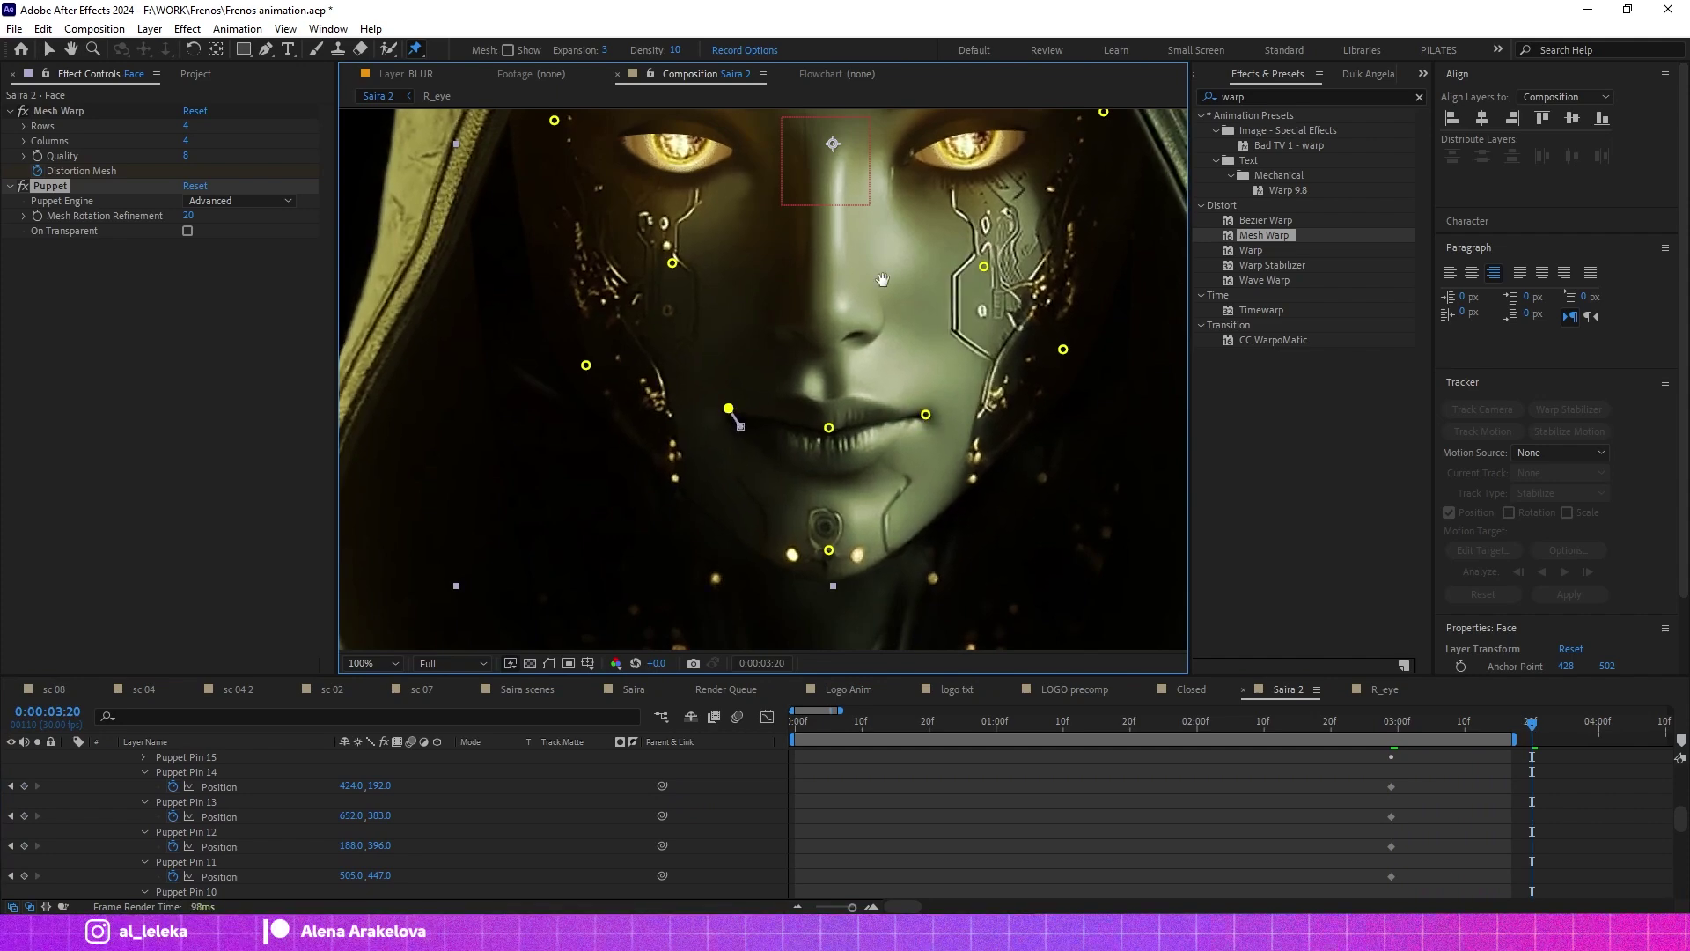
# Add a right-cheek pin and lift both cheek pins slightly at 3:20.
pyautogui.press('j')
pyautogui.click(957, 275)
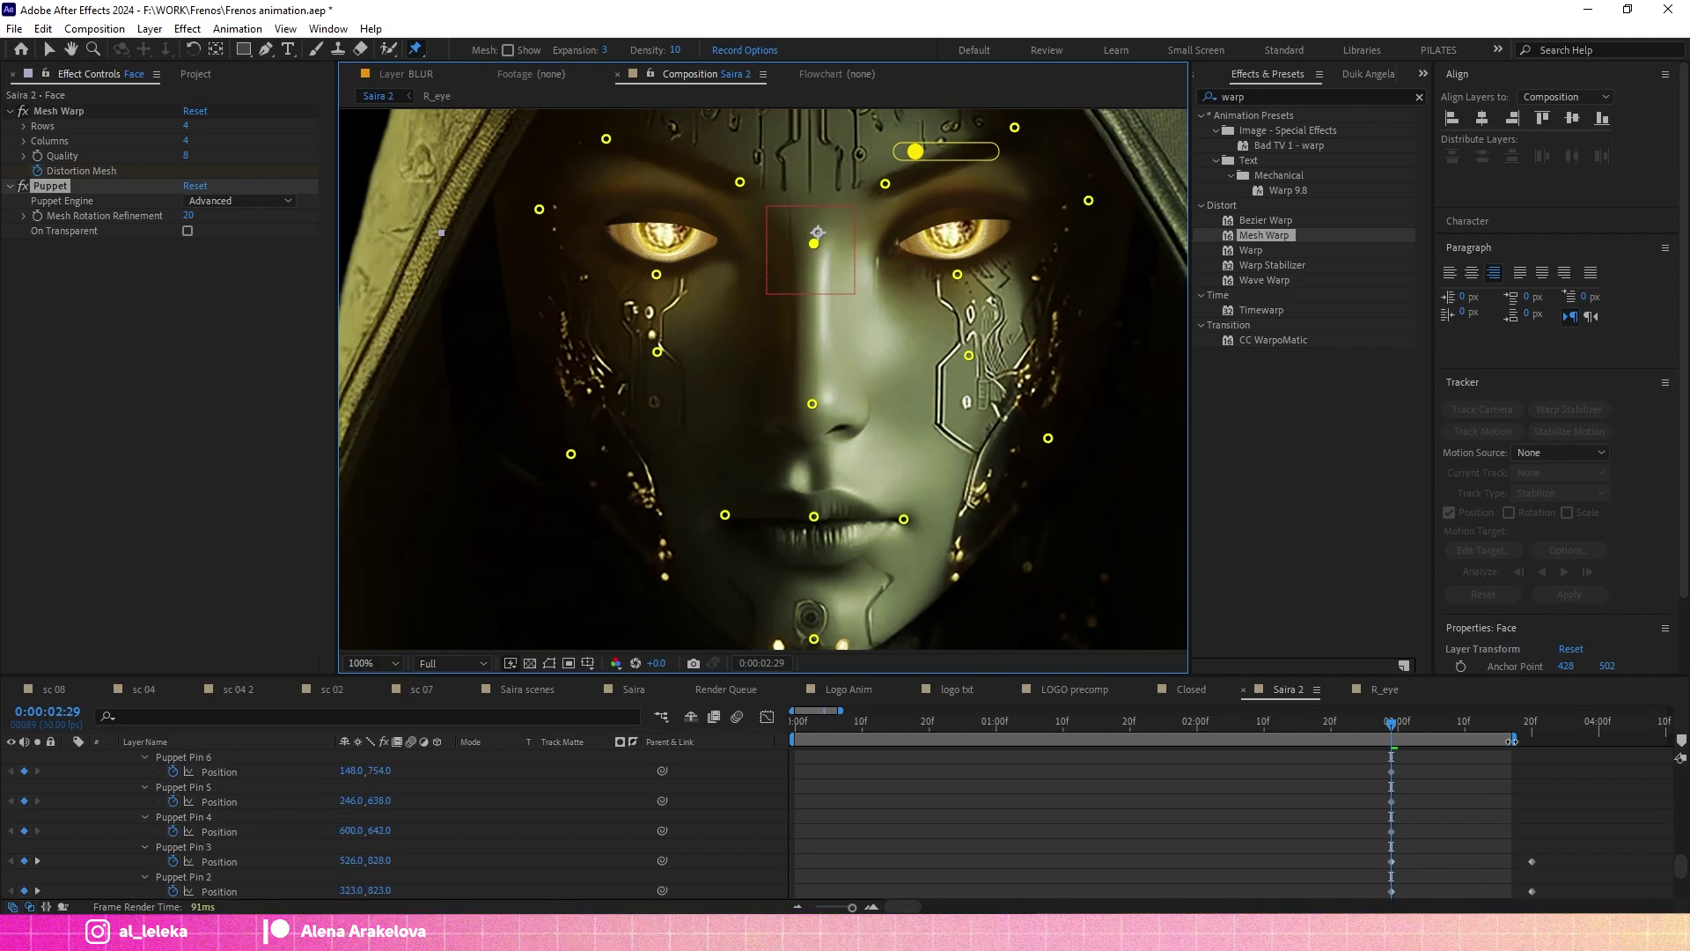
pyautogui.press('k')
pyautogui.moveTo(968, 355); pyautogui.dragTo(971, 352)
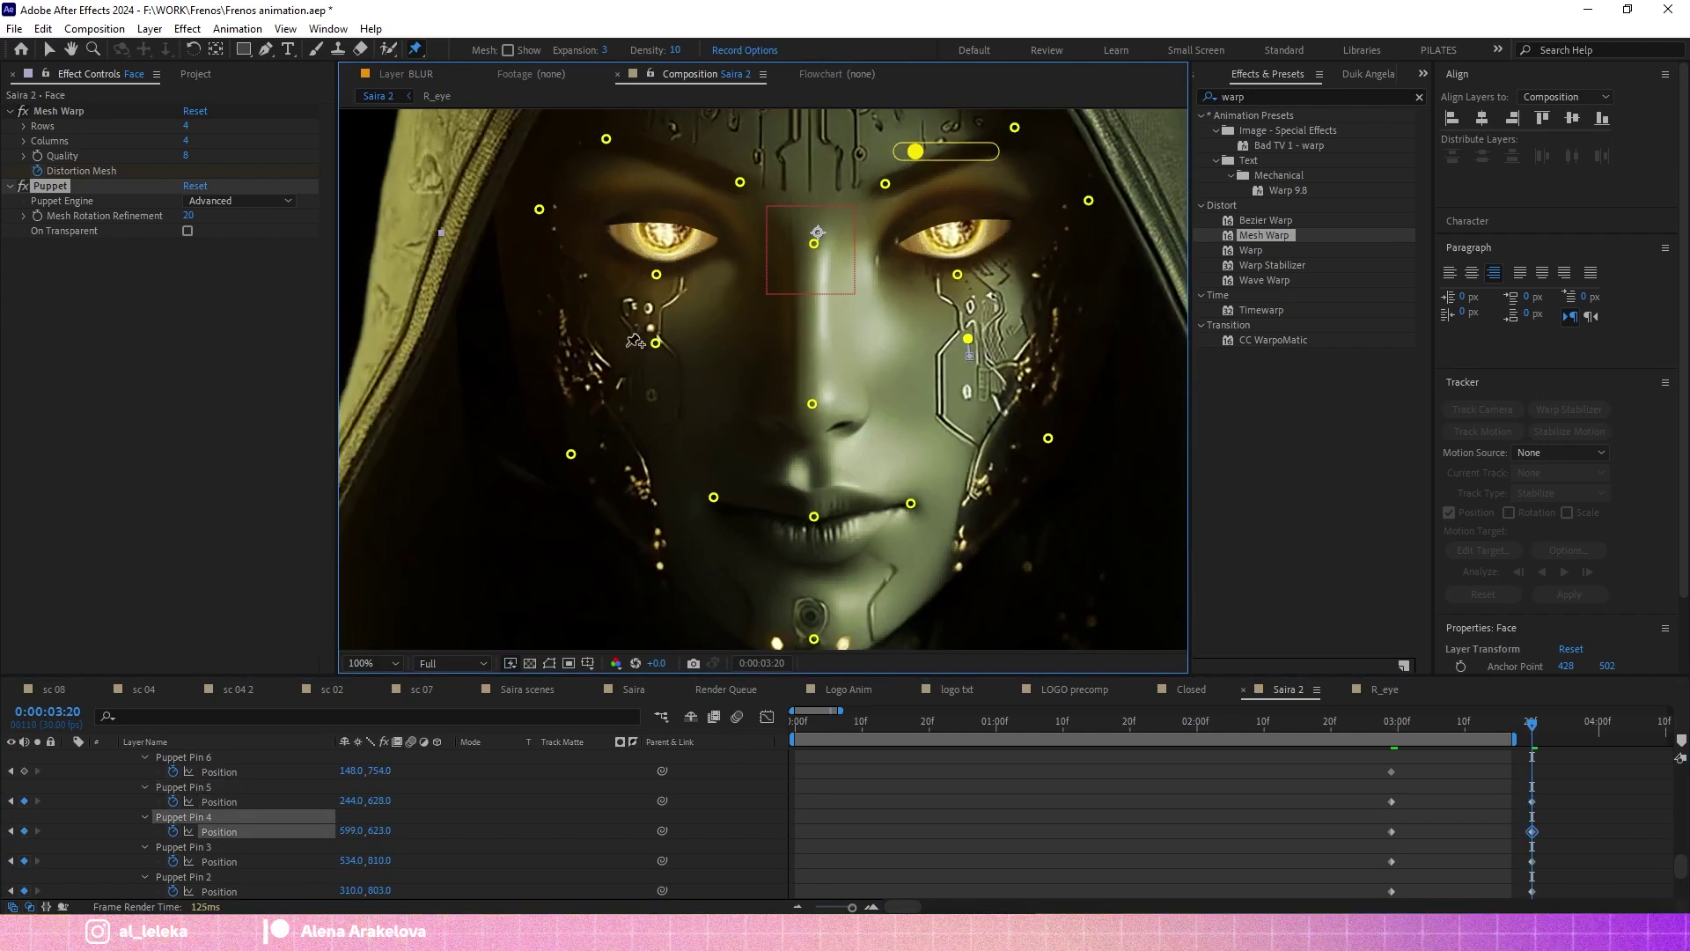
pyautogui.moveTo(656, 343); pyautogui.dragTo(655, 334)
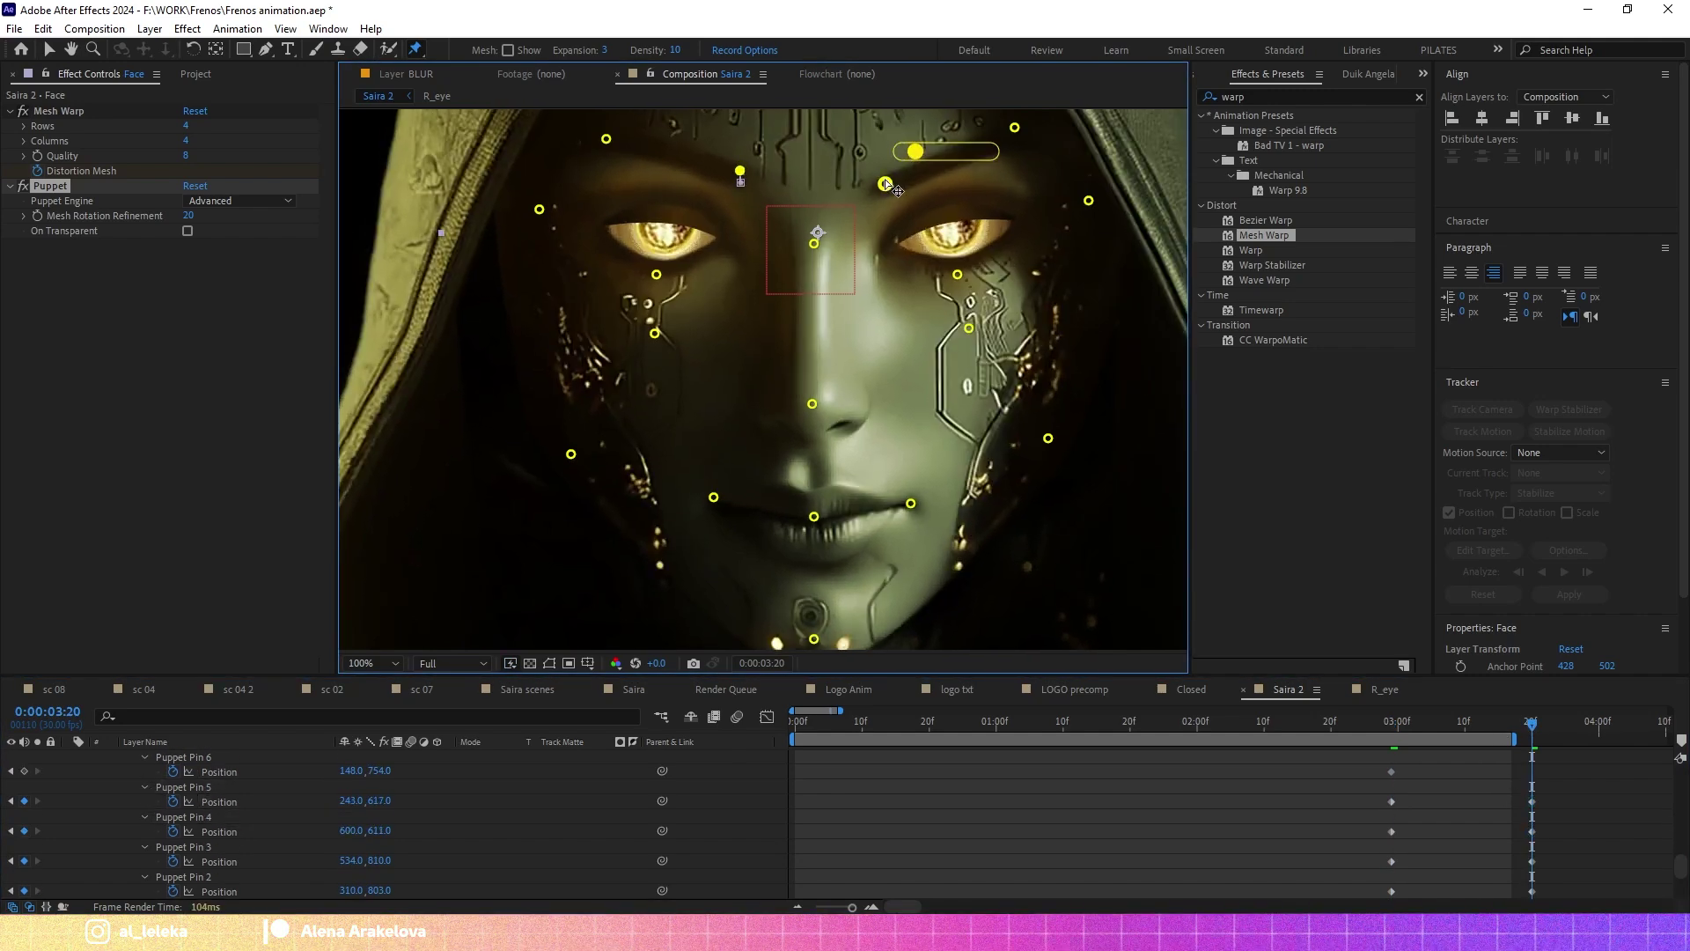
pyautogui.scroll(-2, 771, 425)
pyautogui.scroll(-3, 1406, 738)
# Extend the work area past four seconds and copy the 2:29 pin keyframes.
pyautogui.click(1403, 729)
pyautogui.moveTo(1514, 738); pyautogui.dragTo(1575, 736)
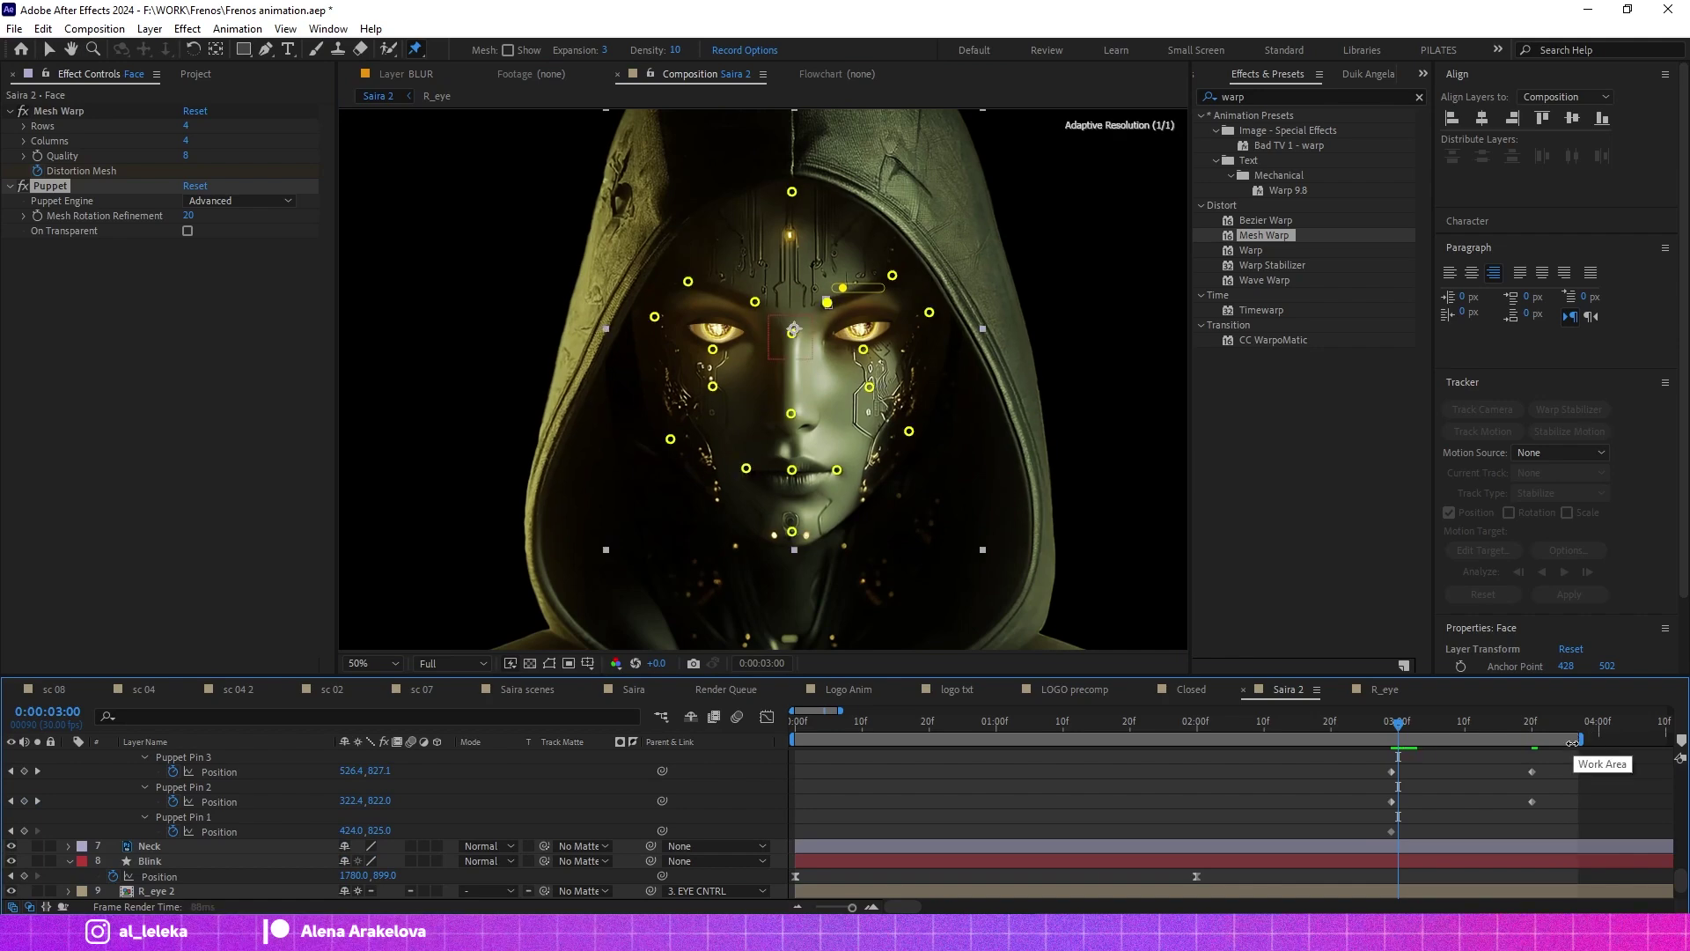
pyautogui.press('pageup')
pyautogui.press('-')
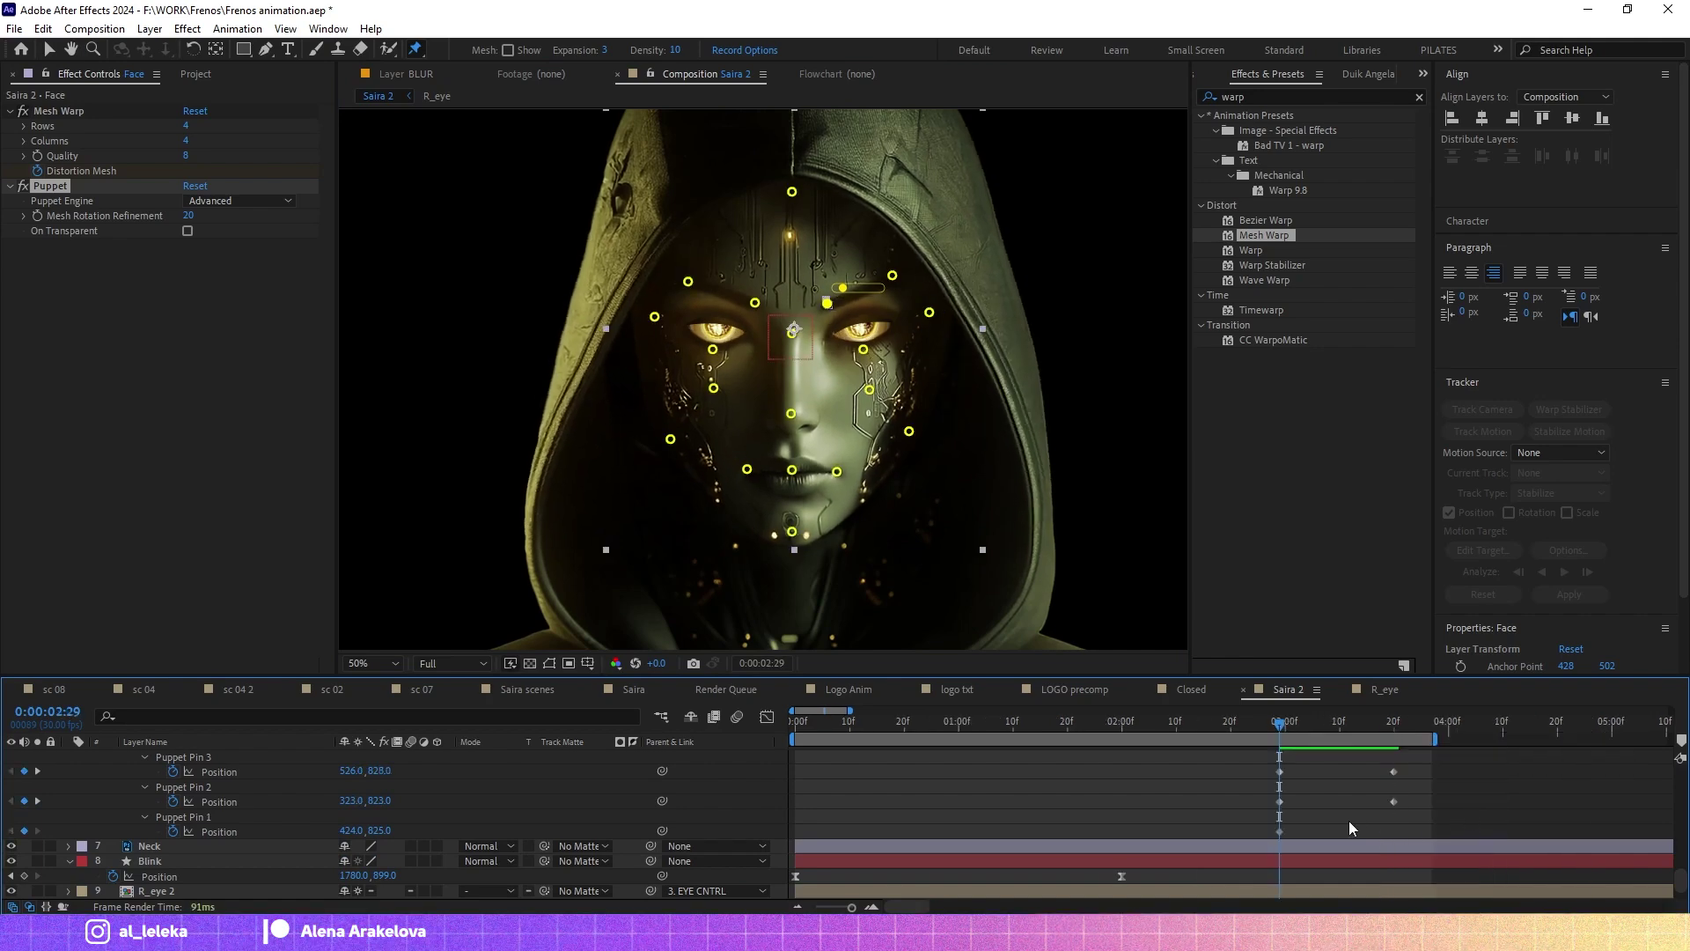
pyautogui.scroll(5, 1262, 811)
pyautogui.hotkey('ctrl', 'a')
pyautogui.press('=')
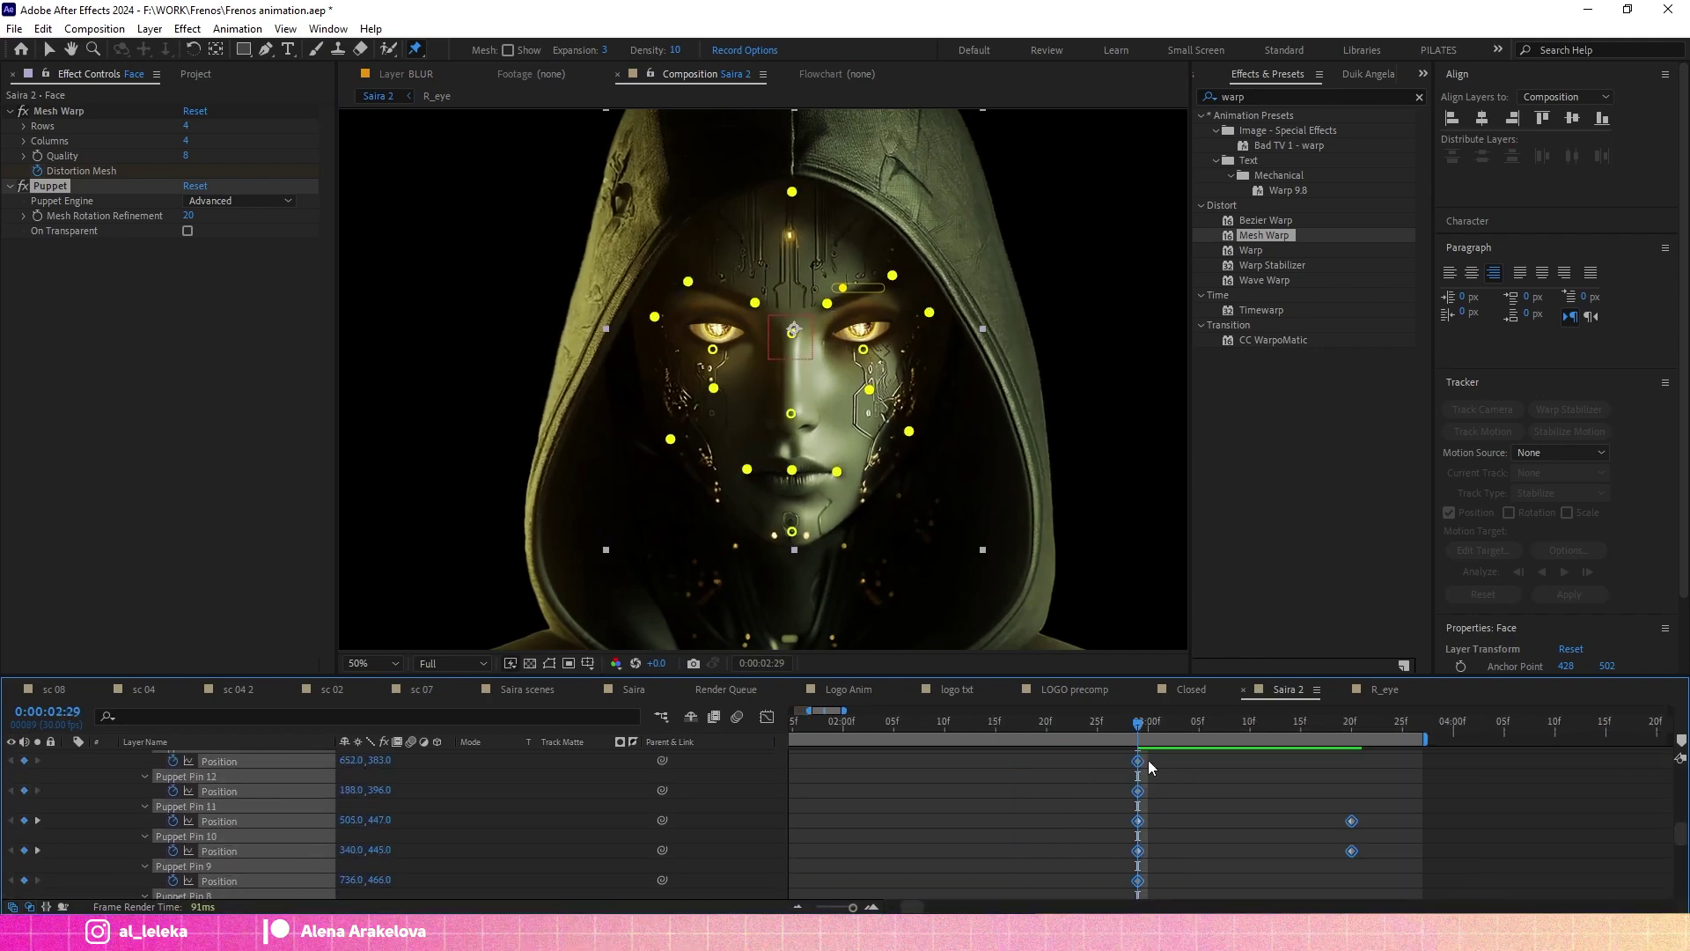
# Move to 0:00:04:00 and zoom the timeline out to the full duration.
pyautogui.click(1453, 721)
pyautogui.scroll(-10, 1338, 850)
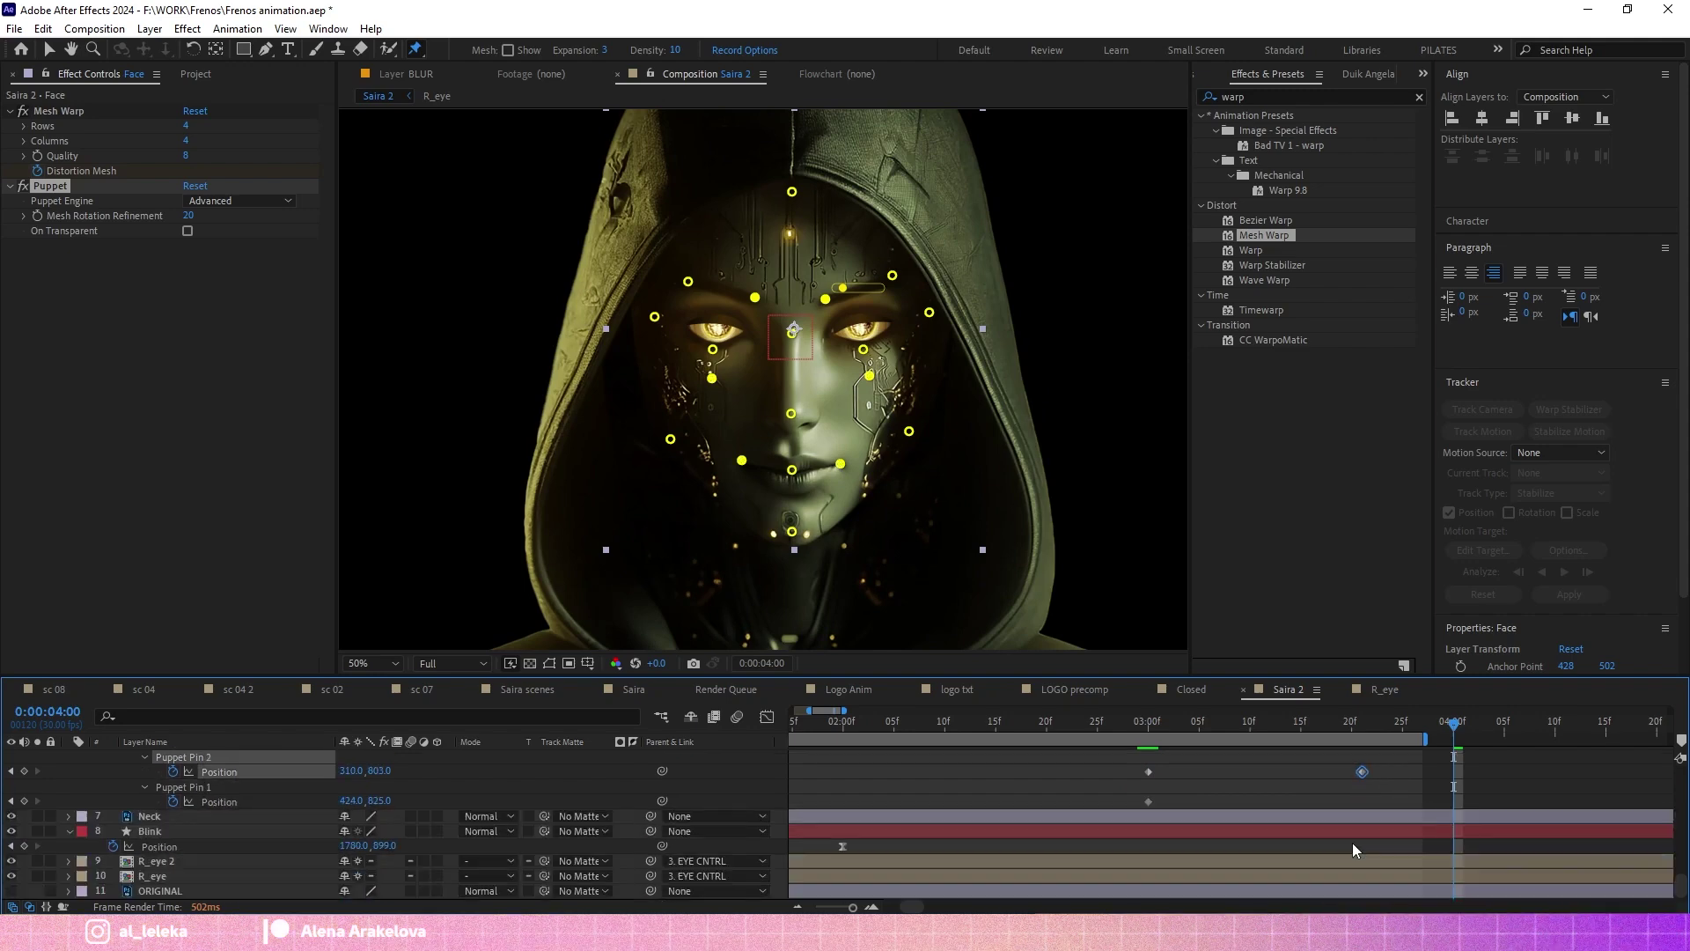
pyautogui.scroll(10, 1361, 838)
pyautogui.moveTo(1424, 735); pyautogui.dragTo(1639, 739)
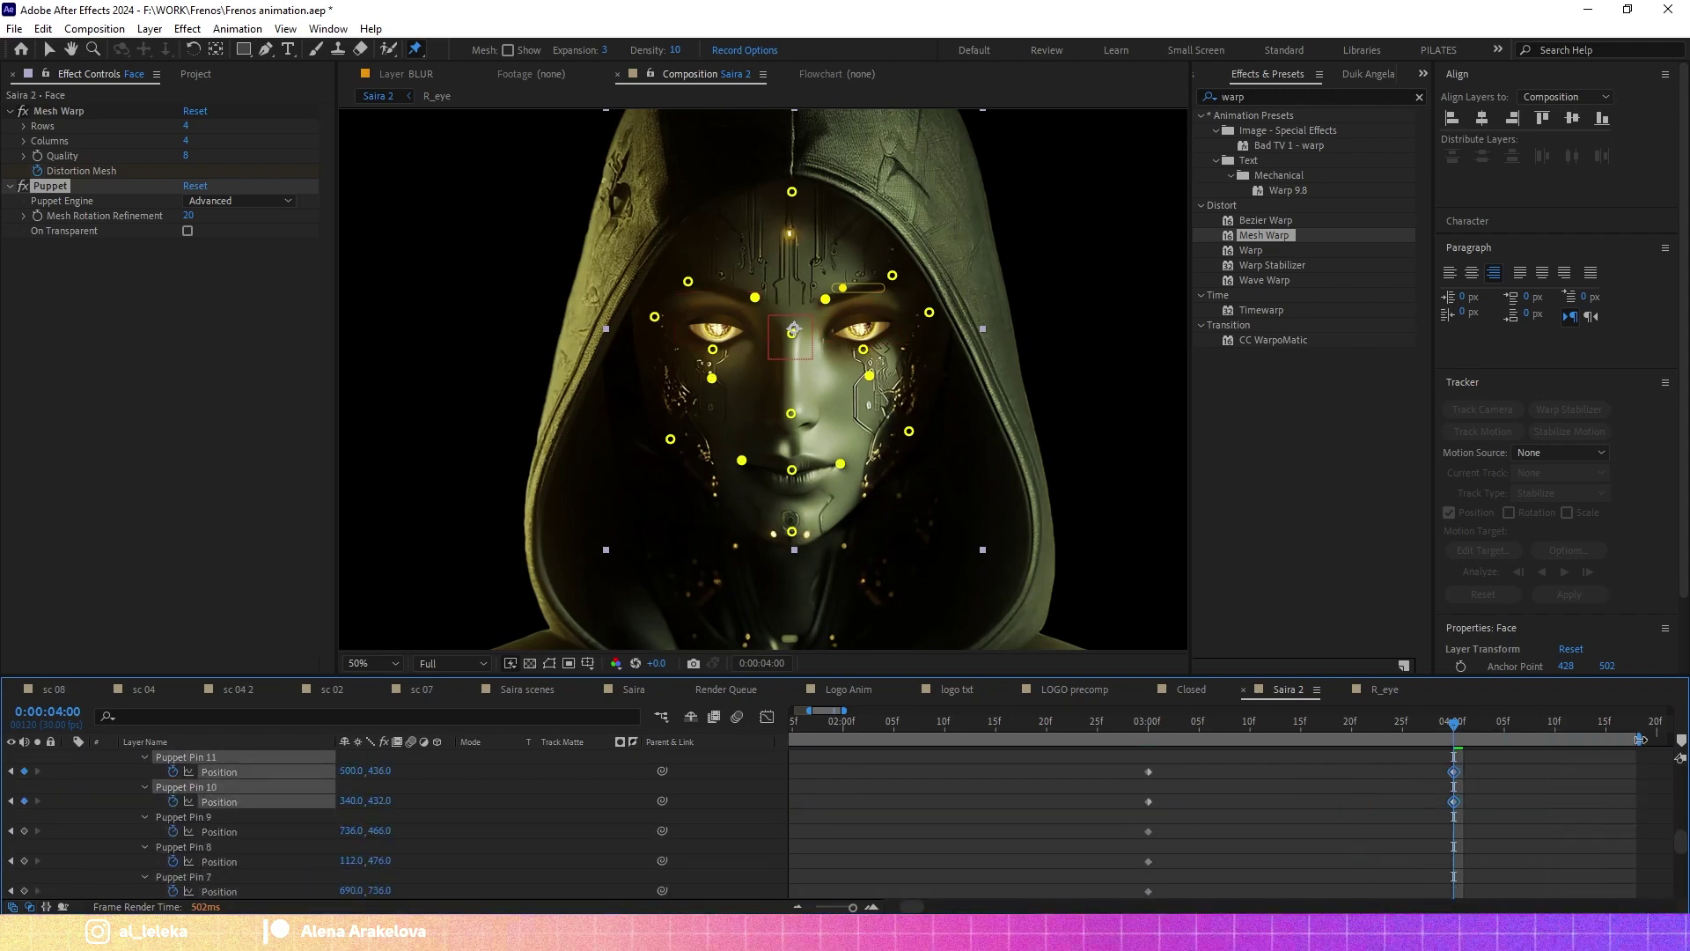
pyautogui.press('-')
pyautogui.press('-')
pyautogui.scroll(5, 1135, 794)
pyautogui.moveTo(1136, 794); pyautogui.dragTo(991, 878)
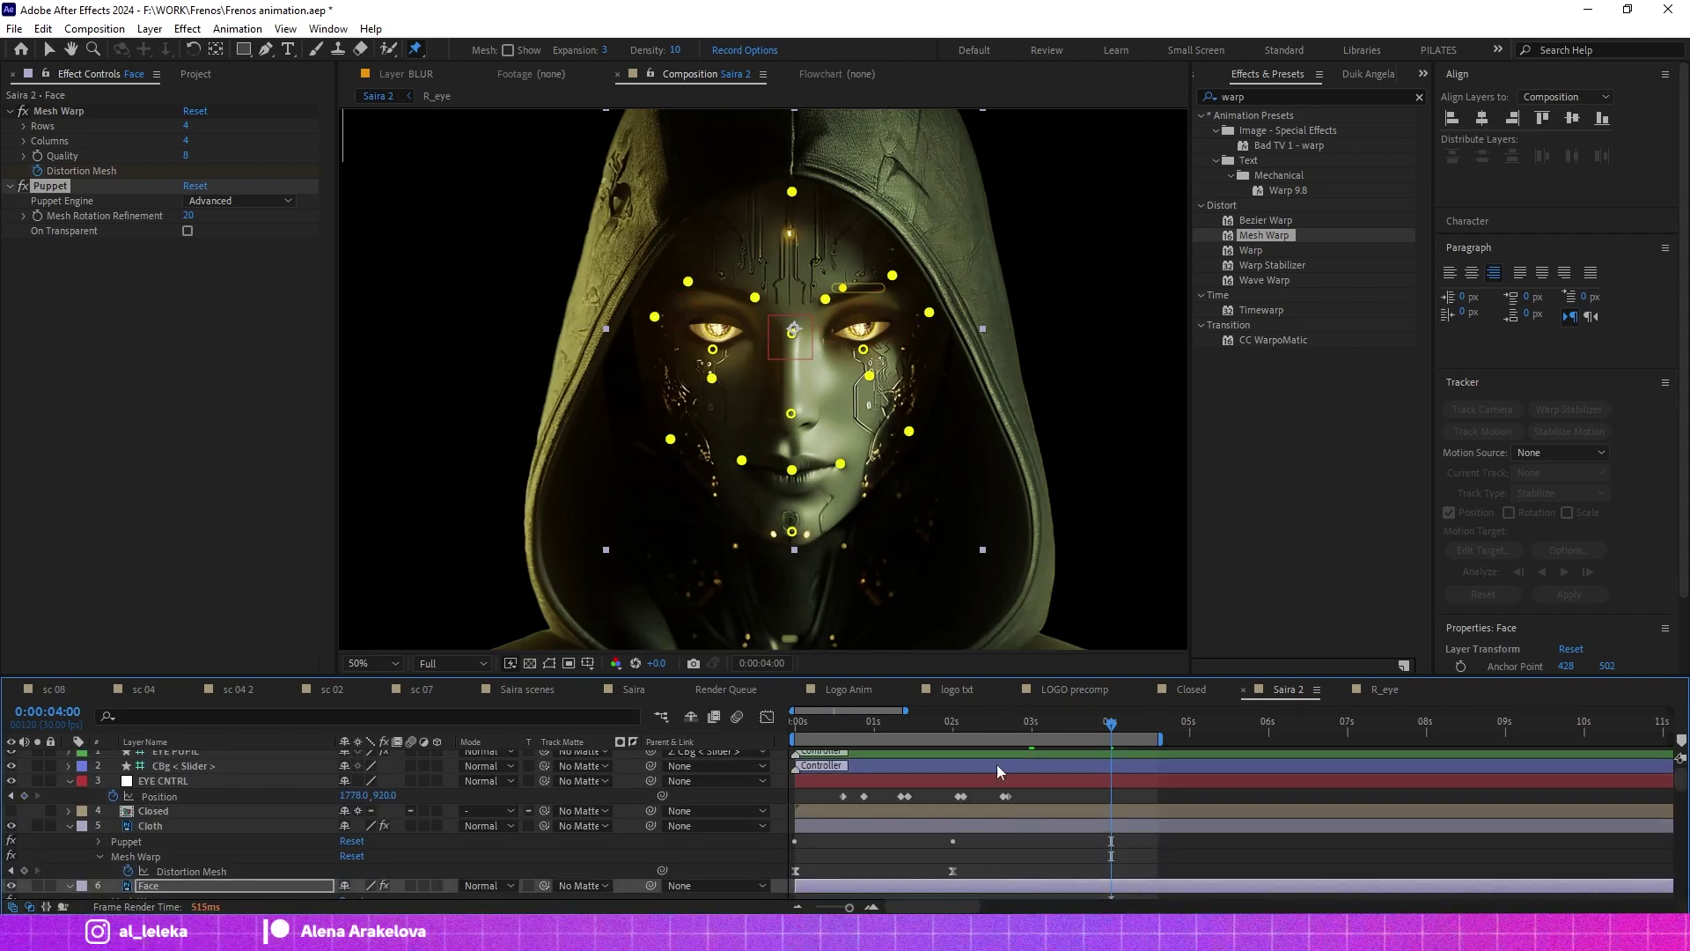
# Deselect the Face layer and play back the Saira 2 composition.
pyautogui.scroll(-1, 848, 421)
pyautogui.click(725, 844)
pyautogui.press('space')
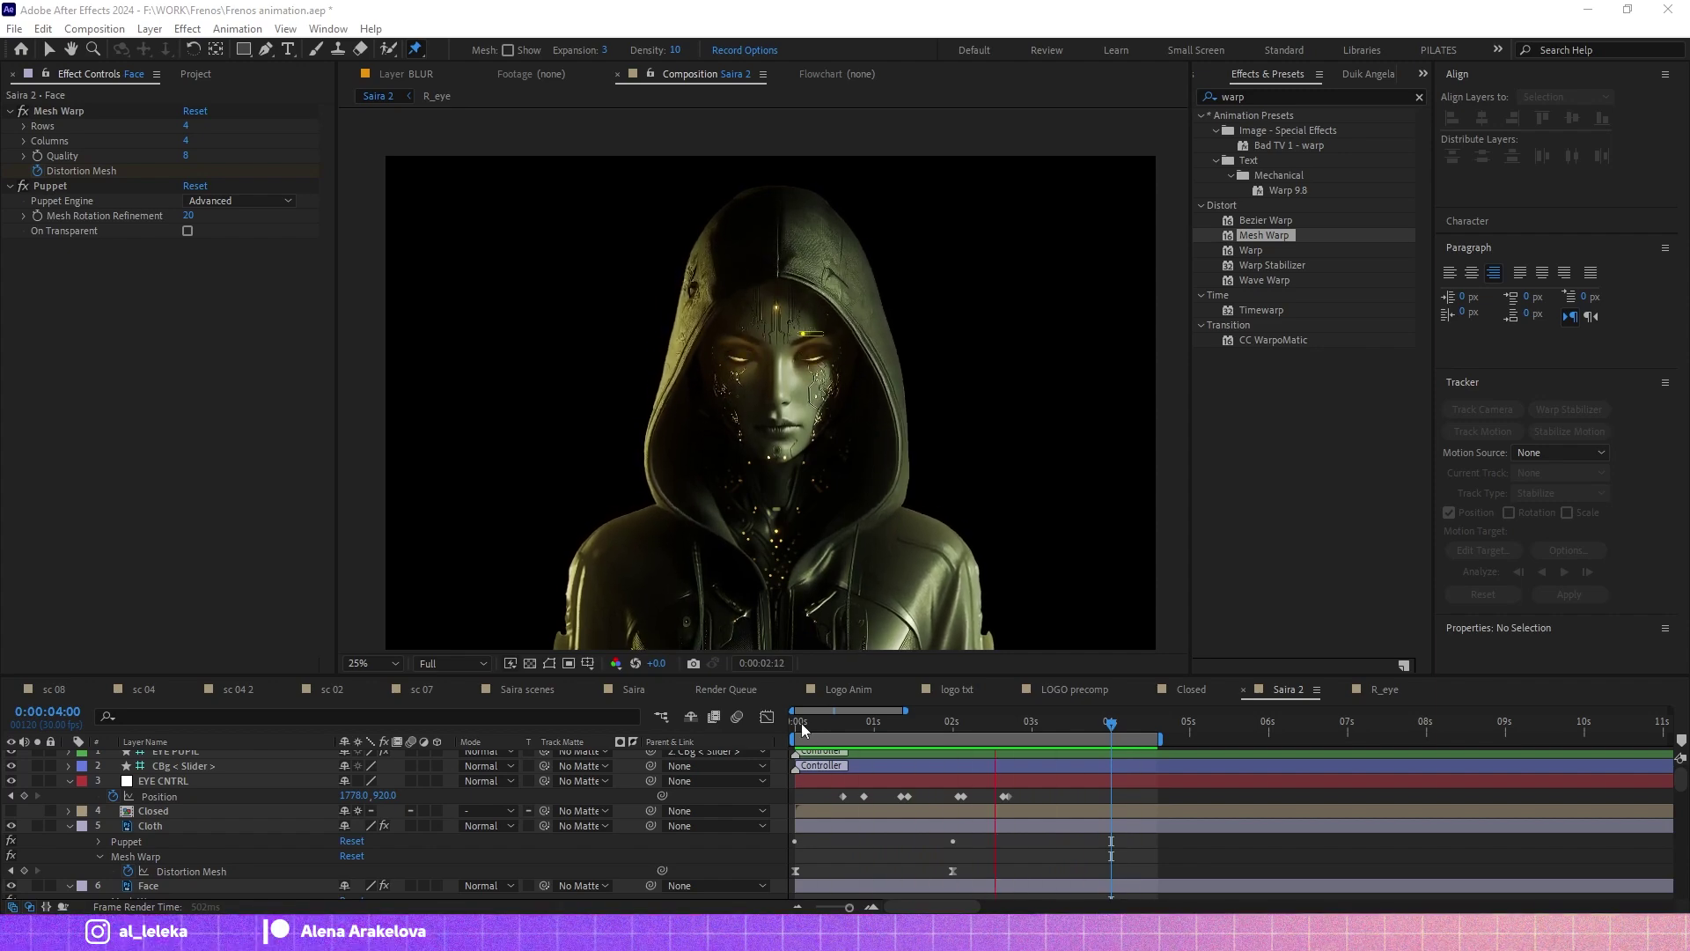
# Reveal the animated puppet pins and nudge Puppet Pin 10 slightly left at its 4:00 keyframe.
pyautogui.press('u')
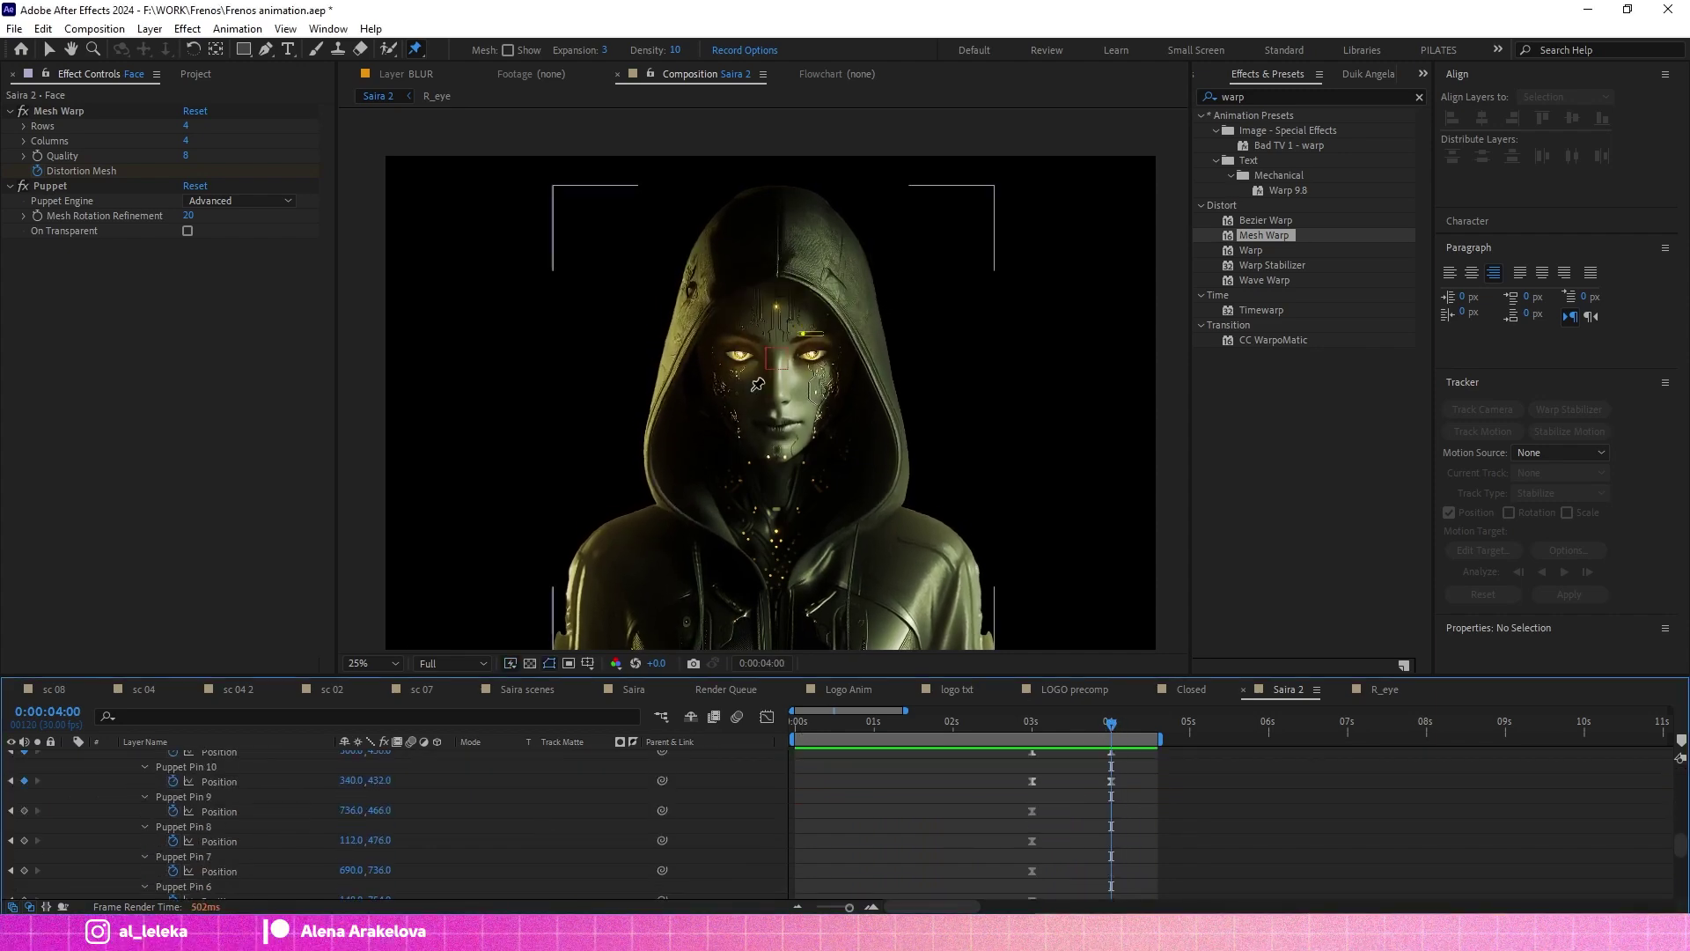
pyautogui.press('/')
pyautogui.click(1112, 780)
pyautogui.moveTo(752, 192); pyautogui.dragTo(749, 192)
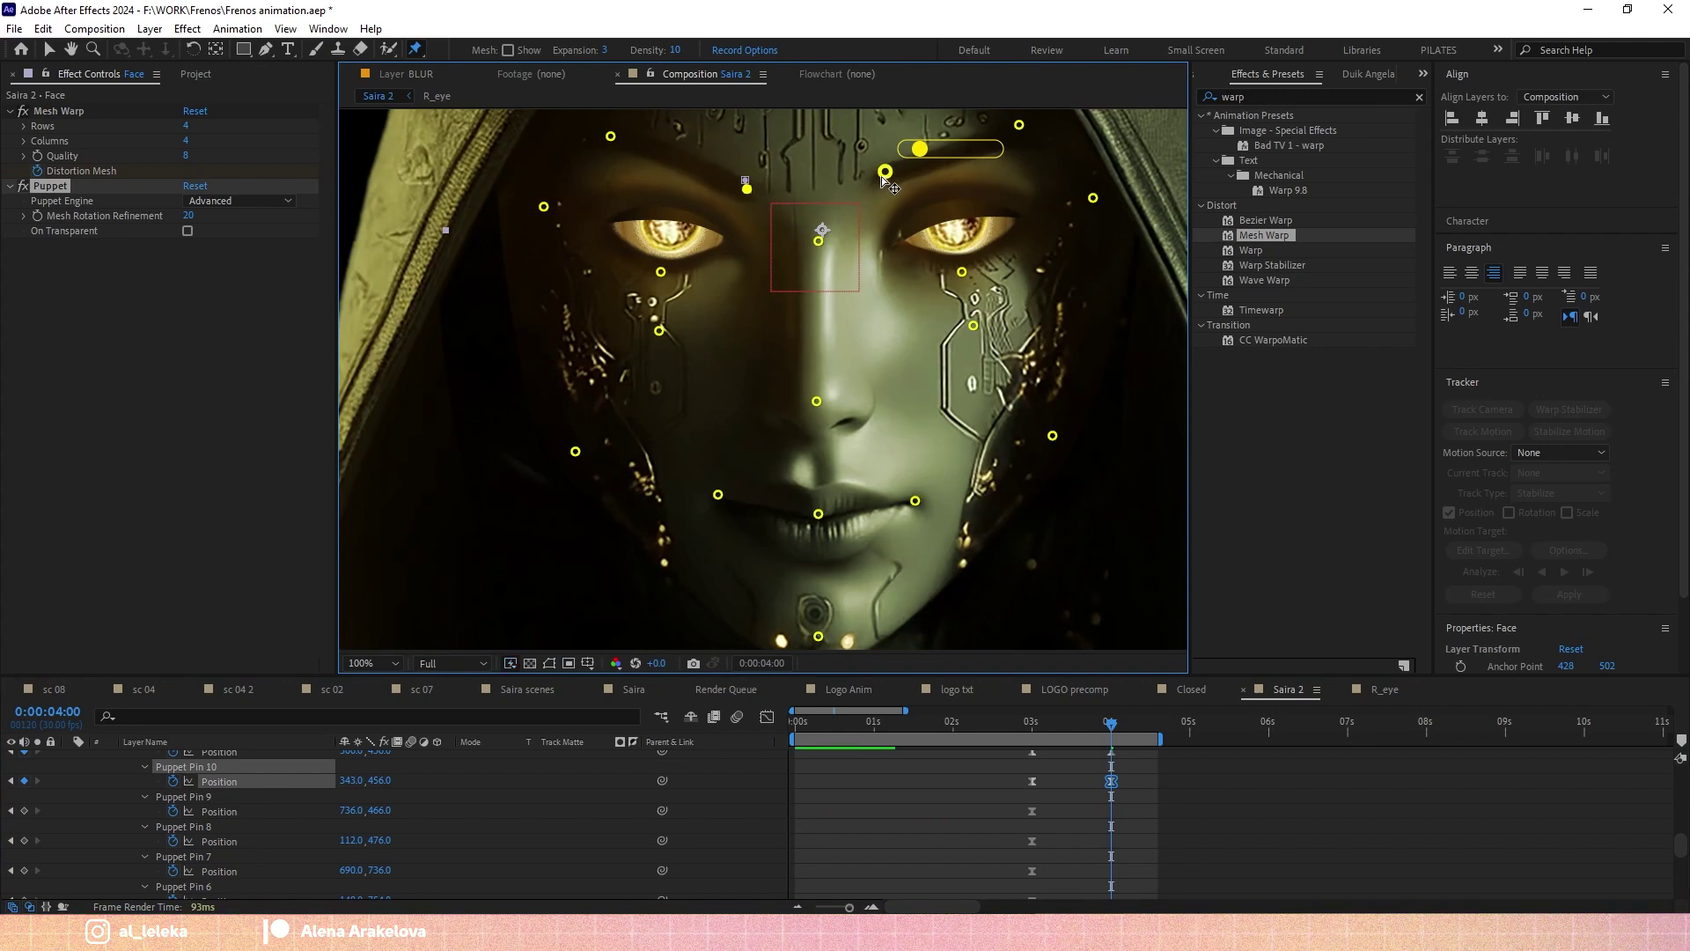
pyautogui.scroll(-2, 916, 177)
pyautogui.scroll(2, 896, 398)
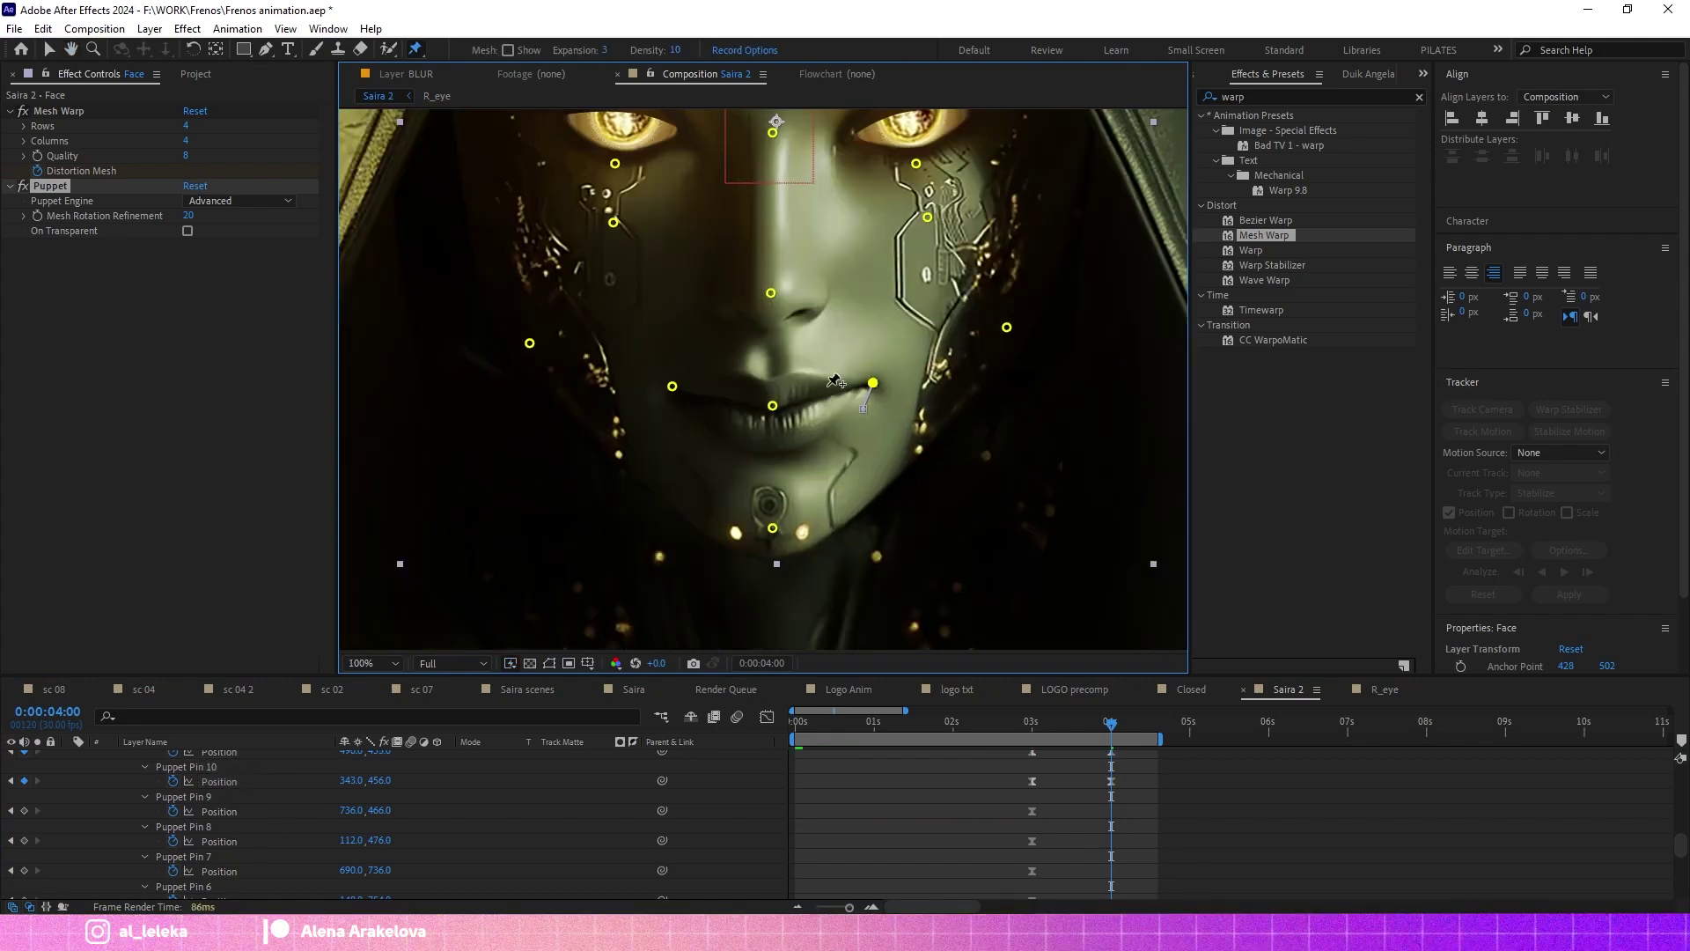
pyautogui.scroll(-2, 673, 379)
pyautogui.scroll(4, 727, 440)
pyautogui.click(724, 429)
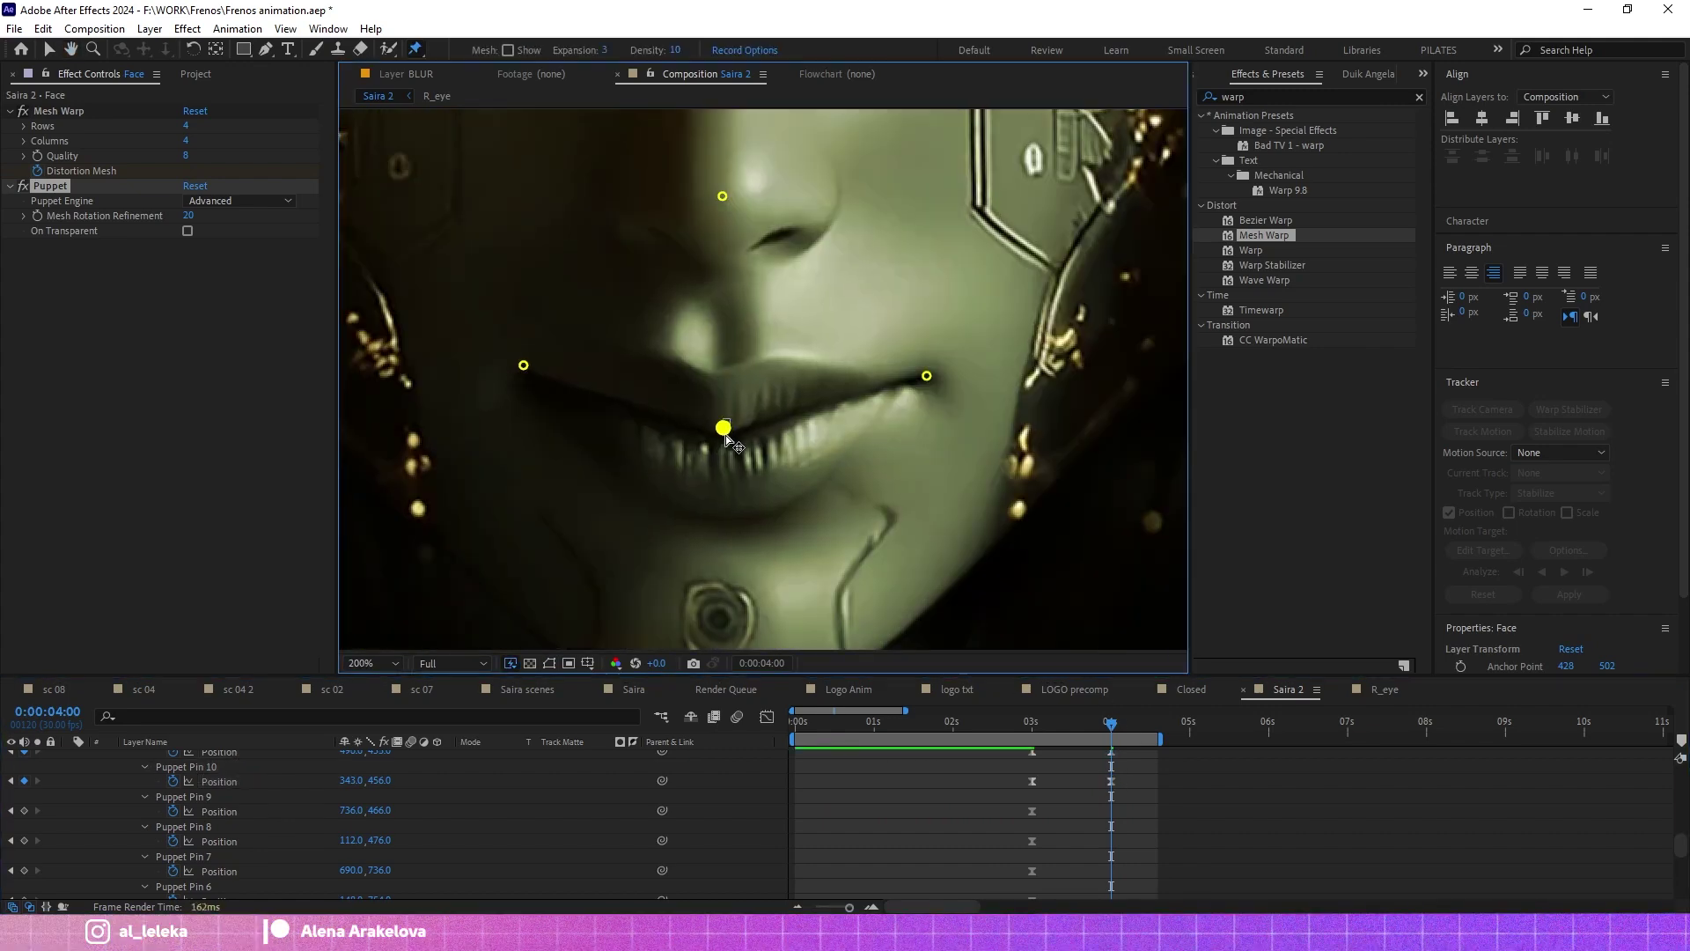
pyautogui.scroll(-2, 727, 440)
pyautogui.scroll(-2, 631, 406)
pyautogui.click(877, 724)
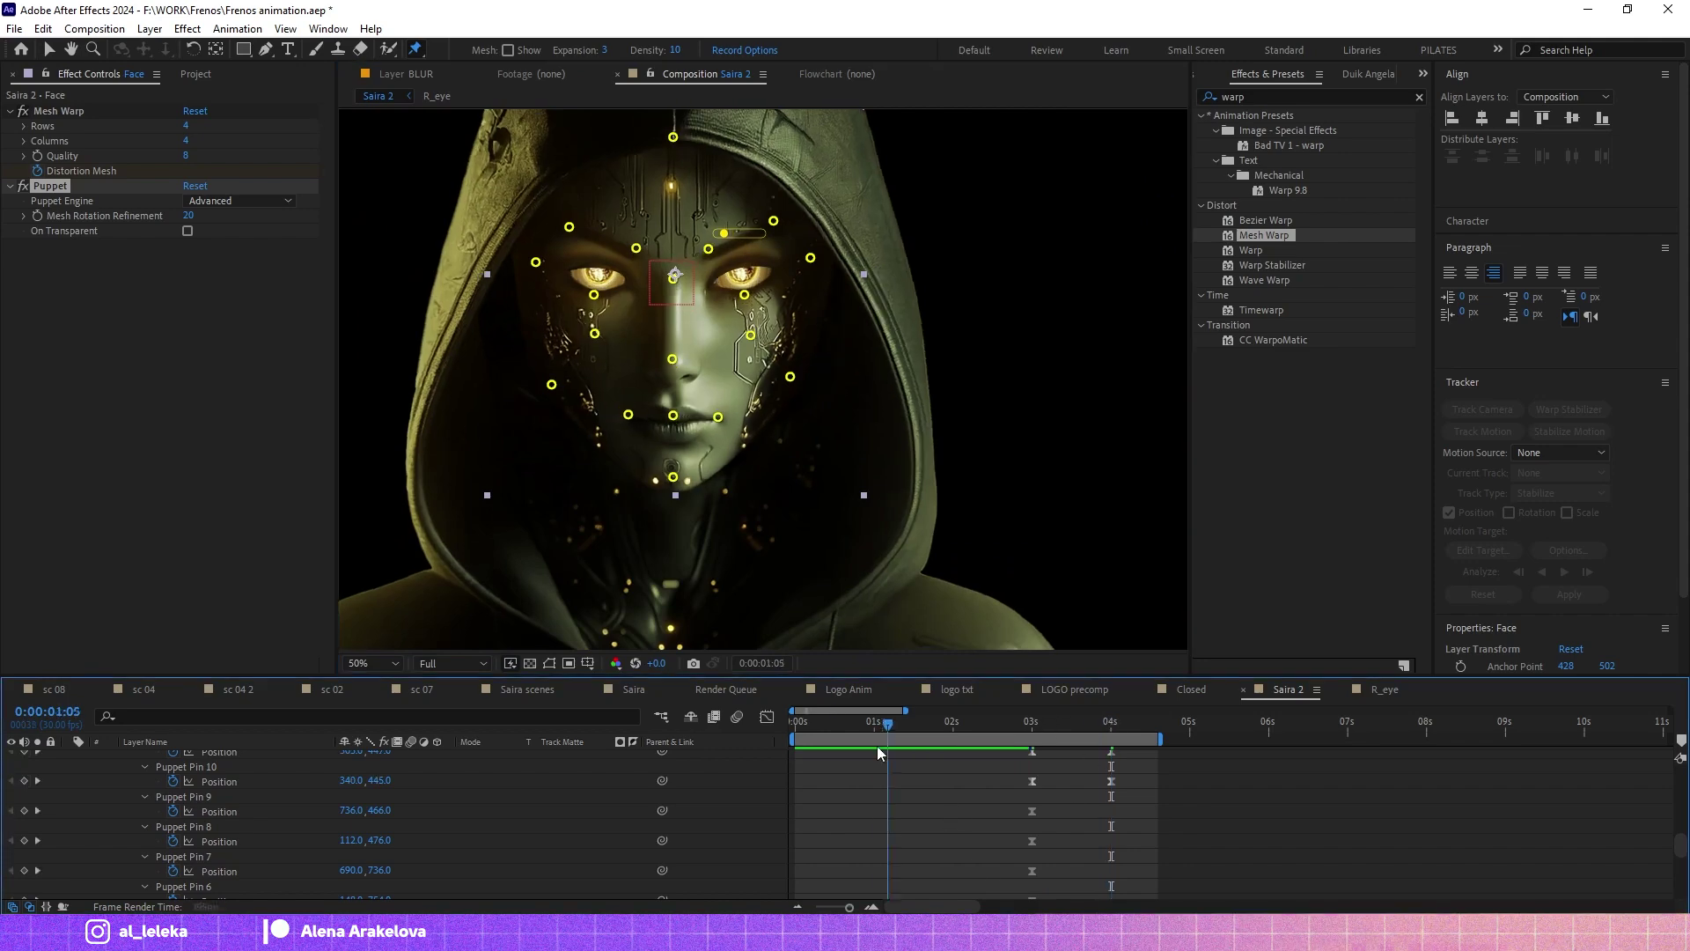
# At 0:00:04:00, move Puppet Pin 10 slightly up to 343.5,442.5.
pyautogui.click(873, 829)
pyautogui.moveTo(874, 830); pyautogui.dragTo(1111, 766)
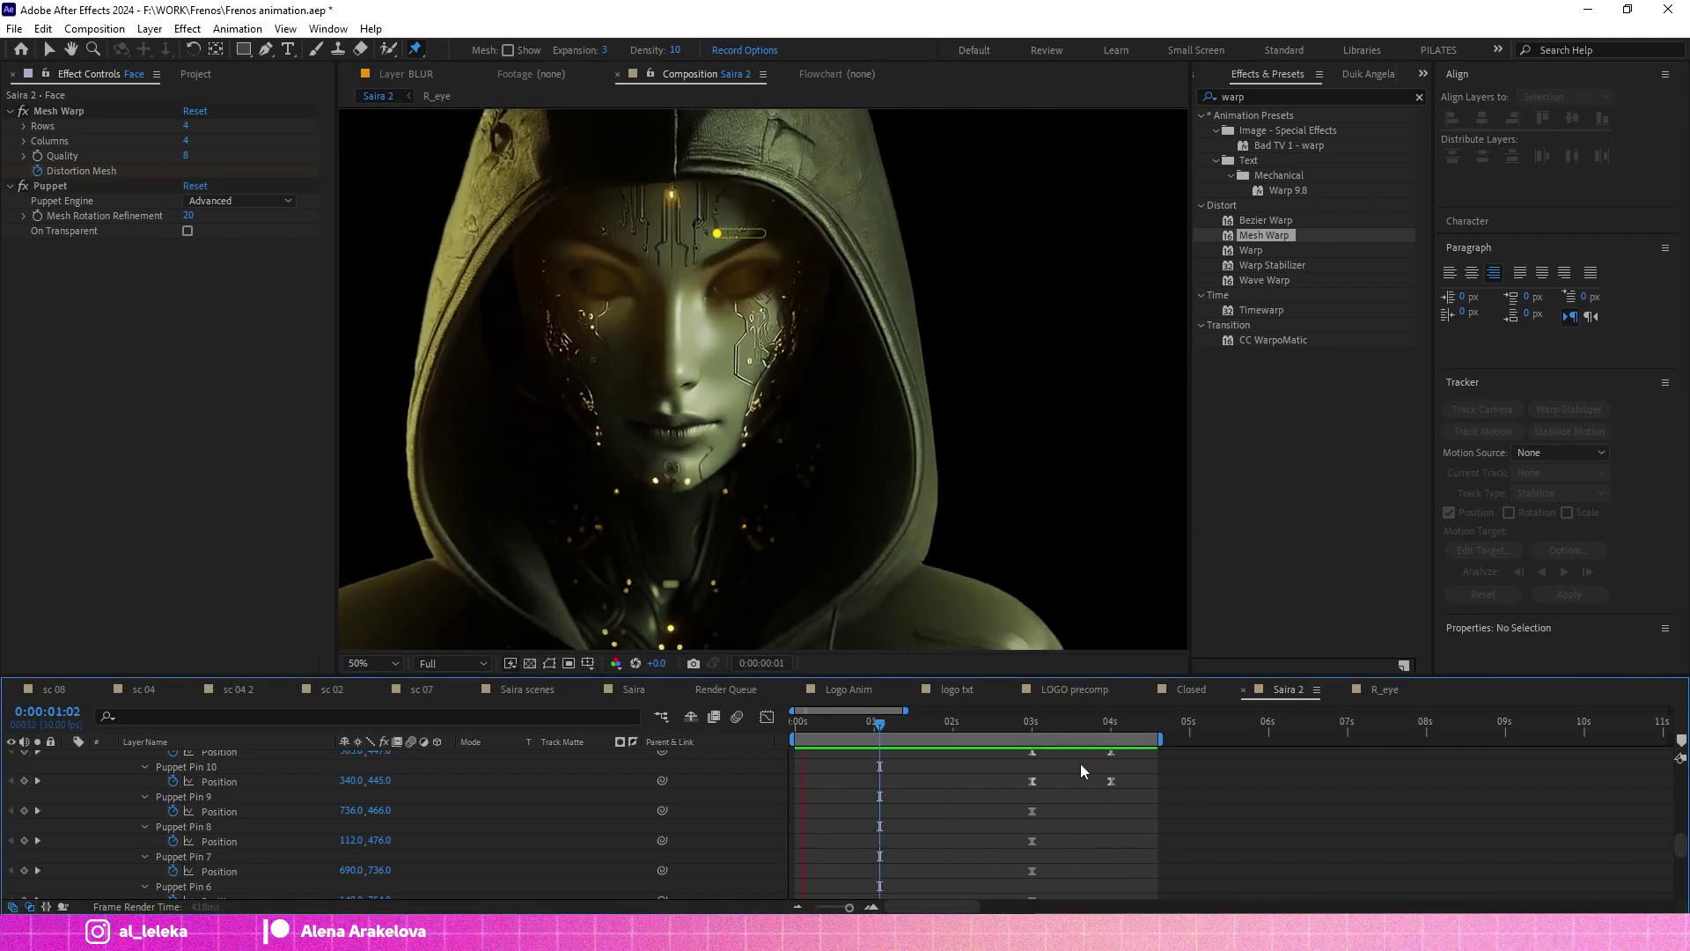
pyautogui.click(185, 767)
pyautogui.scroll(2, 667, 240)
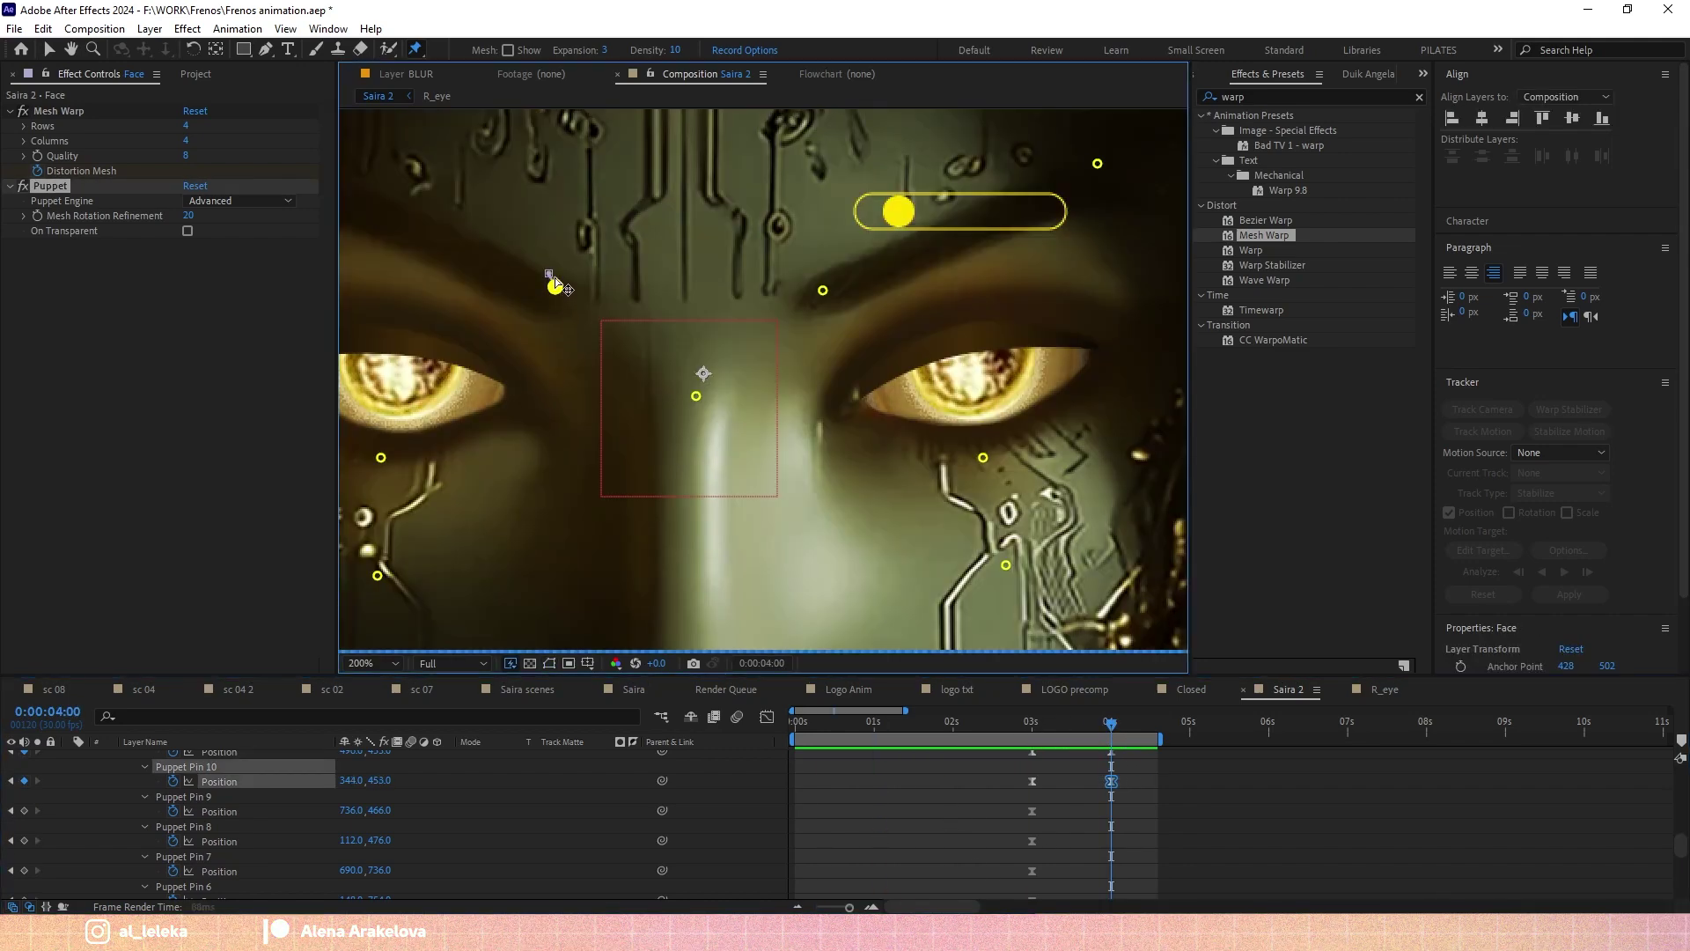
pyautogui.moveTo(824, 294); pyautogui.dragTo(826, 271)
pyautogui.scroll(-3, 824, 271)
pyautogui.scroll(1, 585, 209)
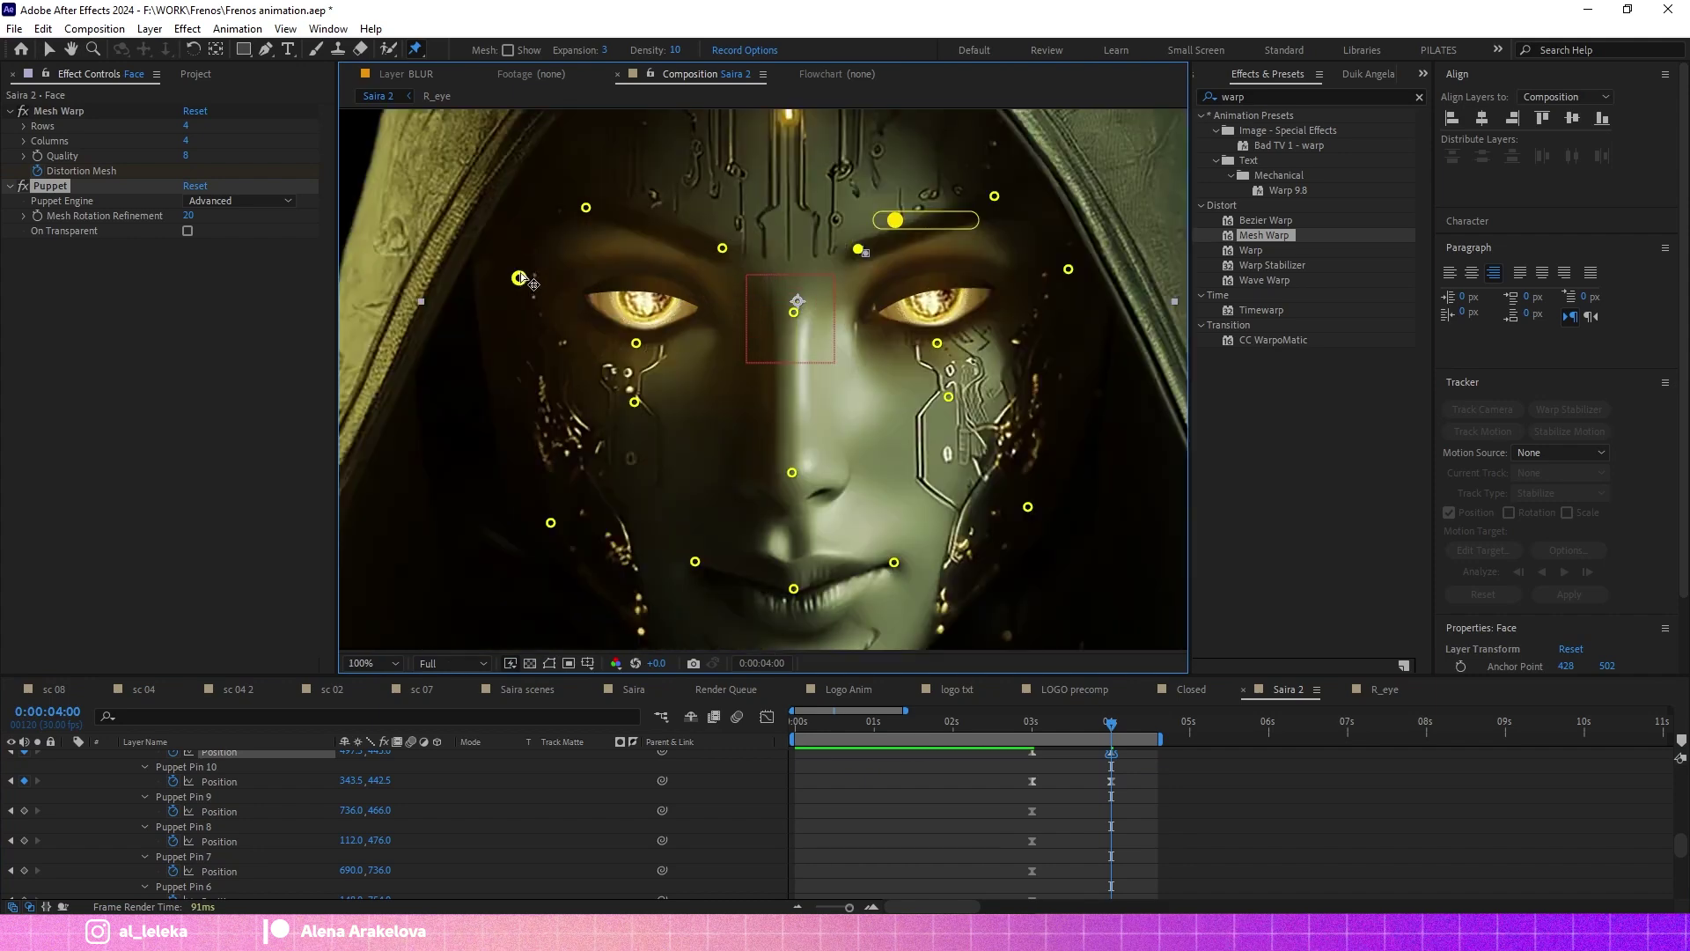
# Preview the face animation to check the pin adjustment.
pyautogui.press('space')
pyautogui.scroll(-2, 958, 405)
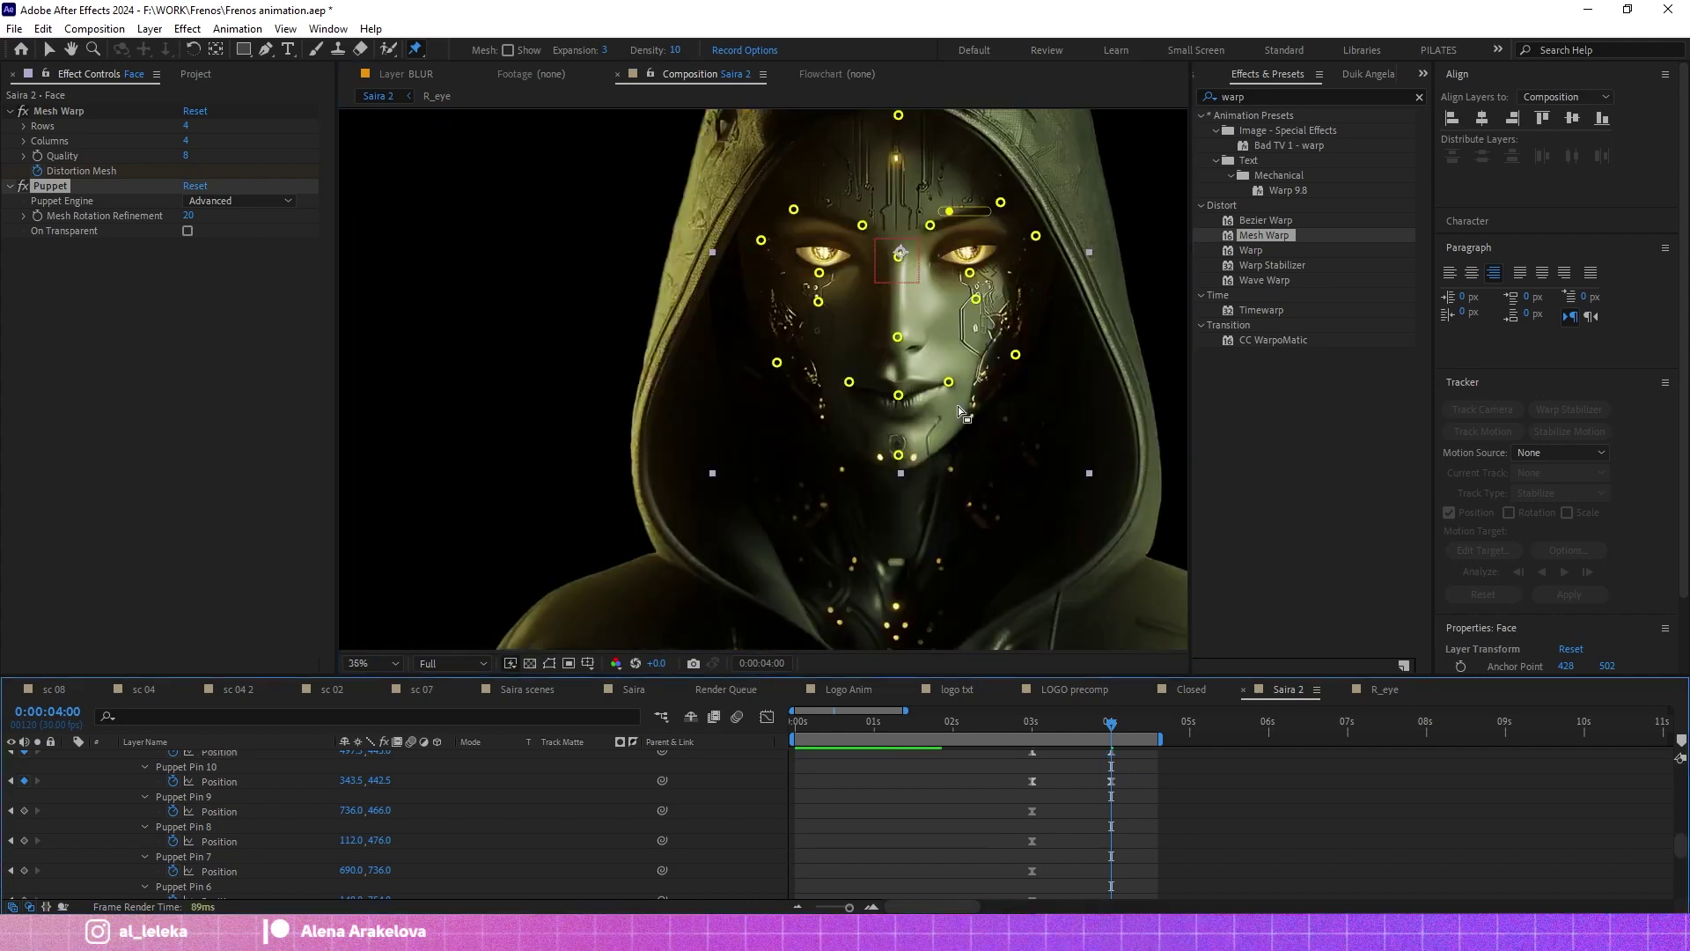
pyautogui.scroll(-2, 958, 405)
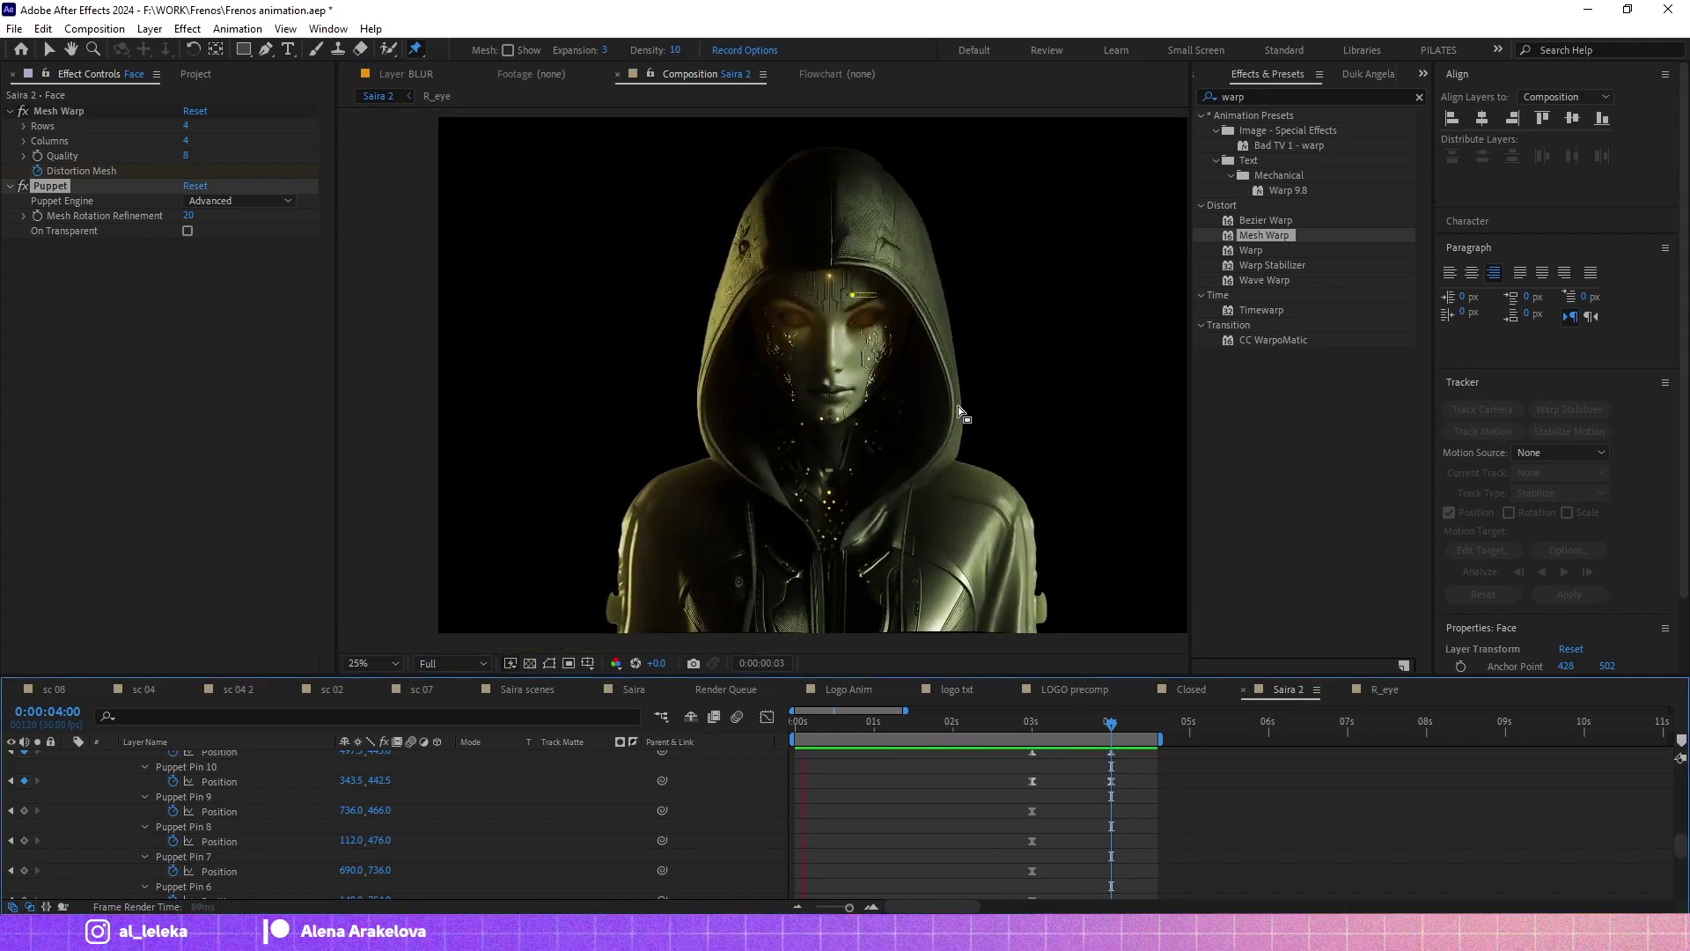
pyautogui.scroll(2, 887, 372)
pyautogui.press('space')
# Add a Position keyframe to the Face layer at the 2-second mark.
pyautogui.press('u')
pyautogui.click(149, 847)
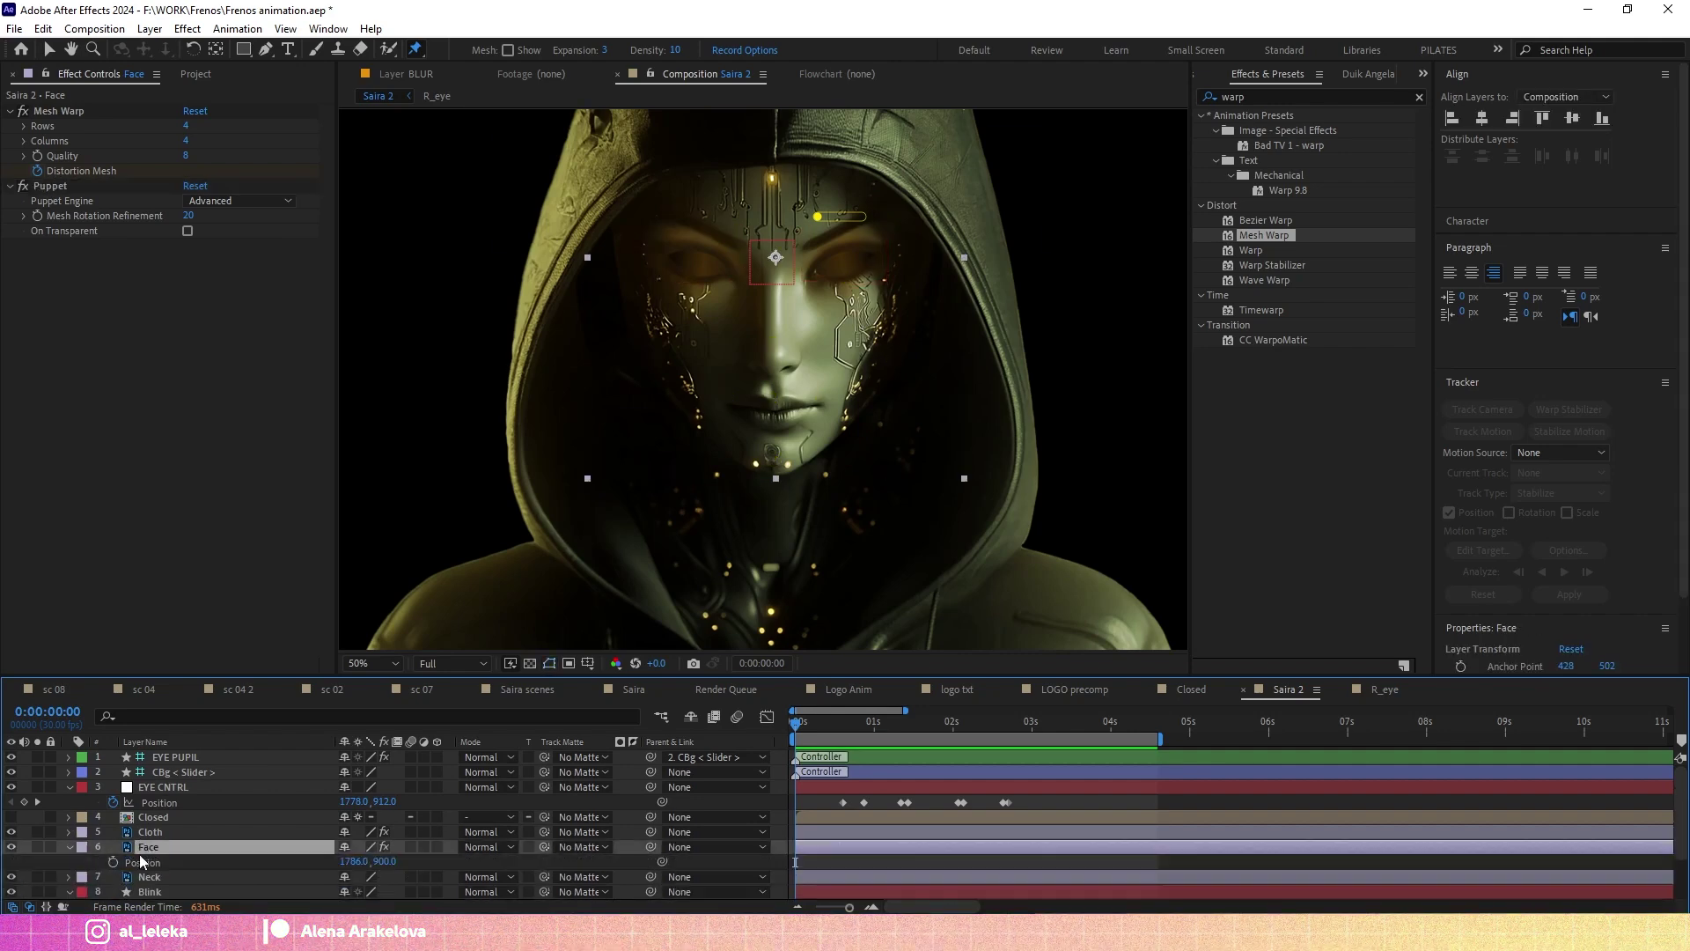
pyautogui.hotkey('alt', 'shift', 'p')
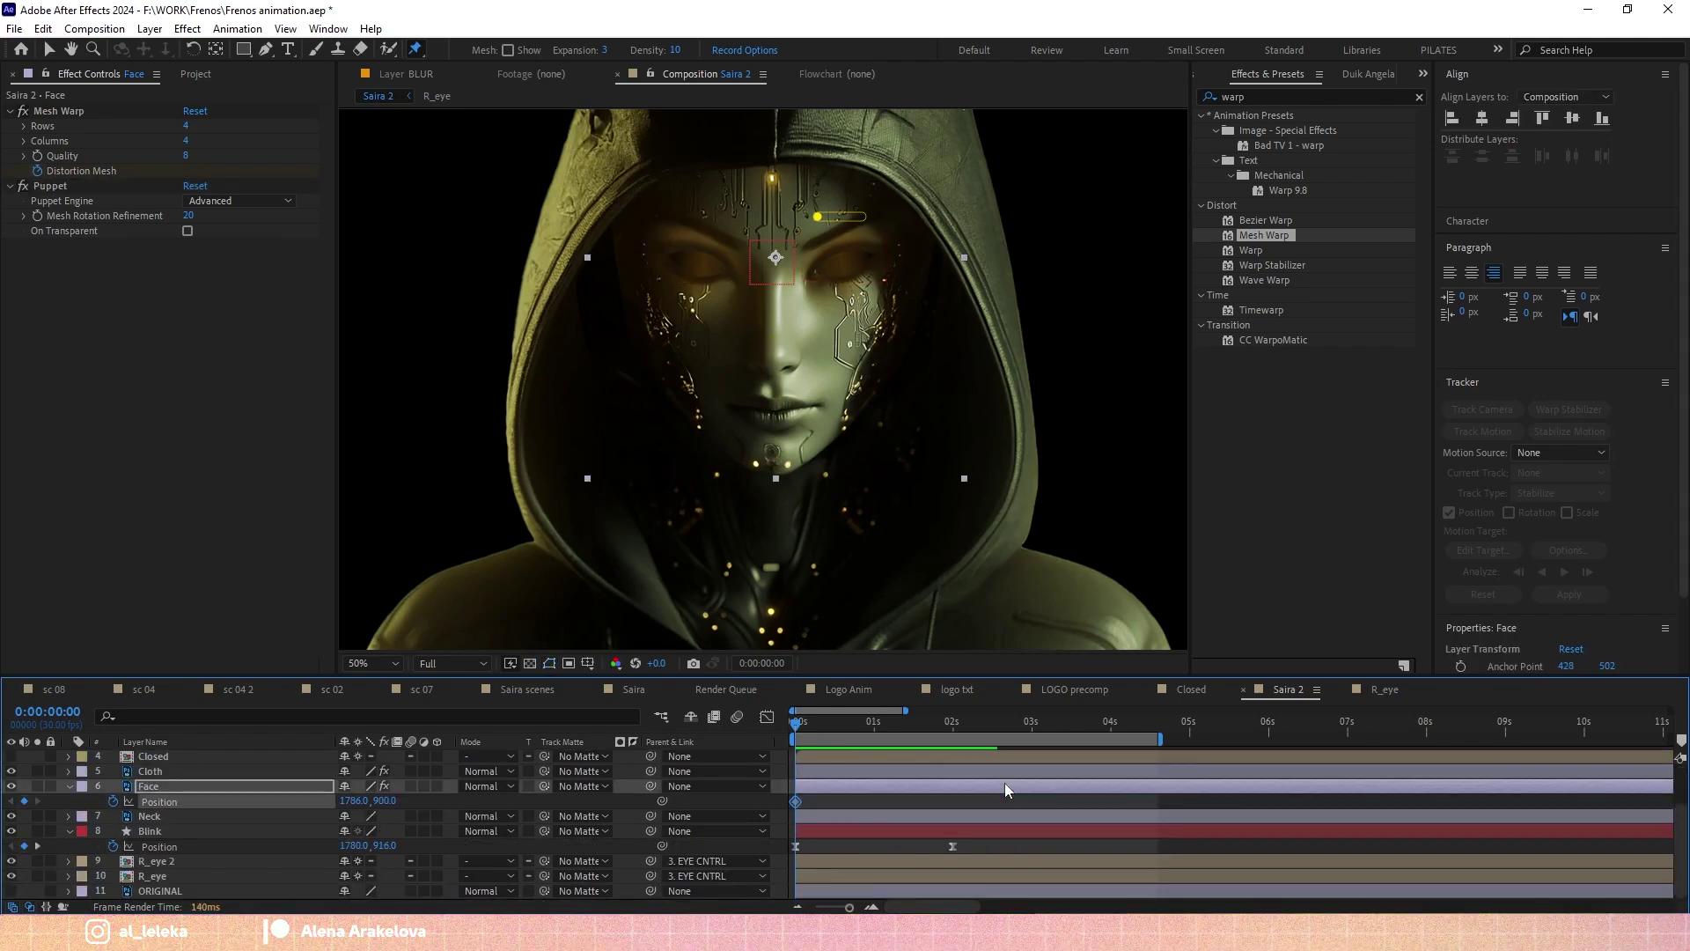
pyautogui.press('k')
pyautogui.click(24, 801)
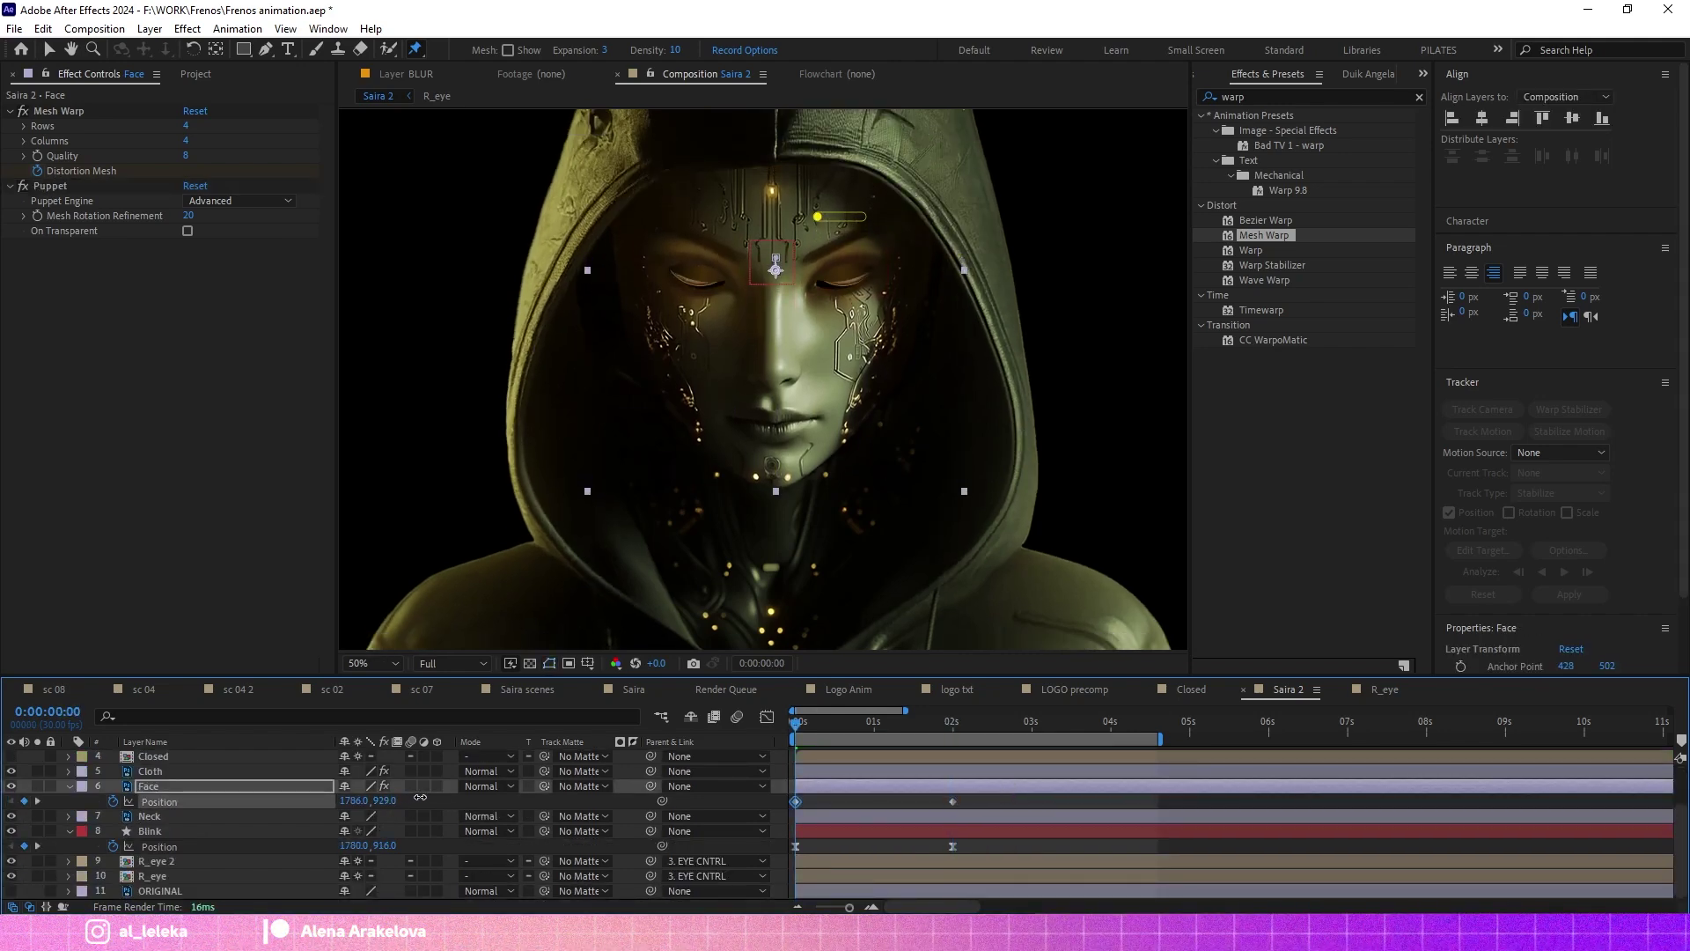
pyautogui.press('pageup')
pyautogui.click(38, 801)
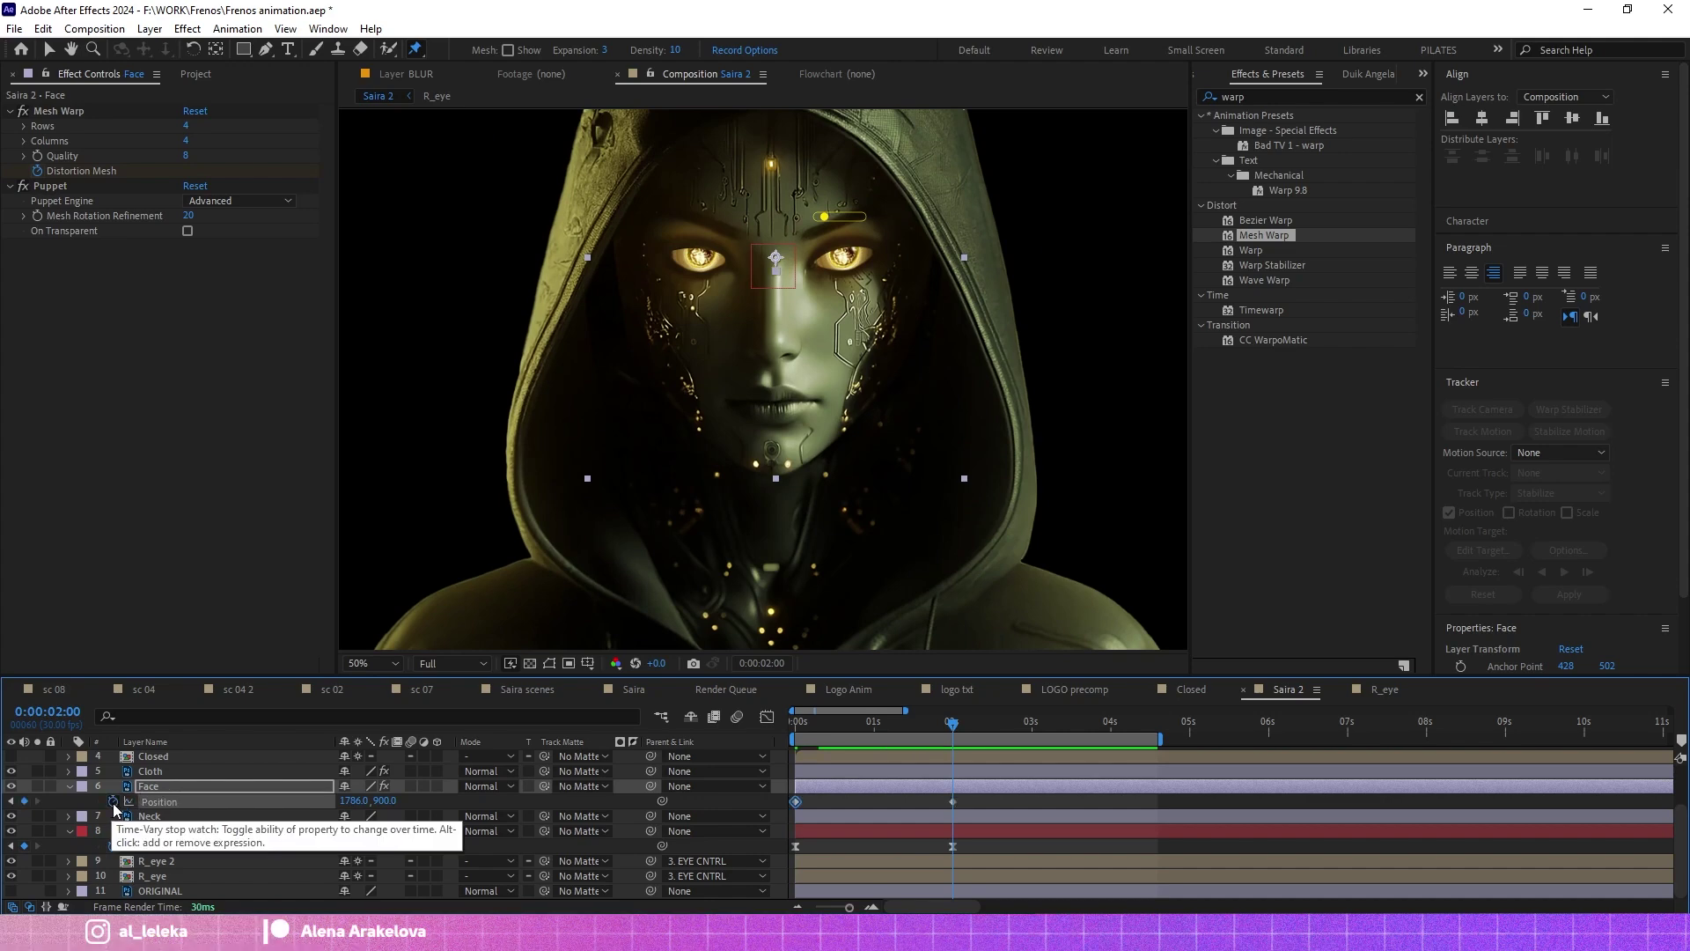
# Parent the Blink and EYE CNTRL layers to the Face layer.
pyautogui.click(149, 831)
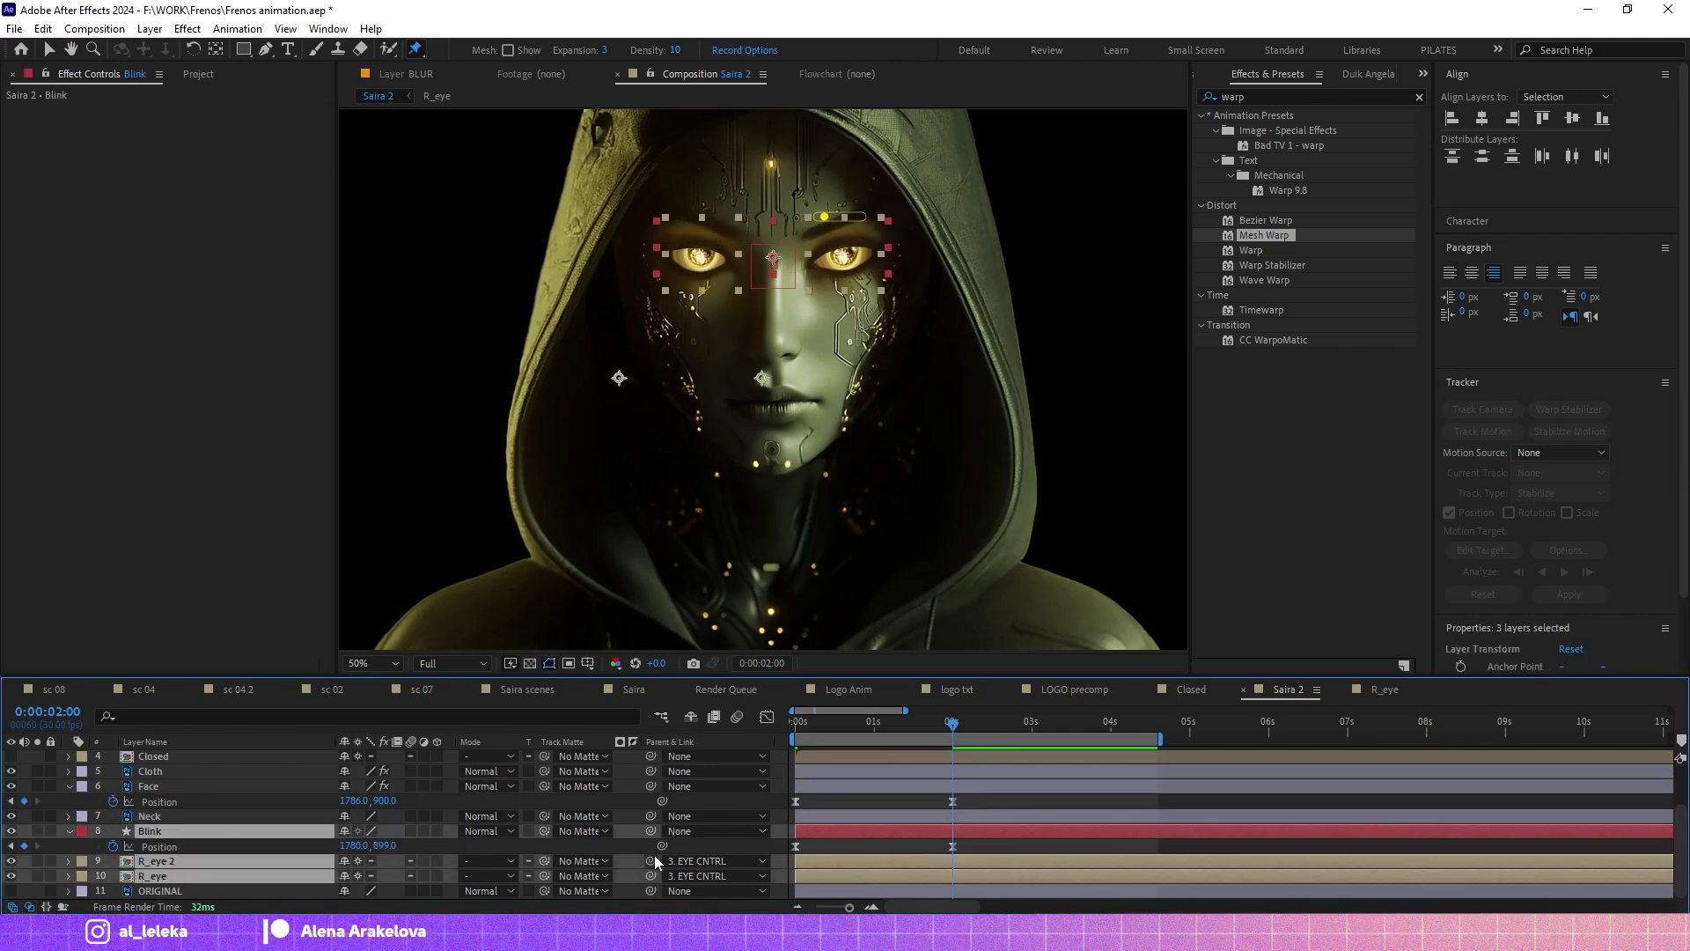
pyautogui.scroll(2, 173, 788)
pyautogui.keyDown('ctrl'); pyautogui.click(173, 788); pyautogui.keyUp('ctrl')
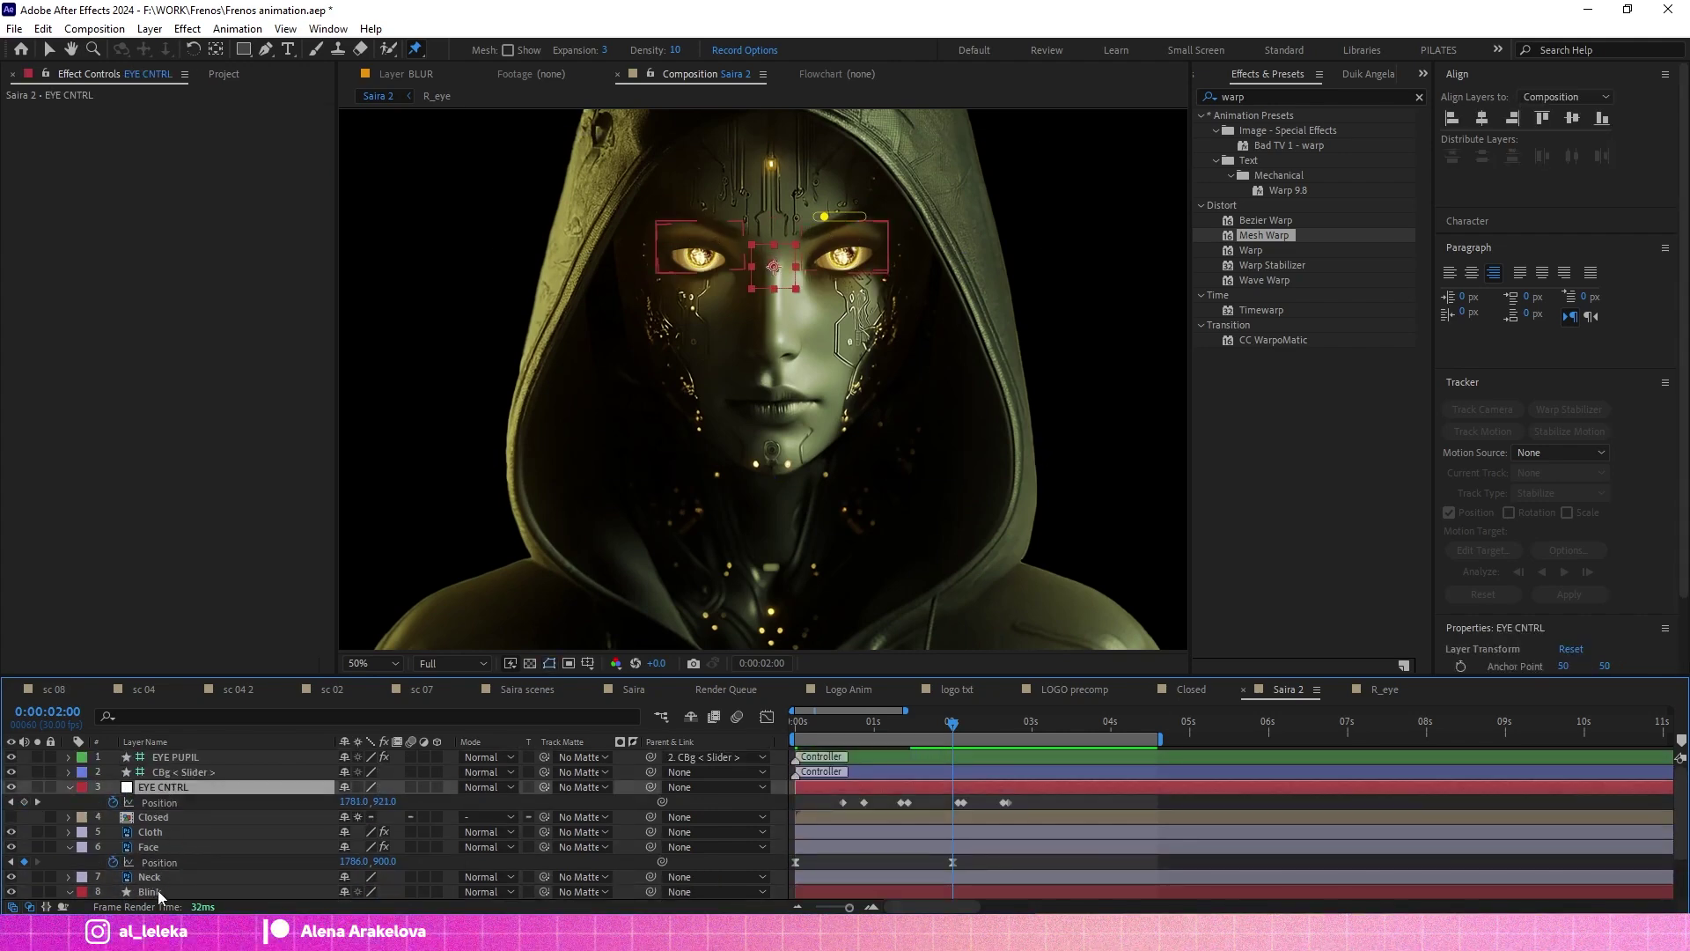
pyautogui.moveTo(651, 787); pyautogui.dragTo(149, 846)
# Preview the face animation from the start with no layers selected.
pyautogui.moveTo(950, 727); pyautogui.dragTo(796, 727)
pyautogui.click(174, 847)
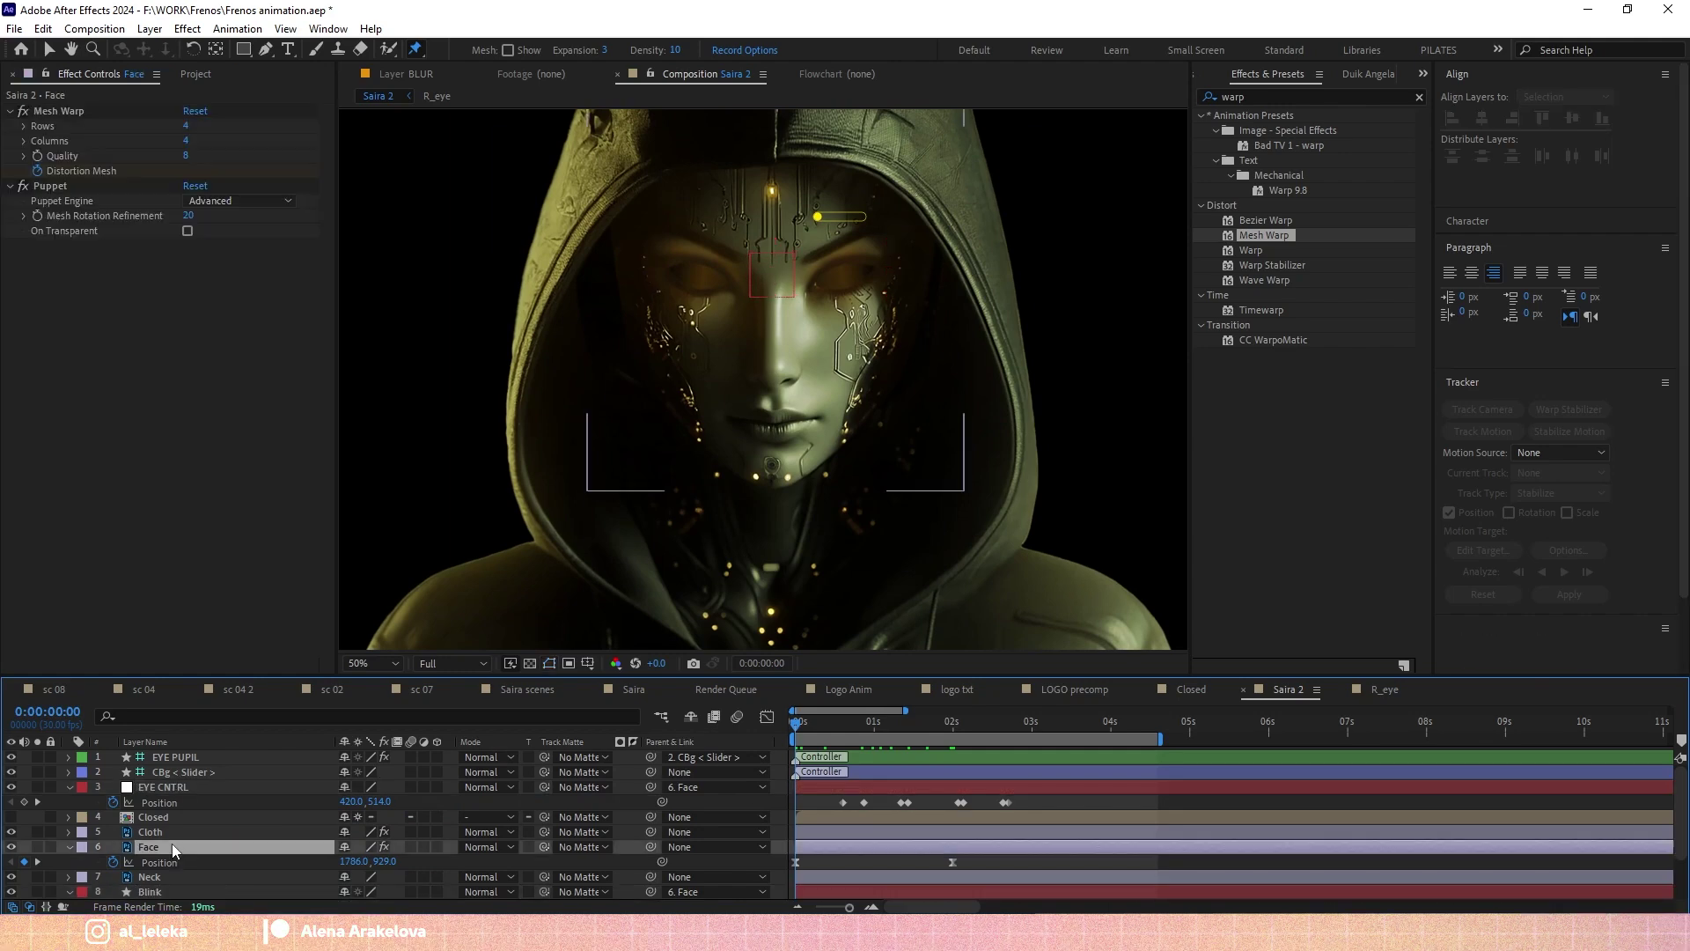
pyautogui.scroll(-2, 799, 330)
pyautogui.press('v')
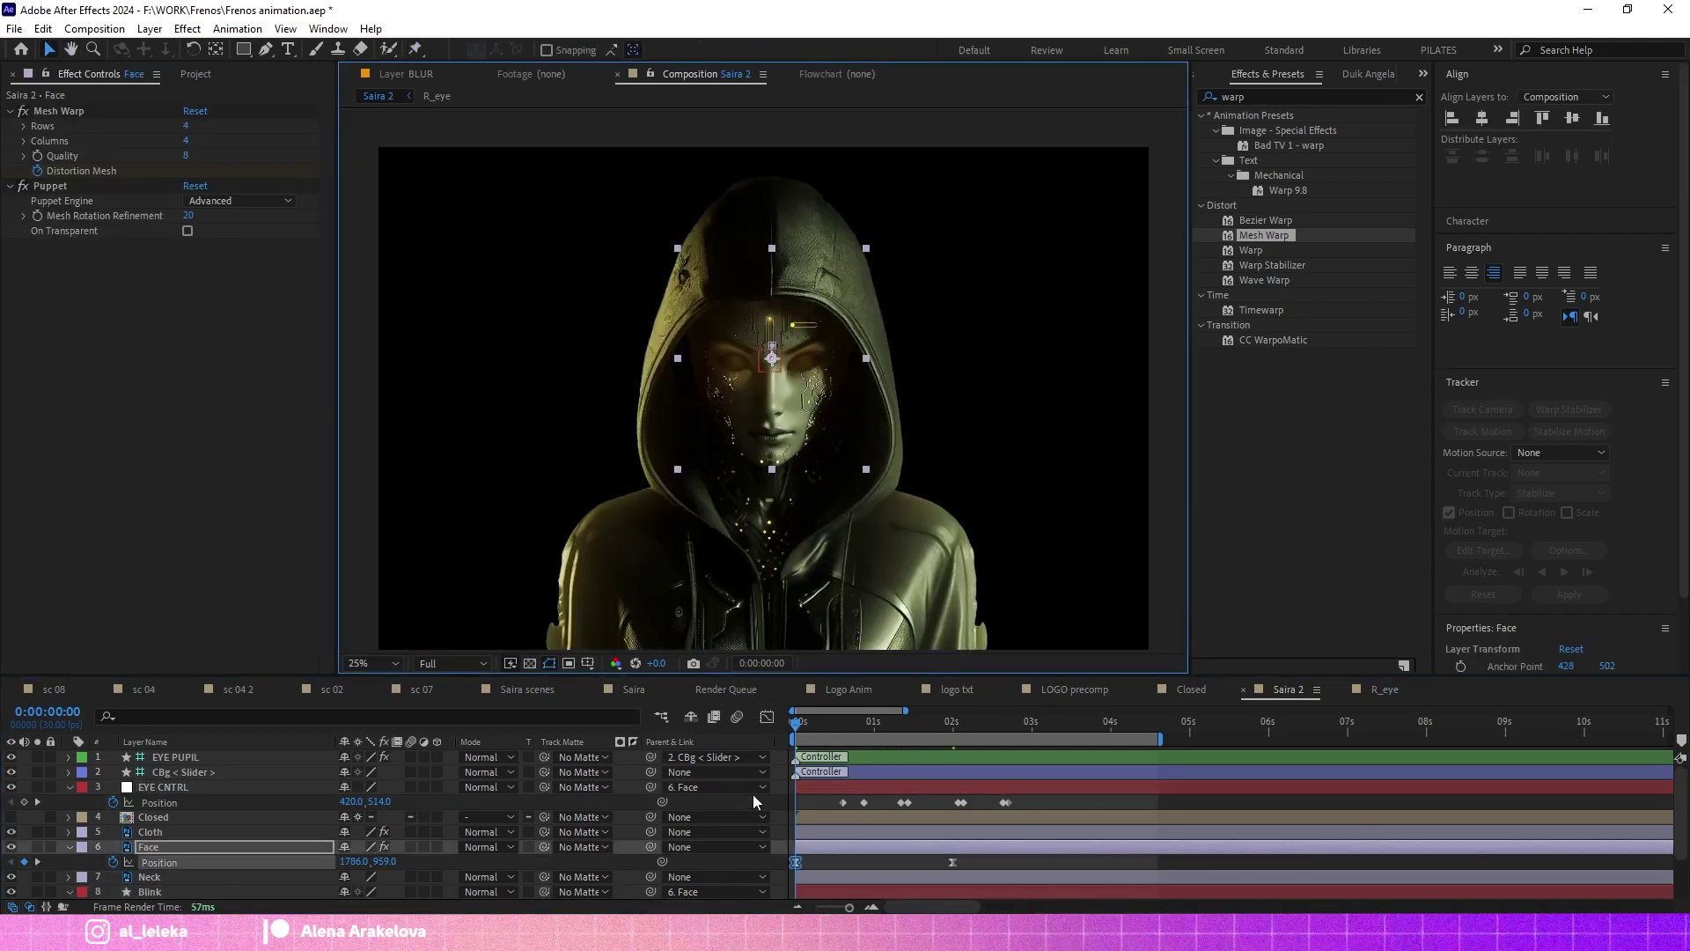
pyautogui.click(949, 393)
pyautogui.press('space')
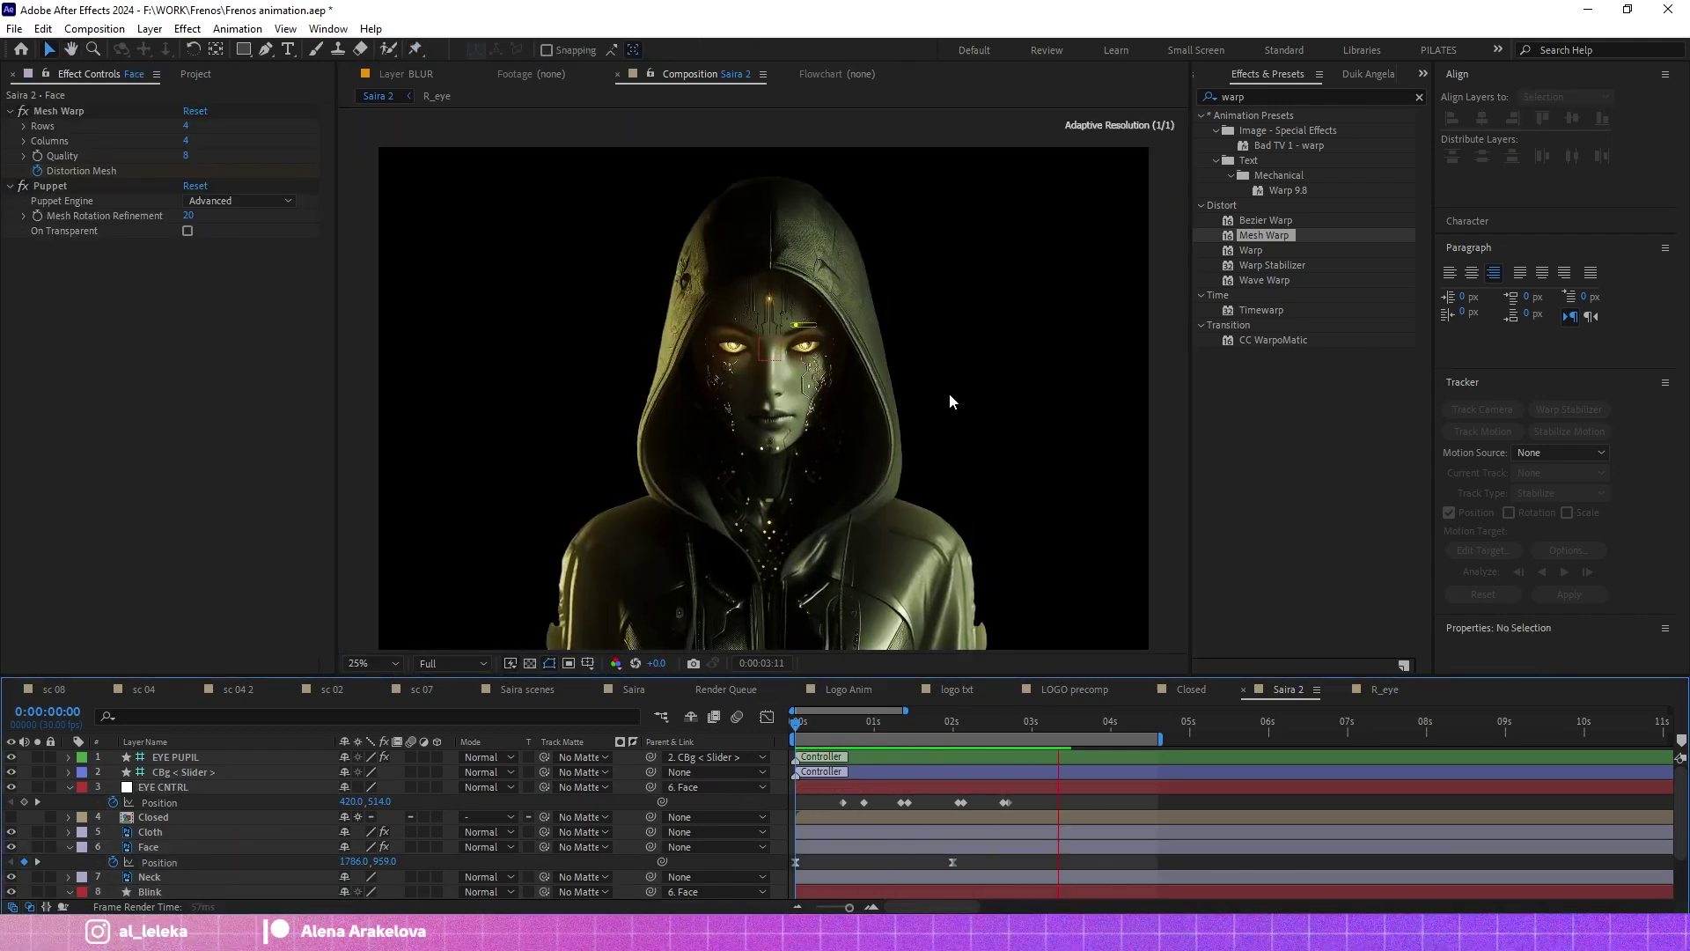
pyautogui.press('space')
pyautogui.press('space')
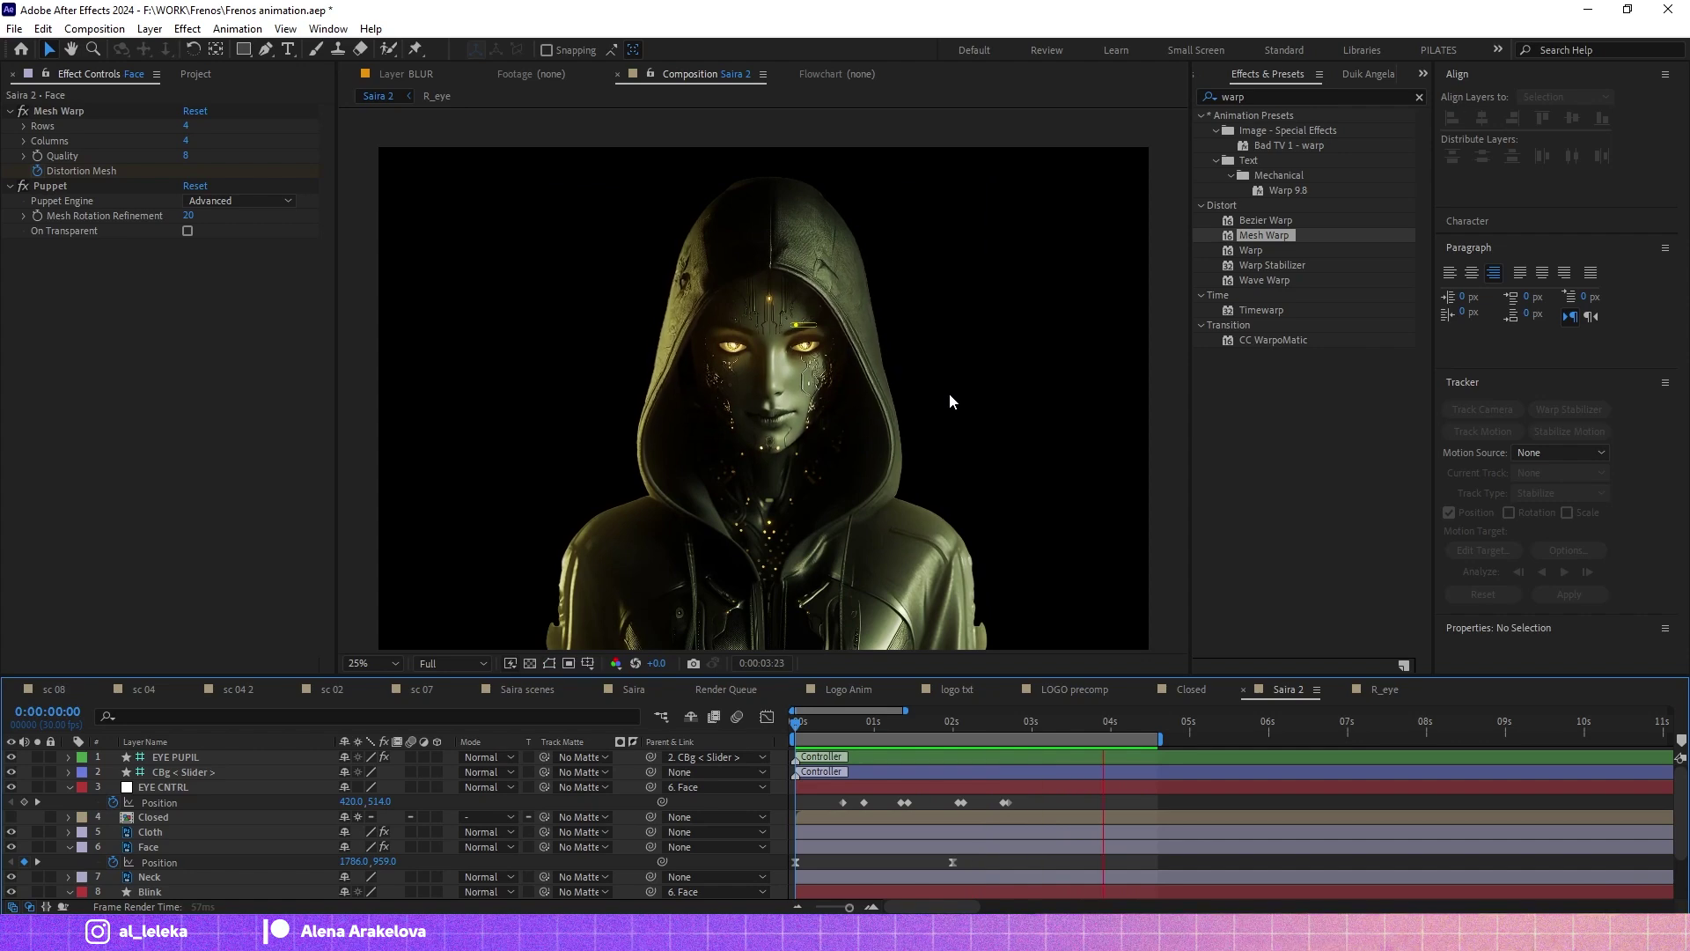
pyautogui.press('space')
# Open the Saira composition.
pyautogui.scroll(2, 762, 358)
pyautogui.scroll(2, 763, 357)
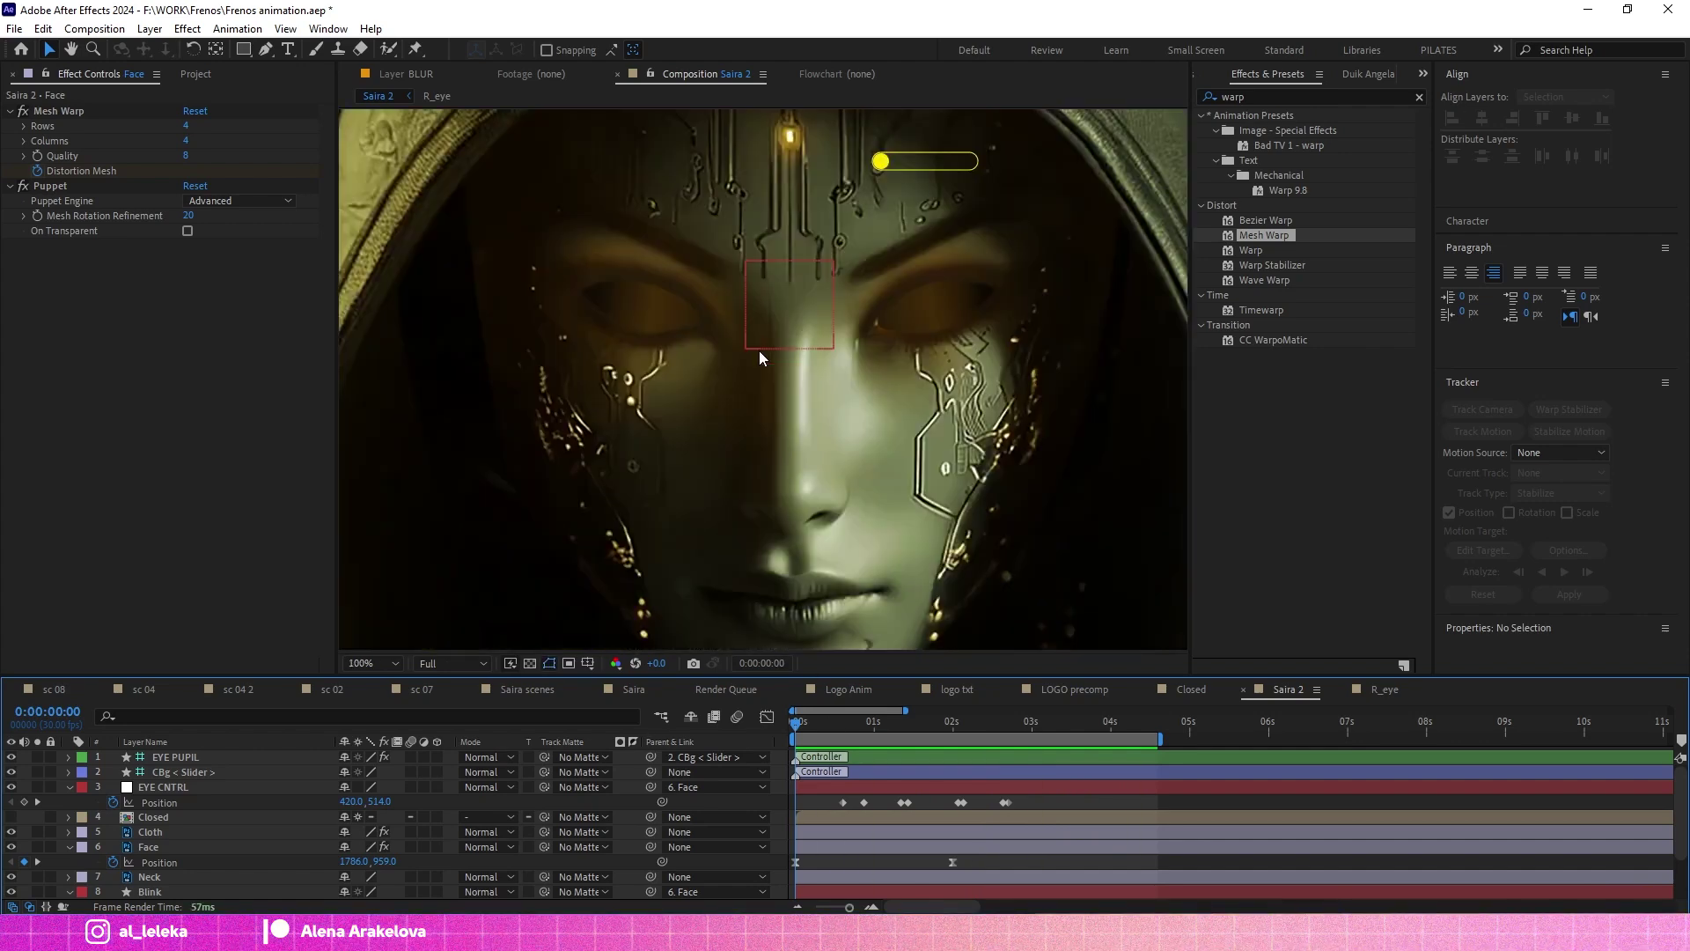
pyautogui.click(634, 689)
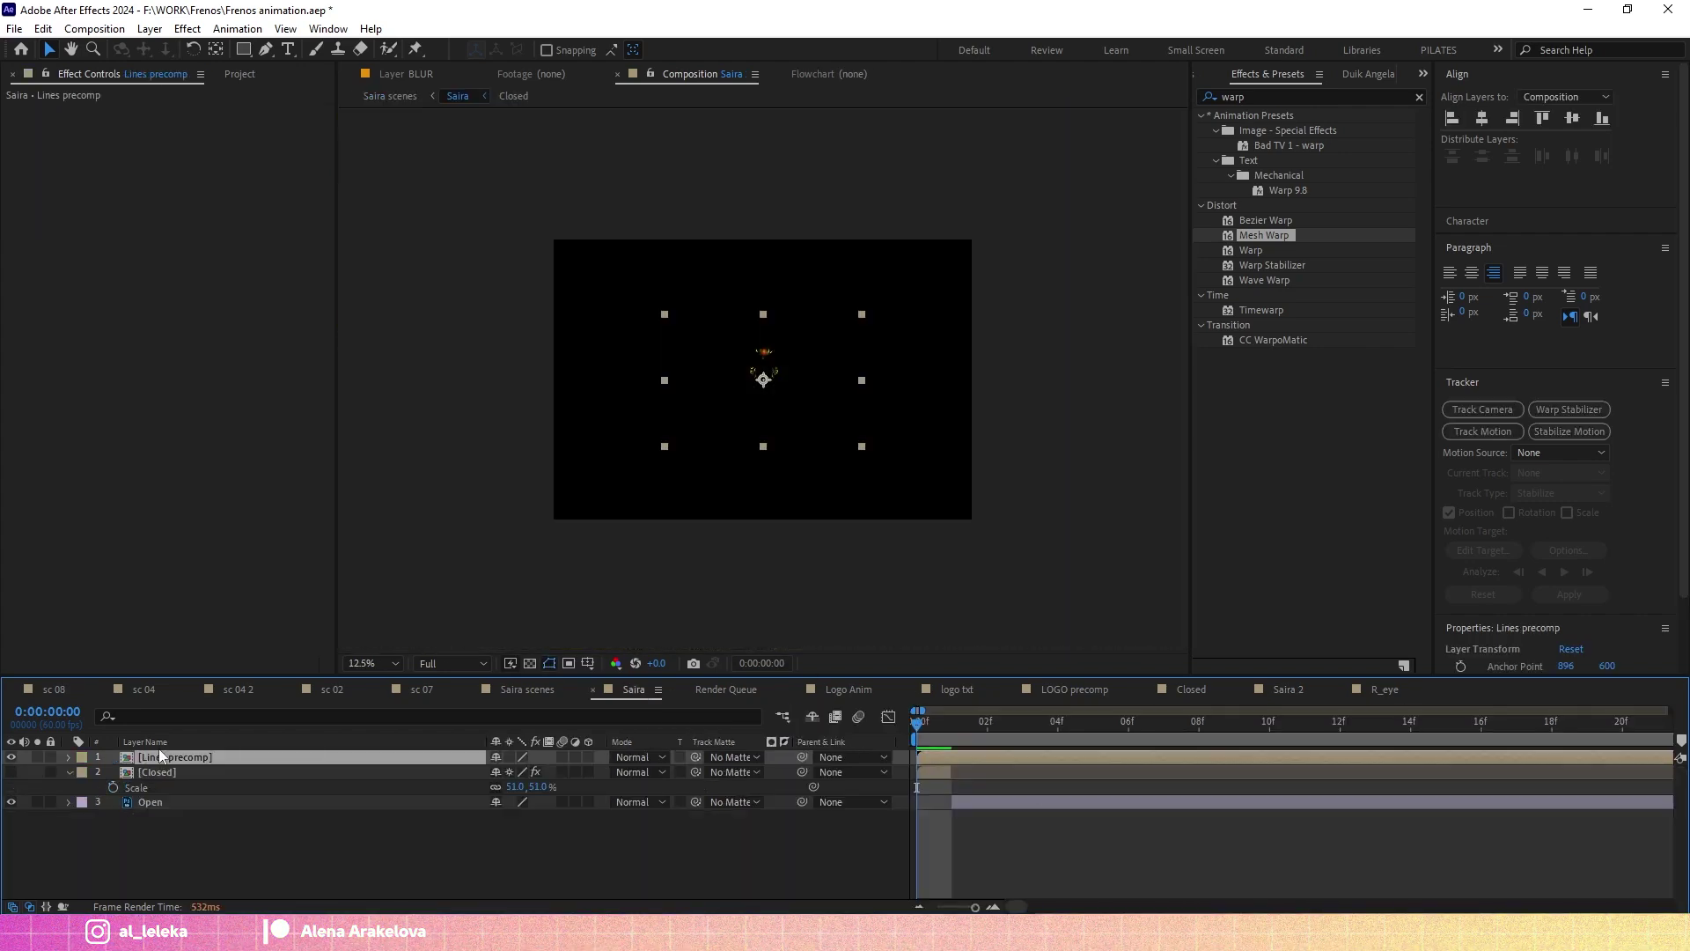
# In Saira 2, move the lines layer up-left and enable Collapse Transformations on Lines precomp.
pyautogui.click(1293, 684)
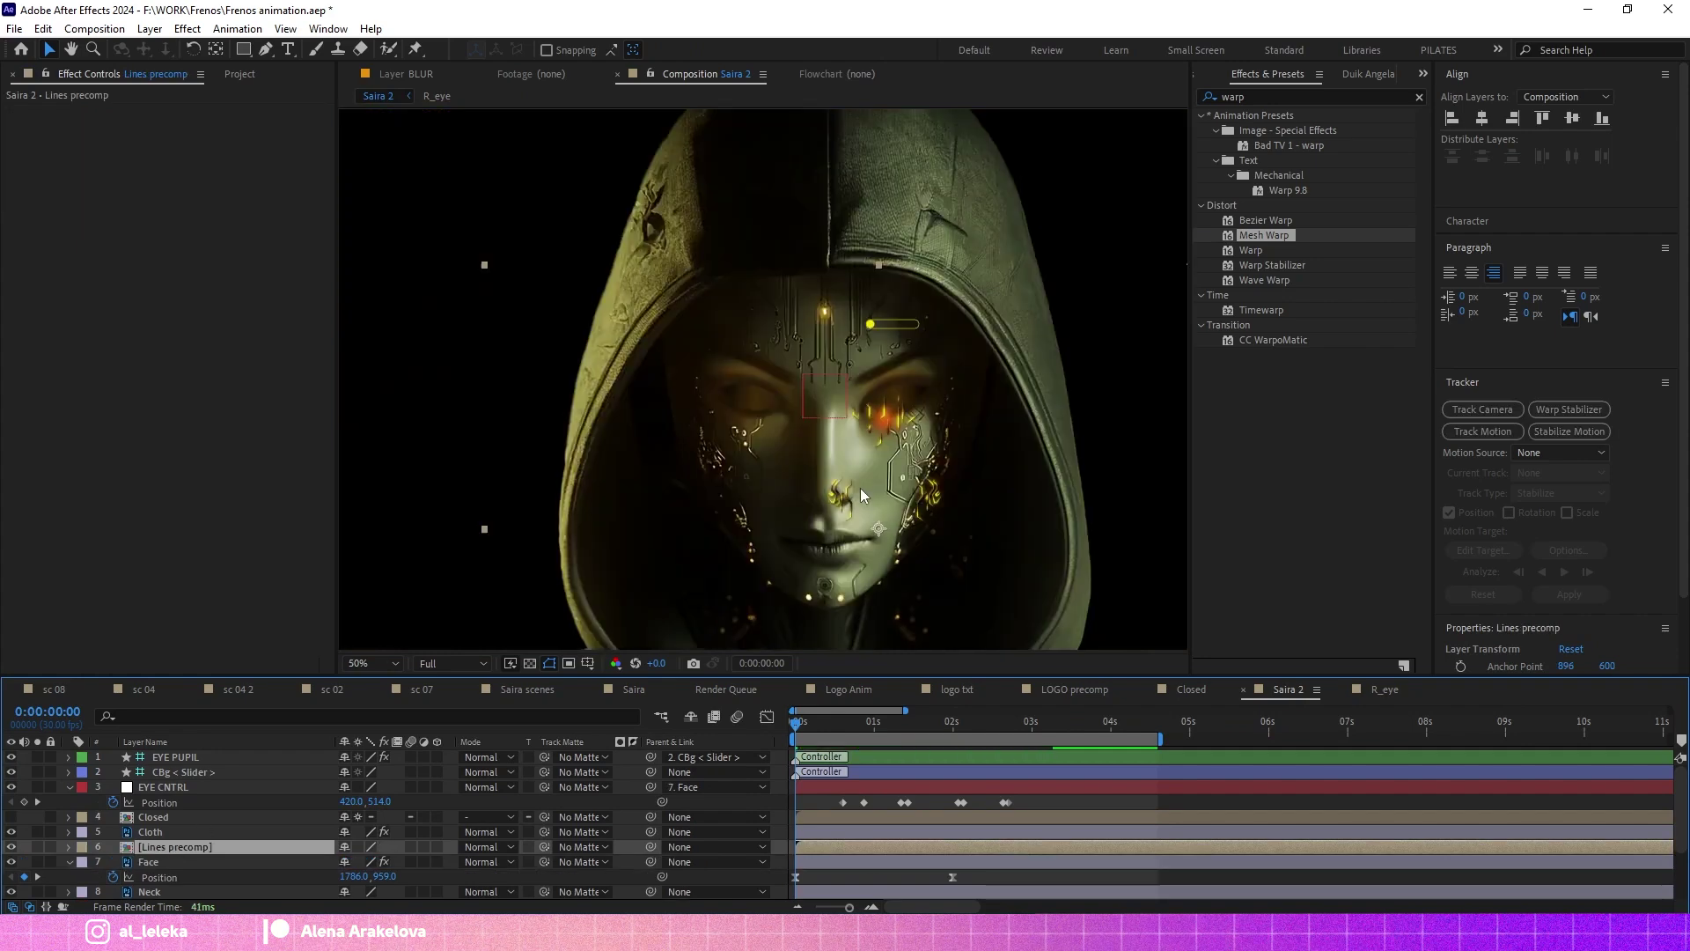
pyautogui.moveTo(878, 528); pyautogui.dragTo(828, 473)
pyautogui.click(357, 847)
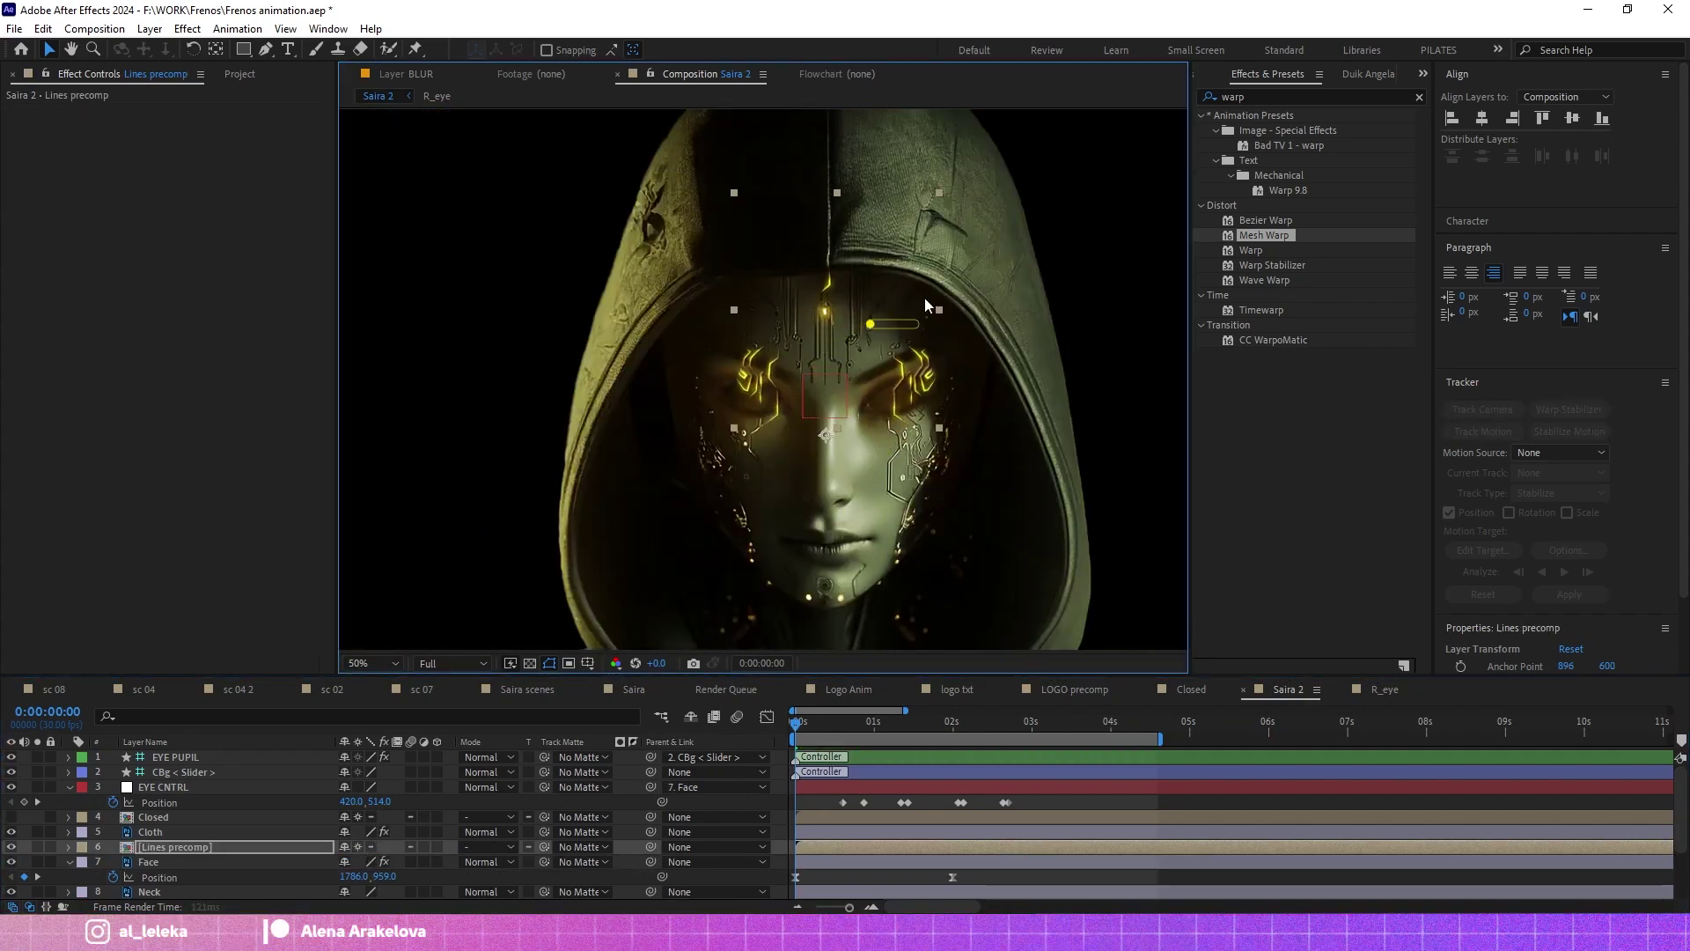
pyautogui.scroll(2, 876, 548)
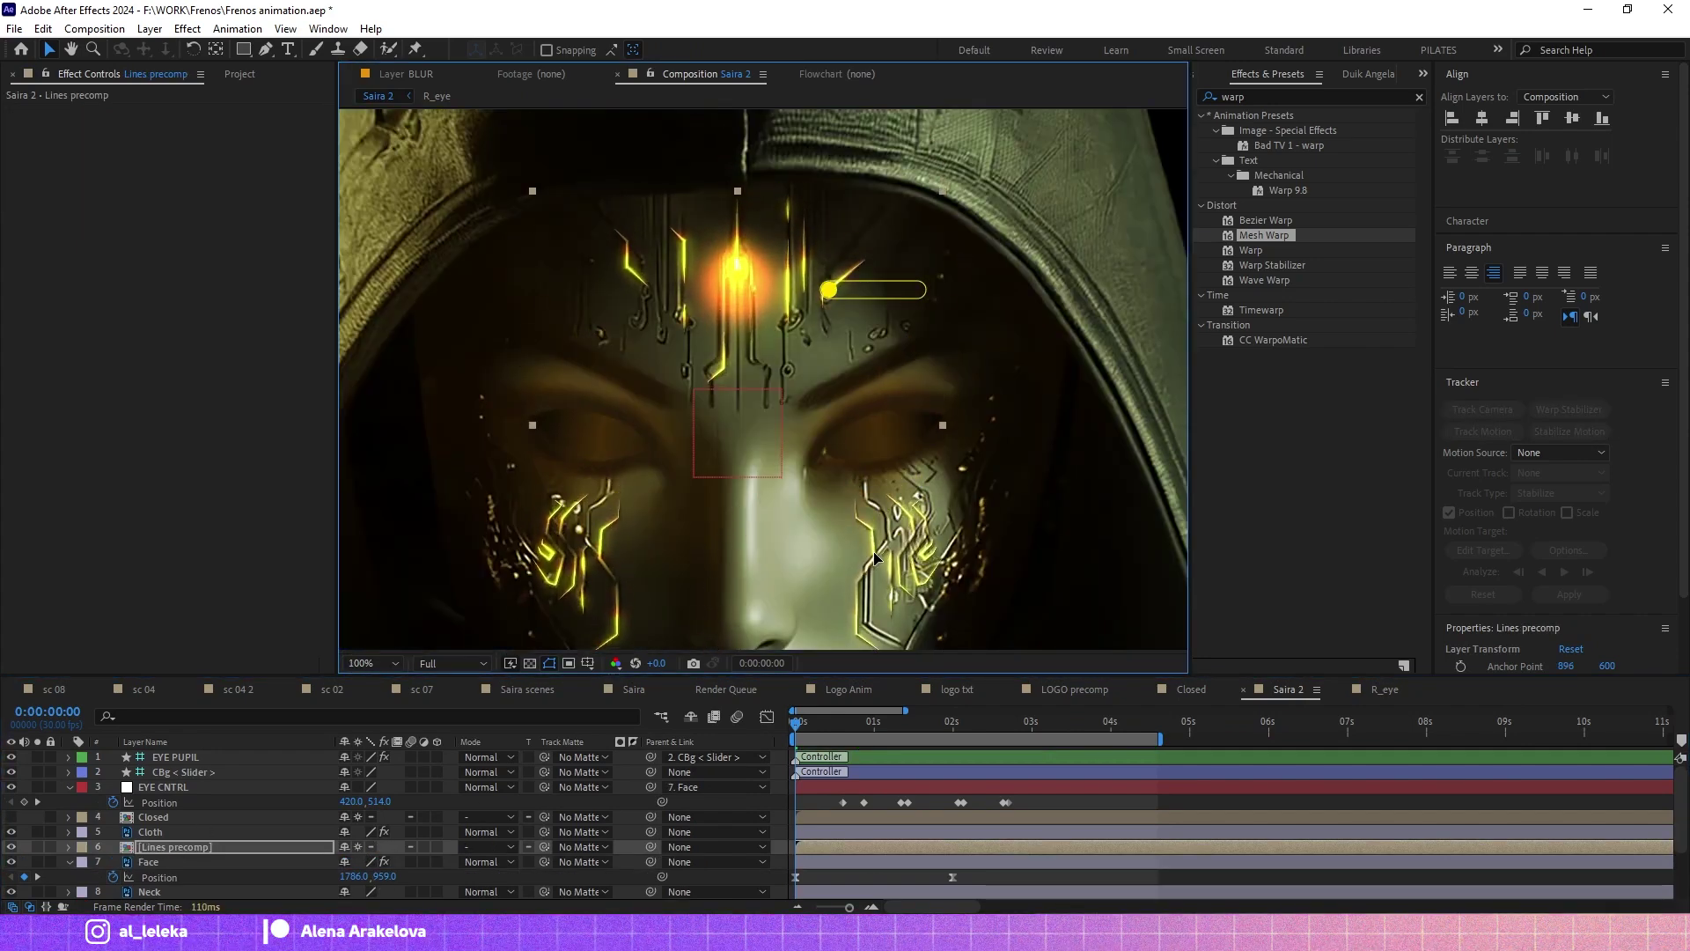
pyautogui.scroll(-2, 876, 547)
# Pre-compose the Face layer into Face Comp 1 and open it.
pyautogui.click(149, 862)
pyautogui.hotkey('ctrl', 'shift', 'c')
pyautogui.press('Return')
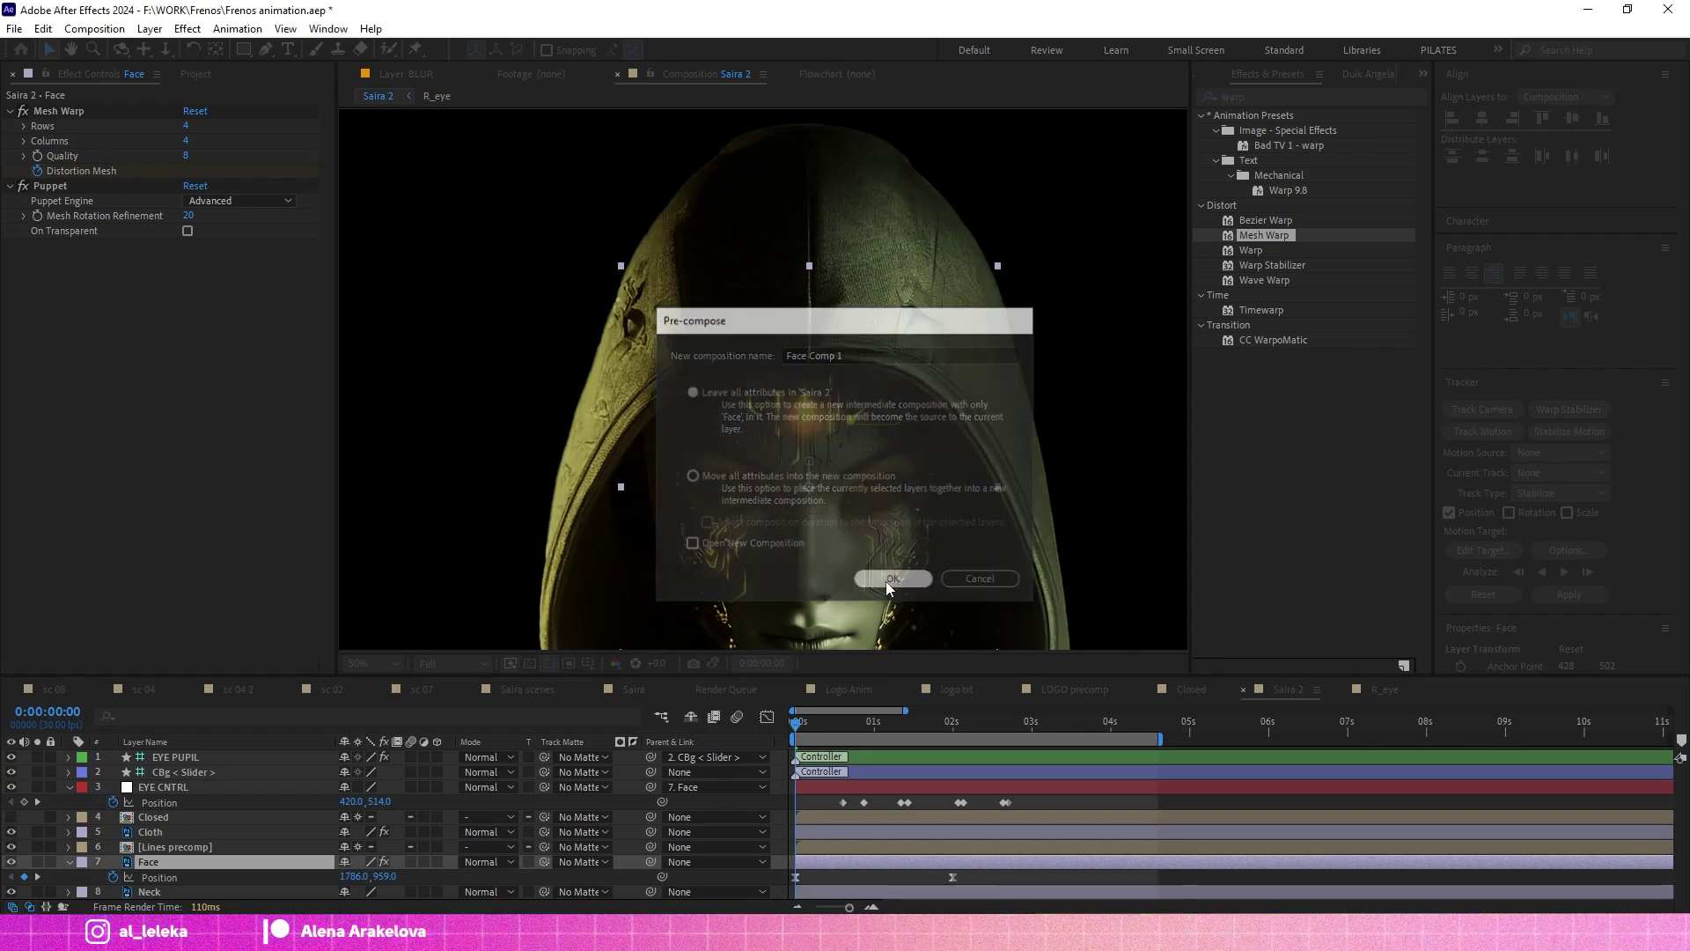
pyautogui.doubleClick(148, 847)
# Align the Lines precomp with the face, scale it to 195.5%, then open it.
pyautogui.click(172, 757)
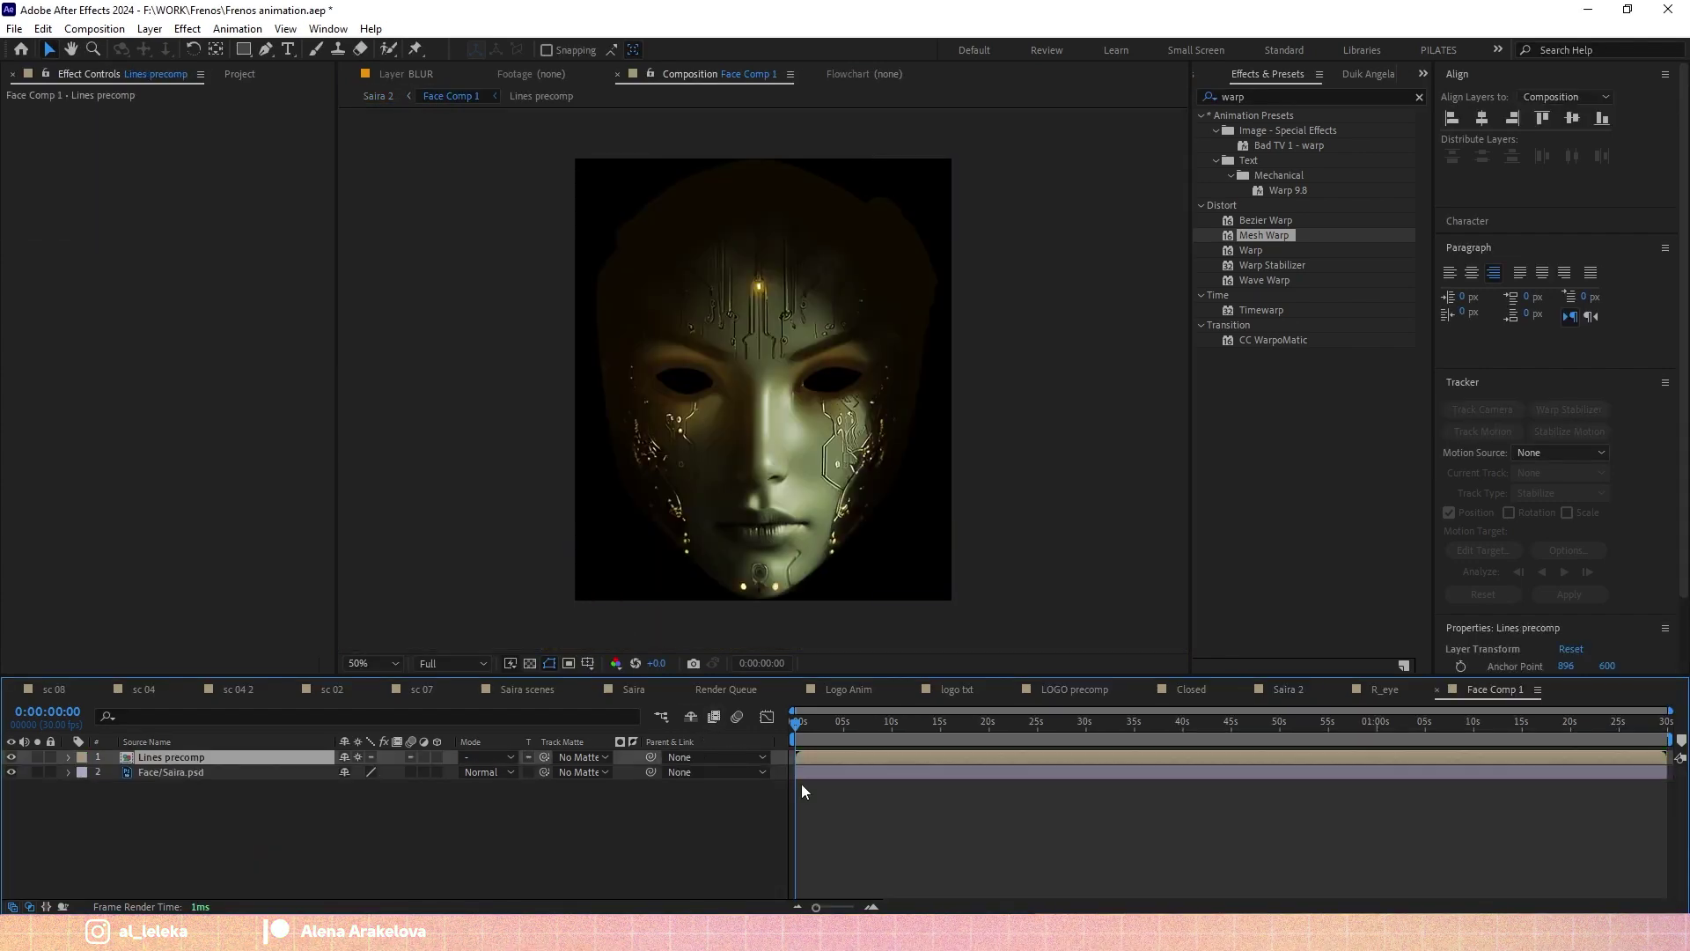
pyautogui.scroll(-2, 748, 337)
pyautogui.scroll(6, 749, 336)
pyautogui.moveTo(748, 336); pyautogui.dragTo(679, 311)
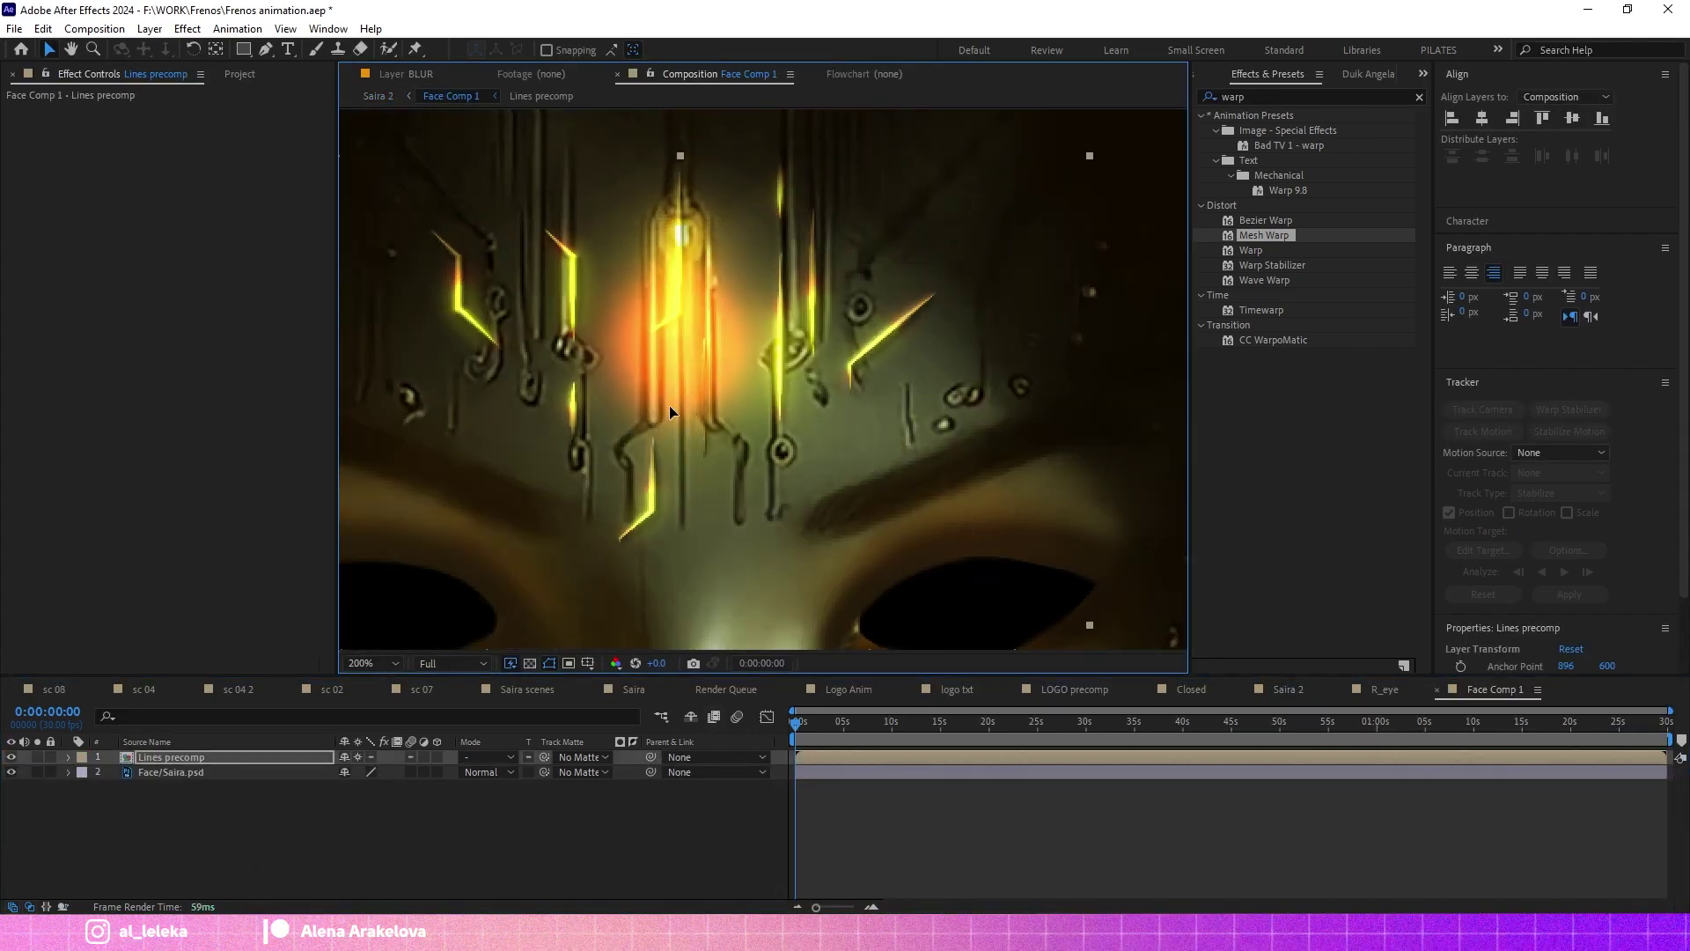
pyautogui.scroll(-2, 679, 272)
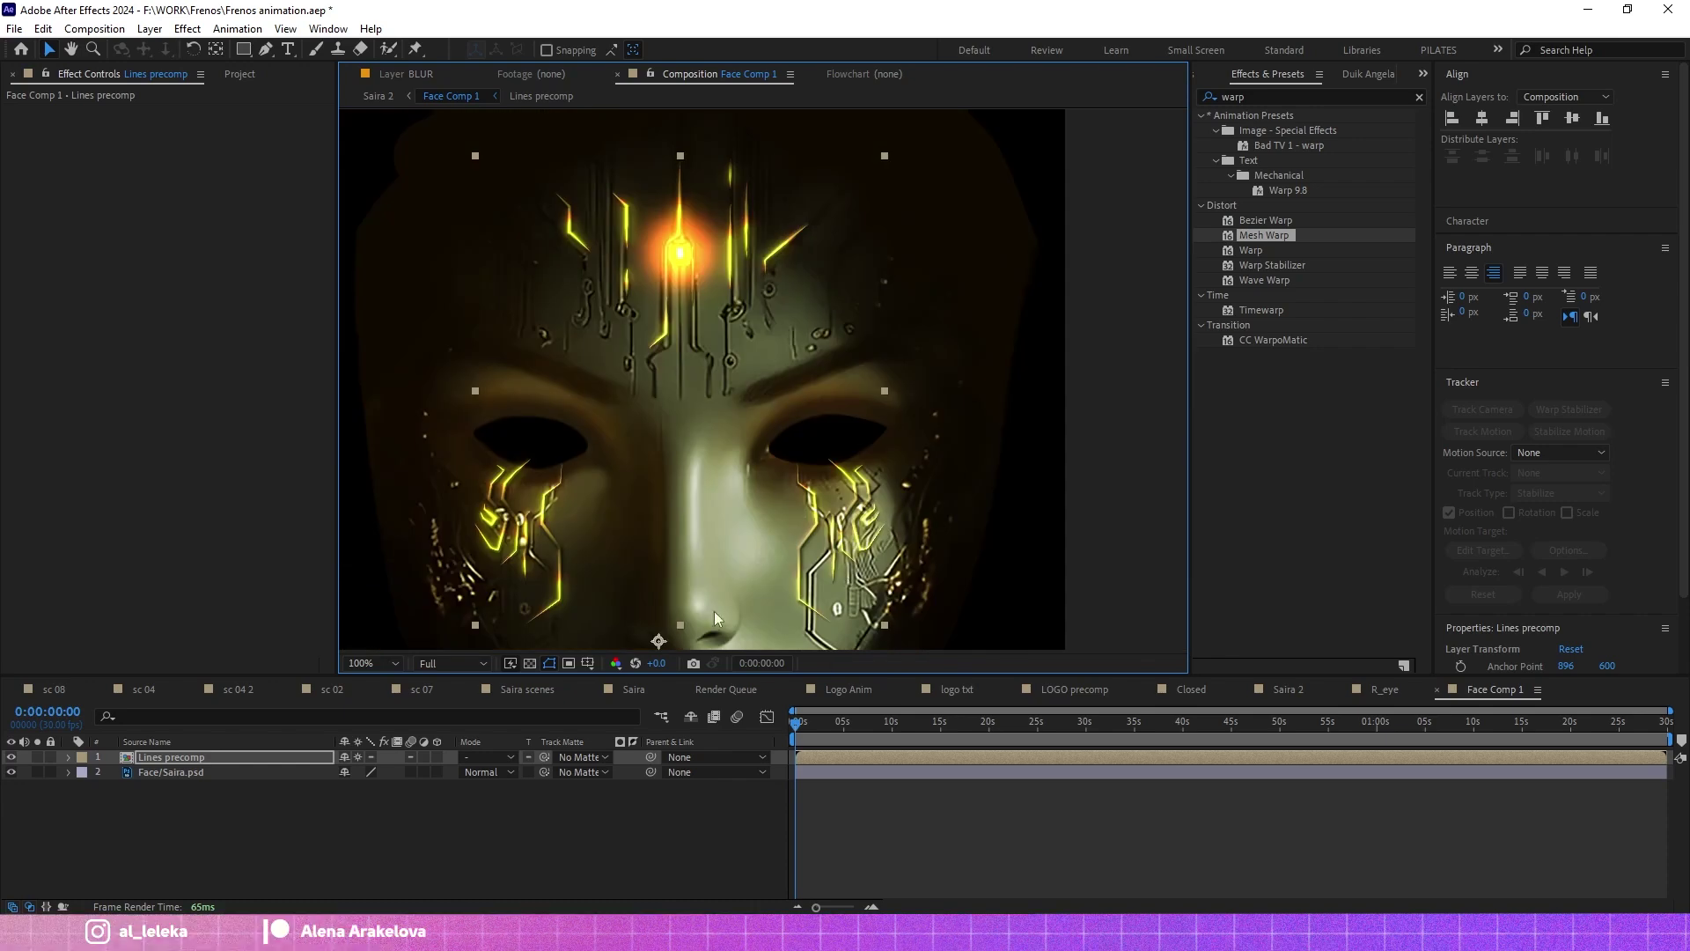
pyautogui.scroll(2, 684, 168)
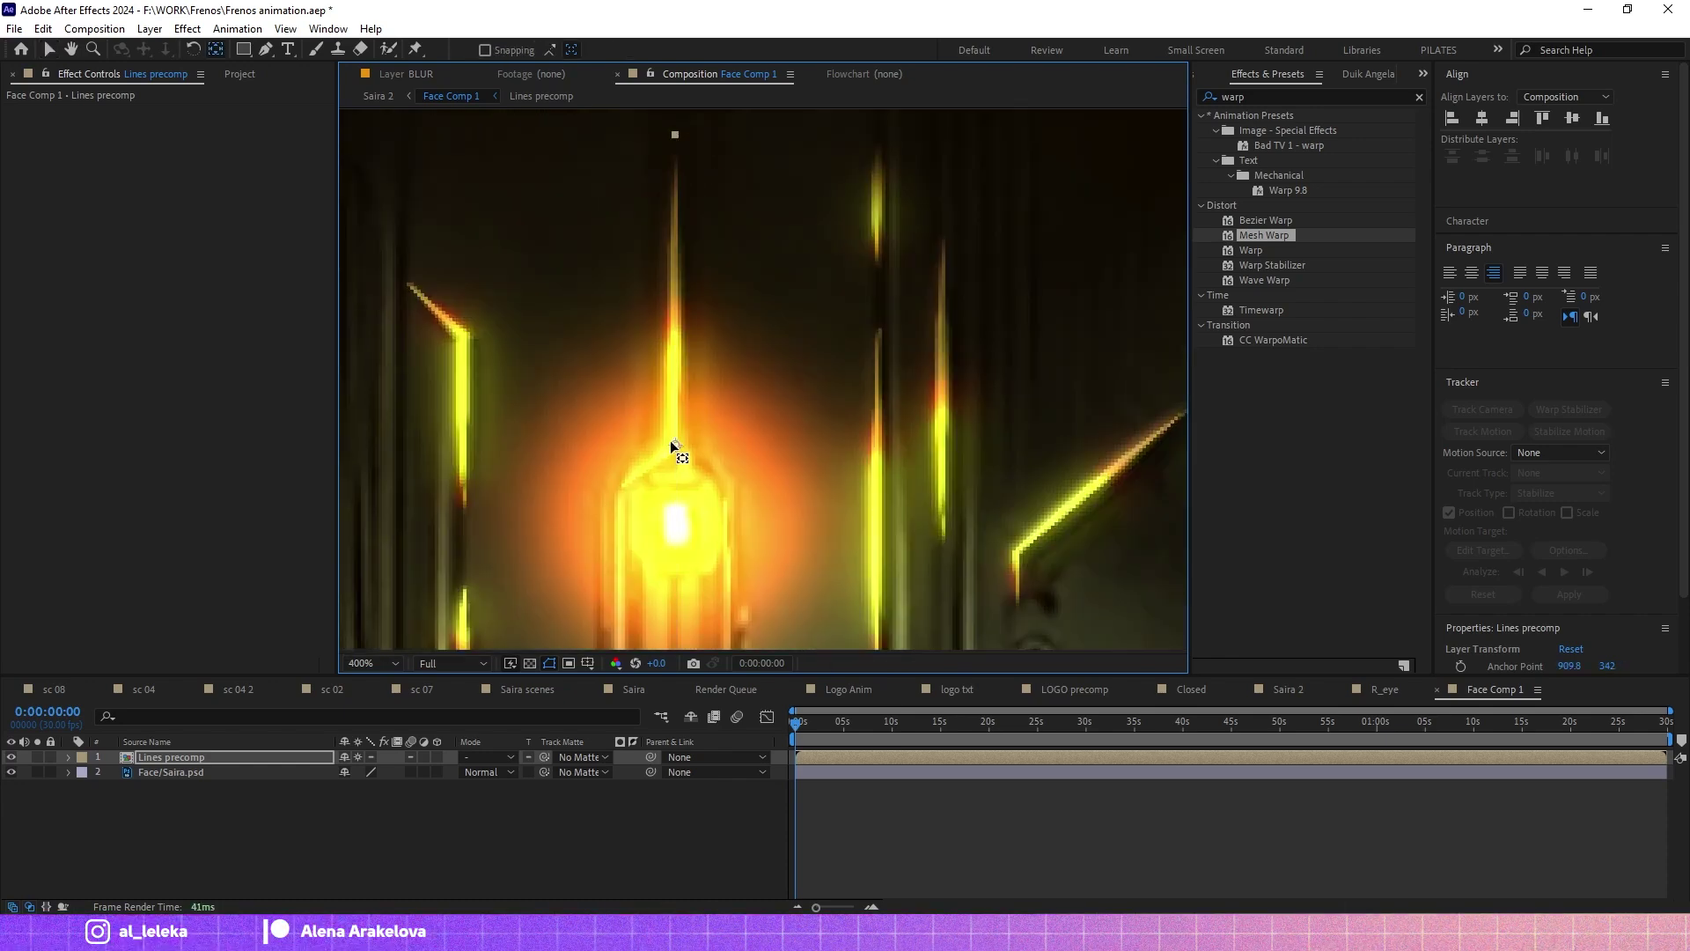
pyautogui.press('s')
pyautogui.press('alt+shift+KP_Add')
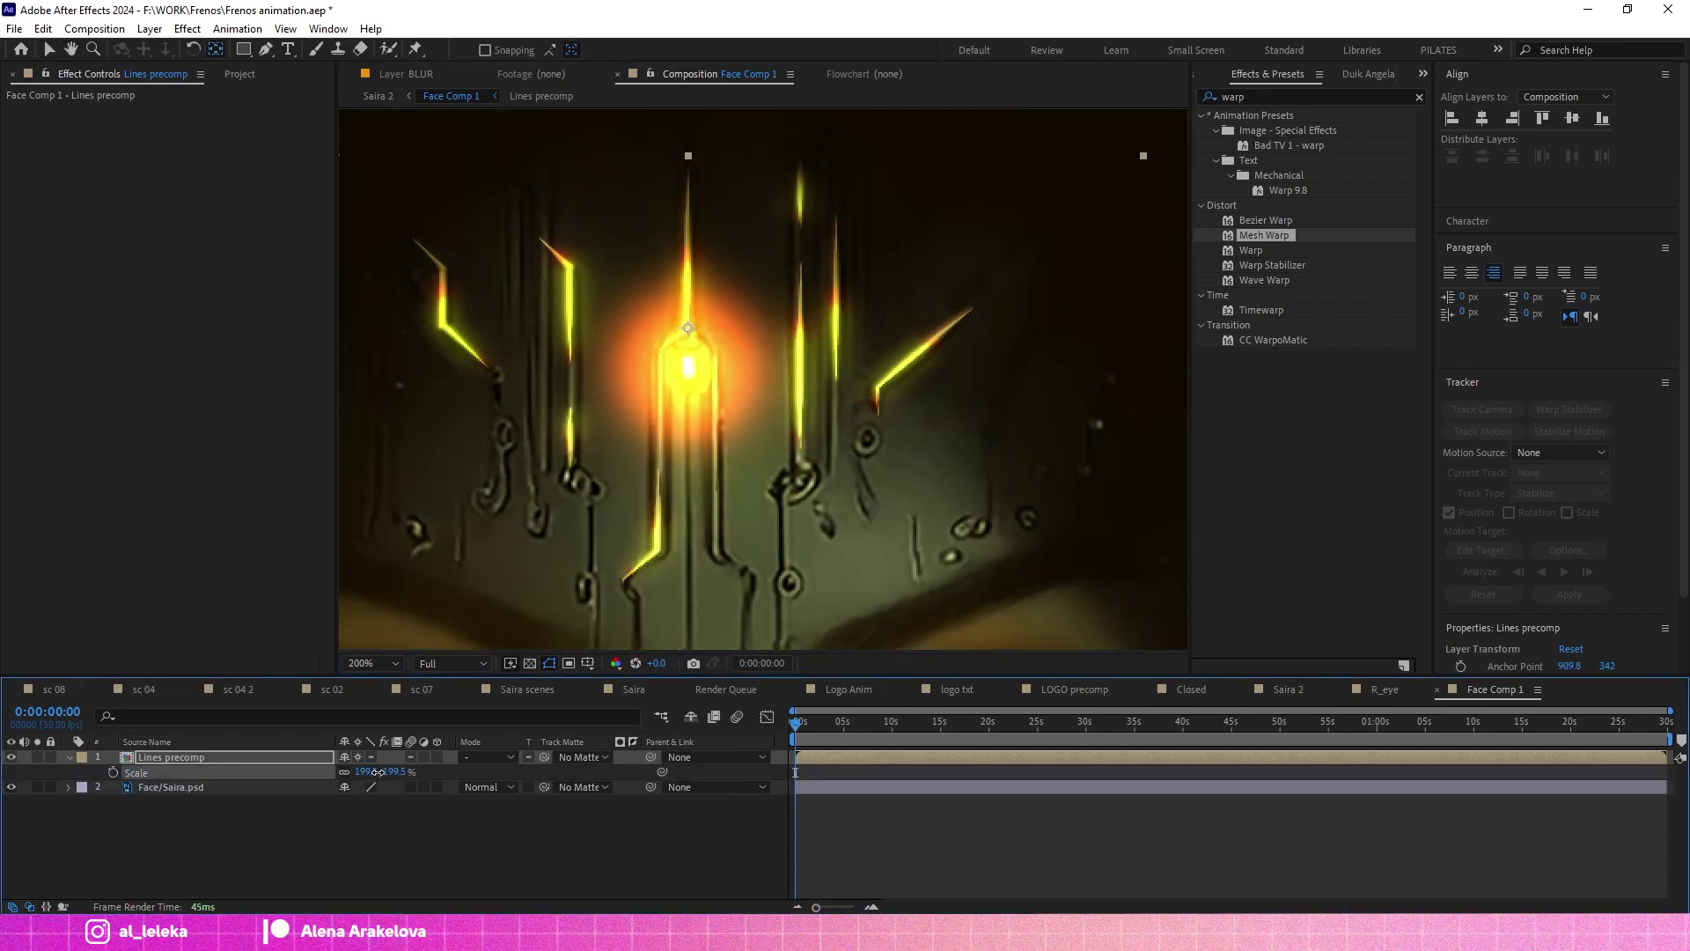
pyautogui.scroll(-2, 777, 454)
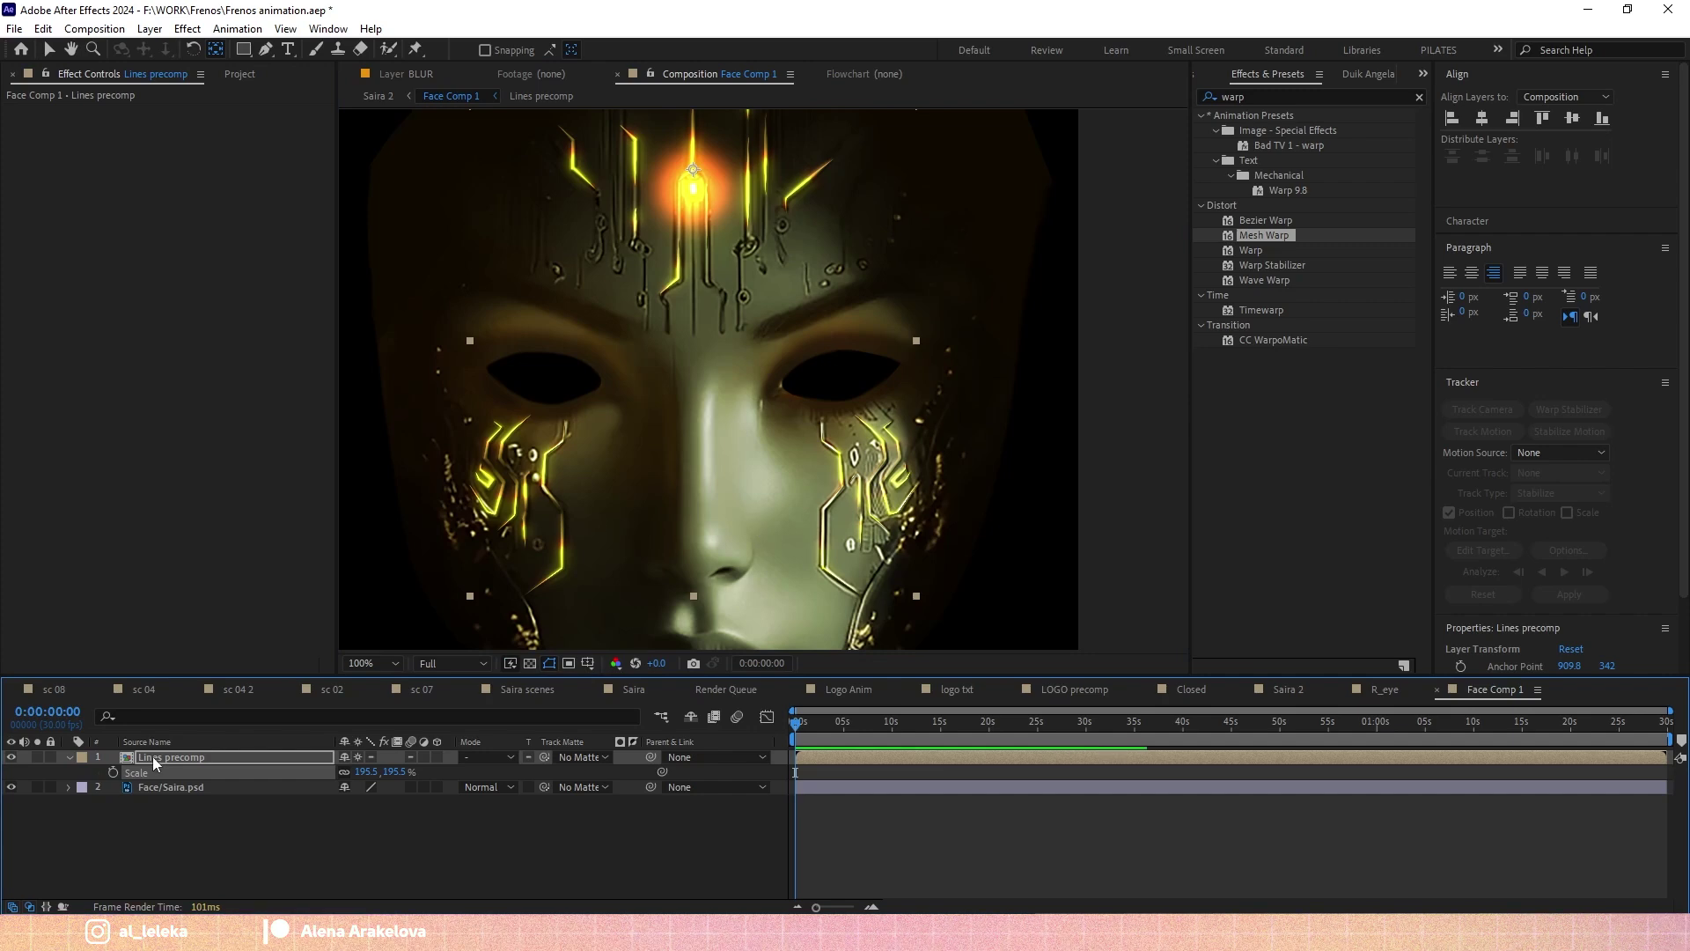
pyautogui.doubleClick(151, 757)
# Add Trim Paths to the LINES layer and reveal its properties.
pyautogui.click(155, 754)
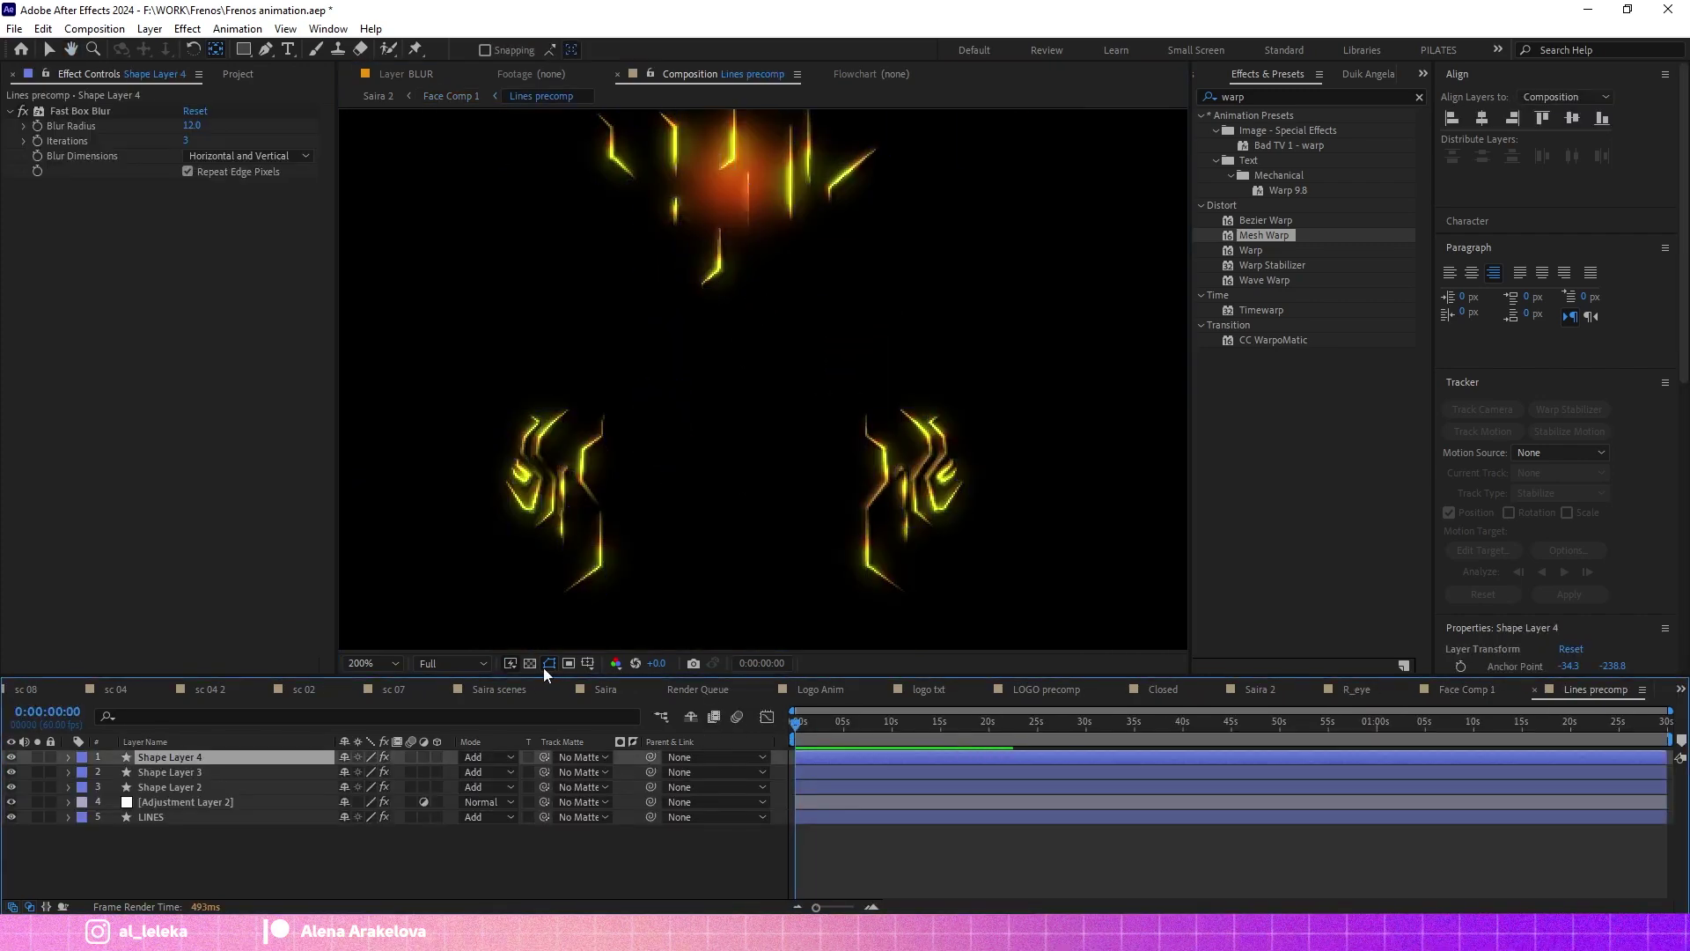
pyautogui.scroll(-2, 542, 643)
pyautogui.click(67, 816)
pyautogui.click(516, 736)
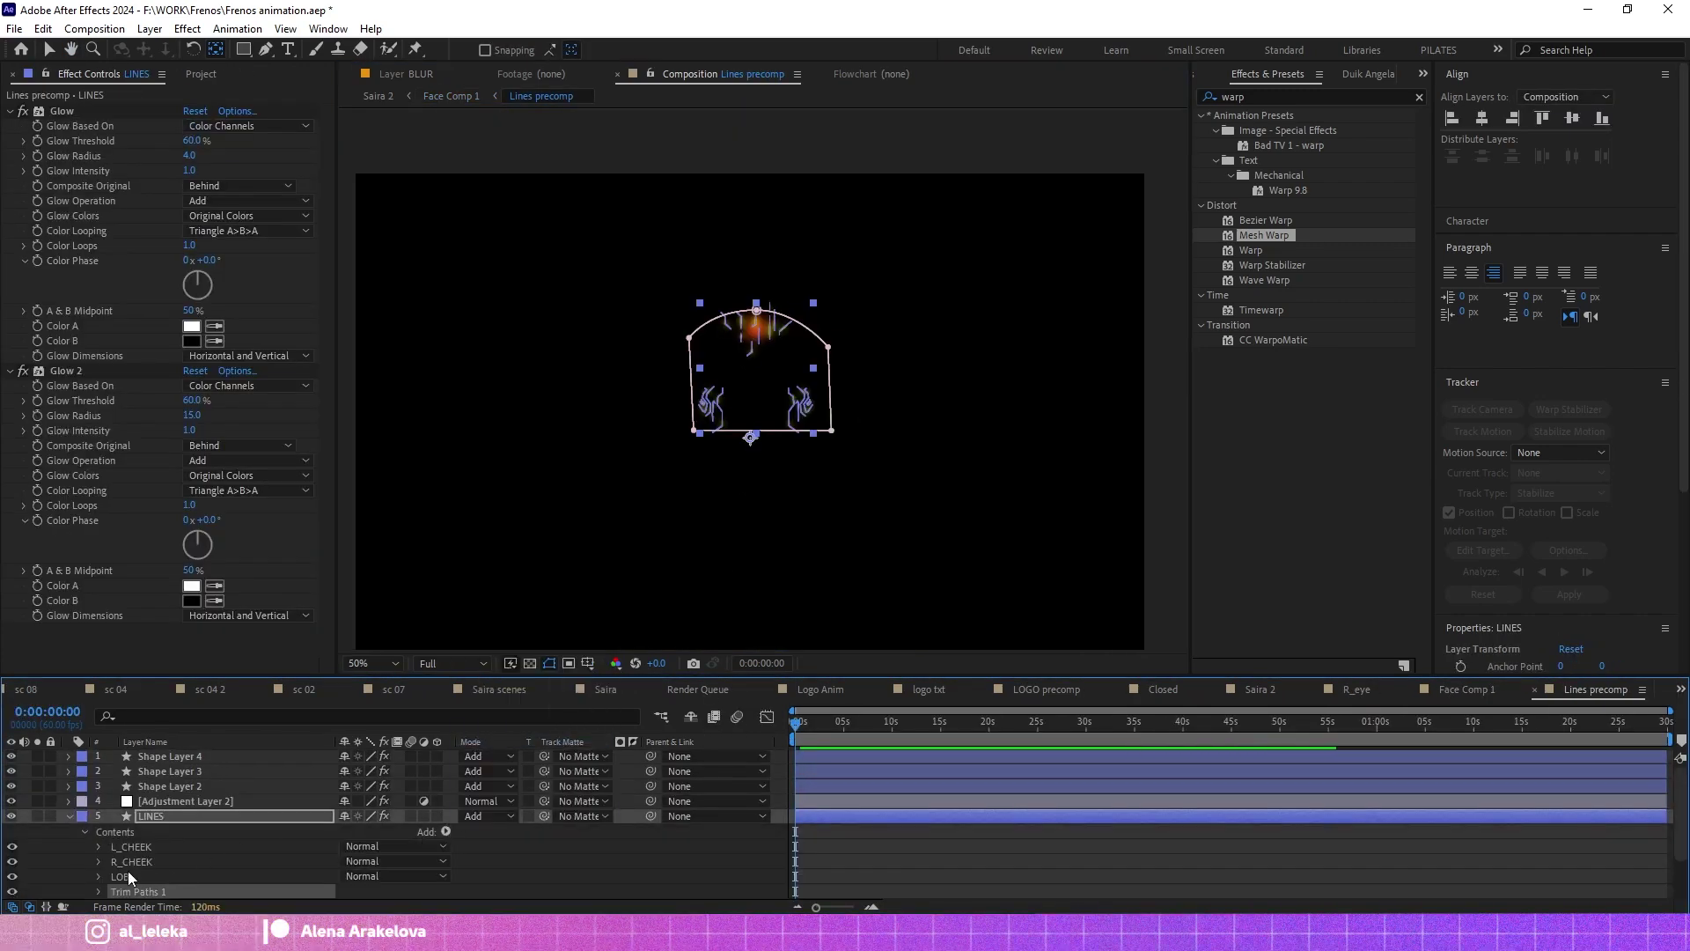
pyautogui.scroll(-3, 114, 880)
pyautogui.press('.')
pyautogui.press('.')
pyautogui.press('.')
pyautogui.moveTo(343, 816); pyautogui.dragTo(341, 820)
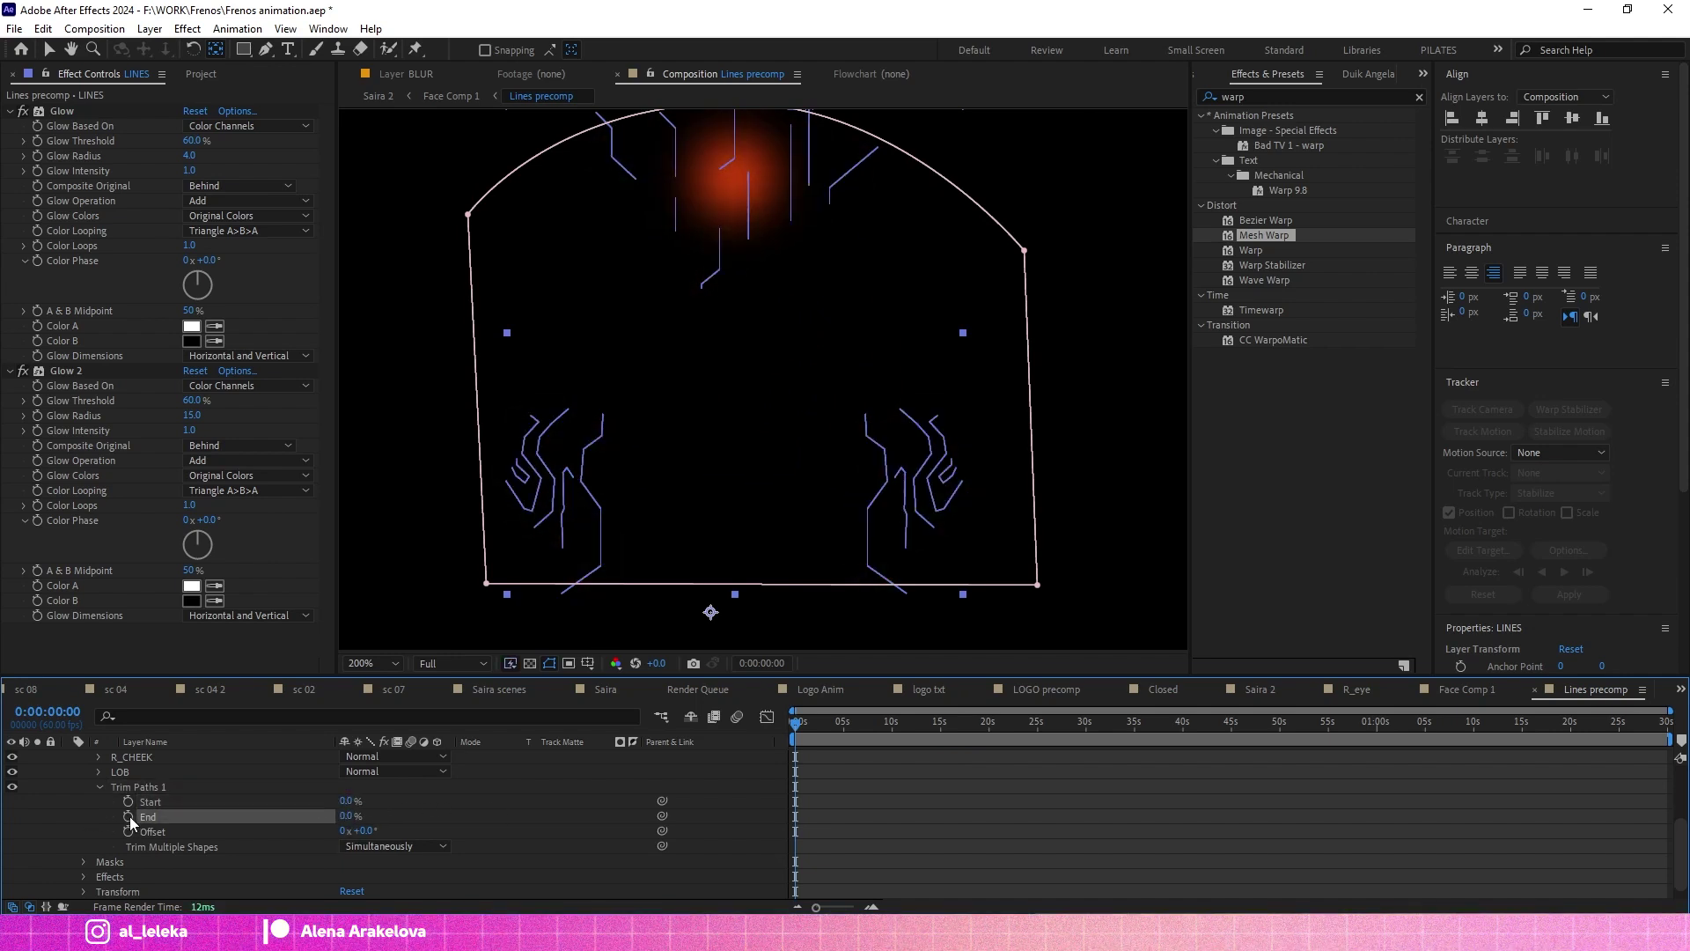
# Keyframe Trim Paths End from 0% at the start to 100% at 20f.
pyautogui.click(128, 816)
pyautogui.press('=')
pyautogui.moveTo(796, 730); pyautogui.dragTo(851, 731)
pyautogui.press('-')
pyautogui.moveTo(964, 737); pyautogui.dragTo(847, 737)
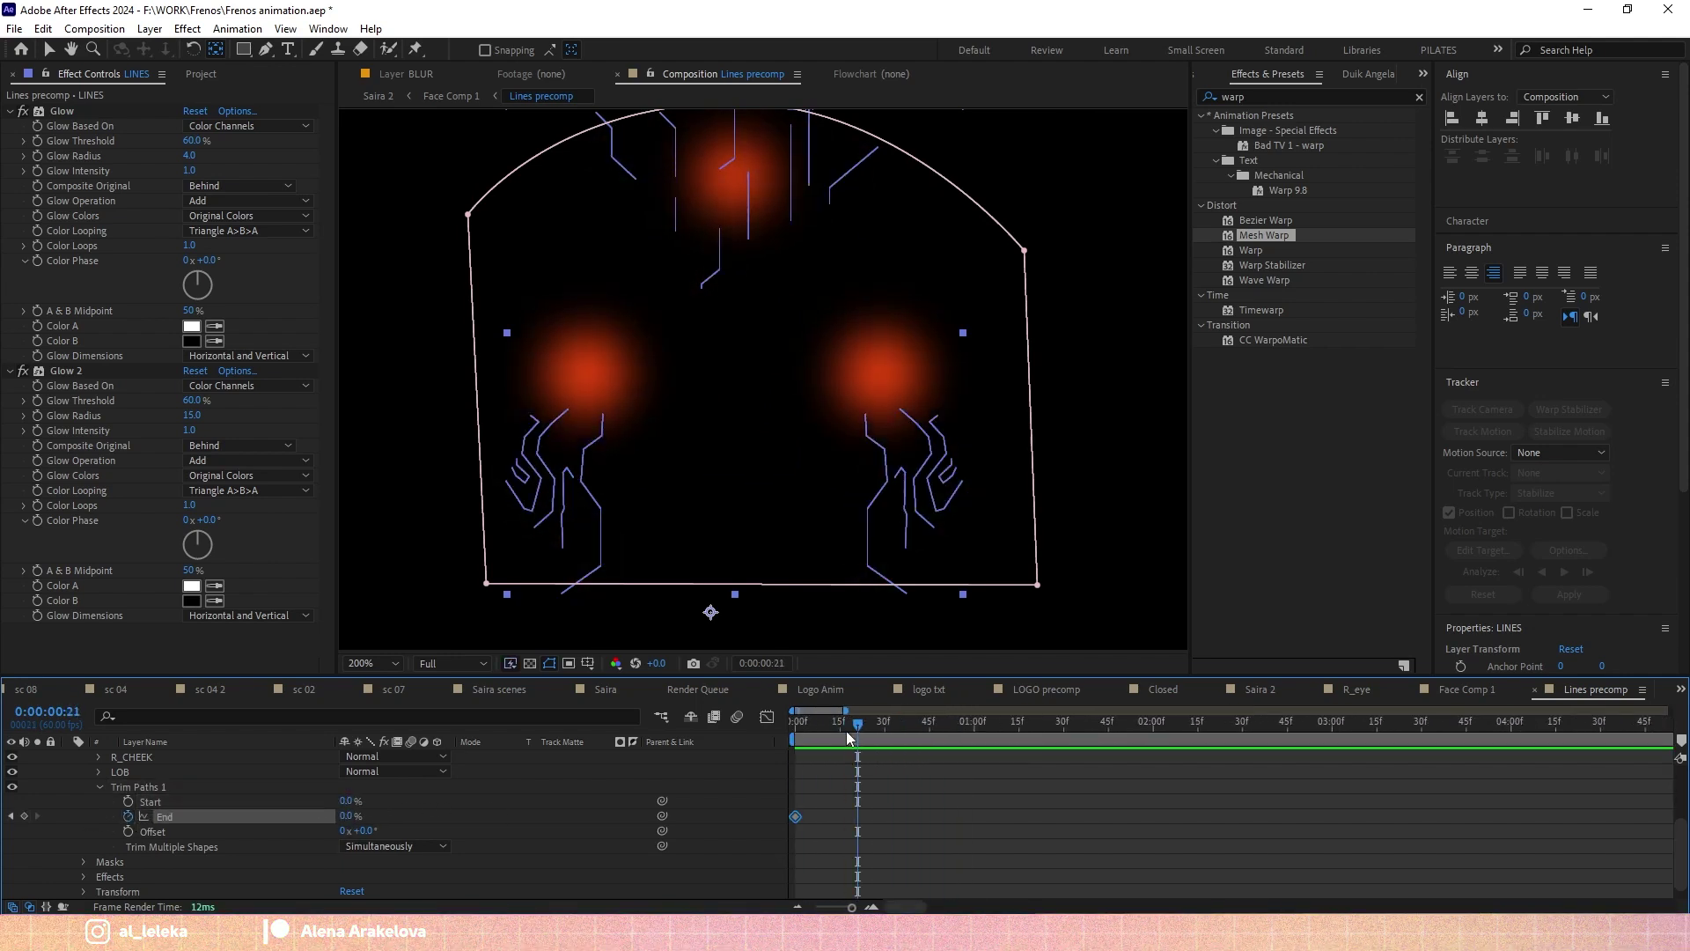
pyautogui.moveTo(342, 818); pyautogui.dragTo(370, 818)
pyautogui.click(856, 730)
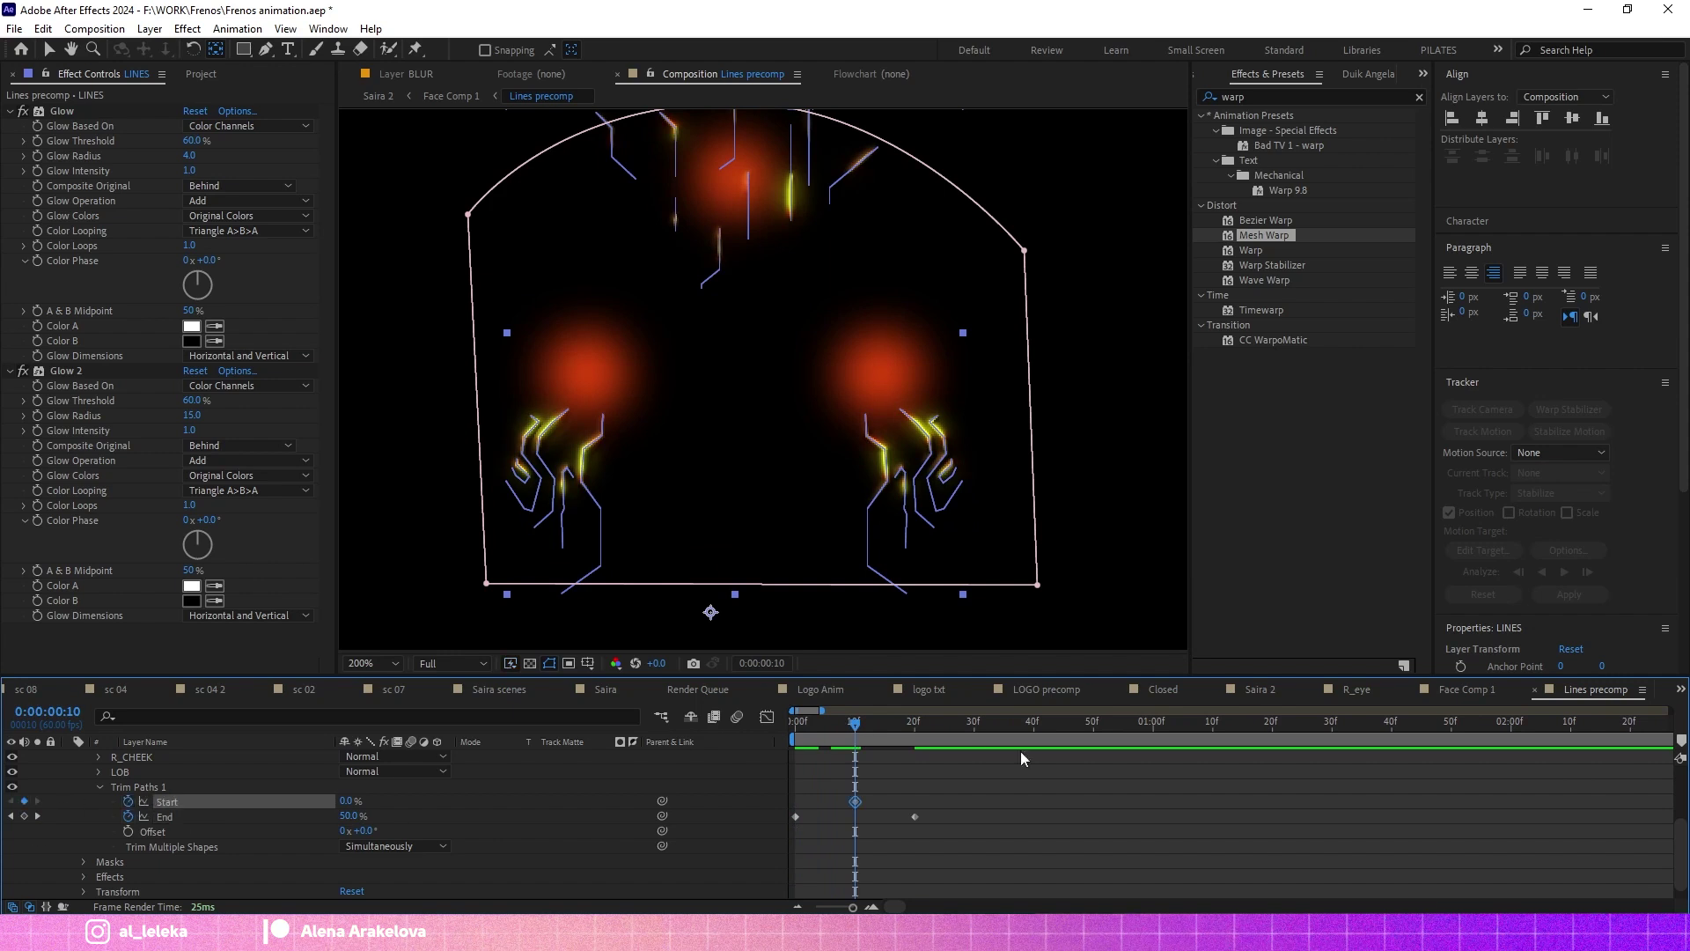
# Key Trim Paths Start at 100% at 30f so the lines wipe away.
pyautogui.click(974, 722)
pyautogui.scroll(1, 1007, 765)
pyautogui.hotkey('ctrl', 'v')
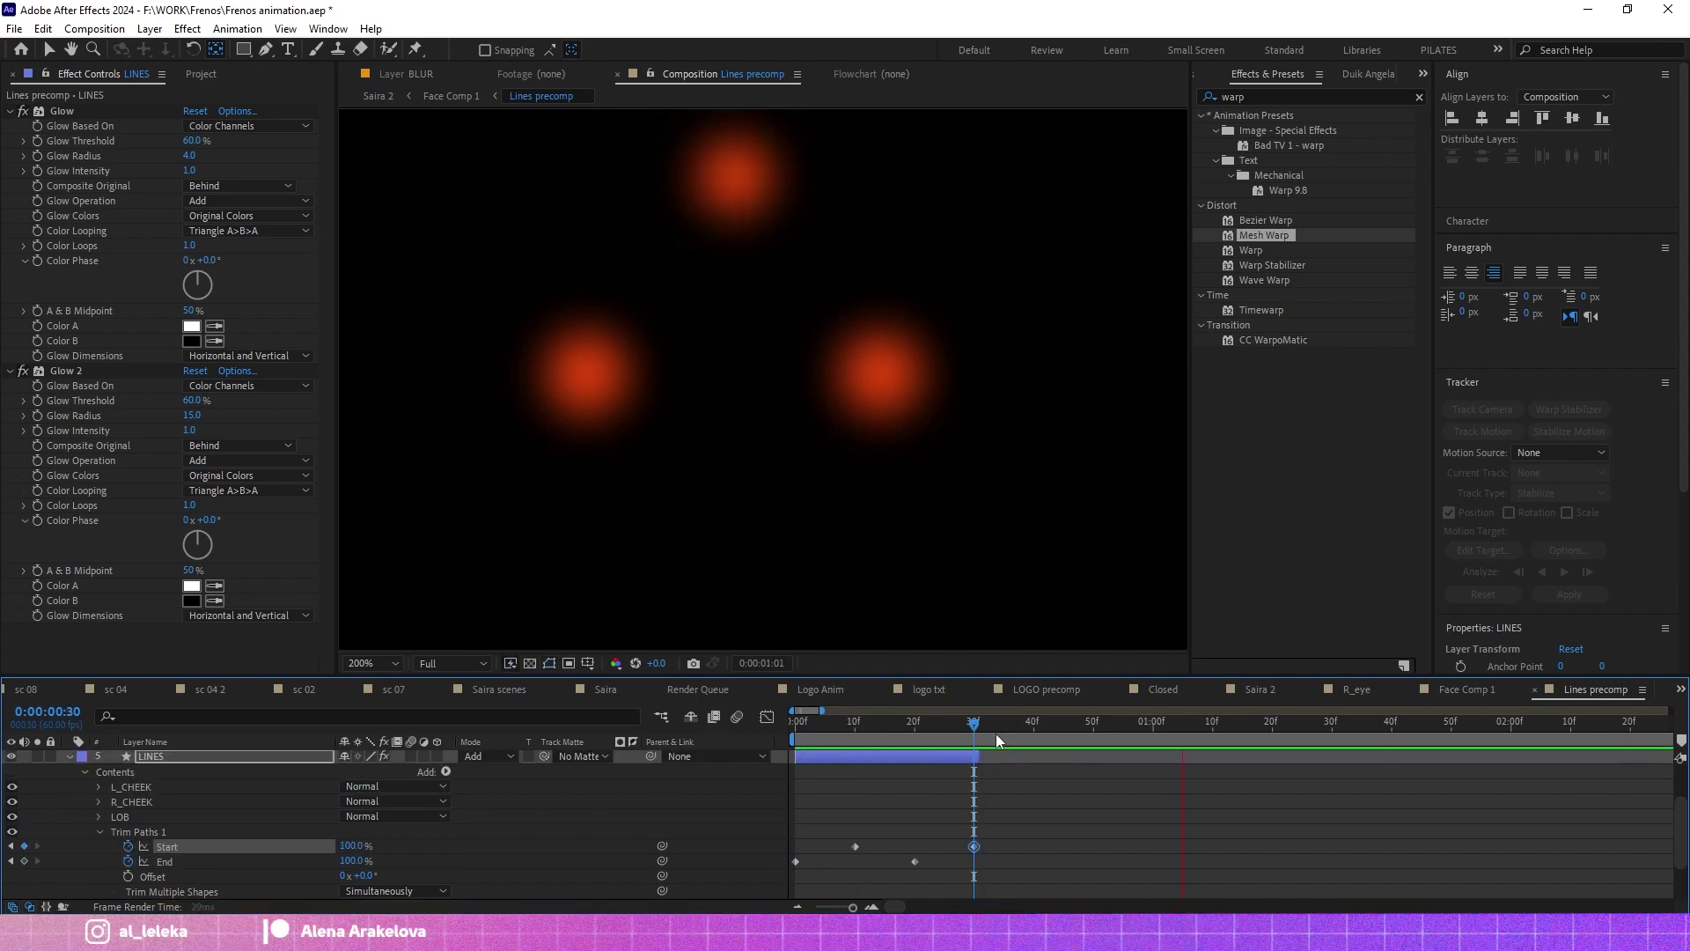
pyautogui.moveTo(996, 732); pyautogui.dragTo(908, 732)
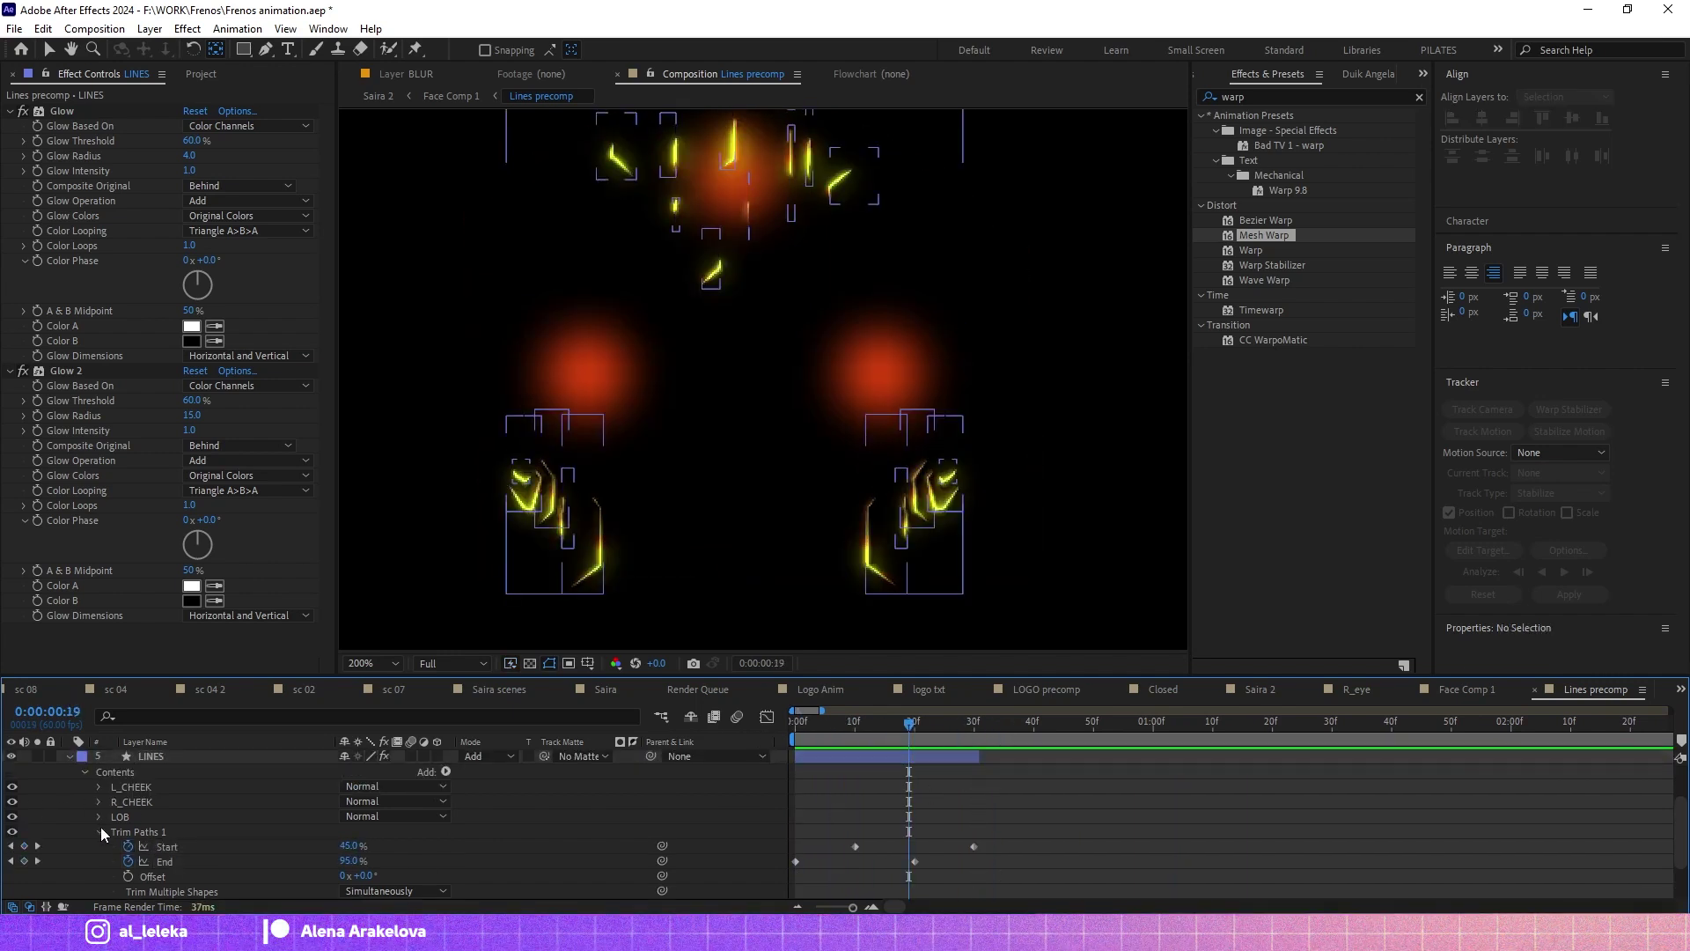
# Inspect the LOB group's Shape 5 and Shape 6 paths and preview the line animation.
pyautogui.doubleClick(155, 817)
pyautogui.click(720, 271)
pyautogui.press('space')
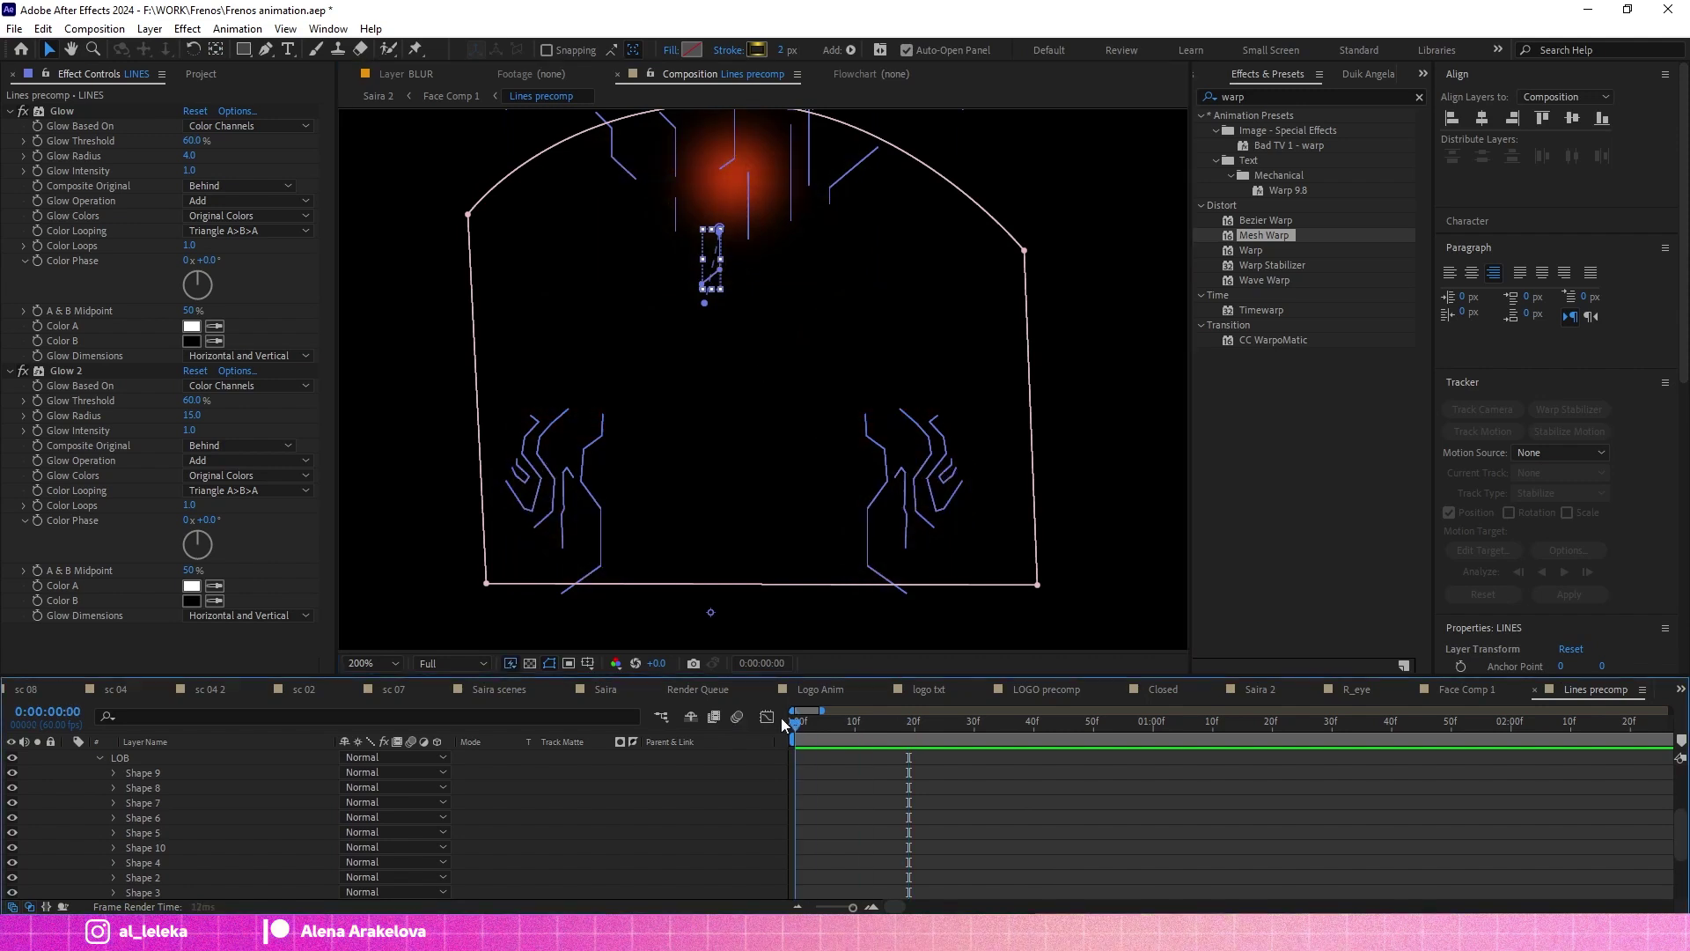
pyautogui.press('space')
pyautogui.doubleClick(138, 834)
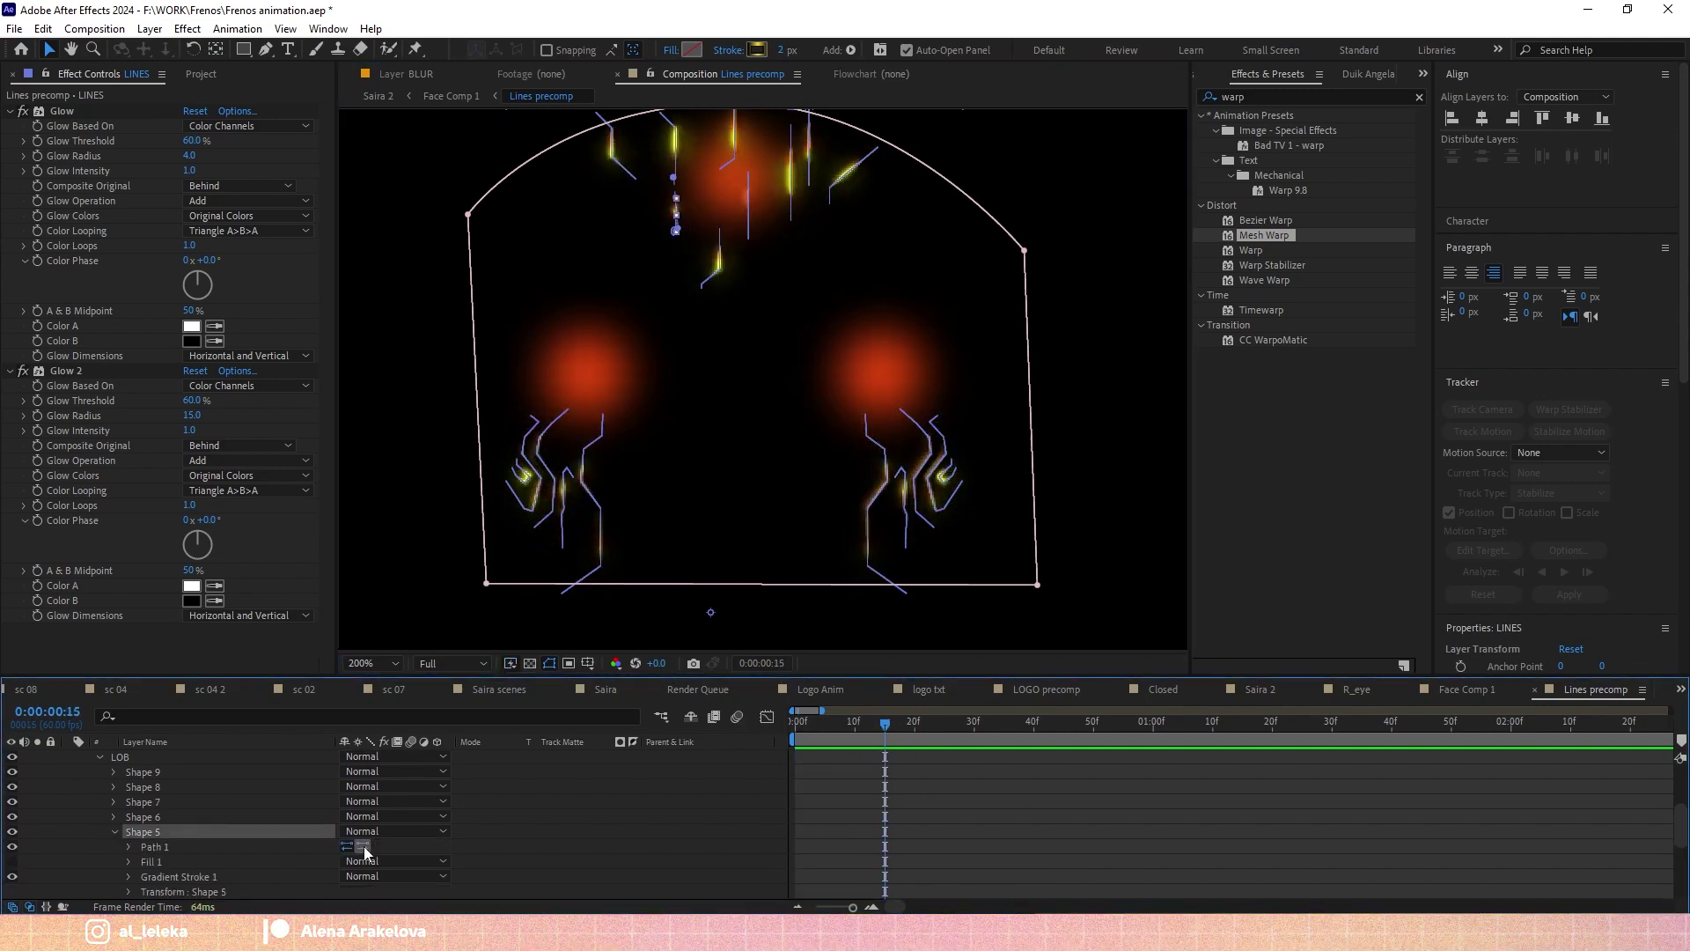
pyautogui.press('pagedown')
pyautogui.doubleClick(789, 184)
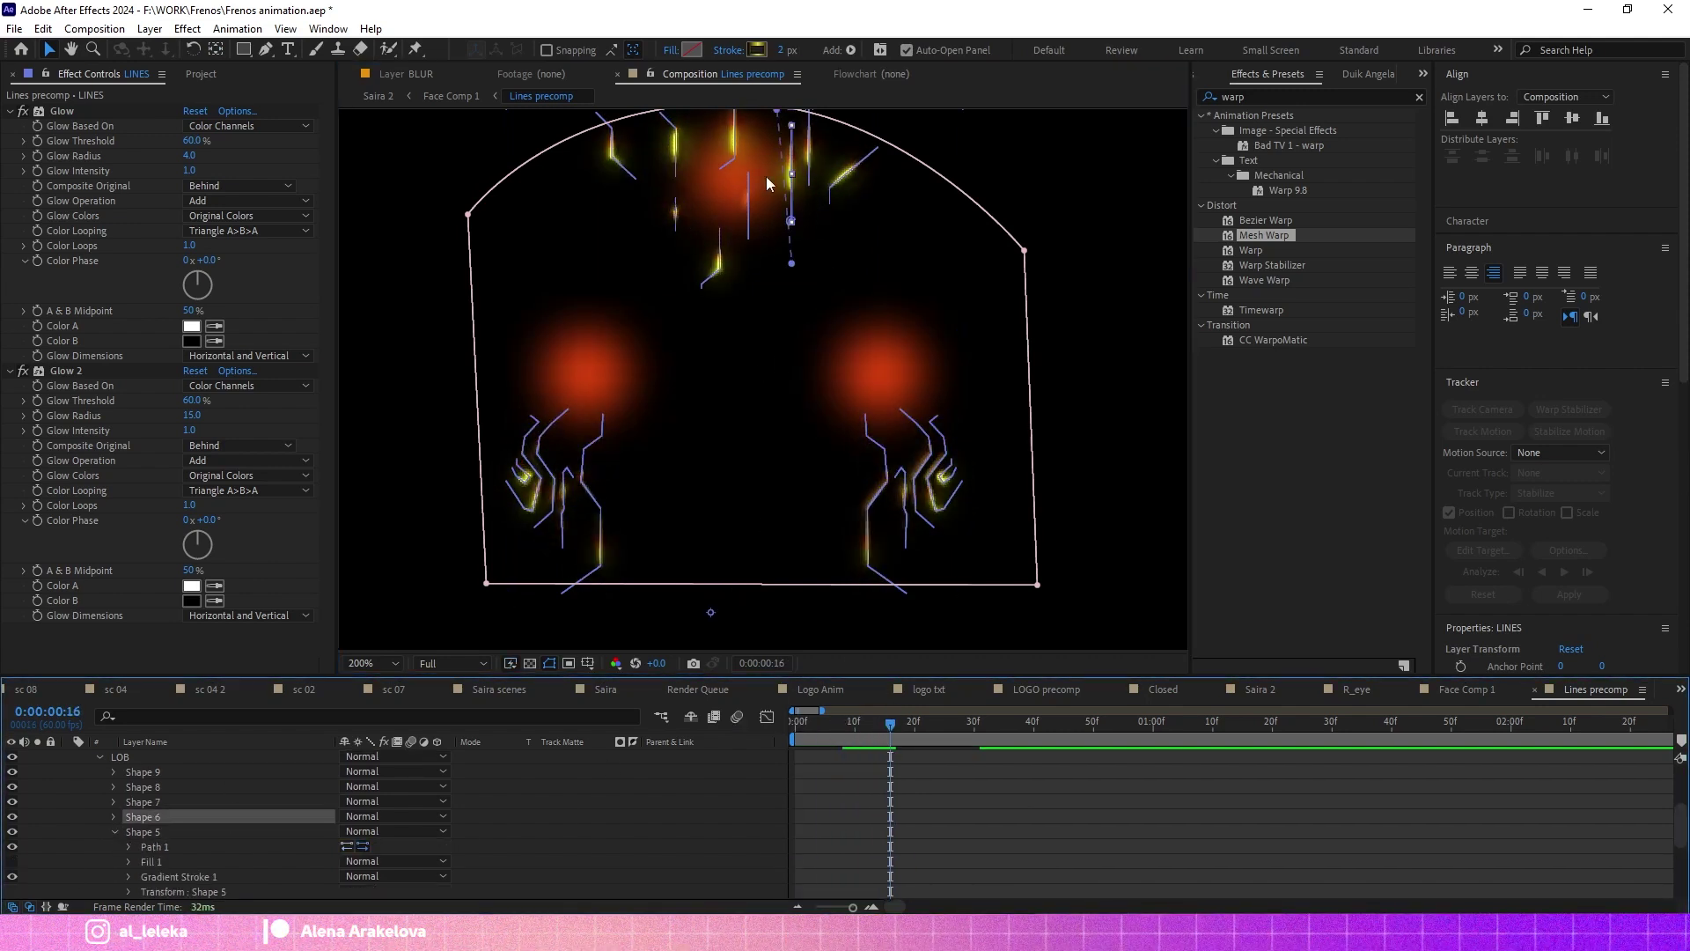
pyautogui.click(814, 721)
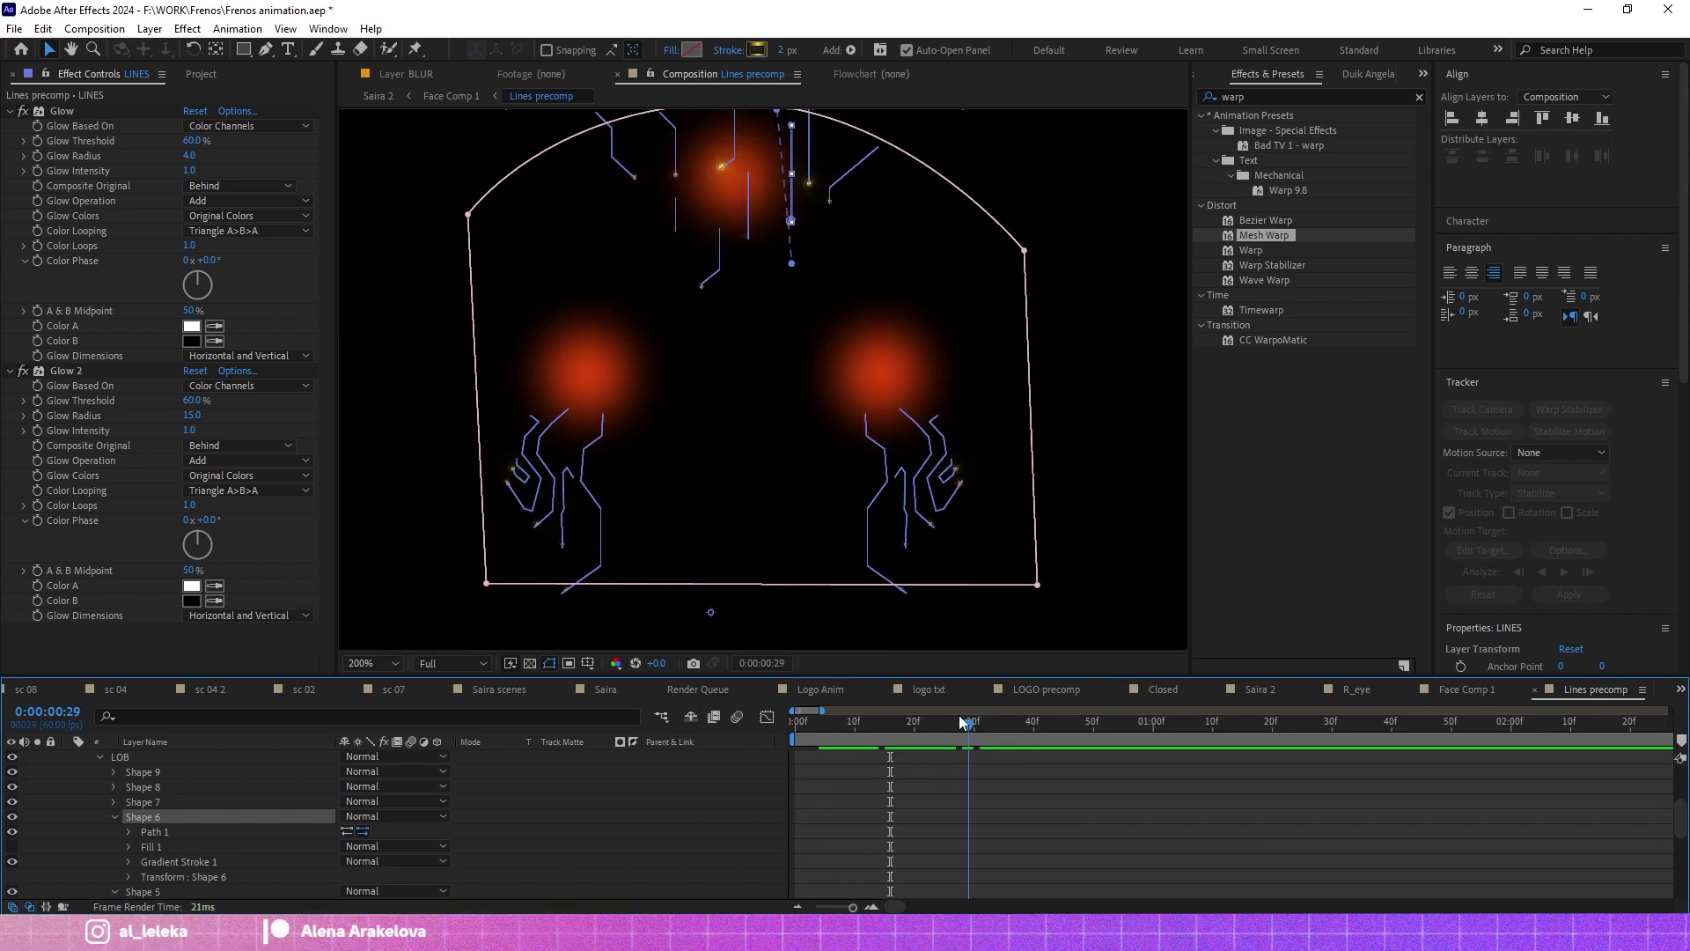
pyautogui.press('Home')
pyautogui.scroll(3, 108, 804)
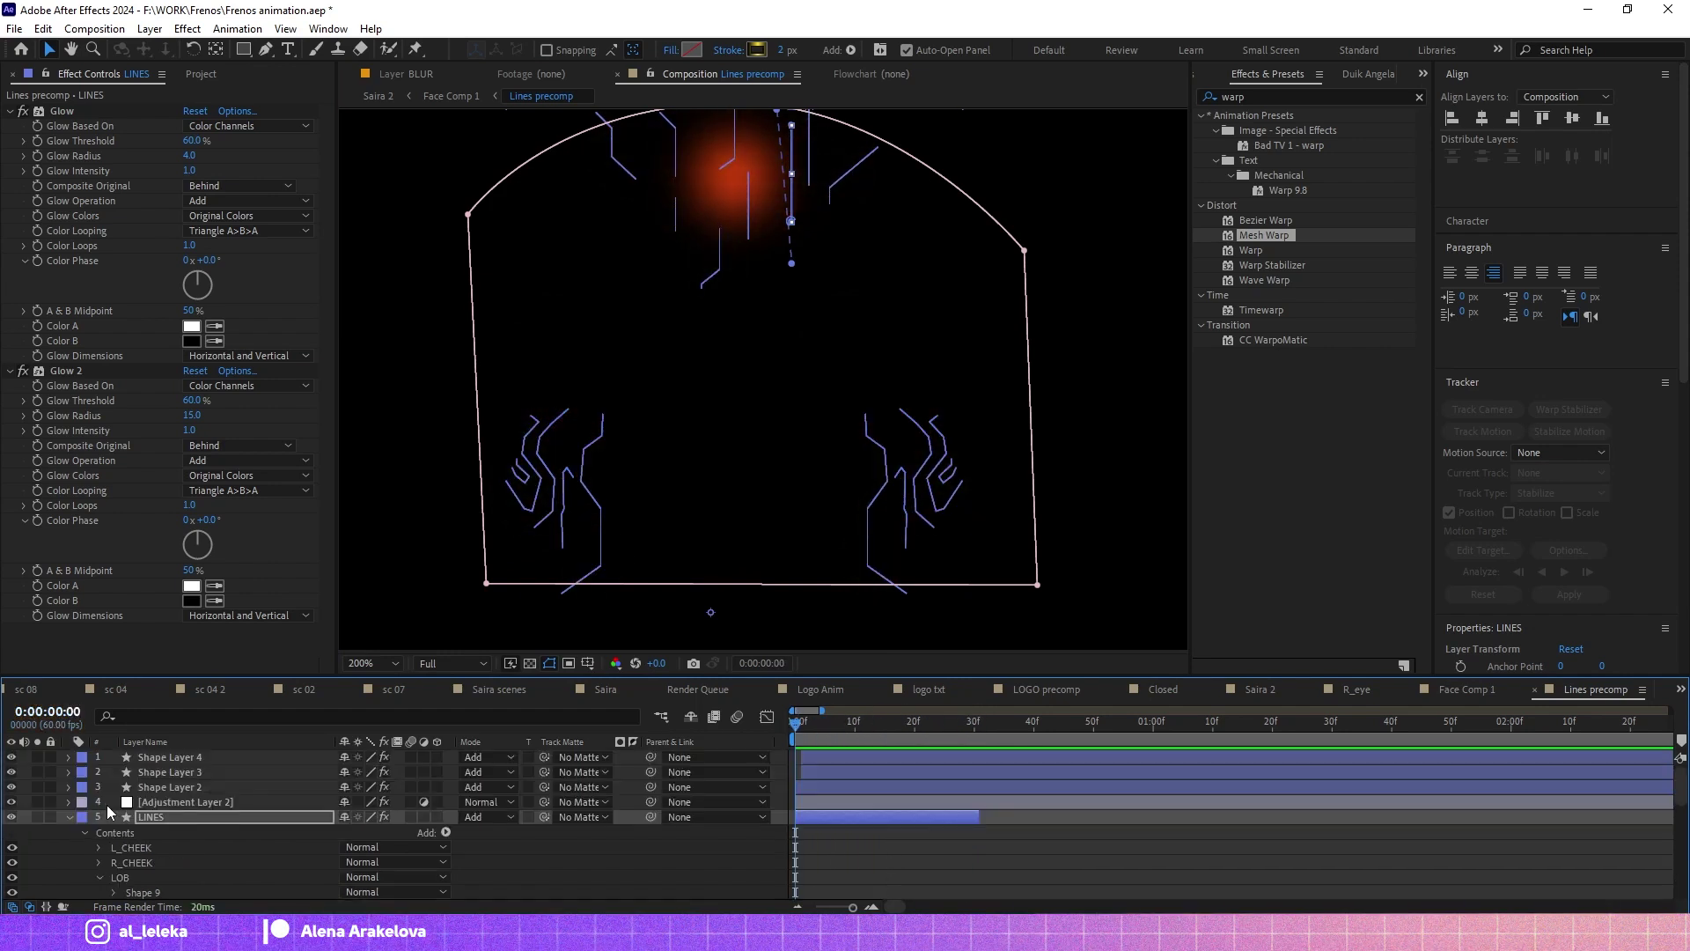
# Make the LINES label magenta and hide Shape Layers 3 and 4.
pyautogui.click(82, 817)
pyautogui.click(115, 718)
pyautogui.click(194, 787)
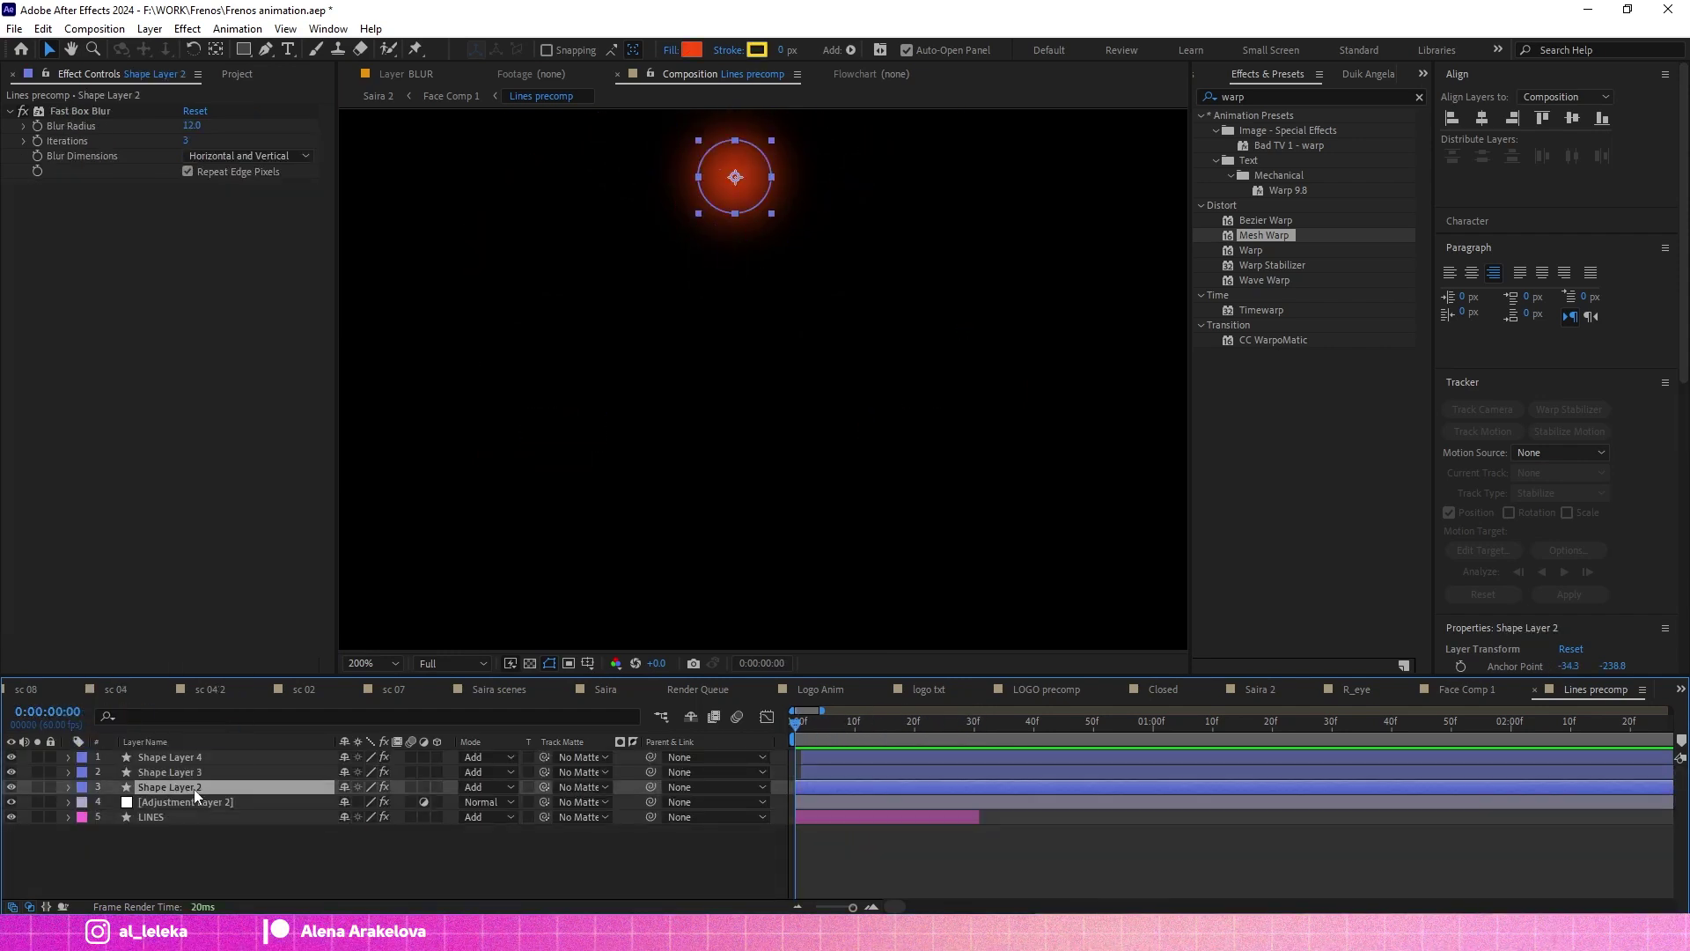
pyautogui.click(957, 721)
pyautogui.press('Home')
pyautogui.moveTo(11, 757); pyautogui.dragTo(11, 772)
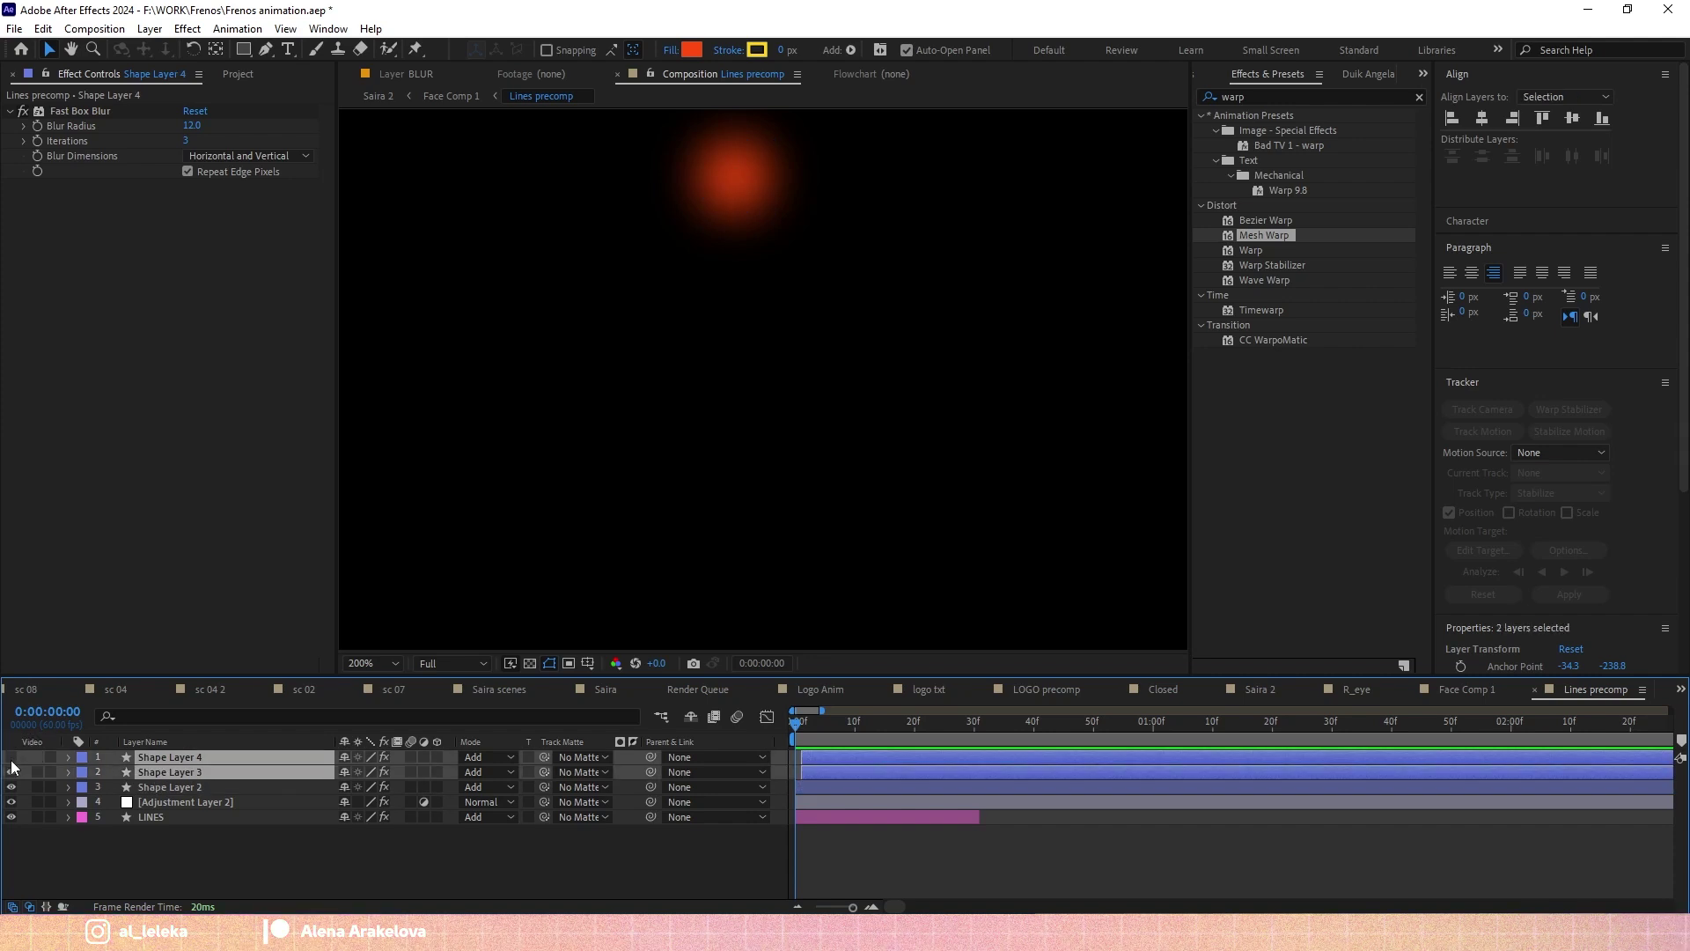
# Keyframe Shape Layer 2's Scale, shrinking the glow circle to 51% at frame 15.
pyautogui.press('s')
pyautogui.click(113, 802)
pyautogui.scroll(3, 857, 734)
pyautogui.click(890, 723)
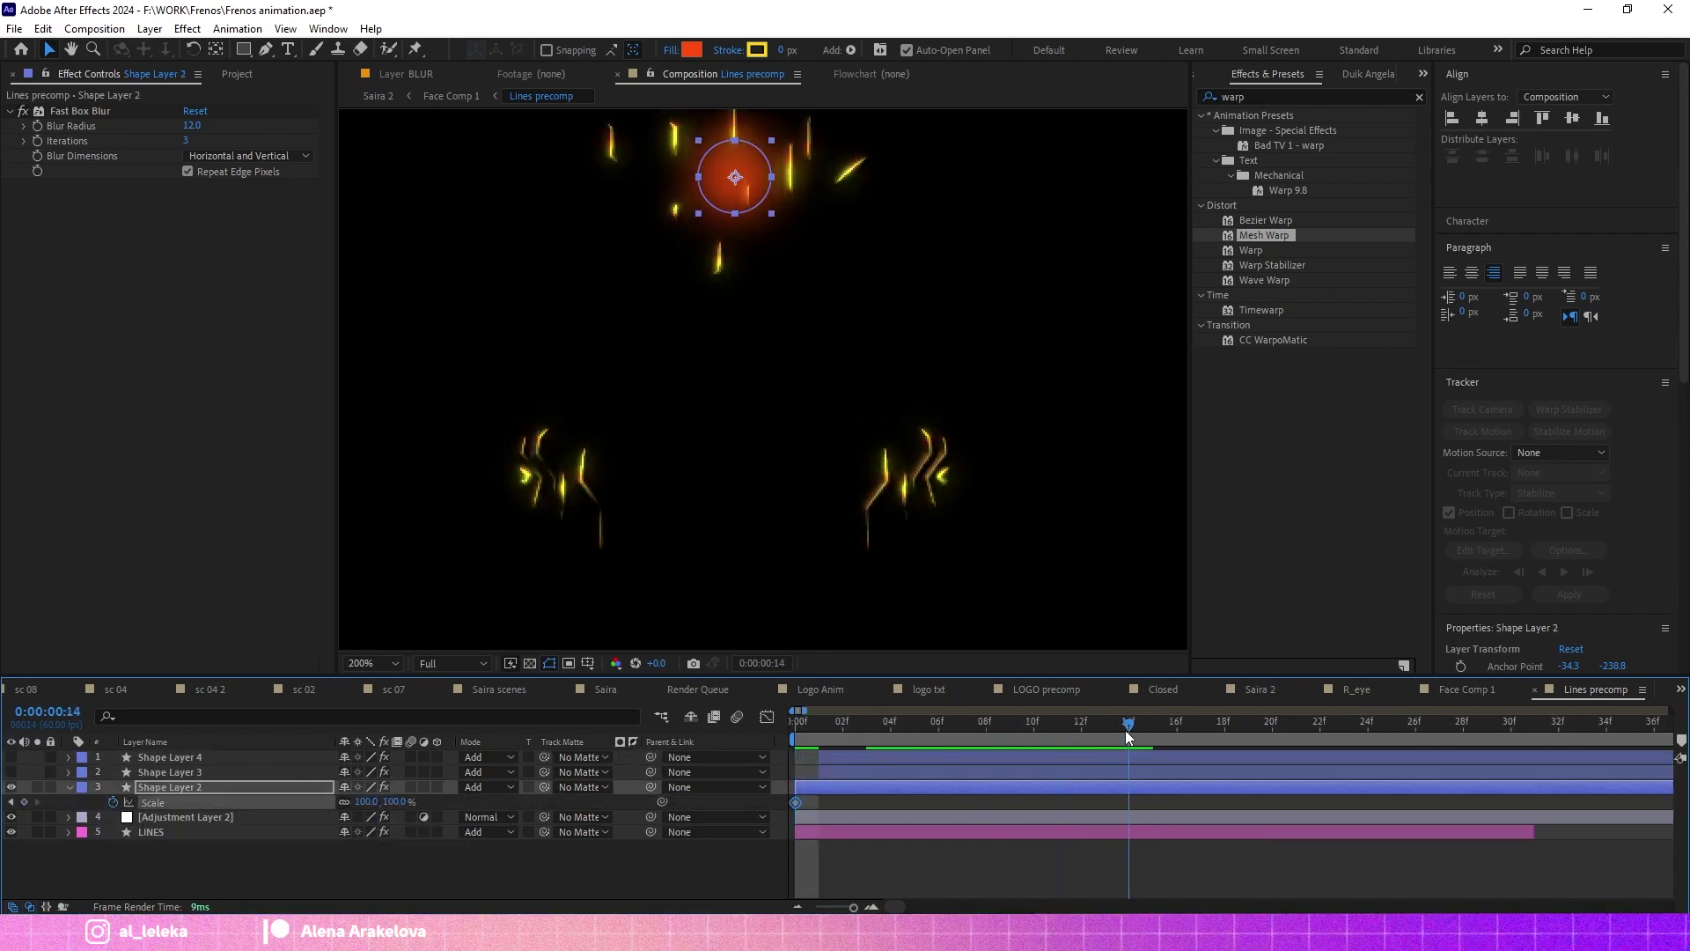
pyautogui.moveTo(1128, 737); pyautogui.dragTo(1153, 737)
pyautogui.moveTo(360, 802); pyautogui.dragTo(316, 803)
# Keyframe the circle's Opacity and add closing Scale and Opacity keyframes at 30f.
pyautogui.hotkey('shift', 't')
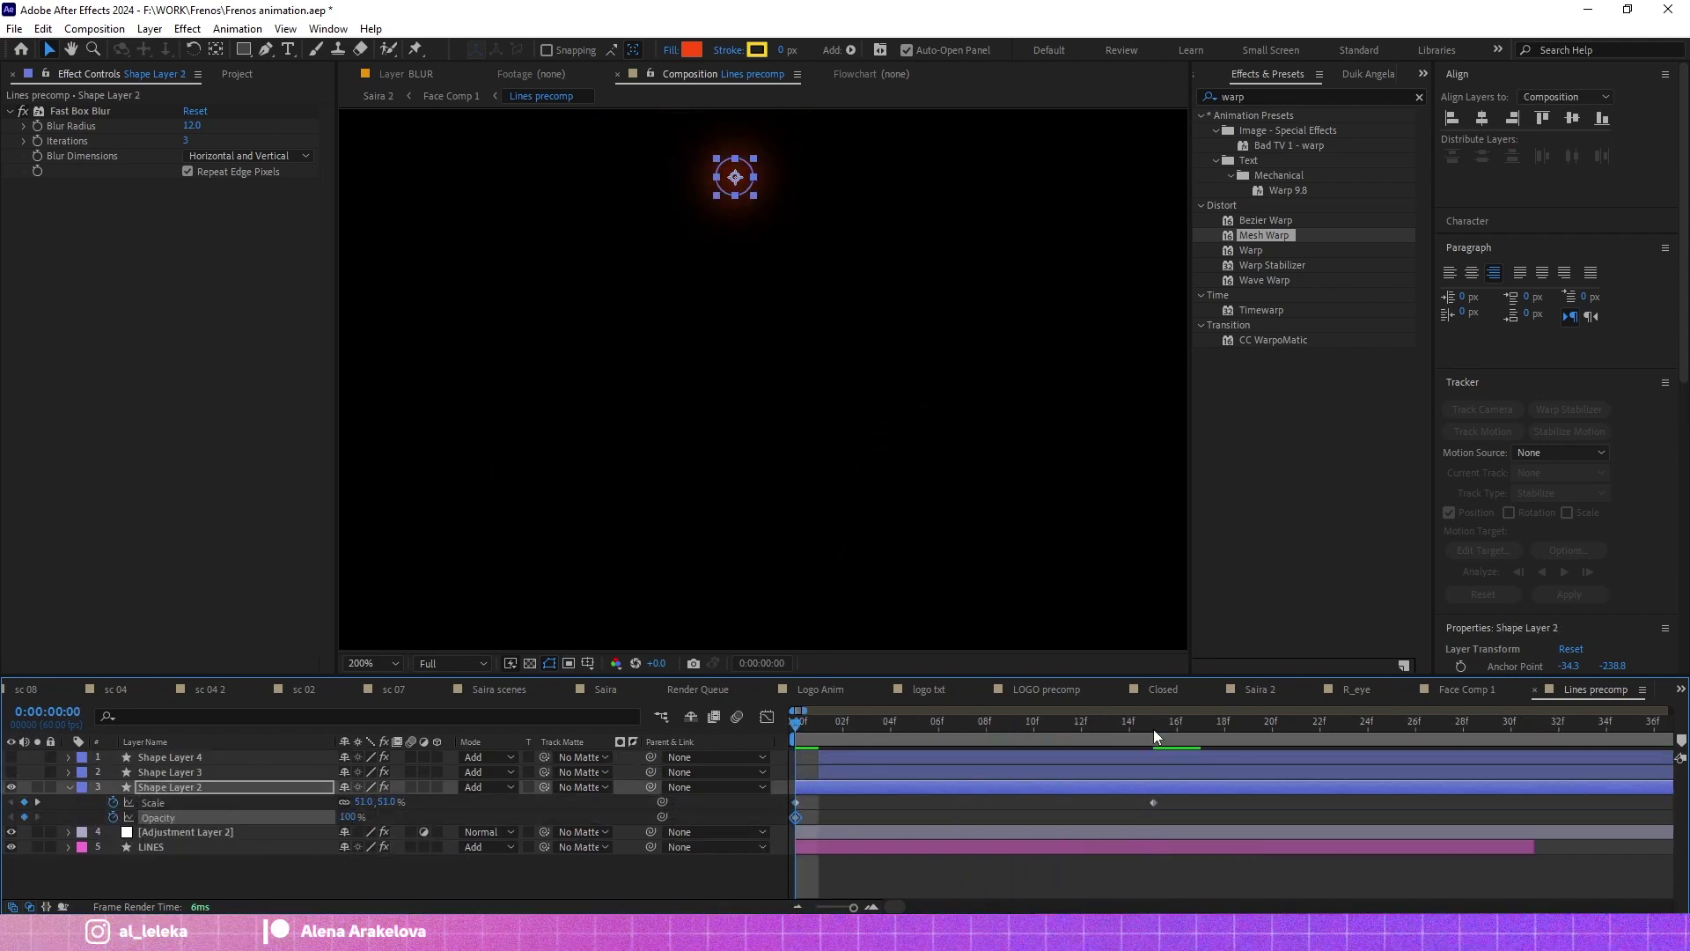
pyautogui.click(113, 817)
pyautogui.click(1153, 722)
pyautogui.press('Home')
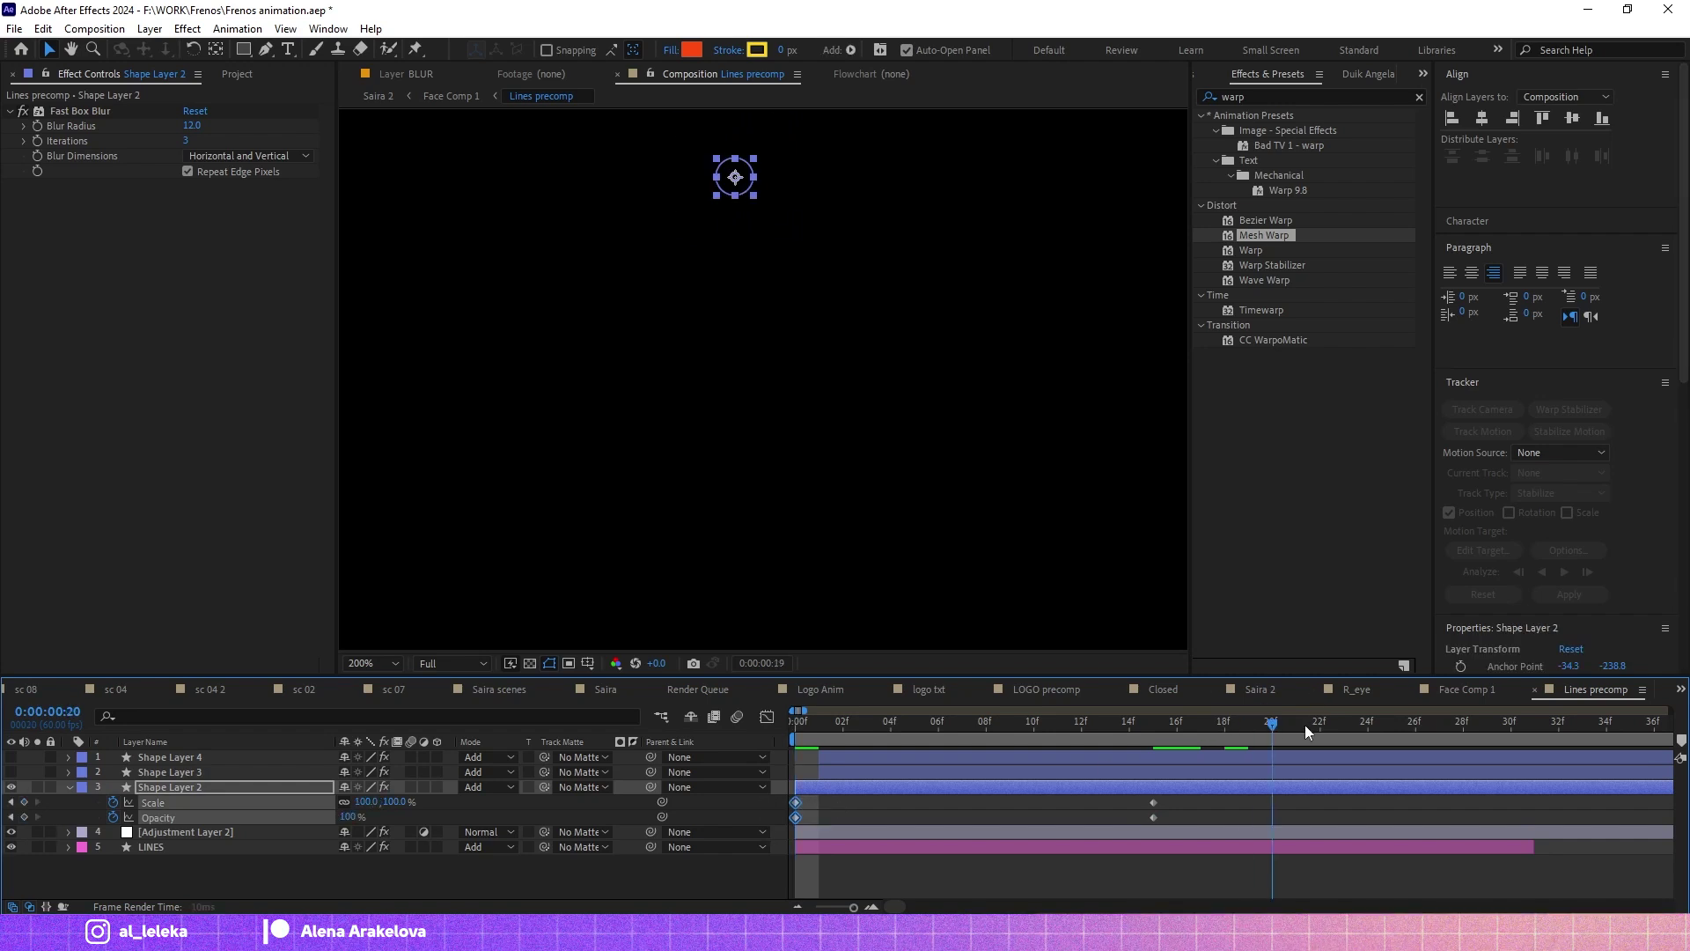
pyautogui.click(1509, 734)
pyautogui.hotkey('ctrl', 'v')
pyautogui.press('-')
# Add loopOut() expressions to both Scale and Opacity.
pyautogui.click(150, 797)
pyautogui.hotkey('alt', 'shift', '=')
pyautogui.write('loop')
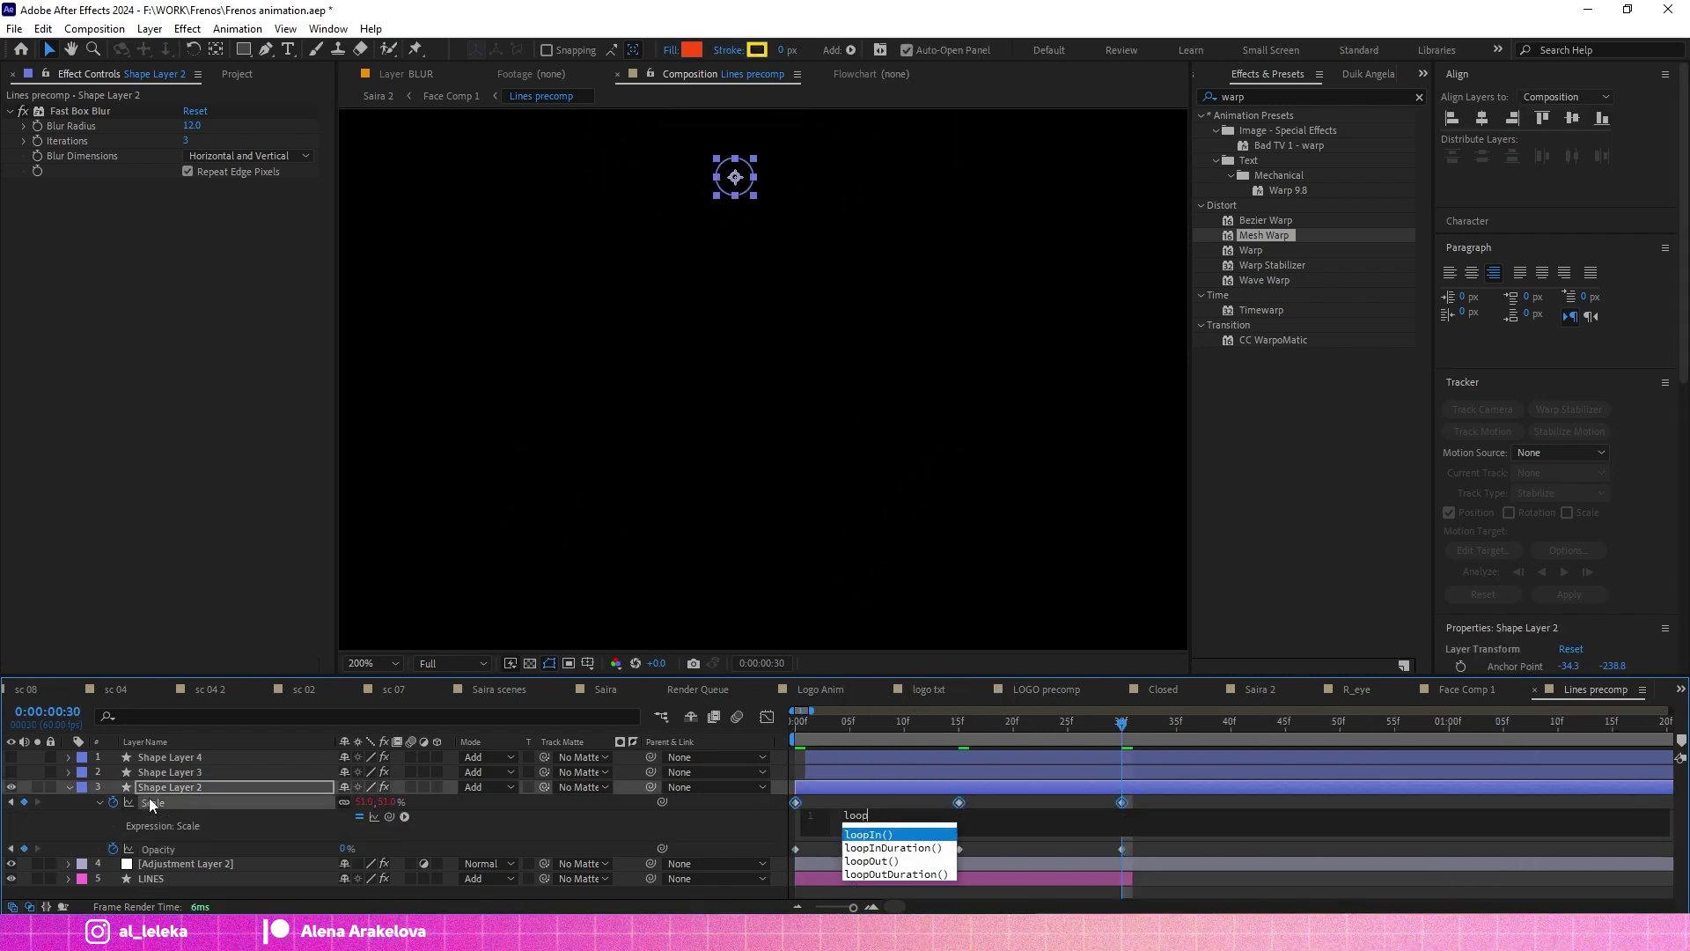
pyautogui.write('Out')
pyautogui.press('Return')
pyautogui.click(158, 846)
pyautogui.hotkey('alt', 'shift', '=')
pyautogui.write('loopOut')
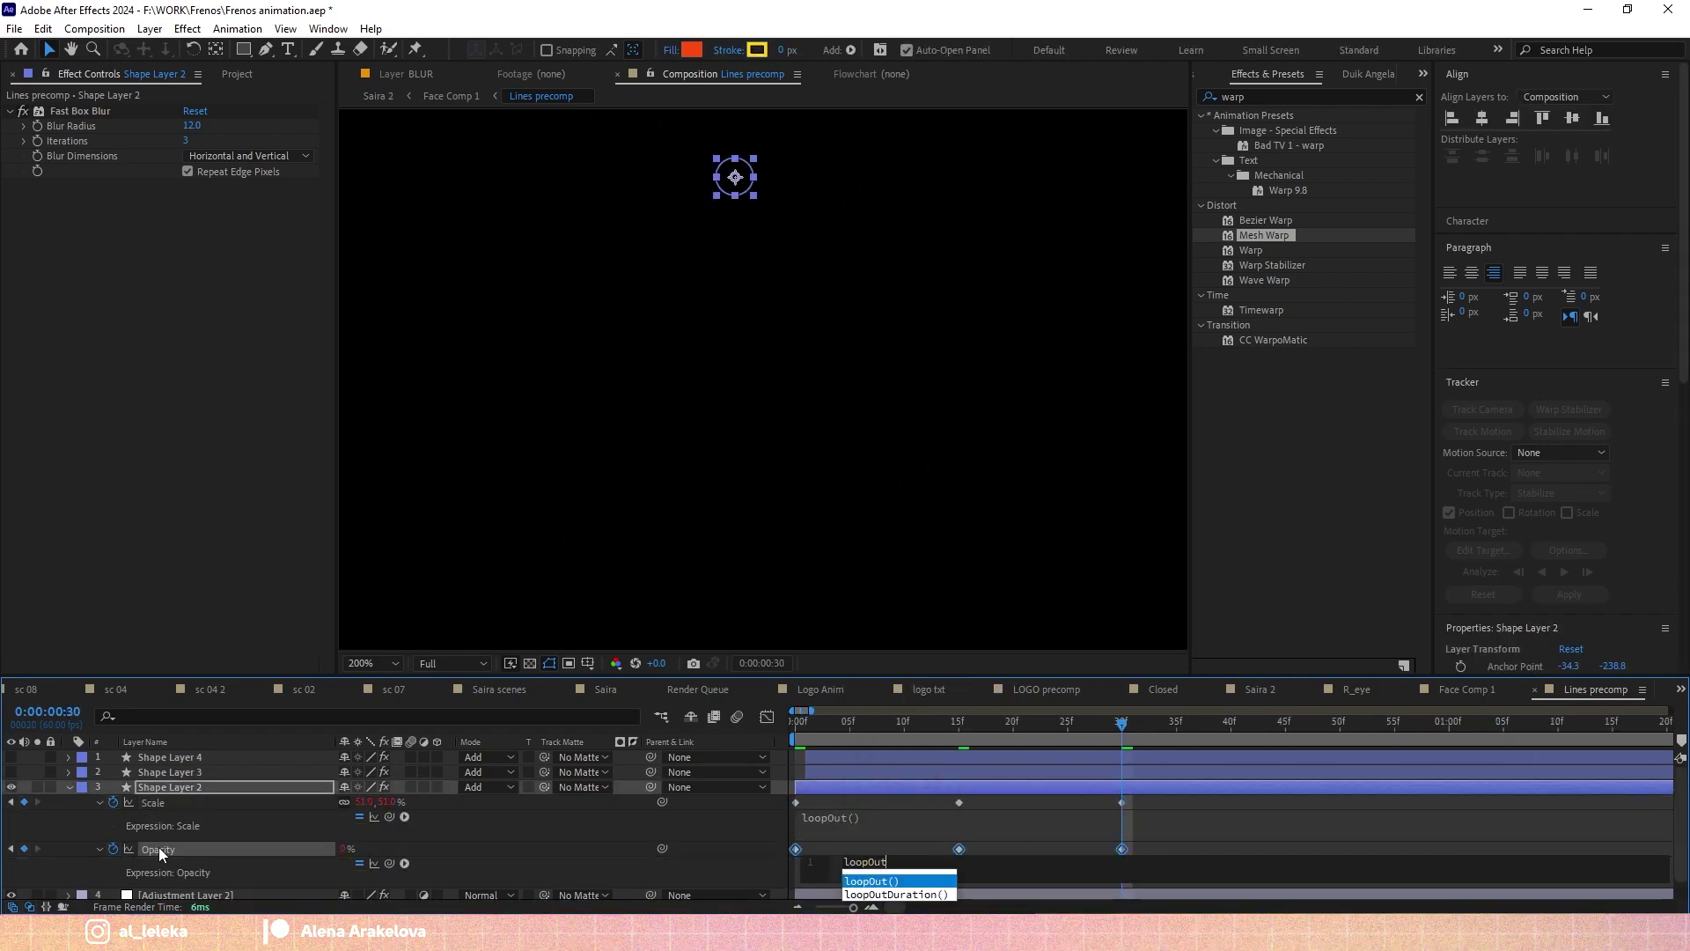
pyautogui.press('Return')
pyautogui.click(599, 826)
# Preview the looping glow pulse and zoom out to view all keyframes.
pyautogui.click(779, 731)
pyautogui.press('space')
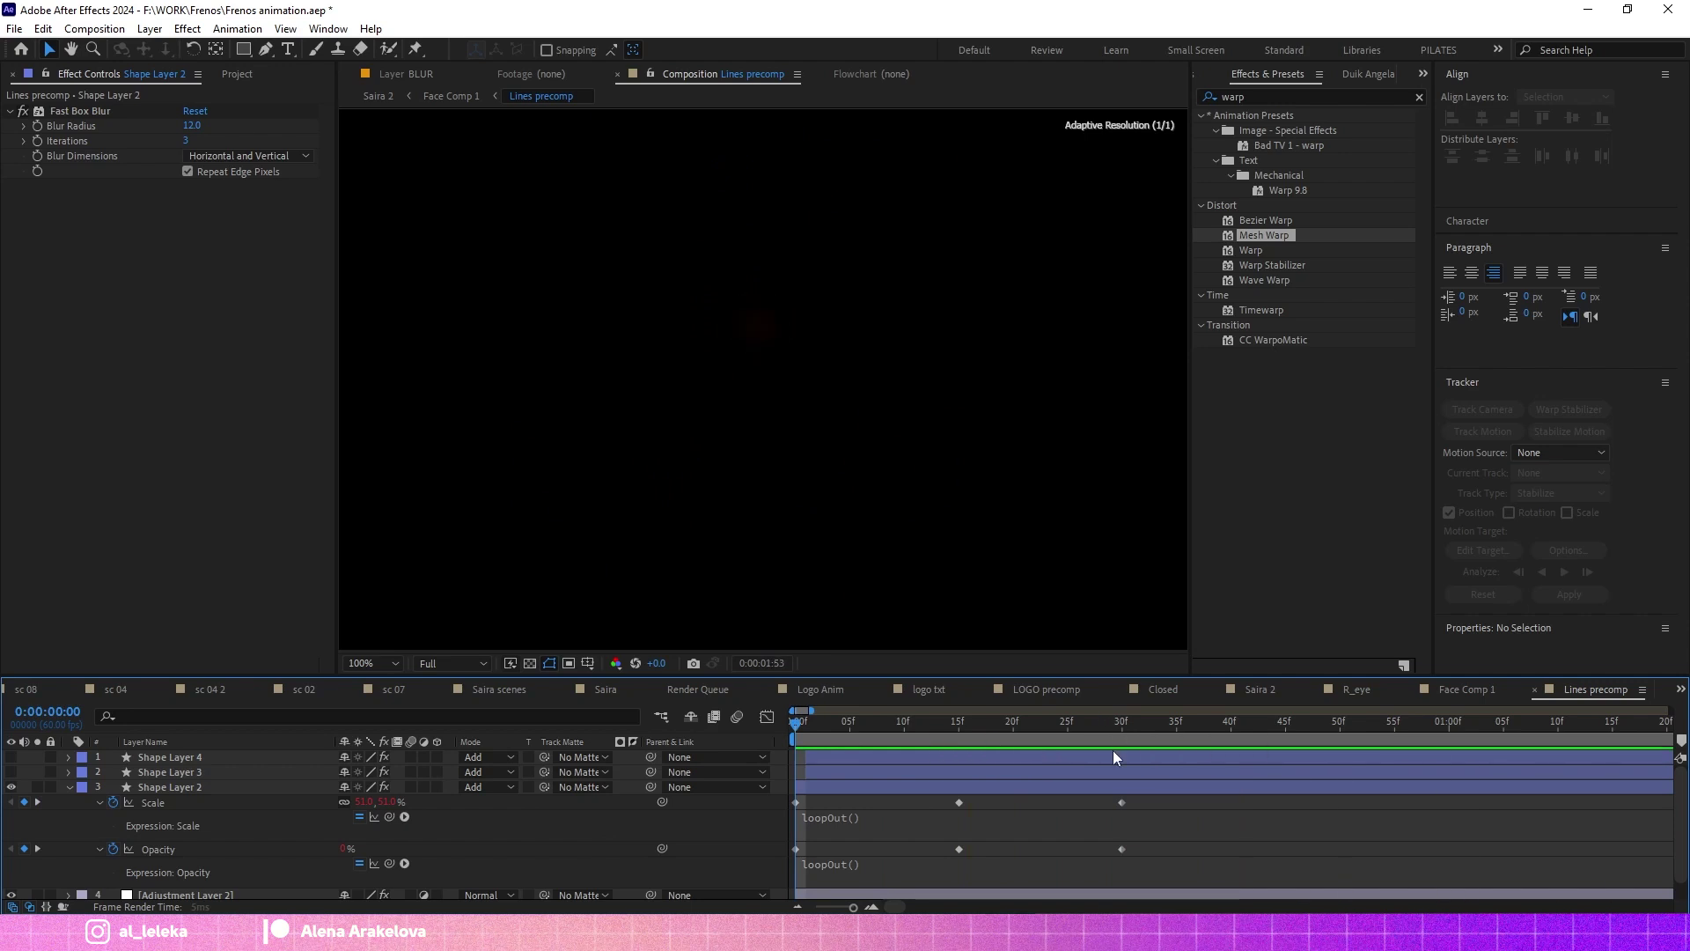
pyautogui.click(1062, 788)
pyautogui.press('-')
# Try staggered duplicate copies of the LINES layer, preview them, then undo the duplicates.
pyautogui.click(817, 731)
pyautogui.press('space')
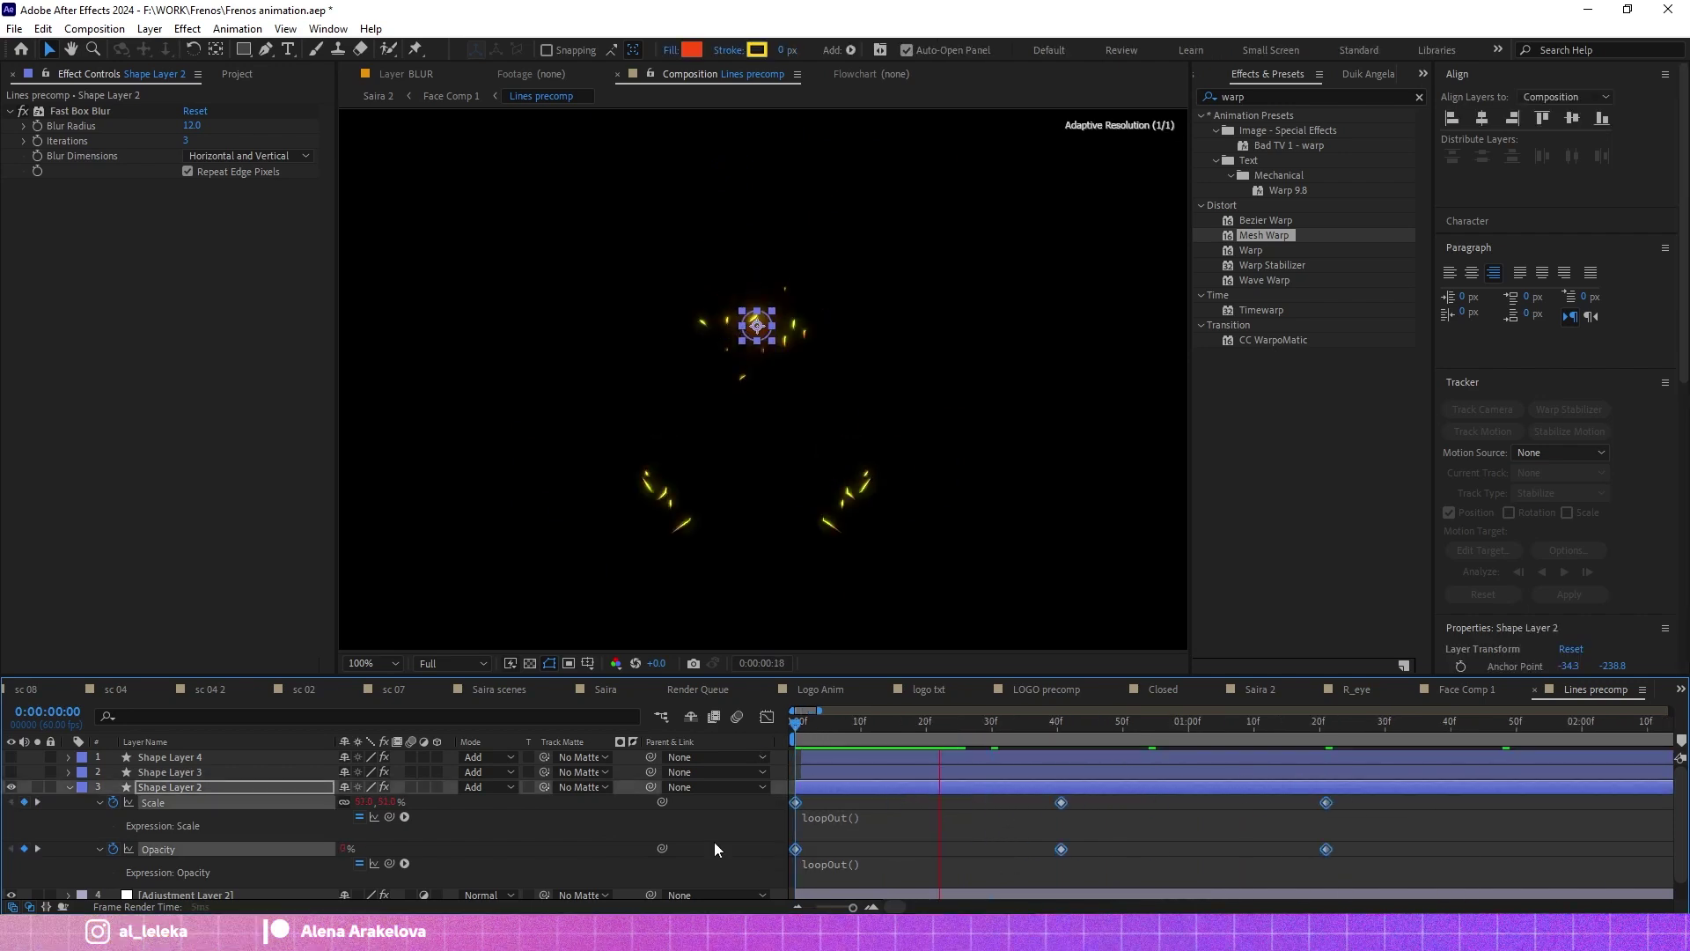
pyautogui.click(715, 842)
pyautogui.scroll(-1, 833, 758)
pyautogui.click(881, 891)
pyautogui.click(993, 735)
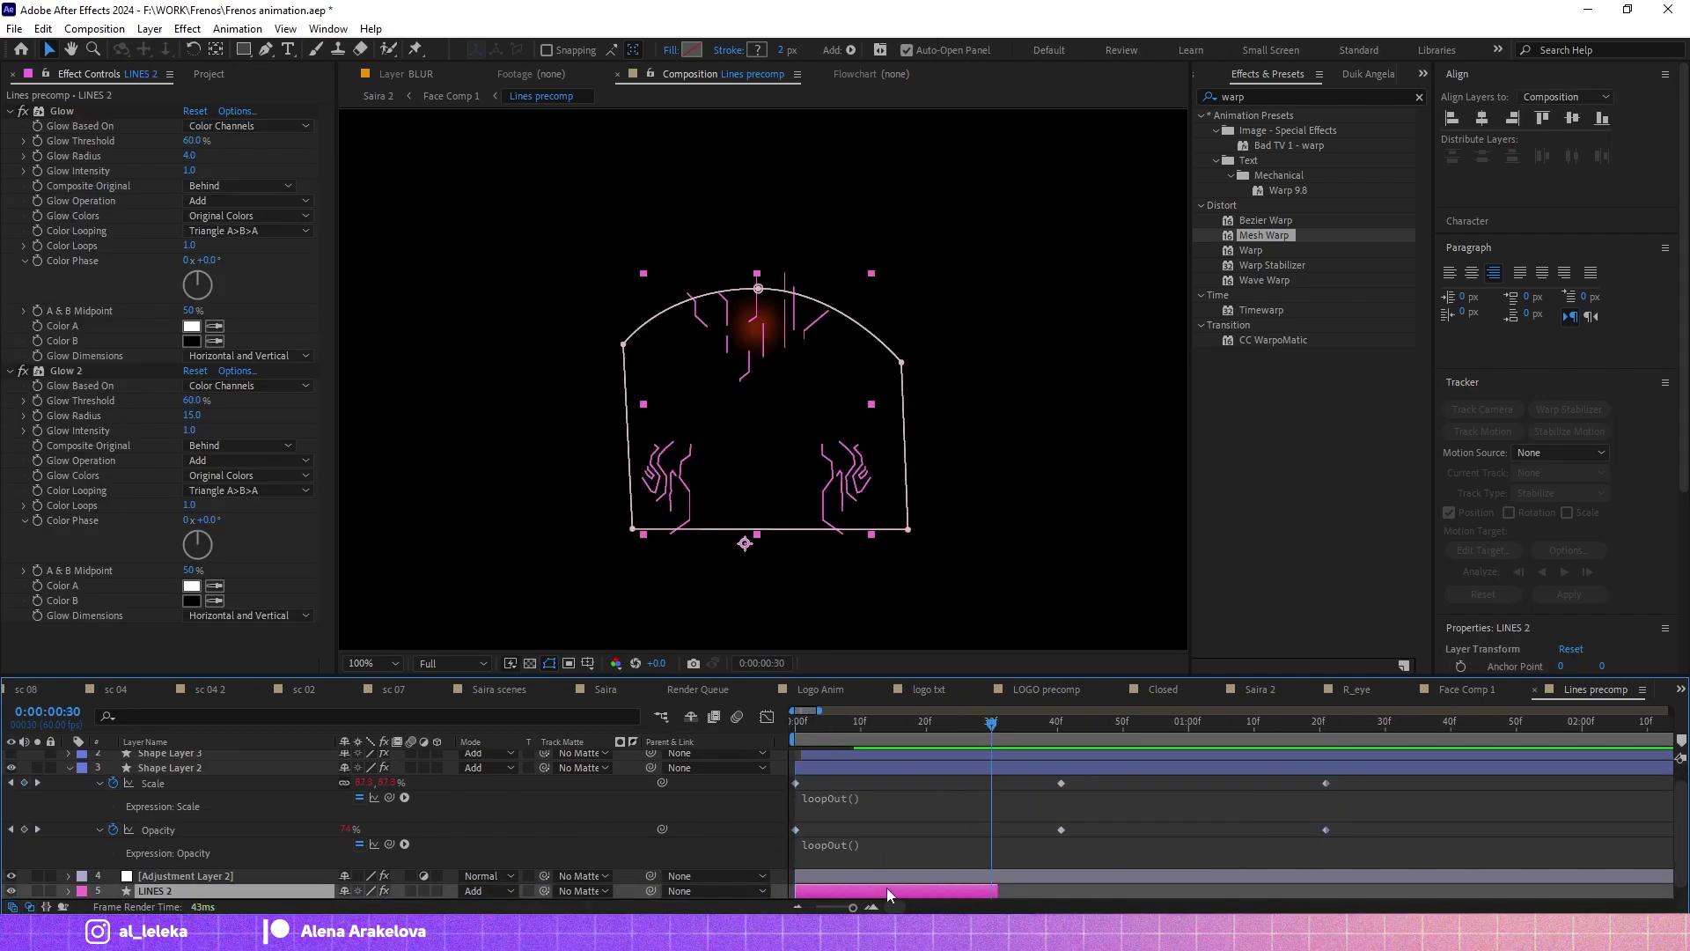
pyautogui.moveTo(886, 891); pyautogui.dragTo(1414, 869)
pyautogui.hotkey('ctrl', 'd')
pyautogui.hotkey('ctrl', 'd')
pyautogui.press('-')
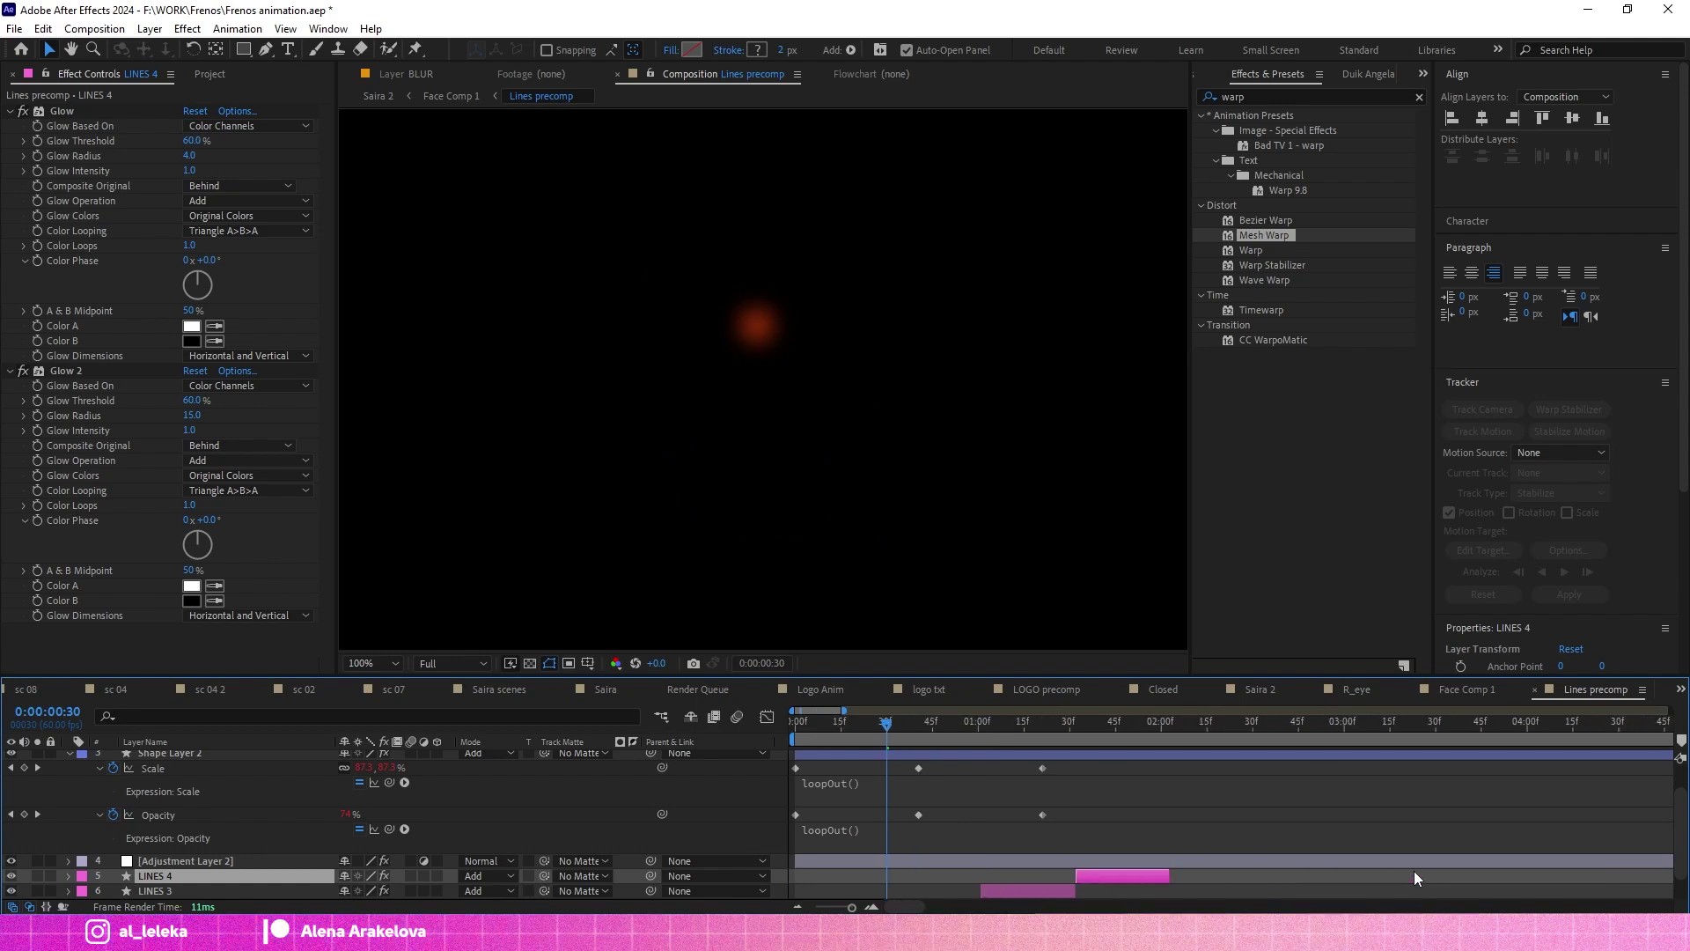
pyautogui.press('space')
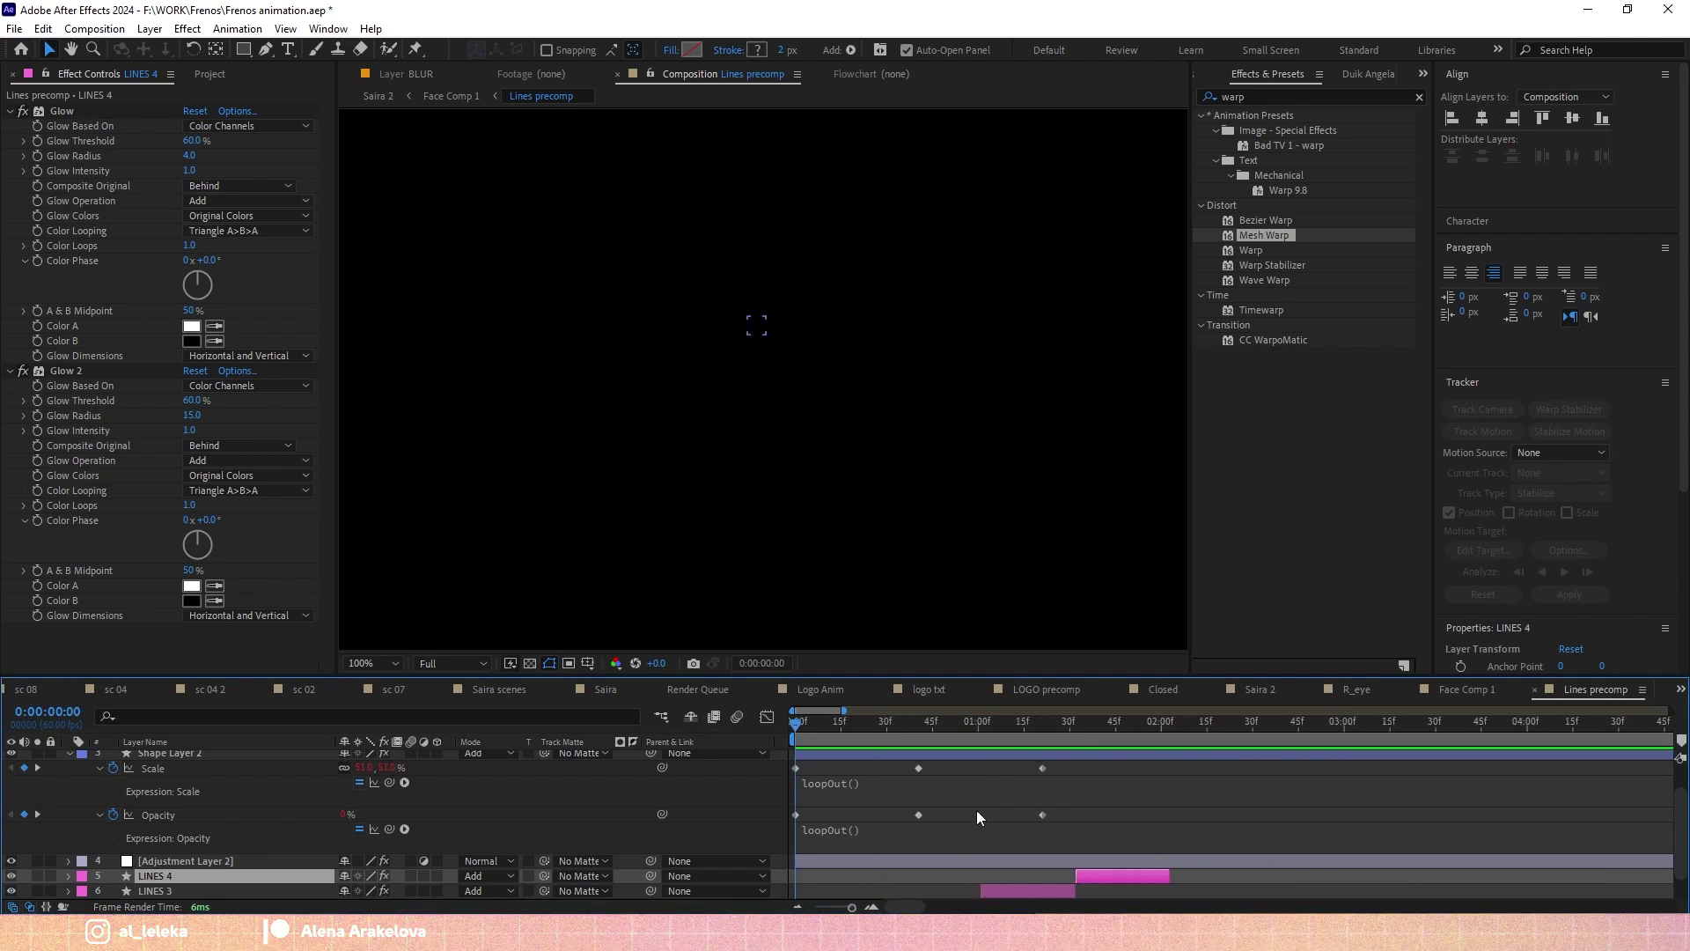
pyautogui.hotkey('ctrl', 'z')
pyautogui.hotkey('ctrl', 'z')
pyautogui.hotkey('ctrl', 'z')
# Check LINES' Start/End keyframes, then stretch Shape Layer 2's pulse keyframes to 0, 45f and 1:30.
pyautogui.click(977, 723)
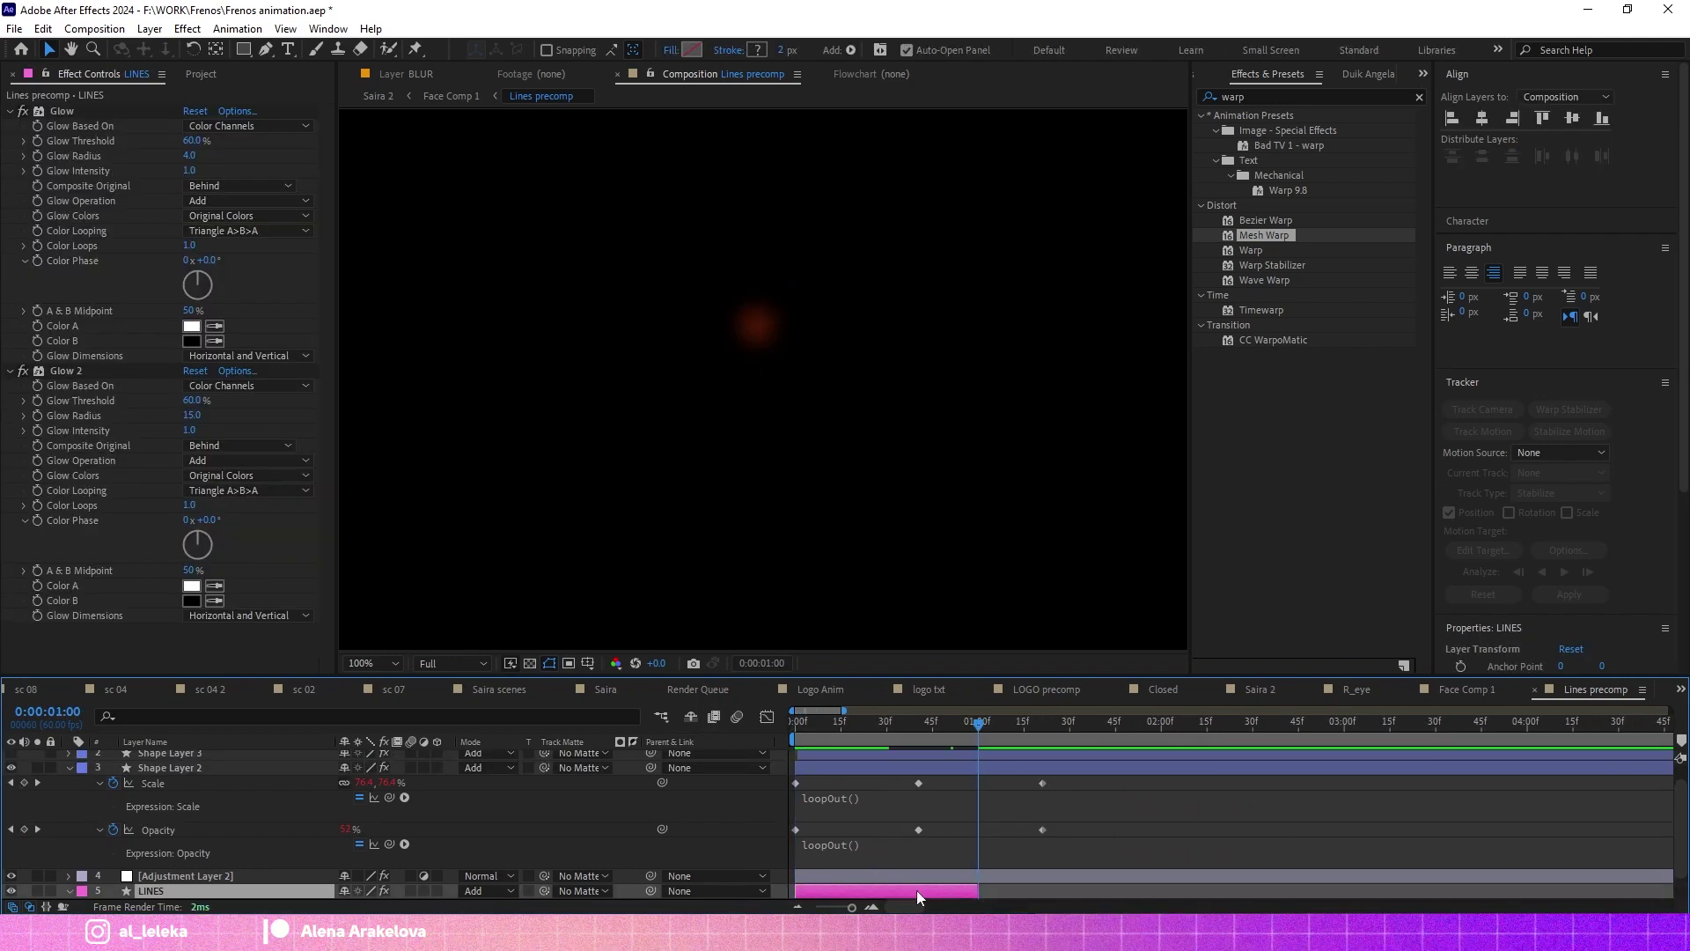
pyautogui.press('u')
pyautogui.click(757, 764)
pyautogui.press('space')
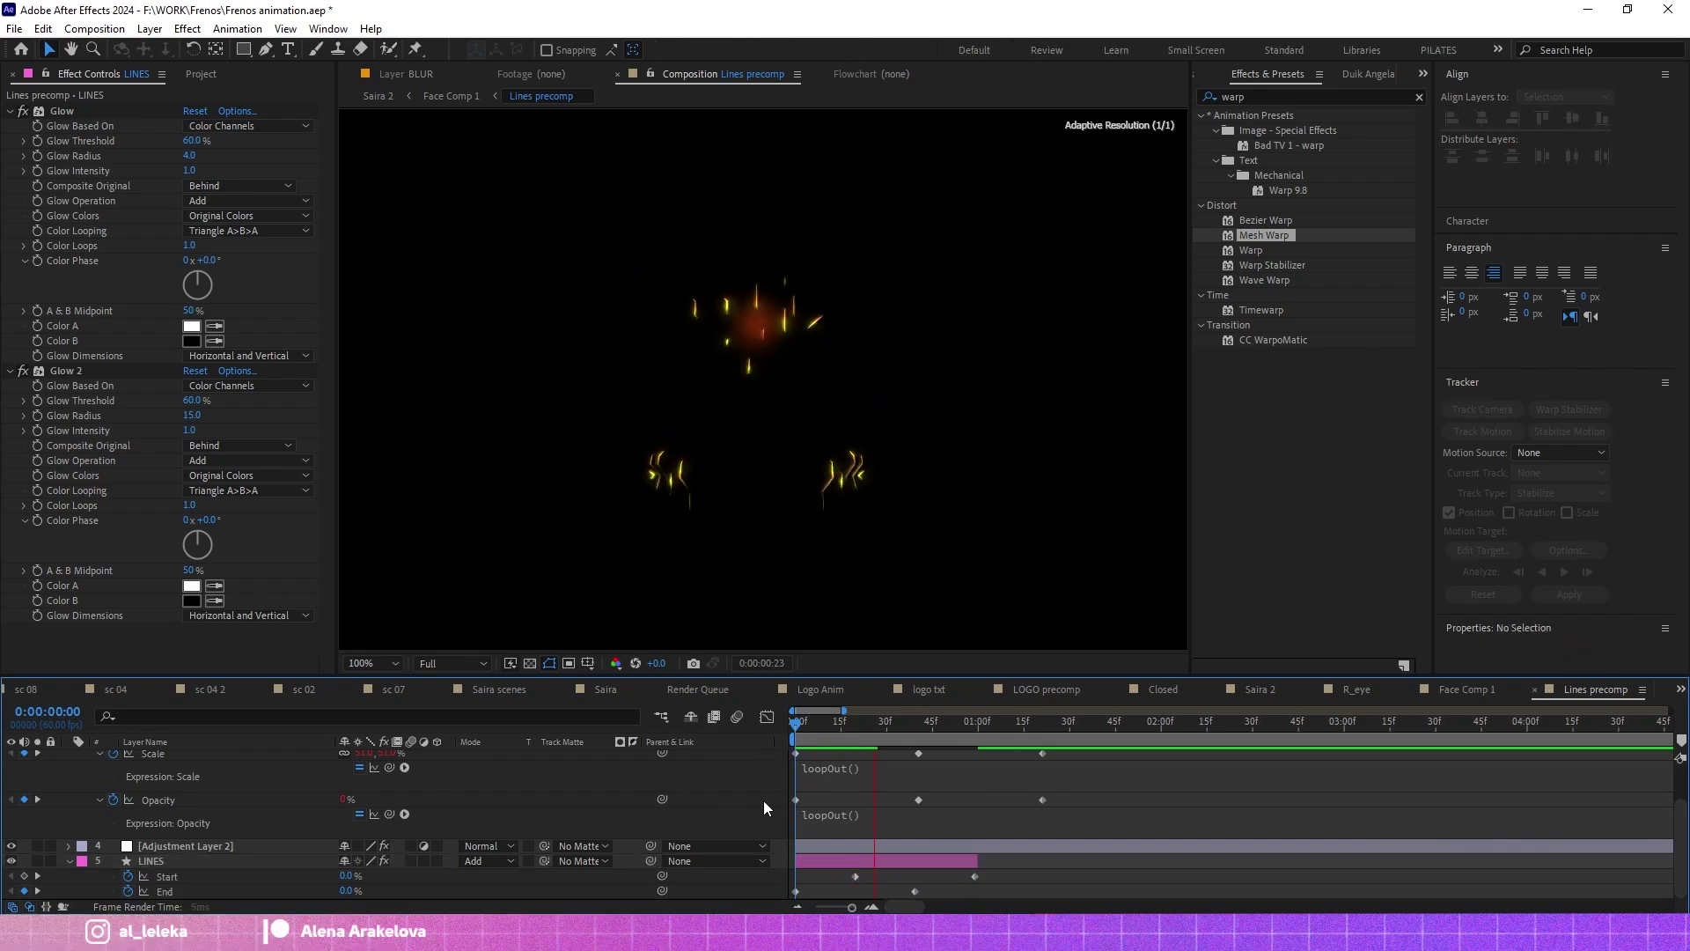
pyautogui.press('space')
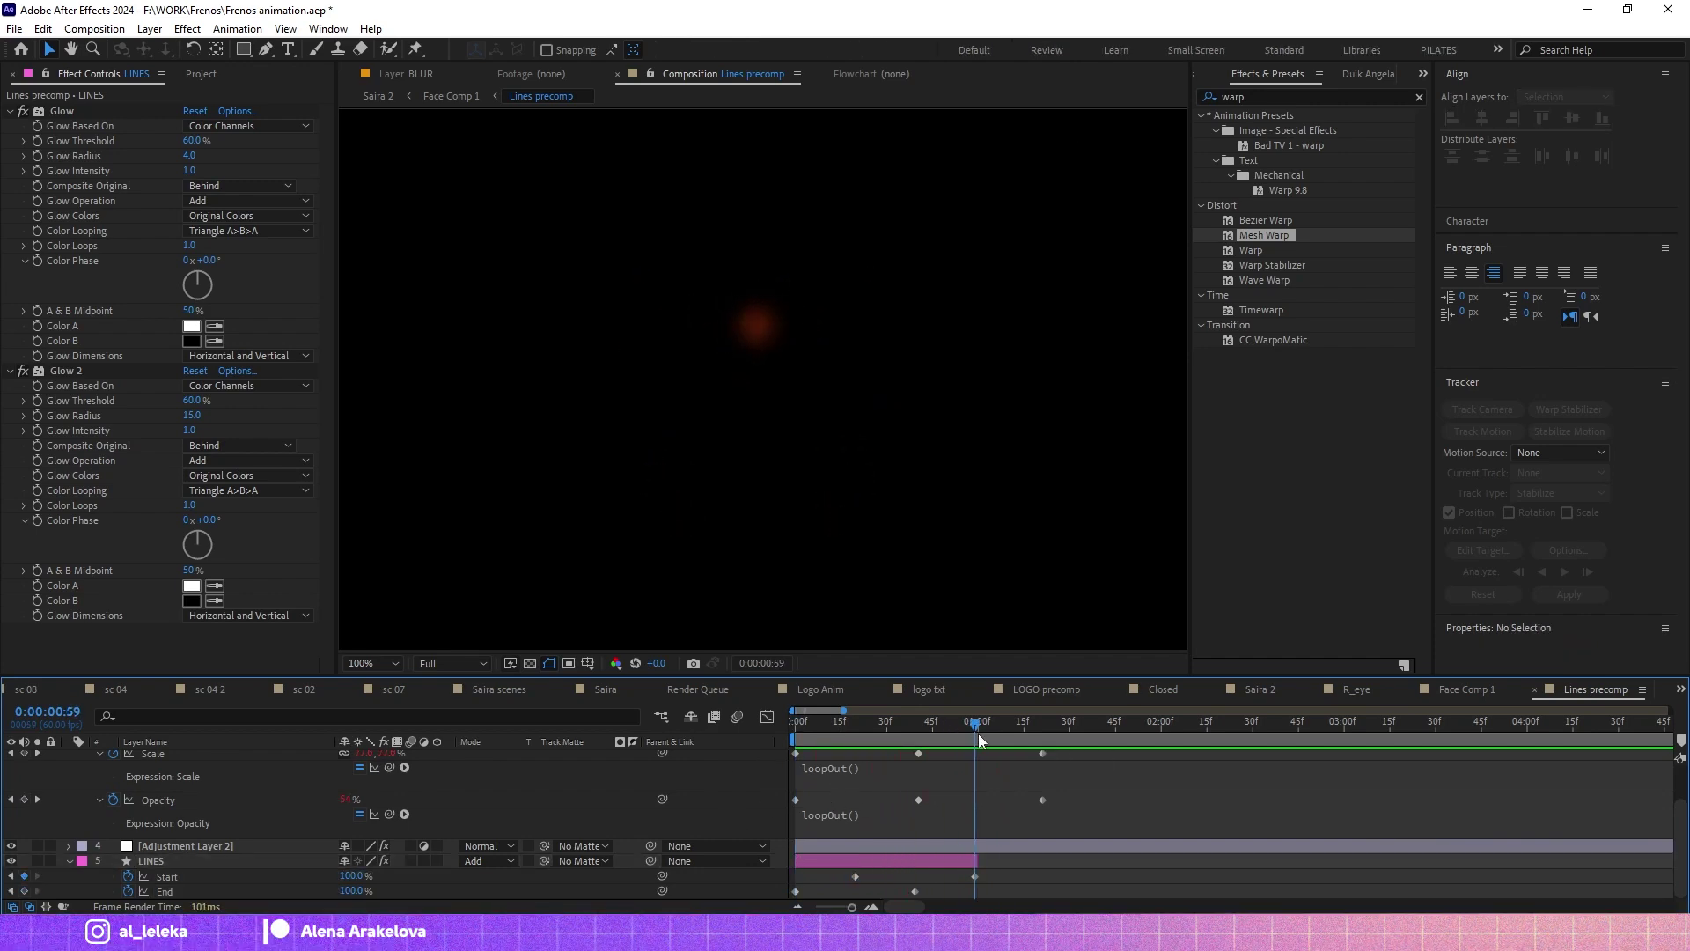
pyautogui.scroll(1, 1012, 793)
pyautogui.click(1080, 783)
pyautogui.moveTo(1081, 801); pyautogui.dragTo(791, 850)
pyautogui.click(1072, 723)
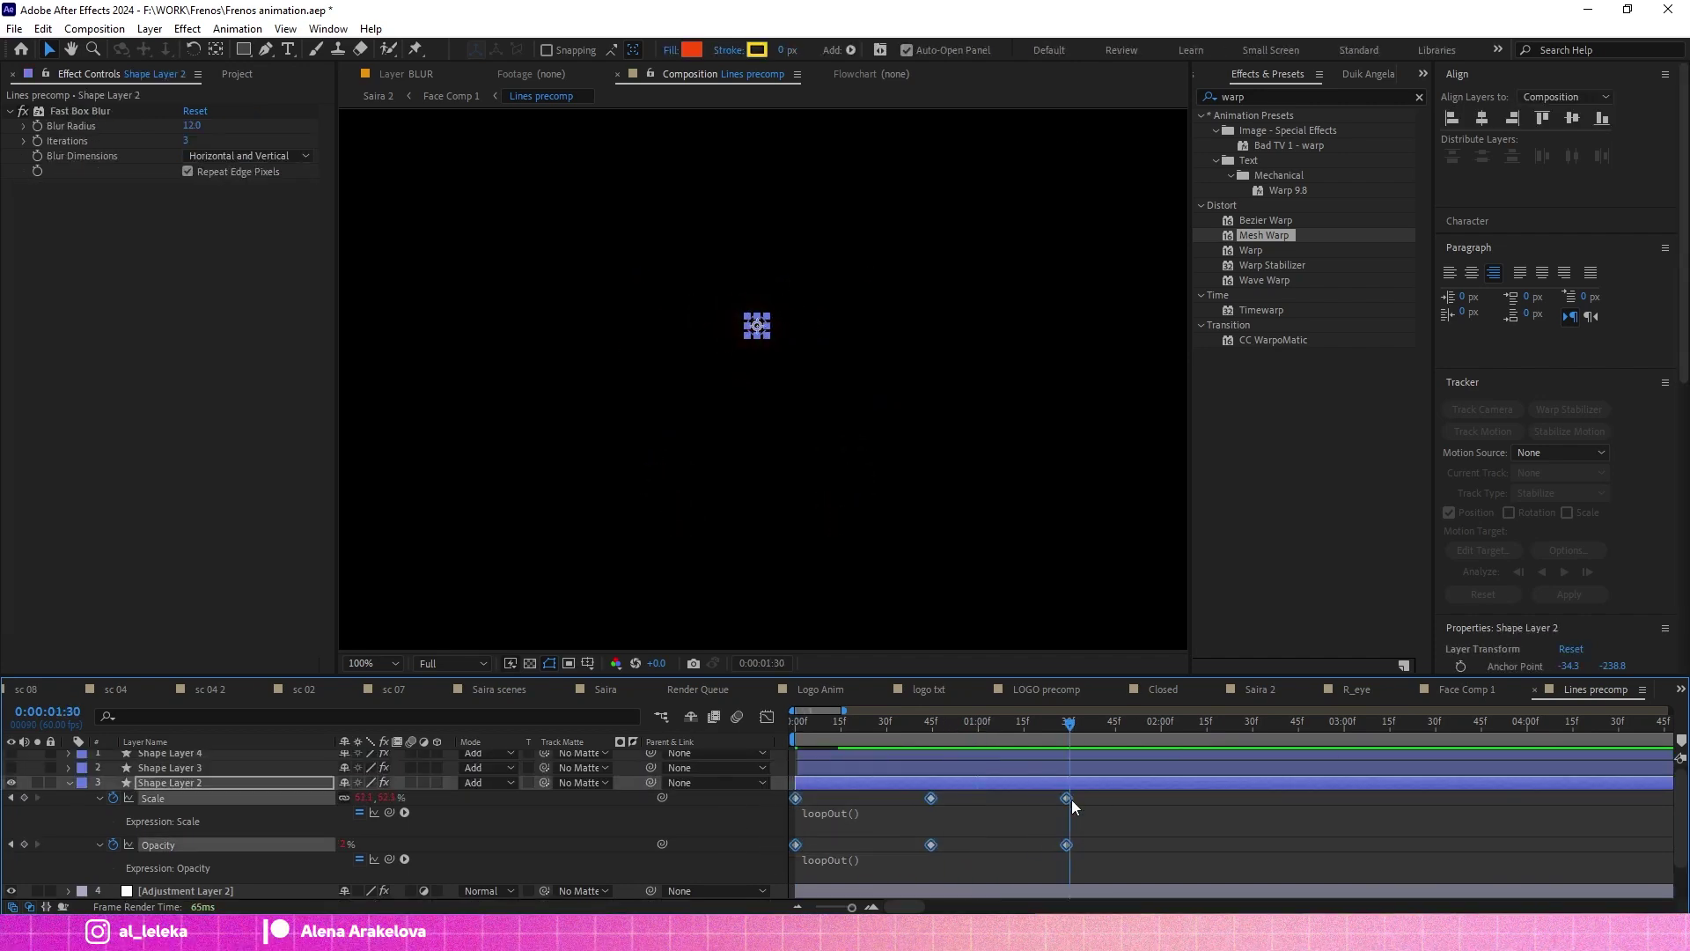
# Extend the LINES layer's out-point to 1:30 and return to the start.
pyautogui.scroll(-1, 1053, 801)
pyautogui.click(1047, 862)
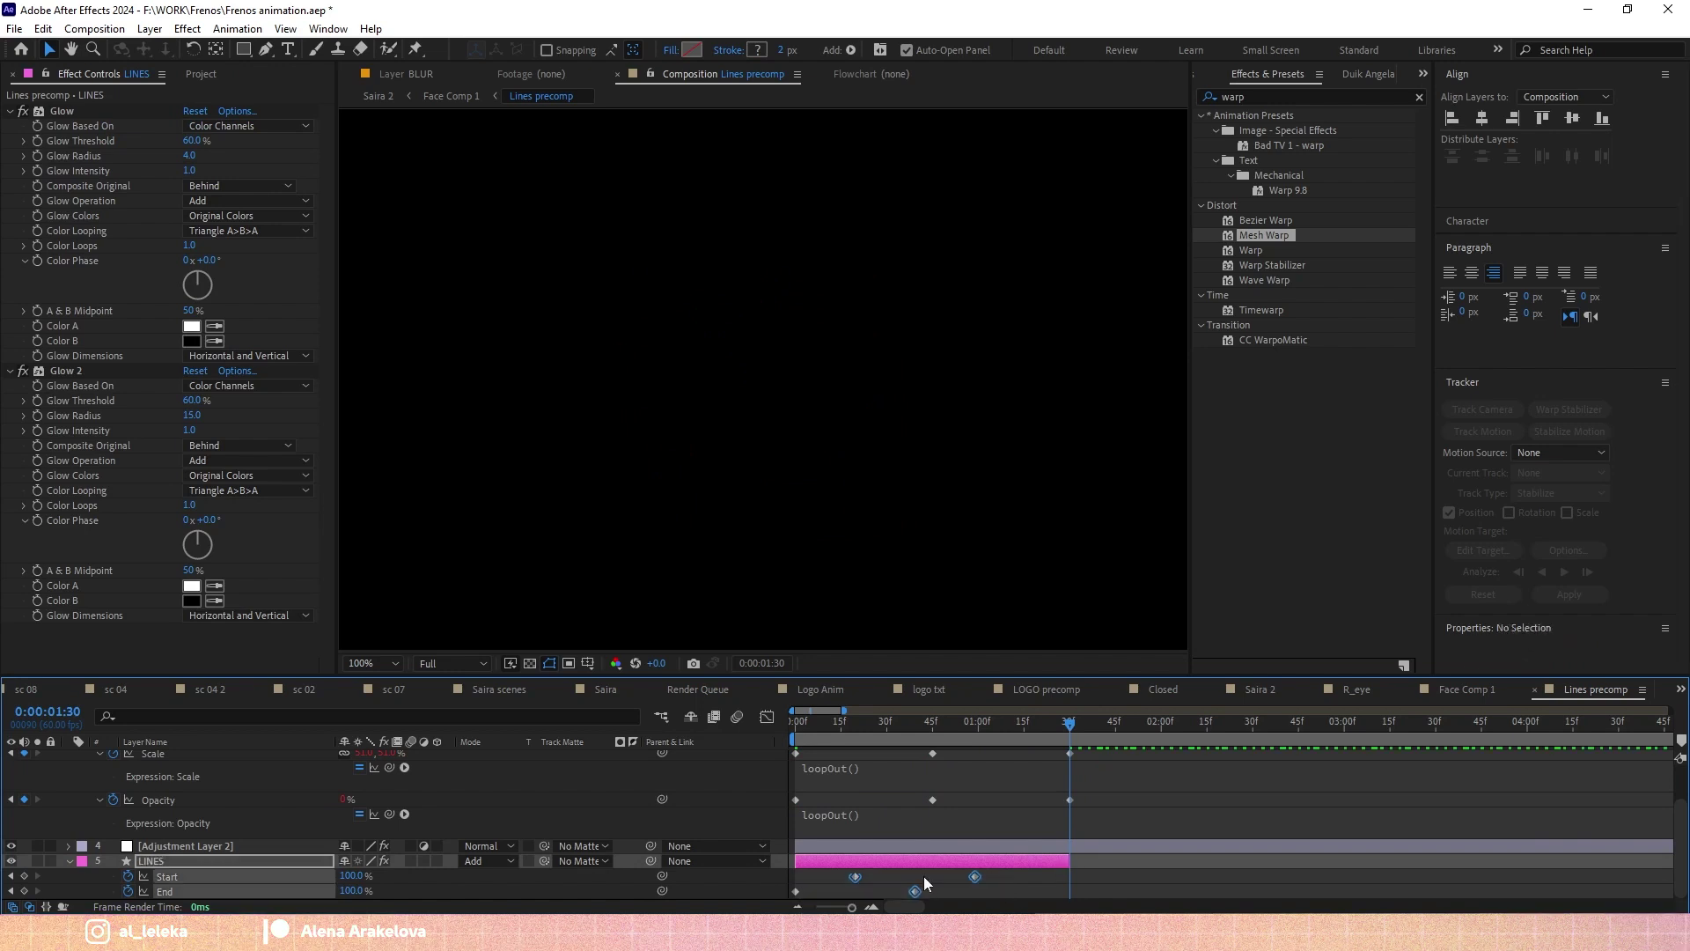
pyautogui.moveTo(974, 883); pyautogui.dragTo(1071, 874)
pyautogui.scroll(1, 1011, 858)
pyautogui.press('Home')
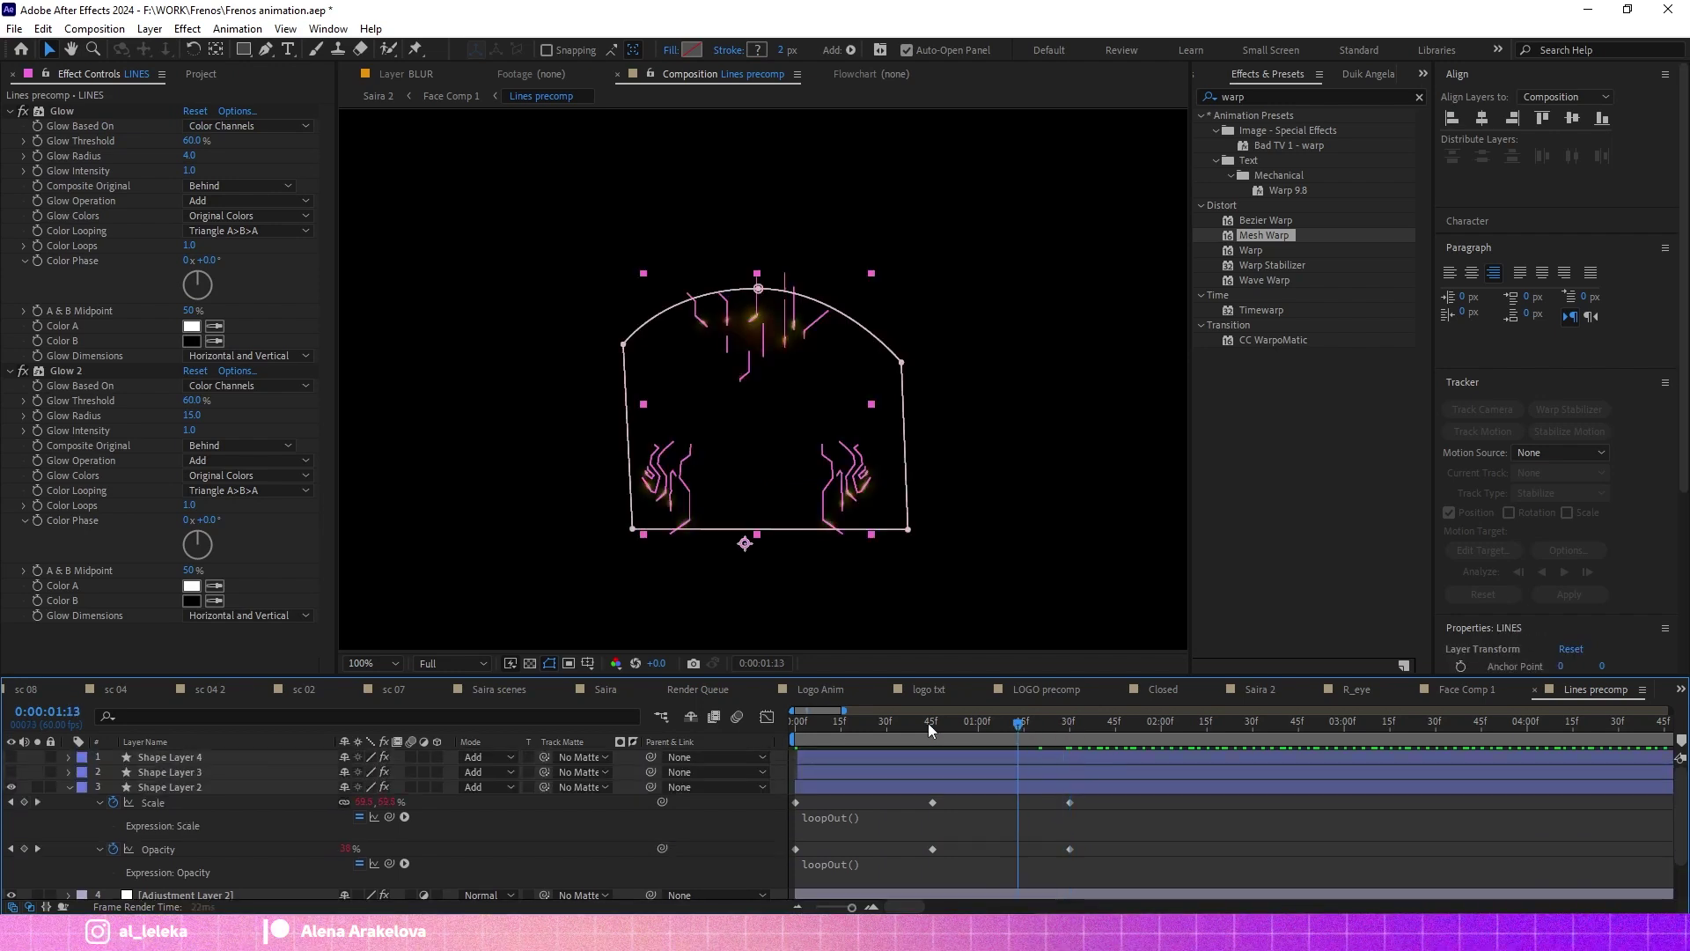
# Enable Time Remapping on the Lines precomp in Face Comp 1 and scrub its animation.
pyautogui.click(1463, 691)
pyautogui.rightClick(154, 757)
pyautogui.moveTo(202, 318)
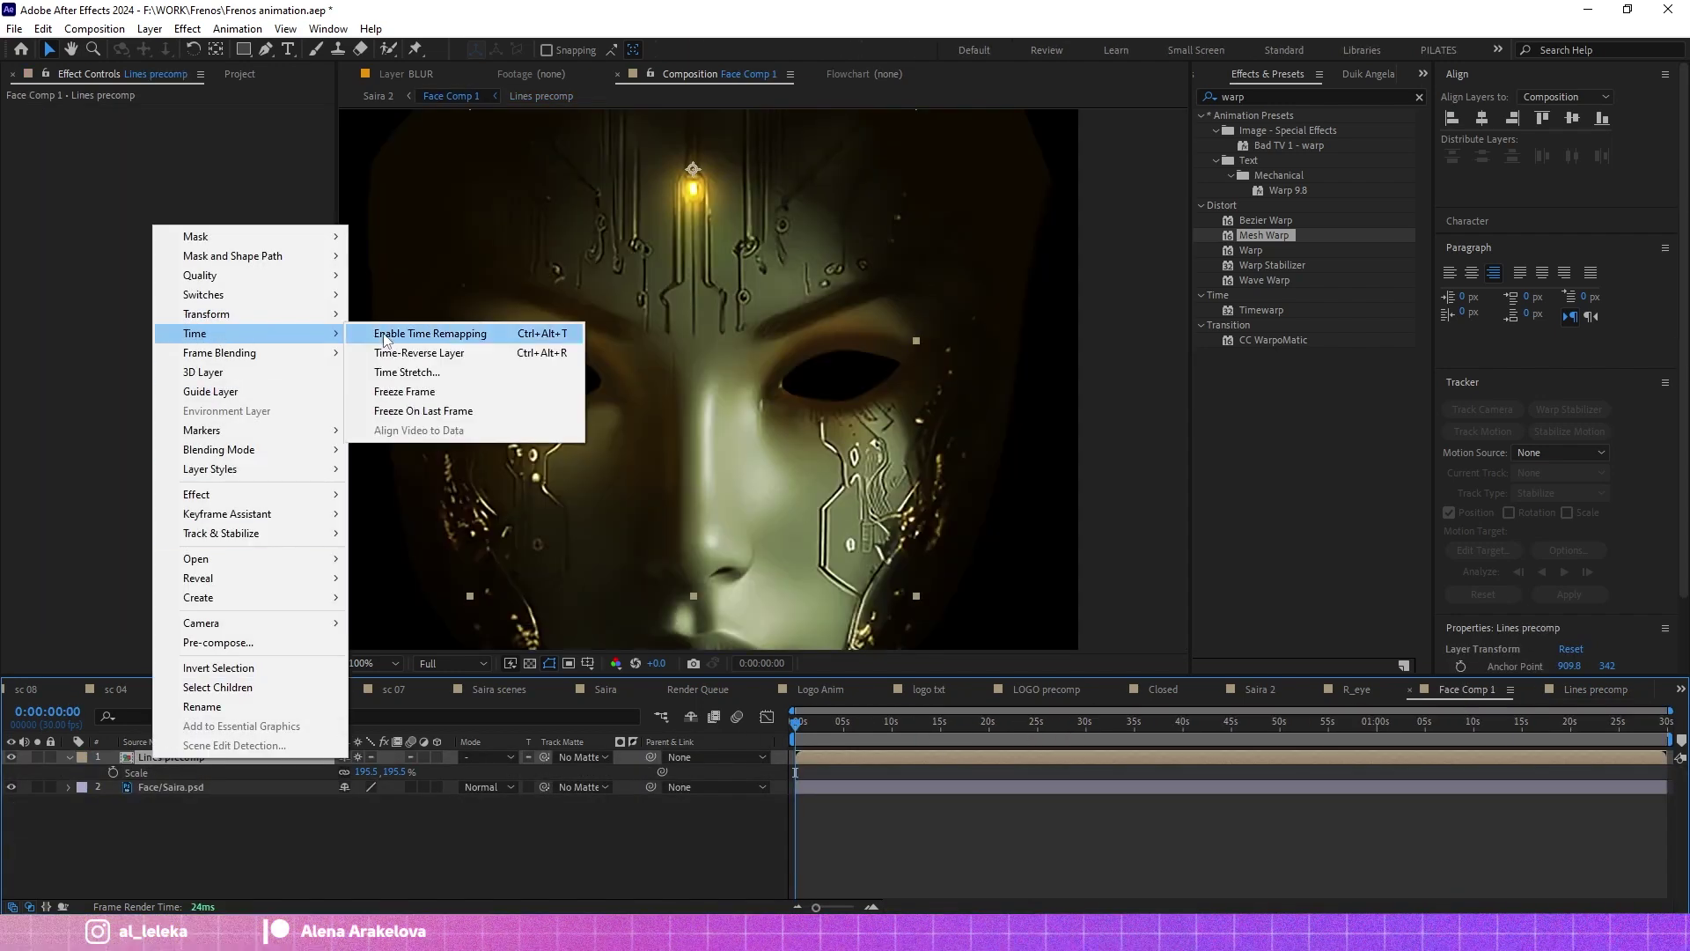
pyautogui.click(422, 318)
pyautogui.moveTo(962, 733); pyautogui.dragTo(1023, 754)
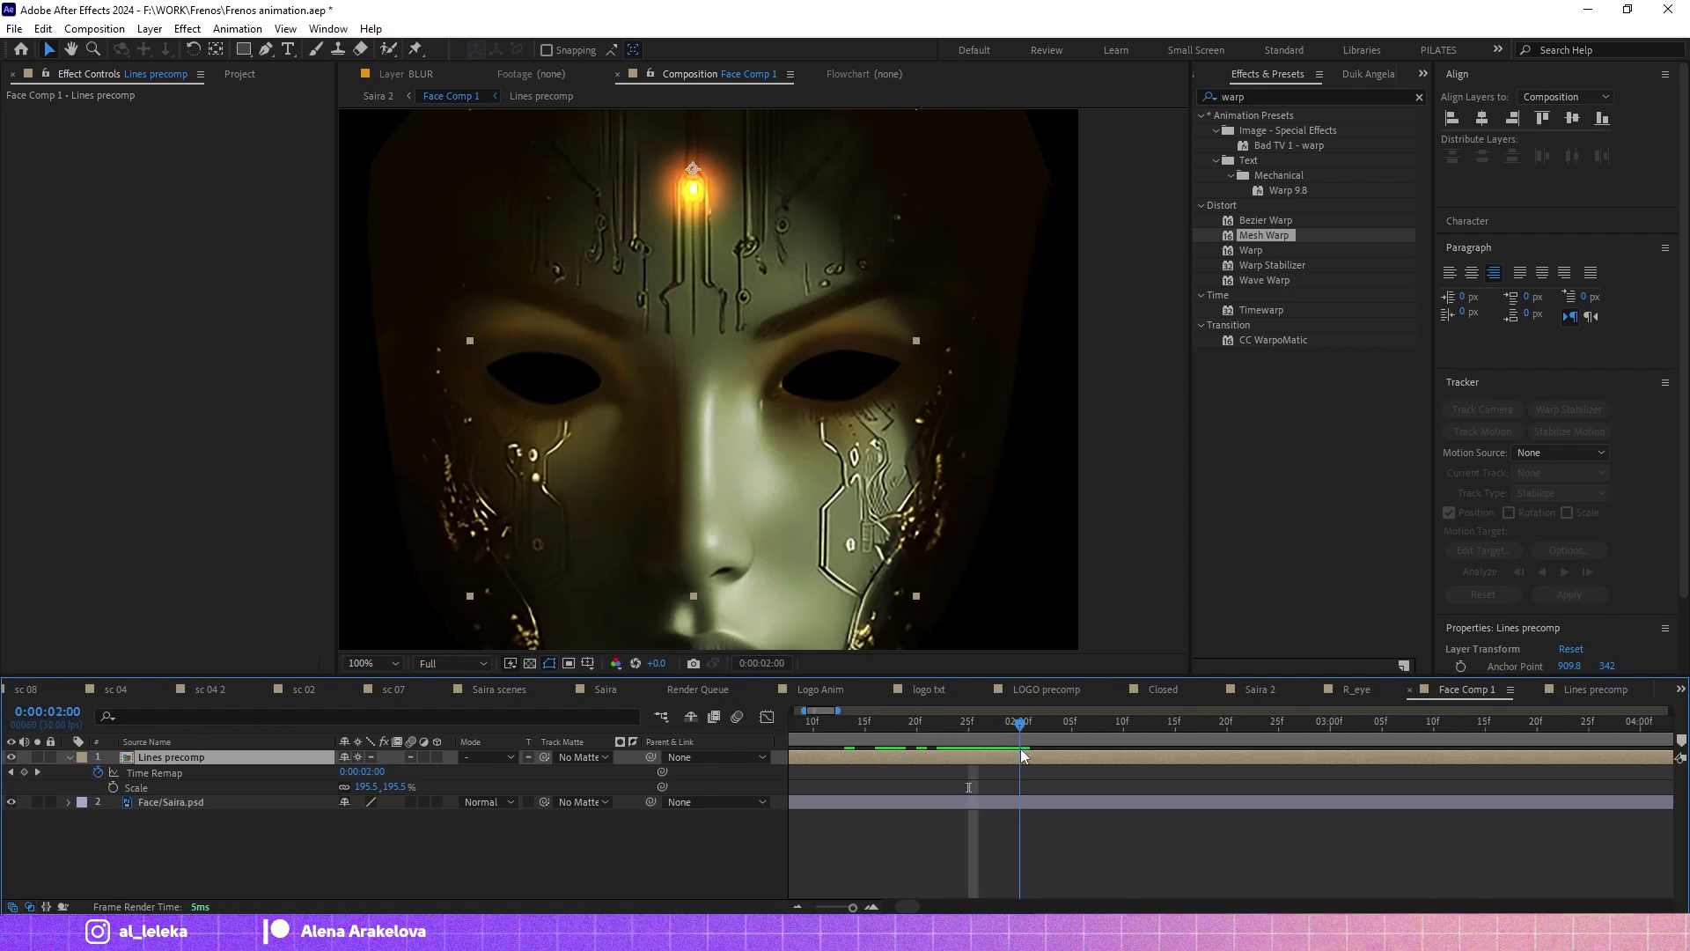
pyautogui.moveTo(897, 745); pyautogui.dragTo(972, 741)
pyautogui.doubleClick(972, 757)
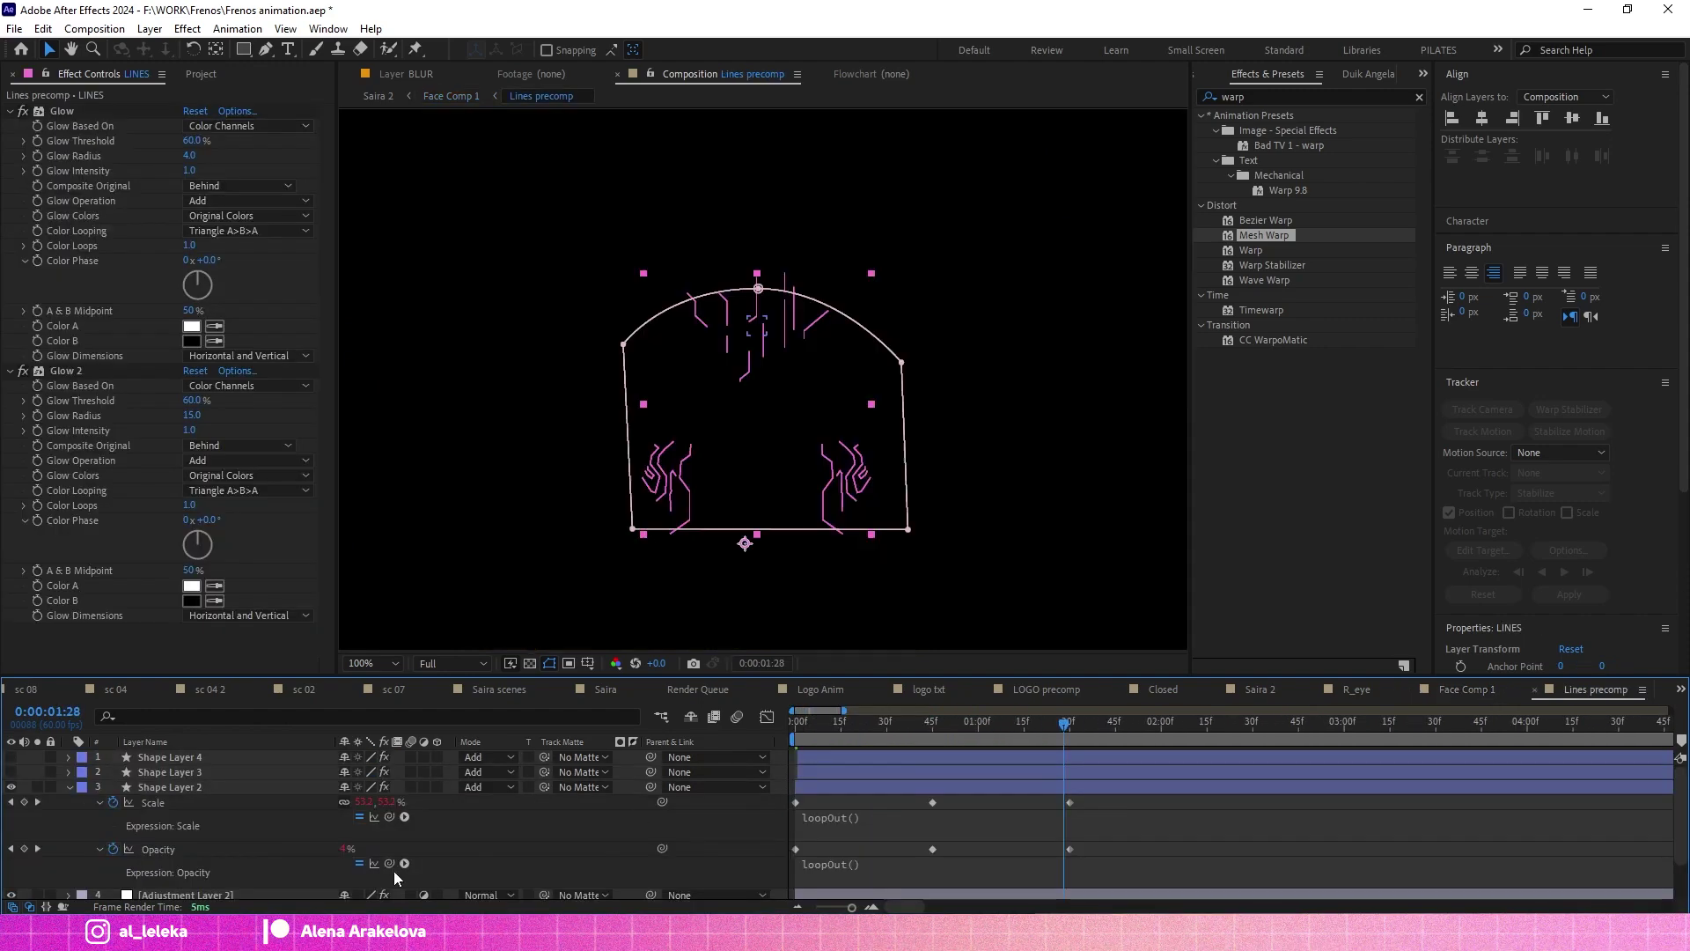
pyautogui.rightClick(753, 598)
pyautogui.click(808, 630)
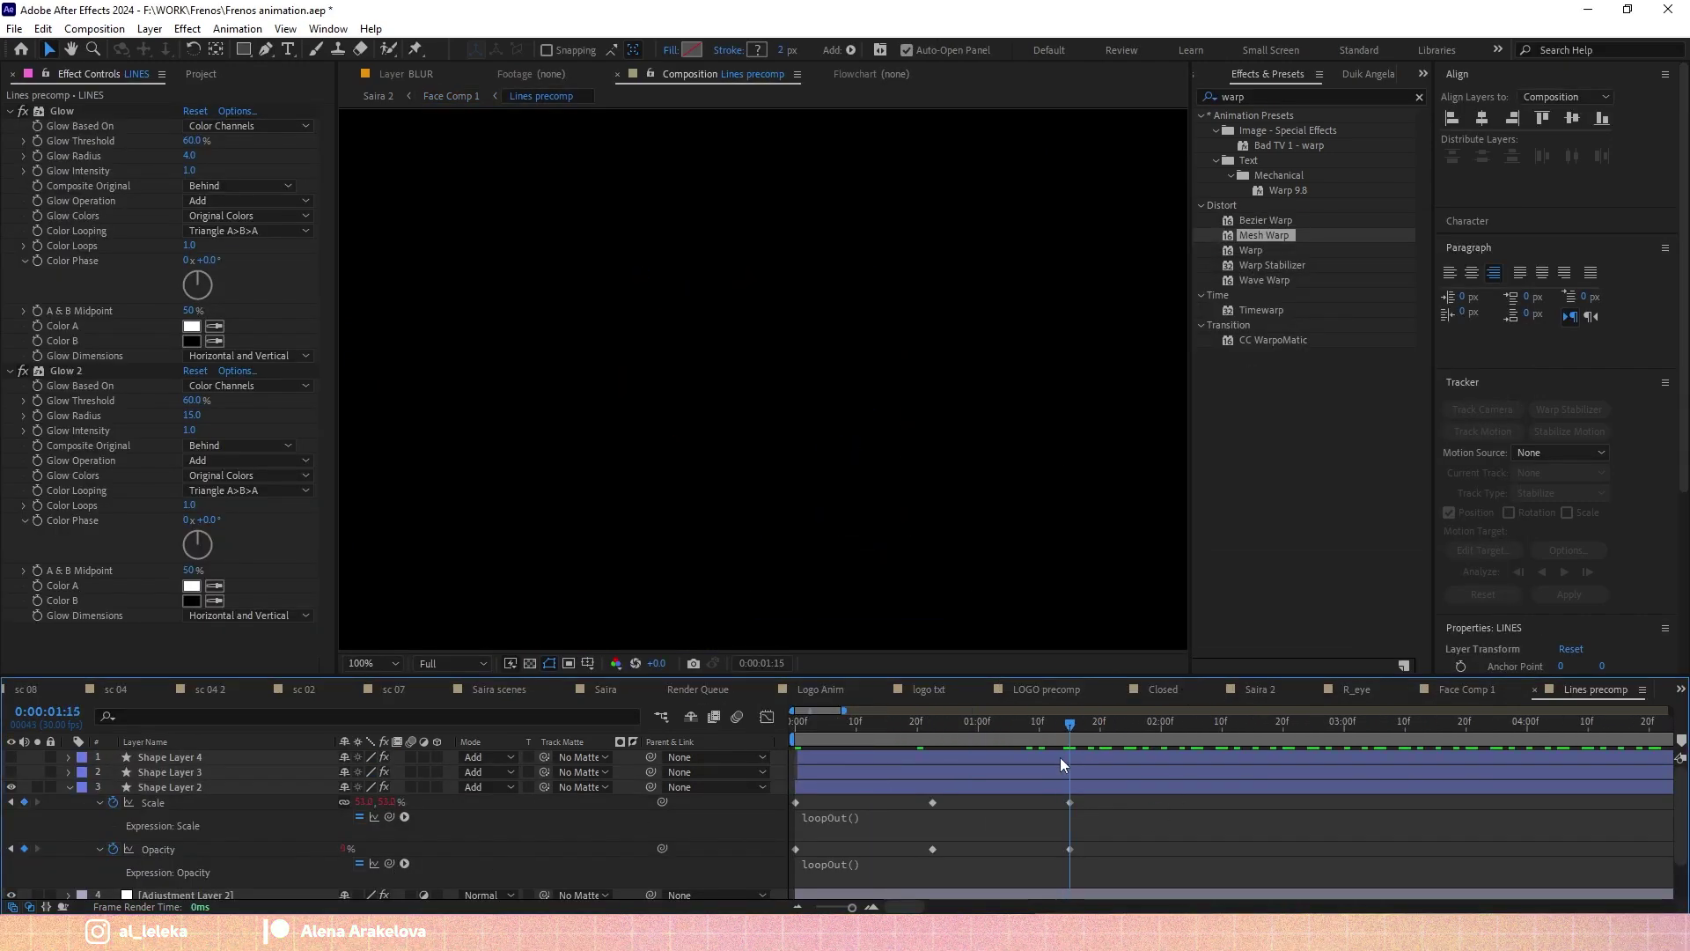
# Add a loopOut() expression to the Lines precomp's Time Remap, fixing its syntax.
pyautogui.click(1466, 689)
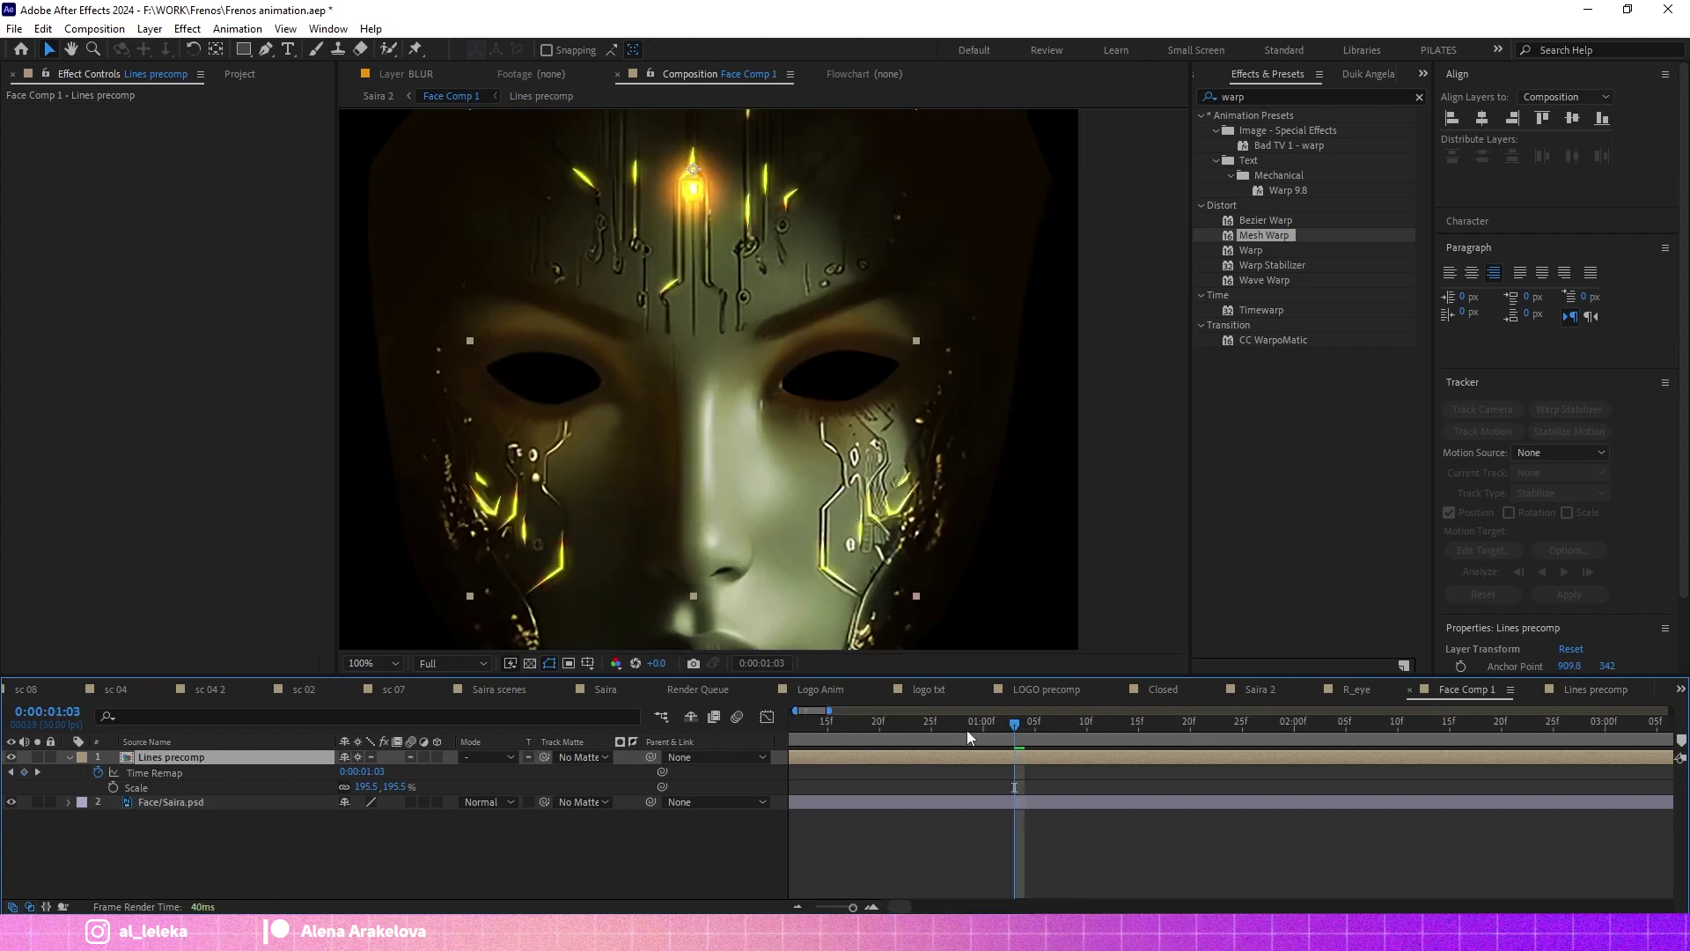
pyautogui.moveTo(967, 736); pyautogui.dragTo(1132, 744)
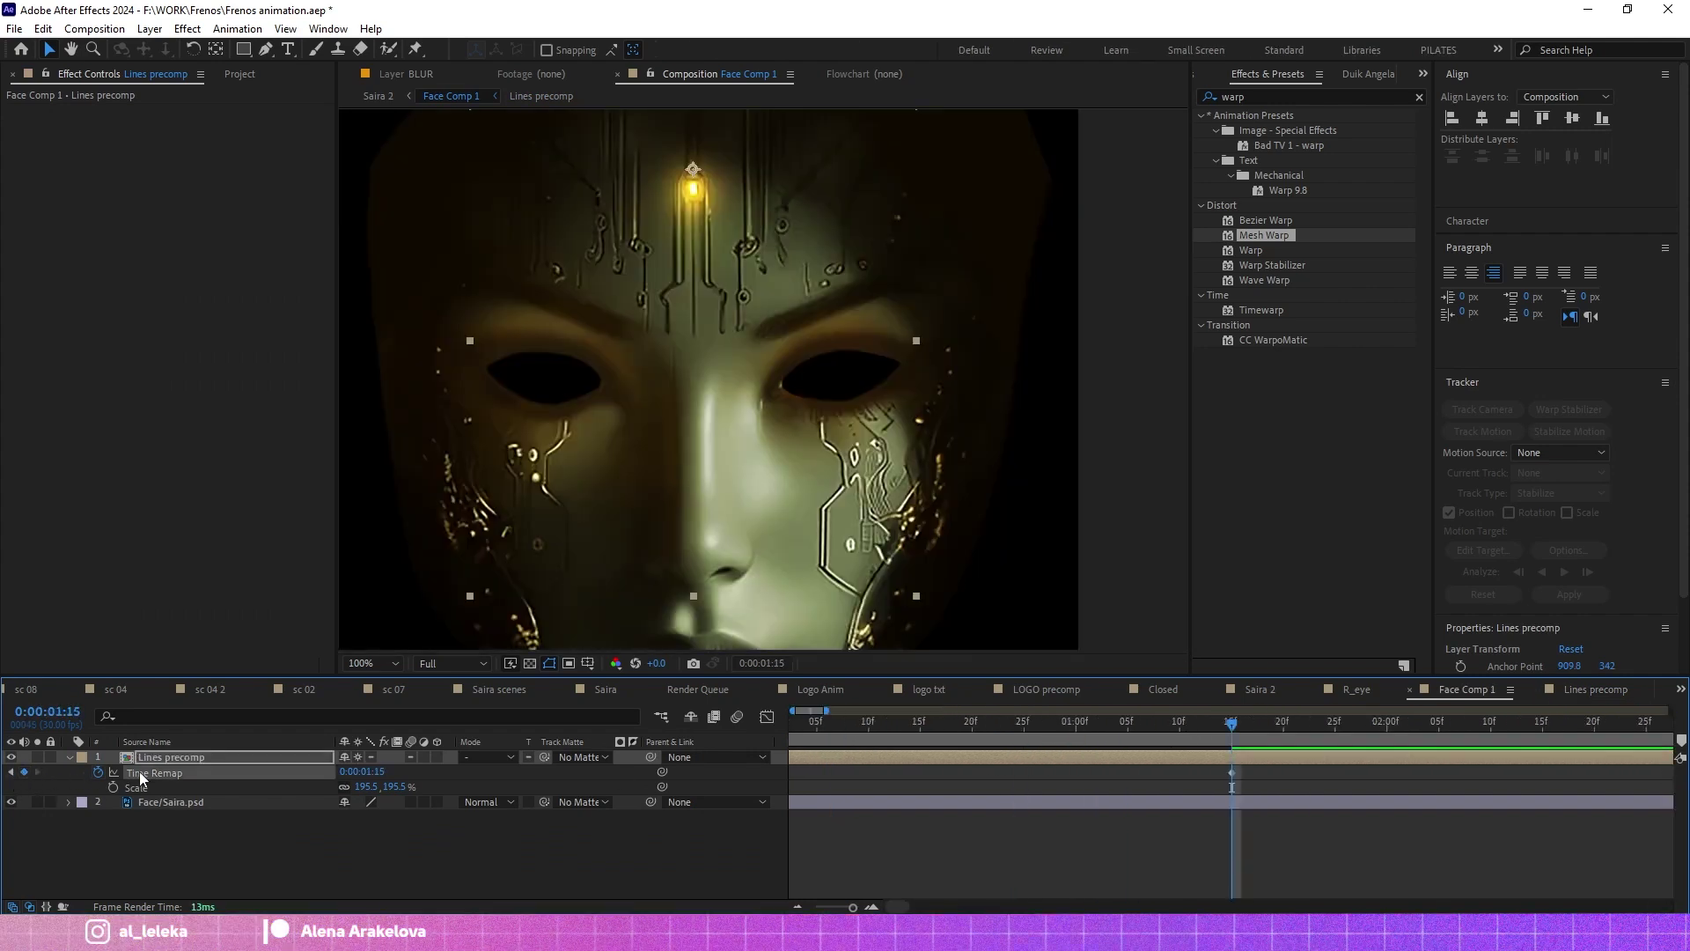
pyautogui.keyDown('alt'); pyautogui.click(98, 772); pyautogui.keyUp('alt')
pyautogui.write('loopOut((')
pyautogui.click(365, 900)
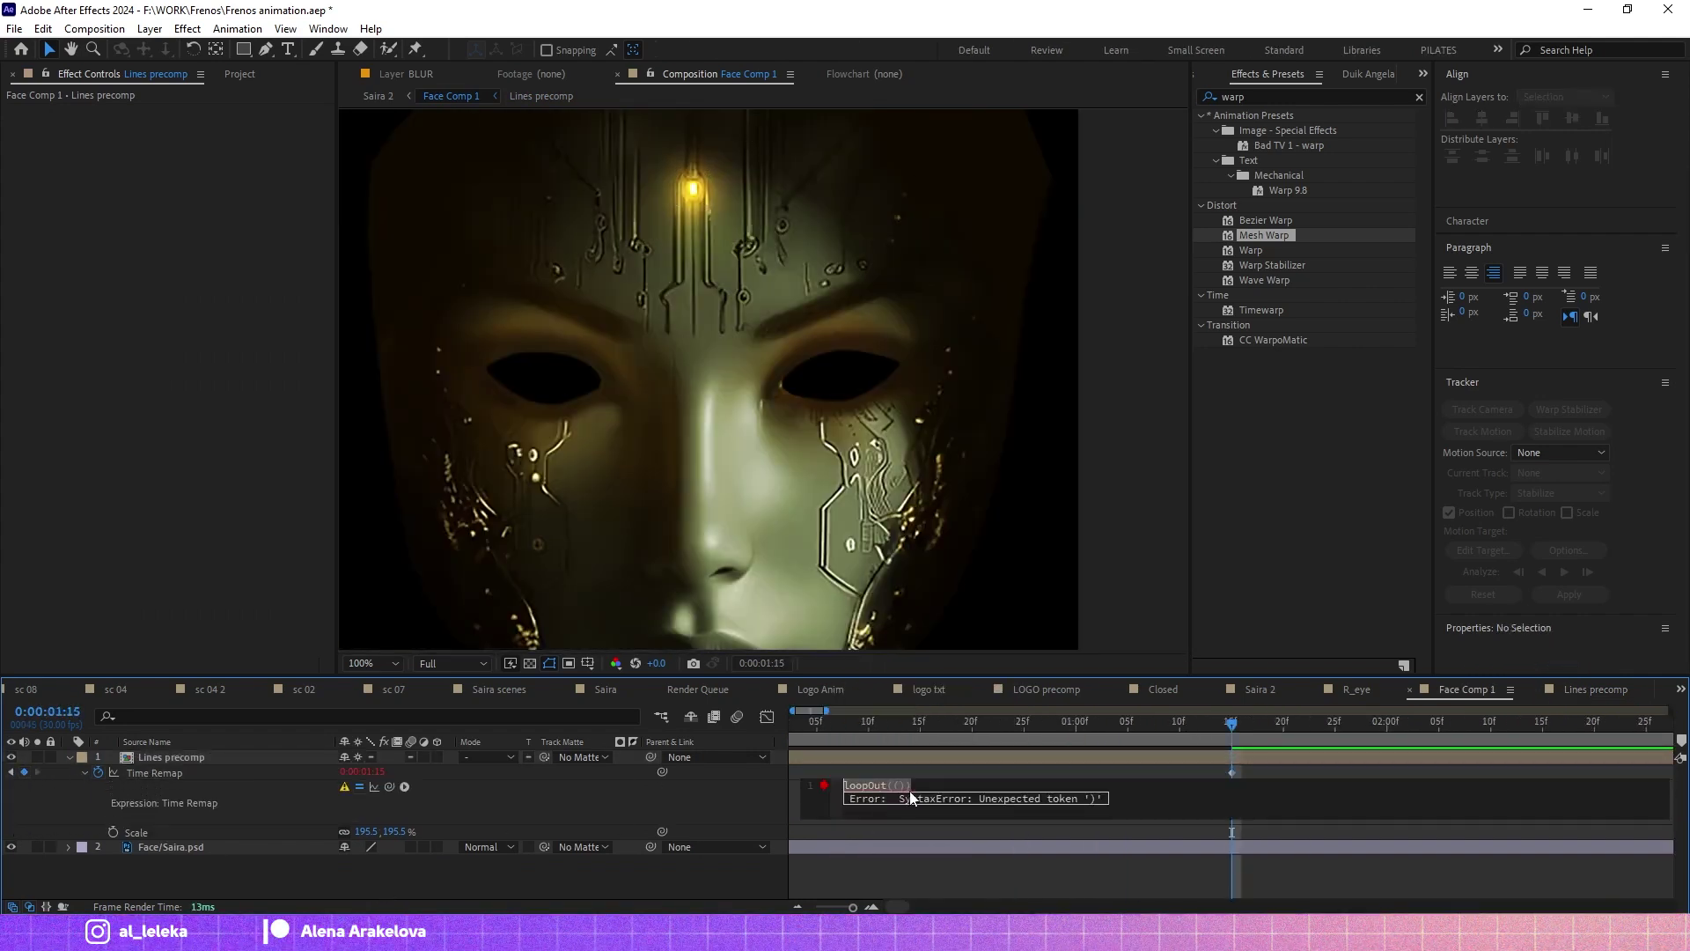
pyautogui.write('()')
pyautogui.click(725, 806)
pyautogui.press('Home')
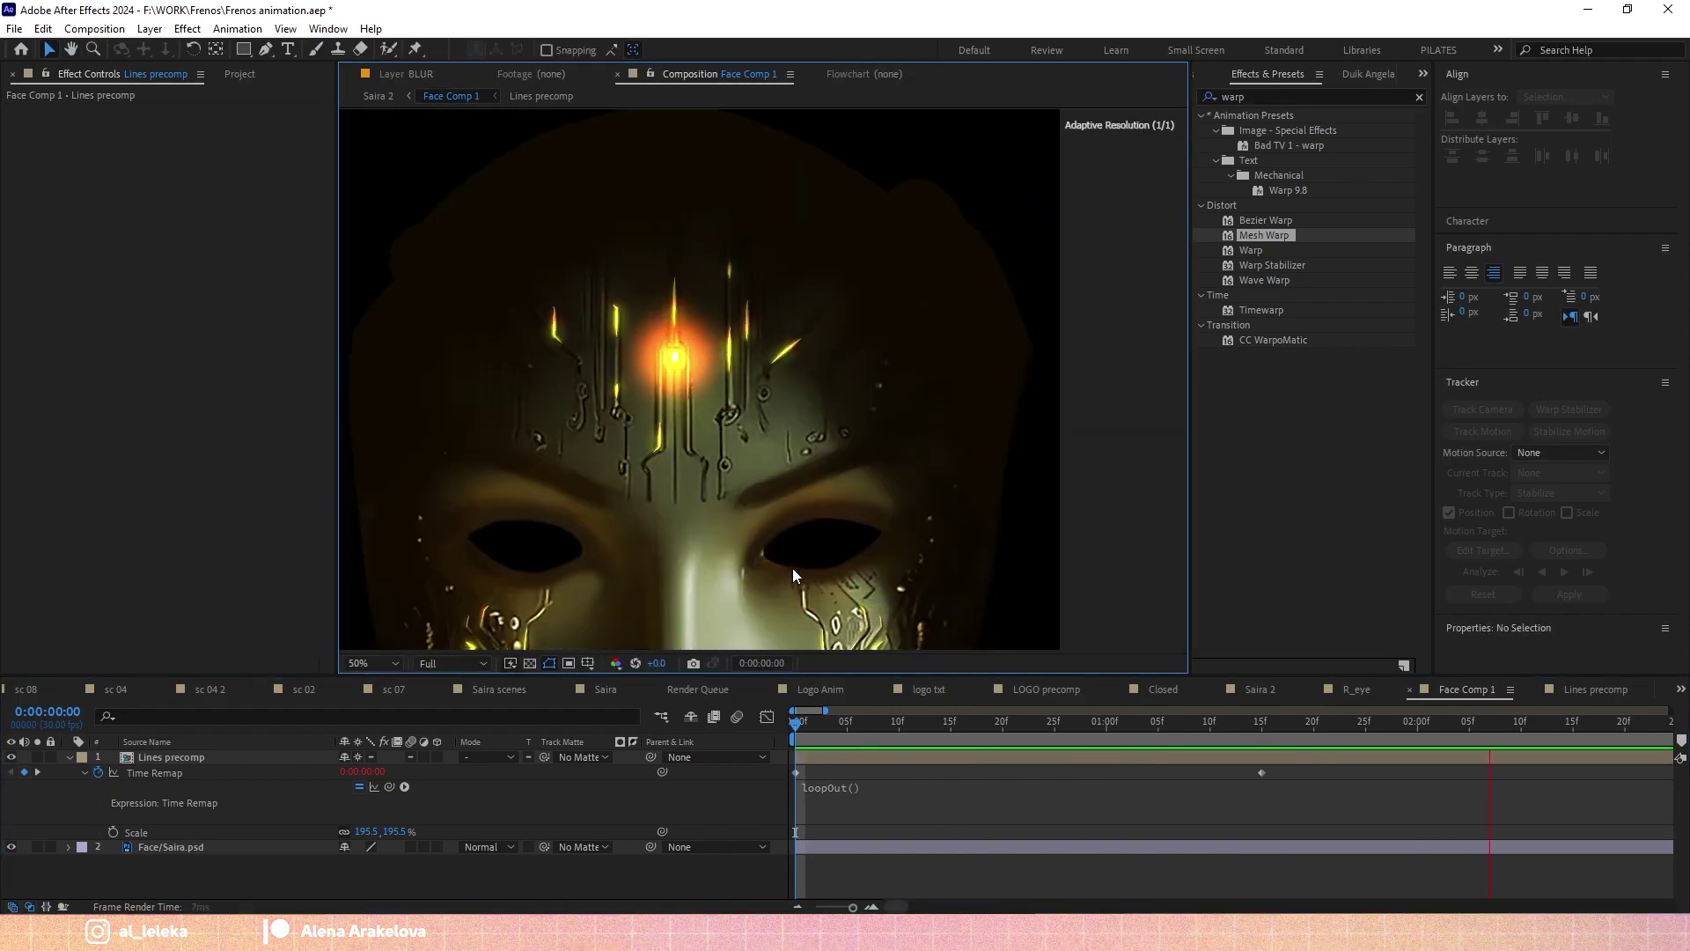
pyautogui.scroll(-2, 793, 568)
pyautogui.click(158, 850)
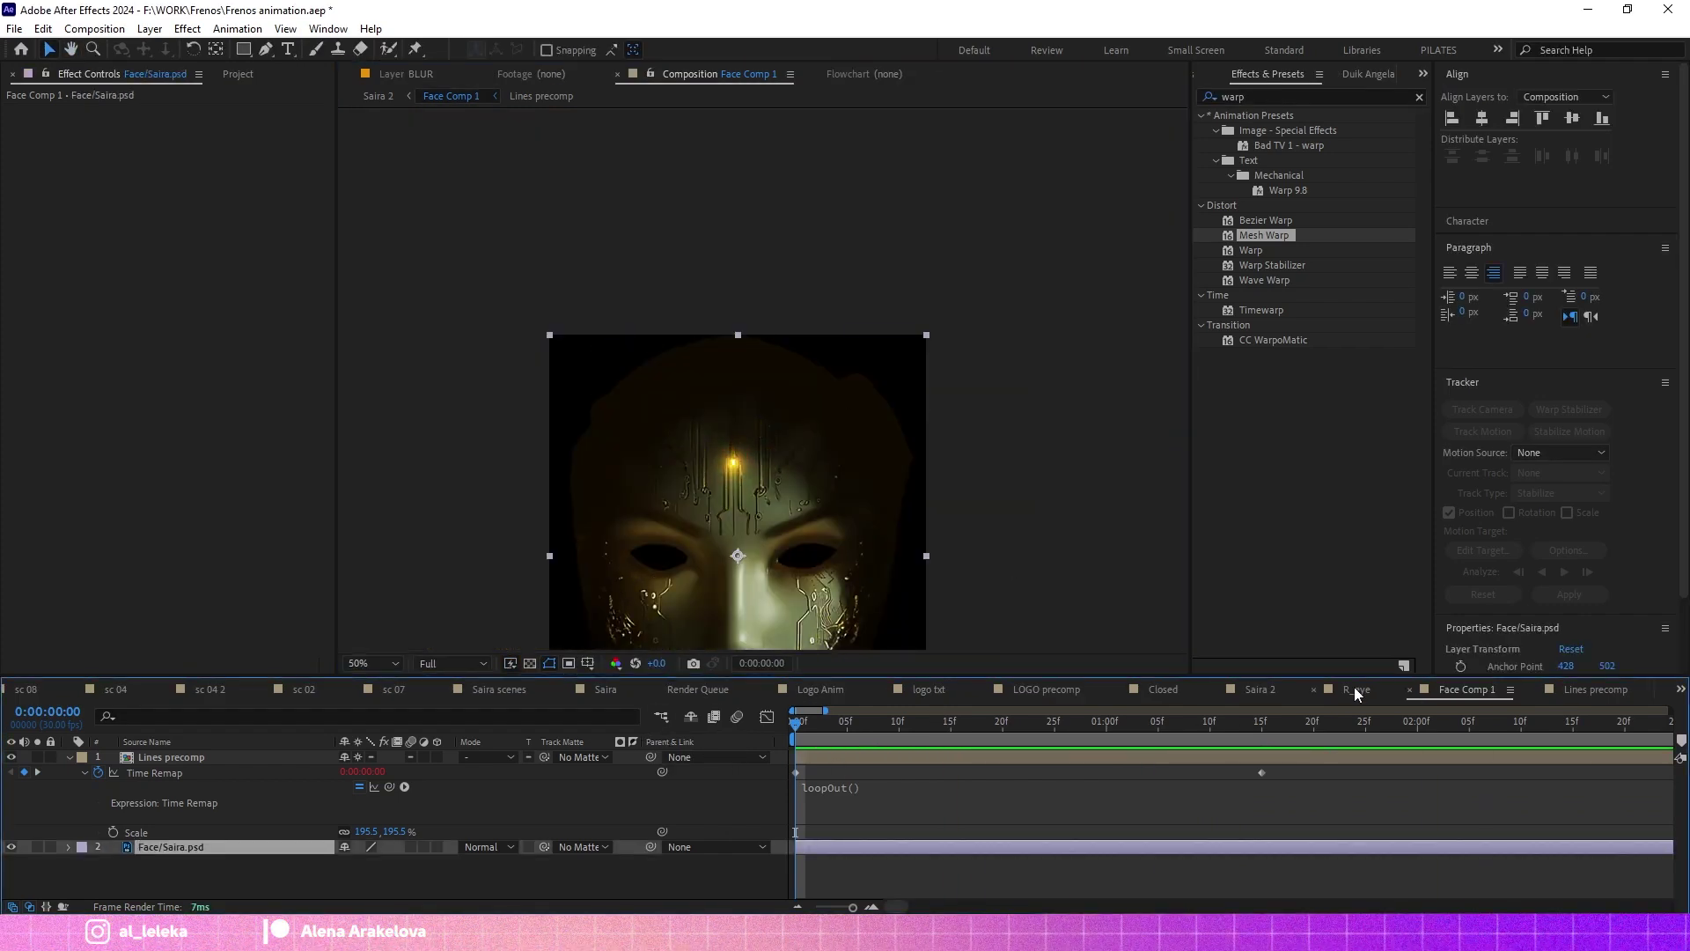
# Apply Curves to the Cloth layer in Saira 2 and to Face/Saira.psd in Face Comp 1.
pyautogui.click(1259, 690)
pyautogui.click(161, 847)
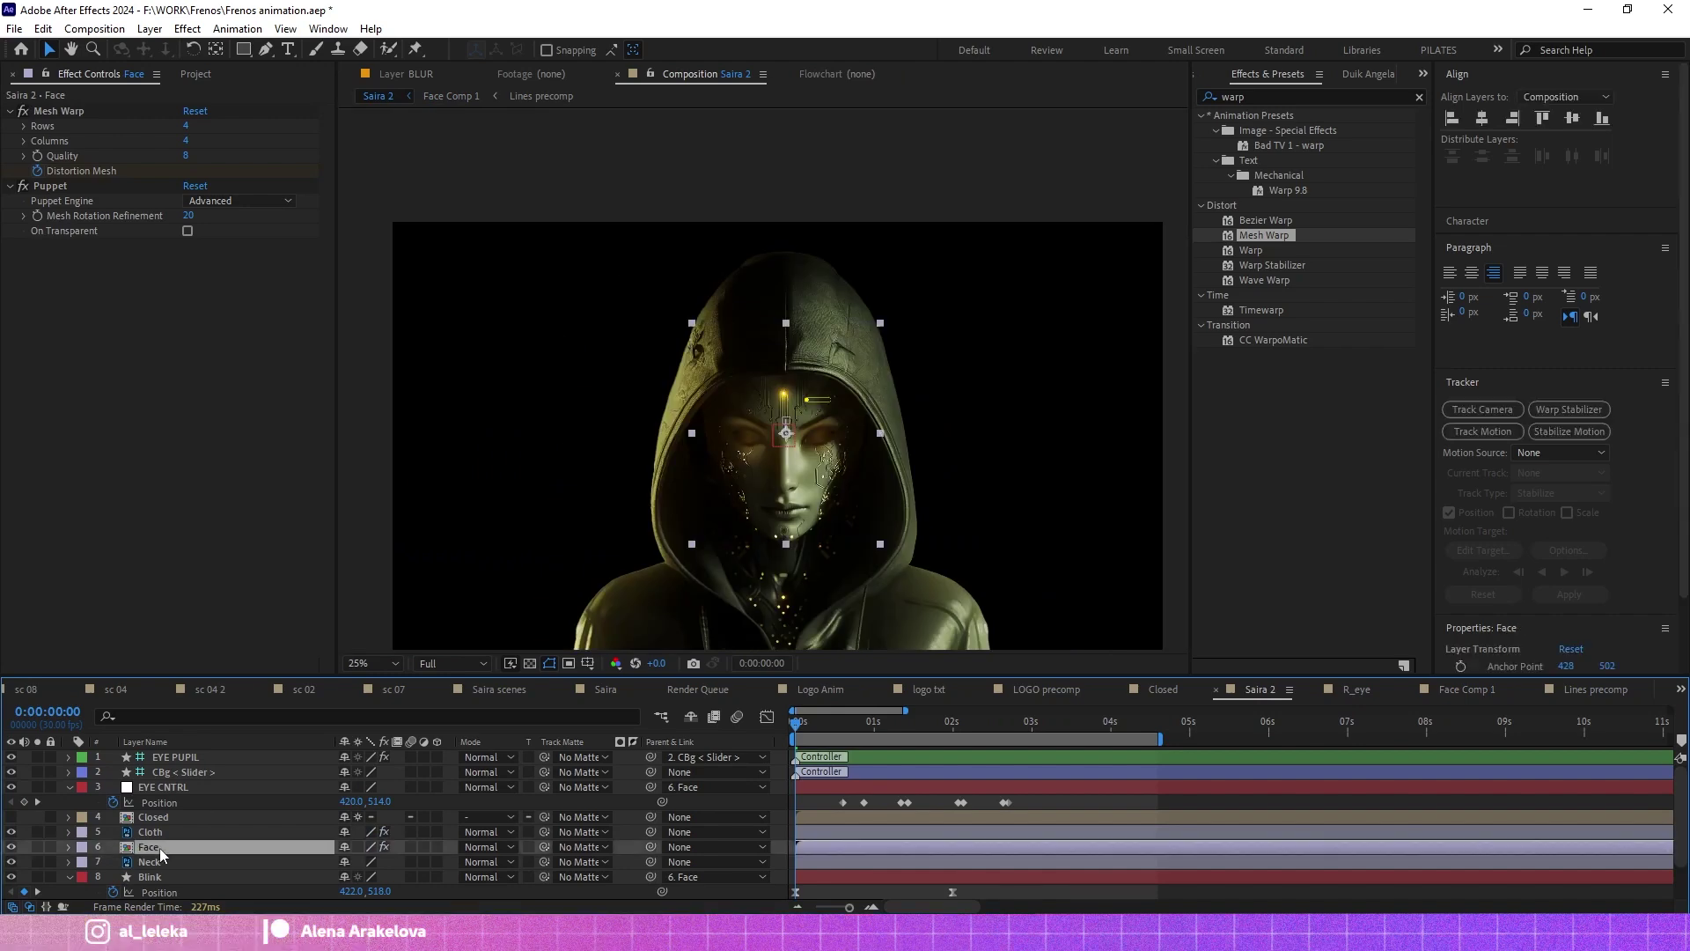
pyautogui.click(148, 832)
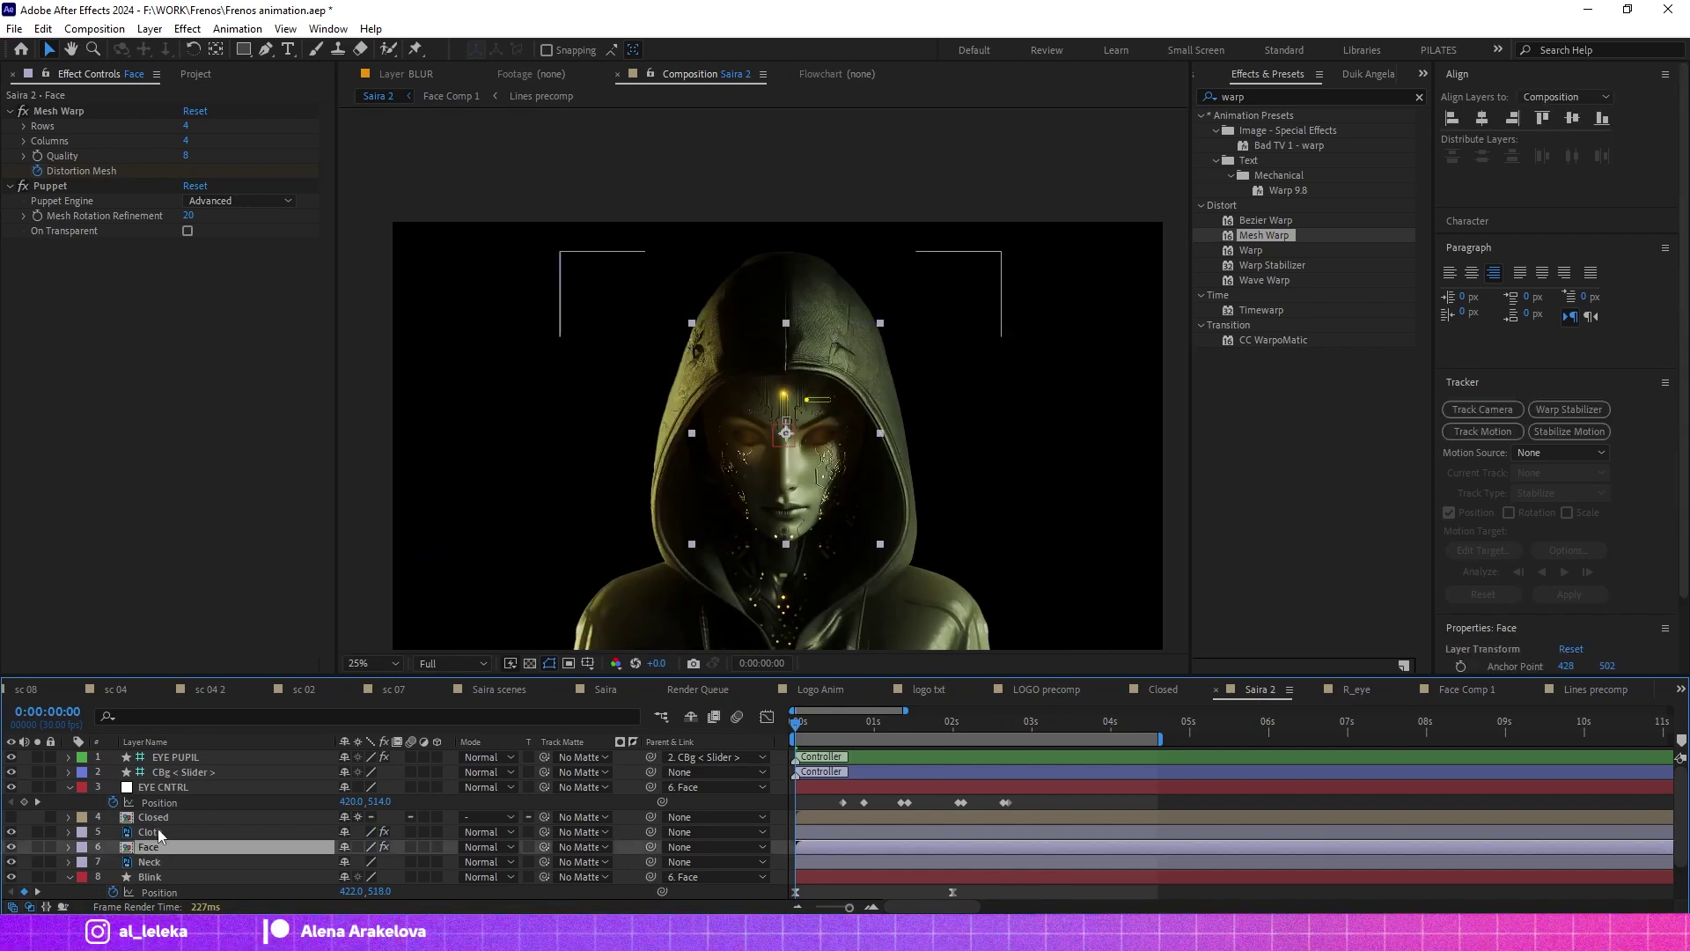
pyautogui.doubleClick(1265, 99)
pyautogui.write('curve')
pyautogui.moveTo(1270, 176); pyautogui.dragTo(40, 282)
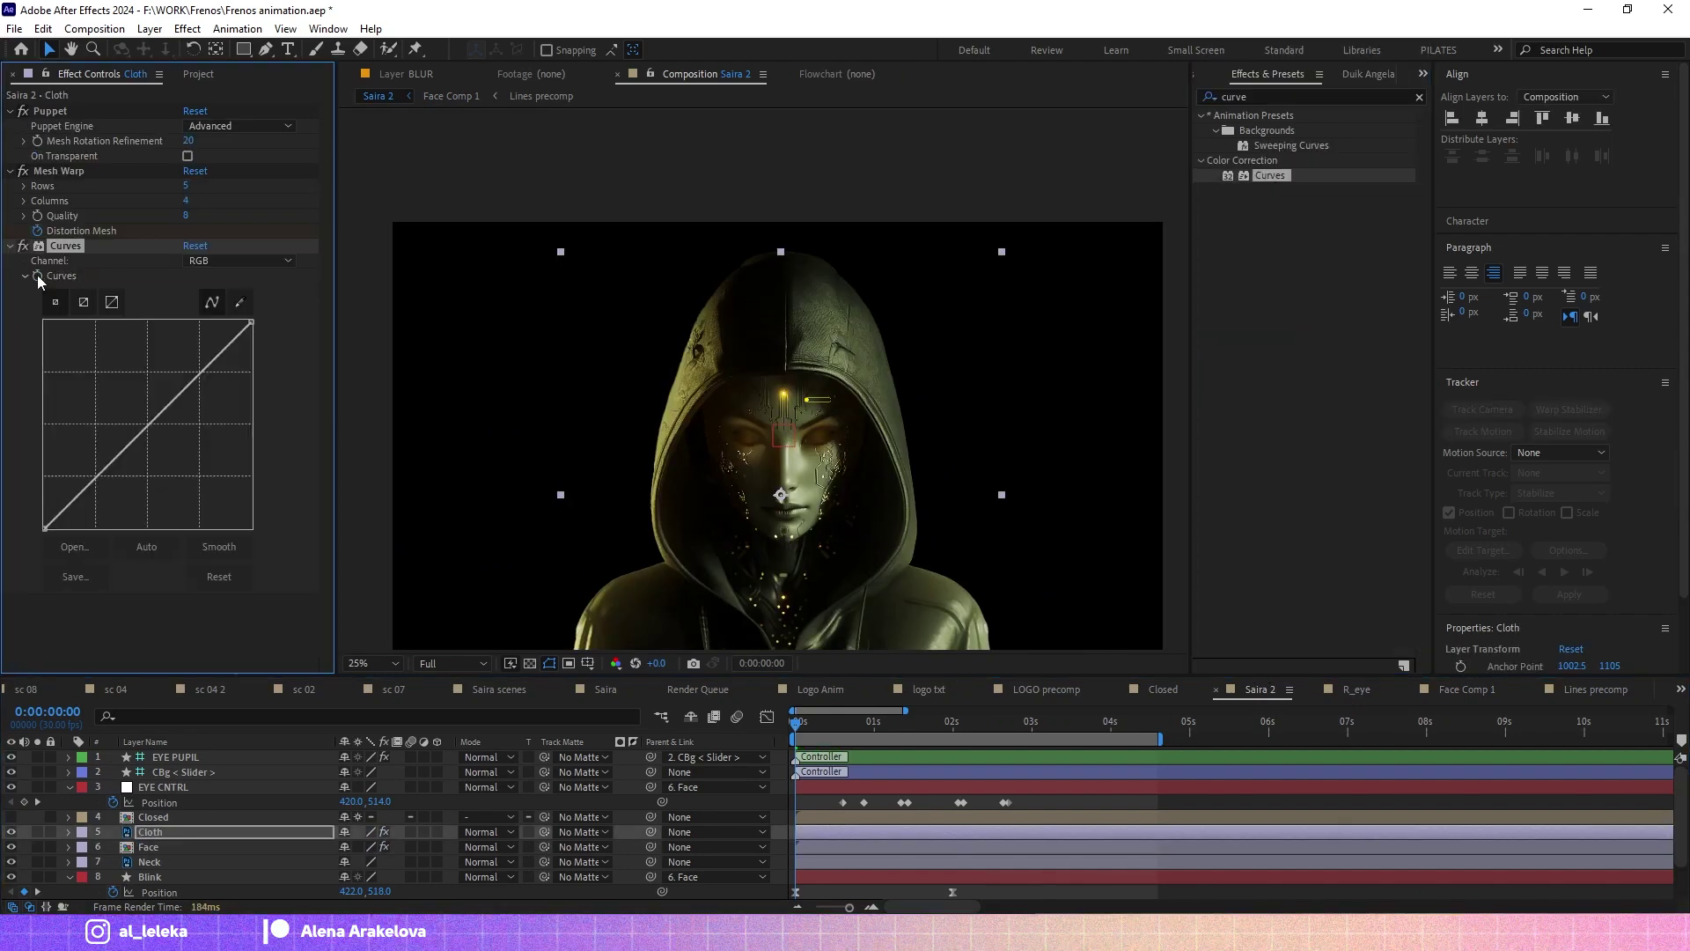
pyautogui.doubleClick(148, 847)
pyautogui.doubleClick(1271, 176)
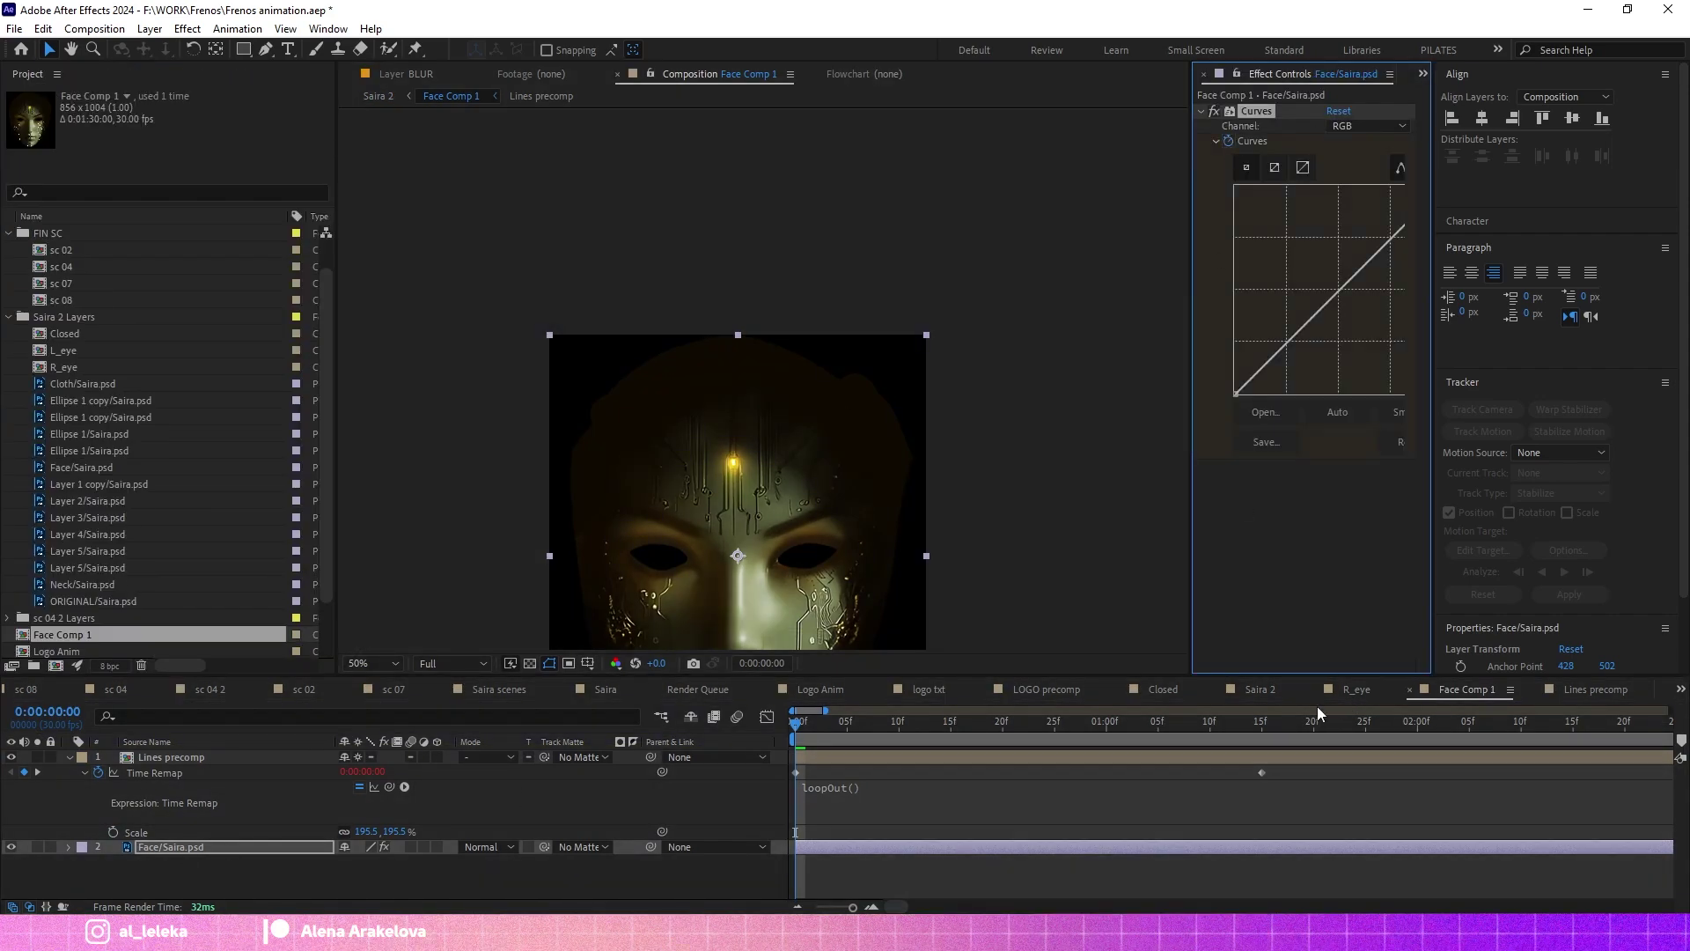
# Dock Face Comp 1's timeline beside Saira 2 with Face/Saira.psd's Curves revealed.
pyautogui.click(1268, 689)
pyautogui.moveTo(1288, 78); pyautogui.dragTo(326, 109)
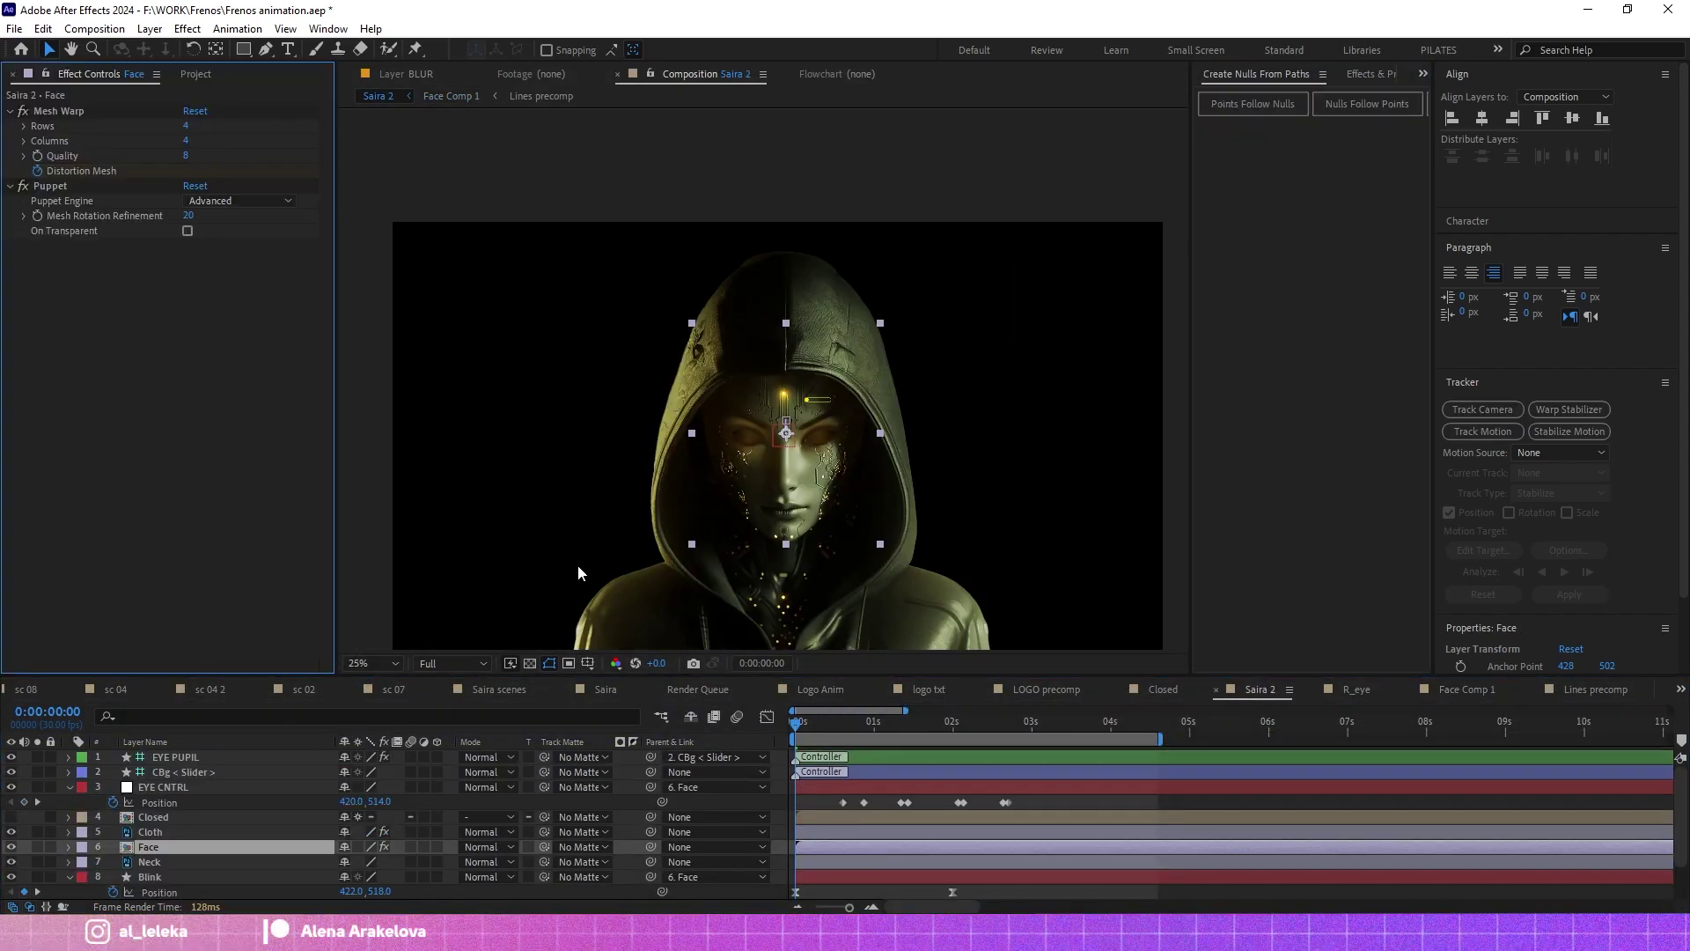
pyautogui.moveTo(1465, 690); pyautogui.dragTo(1302, 291)
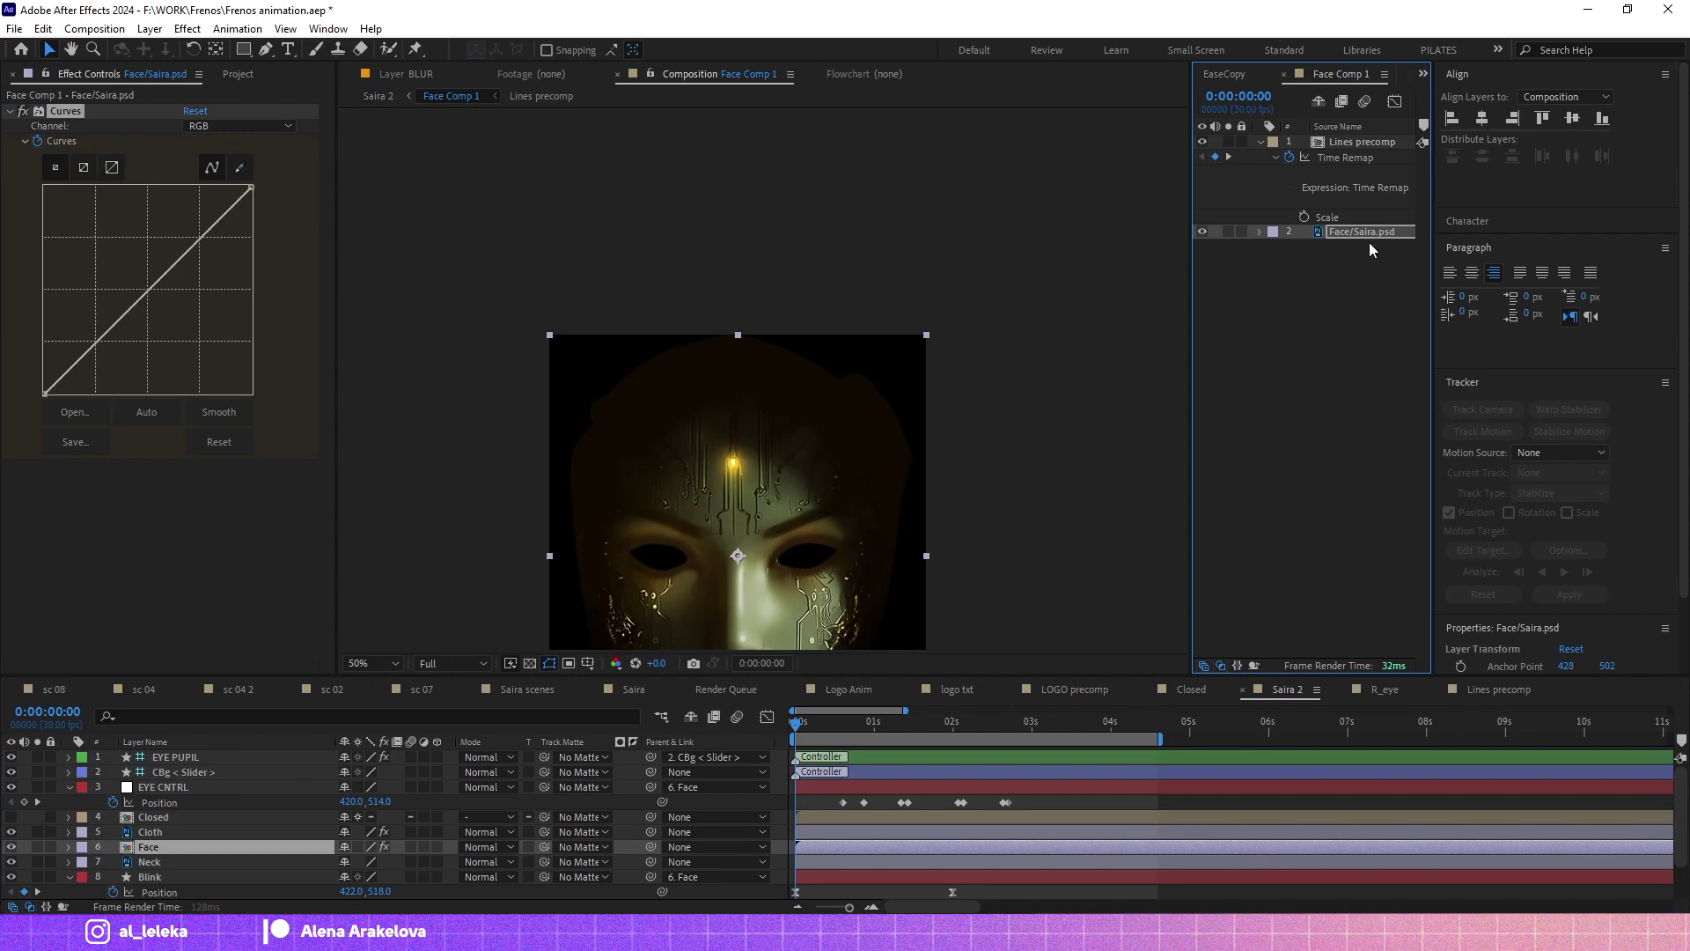
pyautogui.click(1361, 231)
pyautogui.press('e')
pyautogui.moveTo(1192, 352)
pyautogui.mouseDown()
pyautogui.moveTo(1069, 352)
pyautogui.moveTo(907, 299)
pyautogui.mouseUp()
pyautogui.click(1101, 703)
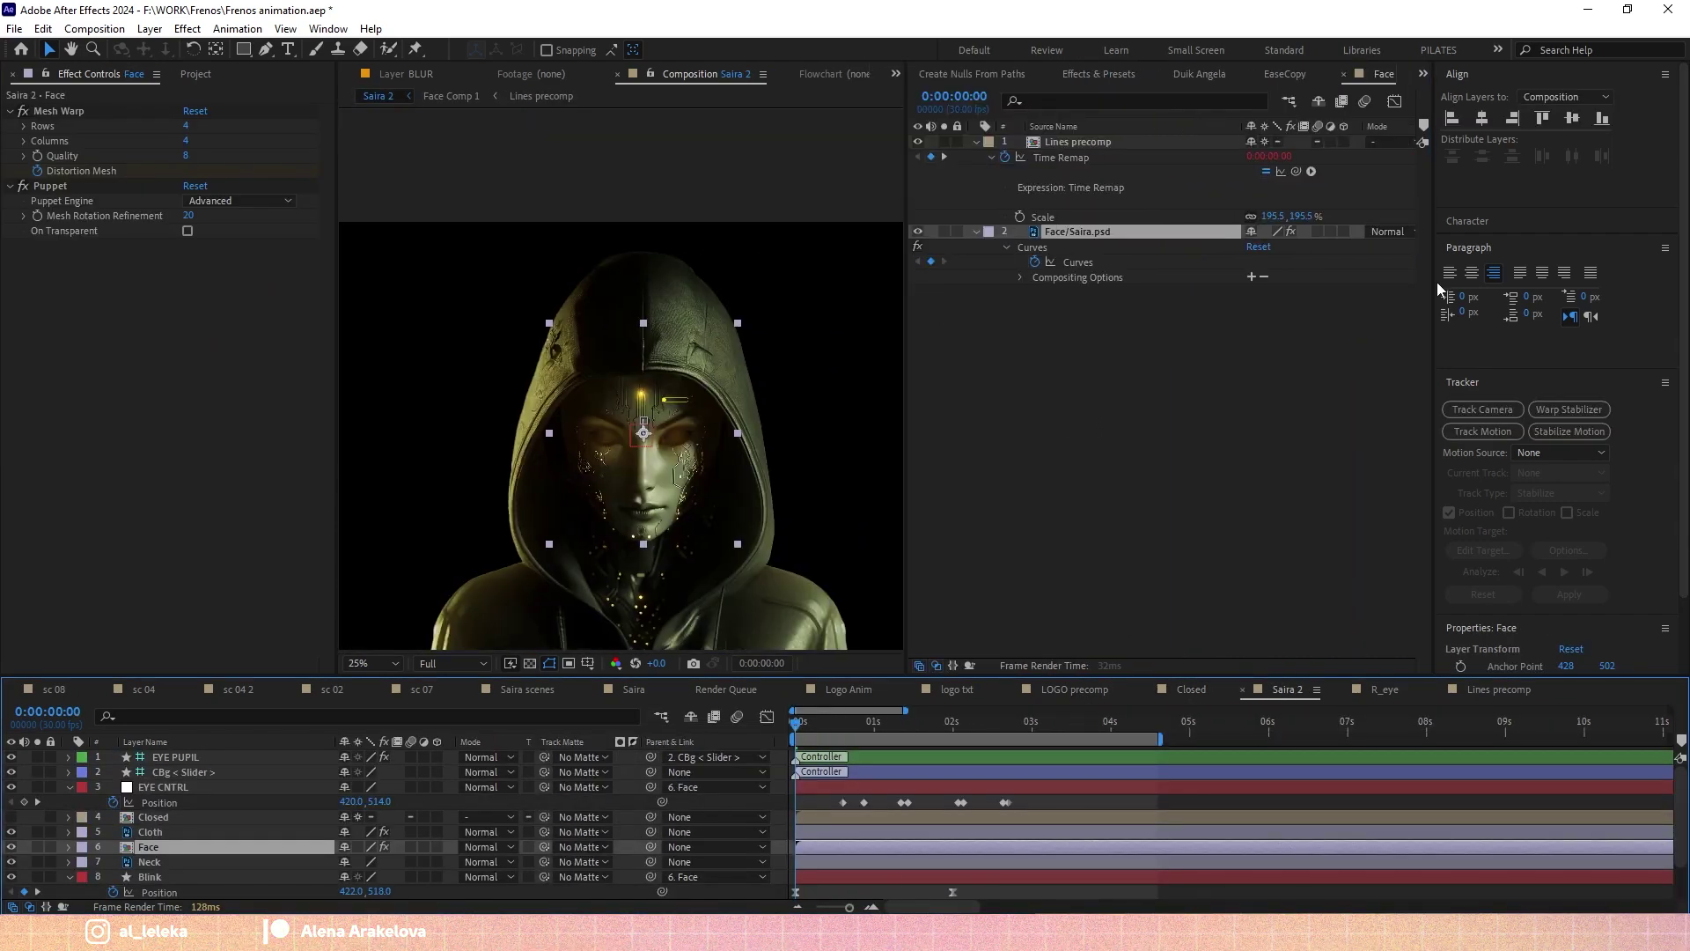
# Pick-whip Cloth's Curves property to Face Comp 1's Curves, then close the extra panel.
pyautogui.moveTo(1433, 282)
pyautogui.mouseDown()
pyautogui.moveTo(1636, 273)
pyautogui.moveTo(81, 272)
pyautogui.mouseUp()
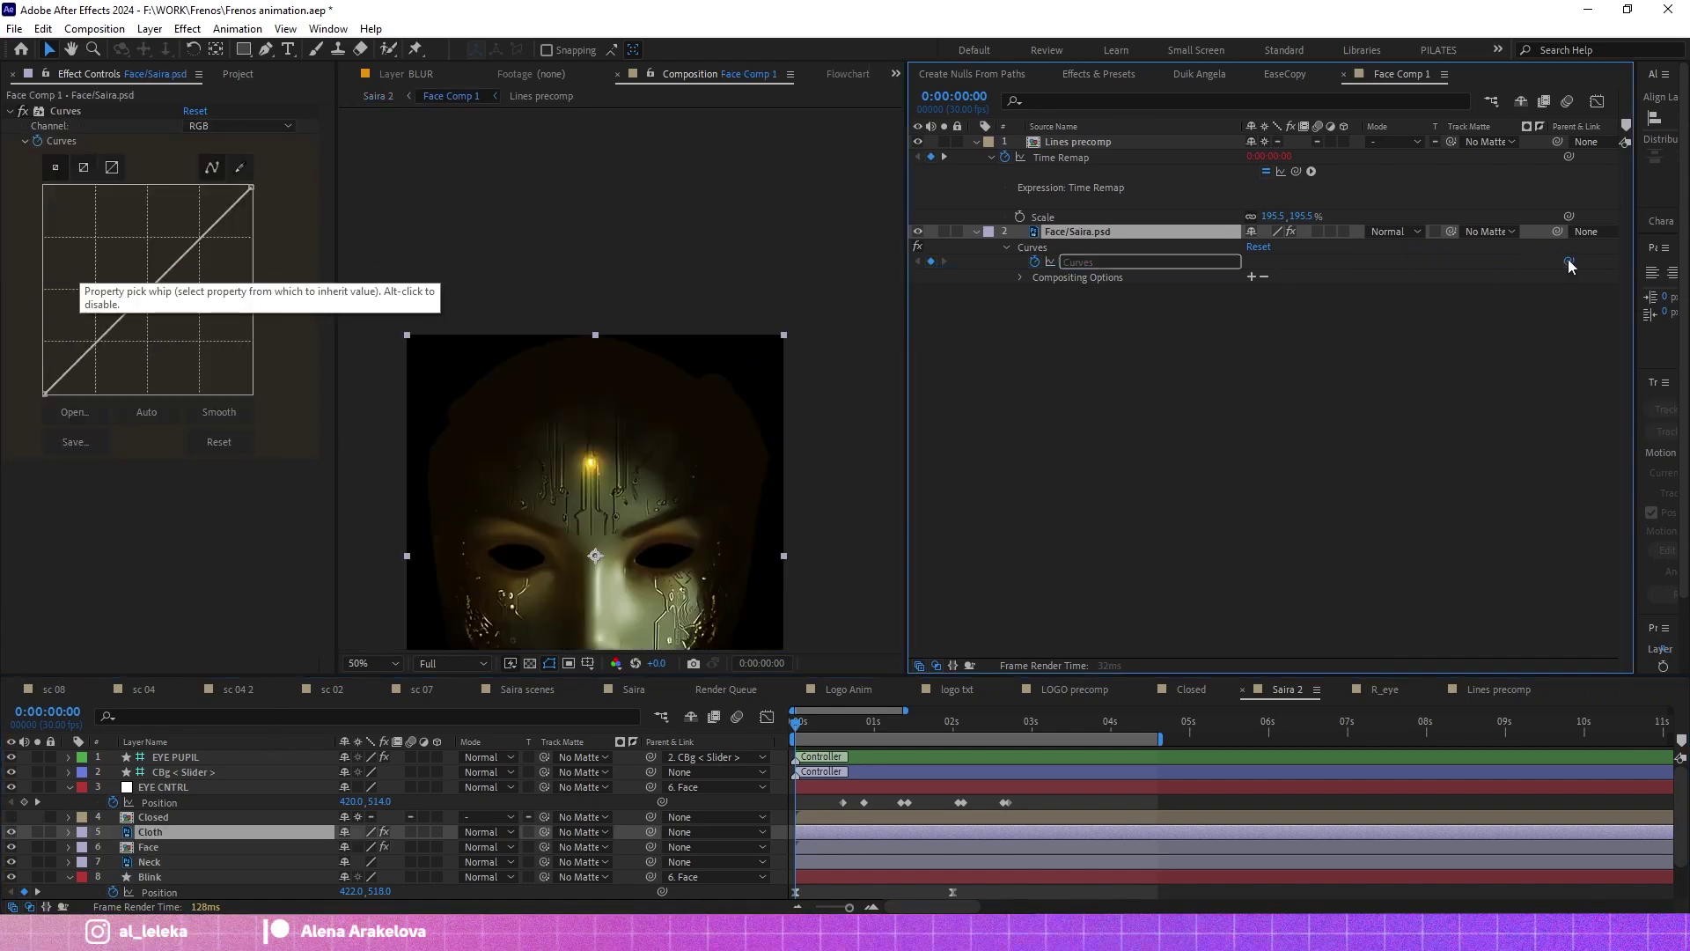
pyautogui.moveTo(81, 272); pyautogui.dragTo(95, 807)
pyautogui.click(97, 803)
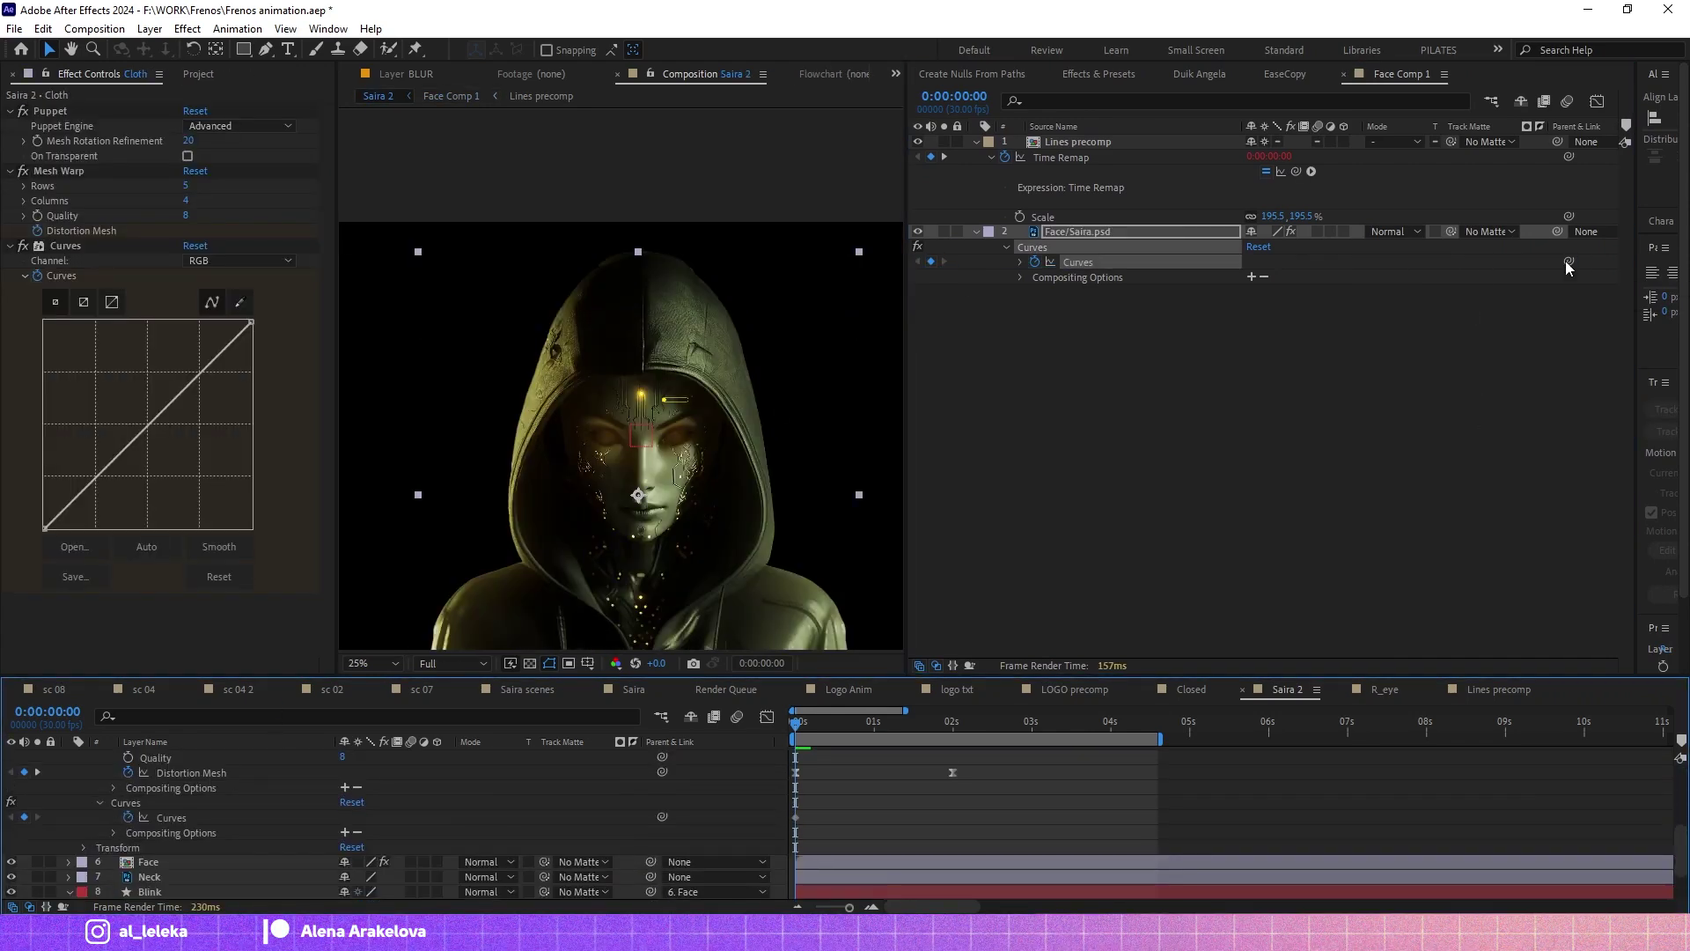
pyautogui.moveTo(662, 817); pyautogui.dragTo(1569, 260)
pyautogui.moveTo(121, 482); pyautogui.dragTo(761, 391)
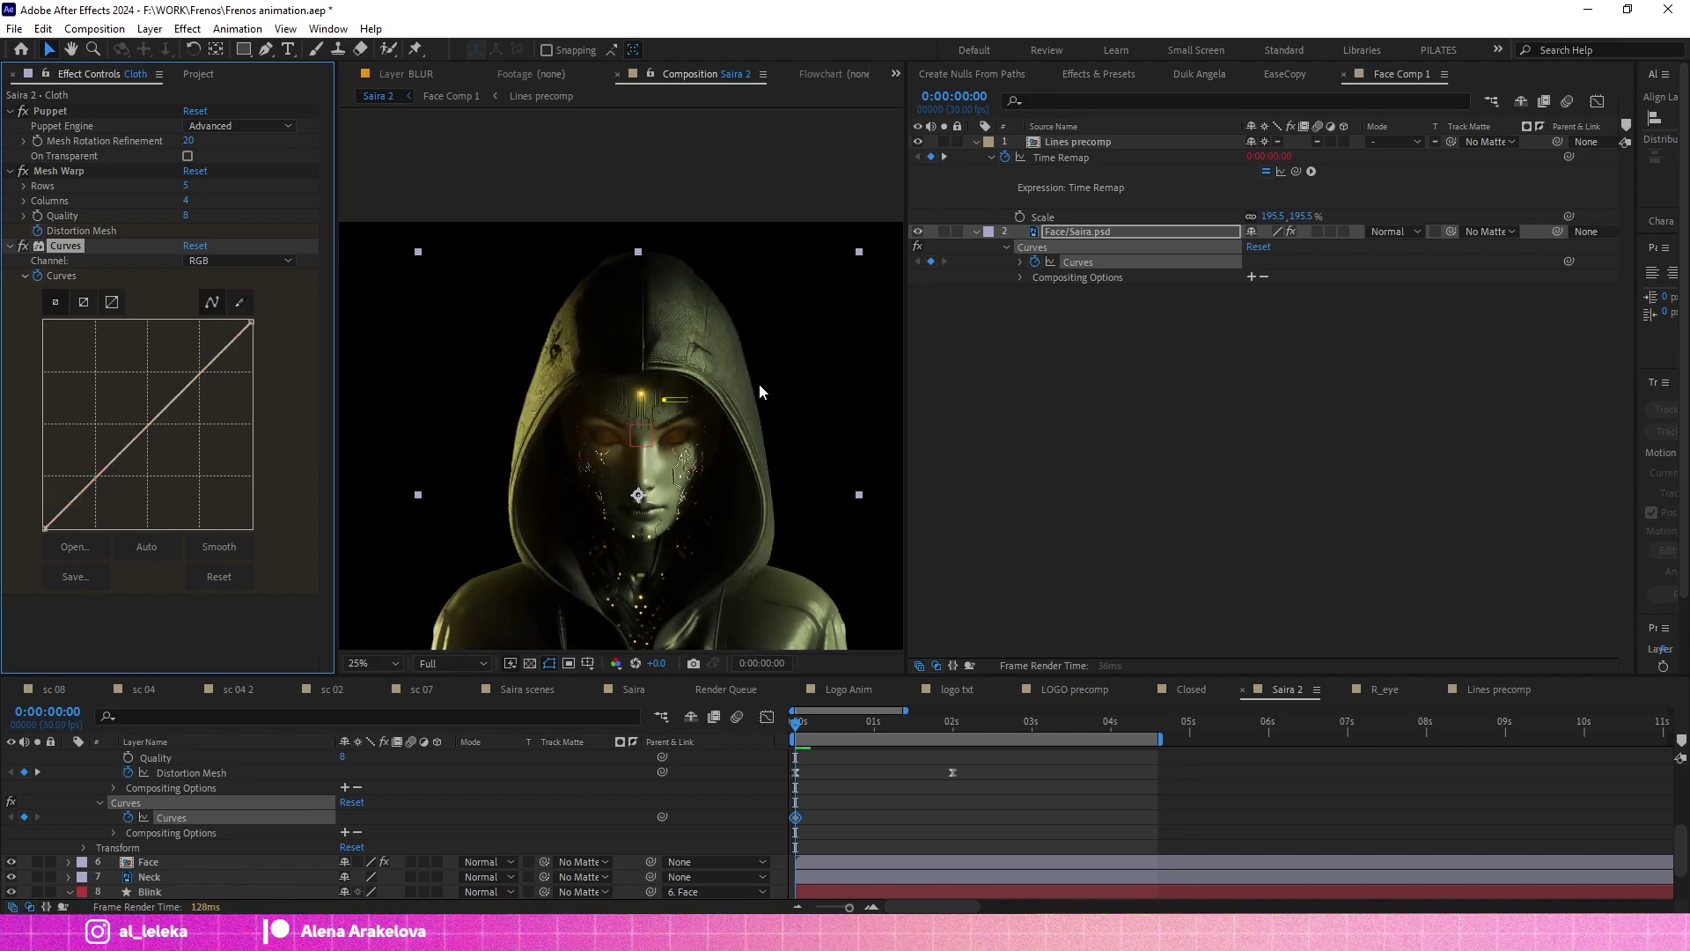
pyautogui.click(1344, 74)
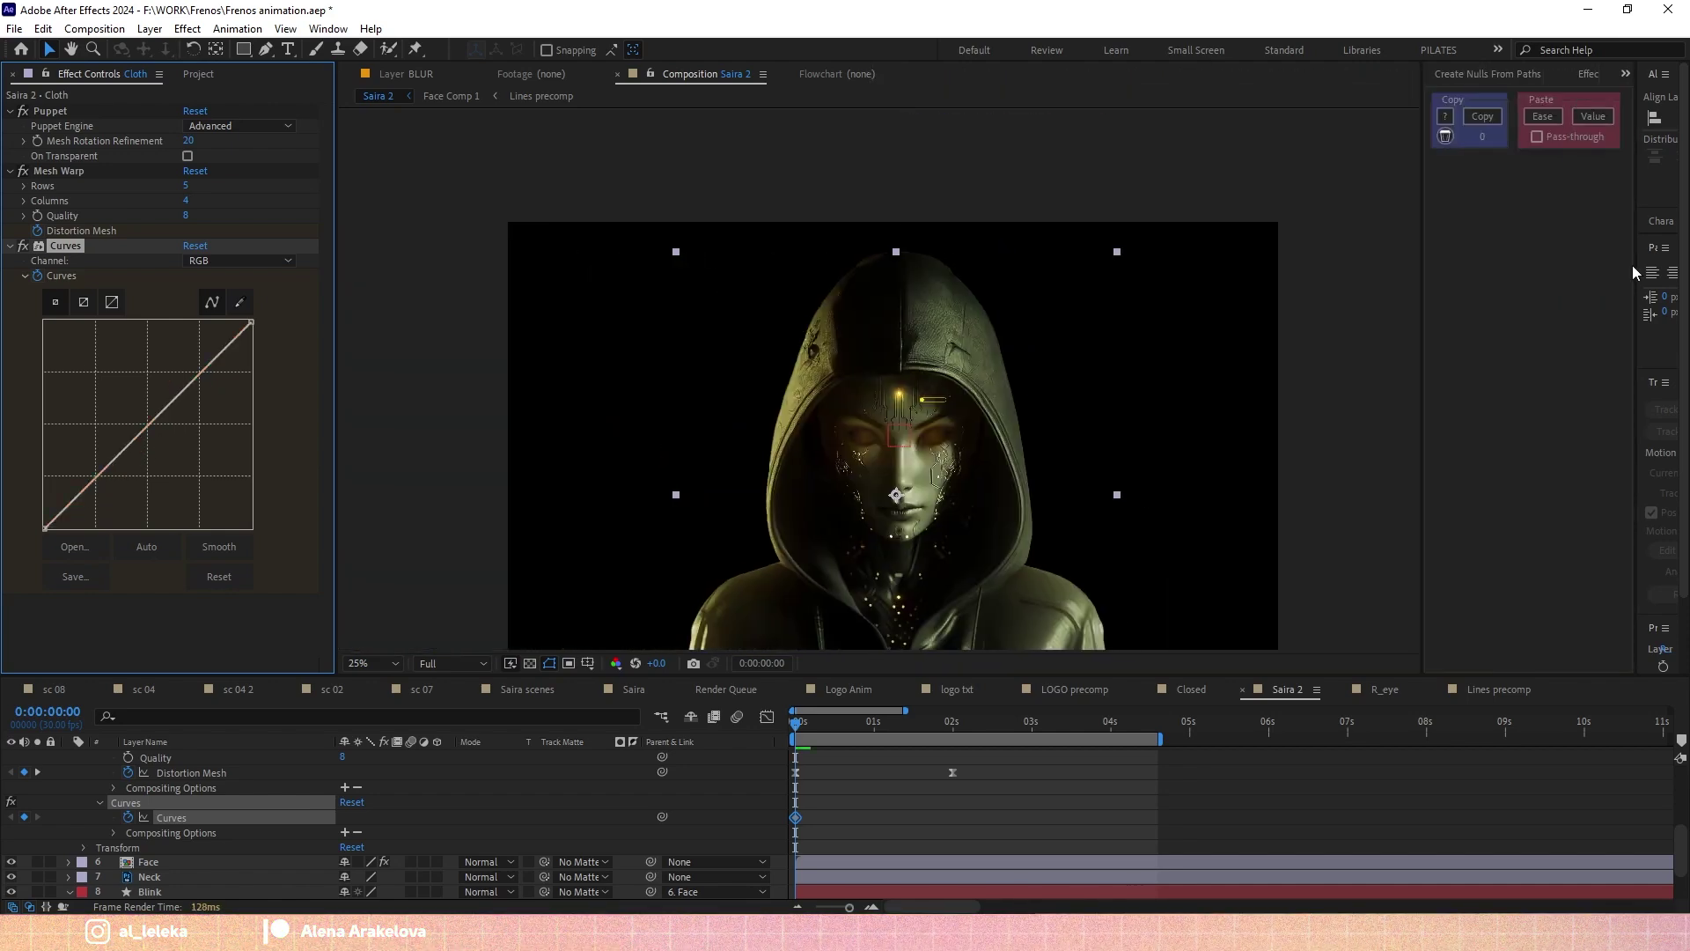
pyautogui.scroll(2, 1099, 523)
# Darken the Cloth curve by moving the black point right and lowering the white point.
pyautogui.moveTo(45, 528); pyautogui.dragTo(110, 528)
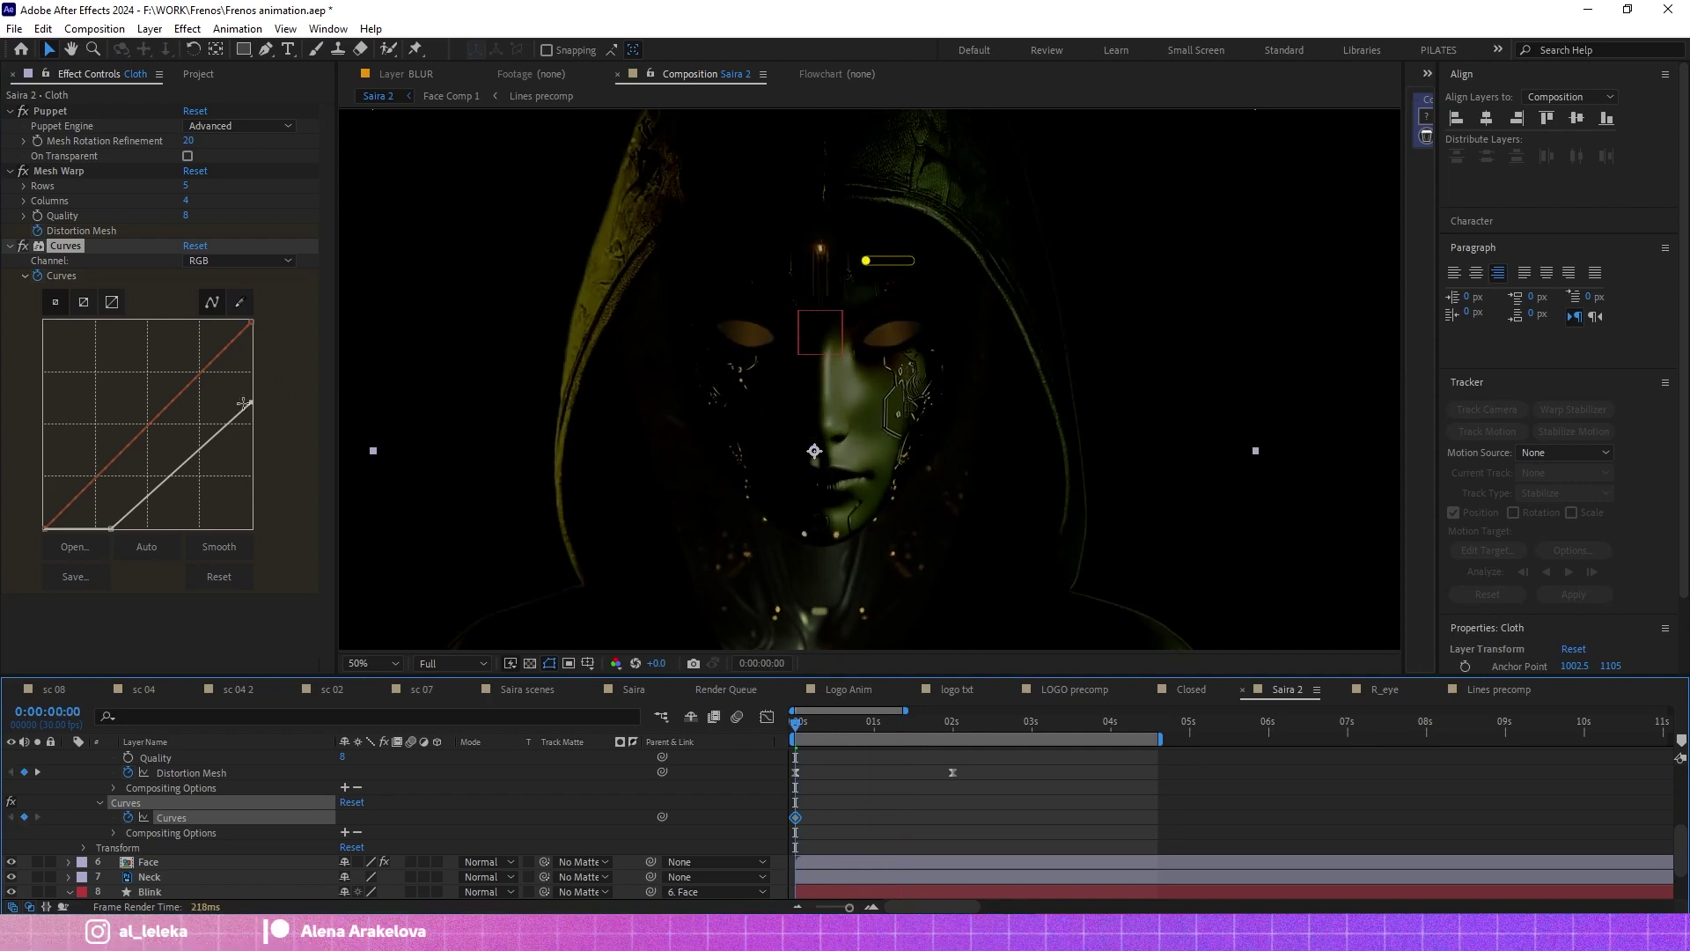
pyautogui.moveTo(291, 407); pyautogui.dragTo(267, 449)
pyautogui.moveTo(101, 529); pyautogui.dragTo(156, 513)
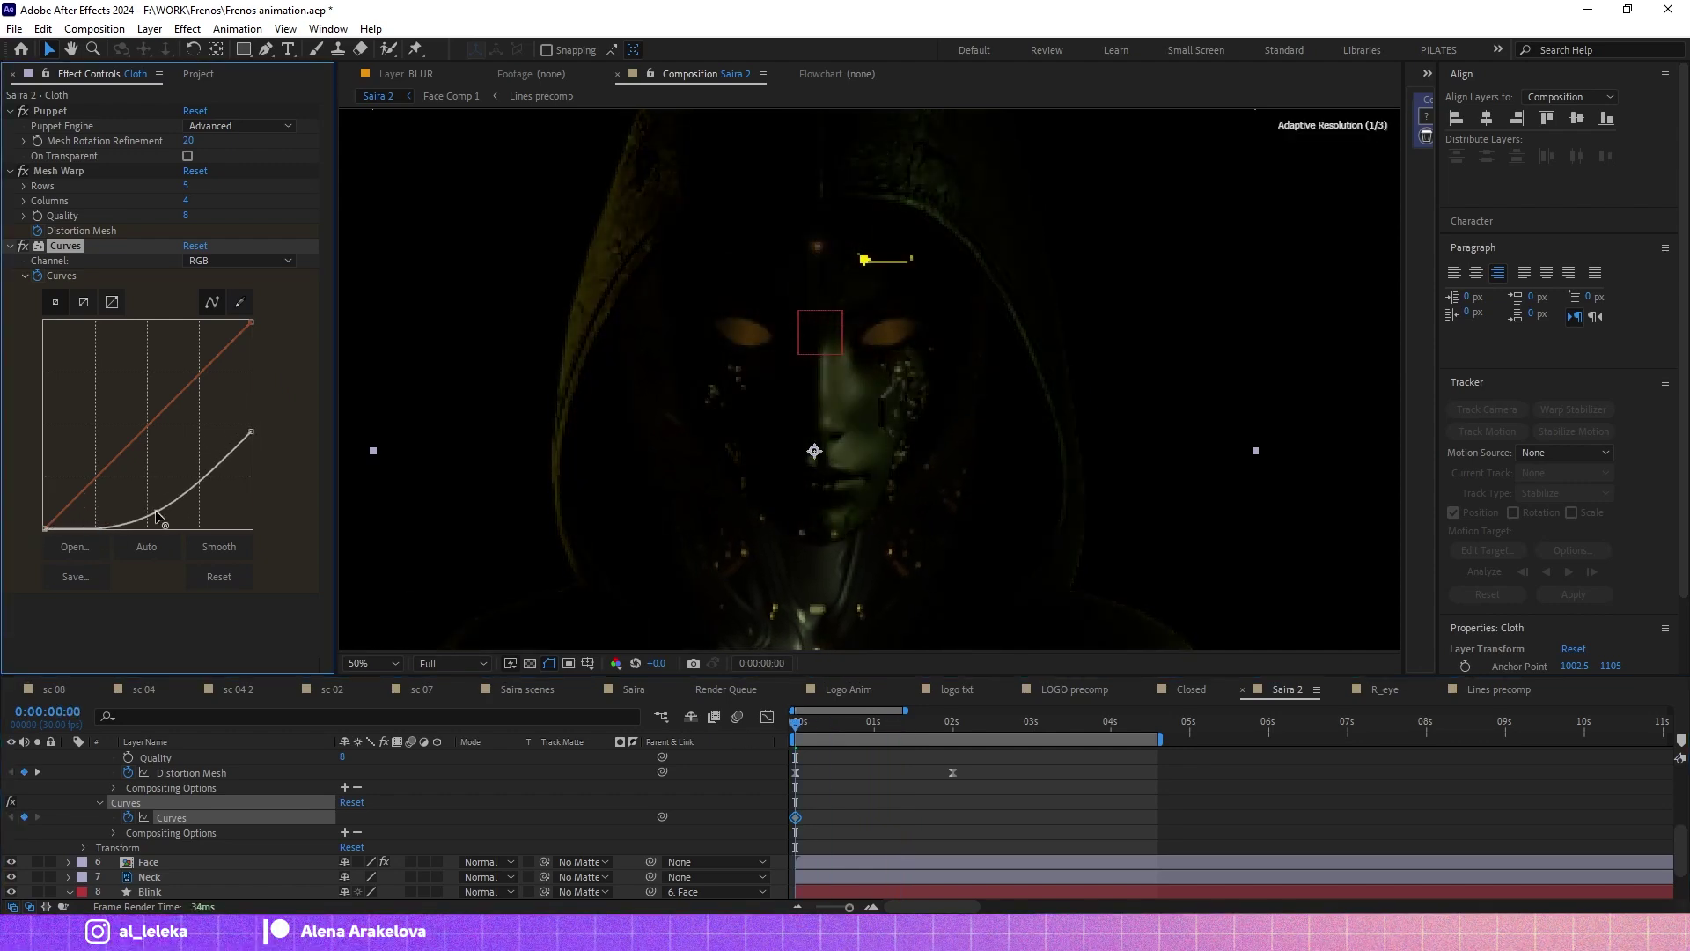
pyautogui.scroll(3, 204, 838)
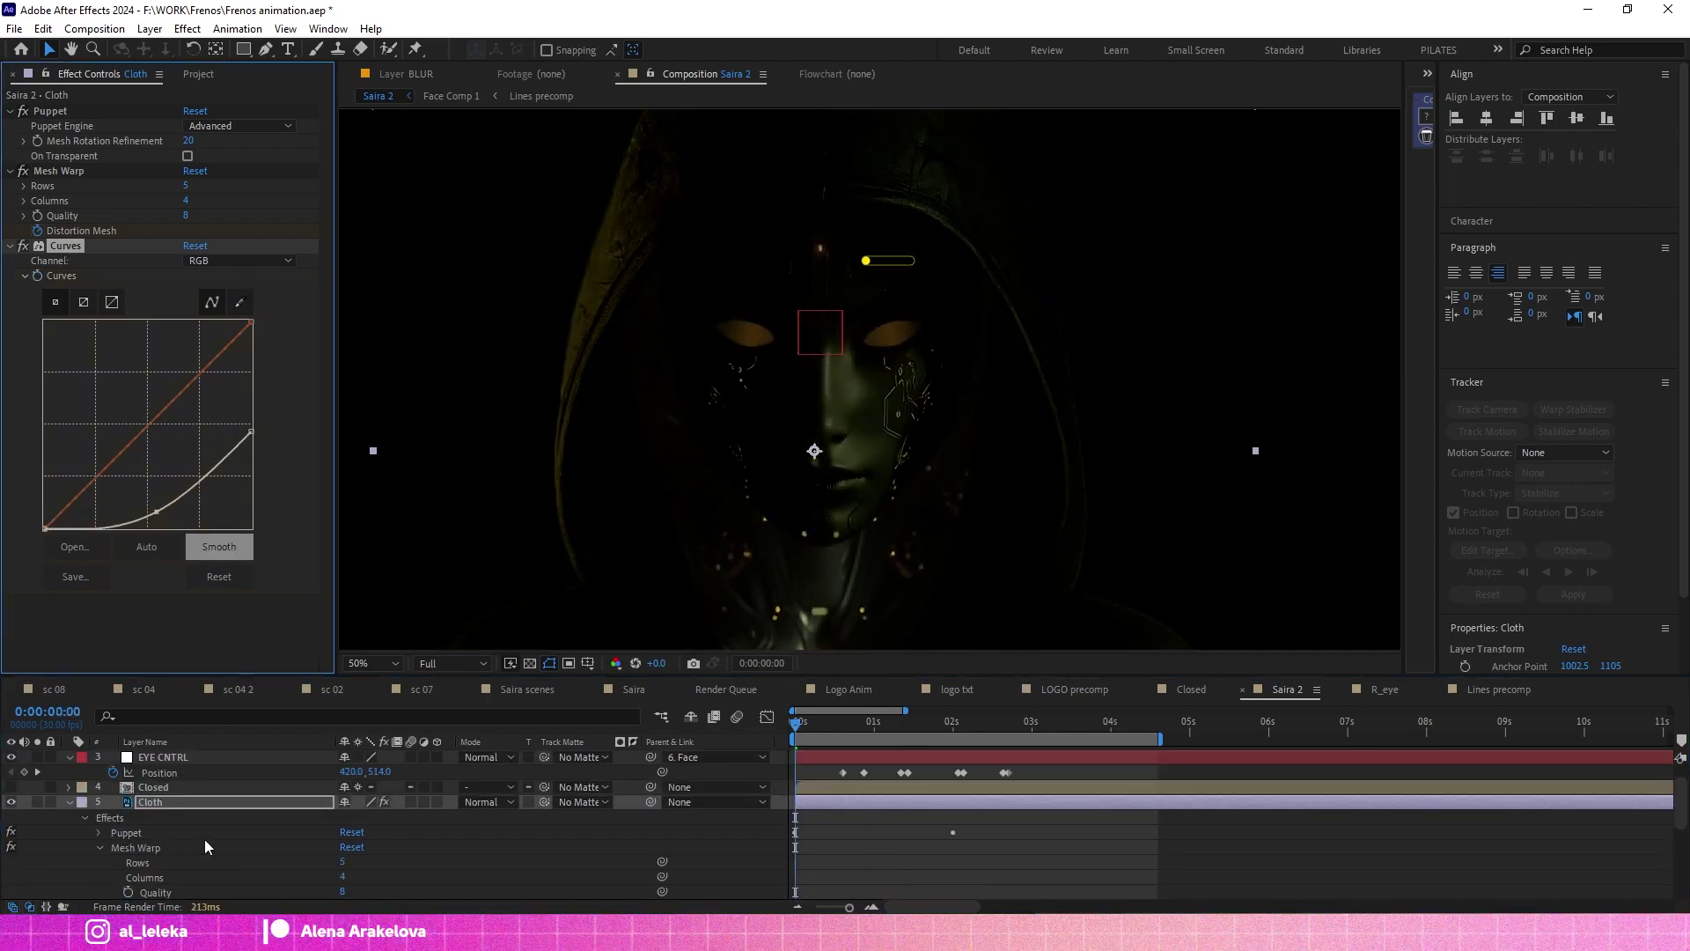
# Copy the Cloth layer's Curves effect and paste it onto the Blink layer.
pyautogui.click(65, 806)
pyautogui.click(165, 847)
pyautogui.hotkey('ctrl', 'v')
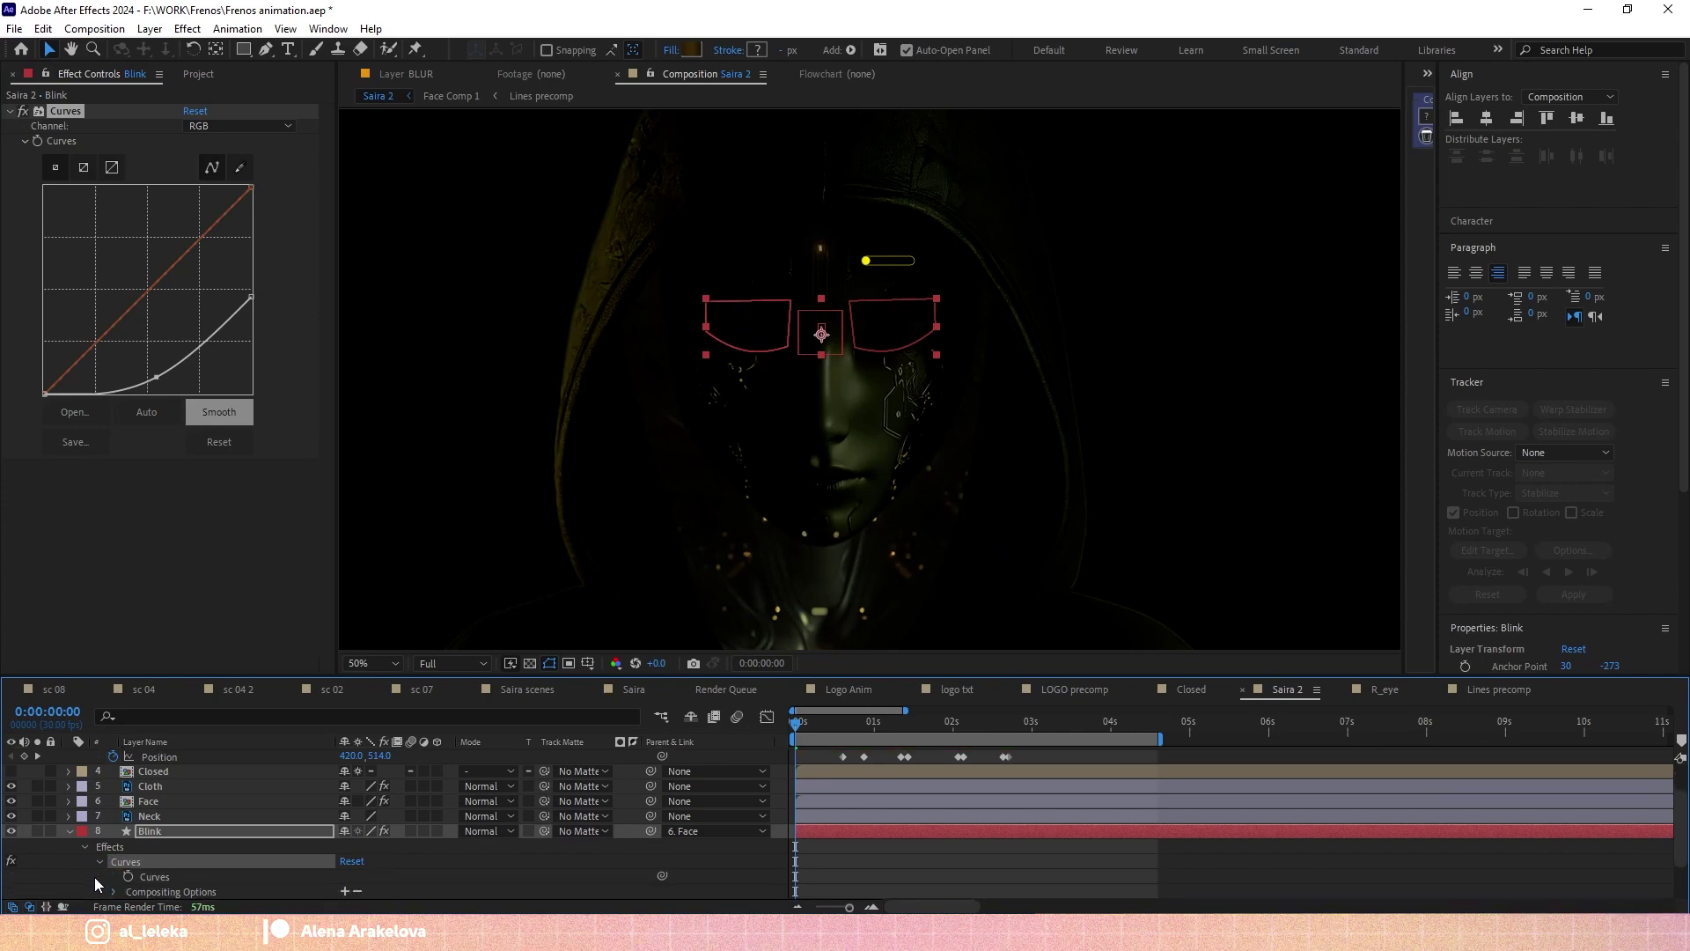
pyautogui.moveTo(220, 675); pyautogui.dragTo(220, 607)
pyautogui.click(88, 743)
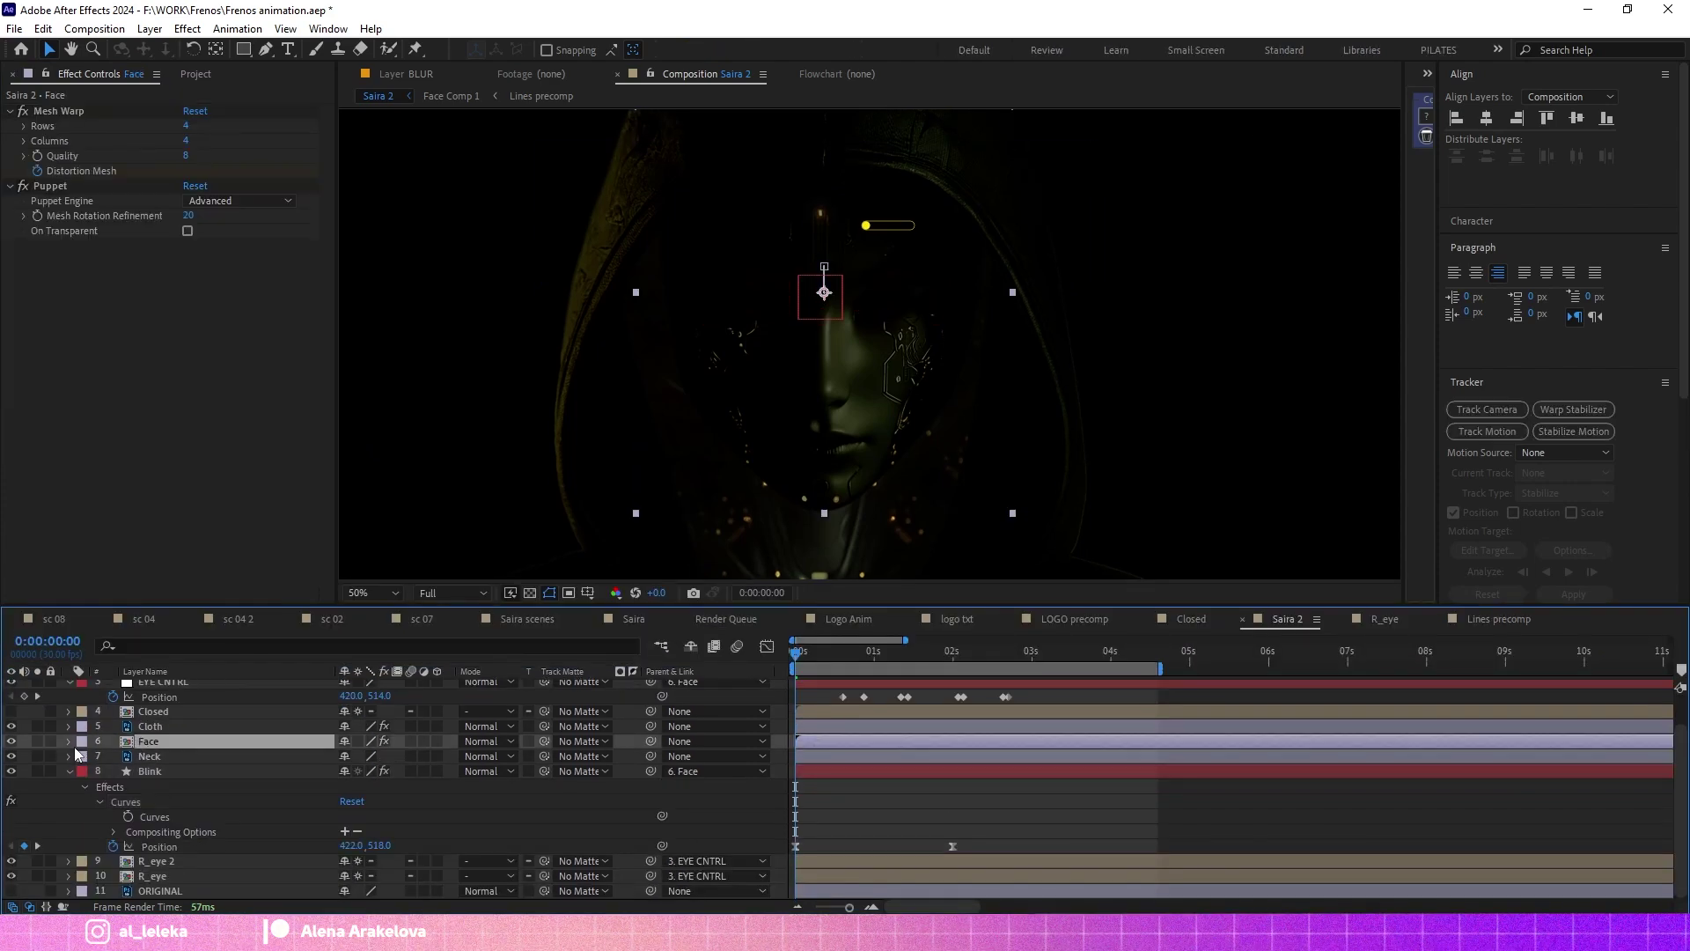
# Shy and hide the Closed layer, then preview the glowing eyes around 0:00:01:12.
pyautogui.scroll(1, 159, 771)
pyautogui.click(160, 762)
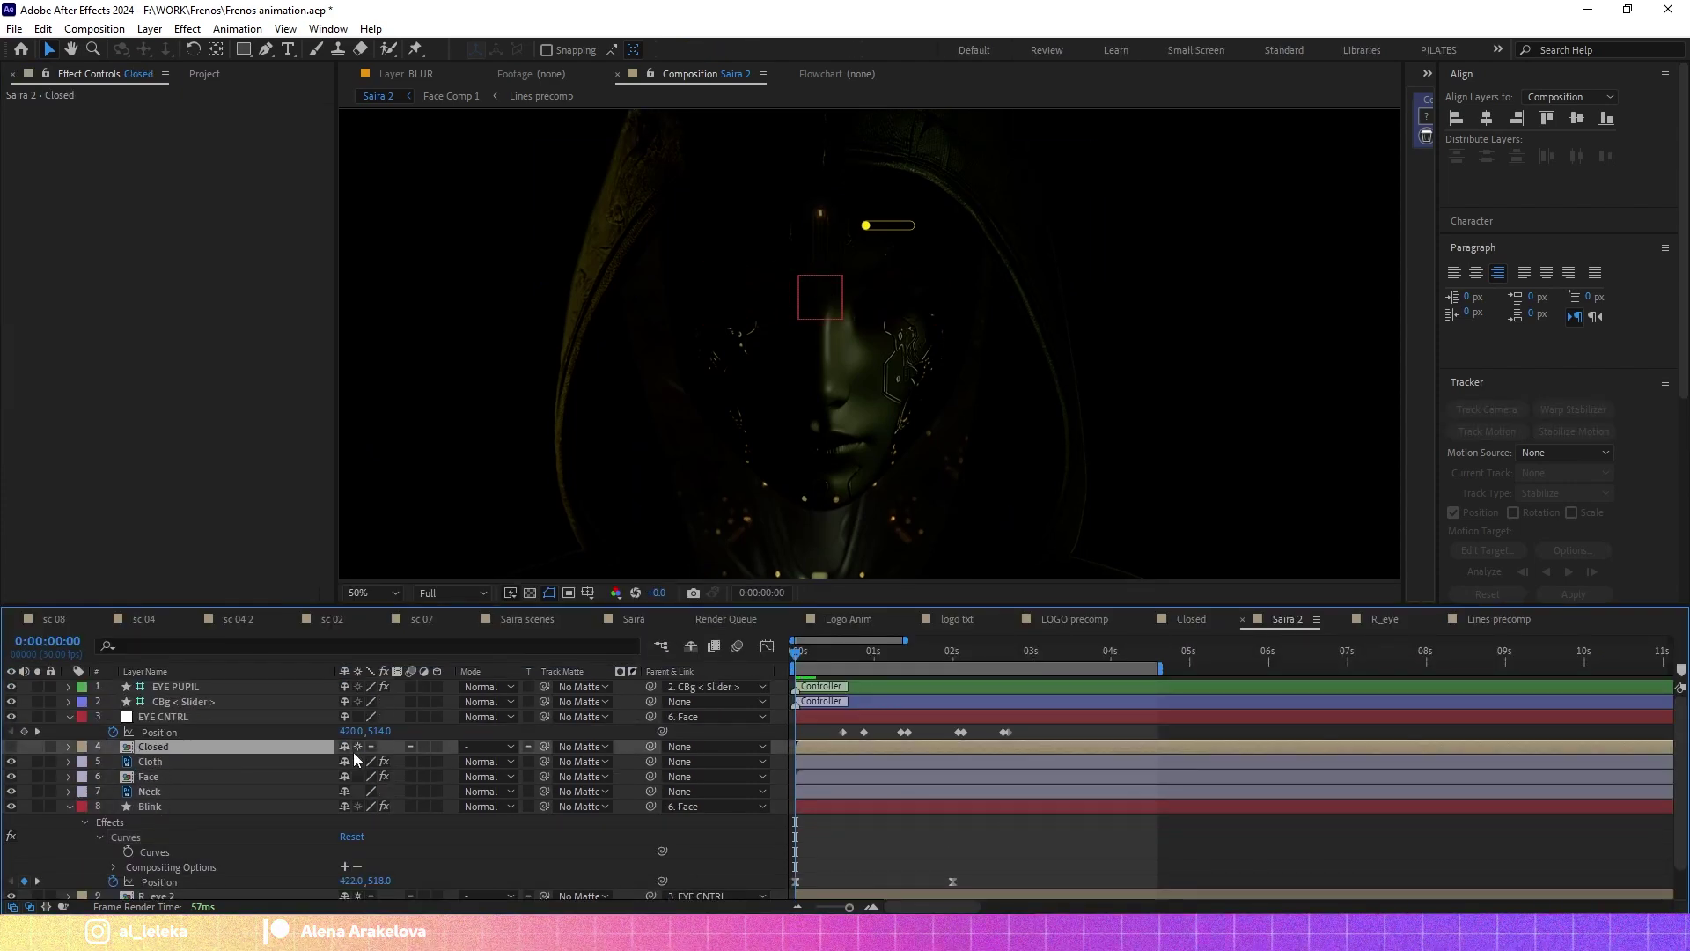
pyautogui.click(690, 646)
pyautogui.click(150, 790)
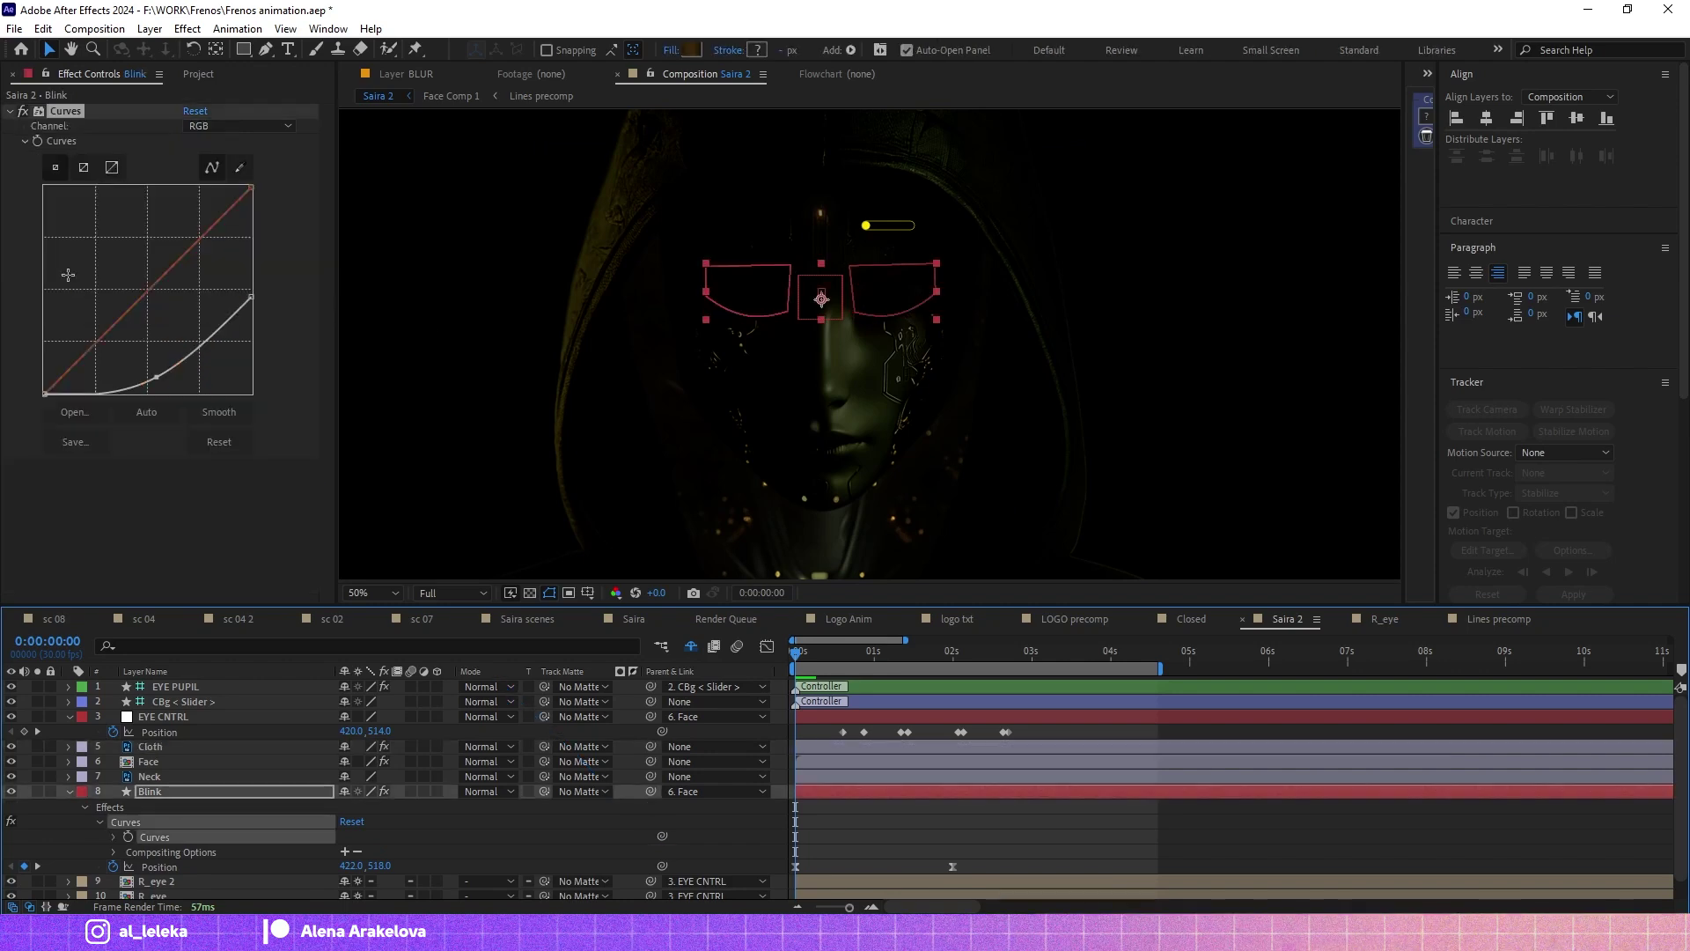
pyautogui.moveTo(797, 653); pyautogui.dragTo(906, 660)
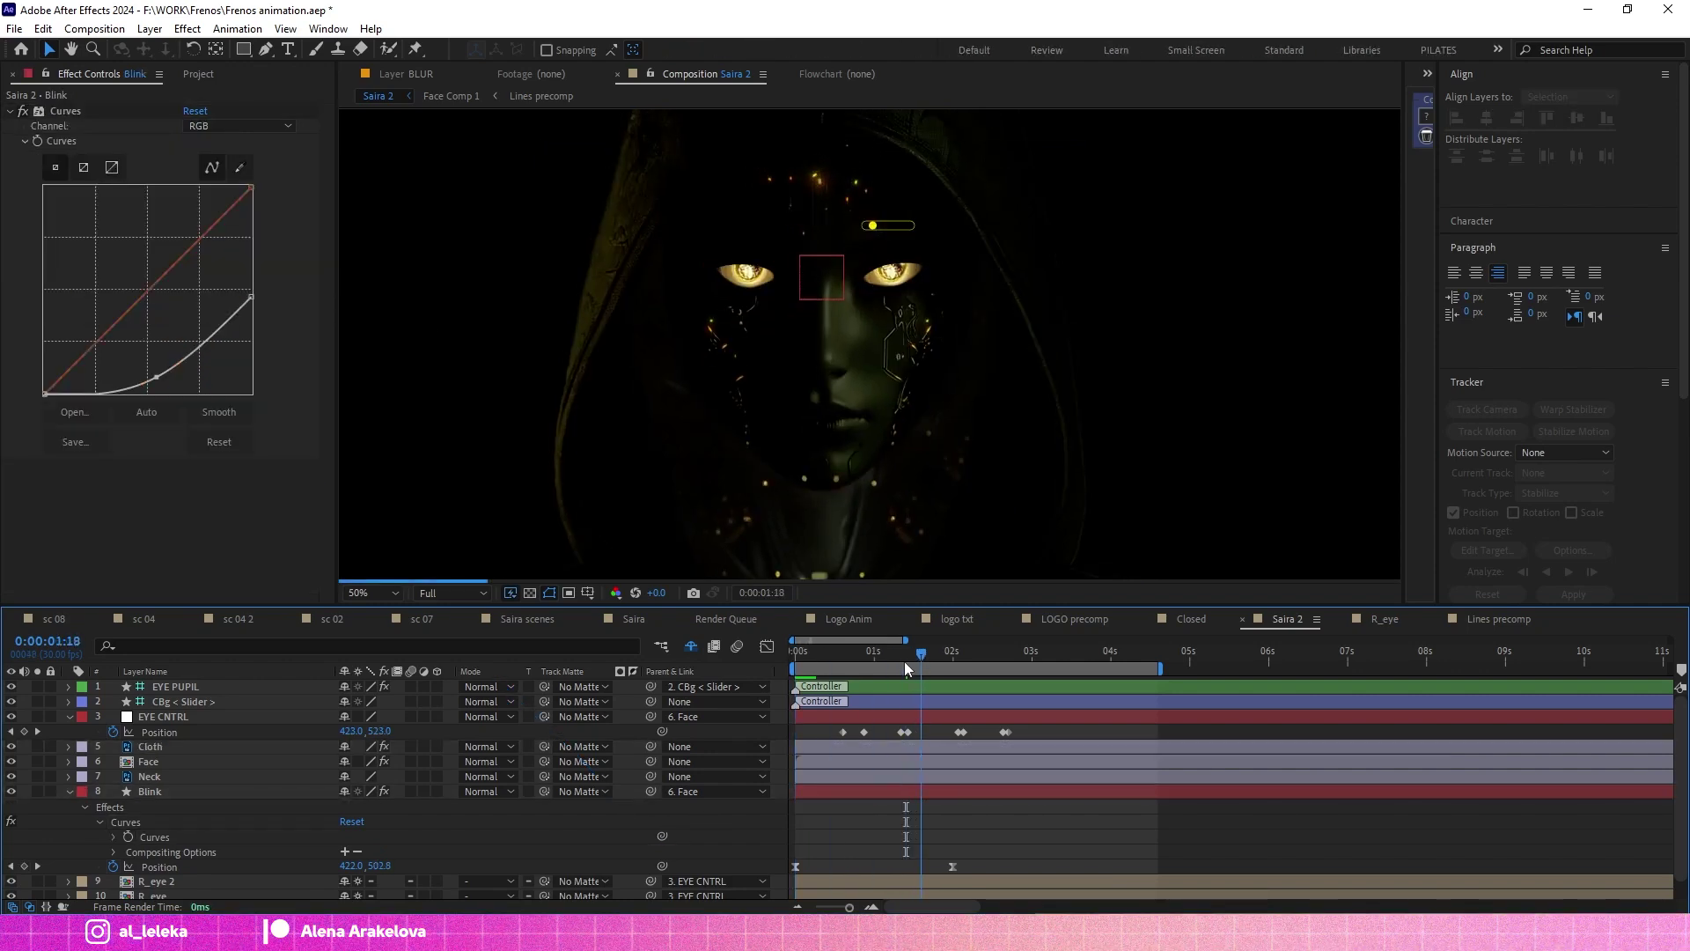